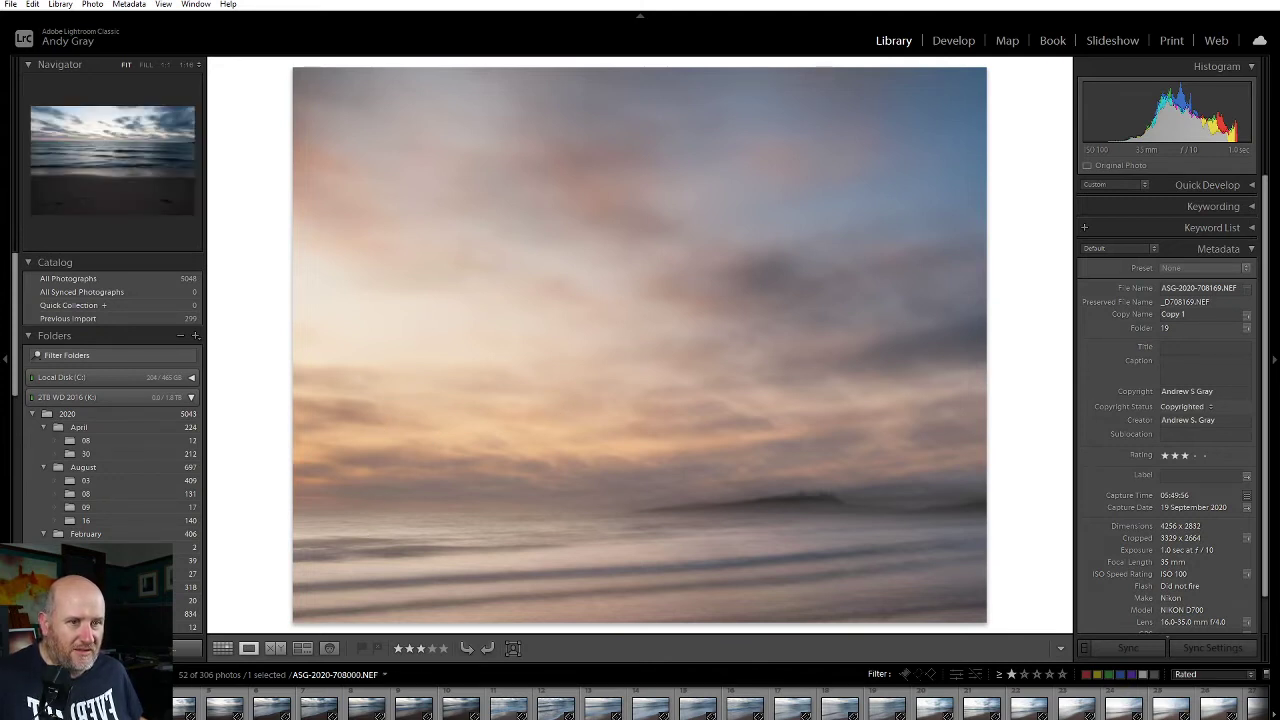
# Review the early beach photos in order from ASG-2020-708000.NEF, comparing neighbouring frames back and forth for motion blur.
pyautogui.click(40, 708)
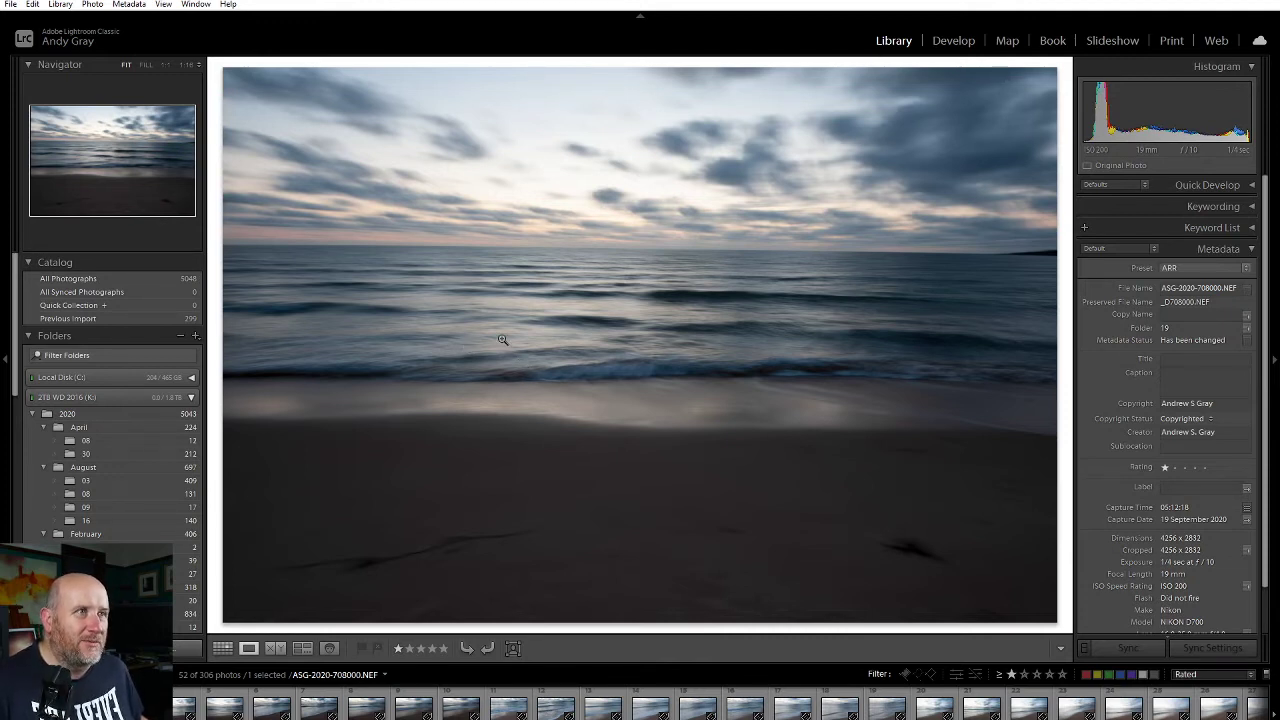
pyautogui.press('Right')
pyautogui.press('Right')
pyautogui.press('Right')
pyautogui.press('Right')
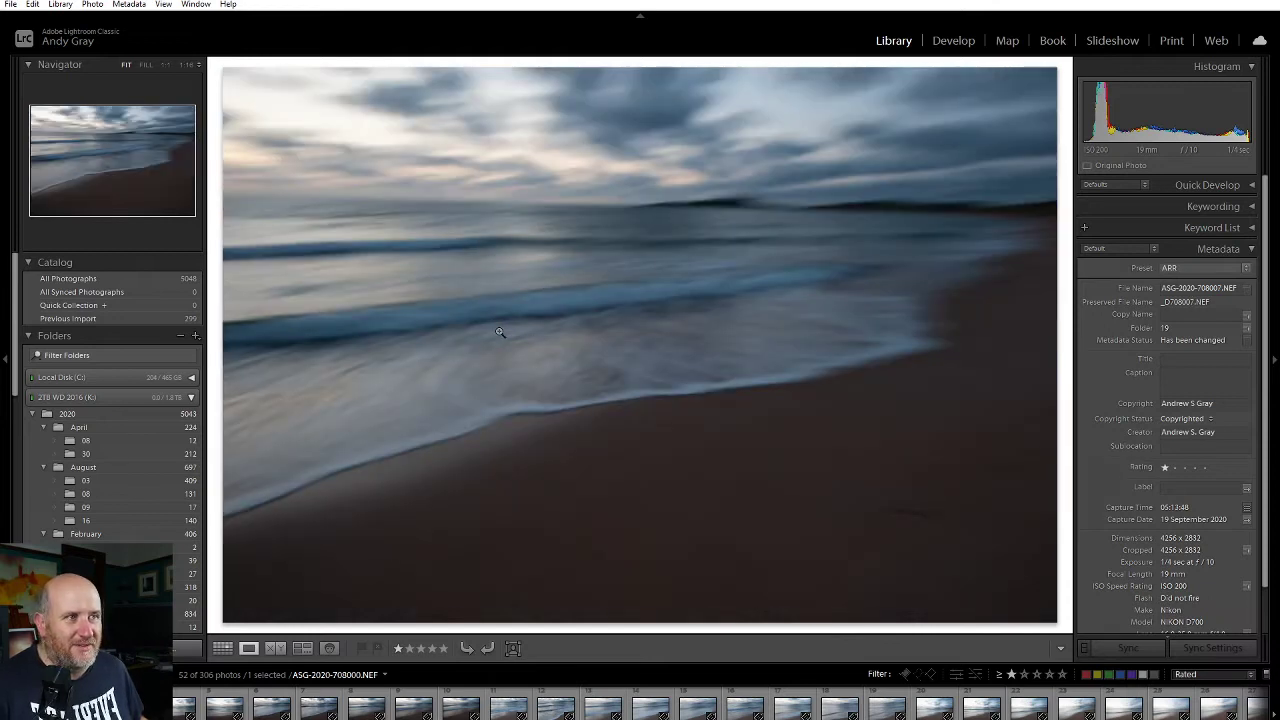
pyautogui.press('Right')
pyautogui.press('Left')
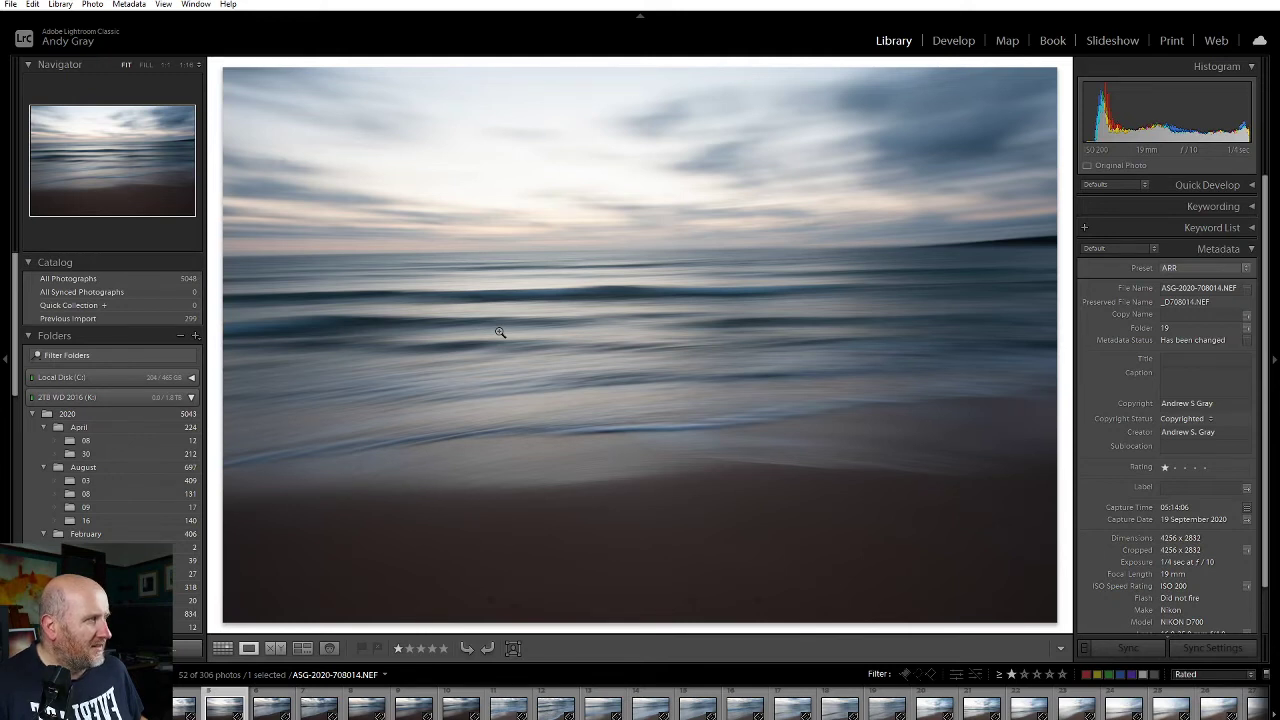
pyautogui.press('Right')
pyautogui.press('Right')
pyautogui.press('Left')
pyautogui.press('Right')
pyautogui.press('Left')
pyautogui.press('Right')
pyautogui.press('Right')
pyautogui.press('Right')
pyautogui.press('Right')
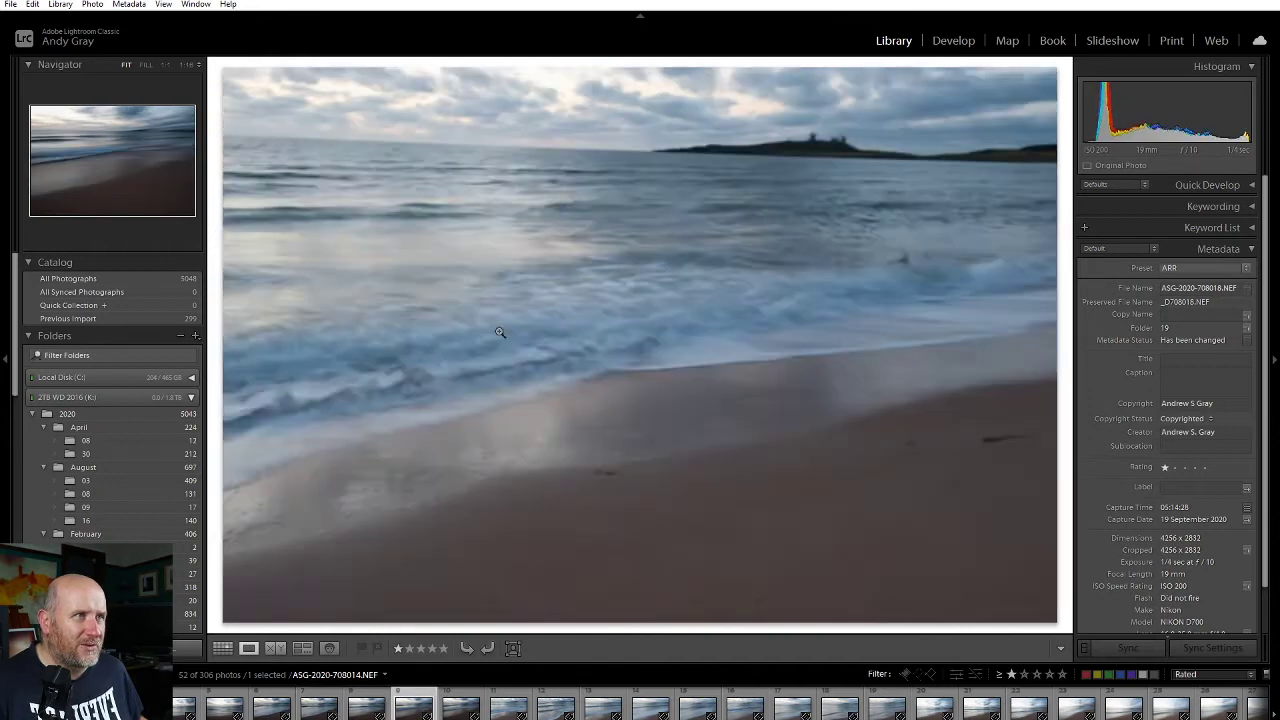
pyautogui.press('Right')
pyautogui.press('Right')
pyautogui.press('Right')
pyautogui.press('Right')
pyautogui.press('Right')
pyautogui.press('Right')
pyautogui.press('Right')
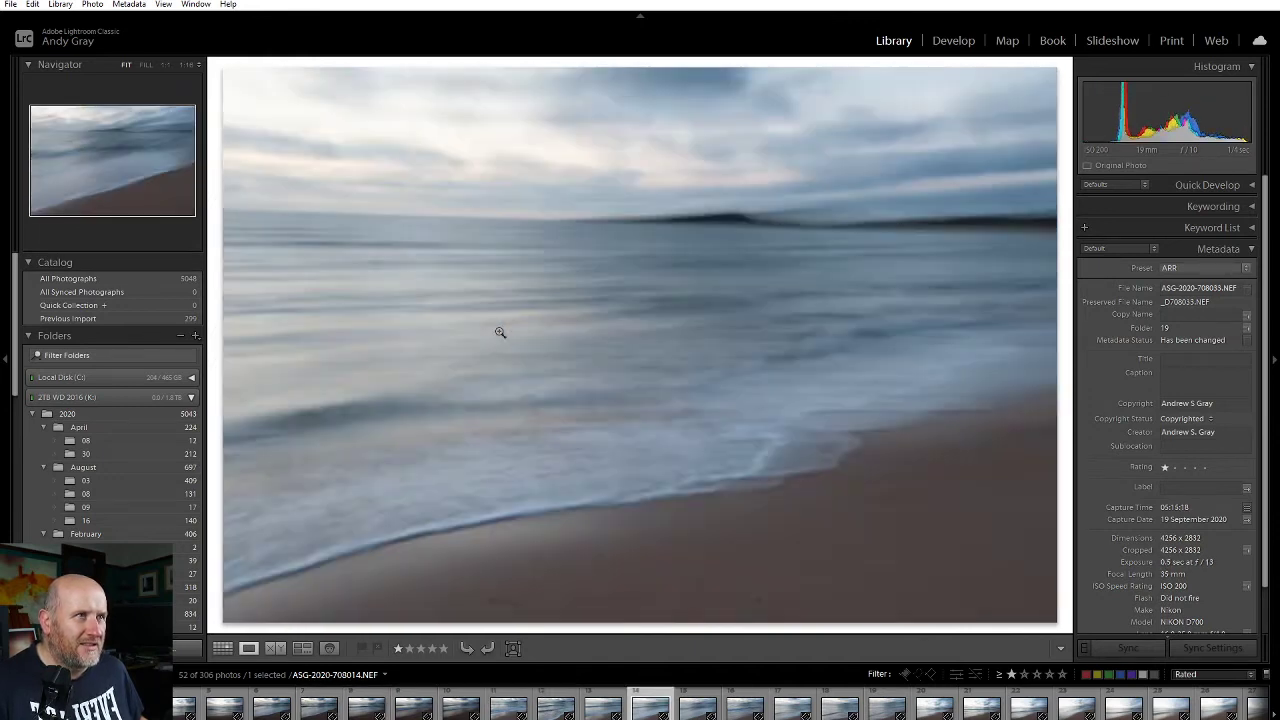
pyautogui.press('Right')
pyautogui.press('Right')
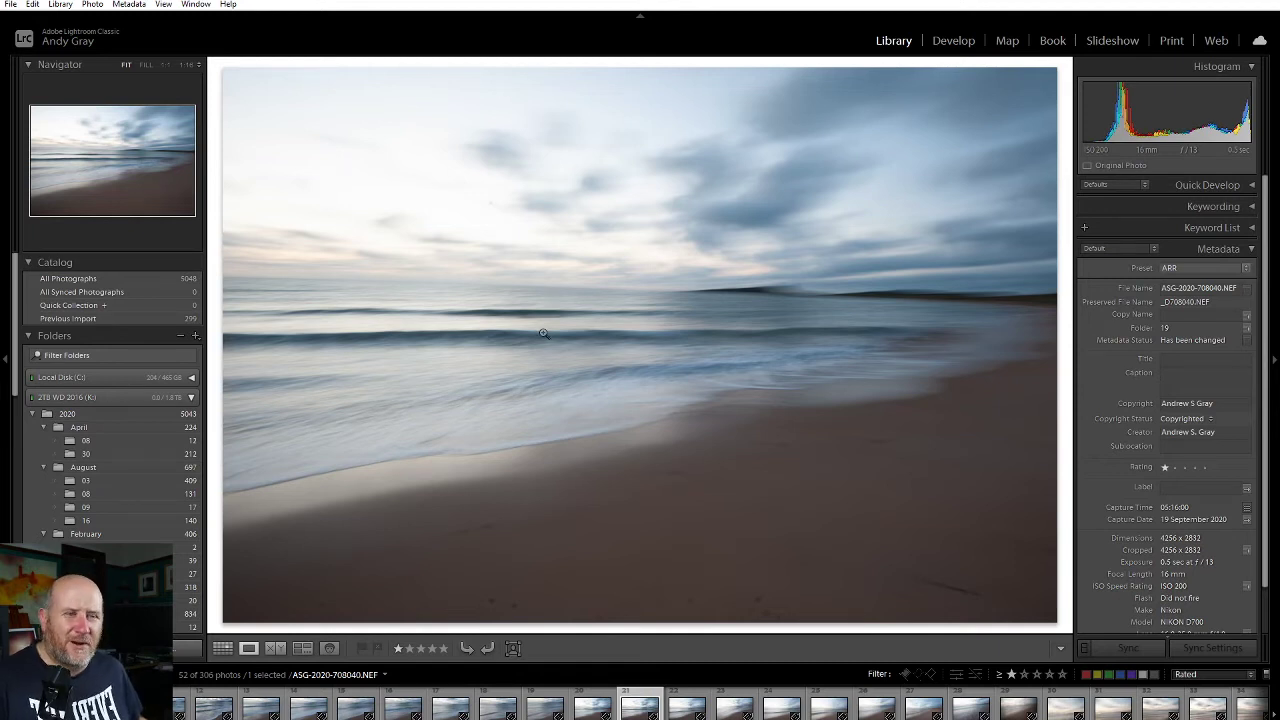
# Review the following intentional-camera-movement beach frames, from around ASG-2020-708040.NEF through to the shots with the low sun over the sea.
pyautogui.press('Right')
pyautogui.press('Right')
pyautogui.press('Right')
pyautogui.press('Right')
pyautogui.press('Right')
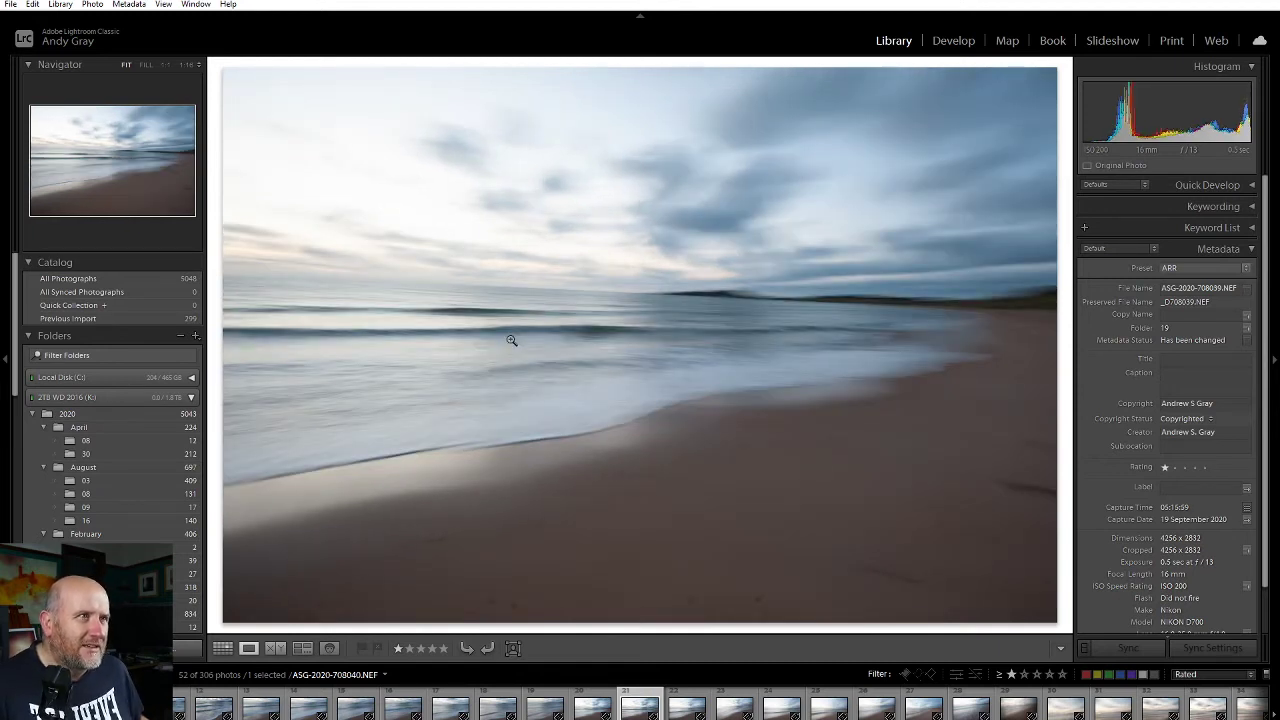
pyautogui.press('Right')
pyautogui.press('Right')
pyautogui.press('Right')
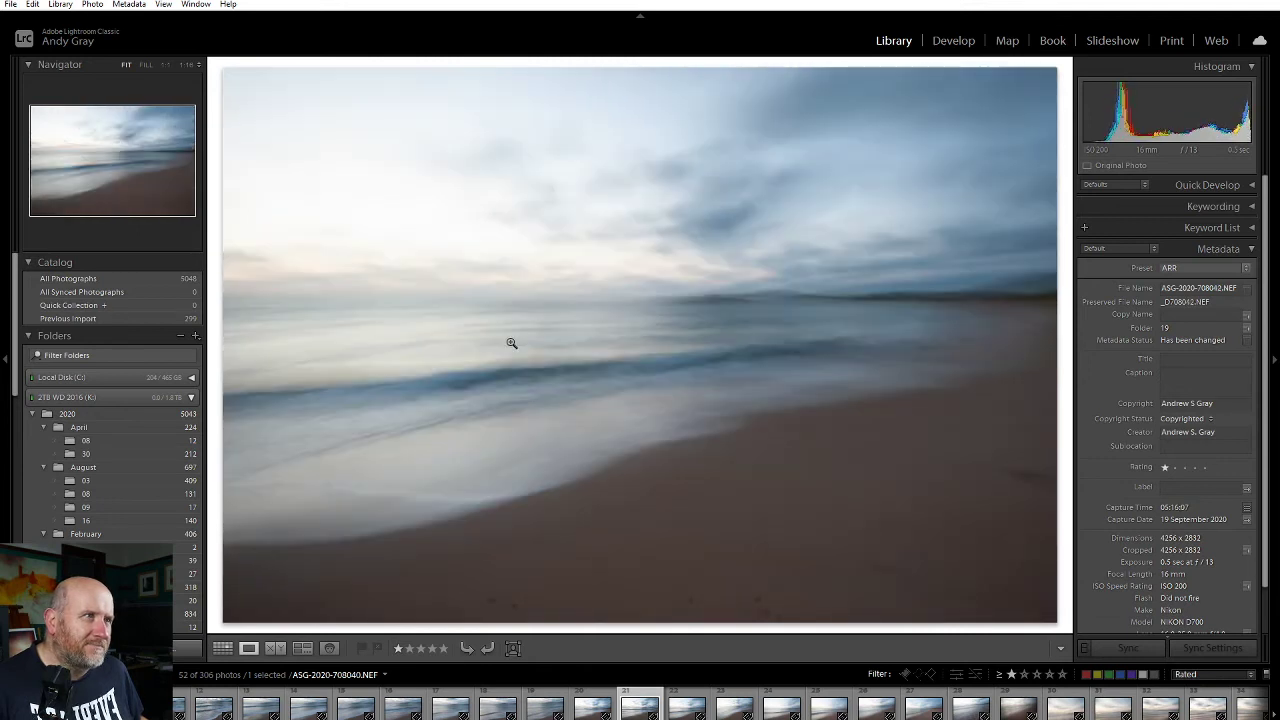
pyautogui.press('Right')
pyautogui.press('Right')
pyautogui.press('Right')
pyautogui.press('Right')
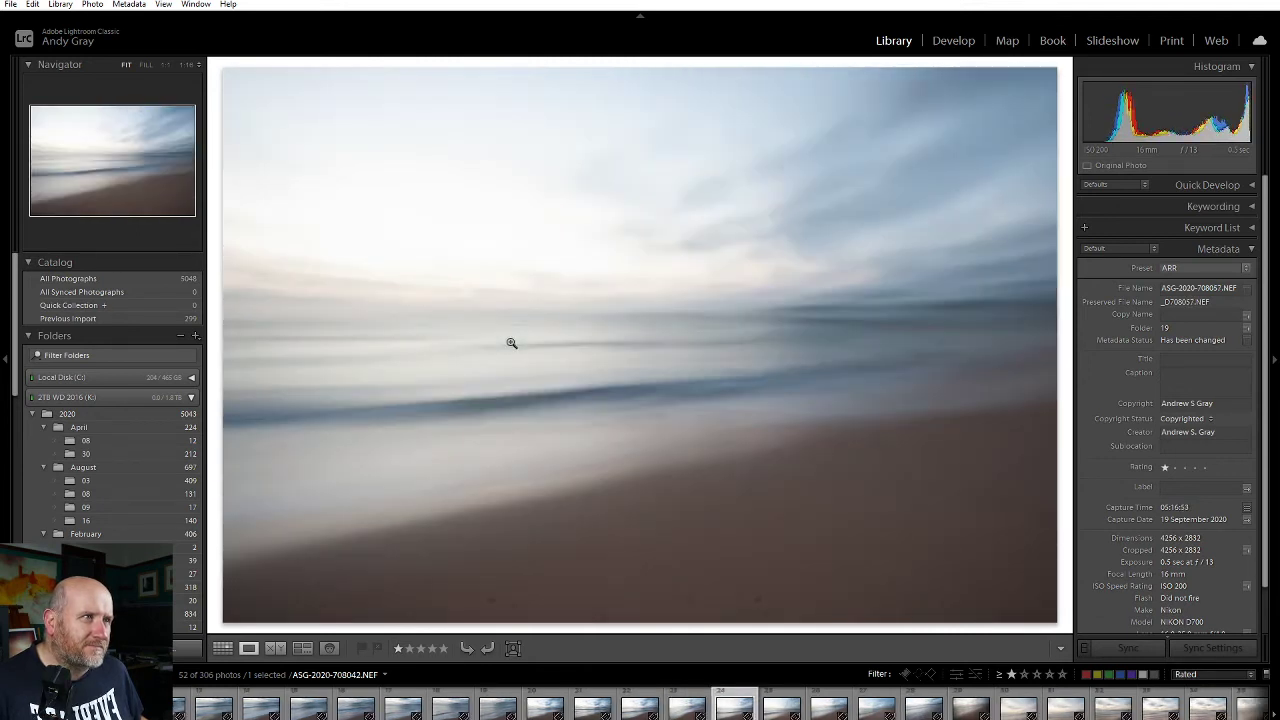
pyautogui.press('Right')
pyautogui.press('Right')
pyautogui.press('Right')
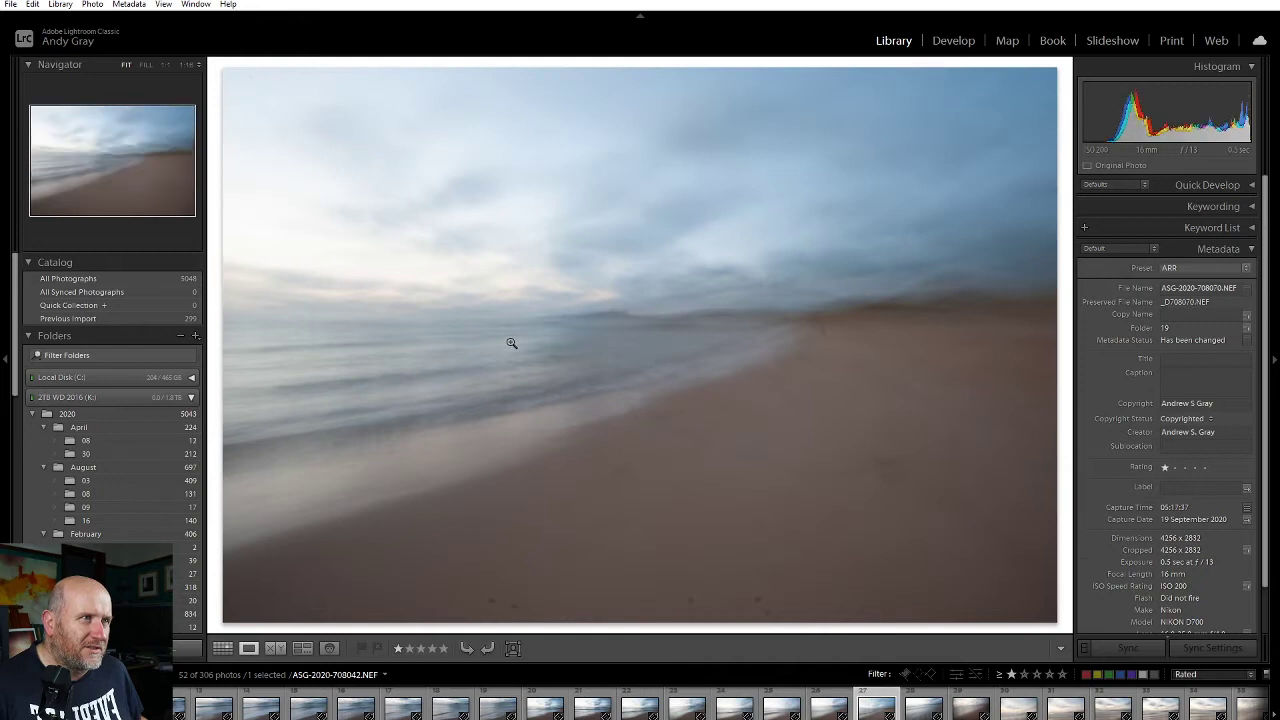
pyautogui.press('Right')
pyautogui.press('Right')
pyautogui.press('Right')
pyautogui.press('Right')
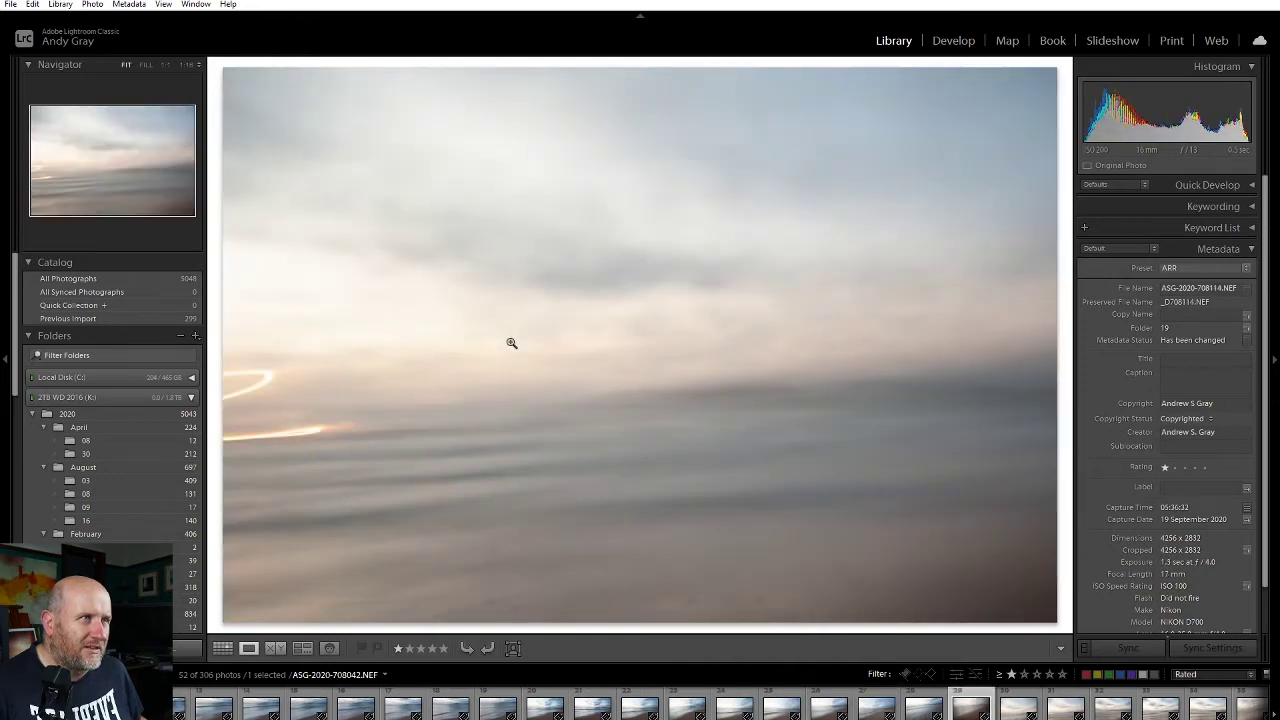
pyautogui.press('Right')
pyautogui.press('Right')
pyautogui.press('Right')
pyautogui.press('Right')
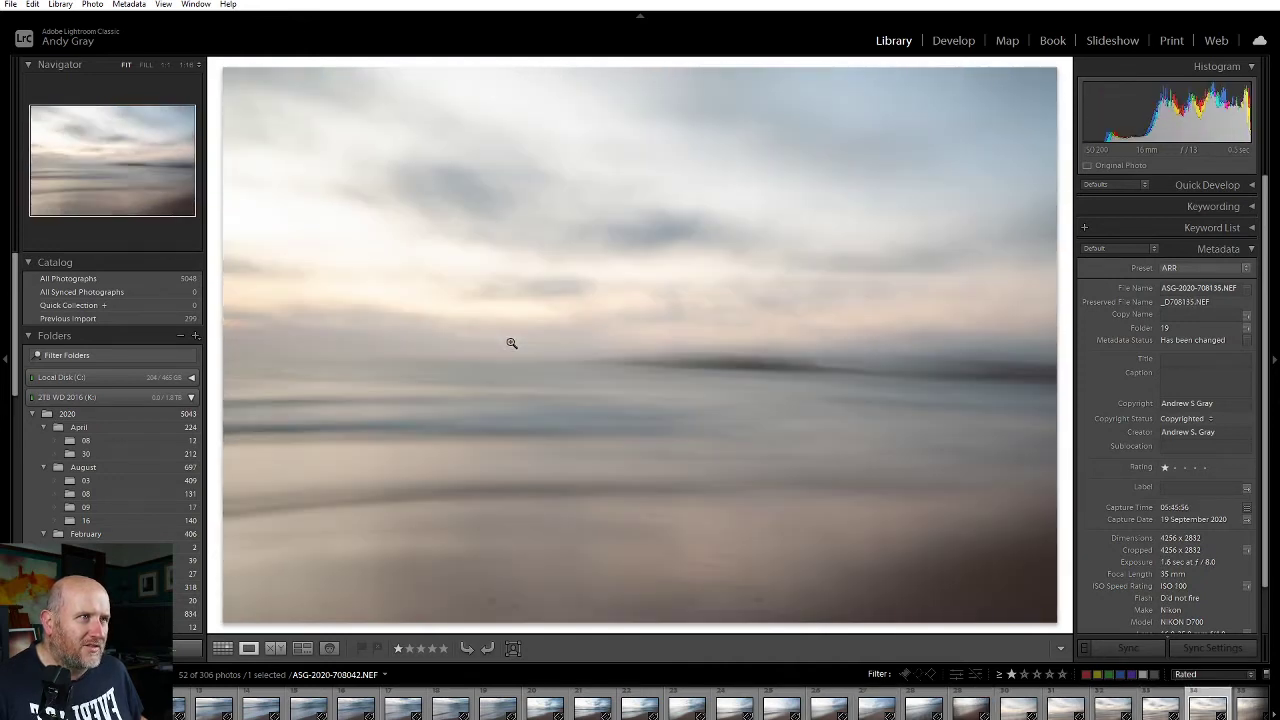
pyautogui.press('Right')
pyautogui.press('Right')
pyautogui.press('Right')
pyautogui.press('Right')
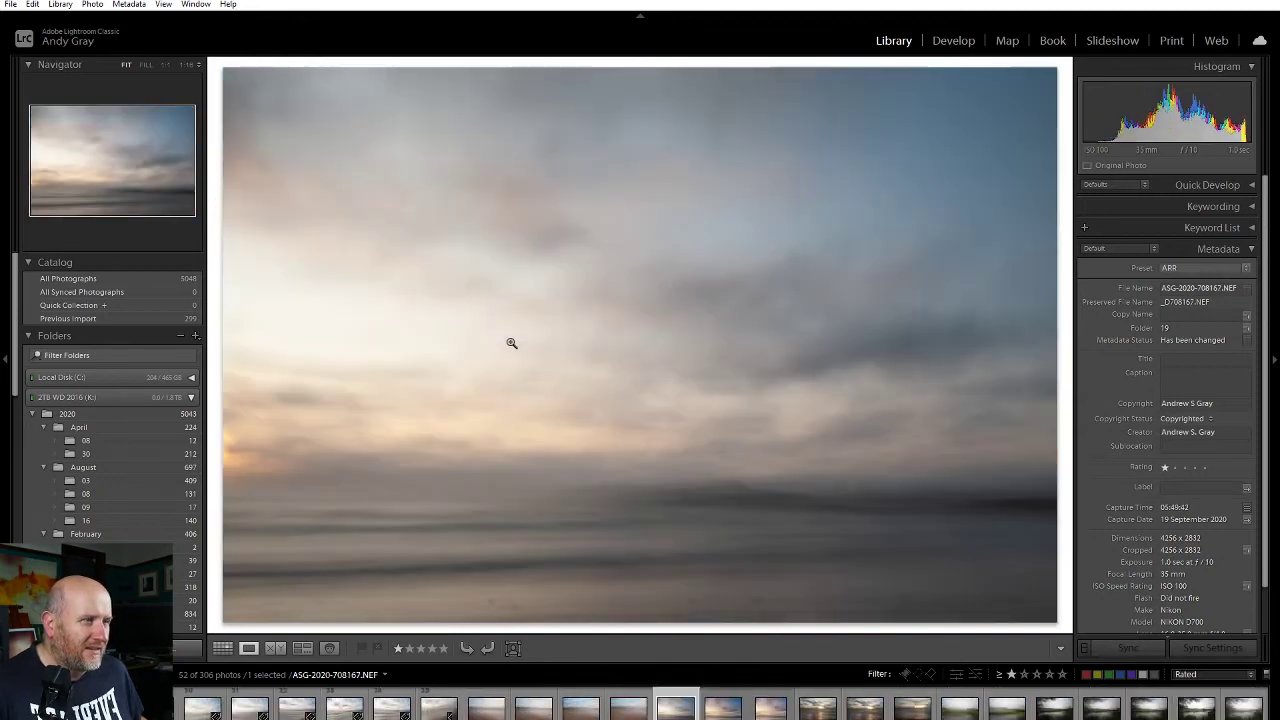
pyautogui.press('Right')
pyautogui.press('Right')
pyautogui.press('Right')
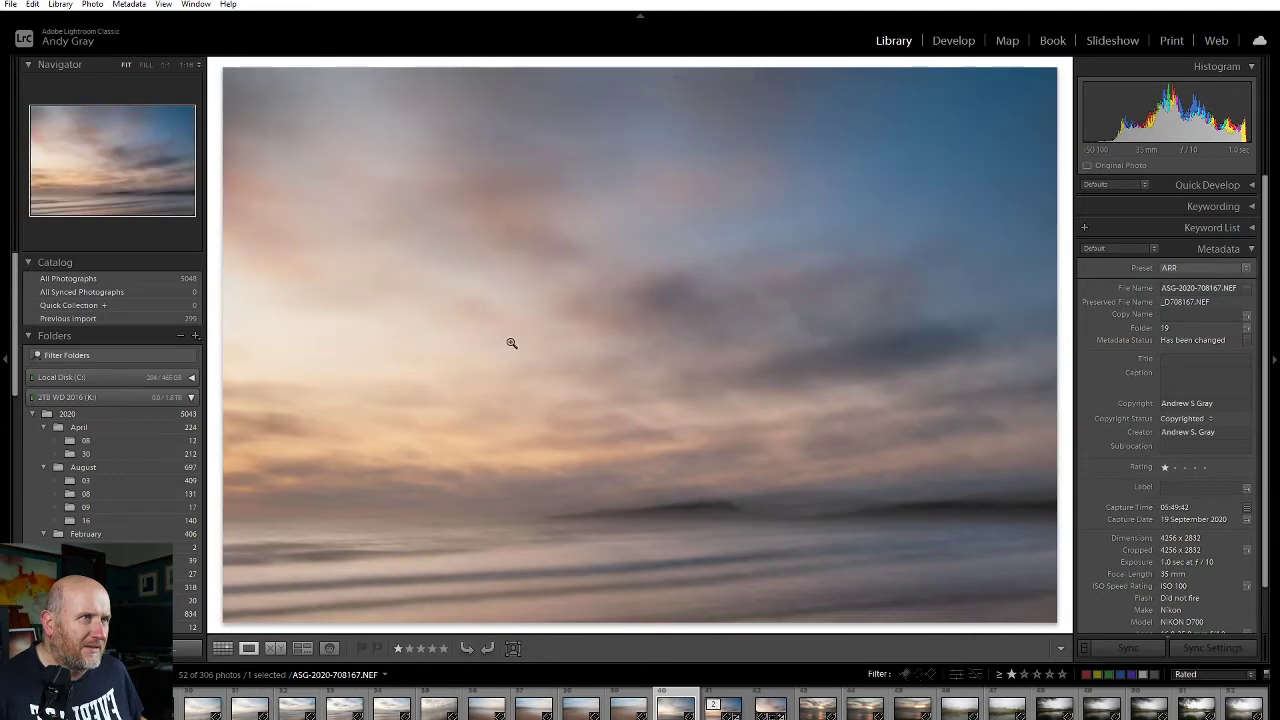
pyautogui.press('Right')
pyautogui.press('Right')
pyautogui.press('Right')
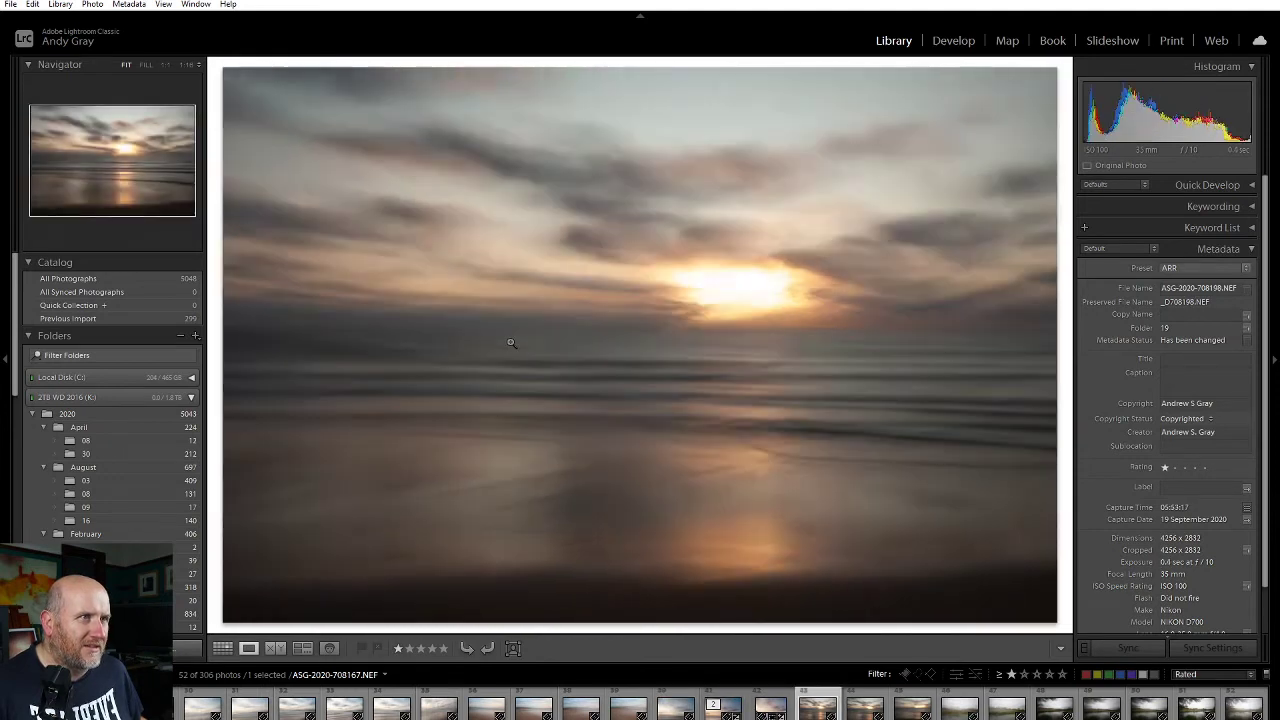
# Look back through the sunrise and blurred seascape frames in reverse order towards the start of the series.
pyautogui.press('Left')
pyautogui.press('Left')
pyautogui.press('Left')
pyautogui.press('Left')
pyautogui.press('Left')
pyautogui.press('Left')
pyautogui.press('Left')
pyautogui.press('Left')
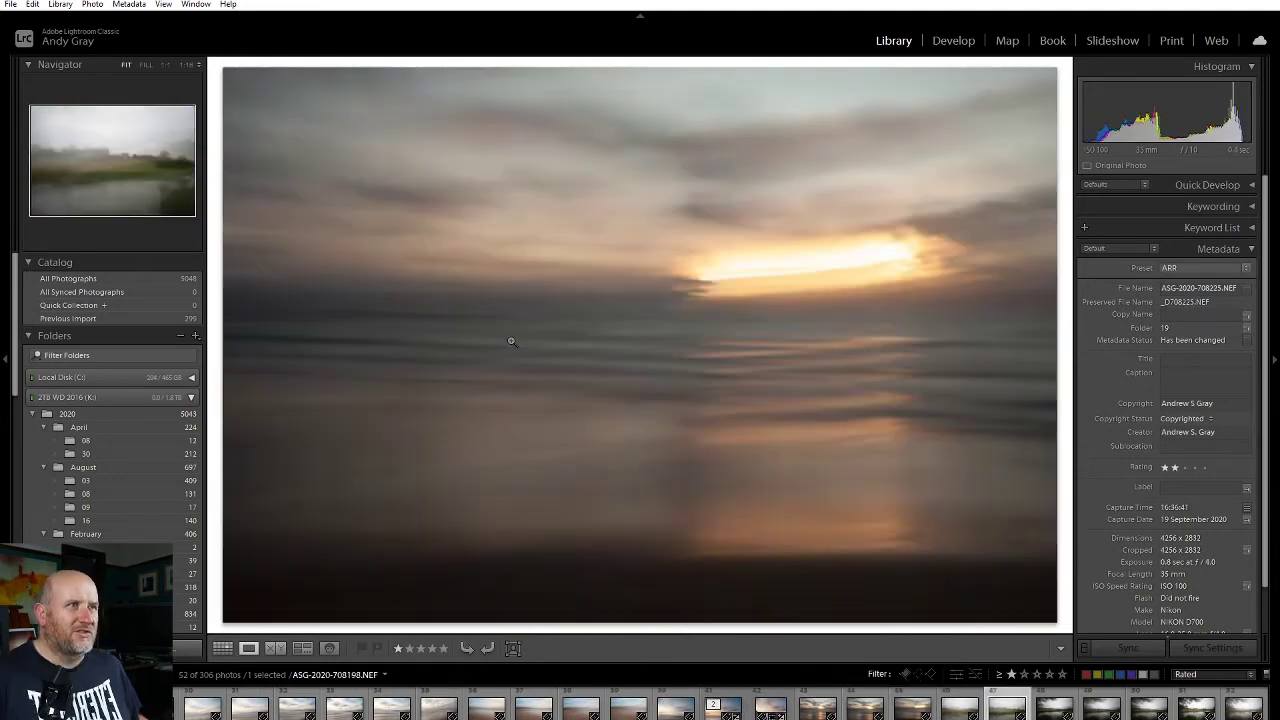
pyautogui.press('Left')
pyautogui.press('Left')
pyautogui.press('Left')
pyautogui.press('Left')
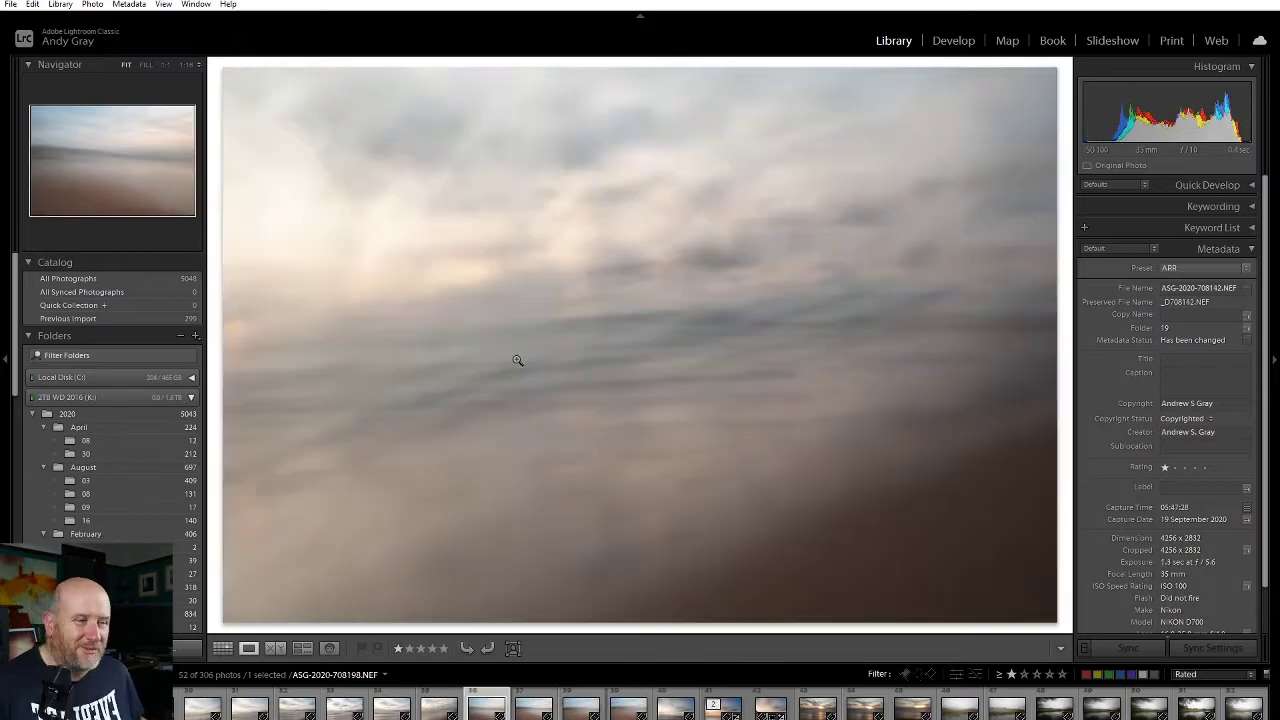
pyautogui.press('Left')
pyautogui.press('Left')
pyautogui.press('Left')
pyautogui.press('Left')
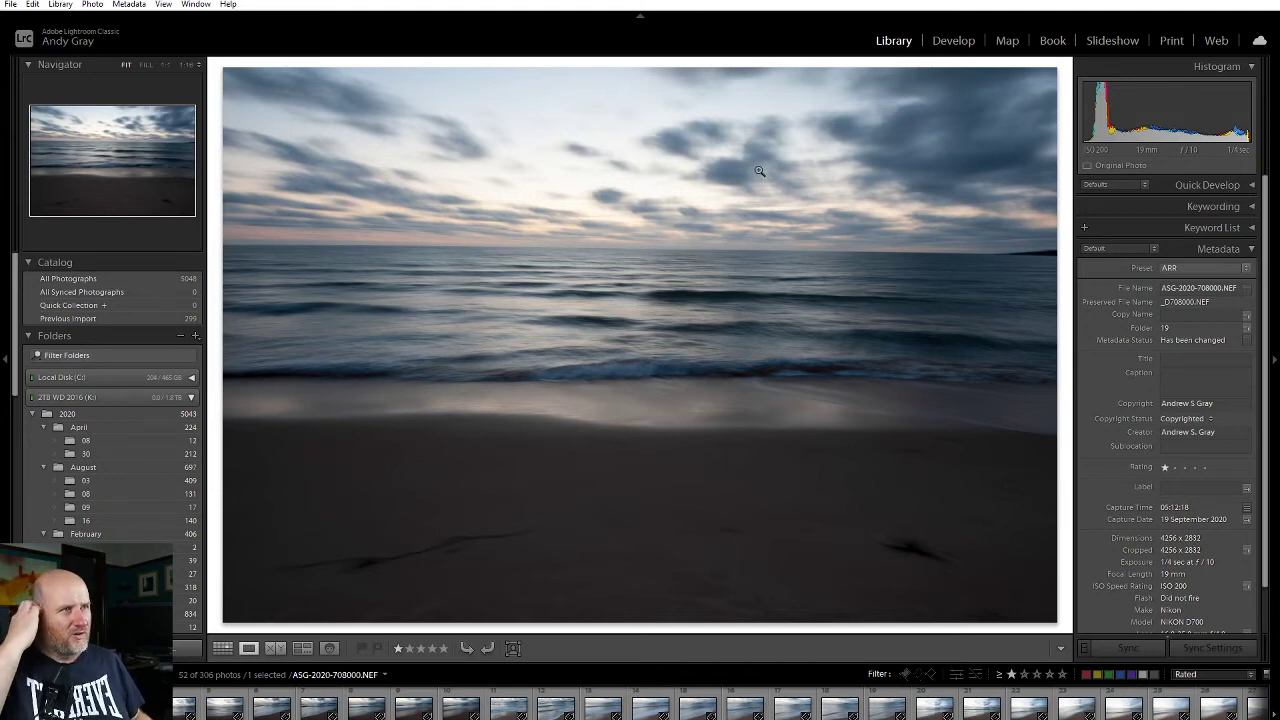
# Compare the first few frames after ASG-2020-708000.NEF, including the near-identical wave shots ASG-2020-708015.NEF and ASG-2020-708016.NEF, through to ASG-2020-708017.NEF.
pyautogui.press('Right')
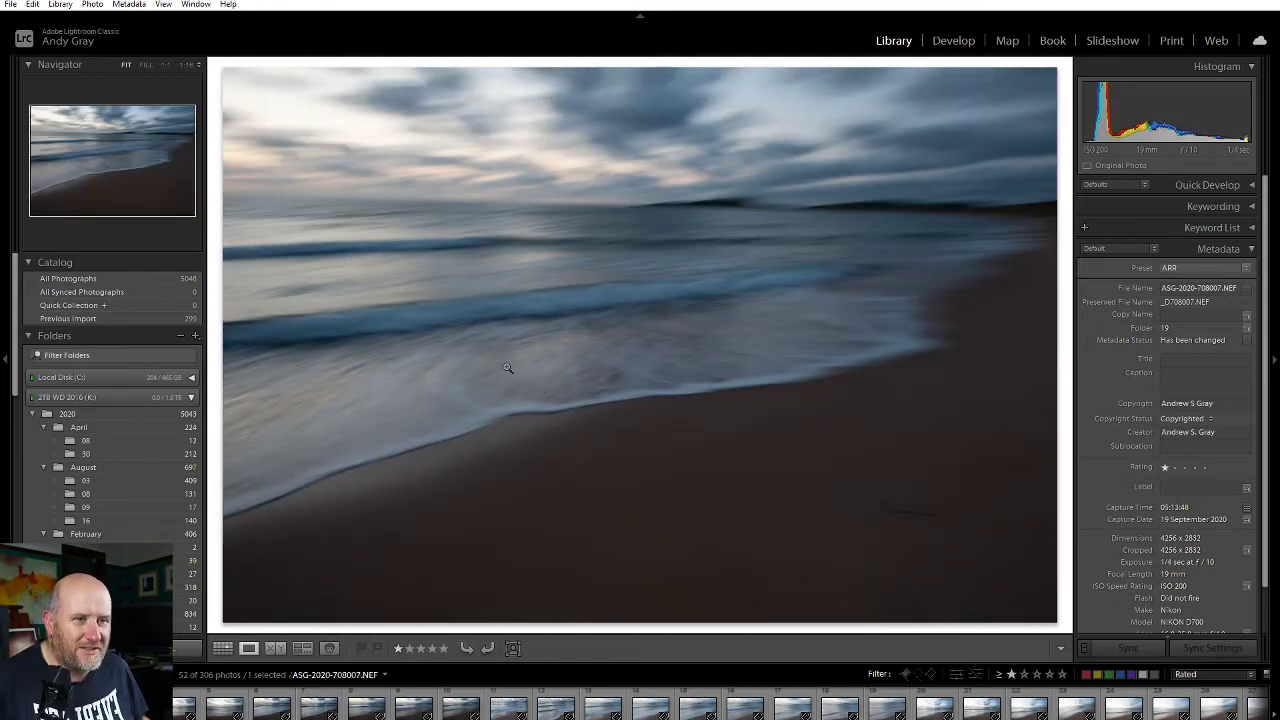
pyautogui.press('Right')
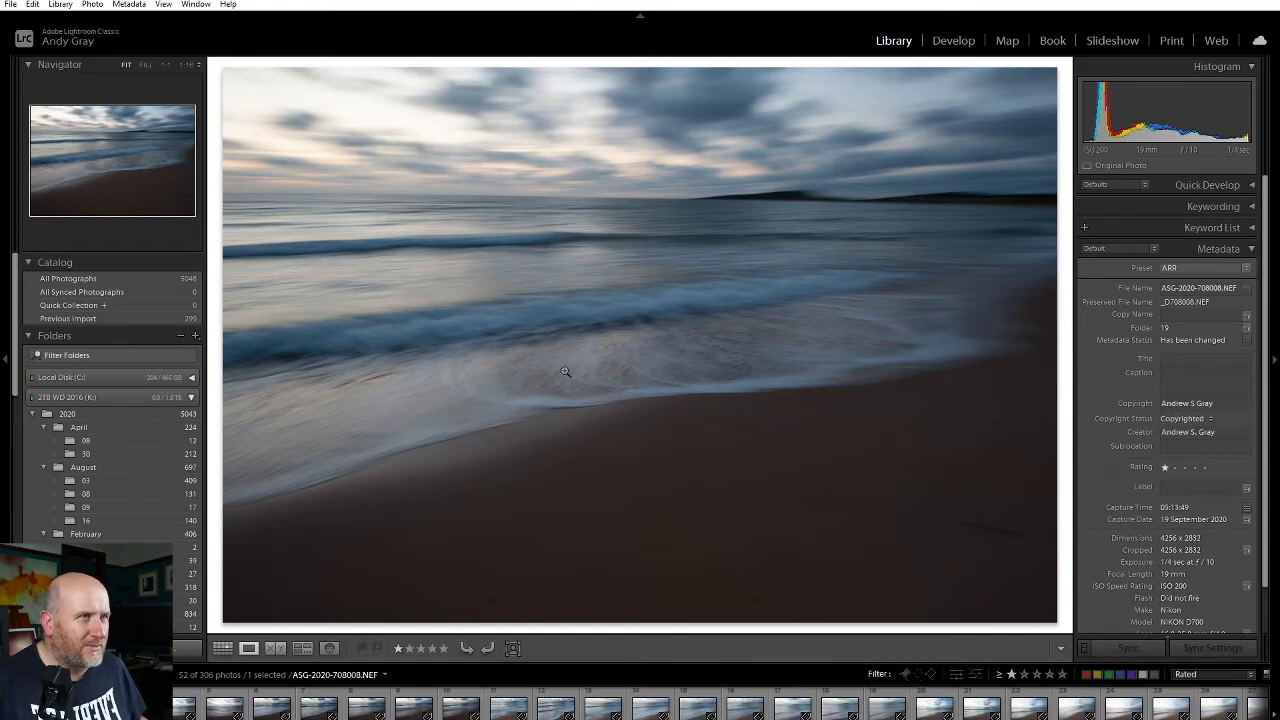
pyautogui.press('Right')
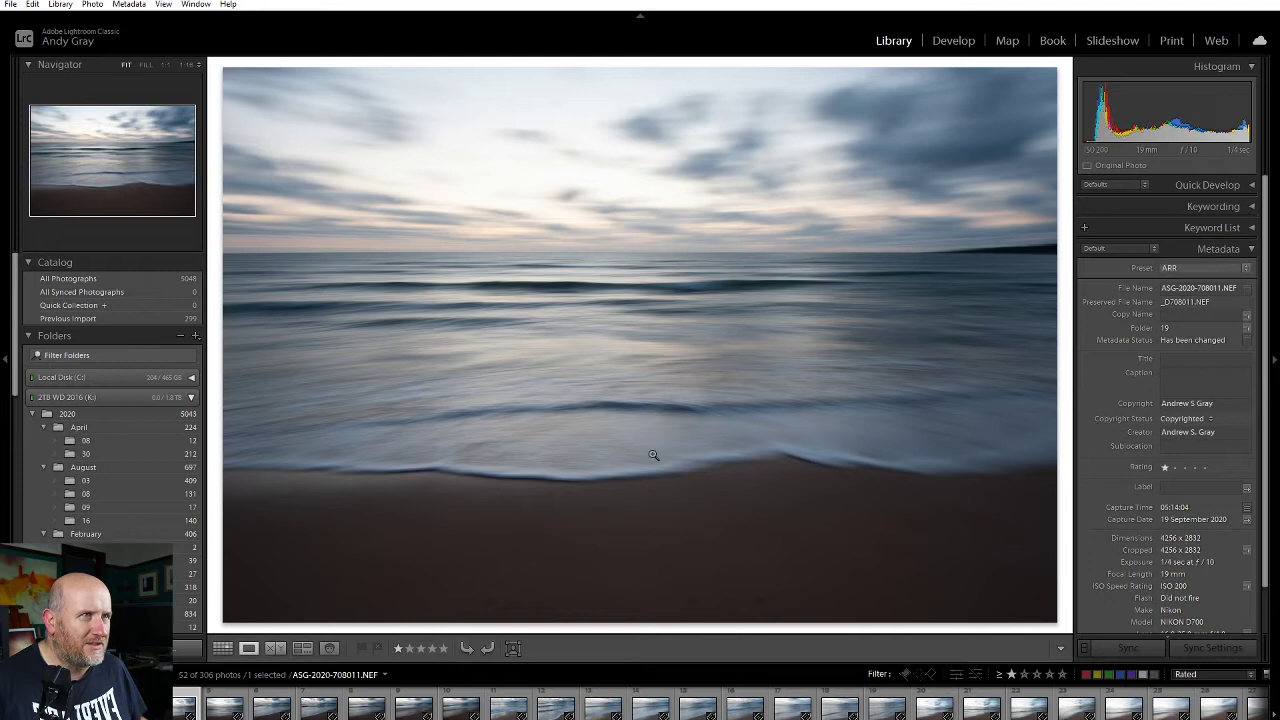
pyautogui.press('Right')
pyautogui.press('Right')
pyautogui.press('Right')
pyautogui.press('Left')
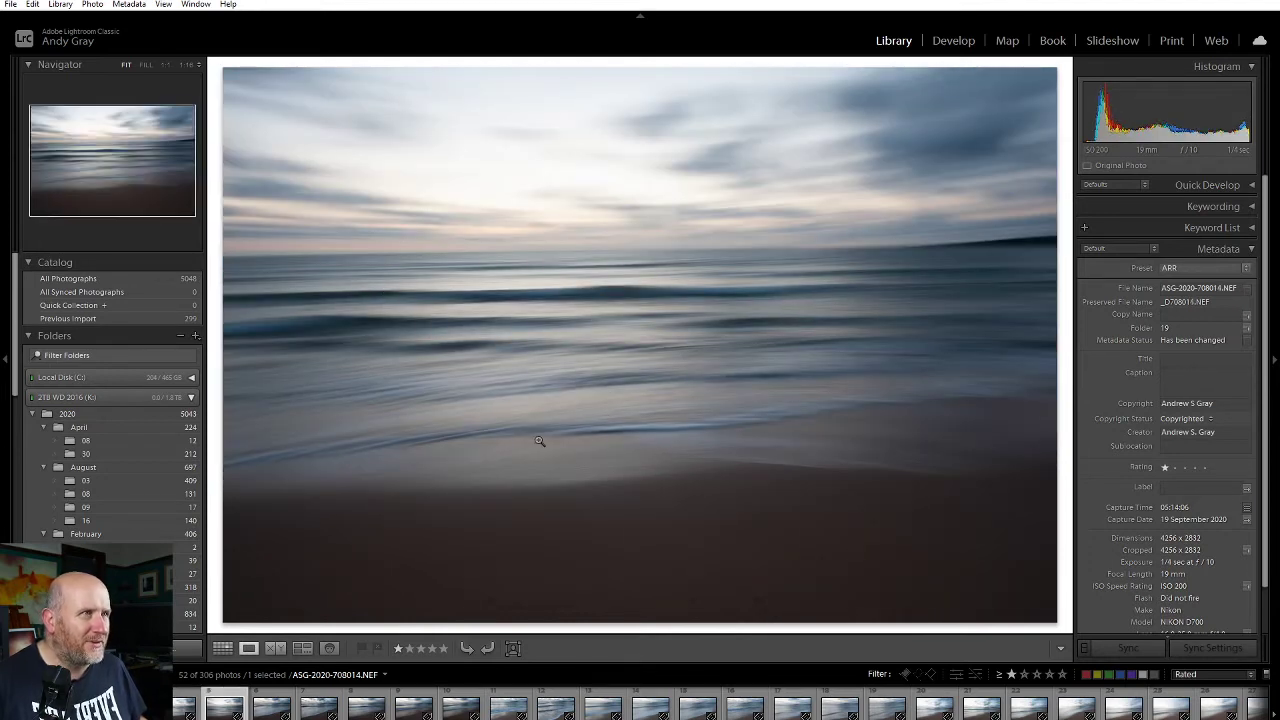
pyautogui.press('Right')
pyautogui.press('Right')
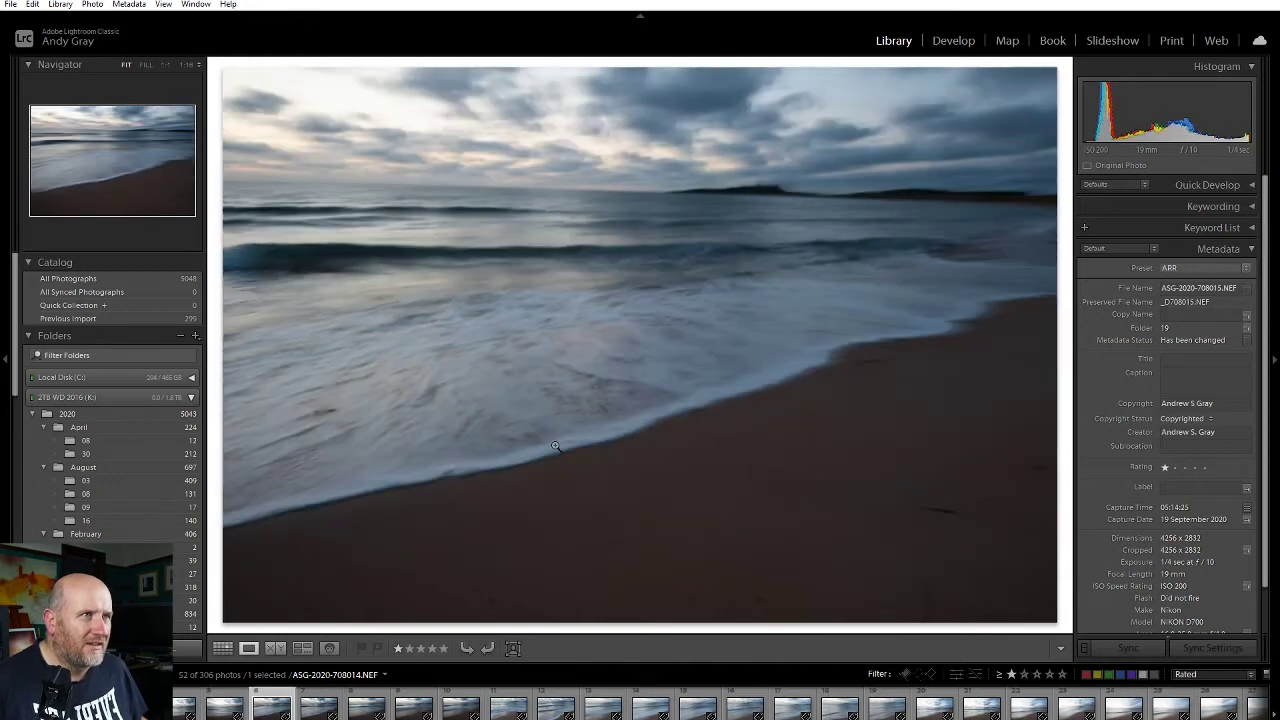
pyautogui.press('Left')
pyautogui.press('Left')
pyautogui.press('Right')
pyautogui.press('Right')
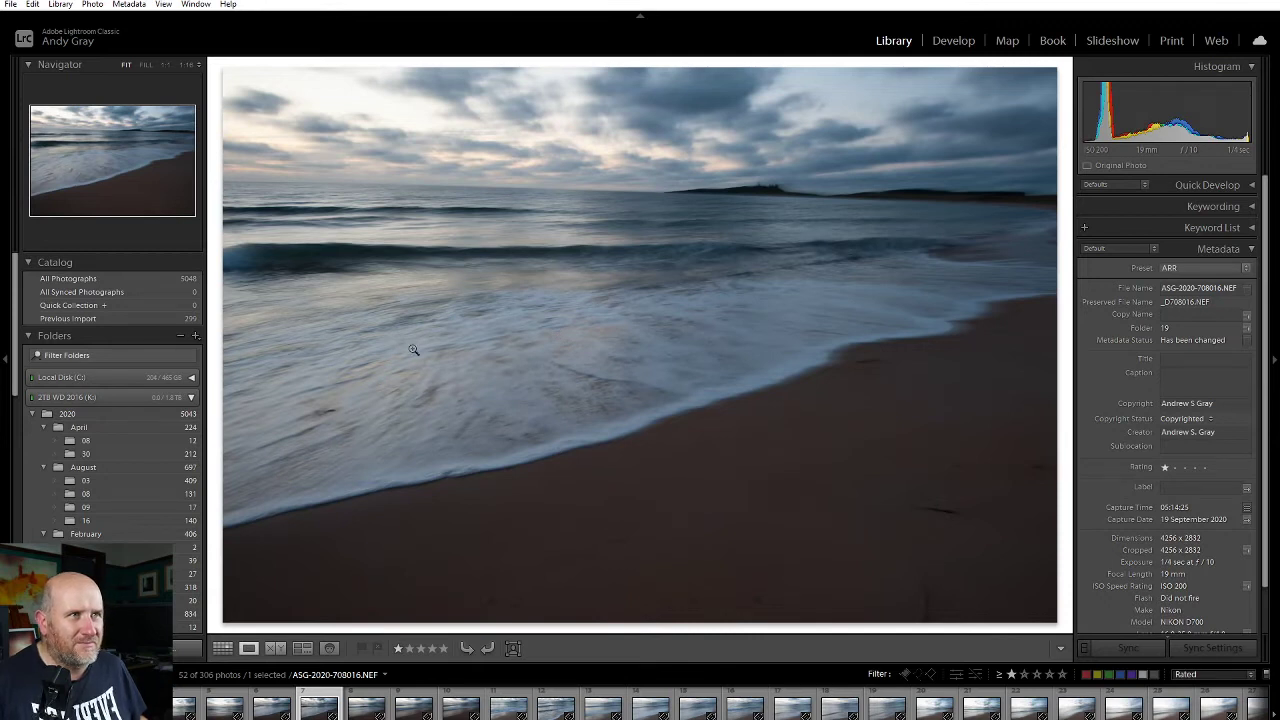
pyautogui.press('Left')
pyautogui.press('Right')
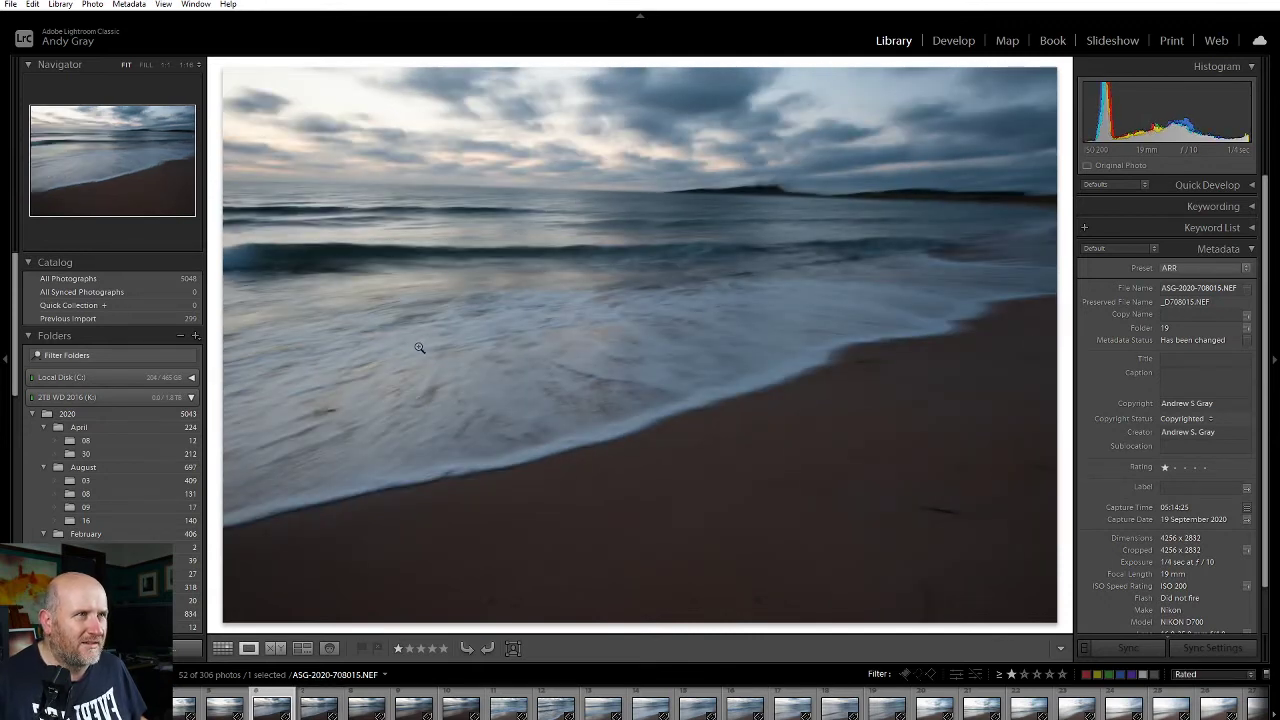
pyautogui.press('Right')
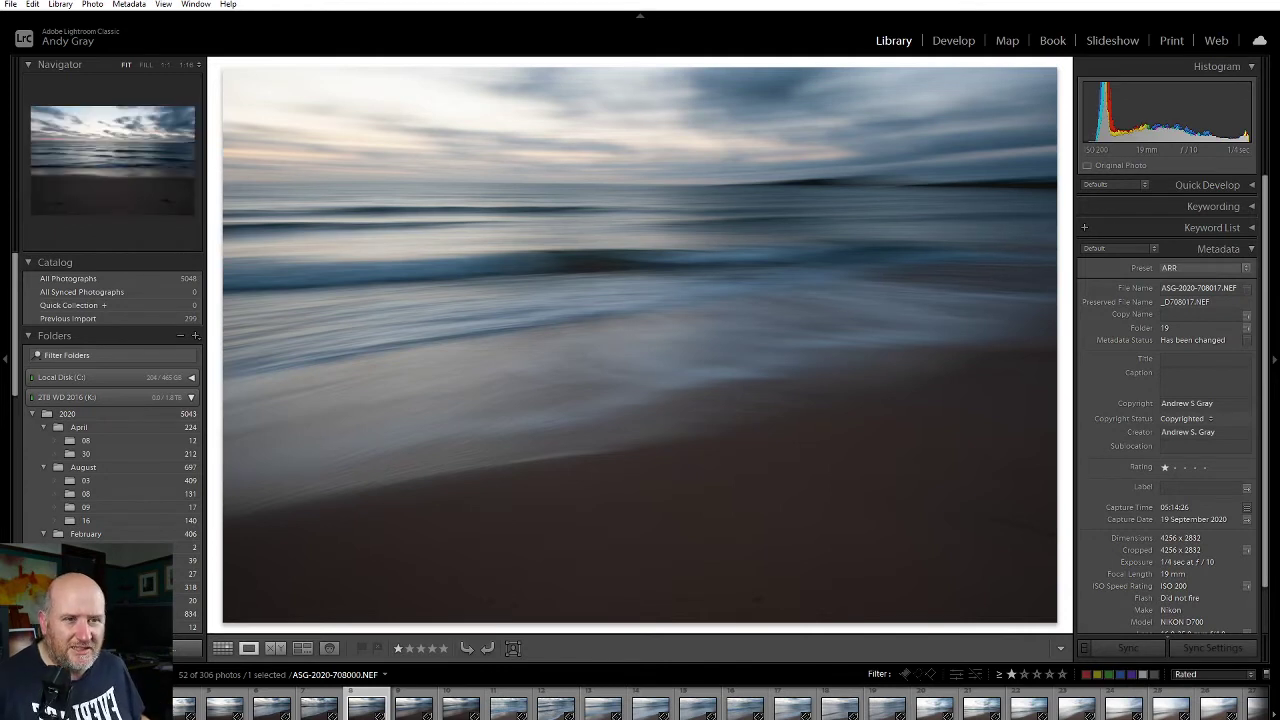
# Open ASG-2020-708000.NEF for developing, remove its chromatic aberration and enable the lens profile corrections.
pyautogui.click(272, 705)
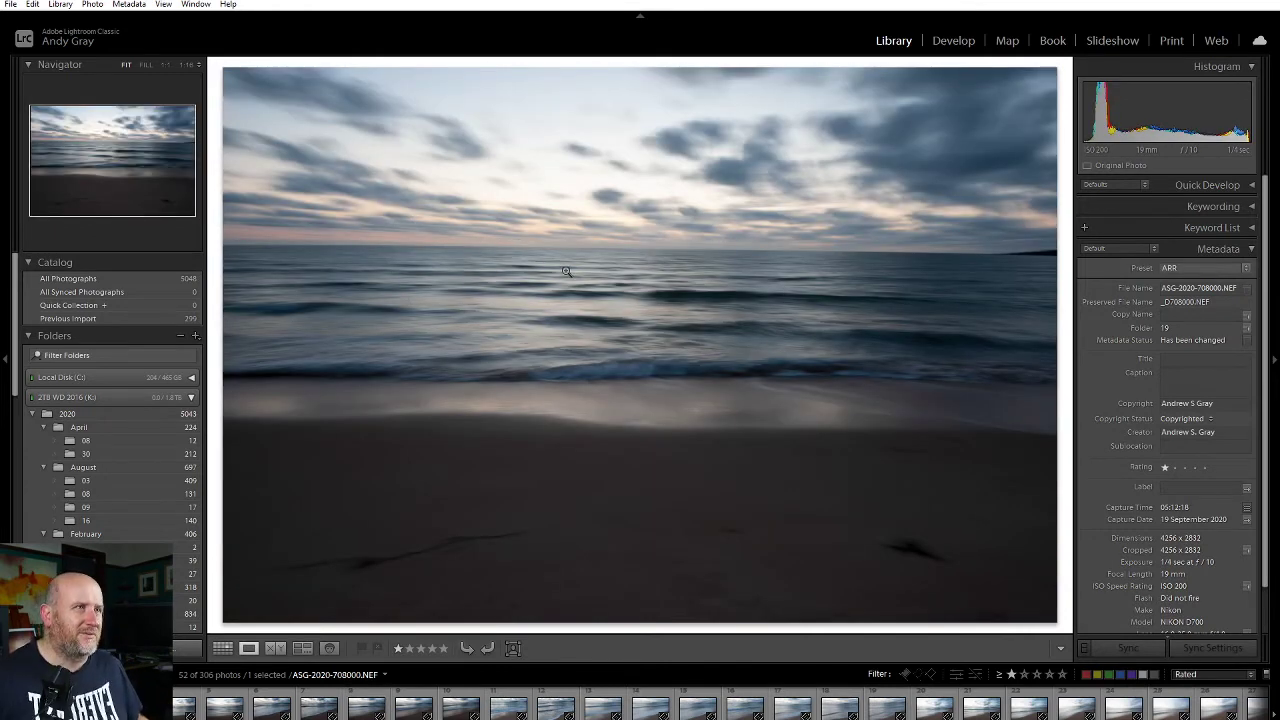
pyautogui.click(950, 40)
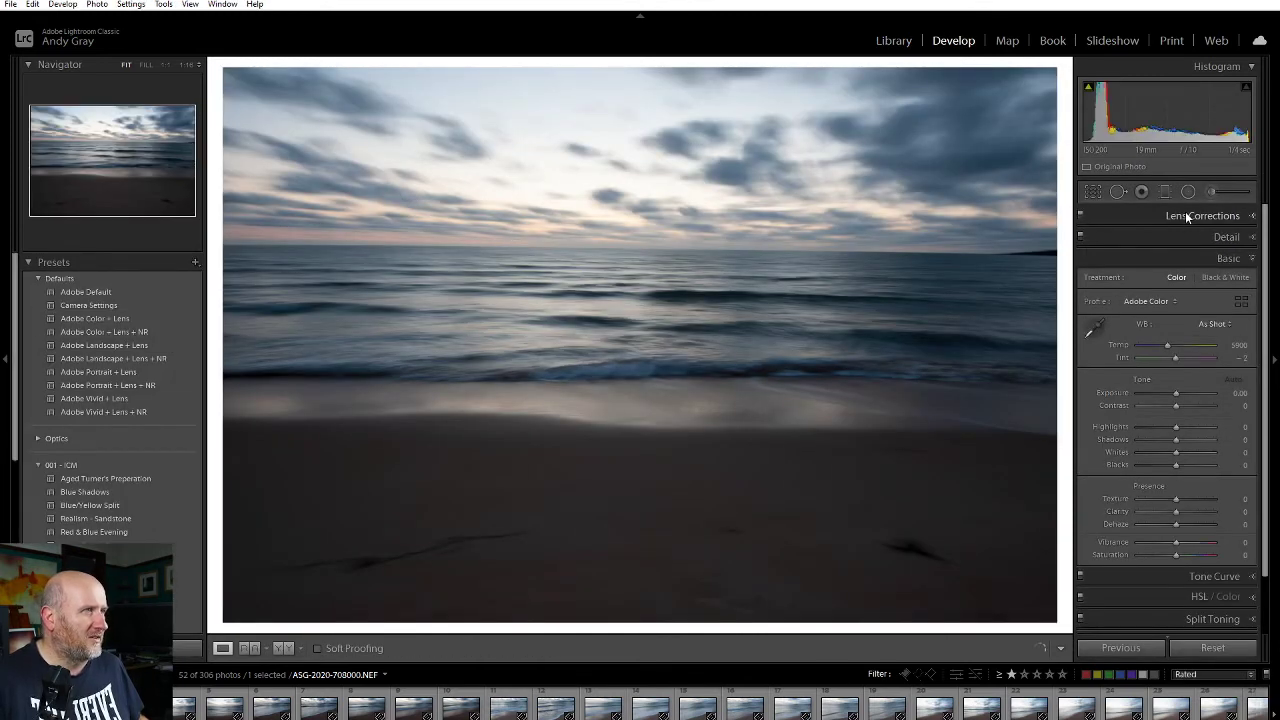
pyautogui.click(1186, 214)
pyautogui.click(1143, 255)
pyautogui.click(1142, 268)
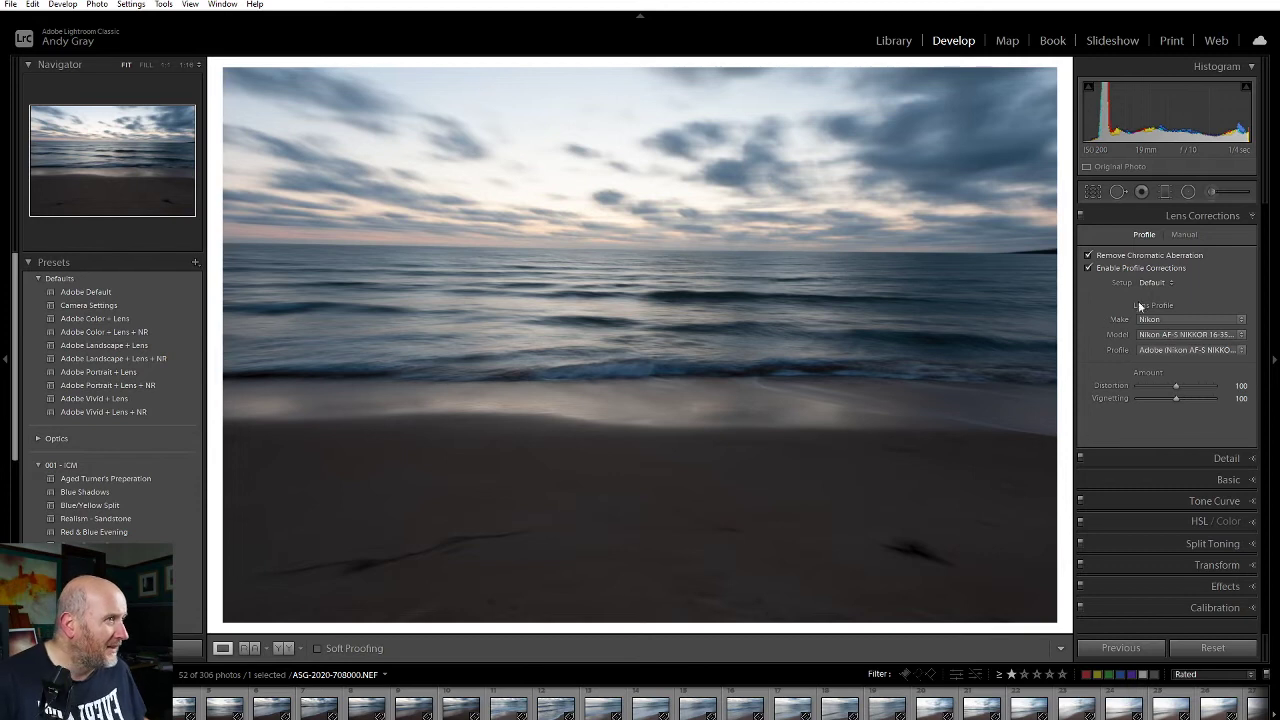
# Set the photo's luminance noise reduction to 24.
pyautogui.click(1220, 458)
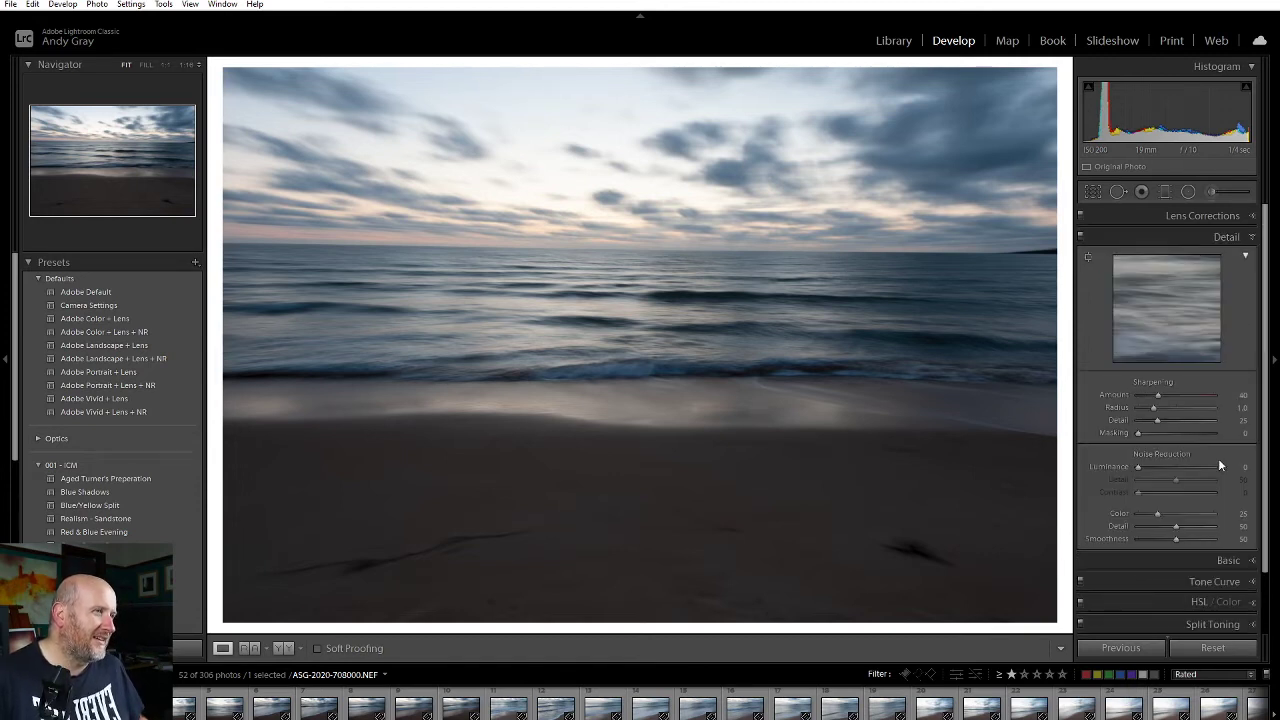
pyautogui.click(1161, 467)
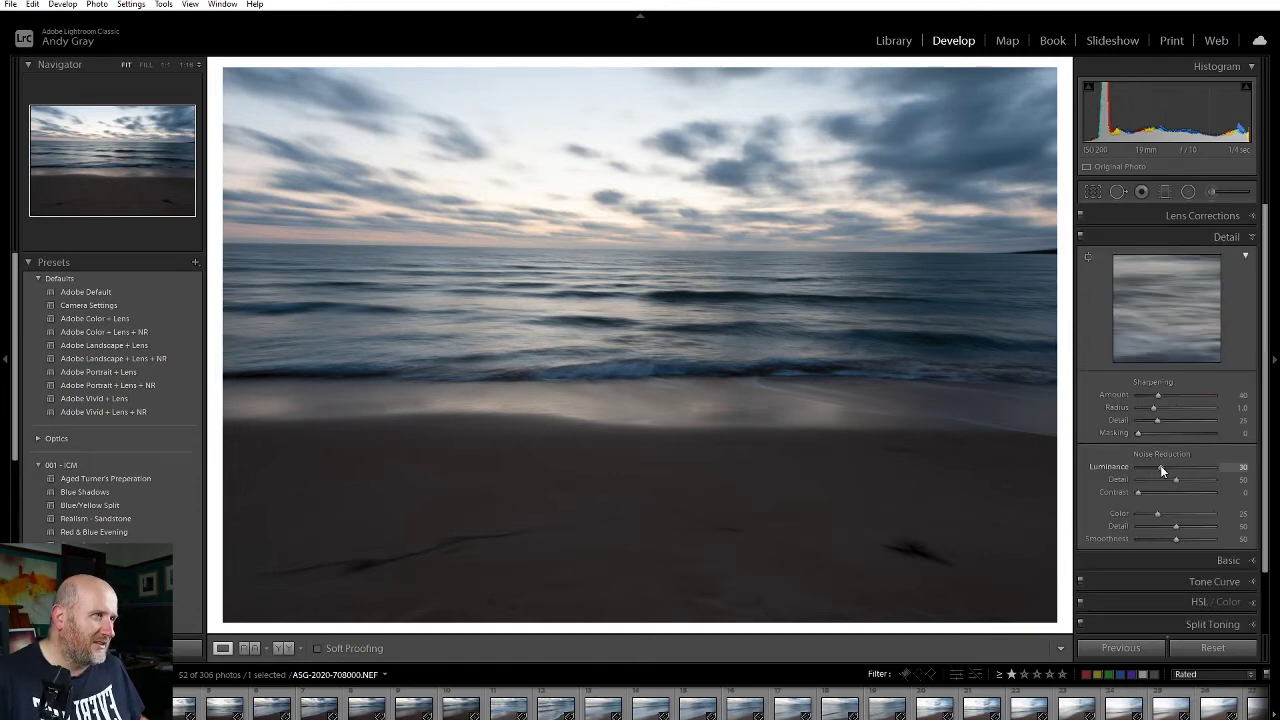
pyautogui.moveTo(1150, 468); pyautogui.dragTo(1156, 465)
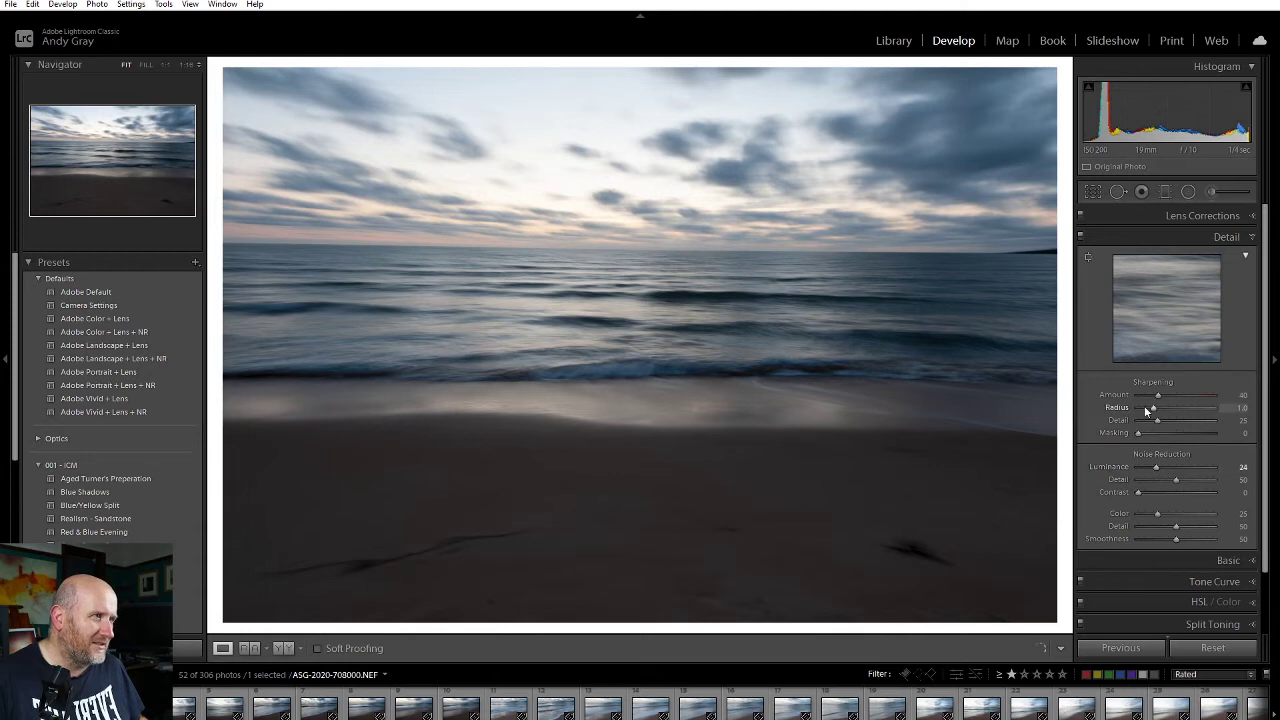
pyautogui.click(1216, 240)
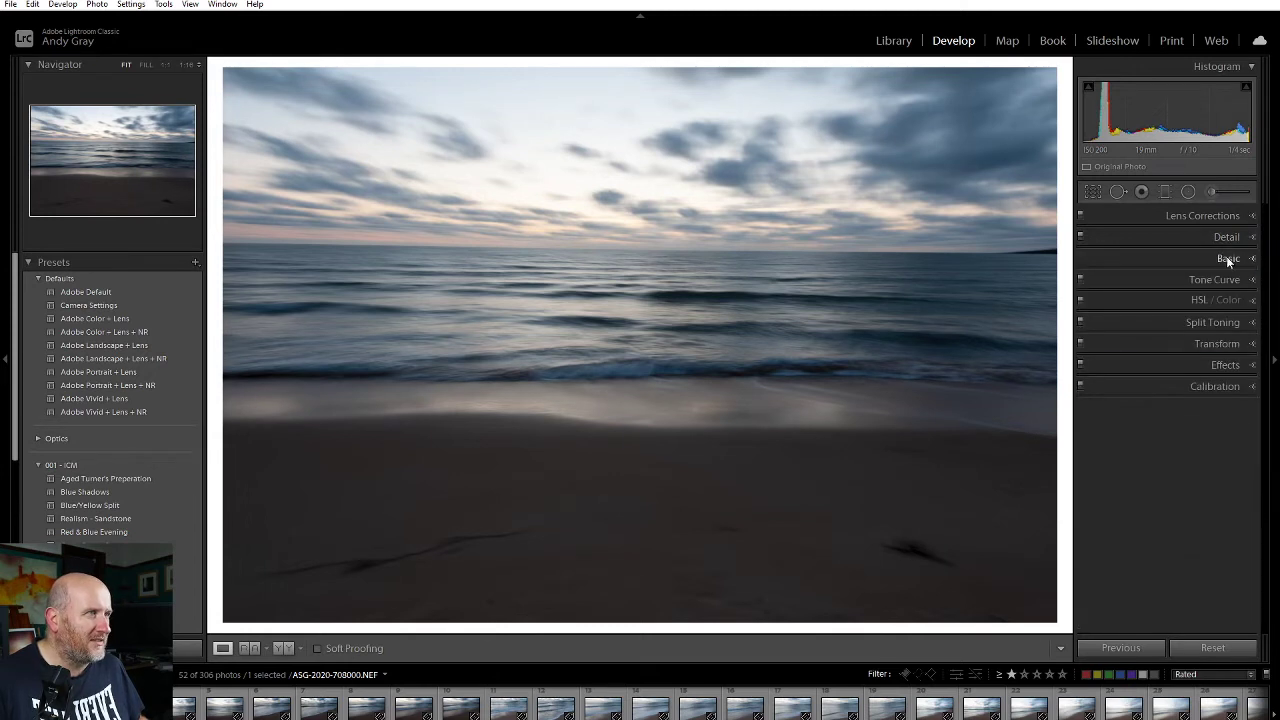
# Apply automatic tone in the basic adjustments and examine the seaweed and sand in the foreground.
pyautogui.click(1226, 257)
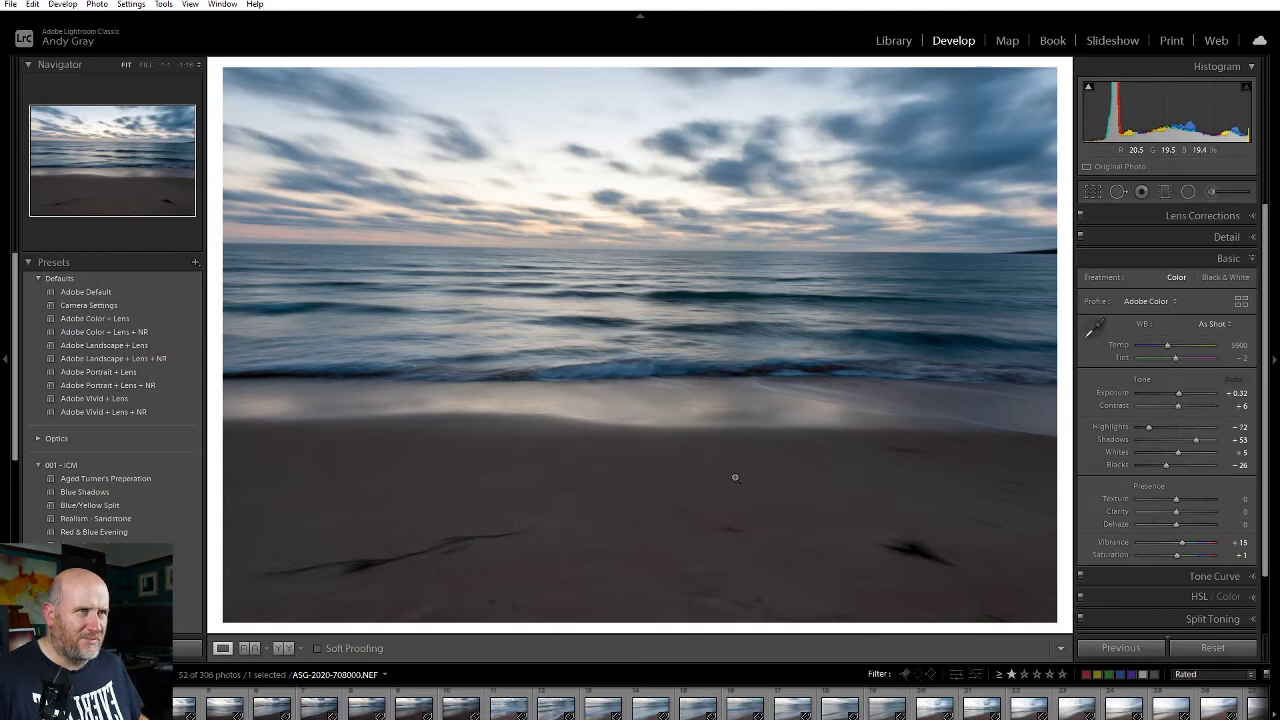
pyautogui.click(361, 573)
pyautogui.click(622, 529)
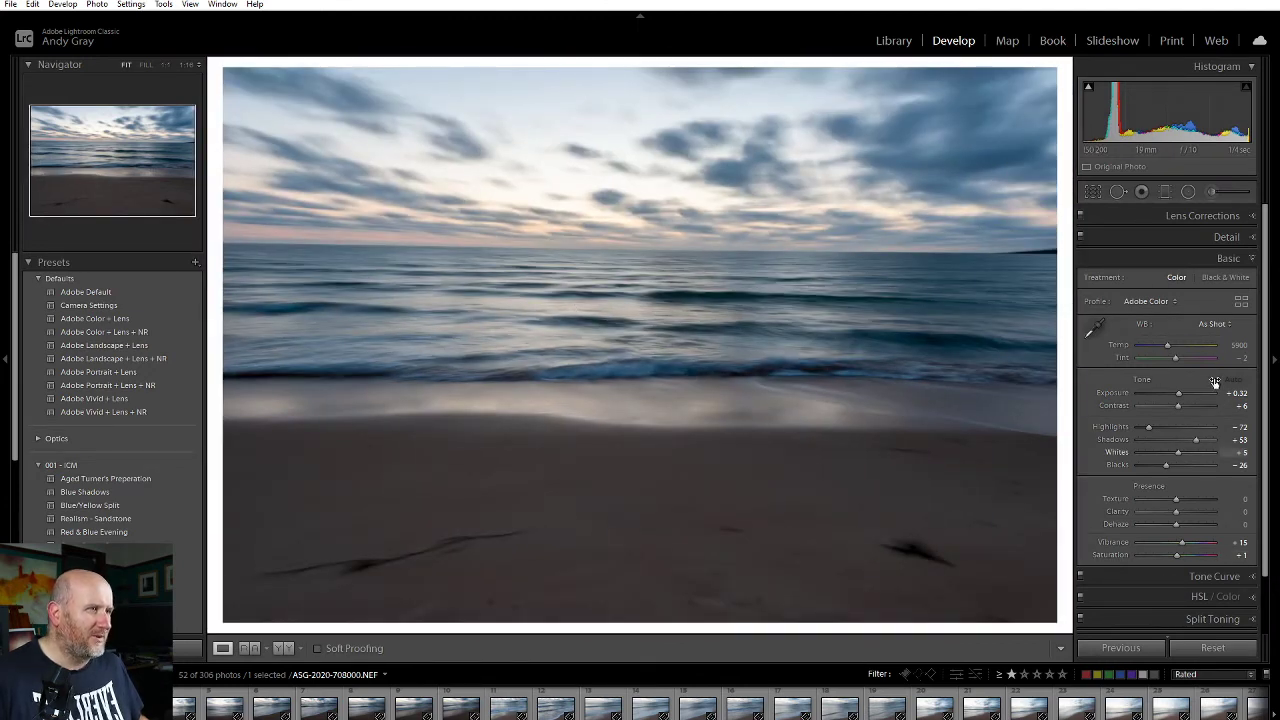
pyautogui.scroll(-3, 1190, 590)
pyautogui.click(1213, 577)
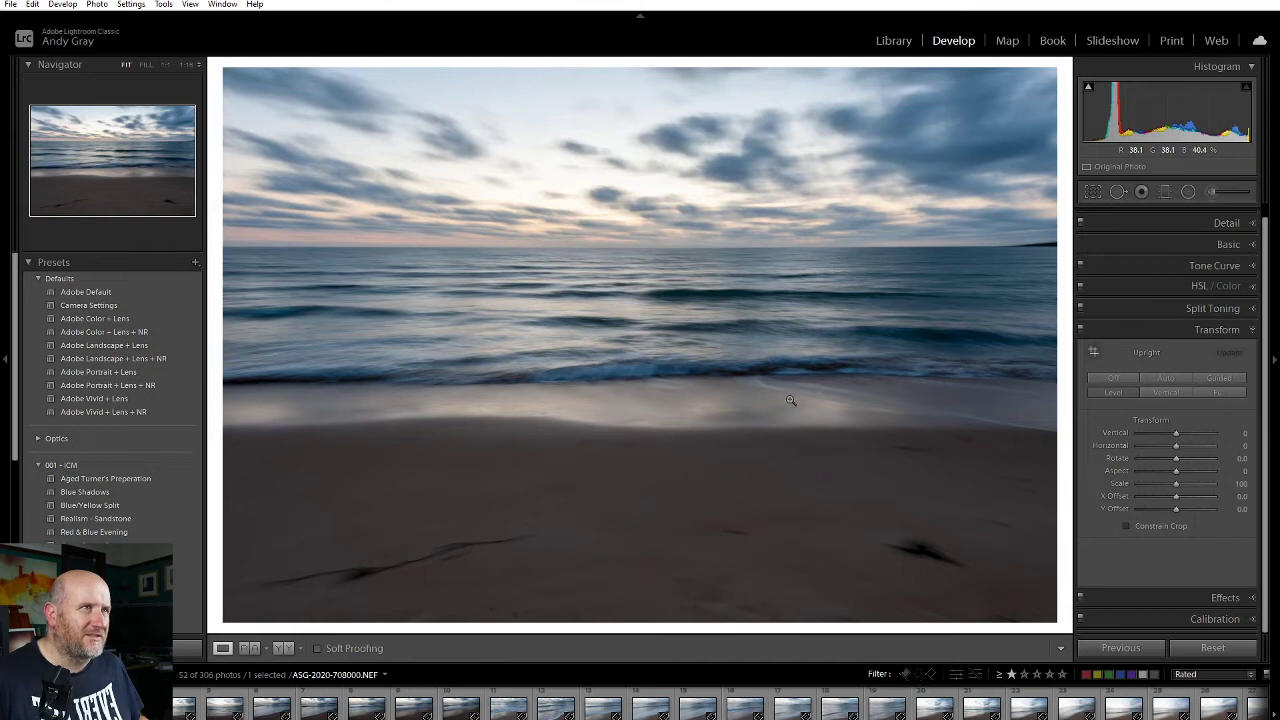
pyautogui.click(1218, 330)
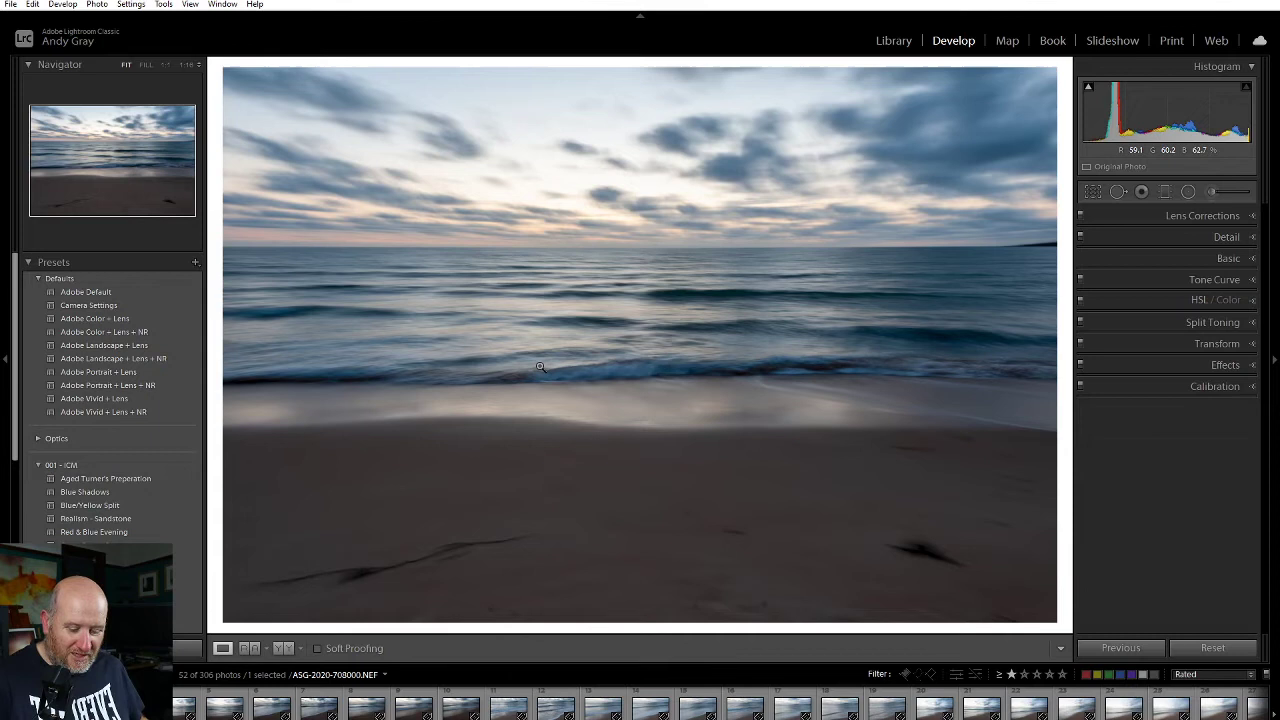
pyautogui.click(607, 282)
pyautogui.moveTo(609, 283); pyautogui.dragTo(396, 420)
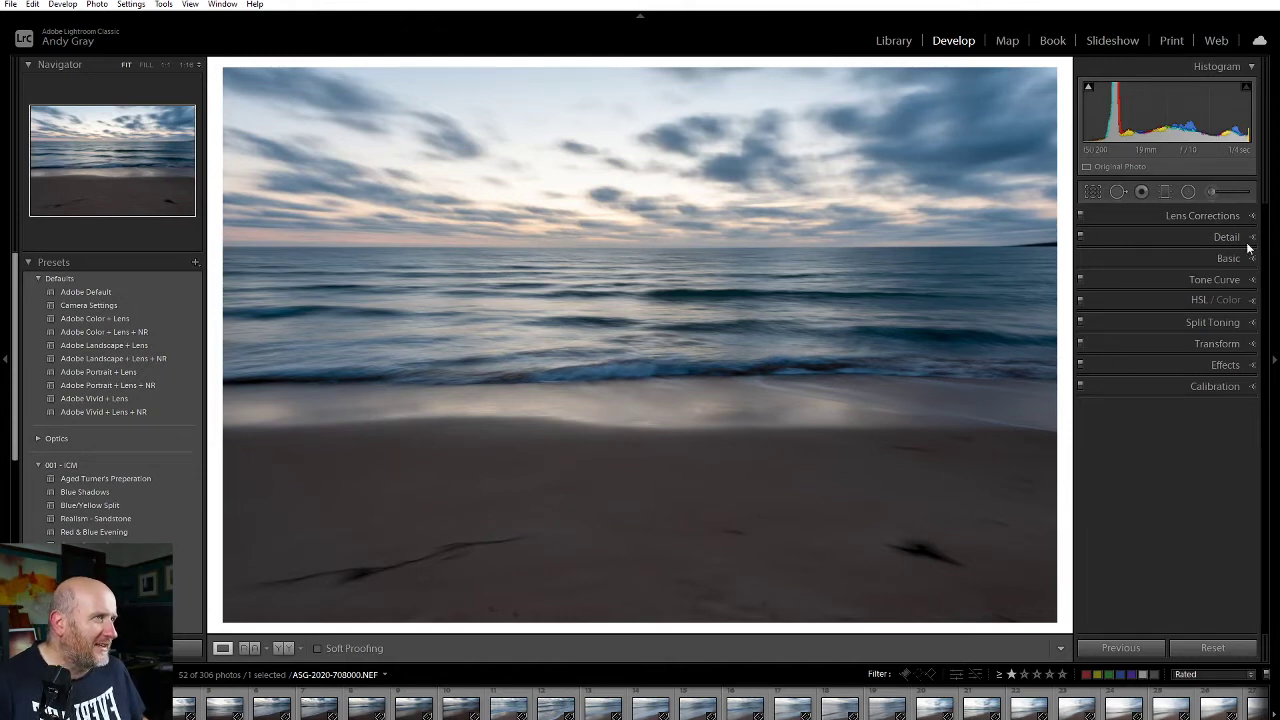
# Add a graduated filter over the sky ending just below the horizon, with highlights -54 and exposure -0.92.
pyautogui.click(1166, 191)
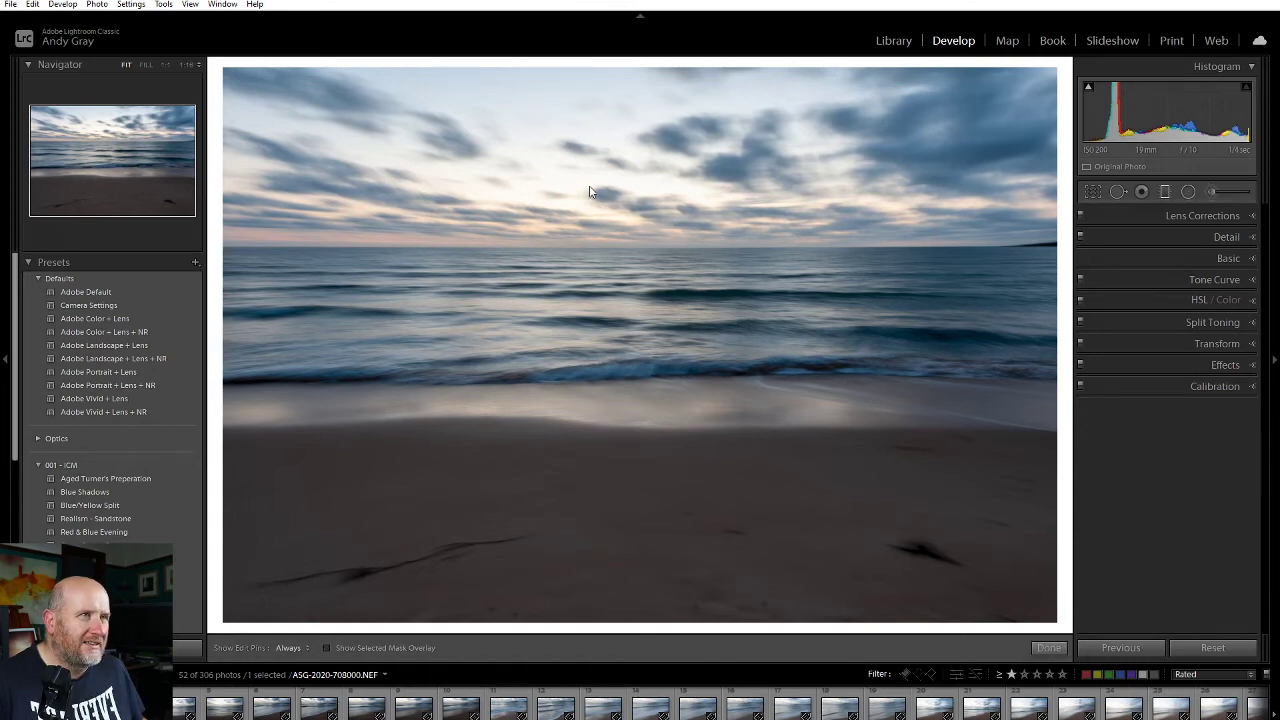
pyautogui.moveTo(553, 168); pyautogui.dragTo(555, 297)
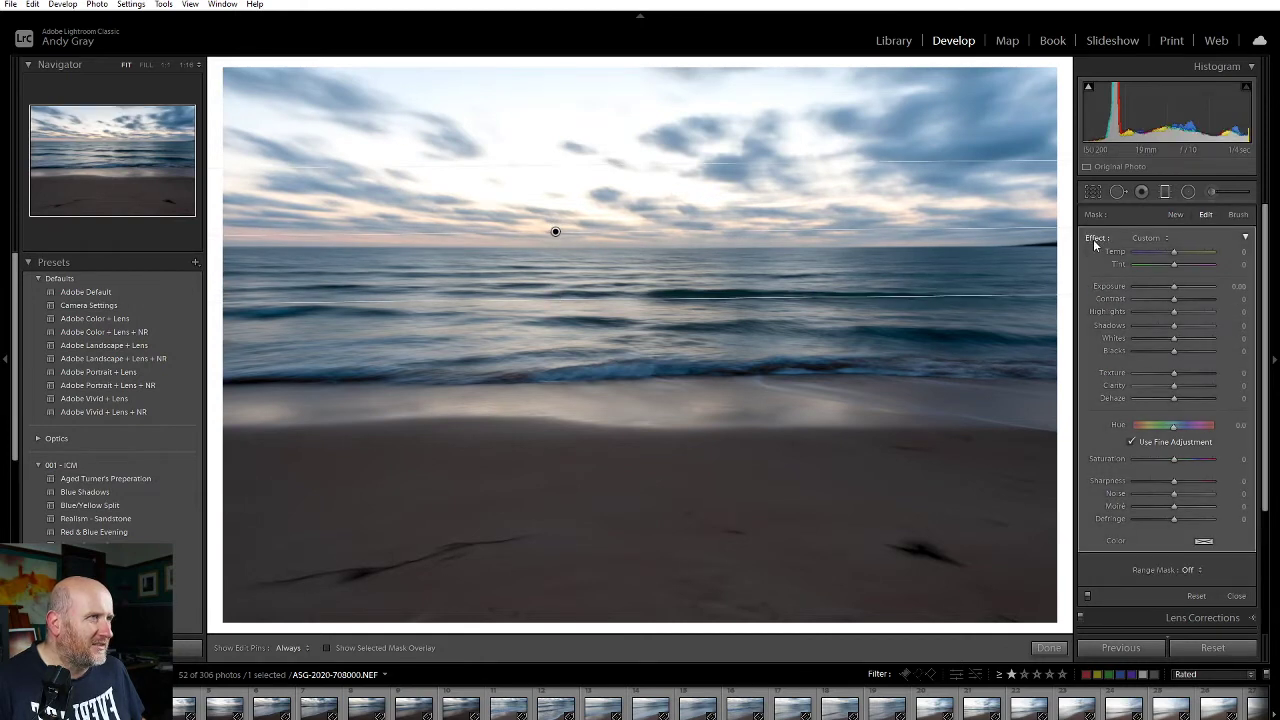
pyautogui.doubleClick(1096, 238)
pyautogui.moveTo(1175, 312); pyautogui.dragTo(1162, 288)
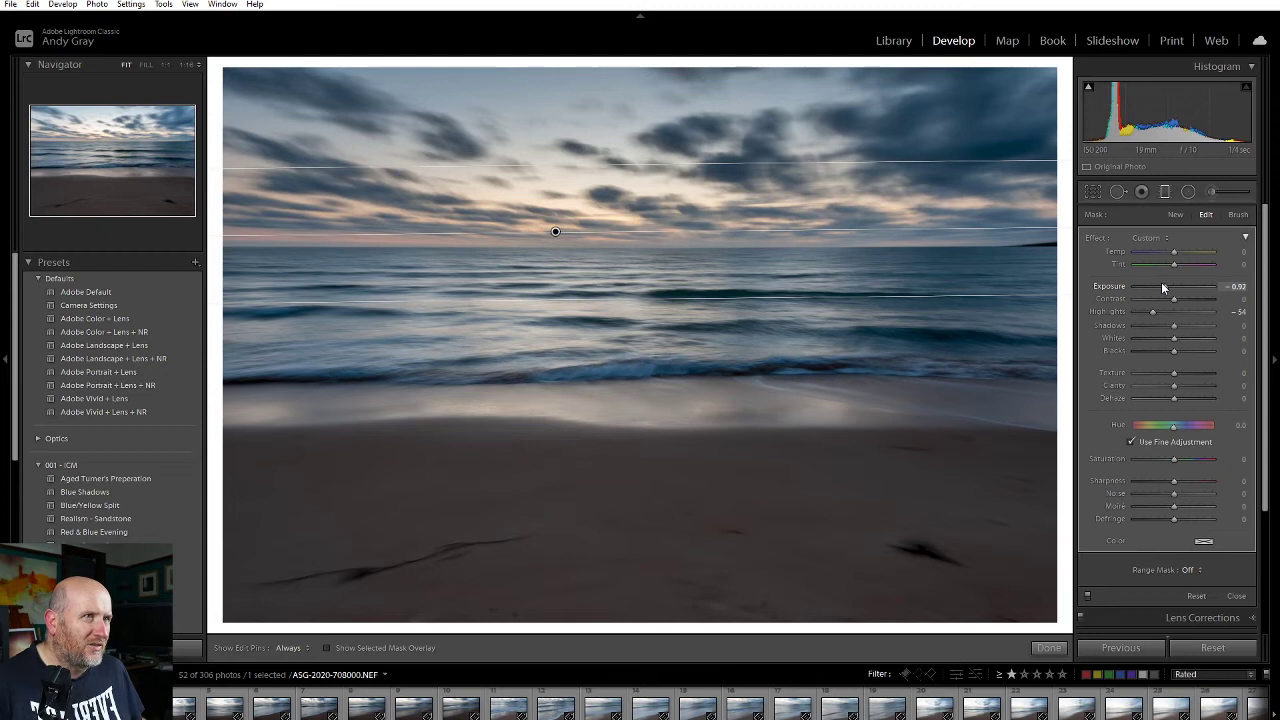
# Tighten the sky filter's transition around the horizon, set its exposure to -0.65, rotate it slightly to match the horizon and finish editing it.
pyautogui.moveTo(560, 300); pyautogui.dragTo(557, 237)
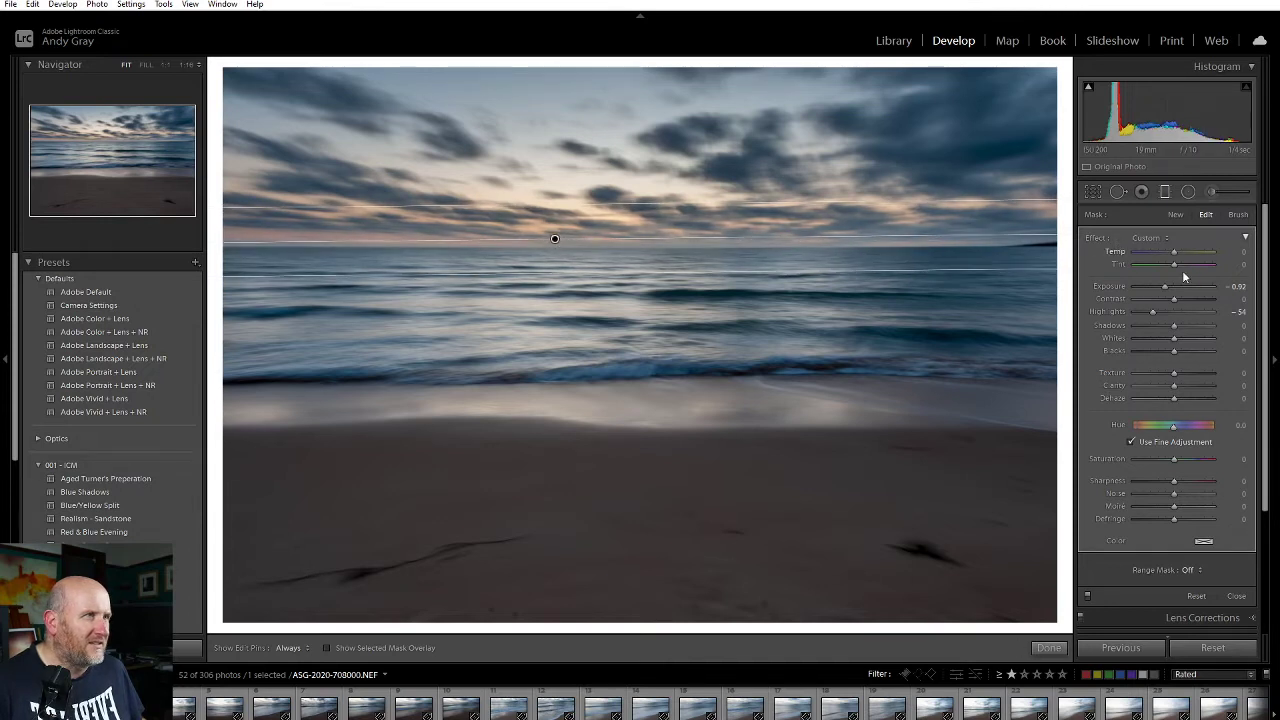
pyautogui.moveTo(1163, 289); pyautogui.dragTo(1166, 289)
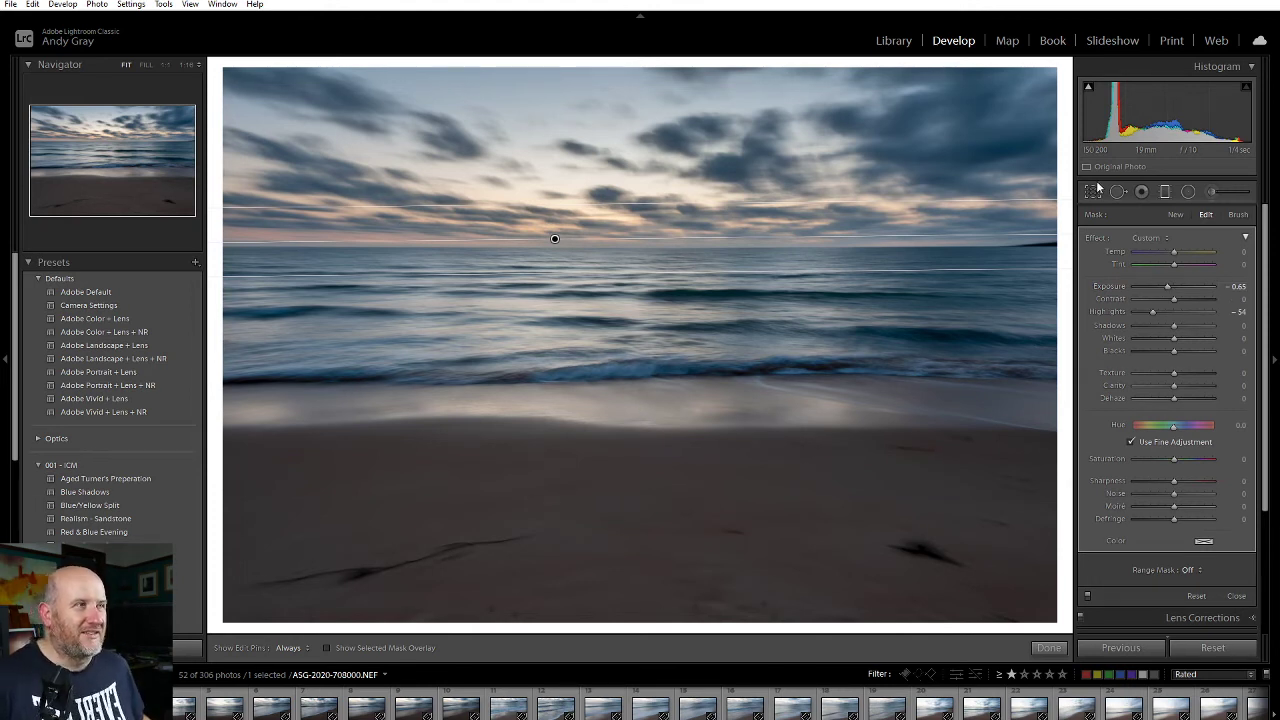
pyautogui.moveTo(1012, 230); pyautogui.dragTo(1027, 235)
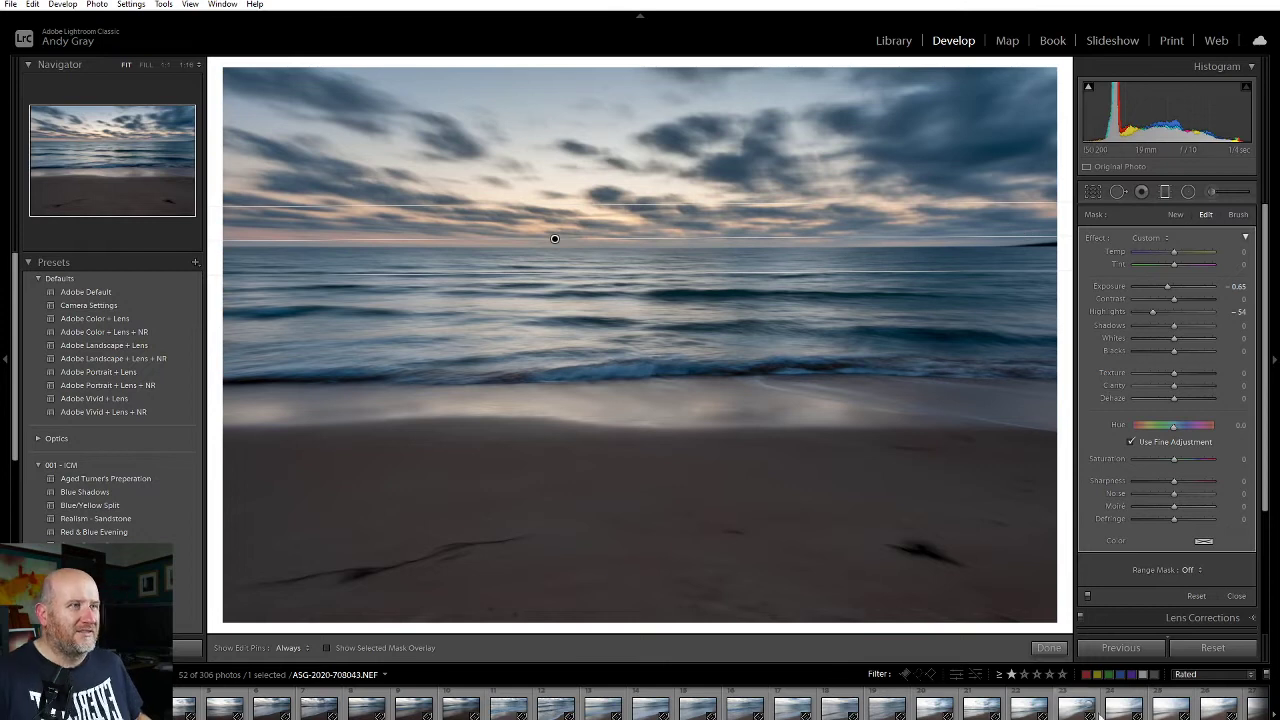
pyautogui.click(1049, 648)
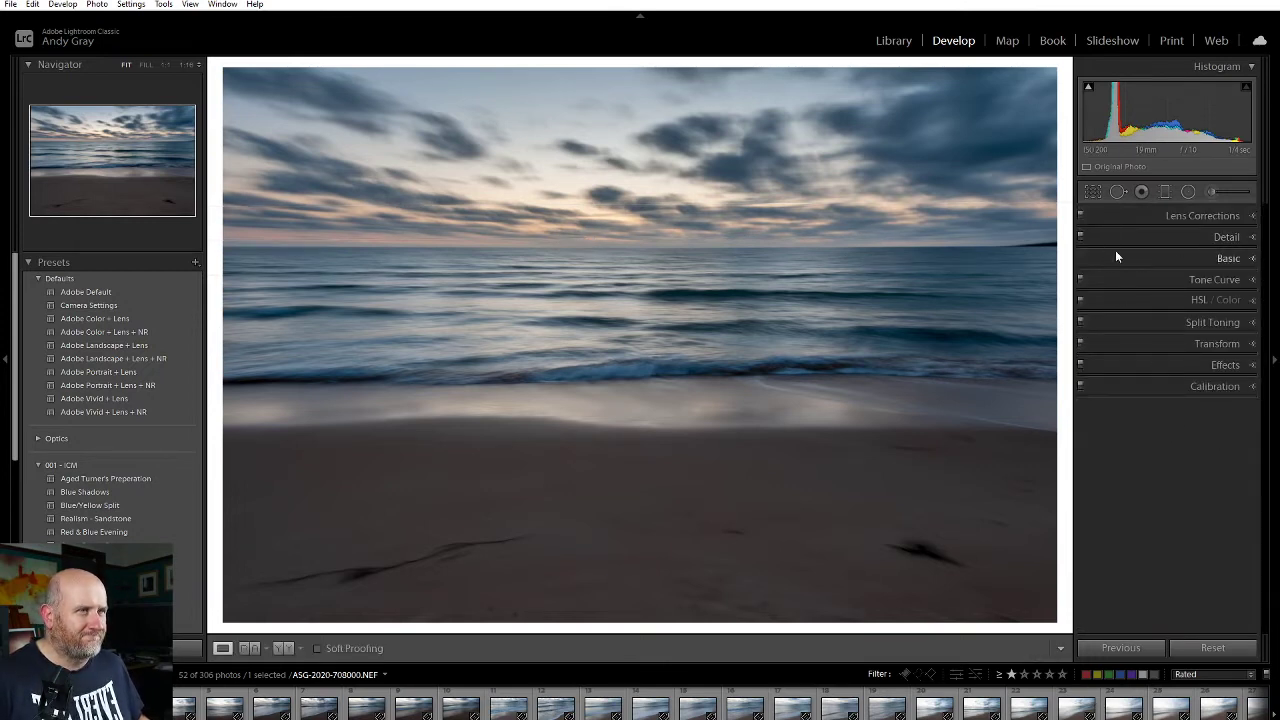
# Add a second graduated filter that brightens the sand and fades out upward into the sky, using raised exposure and whites 15.
pyautogui.click(1163, 192)
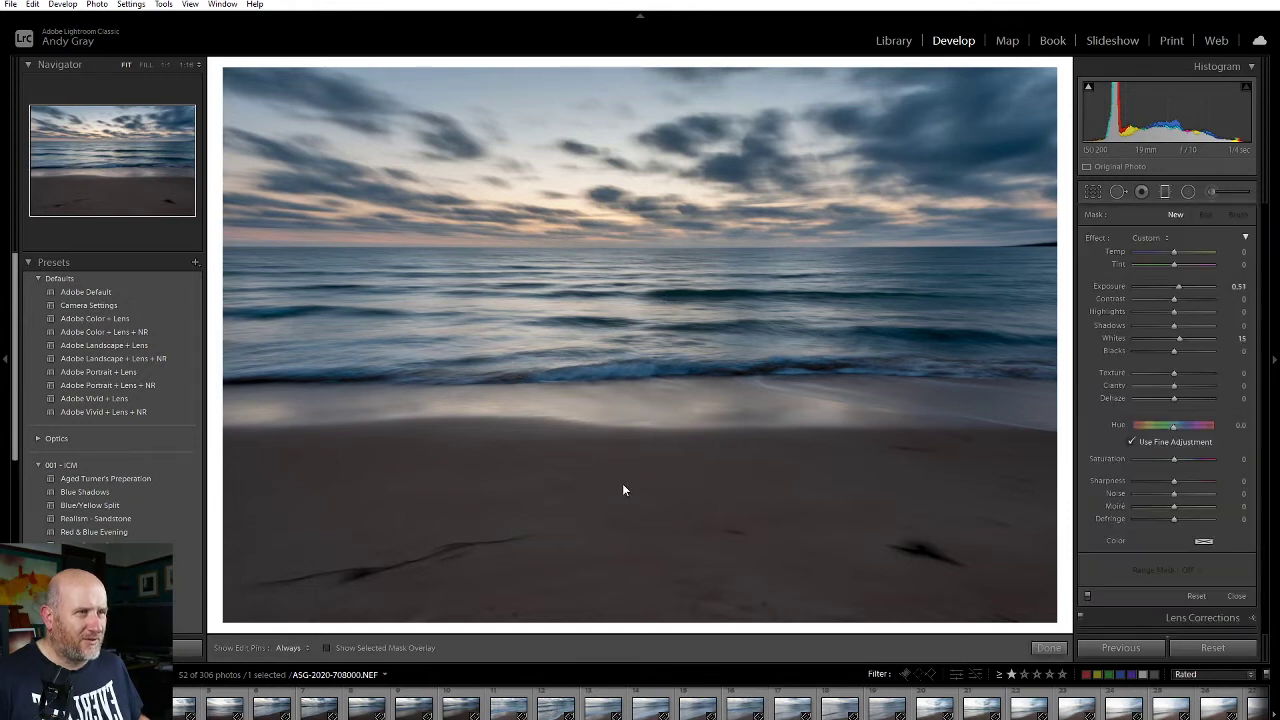
pyautogui.moveTo(614, 511); pyautogui.dragTo(610, 150)
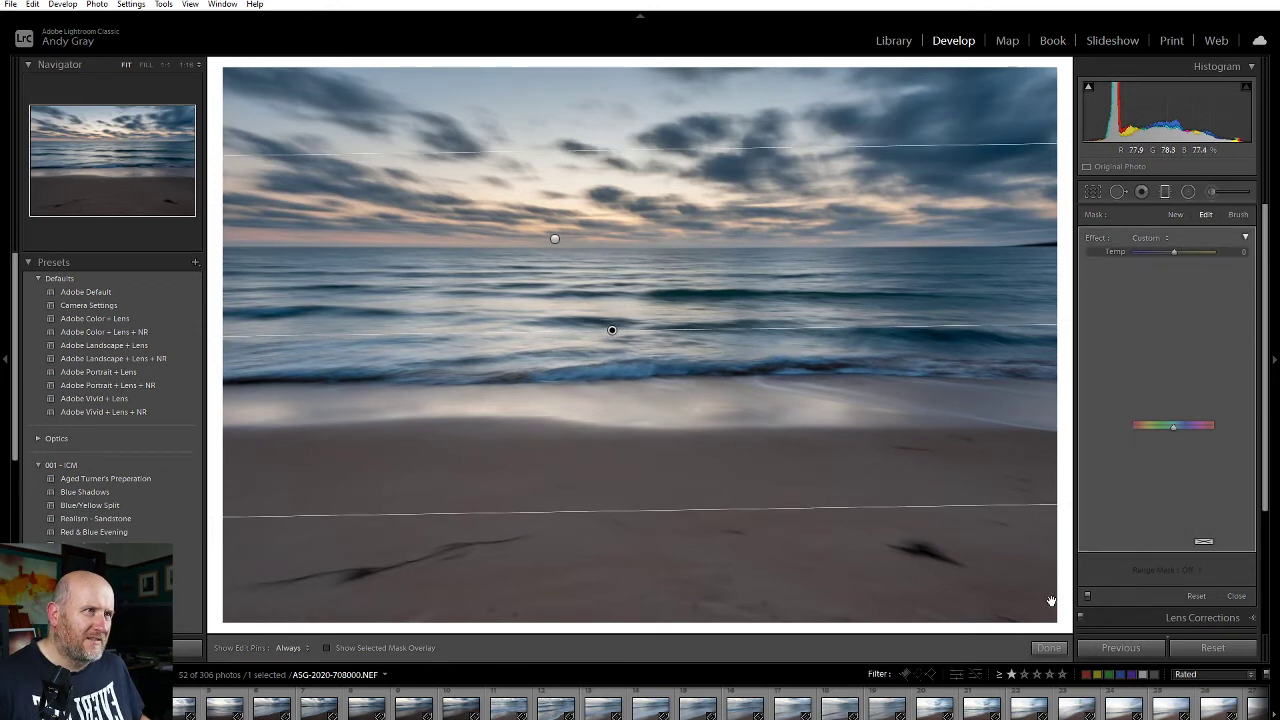
pyautogui.click(1049, 647)
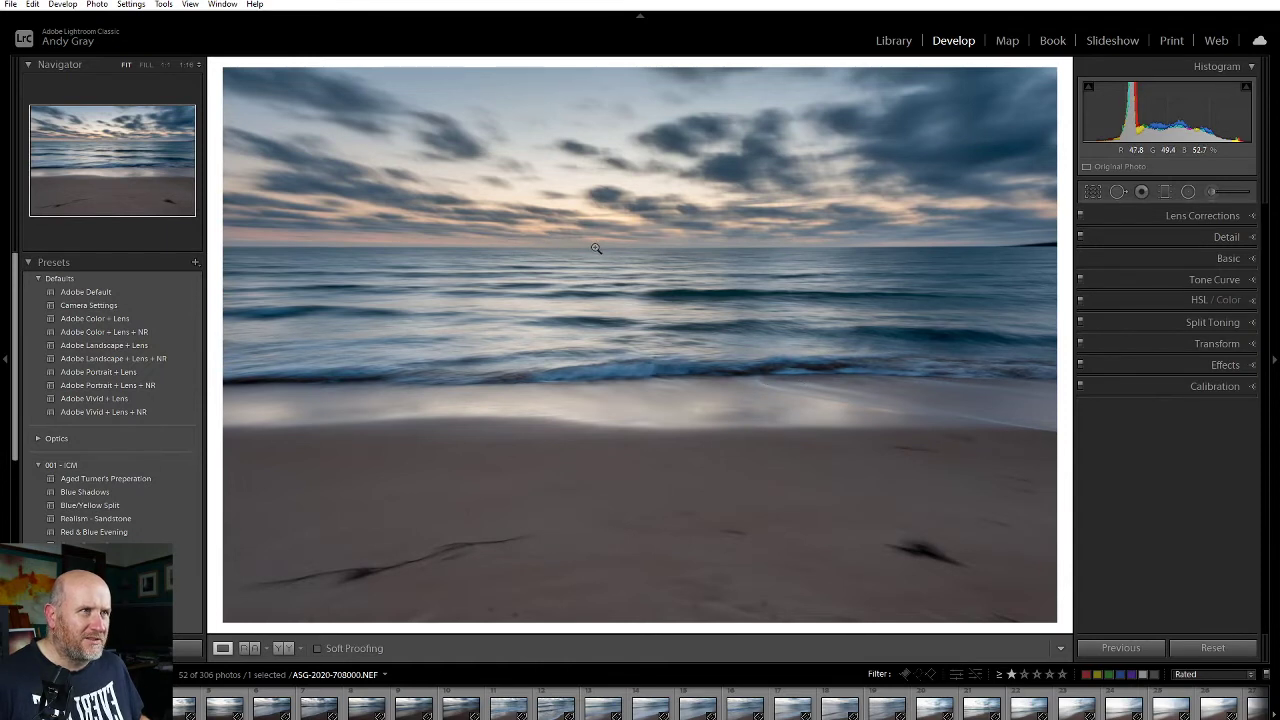
# Set the photo's white balance to Auto in the basic adjustments.
pyautogui.click(1228, 259)
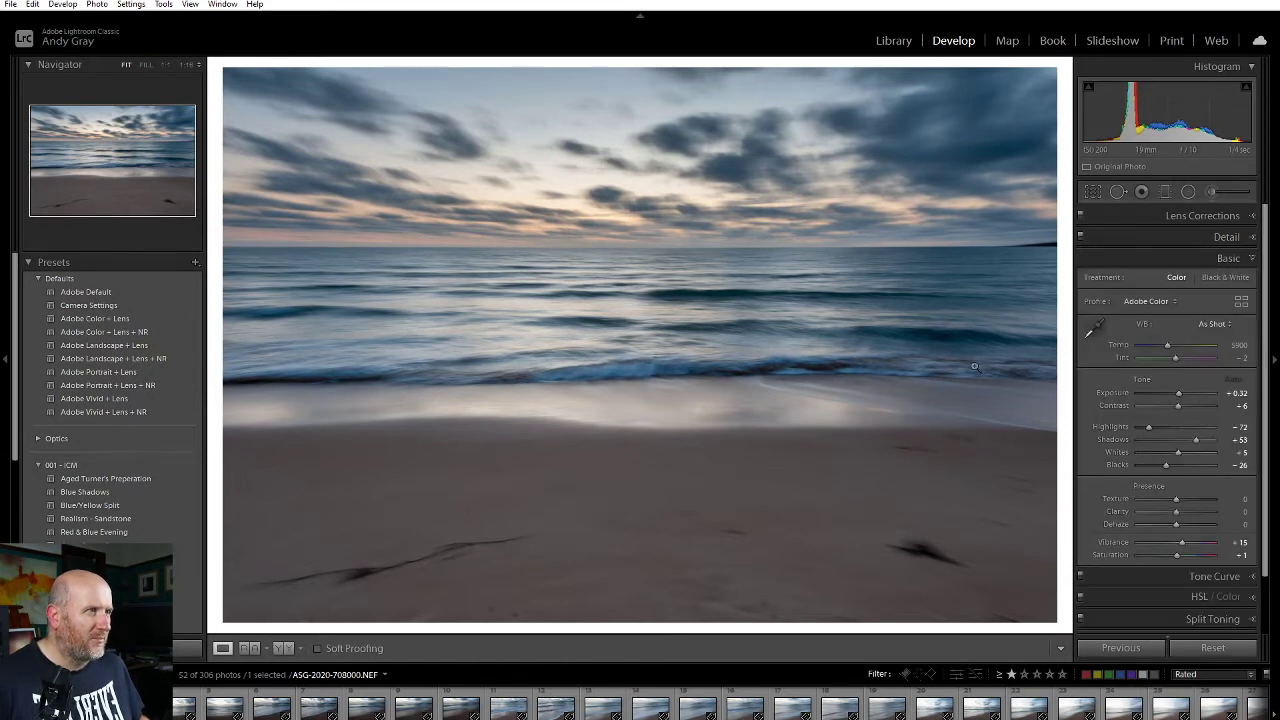
pyautogui.click(1218, 326)
pyautogui.click(1173, 362)
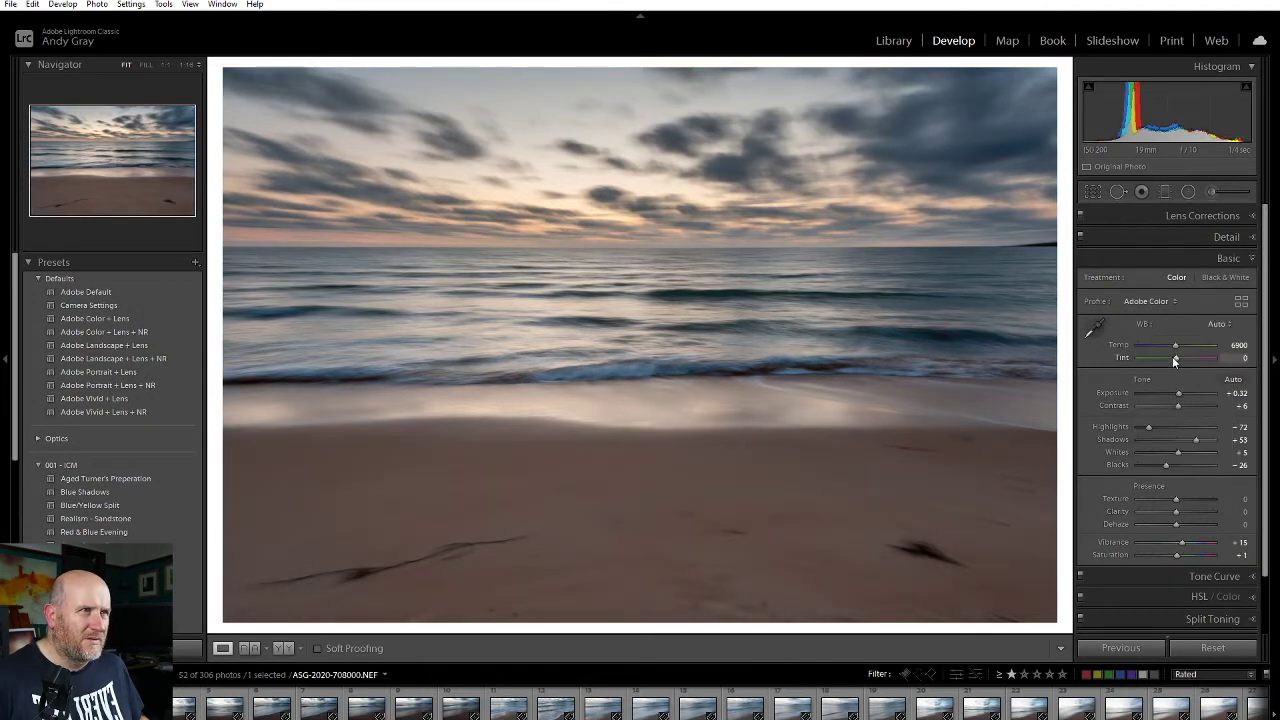
# Try a neutral white balance sample from the breaking wave, undo it, and sample the water farther out instead.
pyautogui.click(1094, 327)
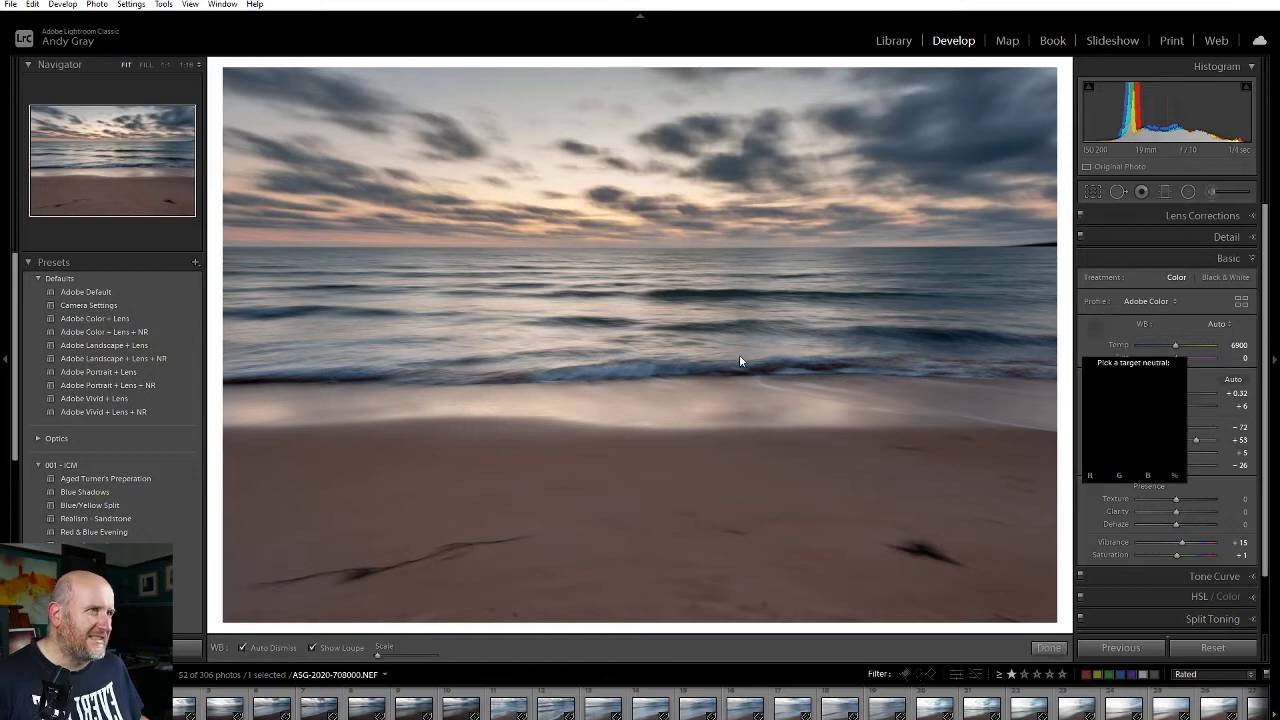
pyautogui.click(613, 366)
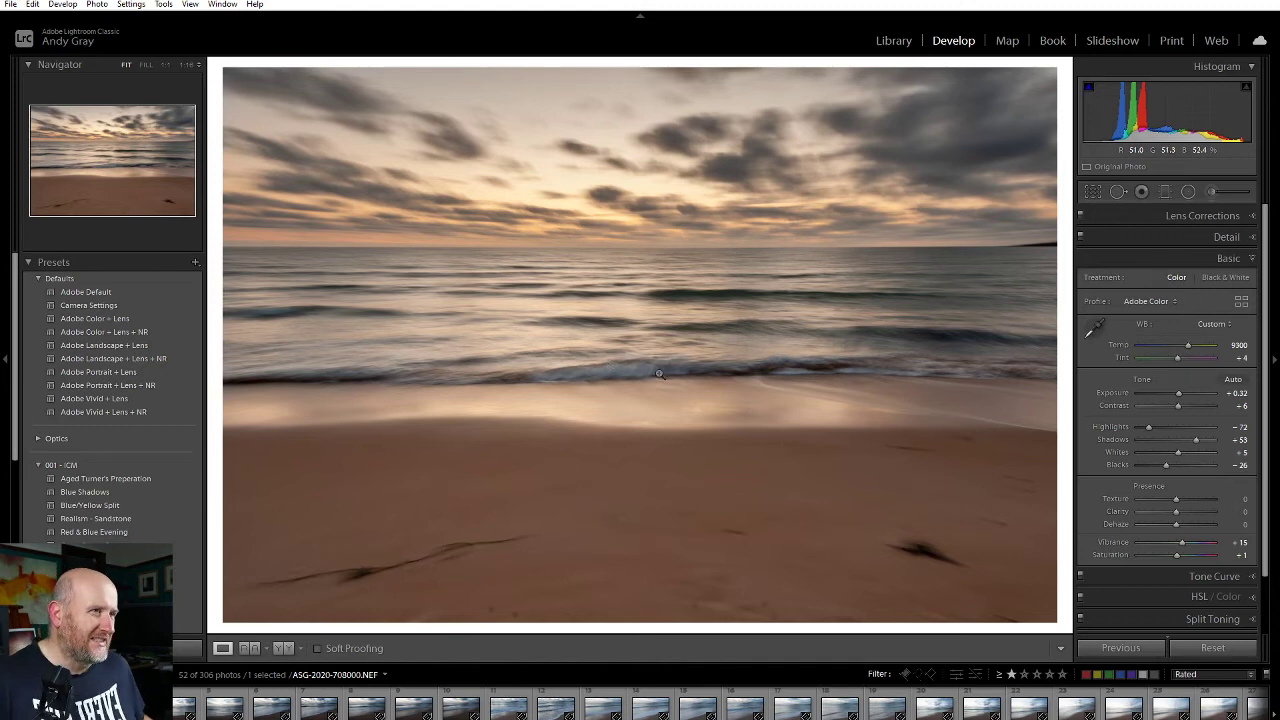
pyautogui.hotkey('ctrl', 'z')
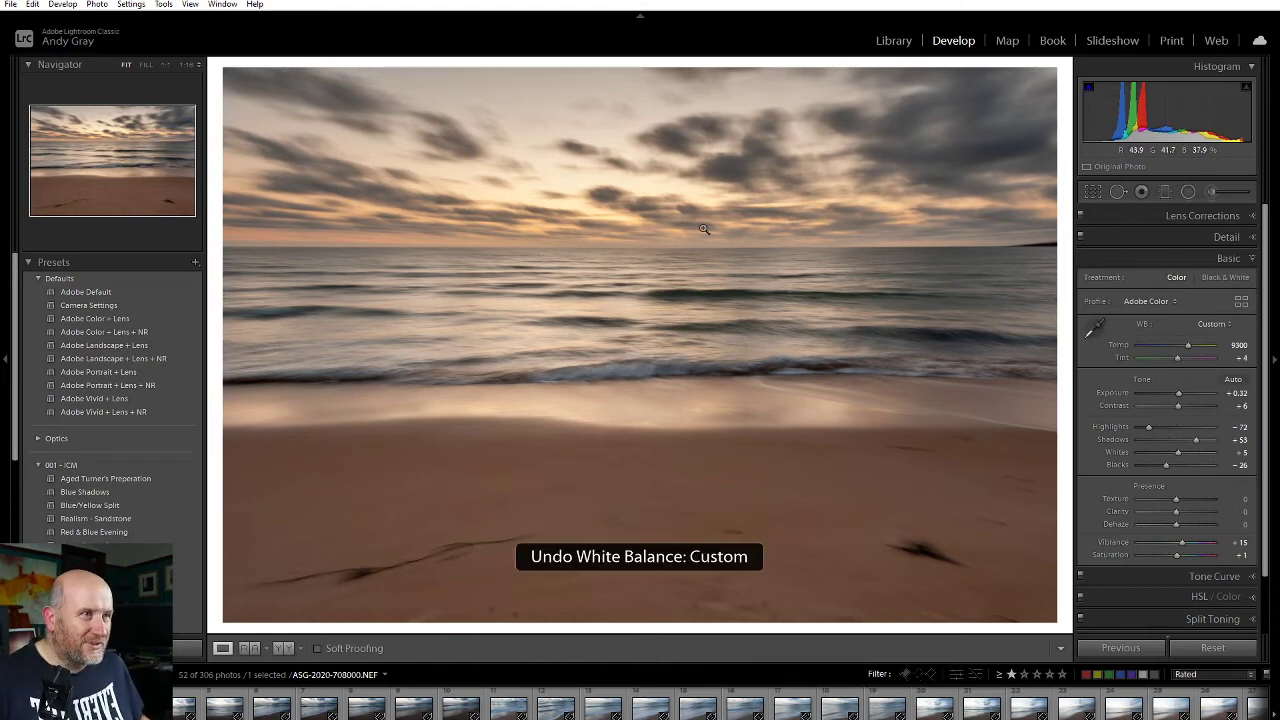
pyautogui.click(1095, 328)
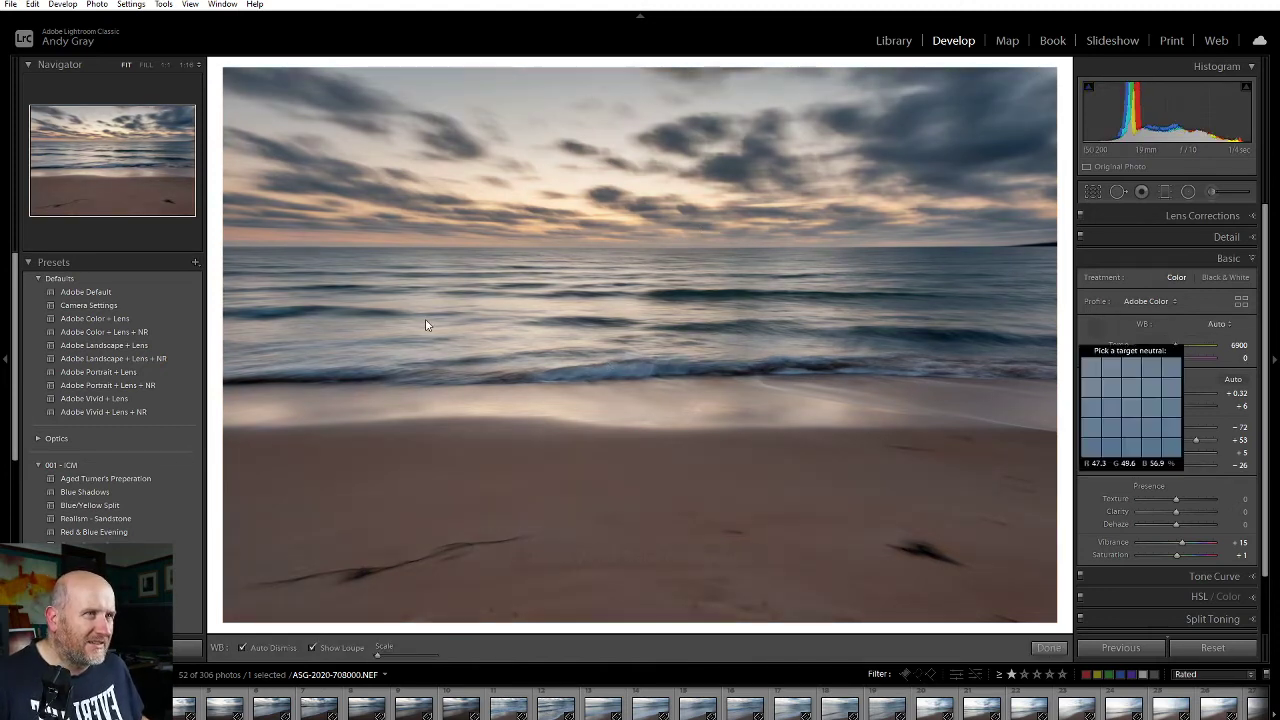
pyautogui.click(576, 334)
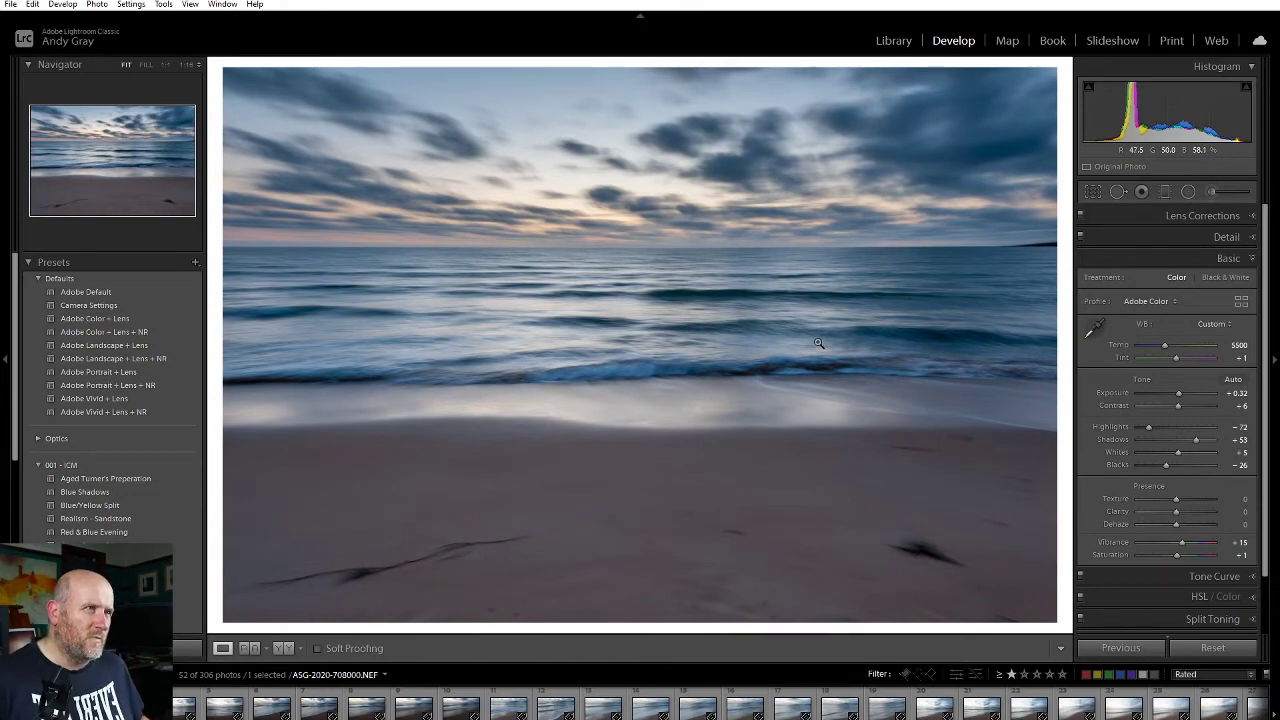
# Reset the contrast to 0, compare the Auto white balance and return the white balance to As Shot.
pyautogui.moveTo(1177, 404)
pyautogui.mouseDown()
pyautogui.moveTo(1194, 405)
pyautogui.moveTo(1140, 402)
pyautogui.moveTo(1196, 410)
pyautogui.moveTo(1154, 412)
pyautogui.moveTo(1182, 414)
pyautogui.moveTo(1170, 414)
pyautogui.mouseUp()
pyautogui.doubleClick(1170, 414)
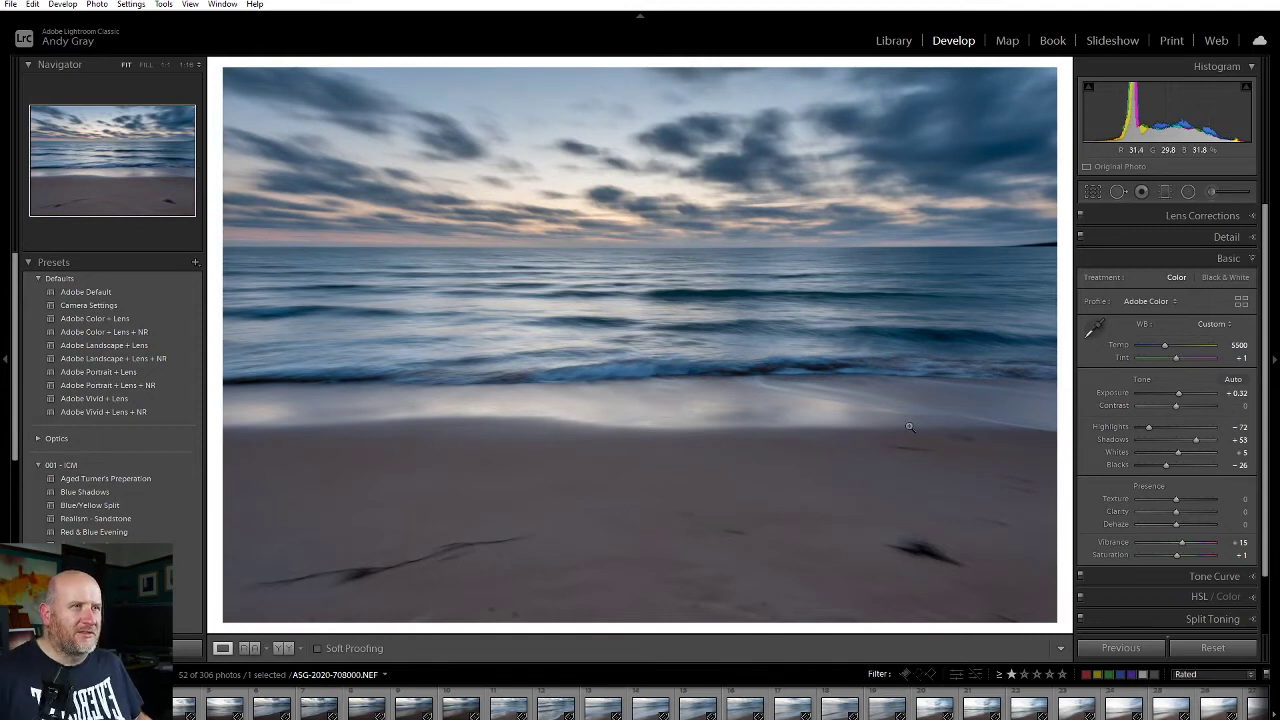
pyautogui.click(1219, 330)
pyautogui.click(1216, 354)
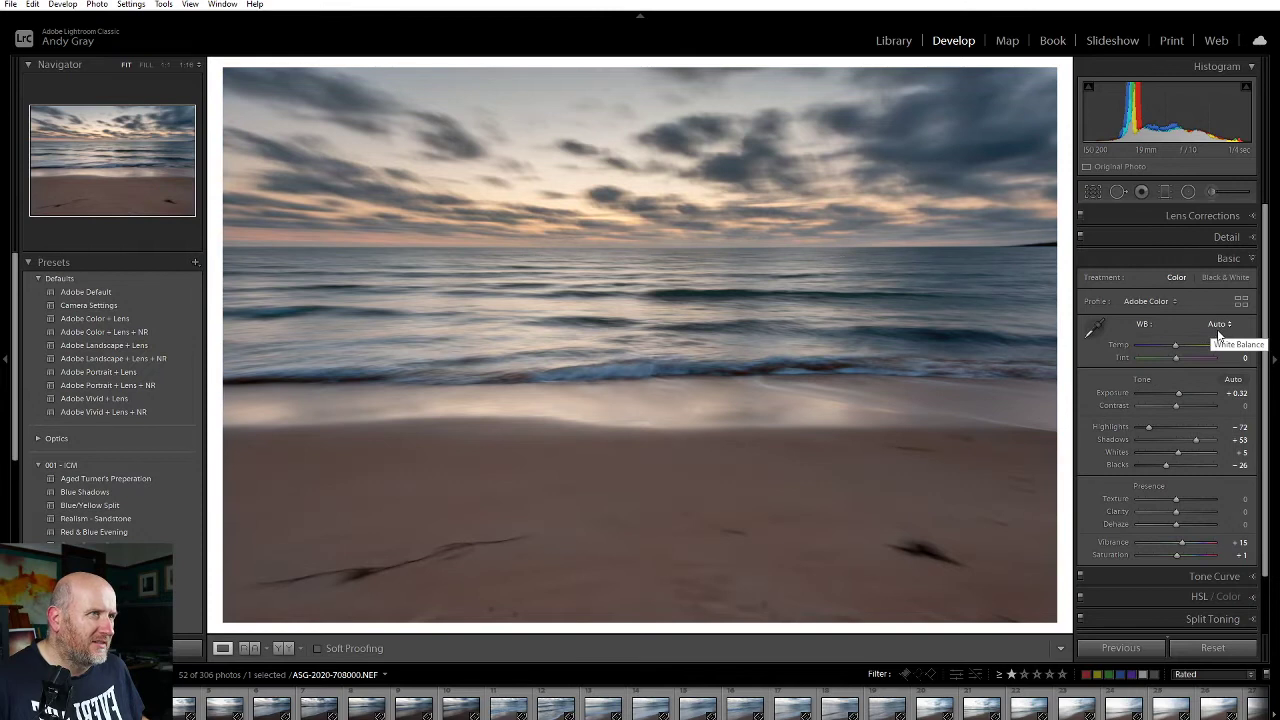
pyautogui.click(1214, 324)
pyautogui.click(1200, 339)
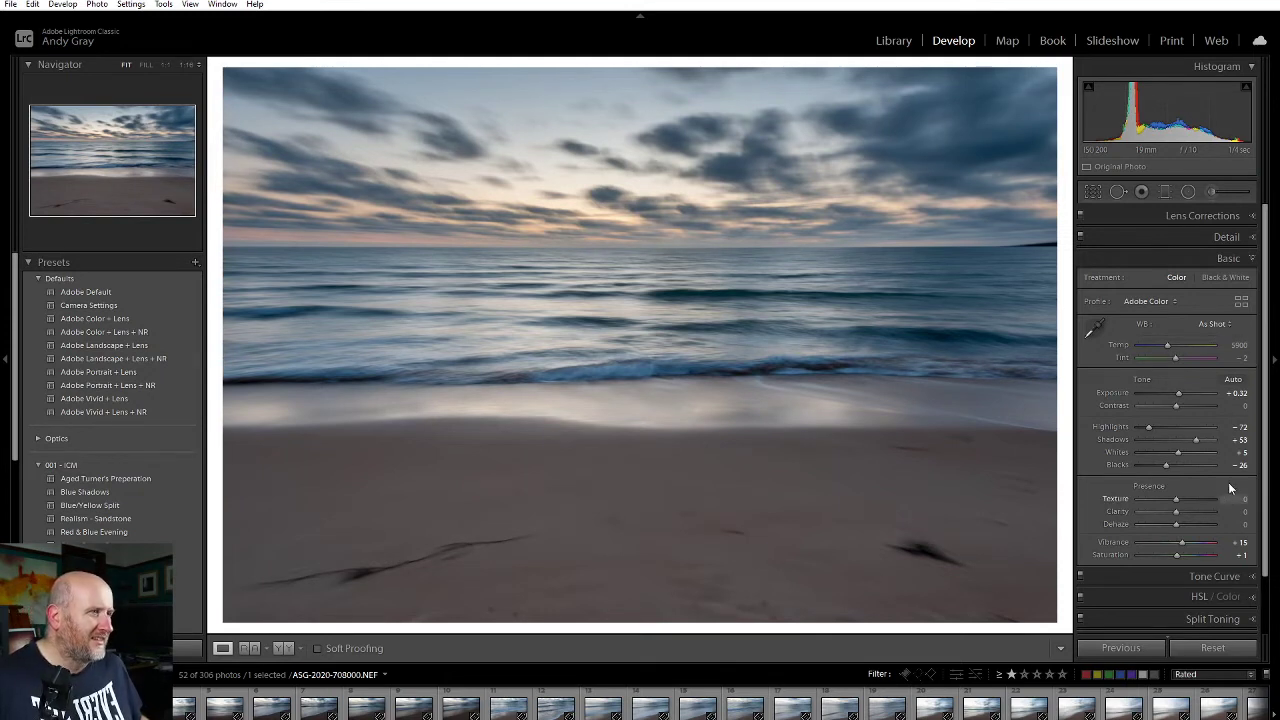
# Reset vibrance to 0 and set saturation to +14, texture to +7, clarity to +5 and blacks to +2.
pyautogui.doubleClick(1181, 542)
pyautogui.moveTo(1179, 552); pyautogui.dragTo(1183, 554)
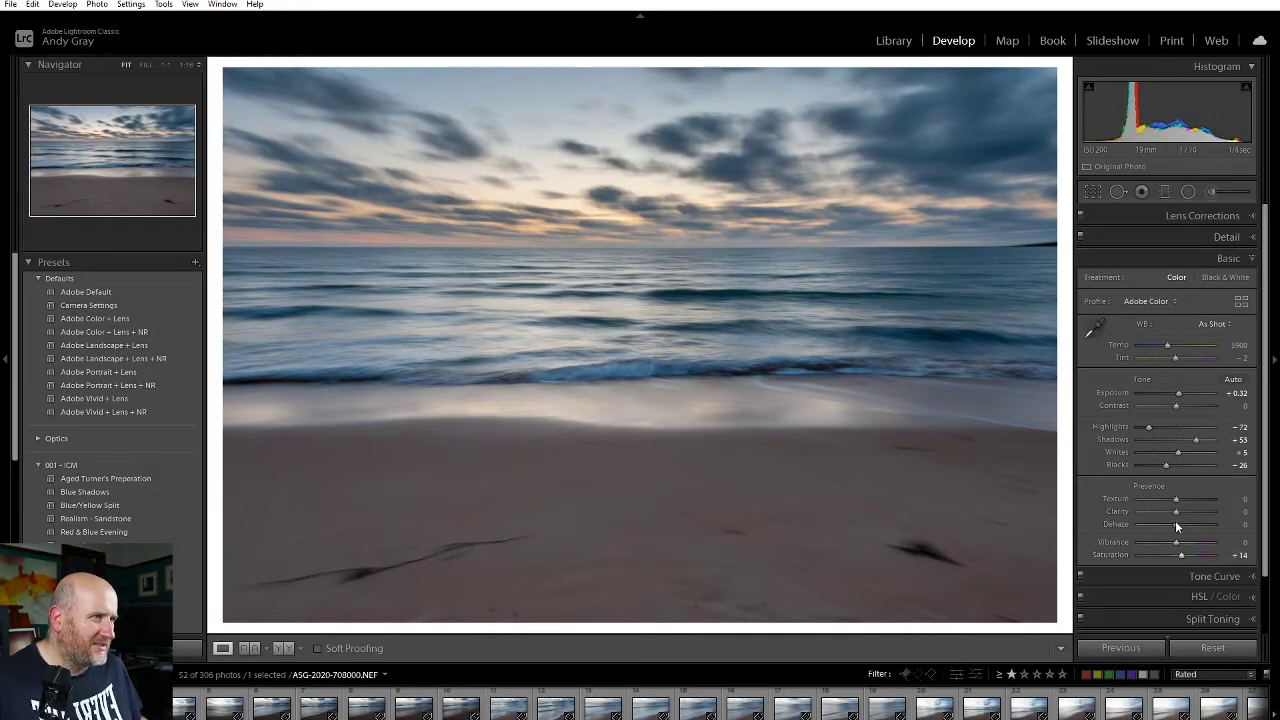
pyautogui.moveTo(1175, 500)
pyautogui.mouseDown()
pyautogui.moveTo(1196, 502)
pyautogui.moveTo(1123, 509)
pyautogui.moveTo(1178, 512)
pyautogui.mouseUp()
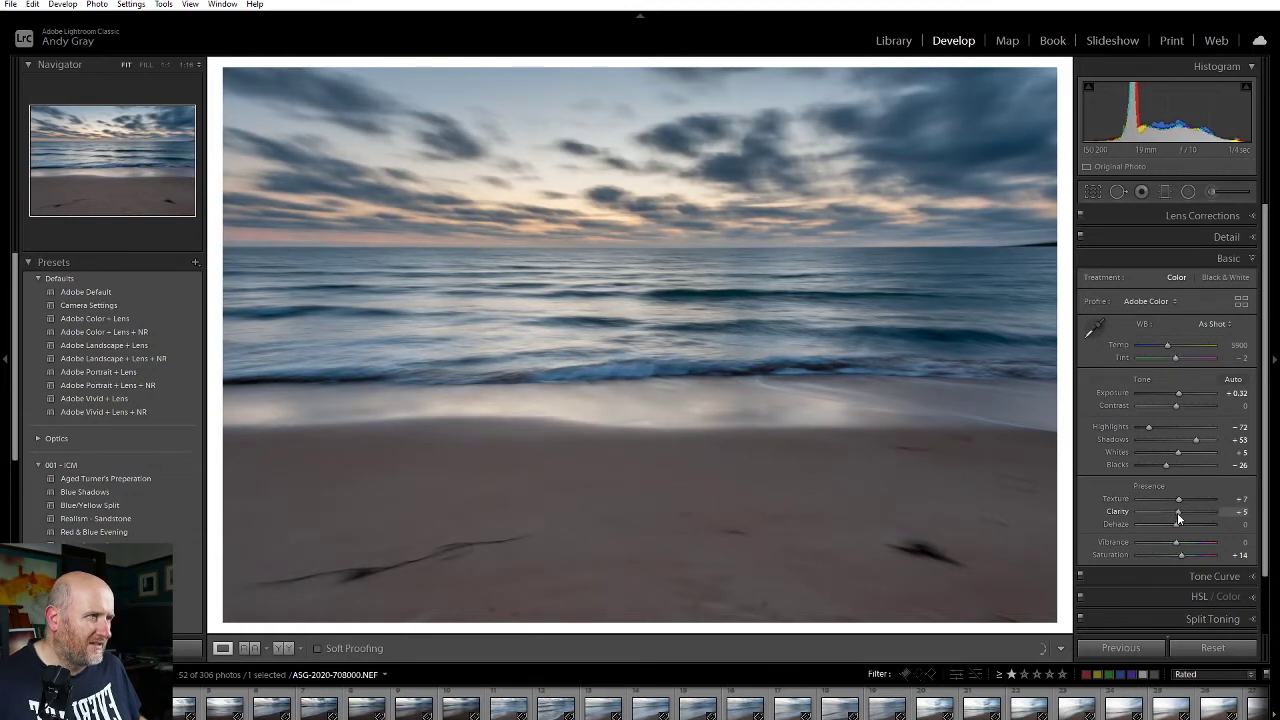
pyautogui.doubleClick(1166, 467)
pyautogui.moveTo(1176, 466)
pyautogui.mouseDown()
pyautogui.moveTo(1153, 475)
pyautogui.moveTo(1178, 476)
pyautogui.mouseUp()
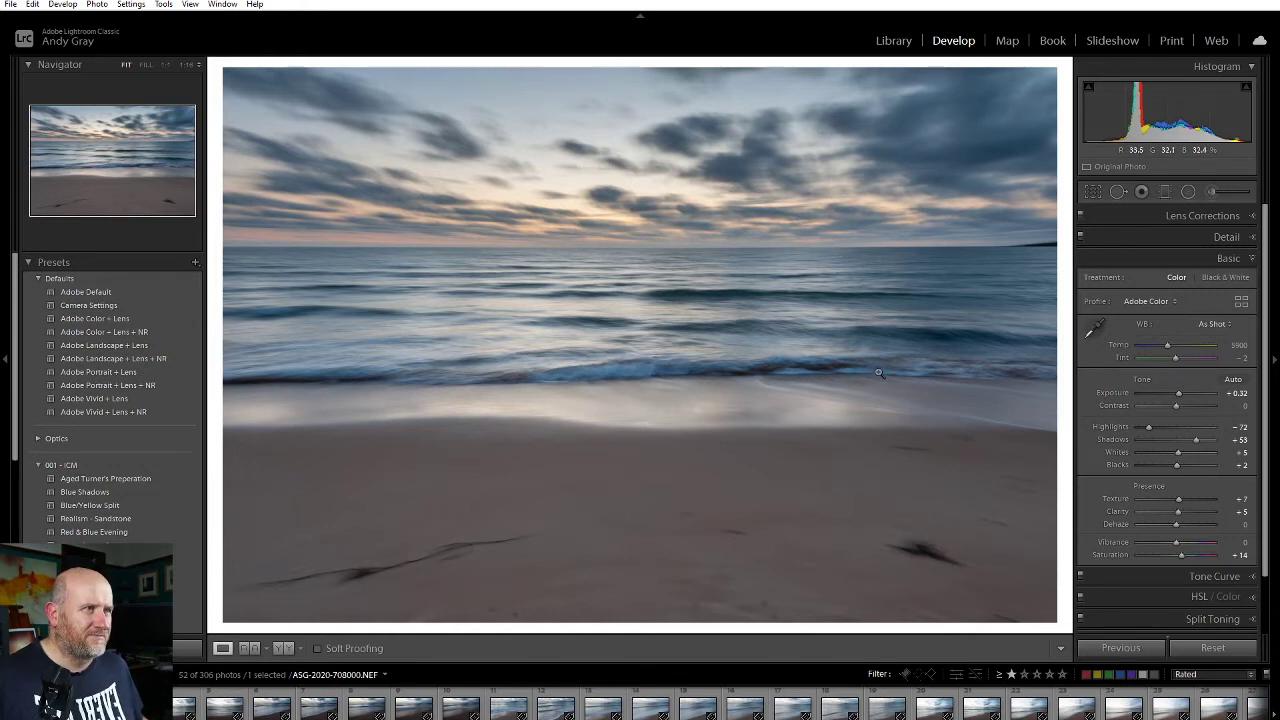
# Try a 1 x 1 crop around the sea and central sky that leaves out the seaweed on the sand.
pyautogui.click(1093, 191)
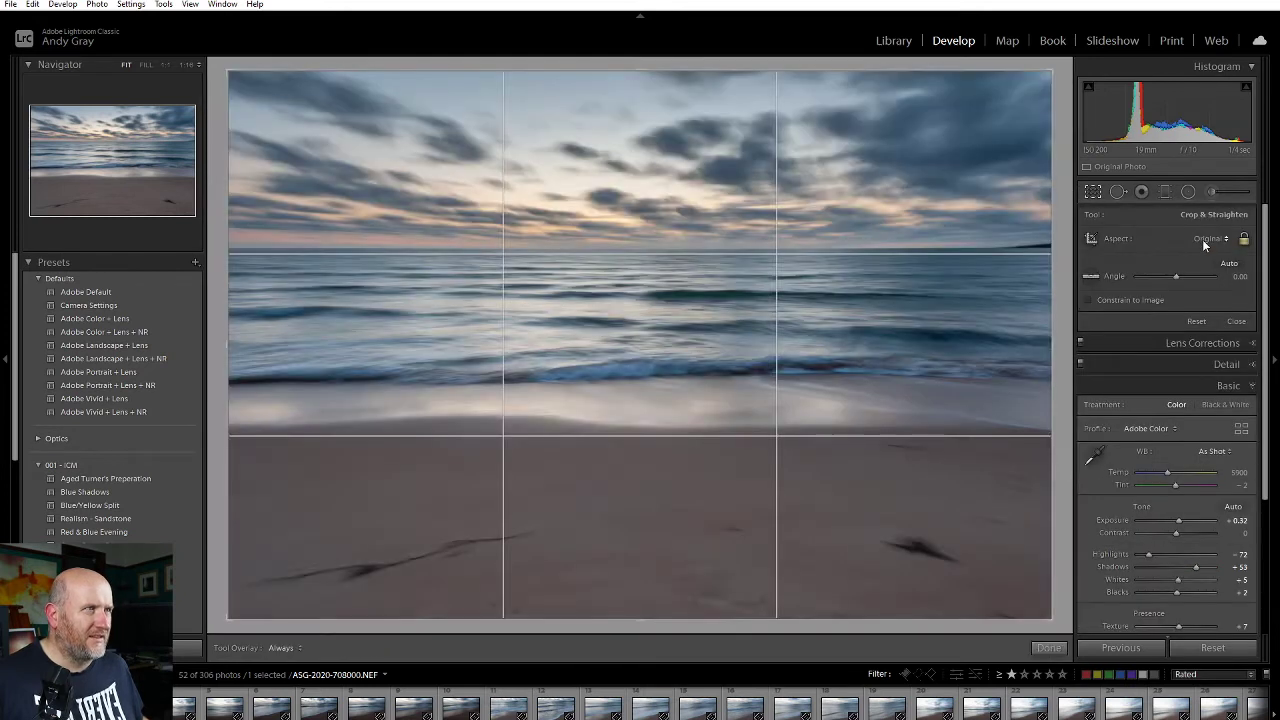
pyautogui.click(1204, 239)
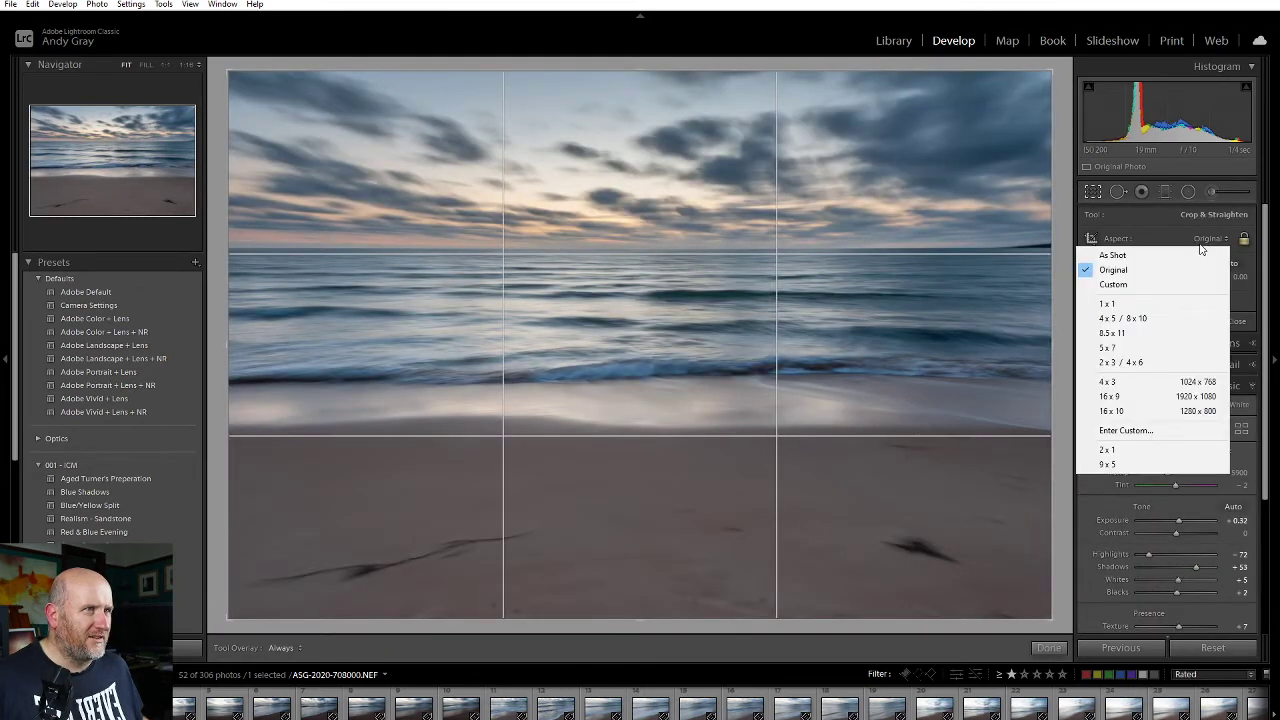
pyautogui.click(1168, 305)
pyautogui.moveTo(619, 620); pyautogui.dragTo(680, 558)
pyautogui.moveTo(741, 464); pyautogui.dragTo(640, 467)
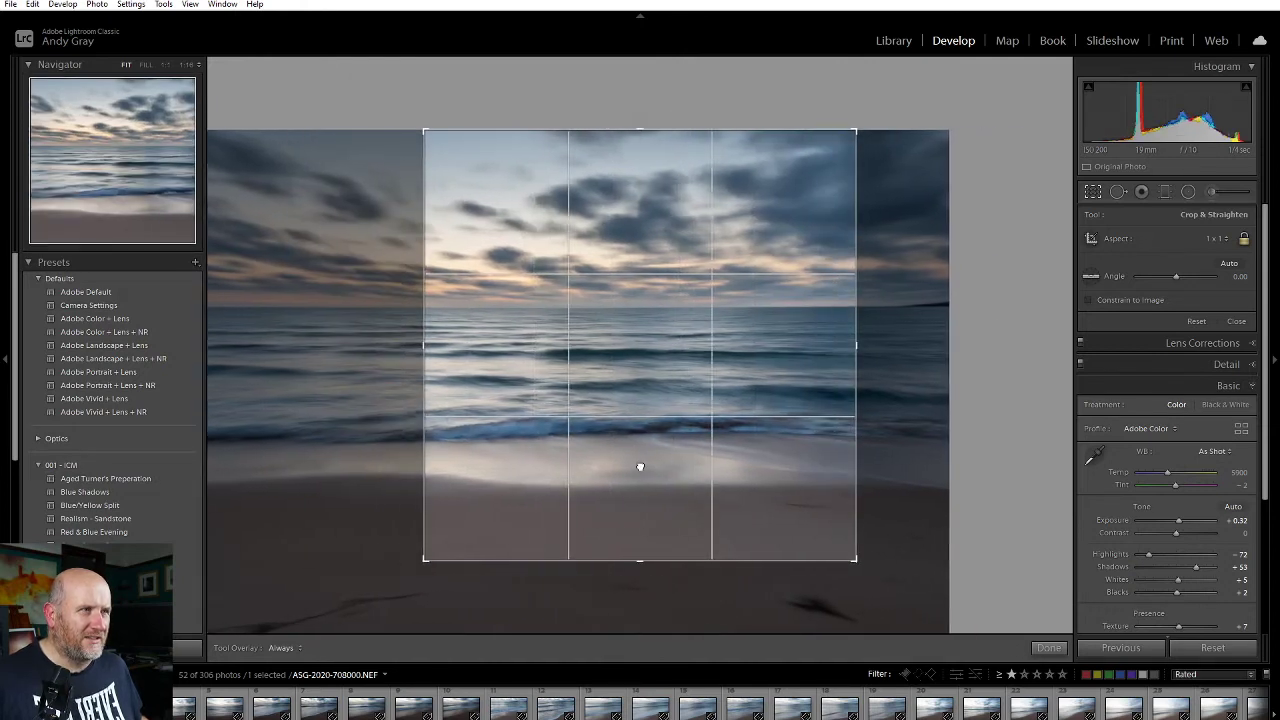
pyautogui.moveTo(427, 560); pyautogui.dragTo(392, 573)
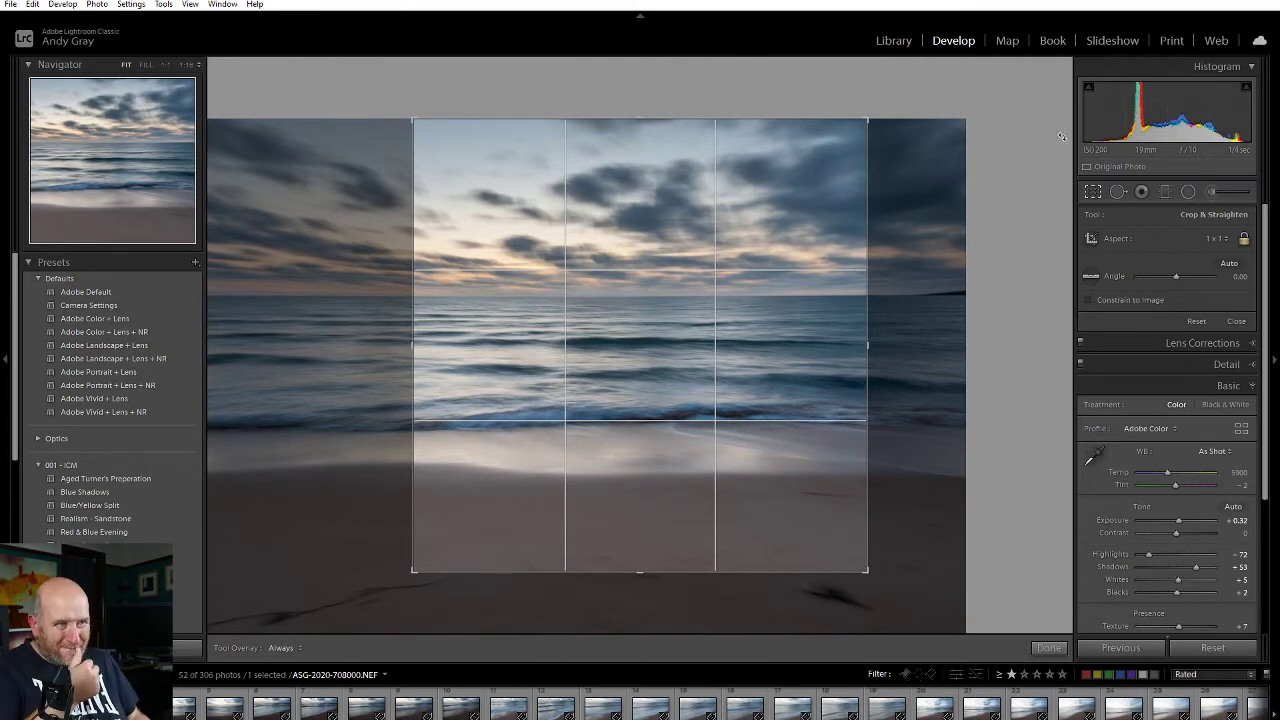
# Try a 4 x 5 / 8 x 10 crop enlarged to the photo's right edge, keeping the seaweed outside the frame.
pyautogui.click(1226, 238)
pyautogui.click(1137, 317)
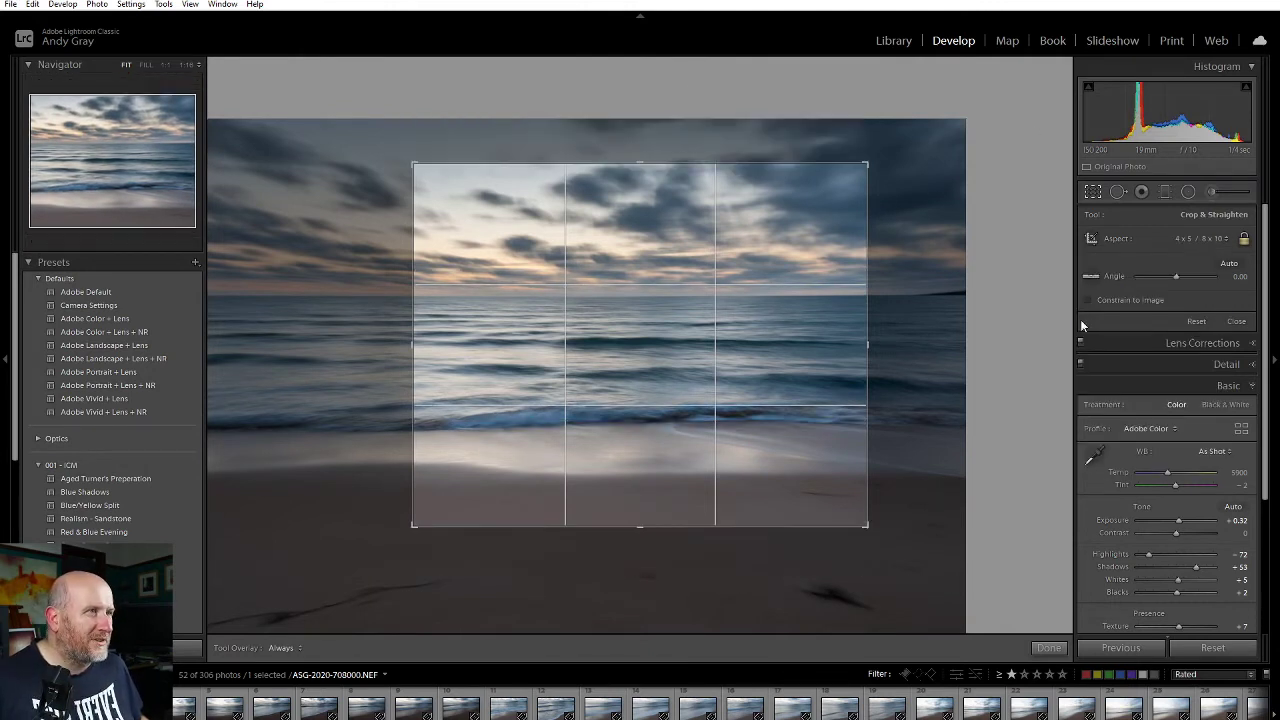
pyautogui.moveTo(614, 268); pyautogui.dragTo(520, 232)
pyautogui.moveTo(409, 161); pyautogui.dragTo(218, 120)
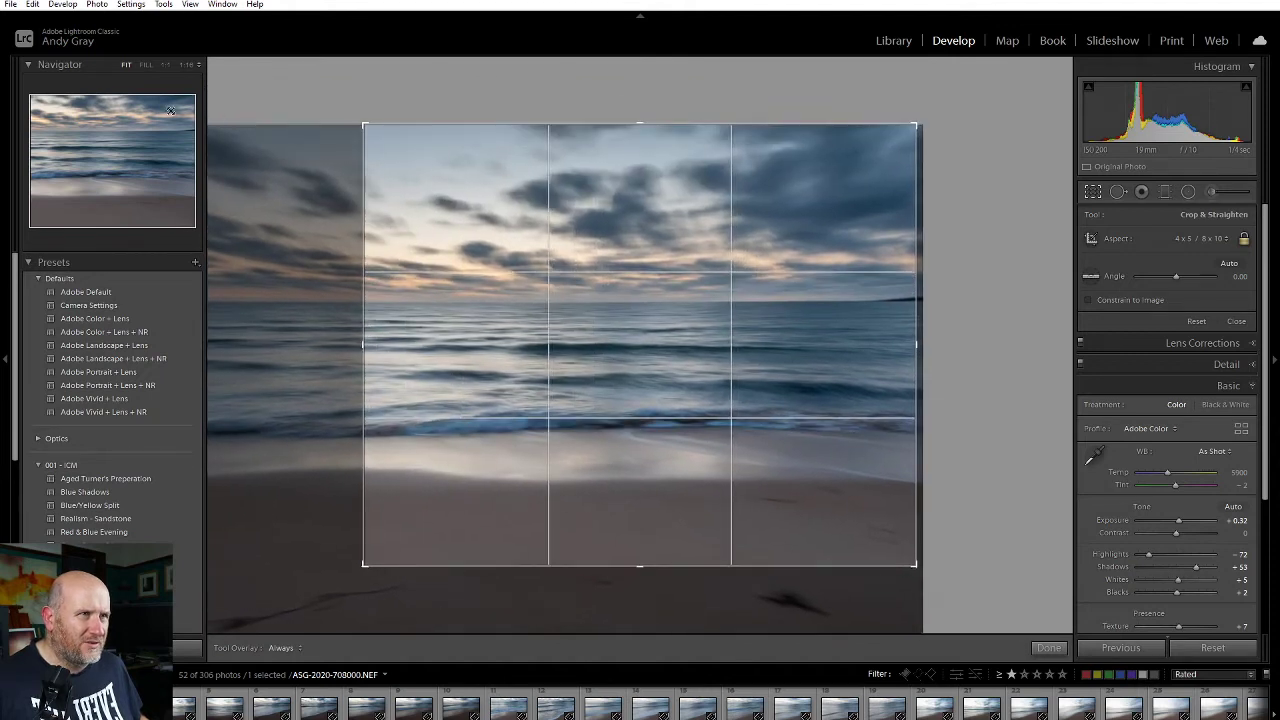
pyautogui.moveTo(580, 226); pyautogui.dragTo(544, 213)
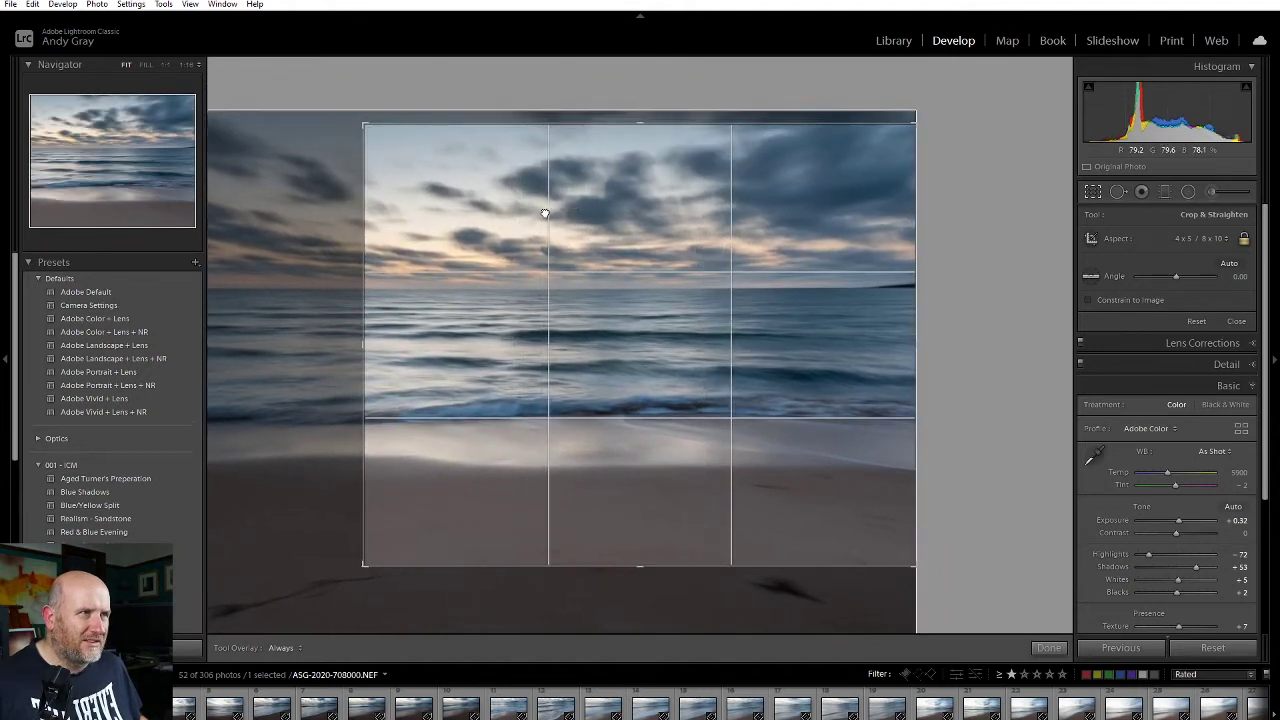
# Crop the photo to 2 x 3 / 4 x 6, framing the sea and central sky without the seaweed or the distant headland.
pyautogui.click(1205, 242)
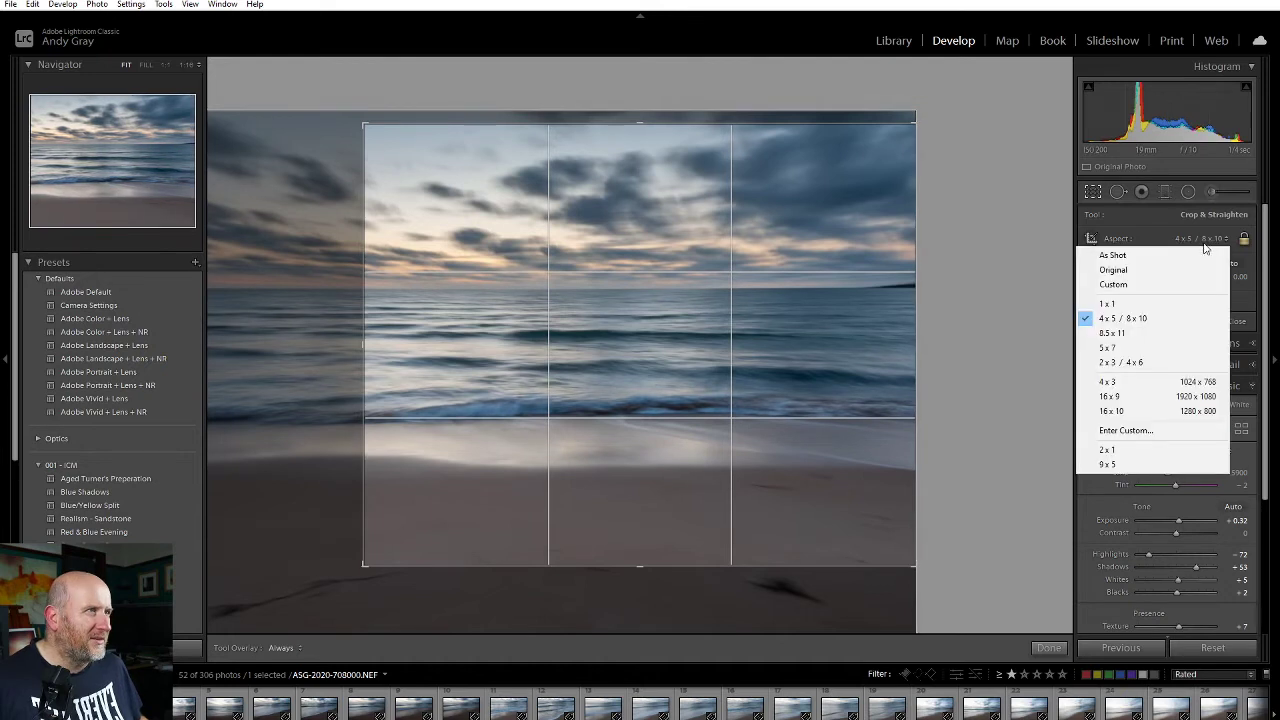
pyautogui.click(1118, 362)
pyautogui.moveTo(634, 198); pyautogui.dragTo(634, 191)
pyautogui.moveTo(365, 161); pyautogui.dragTo(314, 150)
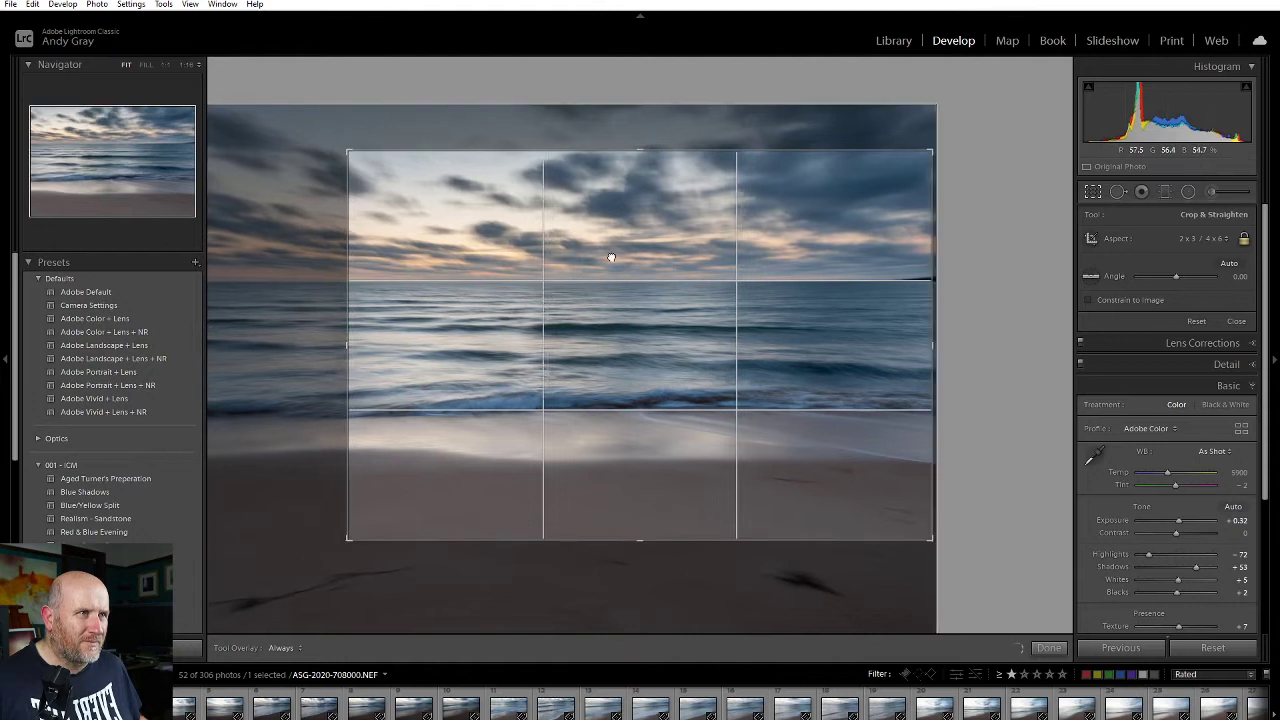
pyautogui.moveTo(605, 256); pyautogui.dragTo(676, 257)
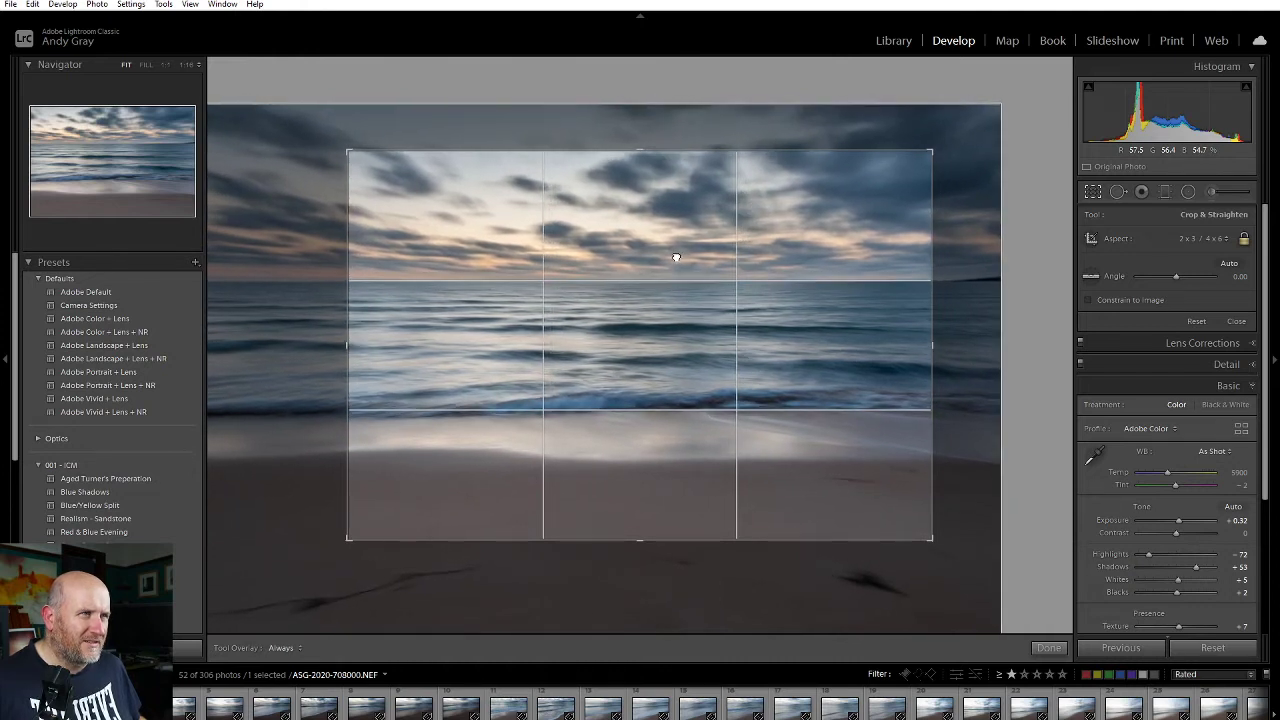
pyautogui.click(1049, 648)
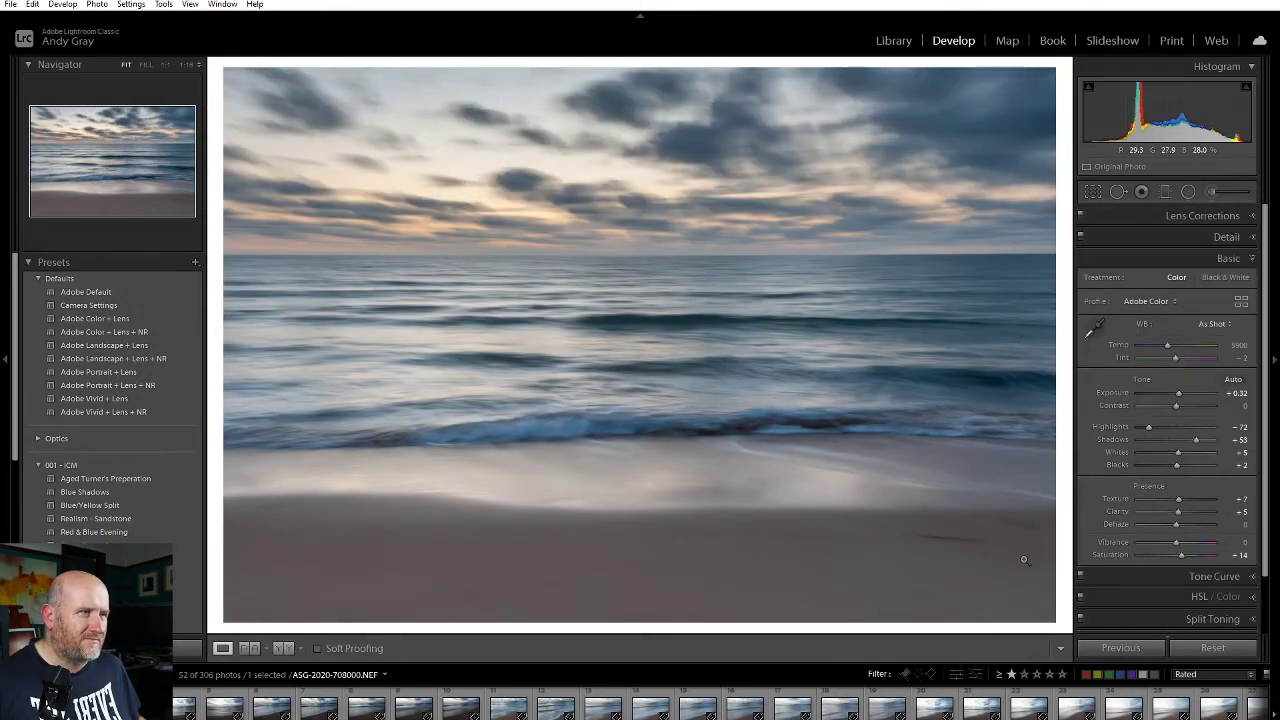
# Examine the sand, shoreline and waves at 1:1 for distracting marks.
pyautogui.click(1017, 494)
pyautogui.moveTo(966, 526); pyautogui.dragTo(645, 518)
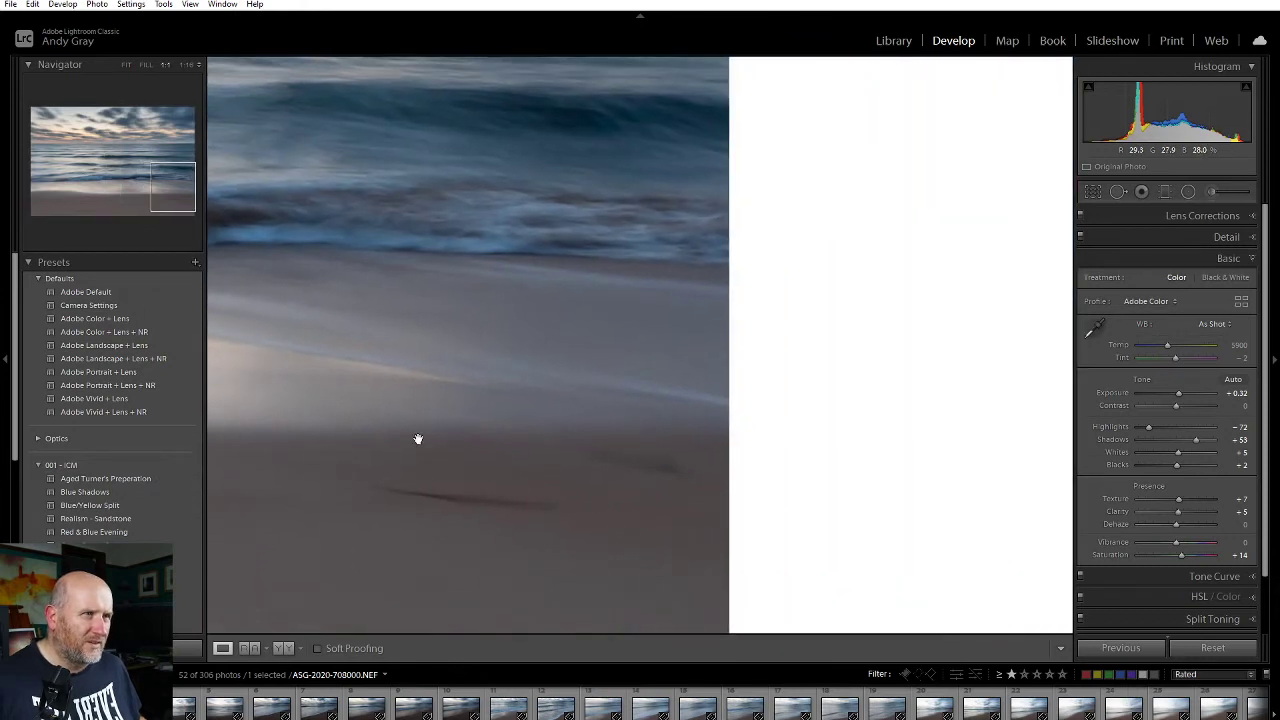
pyautogui.moveTo(417, 437); pyautogui.dragTo(894, 403)
pyautogui.moveTo(440, 411); pyautogui.dragTo(874, 520)
pyautogui.moveTo(849, 317); pyautogui.dragTo(322, 400)
pyautogui.moveTo(380, 371); pyautogui.dragTo(720, 300)
pyautogui.click(693, 391)
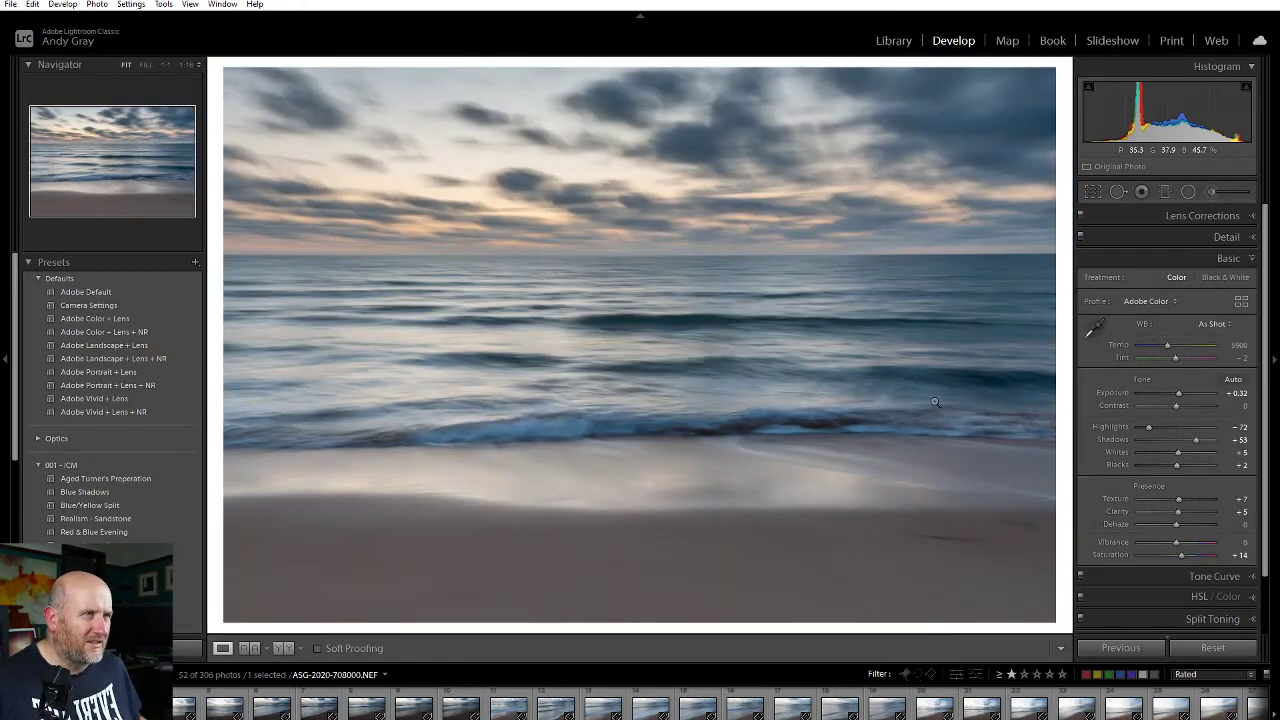
# Draw a wide radial filter centred on the breaking wave, reaching from just below the horizon down into the dark sand.
pyautogui.click(1189, 193)
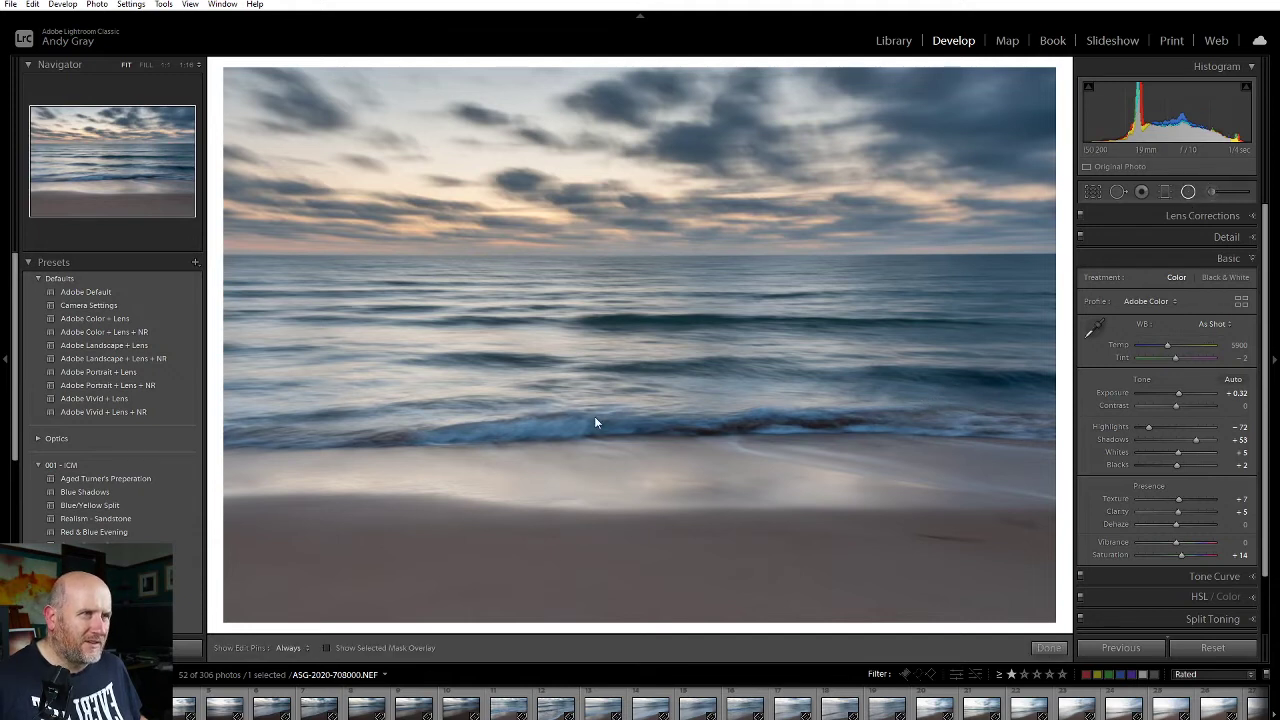
pyautogui.moveTo(565, 428); pyautogui.dragTo(1157, 533)
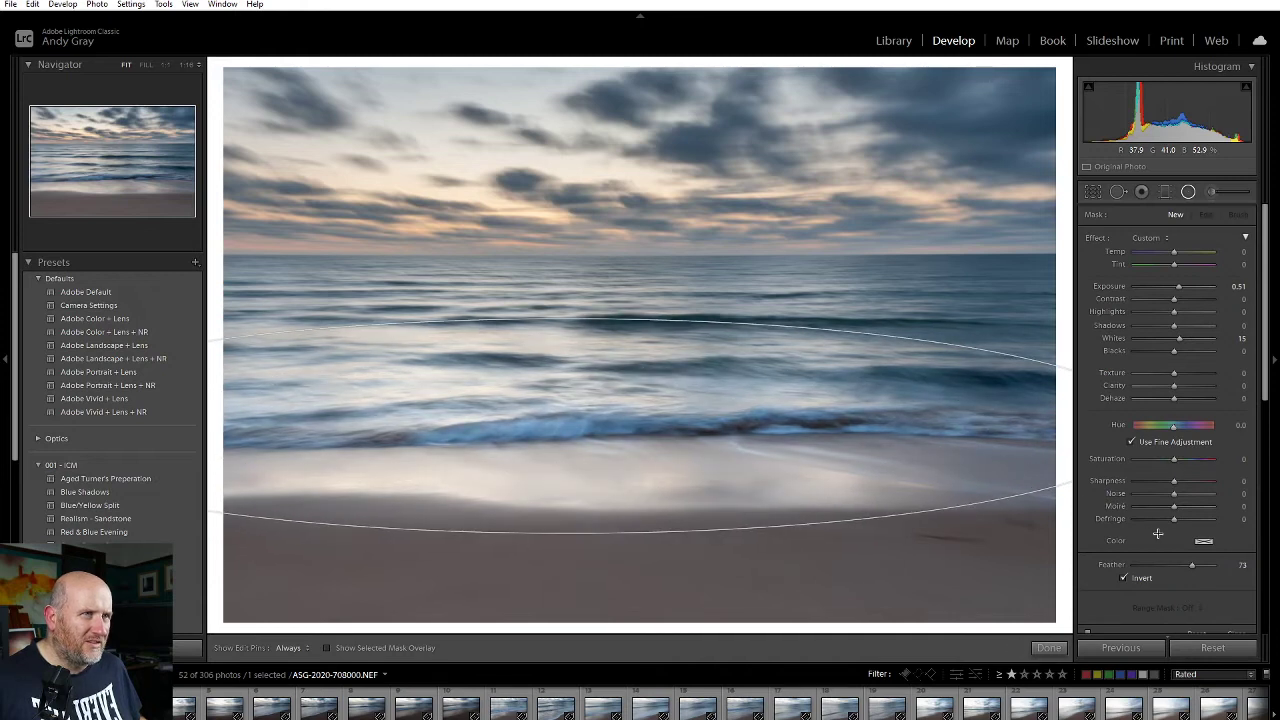
pyautogui.moveTo(1073, 317); pyautogui.dragTo(1073, 317)
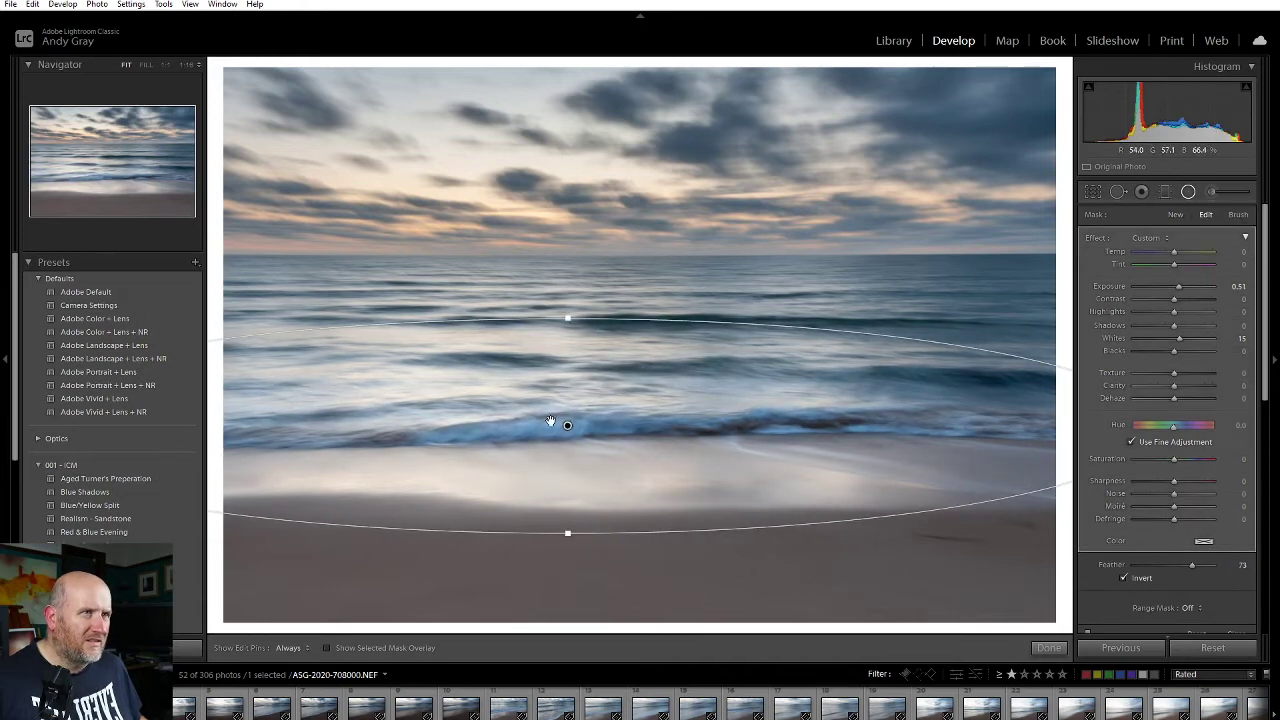
pyautogui.moveTo(566, 426)
pyautogui.mouseDown()
pyautogui.moveTo(577, 405)
pyautogui.moveTo(577, 416)
pyautogui.mouseUp()
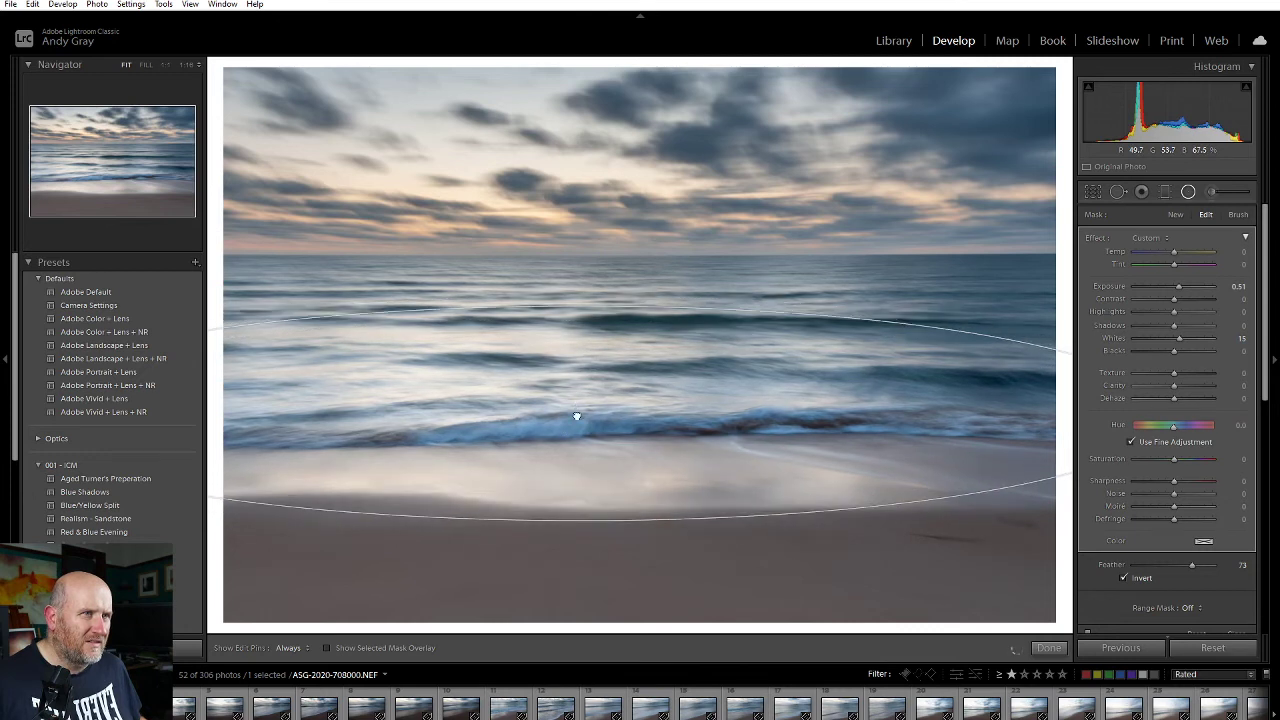
pyautogui.moveTo(581, 308); pyautogui.dragTo(582, 267)
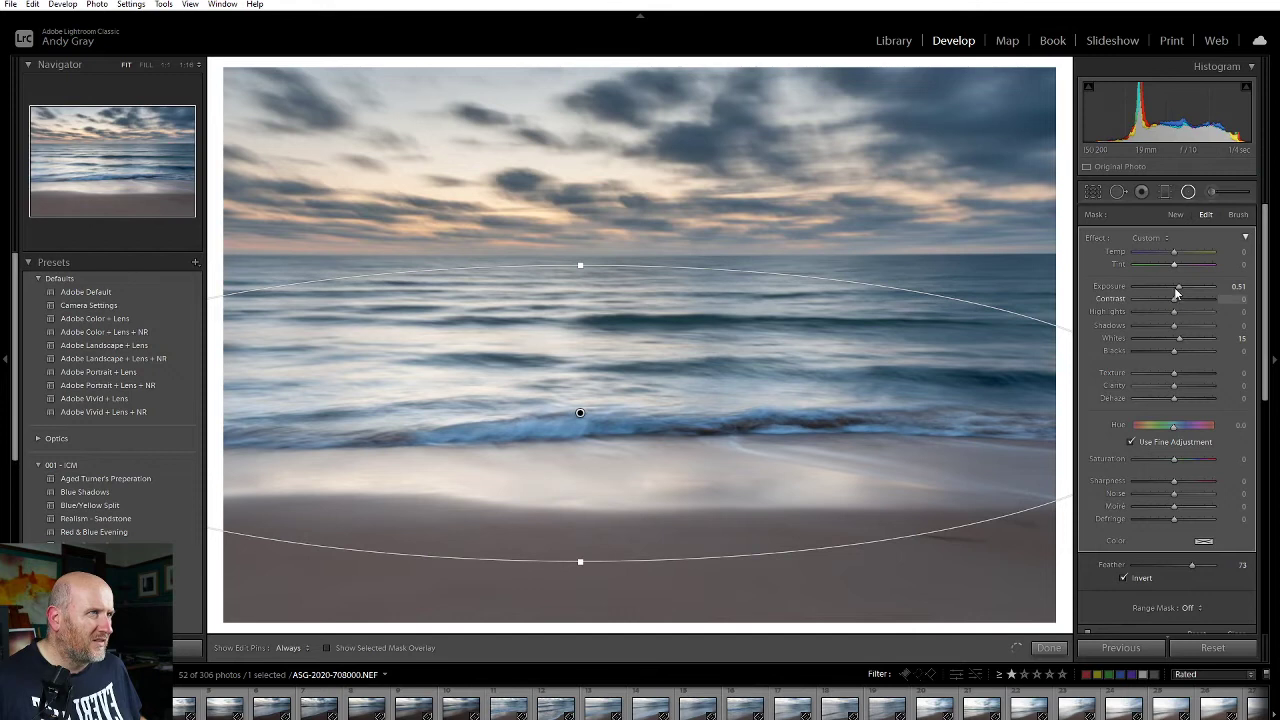
# Set the radial filter's whites to 0, exposure to 0.24 and temp to 8, and shift it slightly up and left.
pyautogui.doubleClick(1177, 340)
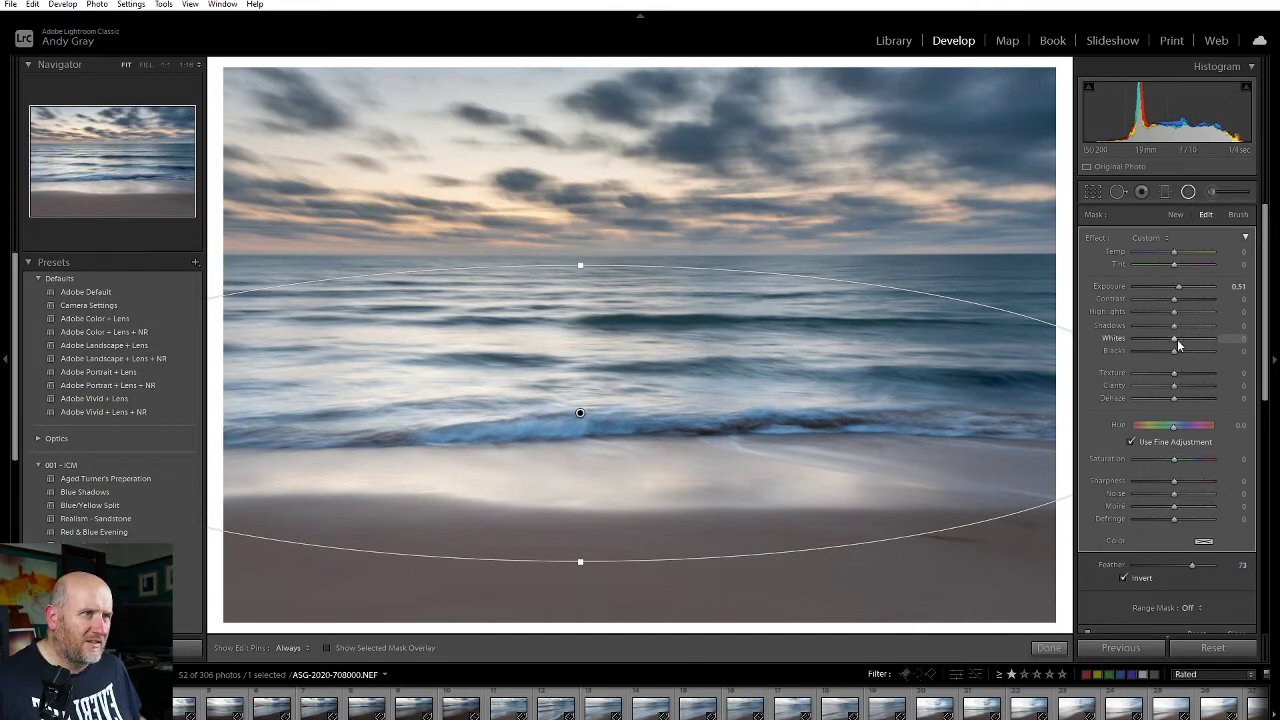
pyautogui.moveTo(1179, 282); pyautogui.dragTo(1178, 282)
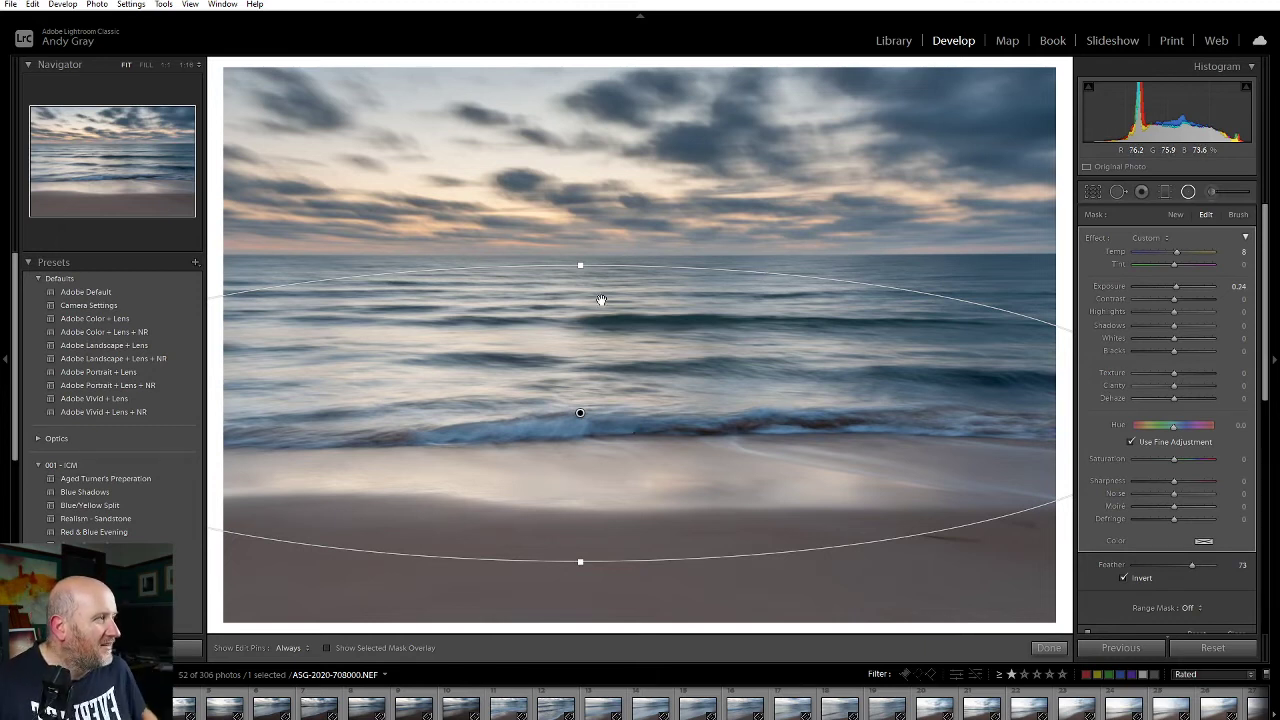
pyautogui.moveTo(581, 414)
pyautogui.mouseDown()
pyautogui.moveTo(580, 449)
pyautogui.moveTo(580, 289)
pyautogui.moveTo(566, 460)
pyautogui.moveTo(575, 409)
pyautogui.mouseUp()
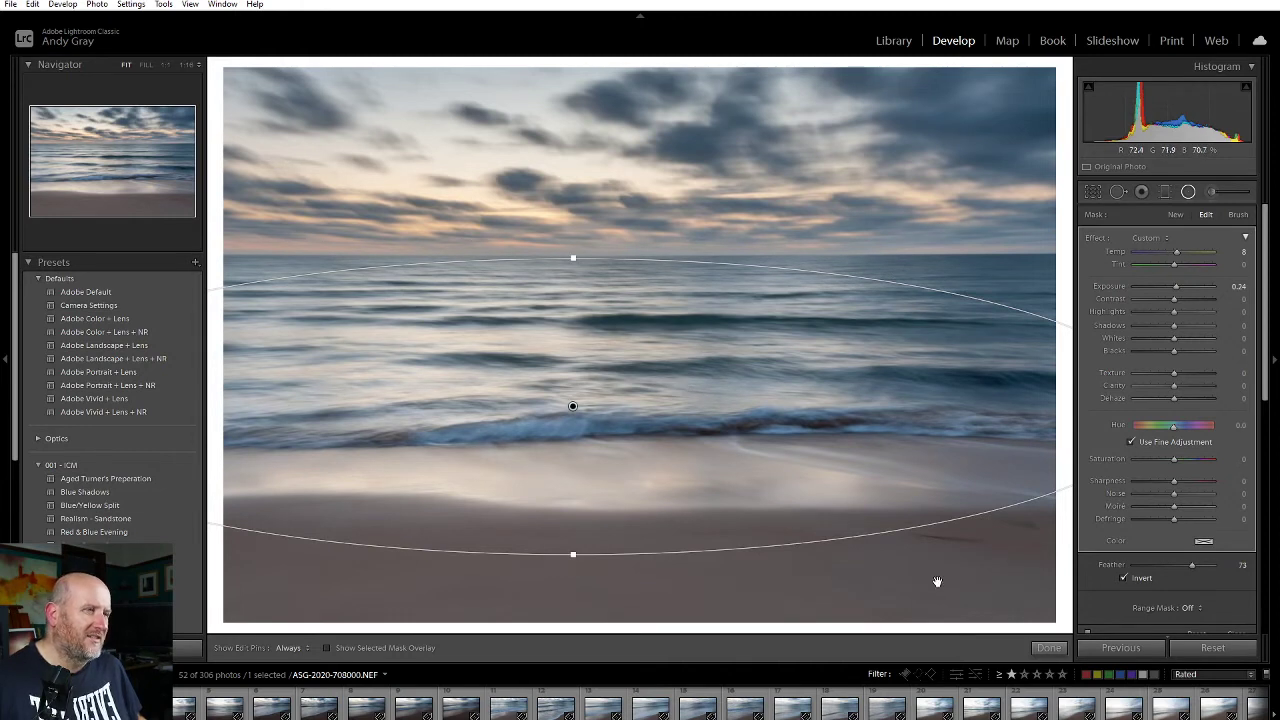
pyautogui.click(1050, 647)
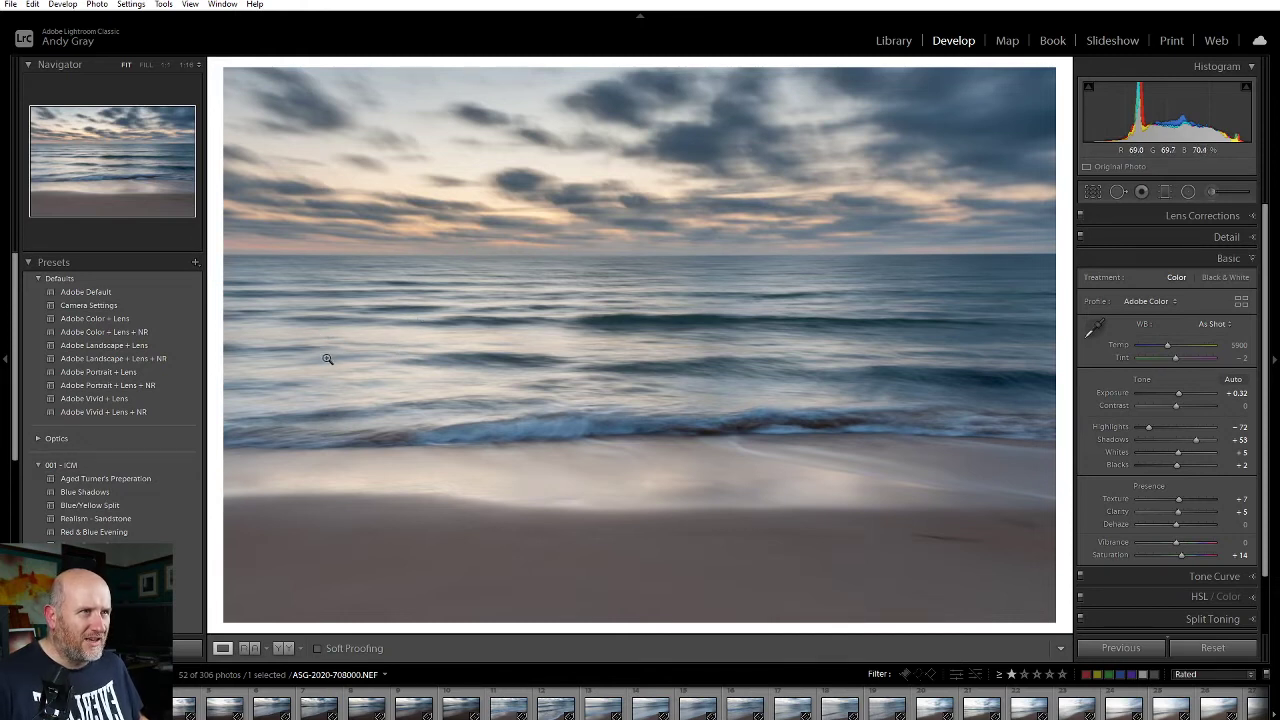
# Tighten the 2 x 3 / 4 x 6 crop slightly and shift its frame toward the photo's right side.
pyautogui.click(1091, 192)
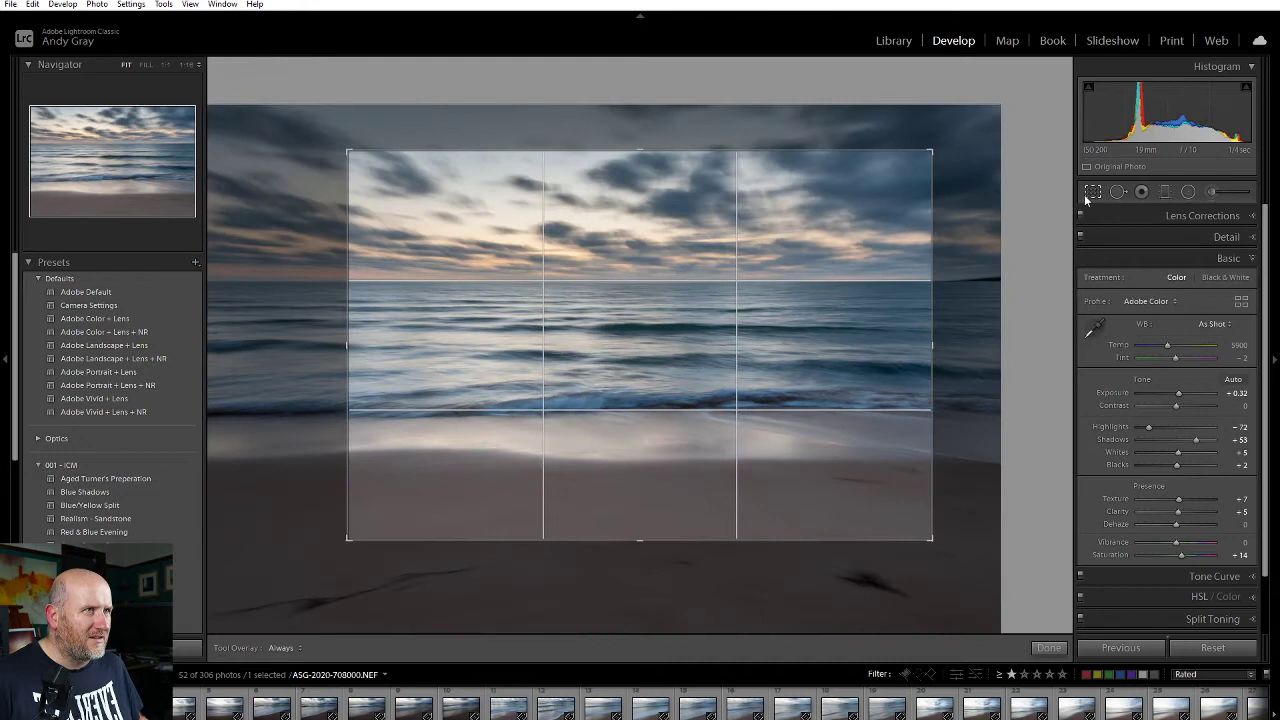
pyautogui.moveTo(358, 341); pyautogui.dragTo(376, 341)
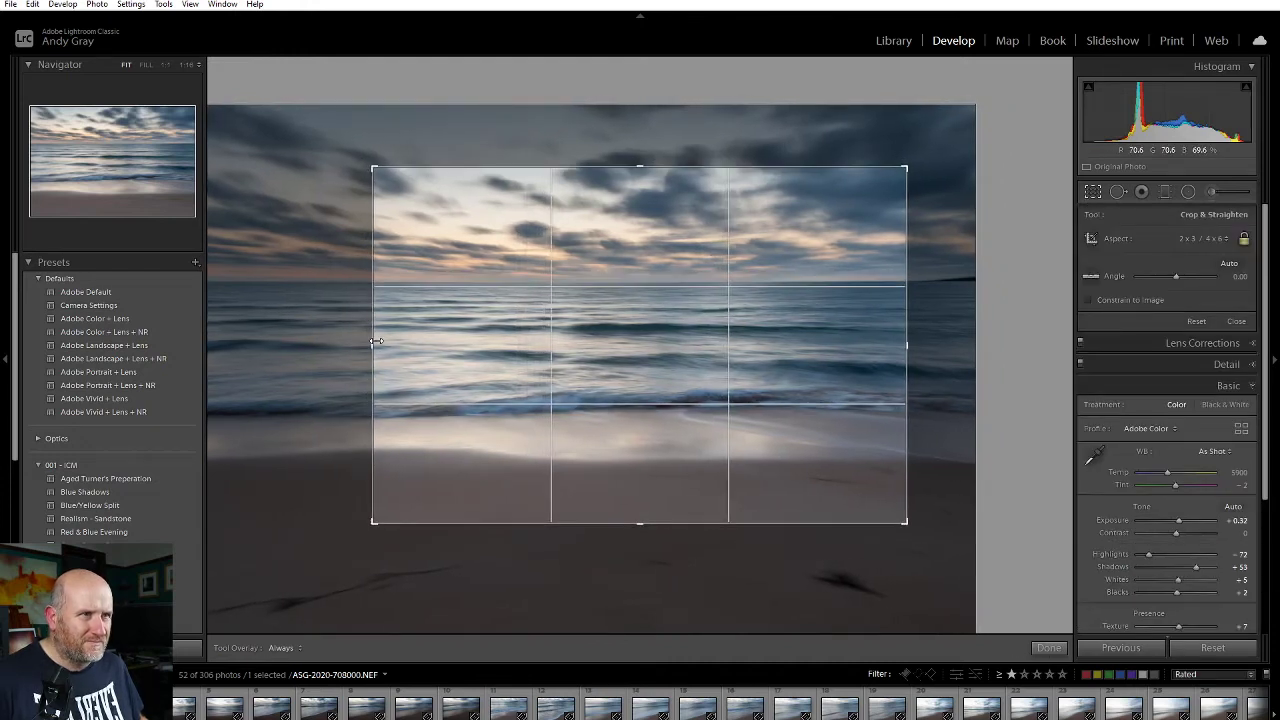
pyautogui.moveTo(500, 343); pyautogui.dragTo(494, 337)
pyautogui.moveTo(905, 167); pyautogui.dragTo(912, 154)
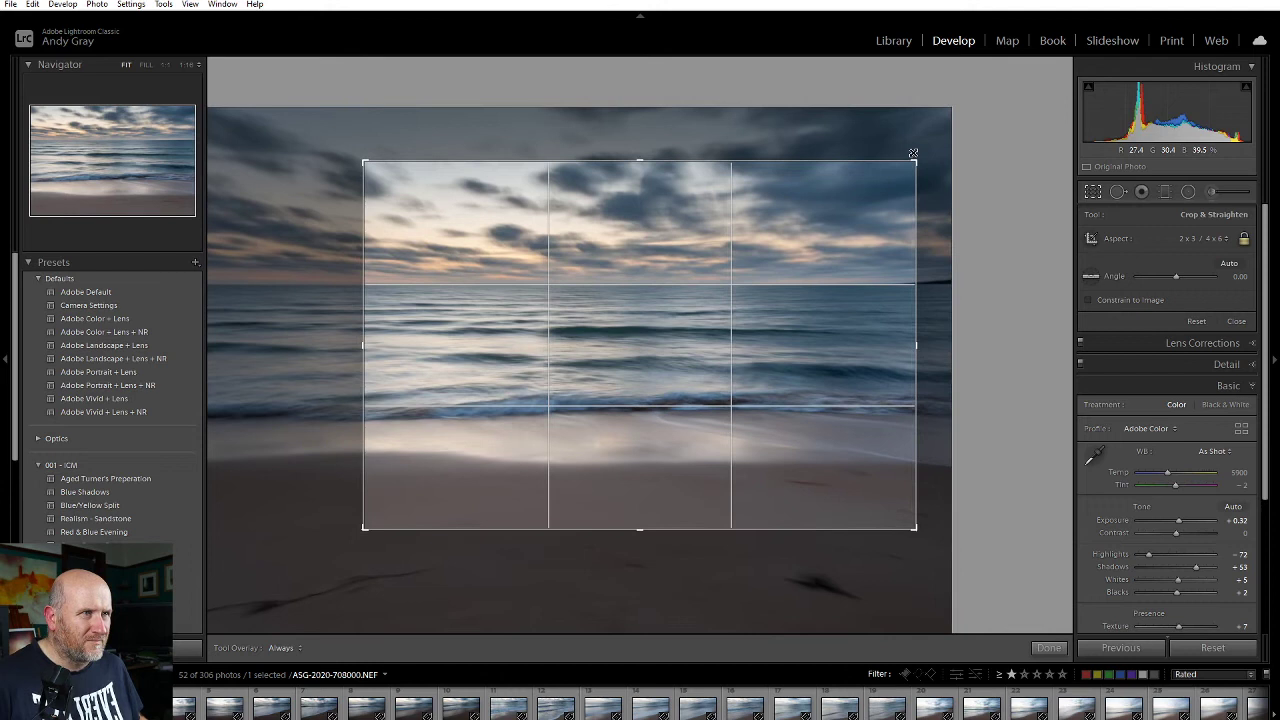
pyautogui.press('Return')
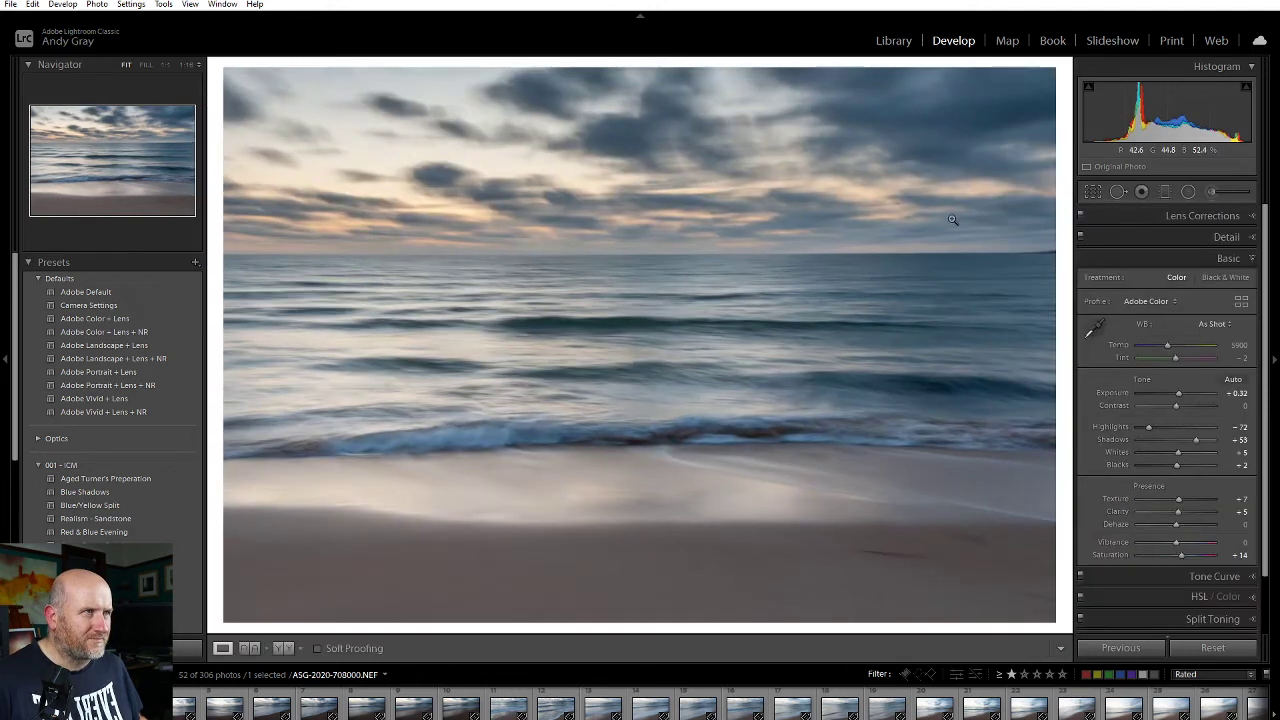
# Try to heal out the headland at the right end of the horizon with a size 38 brush stroke.
pyautogui.click(1033, 260)
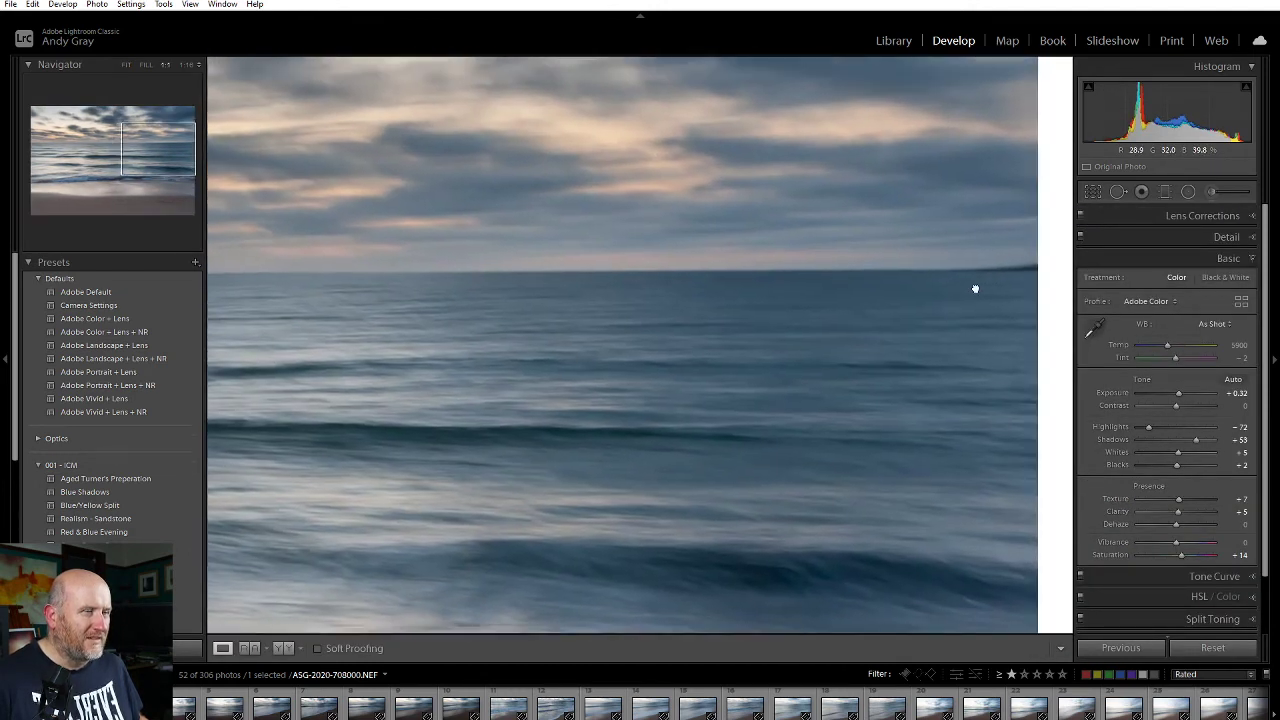
pyautogui.moveTo(975, 289); pyautogui.dragTo(743, 377)
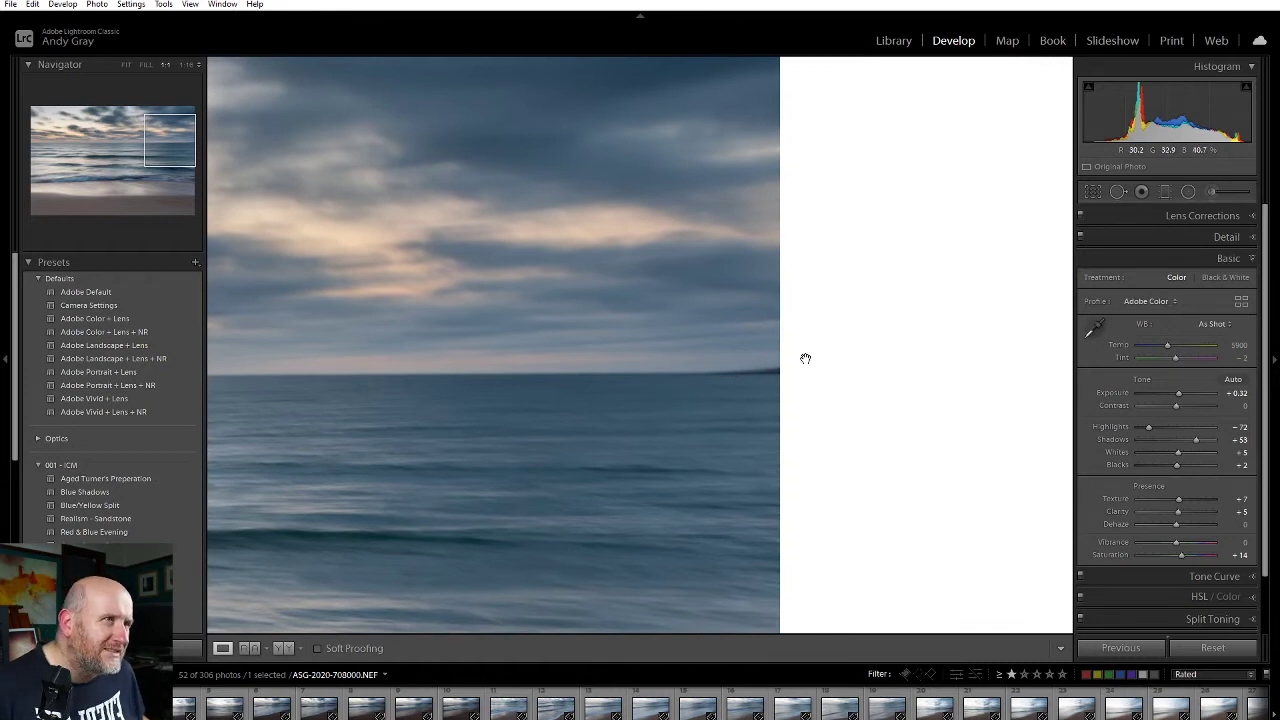
pyautogui.click(1118, 191)
pyautogui.scroll(-3, 669, 378)
pyautogui.moveTo(650, 370)
pyautogui.mouseDown()
pyautogui.moveTo(759, 369)
pyautogui.moveTo(840, 397)
pyautogui.mouseUp()
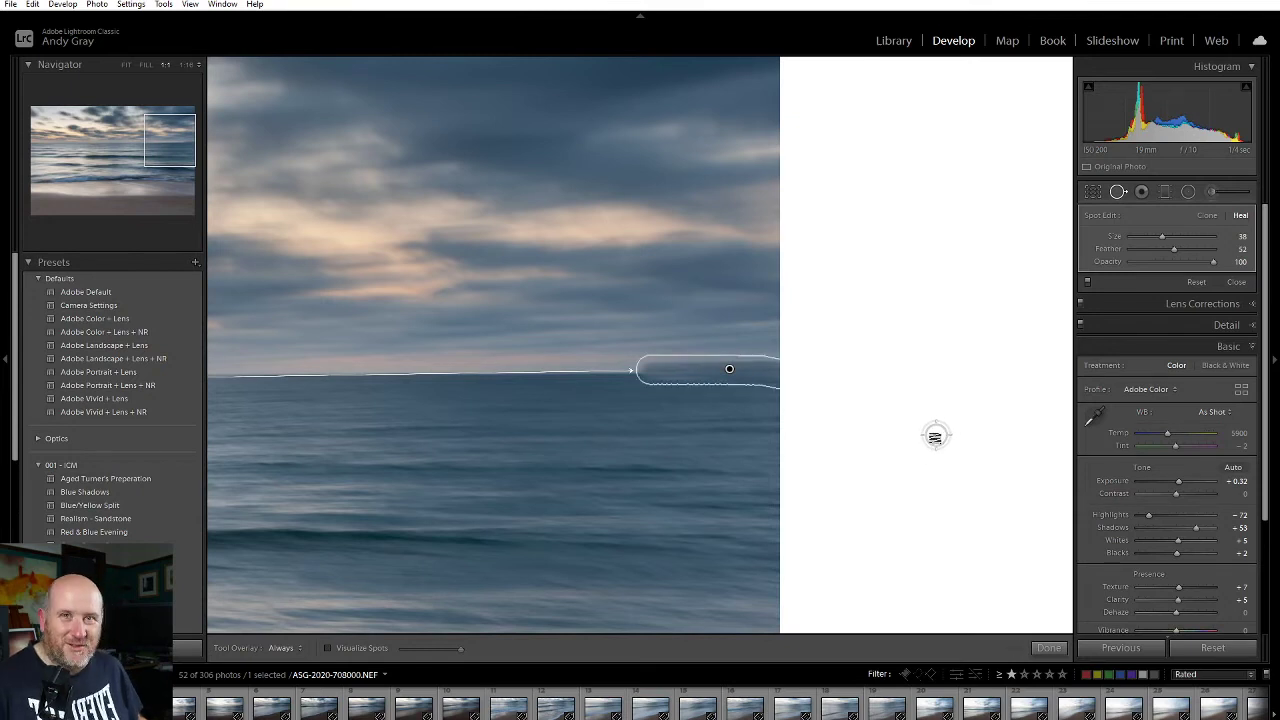
pyautogui.hotkey('ctrl', 'z')
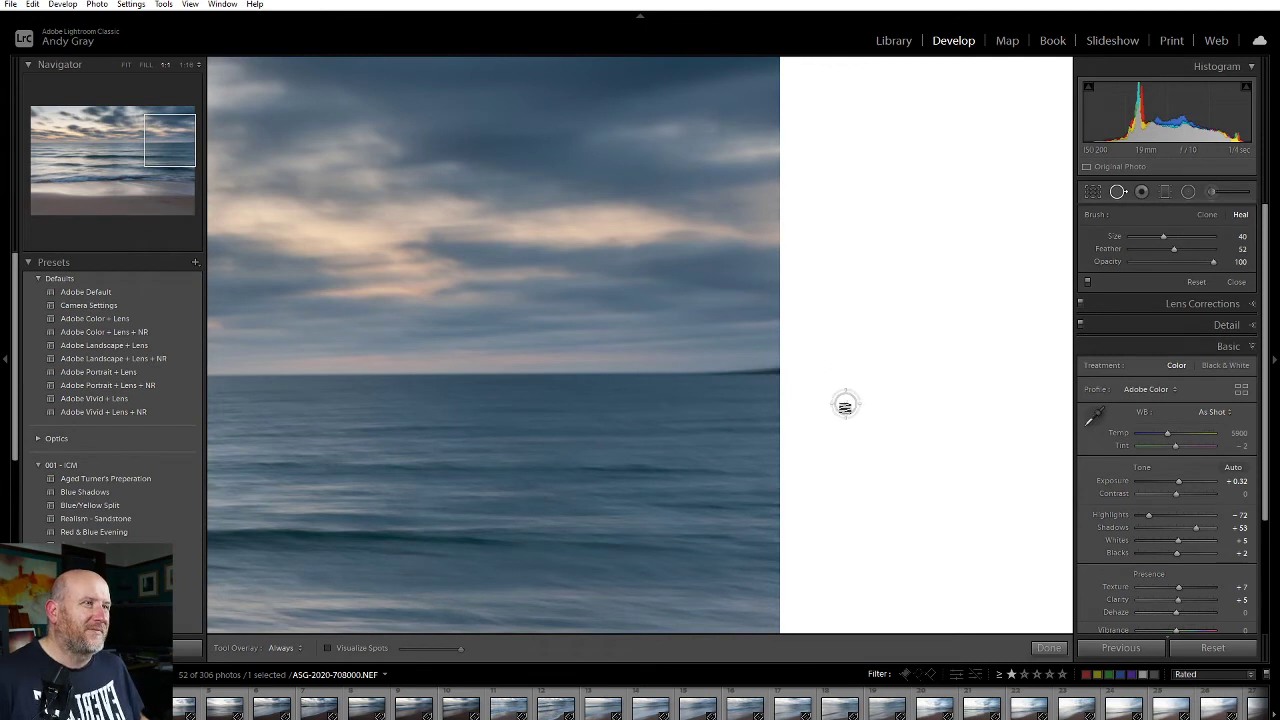
pyautogui.click(1046, 645)
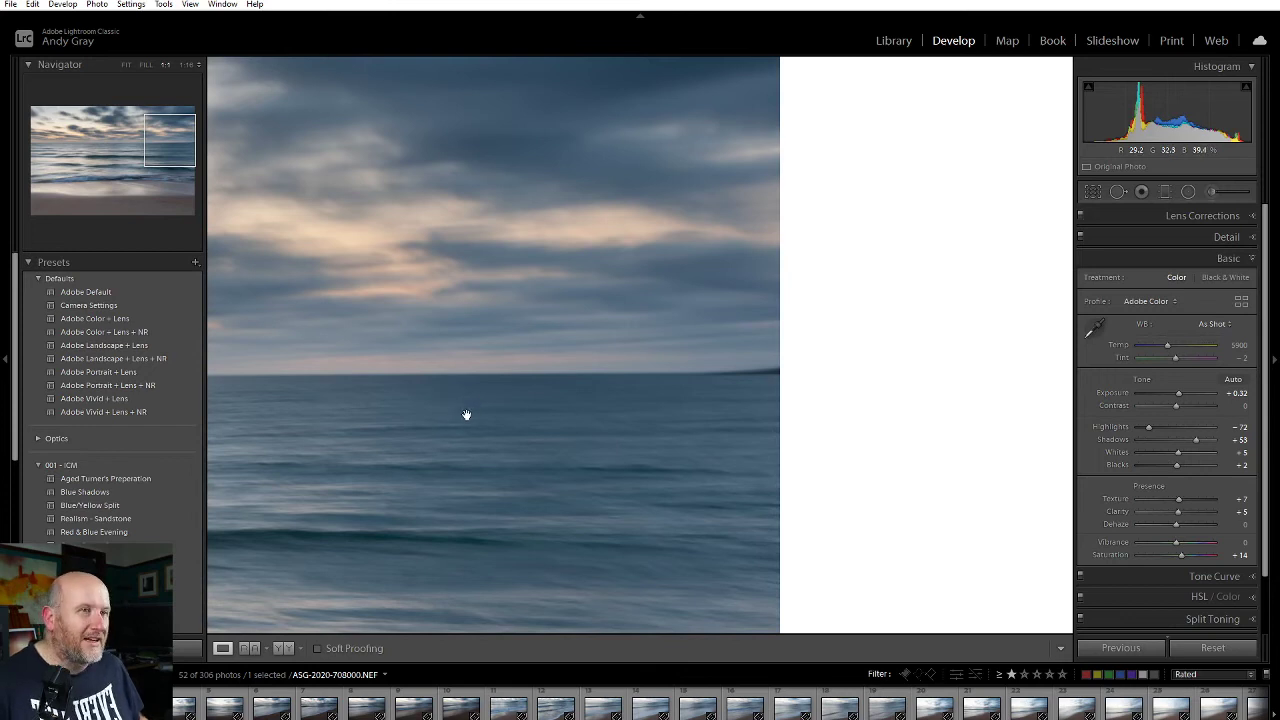
pyautogui.click(487, 391)
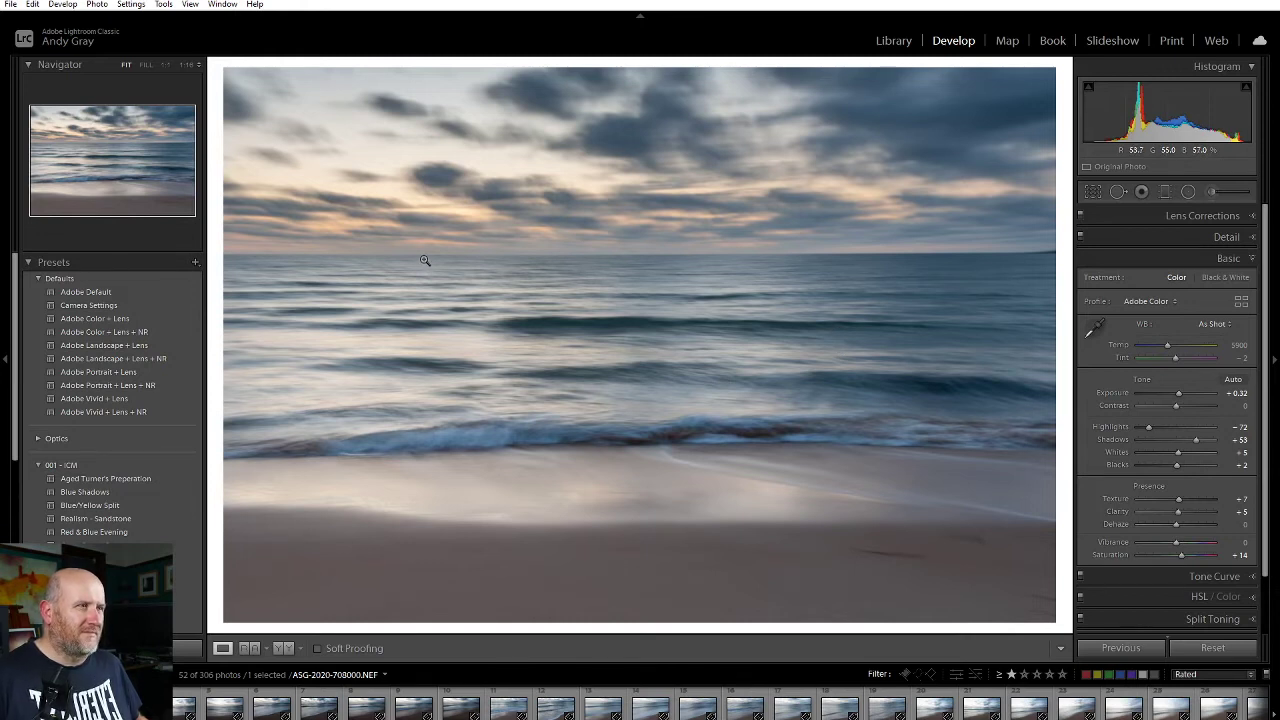
# Heal the two faint dark streaks in the sand at the photo's bottom-right corner with a size 31 brush.
pyautogui.click(1042, 600)
pyautogui.moveTo(1042, 597); pyautogui.dragTo(849, 543)
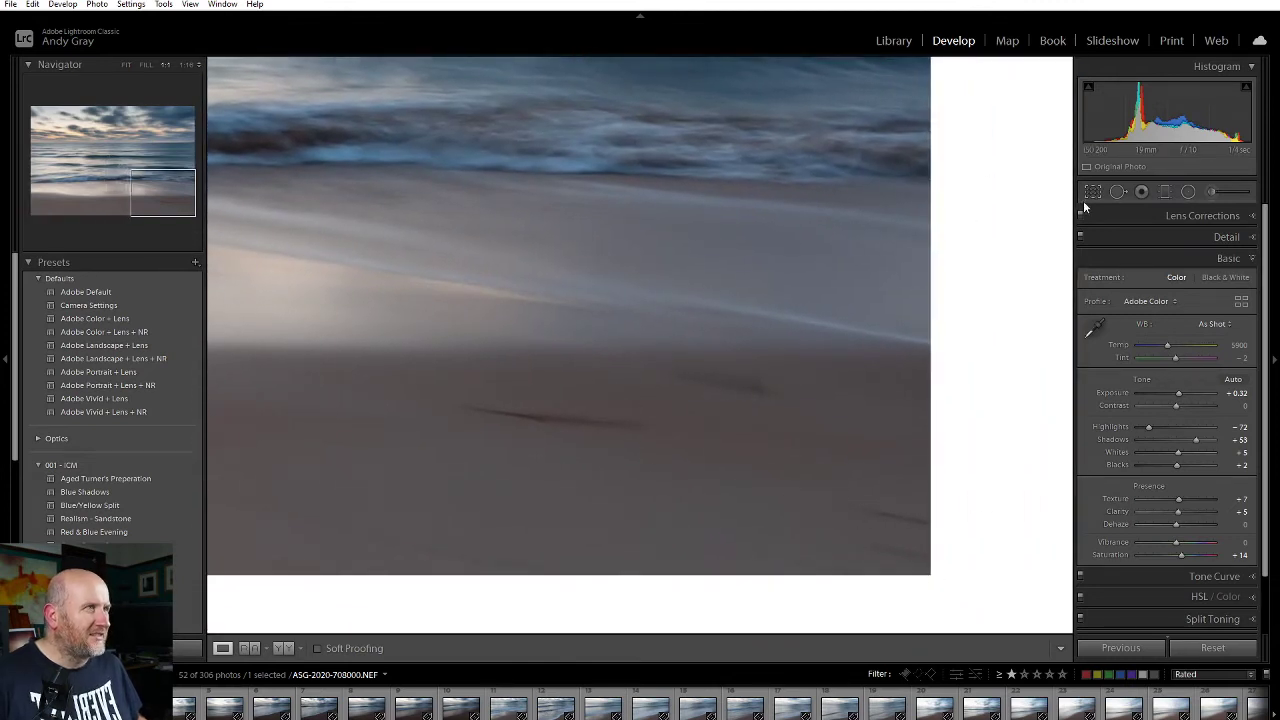
pyautogui.click(1117, 192)
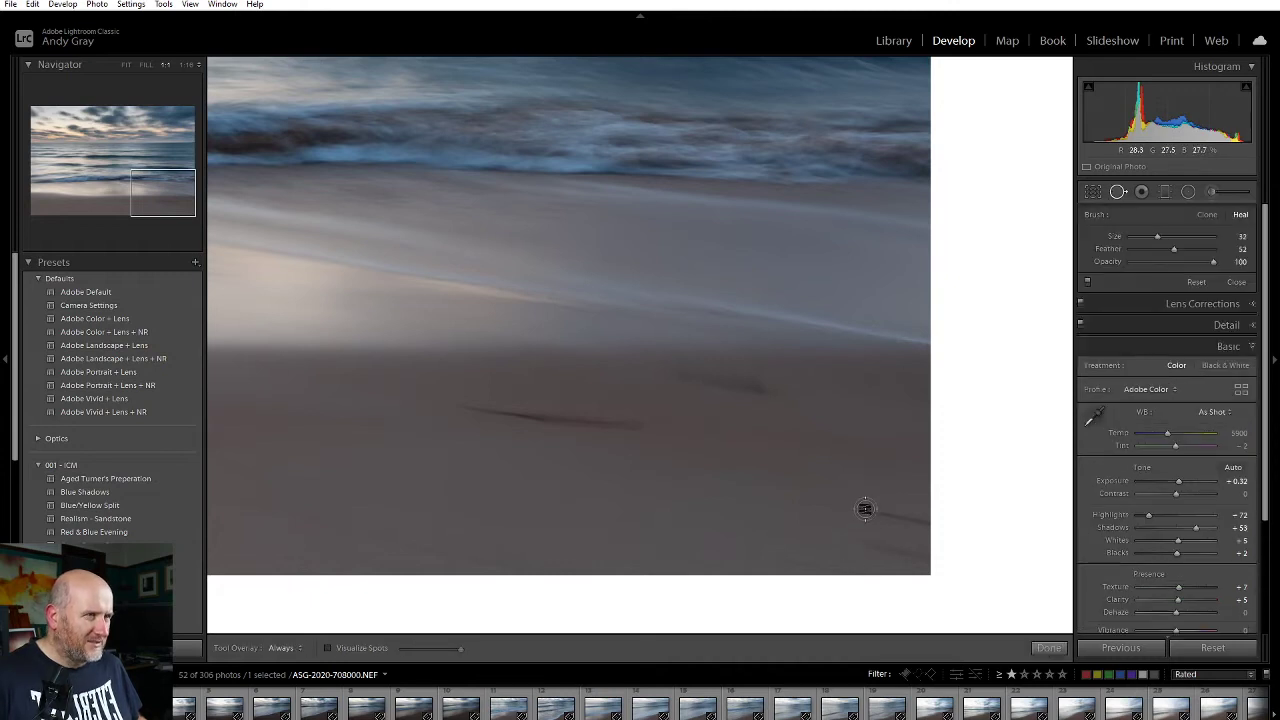
pyautogui.moveTo(865, 509); pyautogui.dragTo(932, 518)
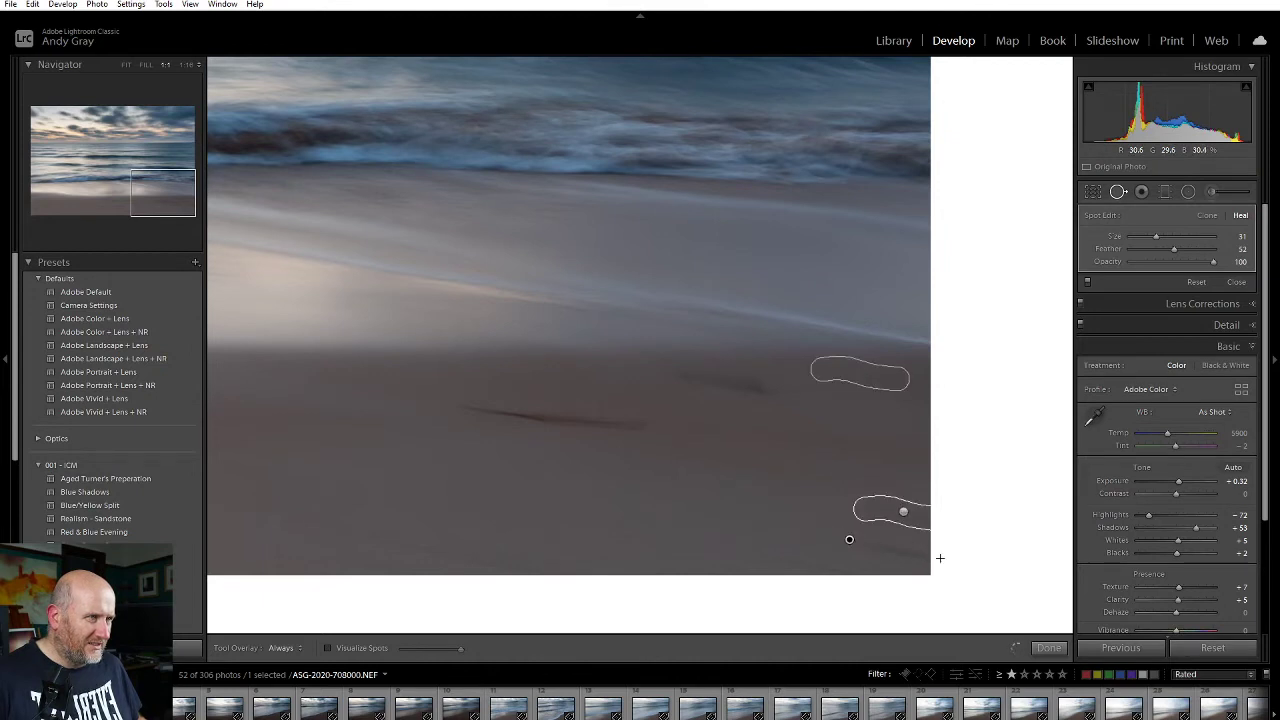
pyautogui.moveTo(840, 540); pyautogui.dragTo(930, 557)
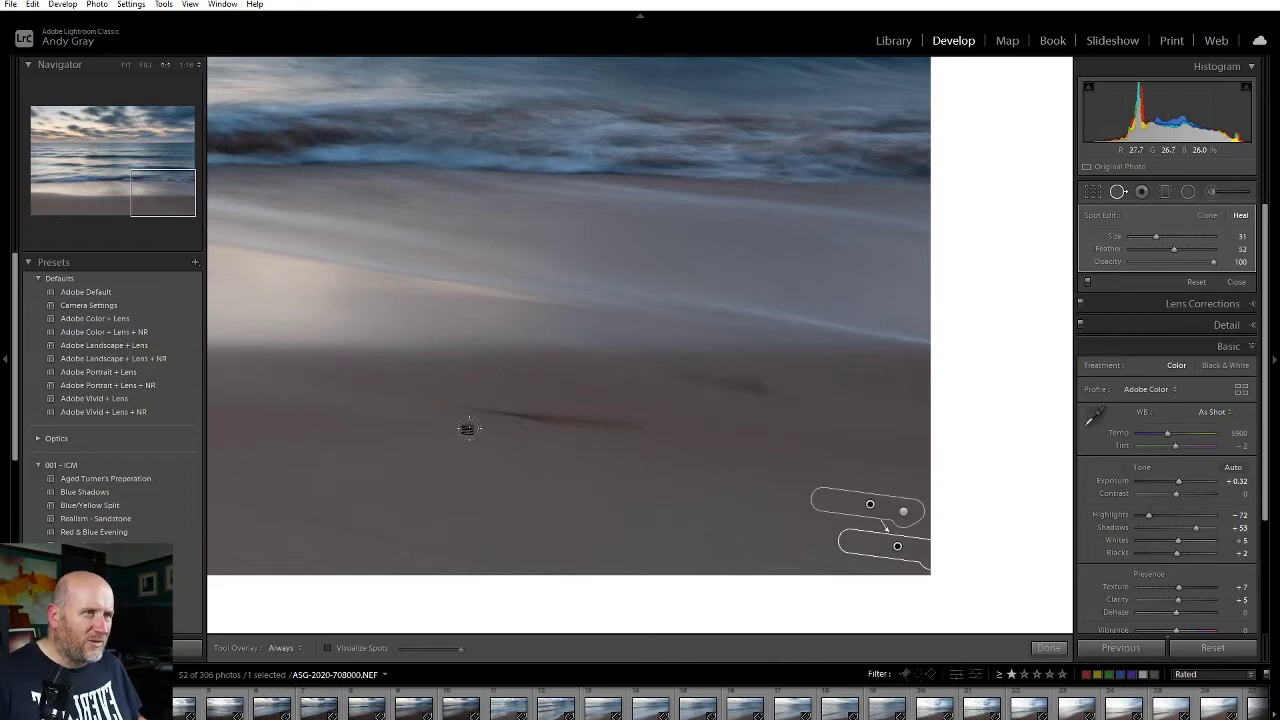
# Inspect the rest of the sand, the shoreline and the waves at 1:1 for remaining blemishes, and leave spot healing.
pyautogui.moveTo(389, 460); pyautogui.dragTo(946, 437)
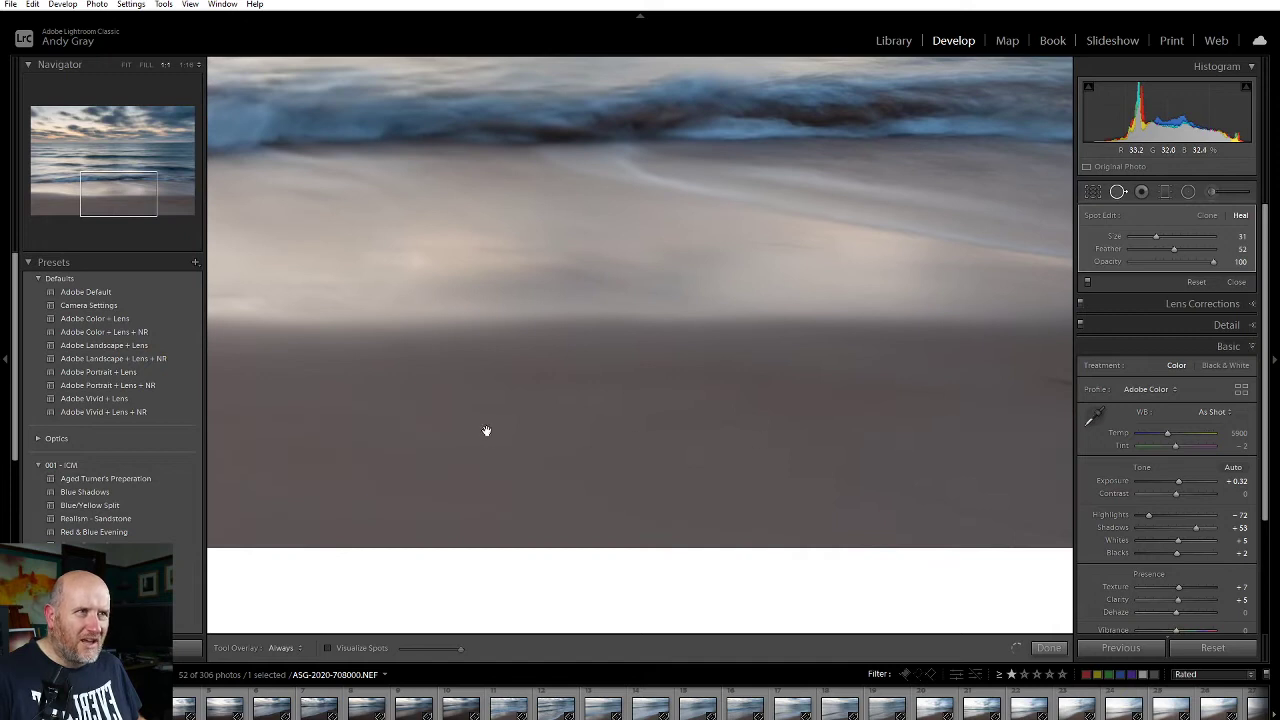
pyautogui.moveTo(486, 431); pyautogui.dragTo(894, 469)
pyautogui.moveTo(666, 463); pyautogui.dragTo(999, 444)
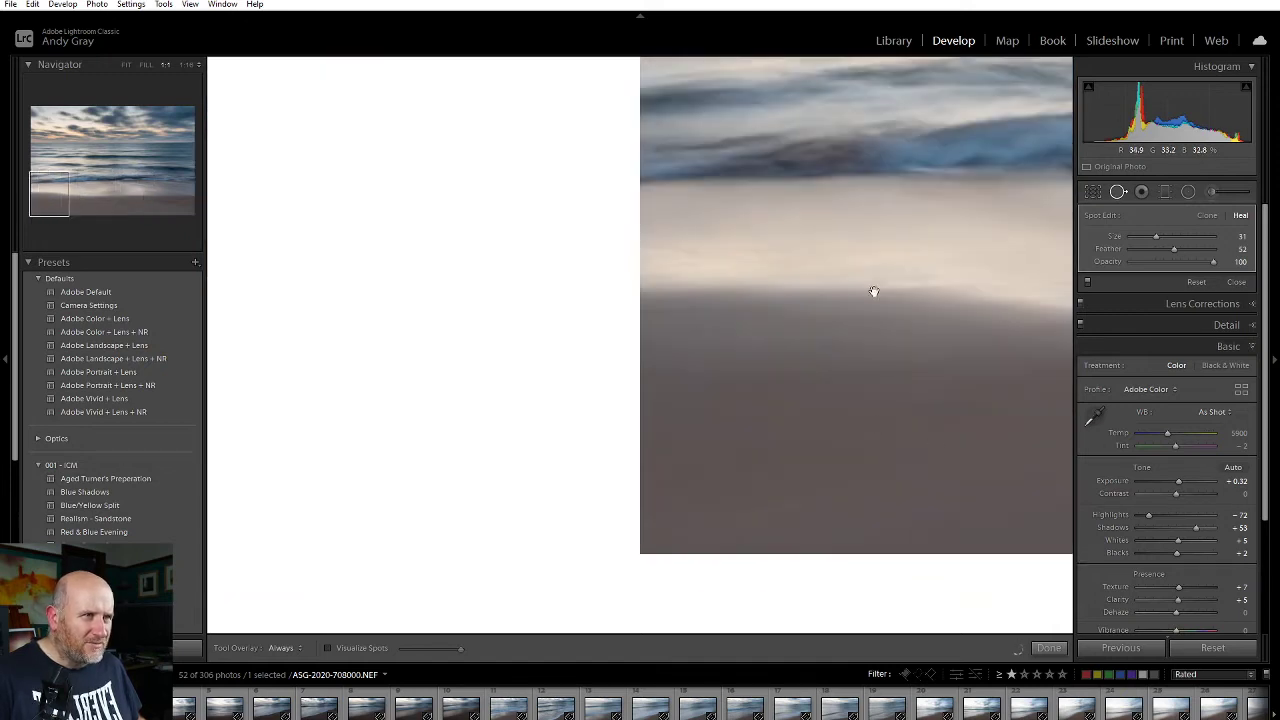
pyautogui.moveTo(871, 289); pyautogui.dragTo(660, 505)
pyautogui.moveTo(731, 286); pyautogui.dragTo(306, 243)
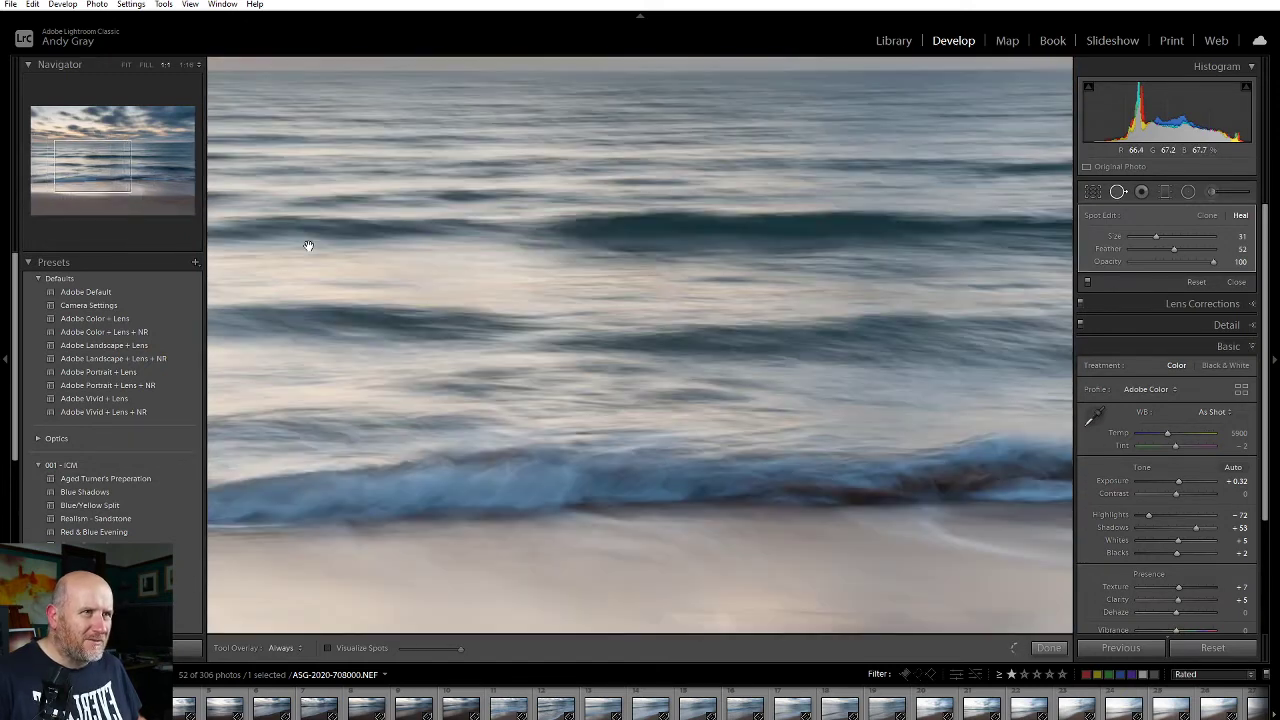
pyautogui.moveTo(840, 424); pyautogui.dragTo(396, 318)
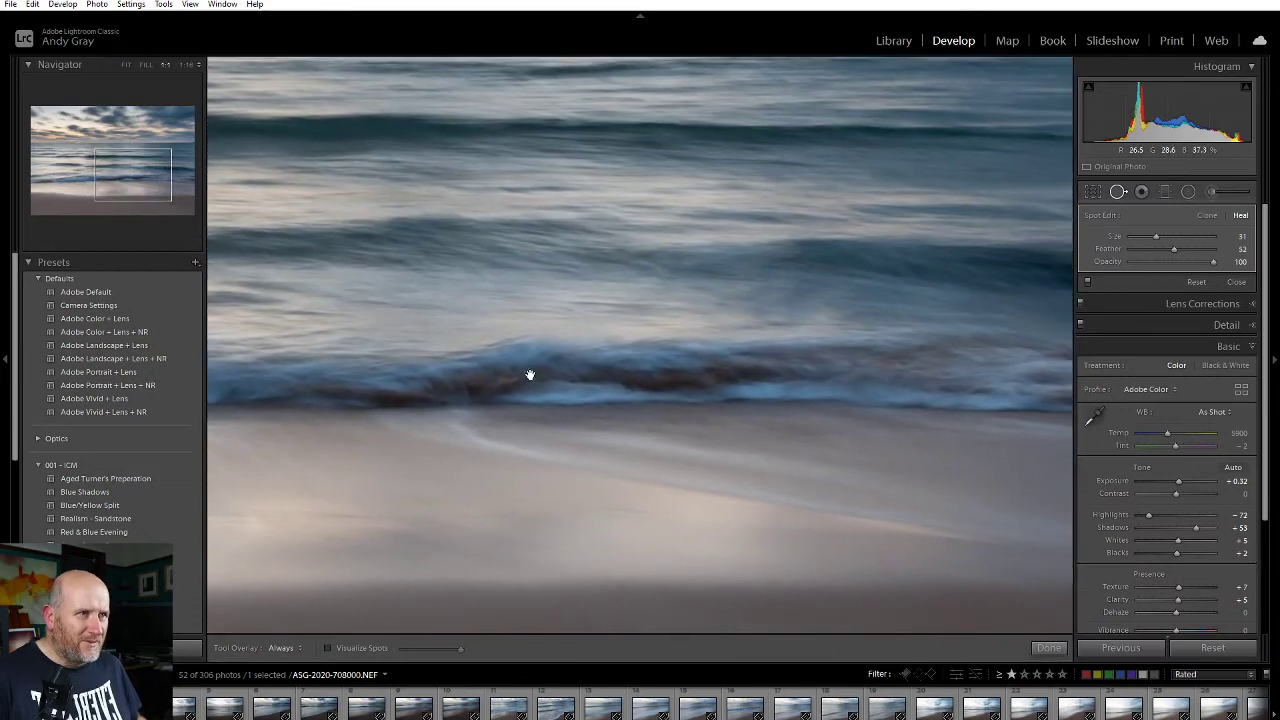
pyautogui.click(1056, 647)
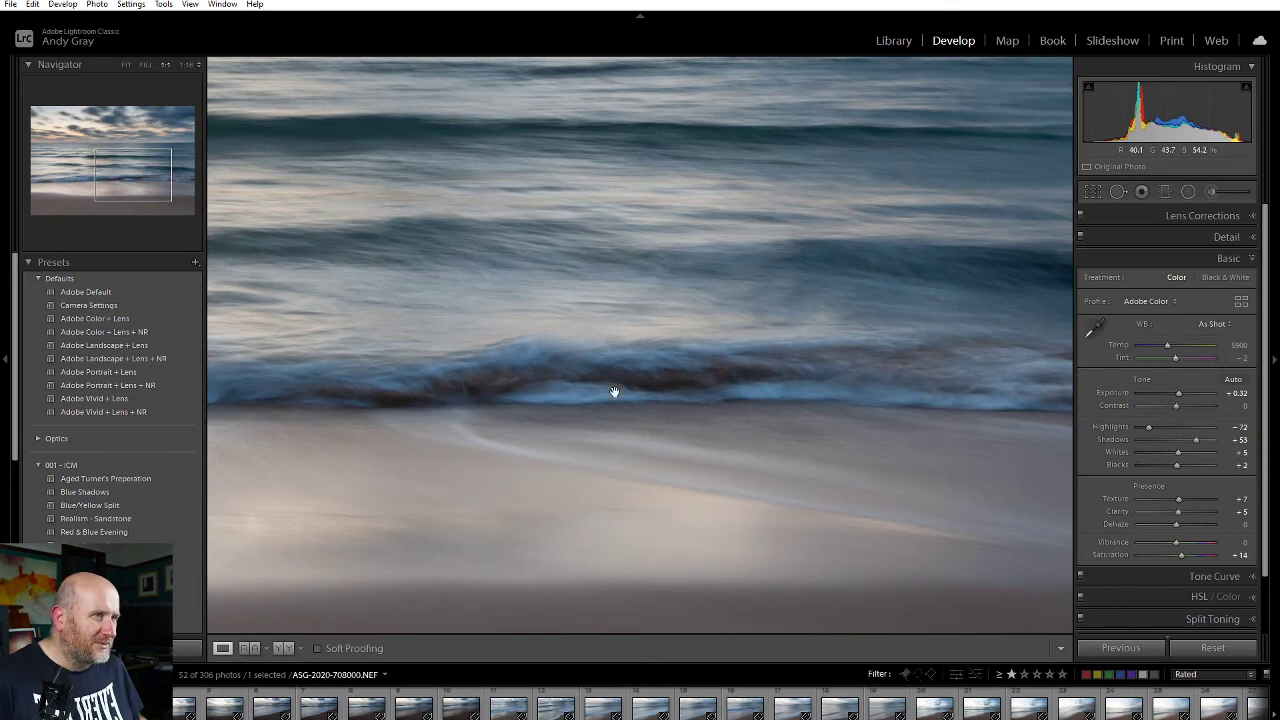
pyautogui.click(646, 396)
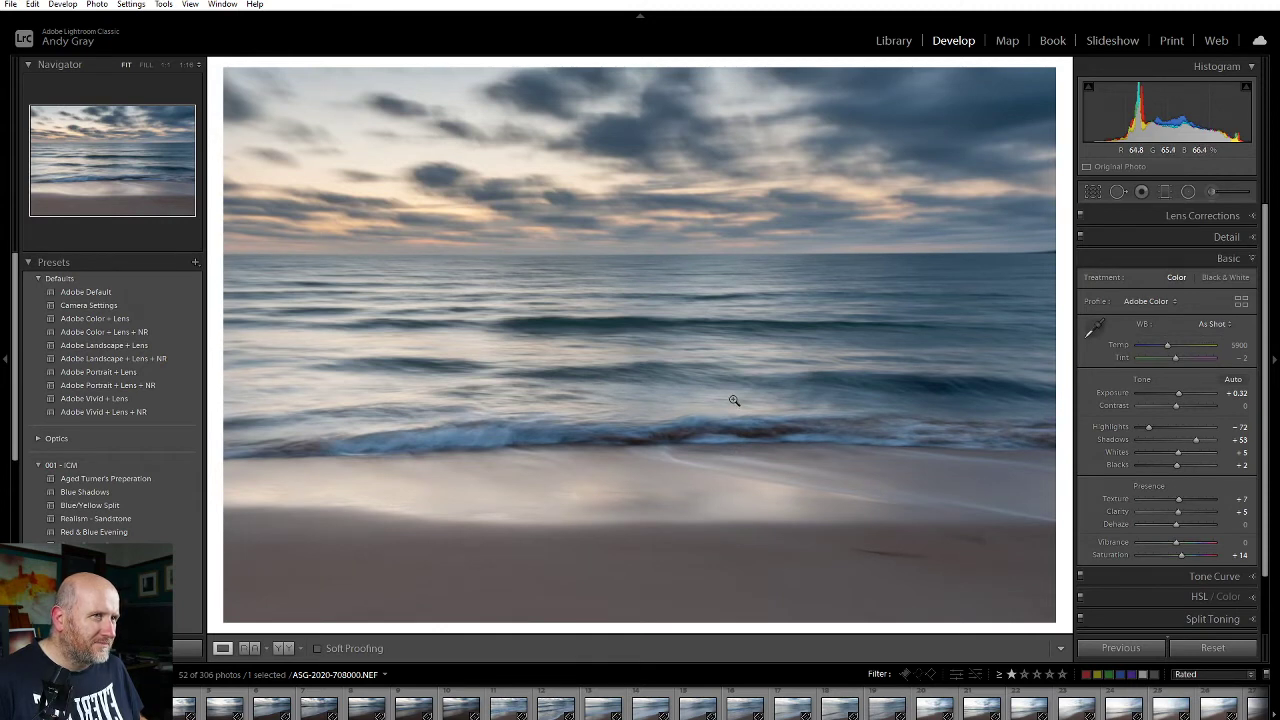
# Add a wide, thin inverted radial filter with feather 73 over the breaking wave and reset its effect sliders.
pyautogui.click(795, 434)
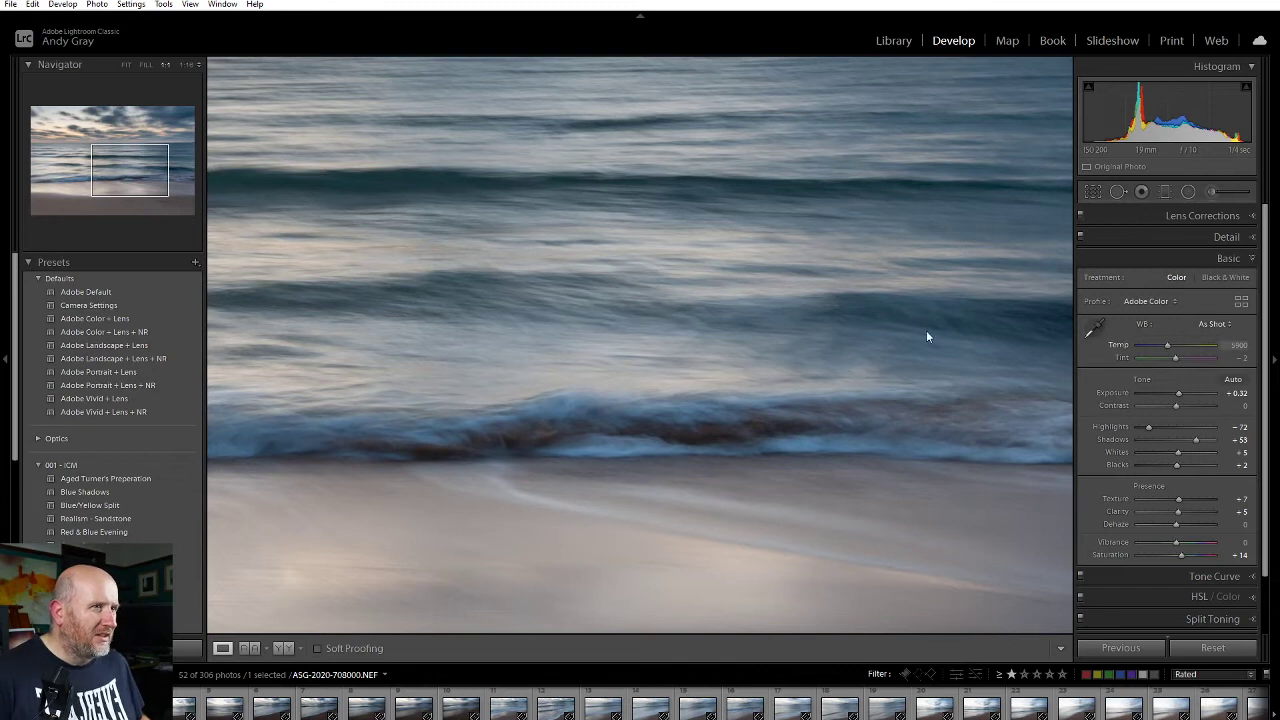
pyautogui.click(592, 446)
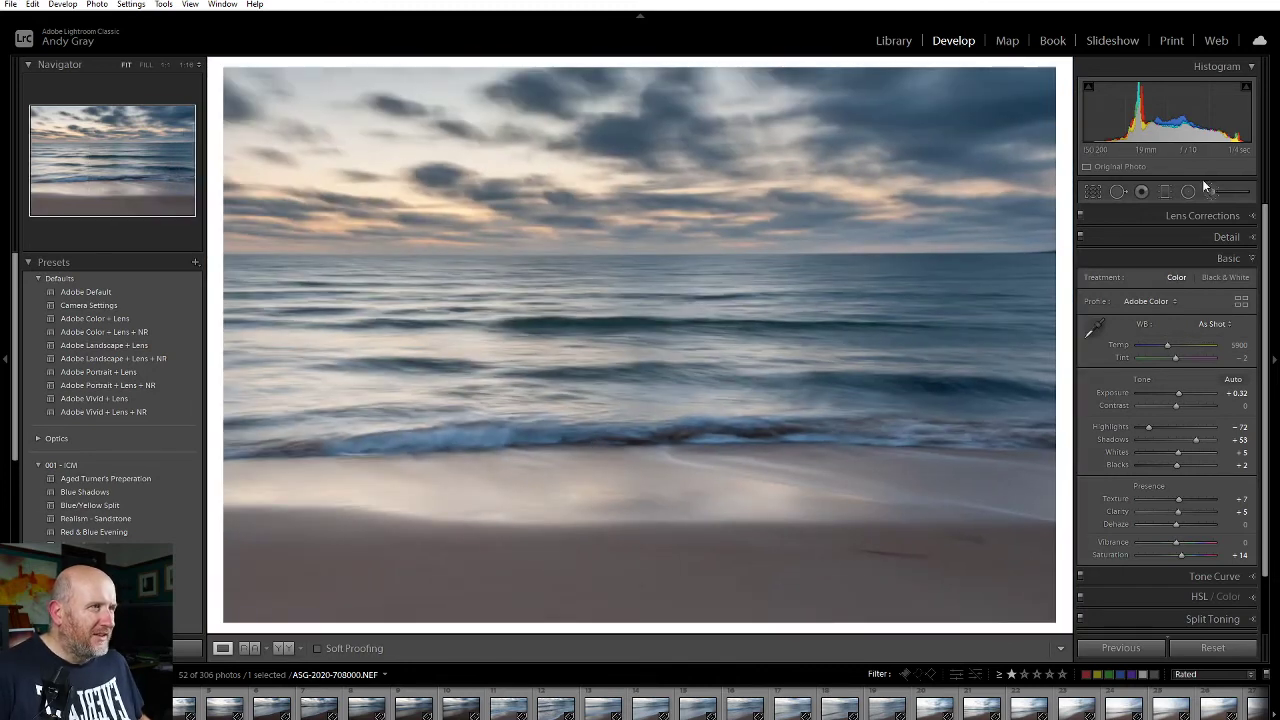
pyautogui.click(1187, 193)
pyautogui.moveTo(494, 414); pyautogui.dragTo(1123, 465)
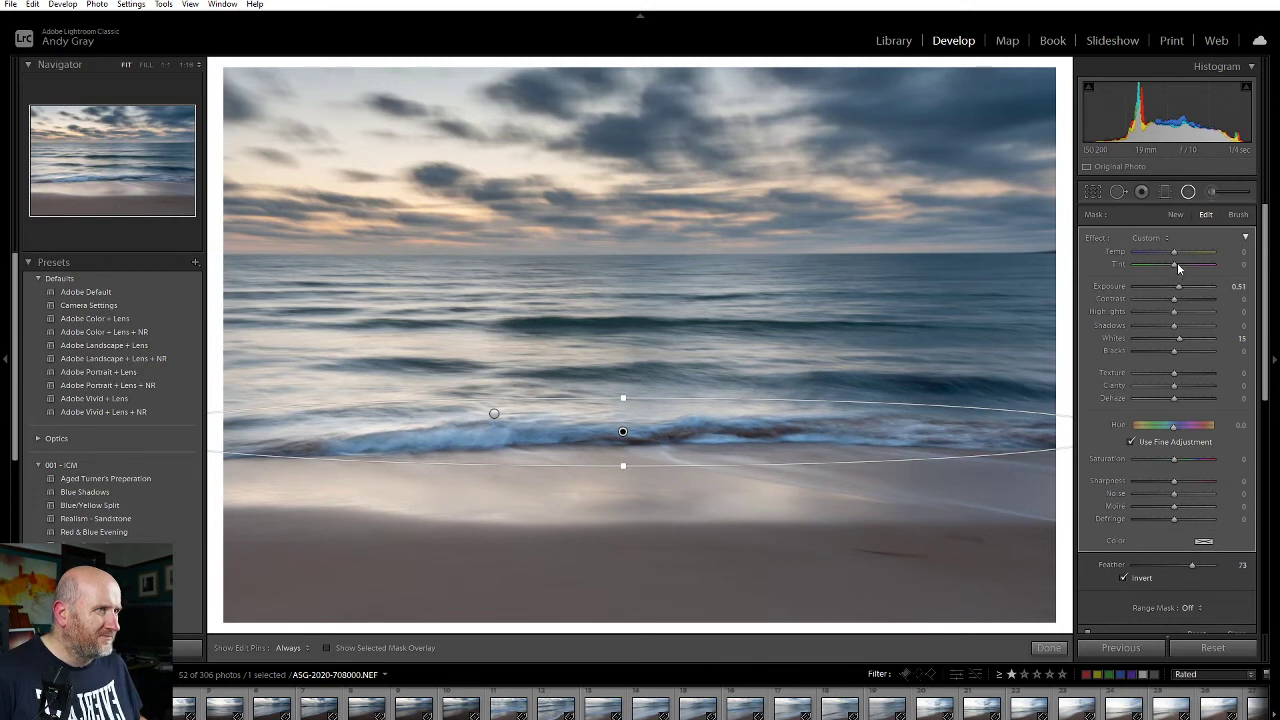
pyautogui.doubleClick(1098, 238)
# Warm the wave's radial filter by setting Temp to 66 and Tint to 37.
pyautogui.moveTo(1176, 257); pyautogui.dragTo(1183, 254)
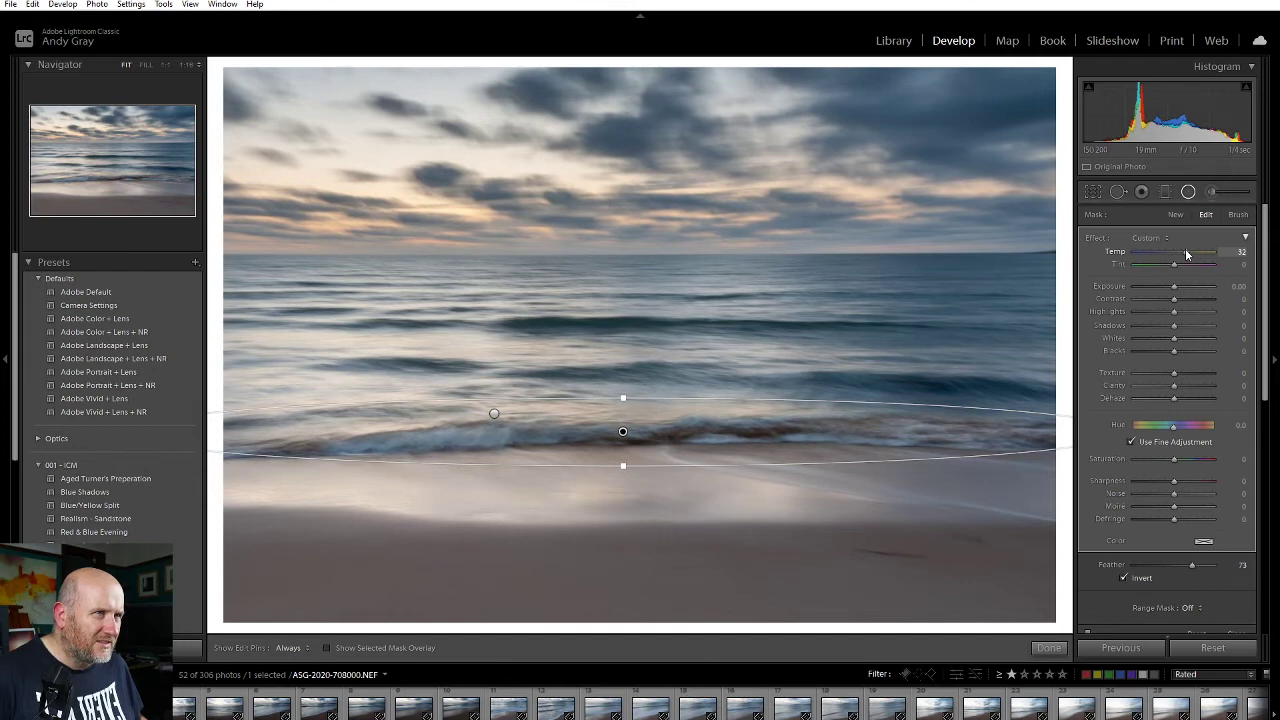
pyautogui.moveTo(1175, 265); pyautogui.dragTo(1186, 268)
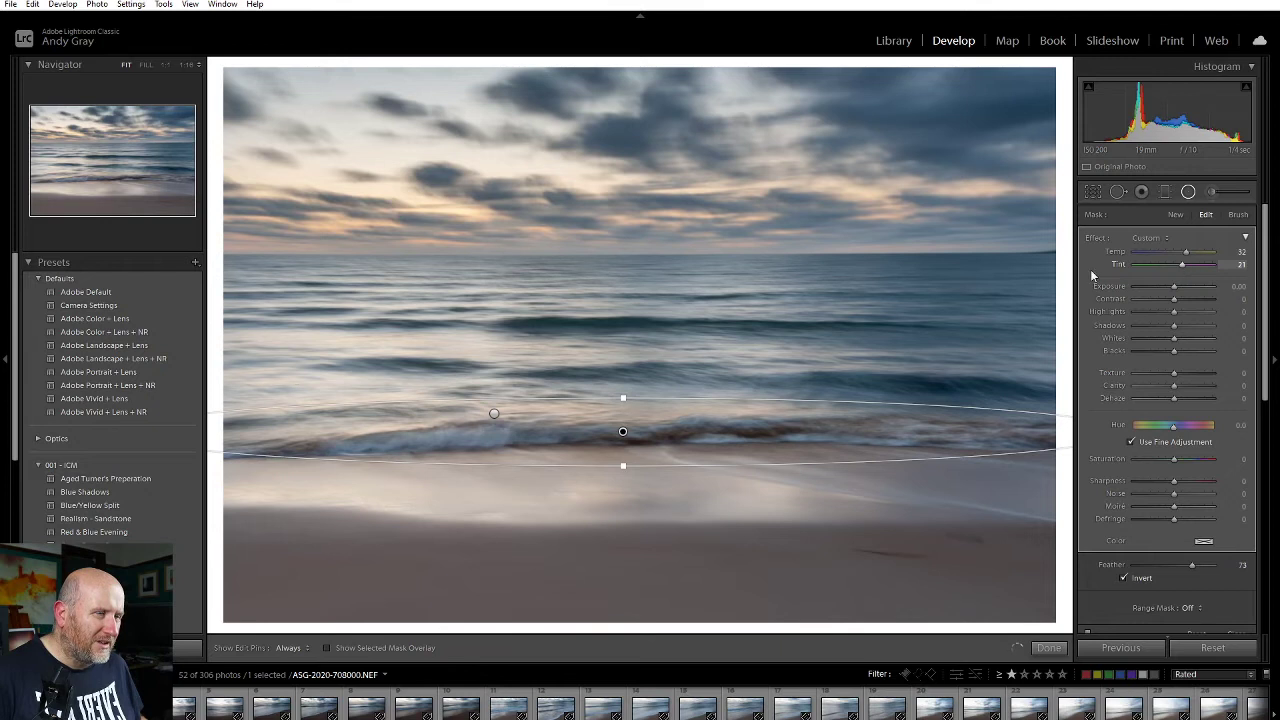
pyautogui.press('z')
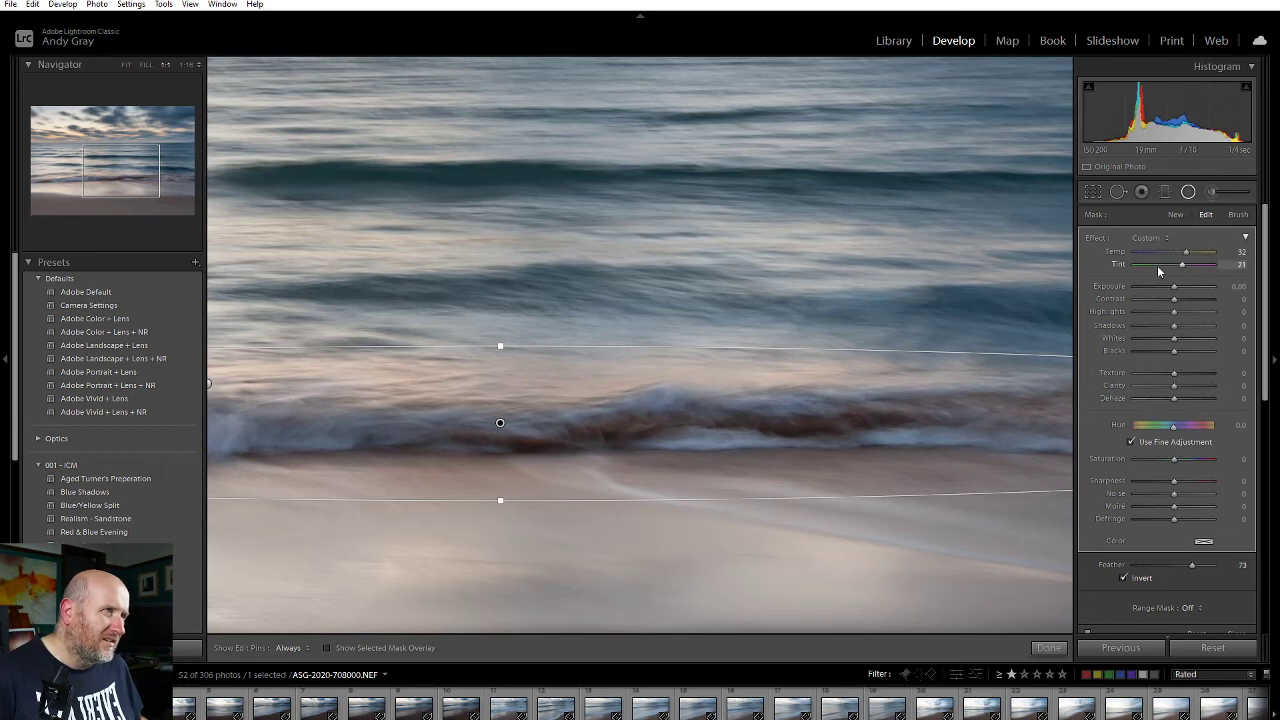
pyautogui.moveTo(1158, 262); pyautogui.dragTo(1175, 262)
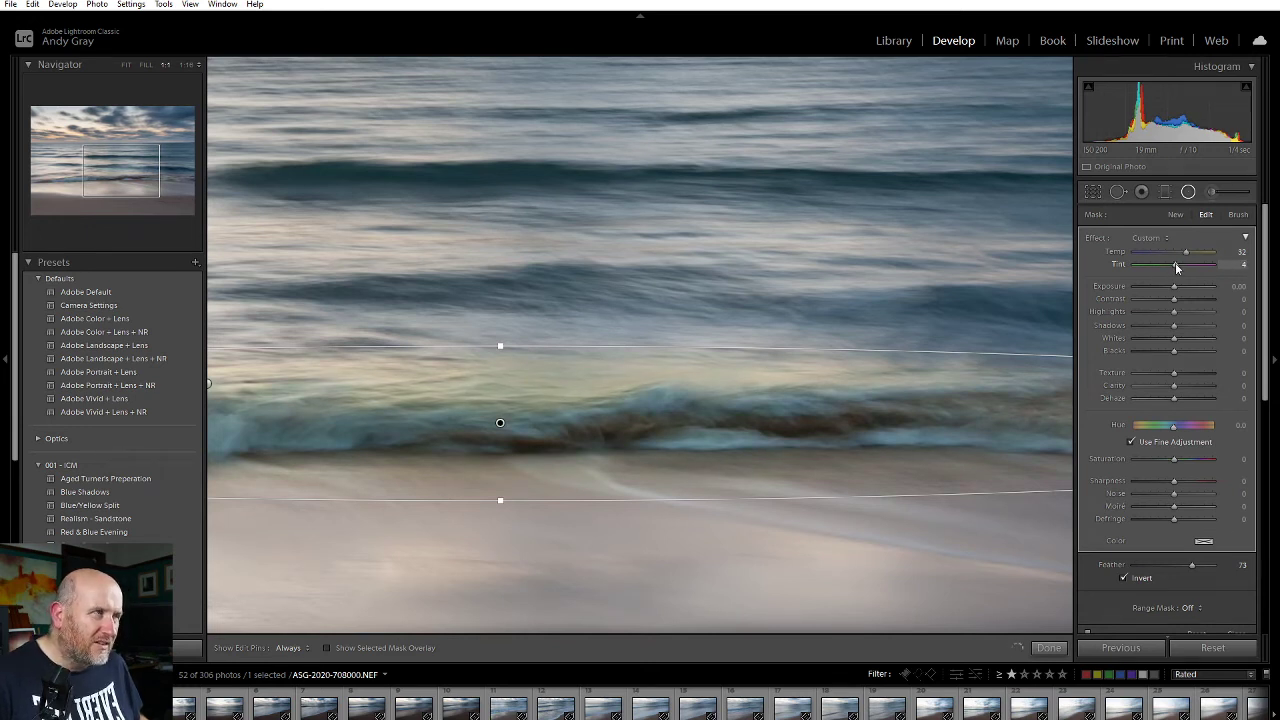
pyautogui.moveTo(1186, 254); pyautogui.dragTo(1204, 260)
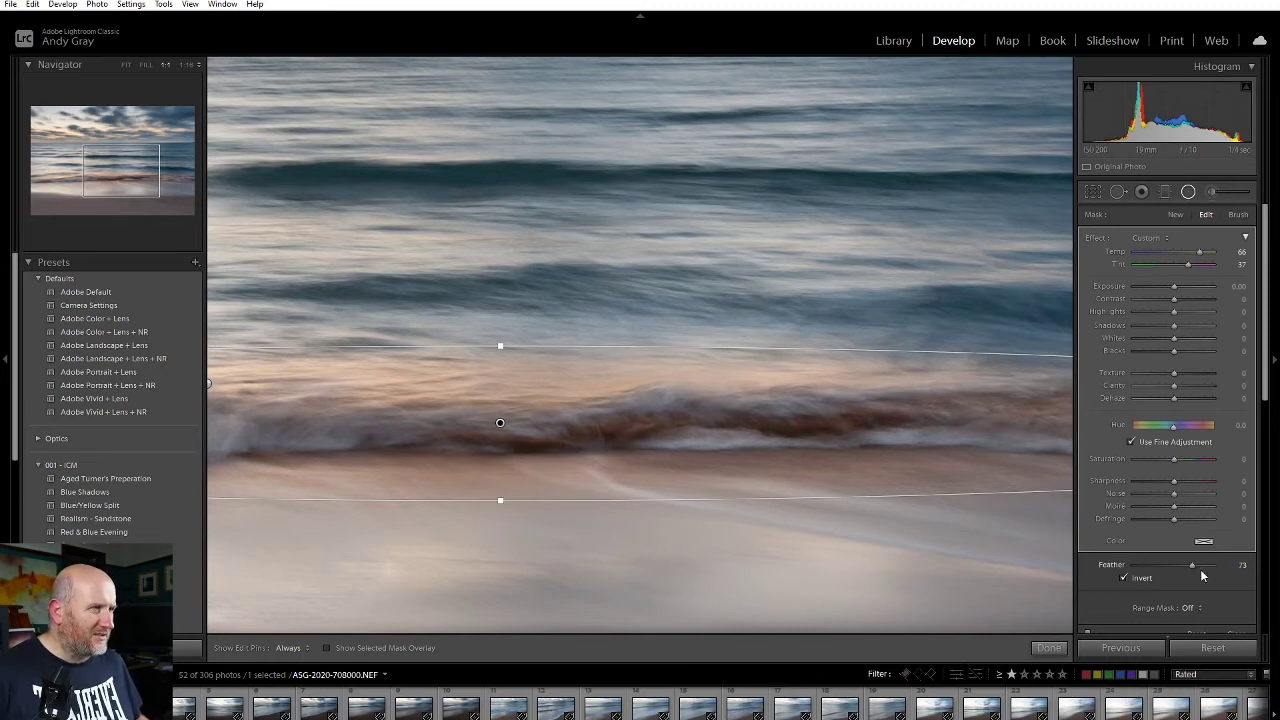
# Restrict the wave's radial filter with a Color range mask sampled from the wave foam, and close the filter.
pyautogui.click(1187, 607)
pyautogui.click(1181, 641)
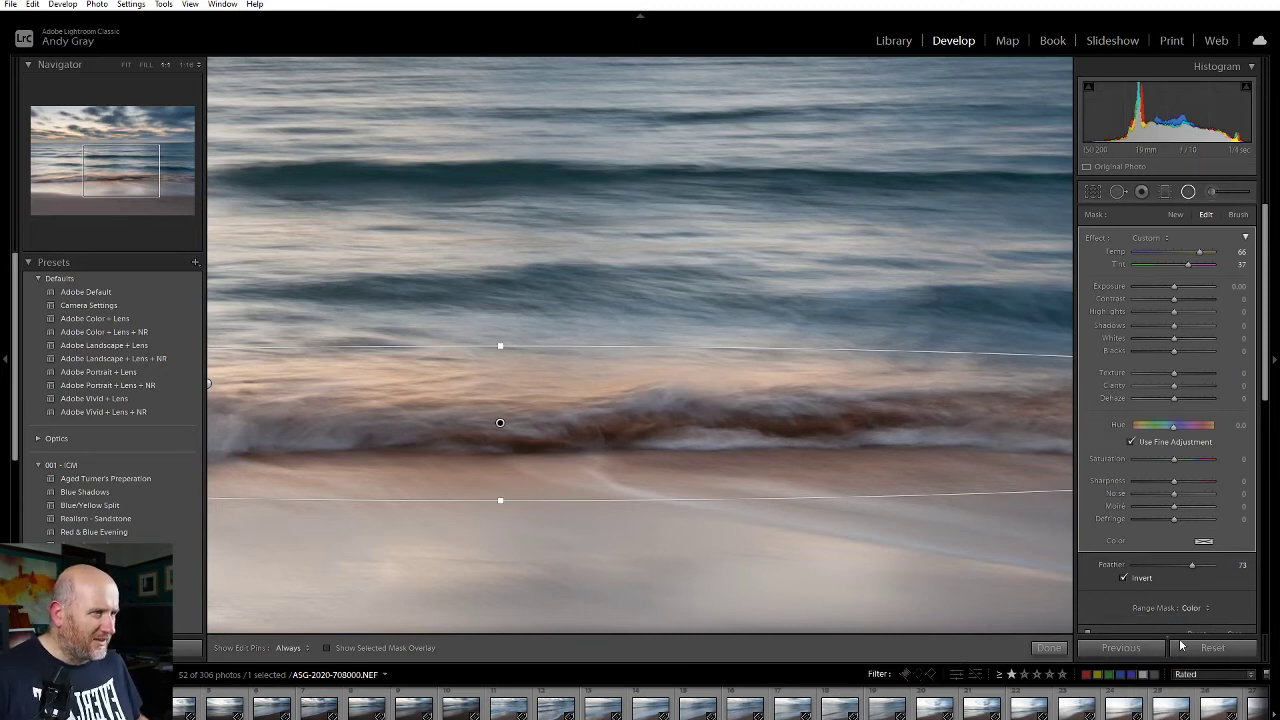
pyautogui.click(1096, 607)
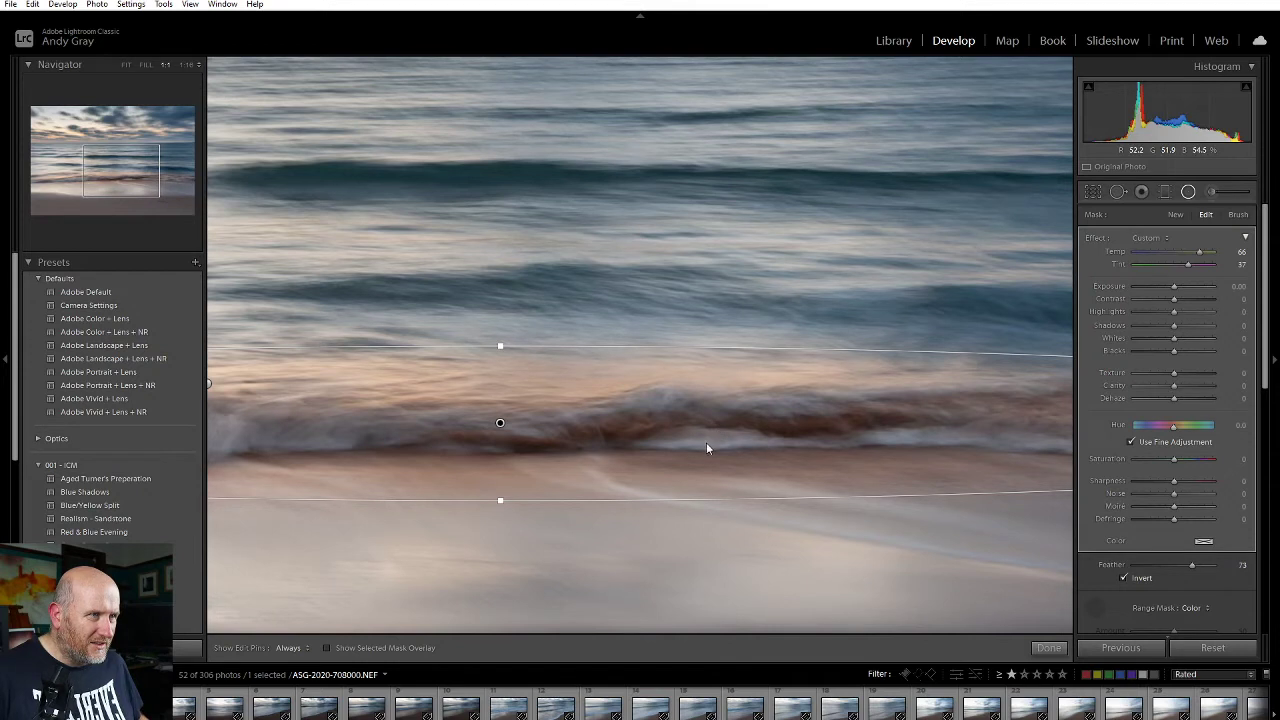
pyautogui.click(708, 440)
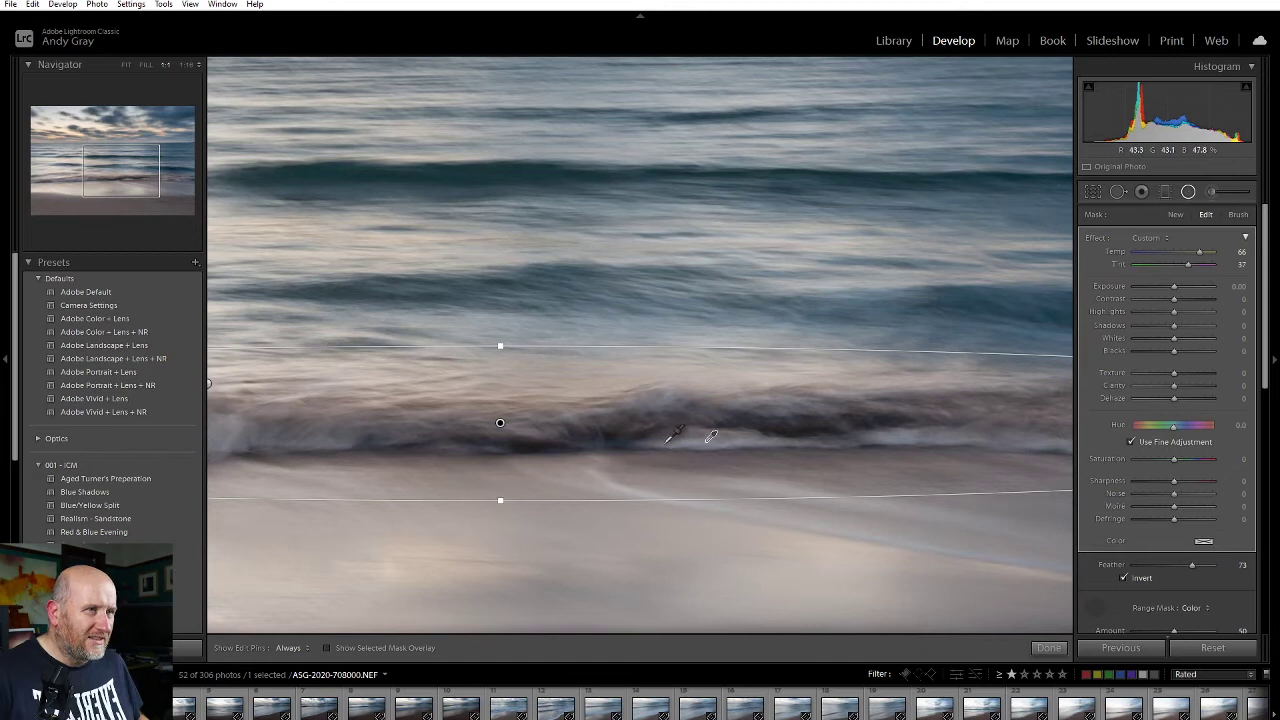
pyautogui.click(1096, 606)
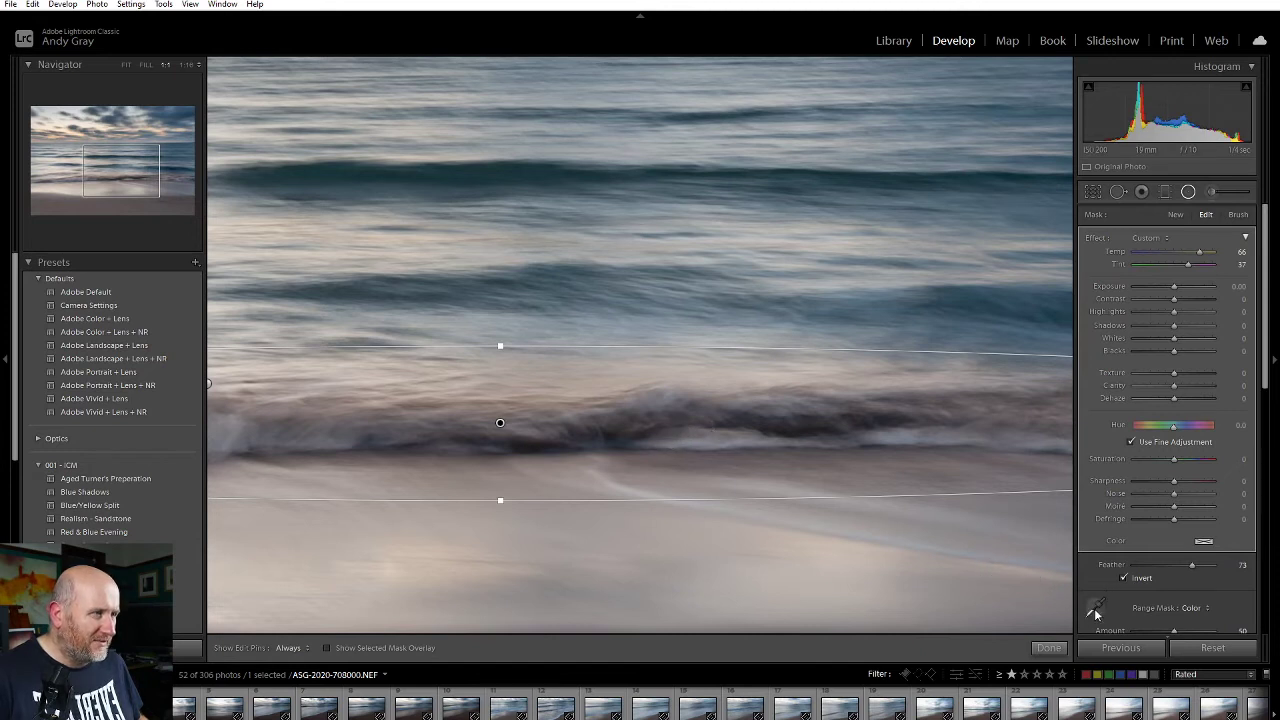
pyautogui.click(633, 483)
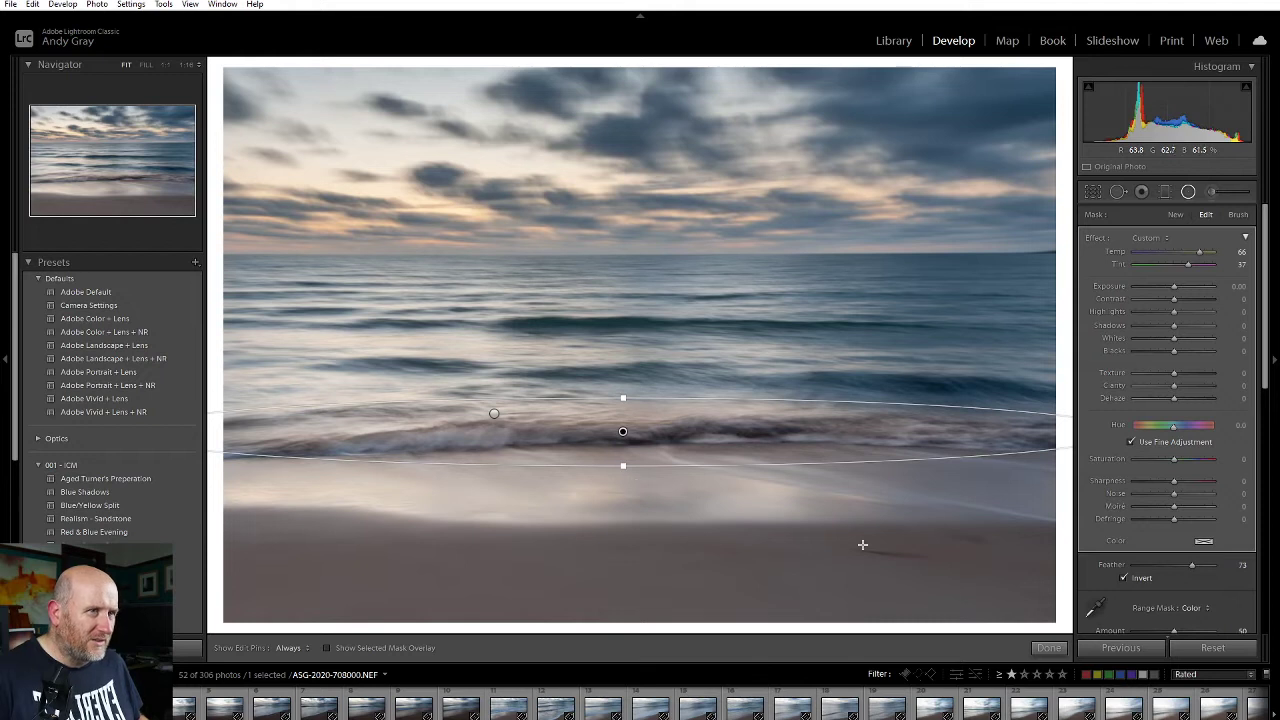
pyautogui.click(1049, 648)
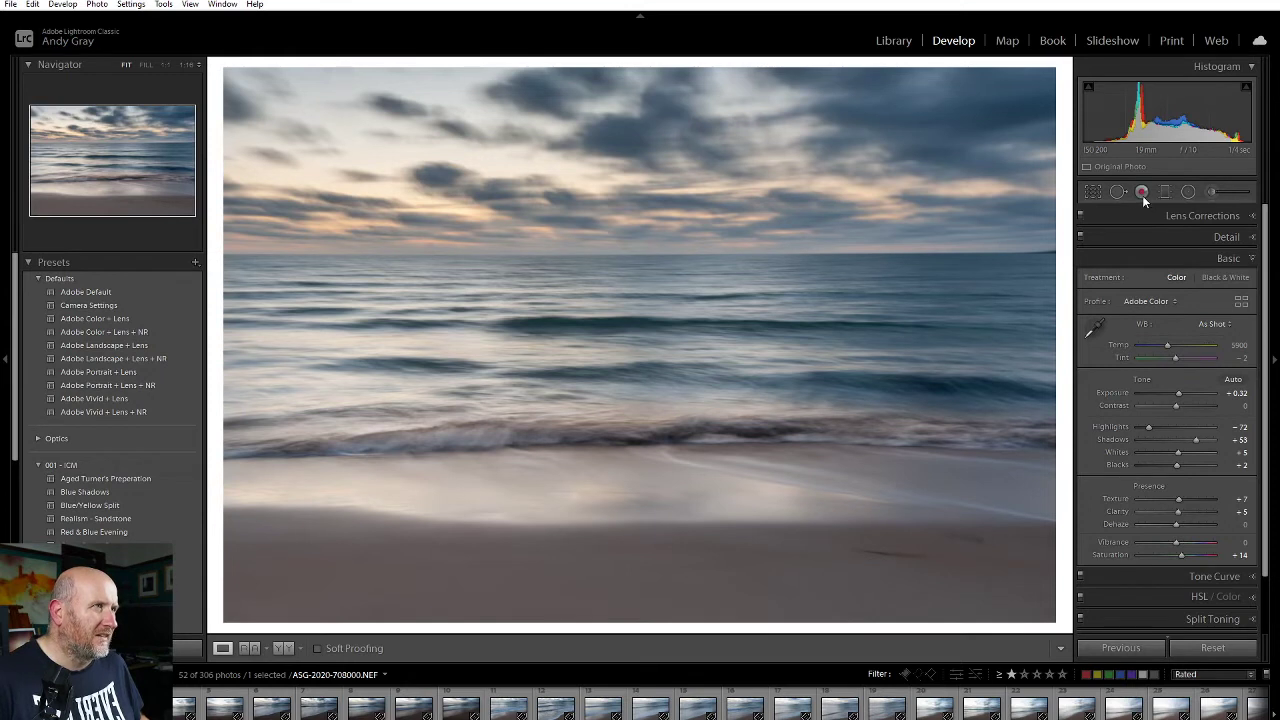
# Reopen the wave's radial filter and set Whites to 30, Clarity to 25, Texture to 18 and Temp to 45.
pyautogui.click(1187, 192)
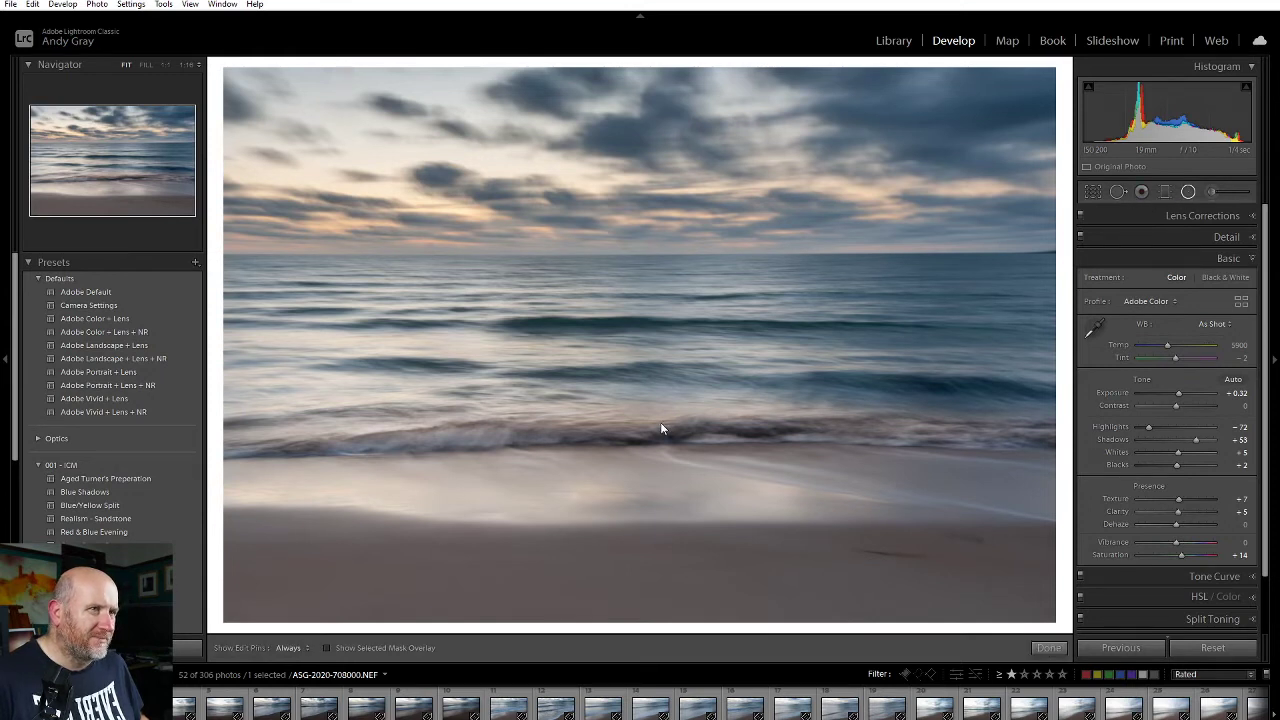
pyautogui.click(624, 430)
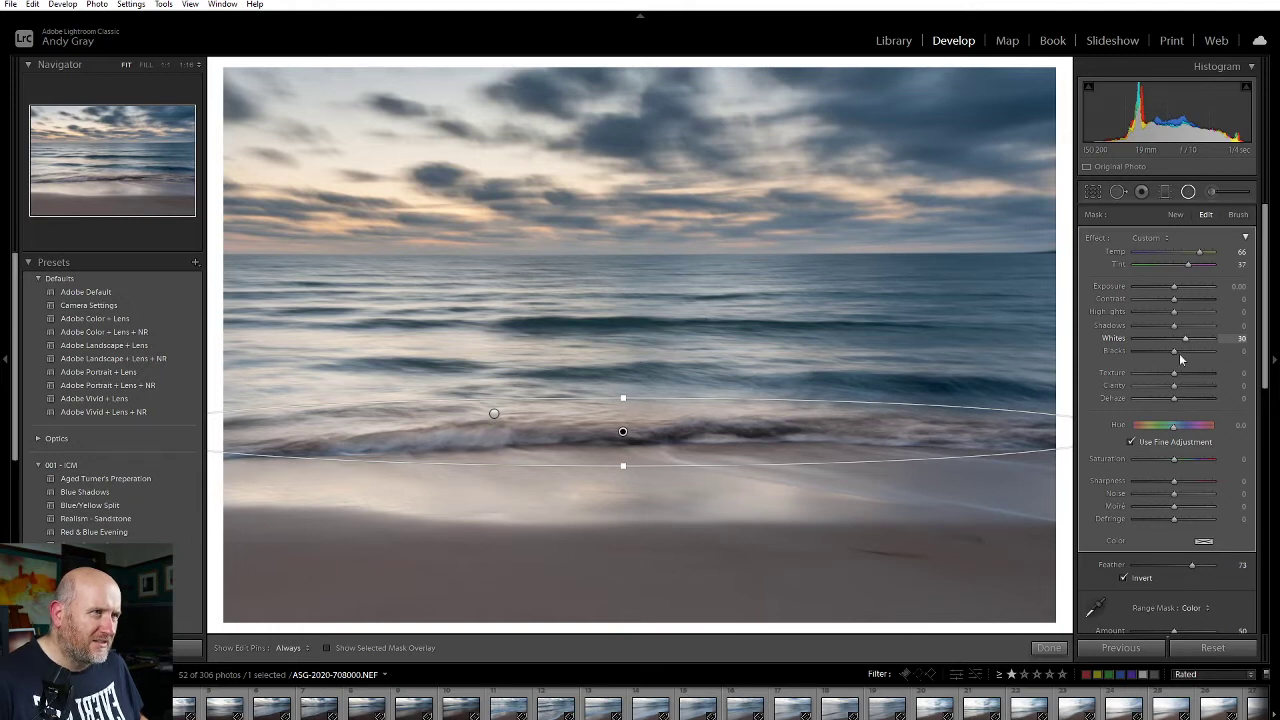
pyautogui.click(1184, 388)
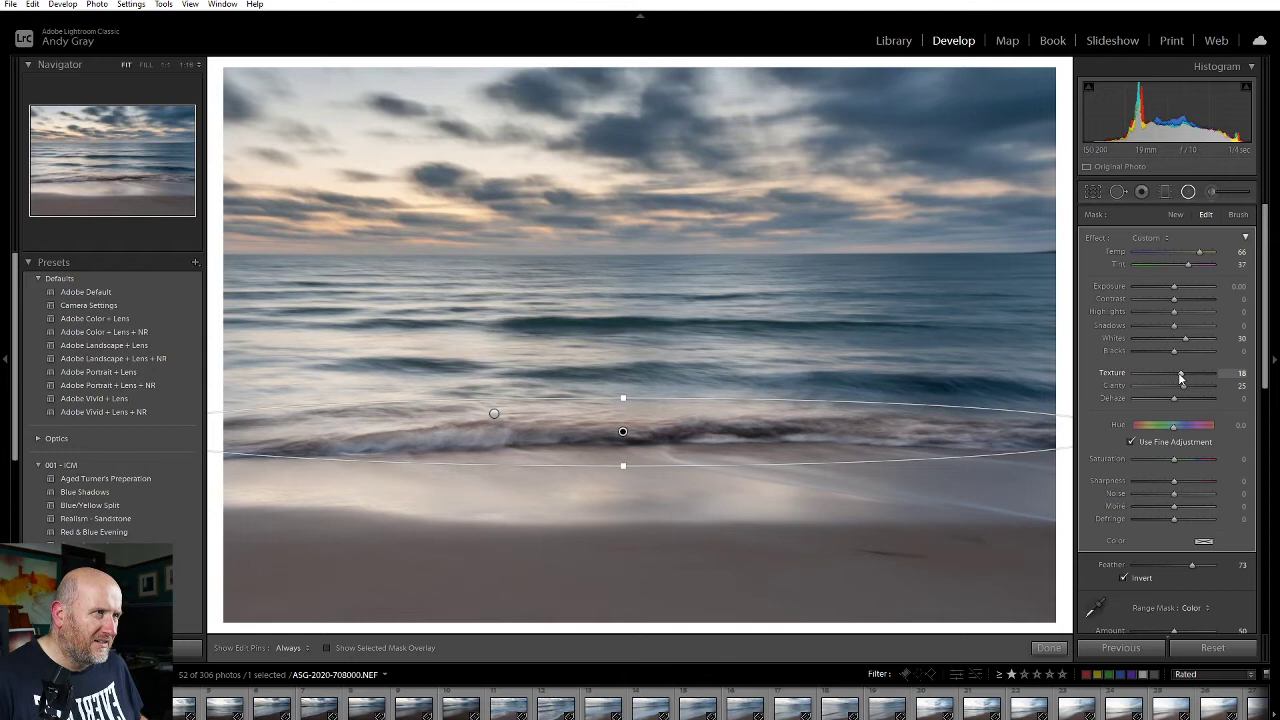
pyautogui.moveTo(1200, 251); pyautogui.dragTo(1191, 251)
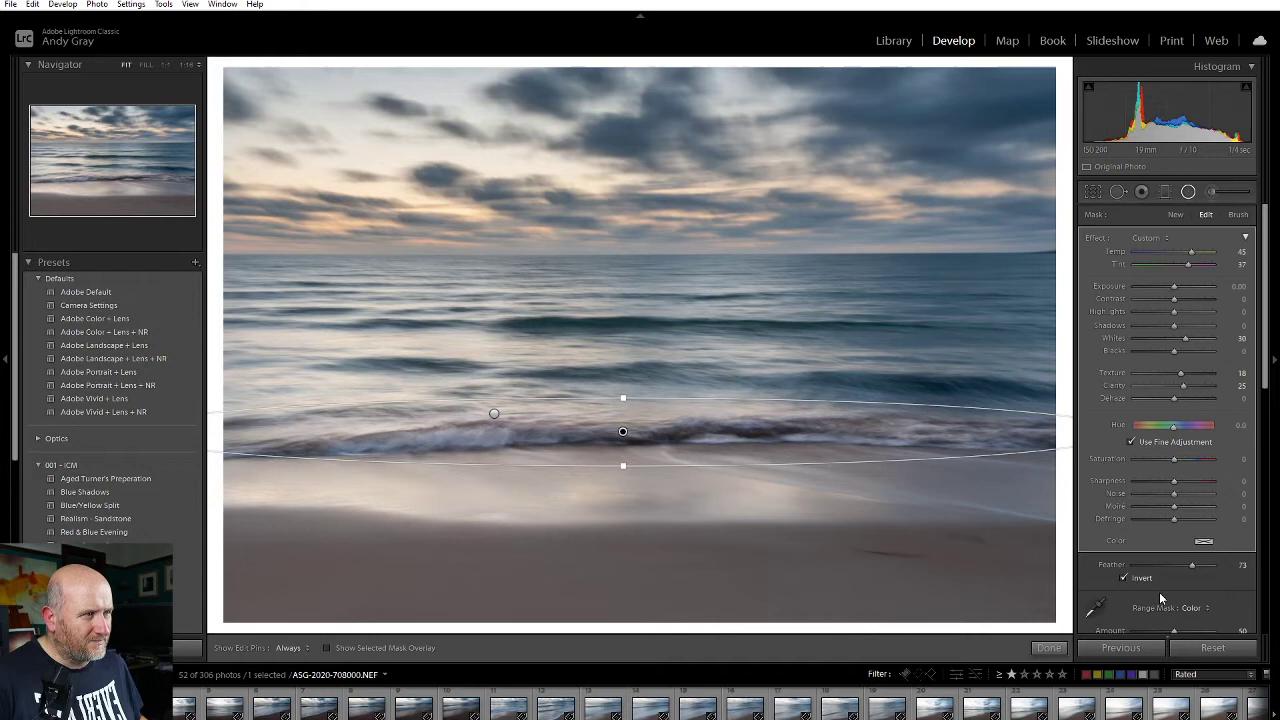
# Reduce the wave filter's Color range mask amount to 27 while checking the mask overlay, and finish the filter.
pyautogui.scroll(-3, 1160, 600)
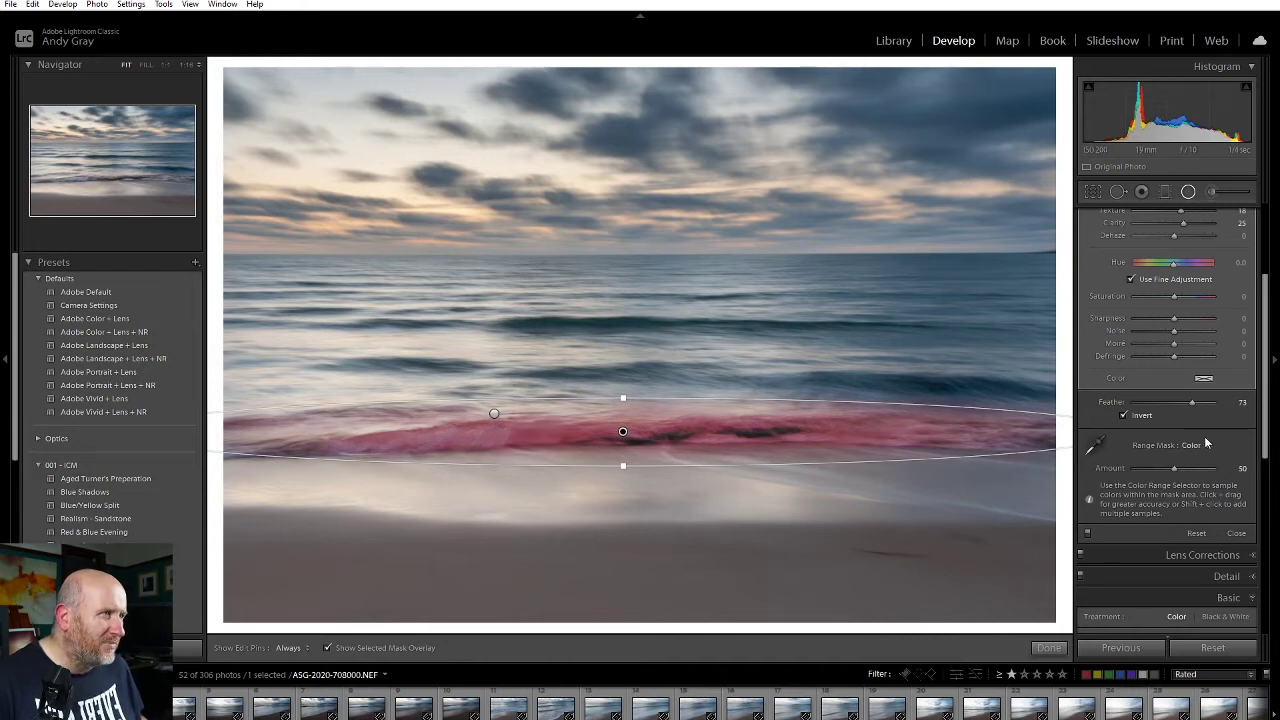
pyautogui.moveTo(1177, 474); pyautogui.dragTo(1146, 474)
pyautogui.moveTo(1146, 474); pyautogui.dragTo(1156, 474)
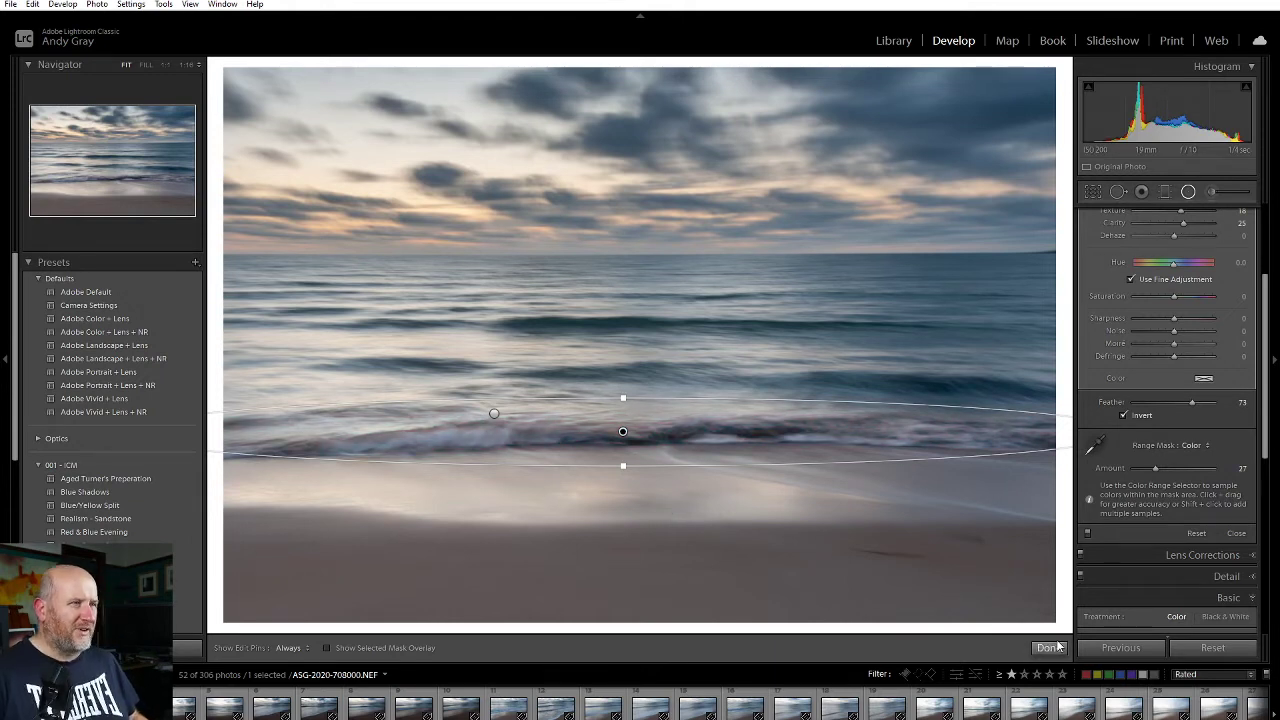
pyautogui.hotkey('ctrl', '1')
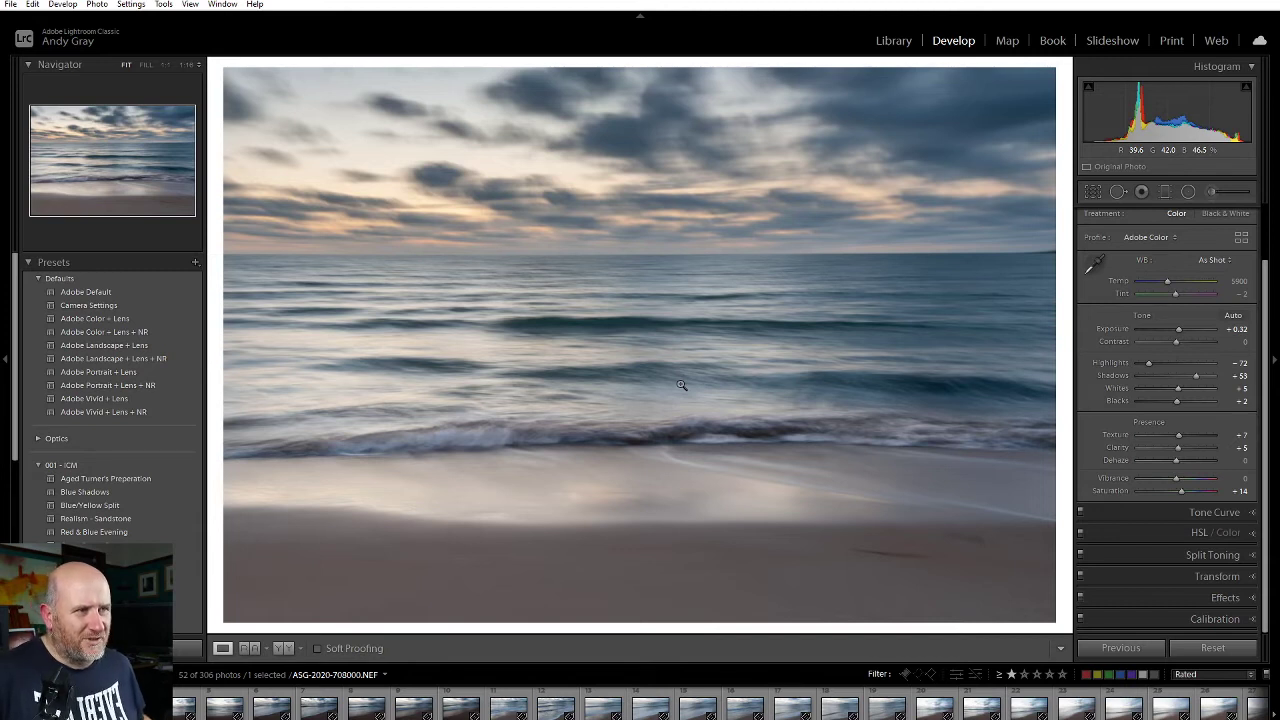
# Check the corrected wave along the shoreline at 1:1 and rate the photo two stars.
pyautogui.click(904, 414)
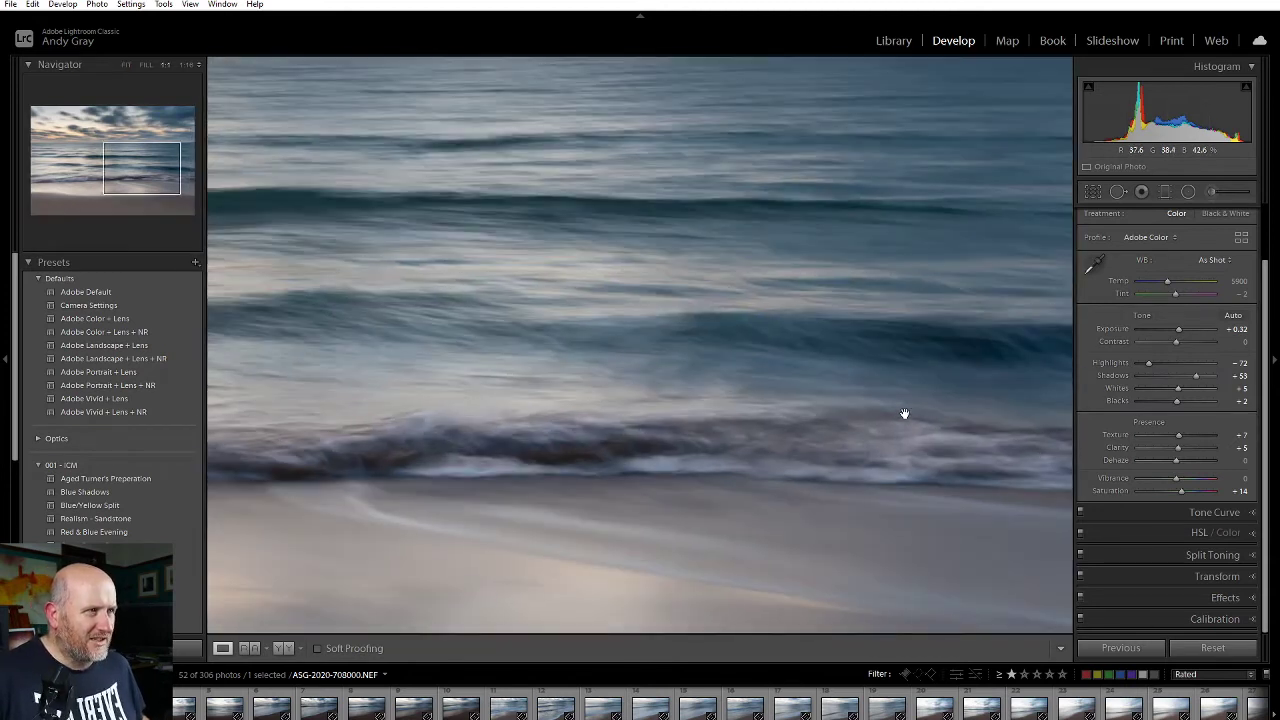
pyautogui.moveTo(384, 471); pyautogui.dragTo(686, 491)
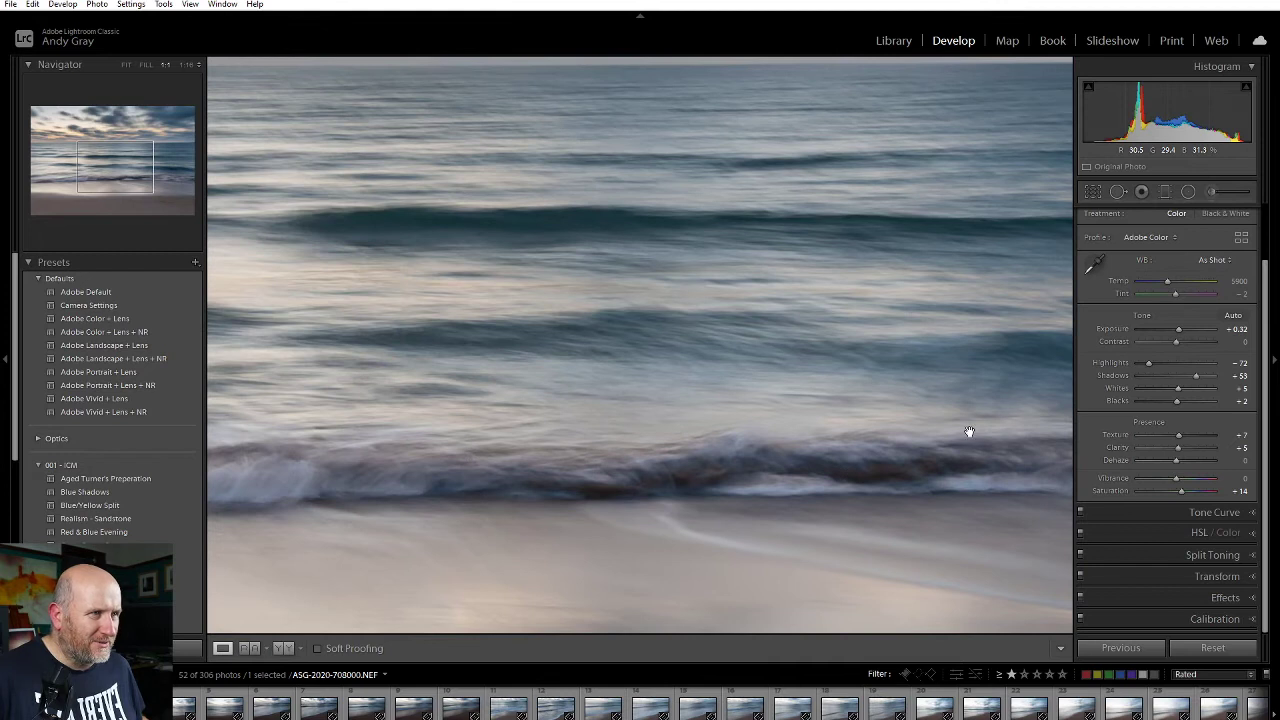
pyautogui.click(969, 431)
pyautogui.click(449, 443)
pyautogui.click(451, 445)
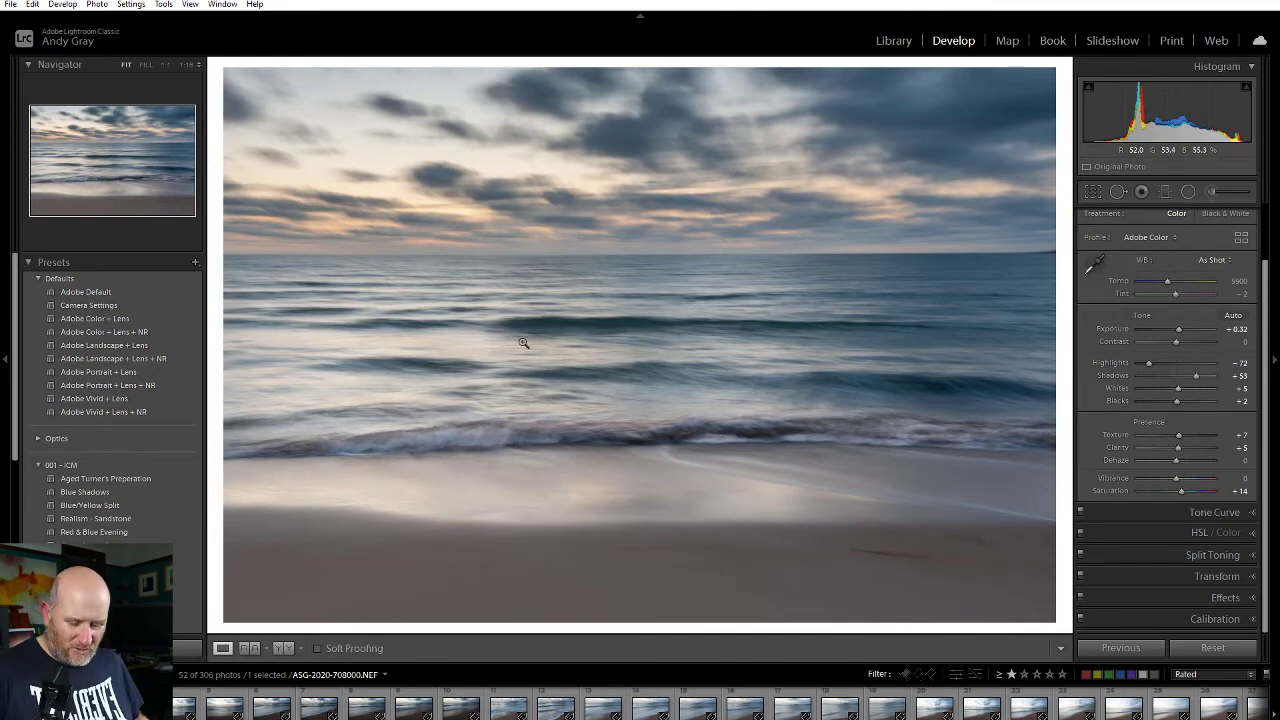
pyautogui.press('2')
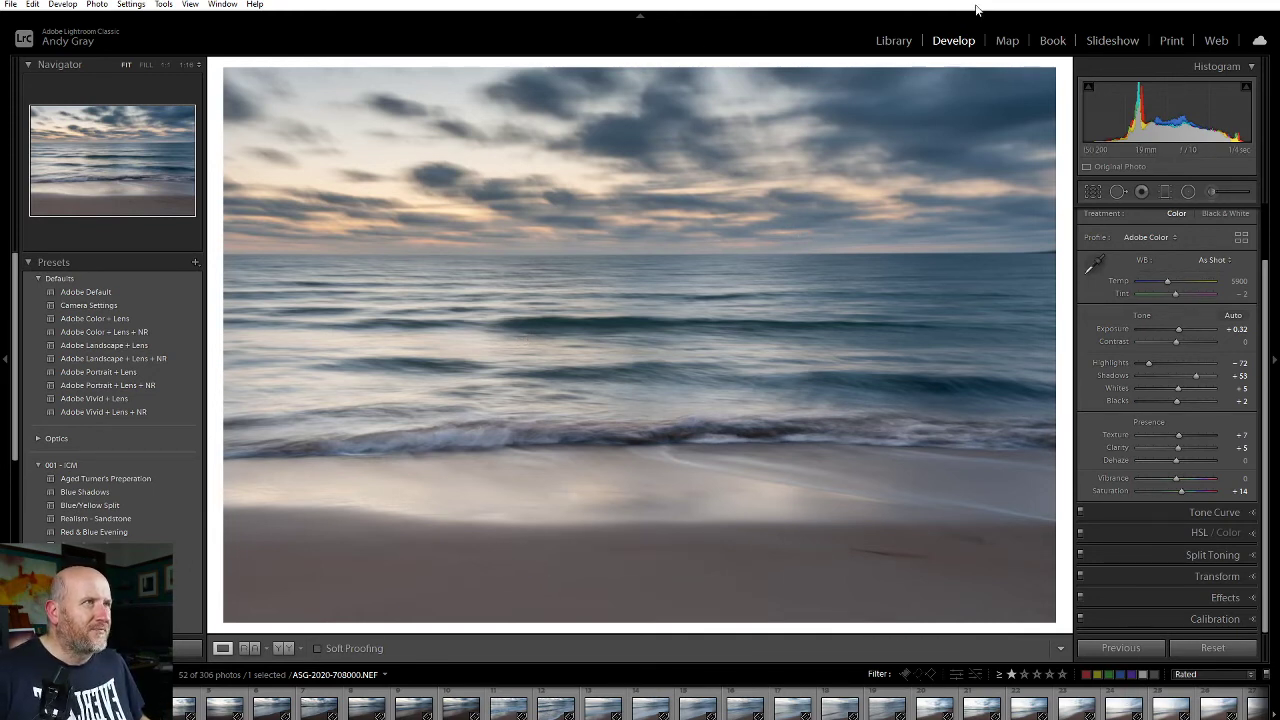
# Browse the following beach photos in the Library and open ASG-2020-708011.NEF for developing.
pyautogui.click(894, 40)
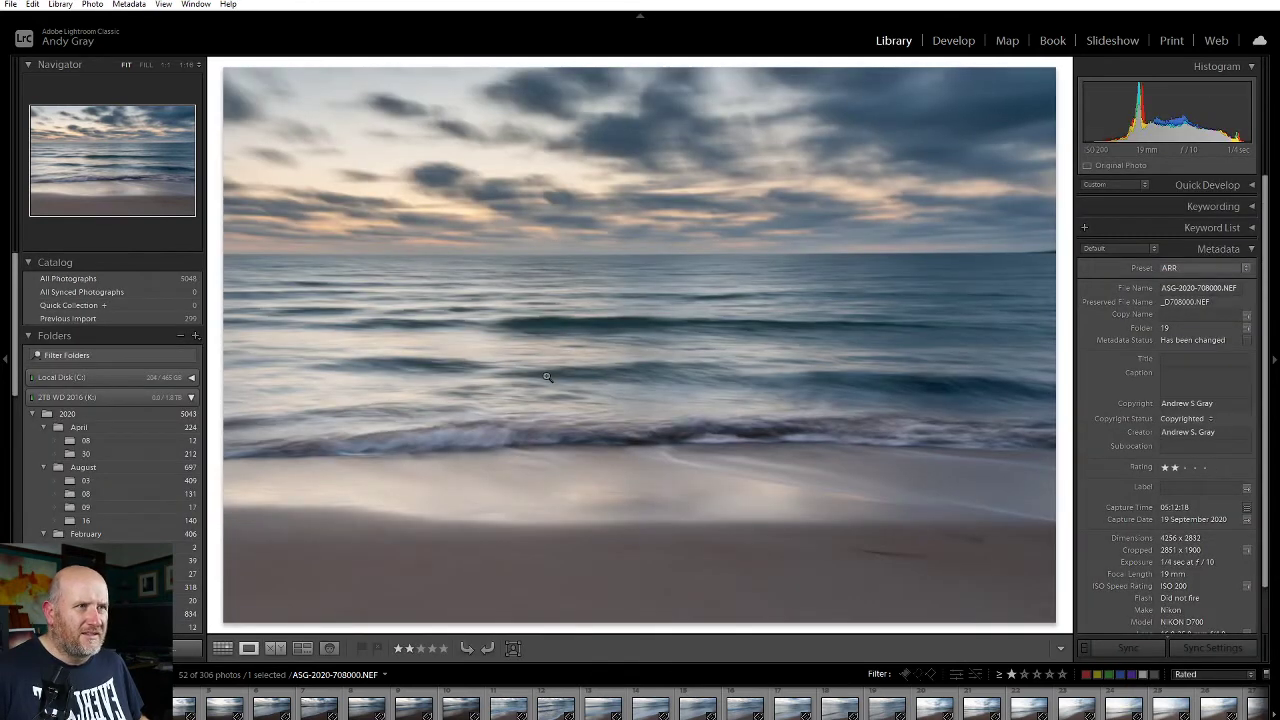
pyautogui.press('Right')
pyautogui.press('Right')
pyautogui.press('Left')
pyautogui.press('Right')
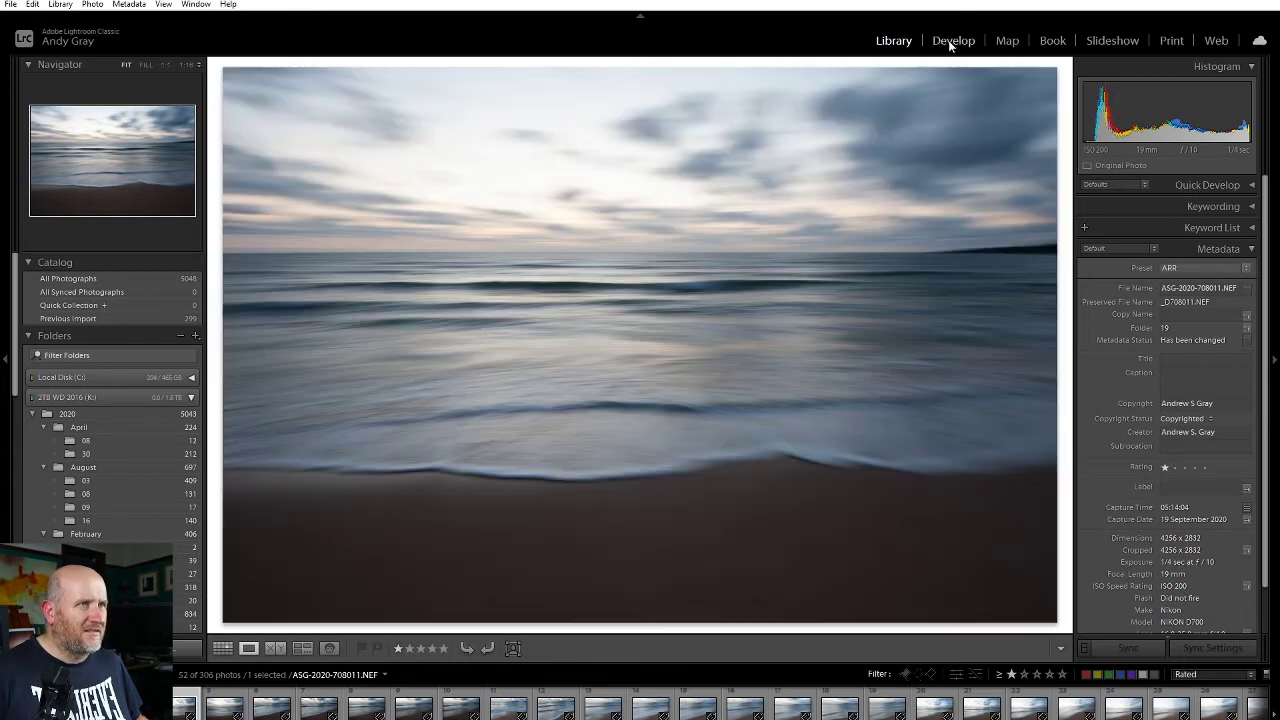
pyautogui.click(952, 41)
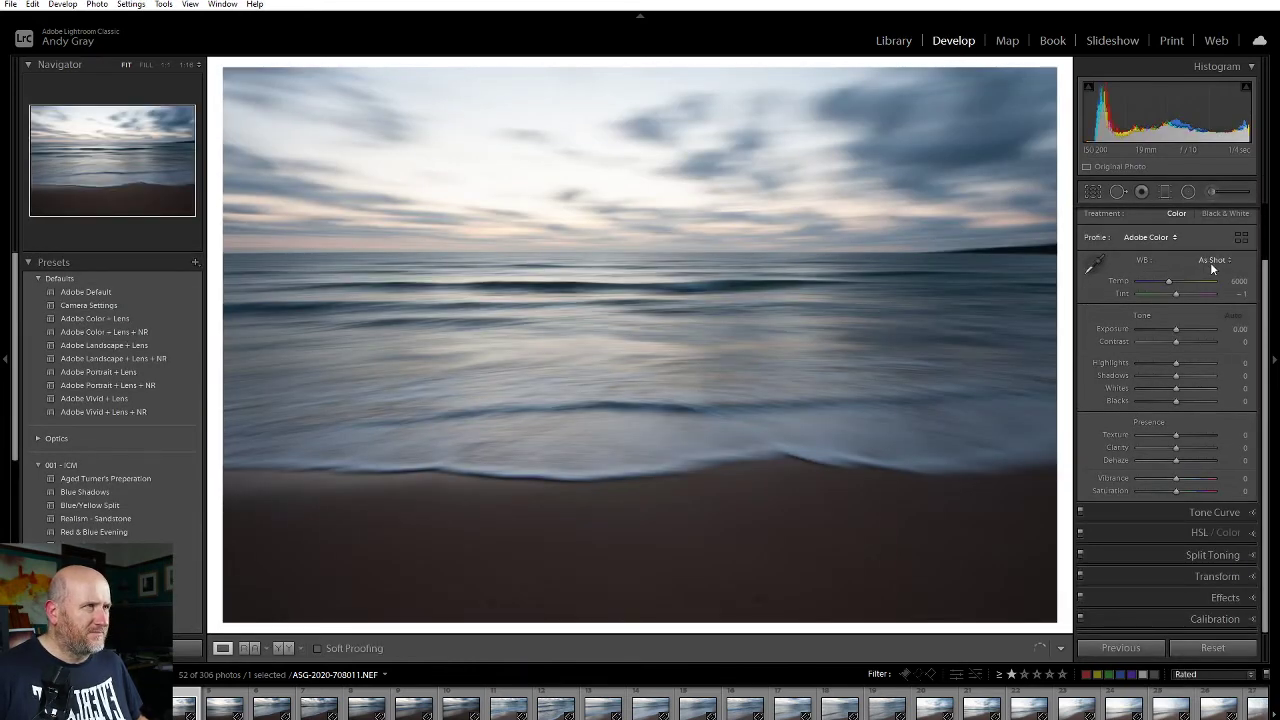
# Try the Auto and Daylight white balance presets on the photo.
pyautogui.click(1206, 261)
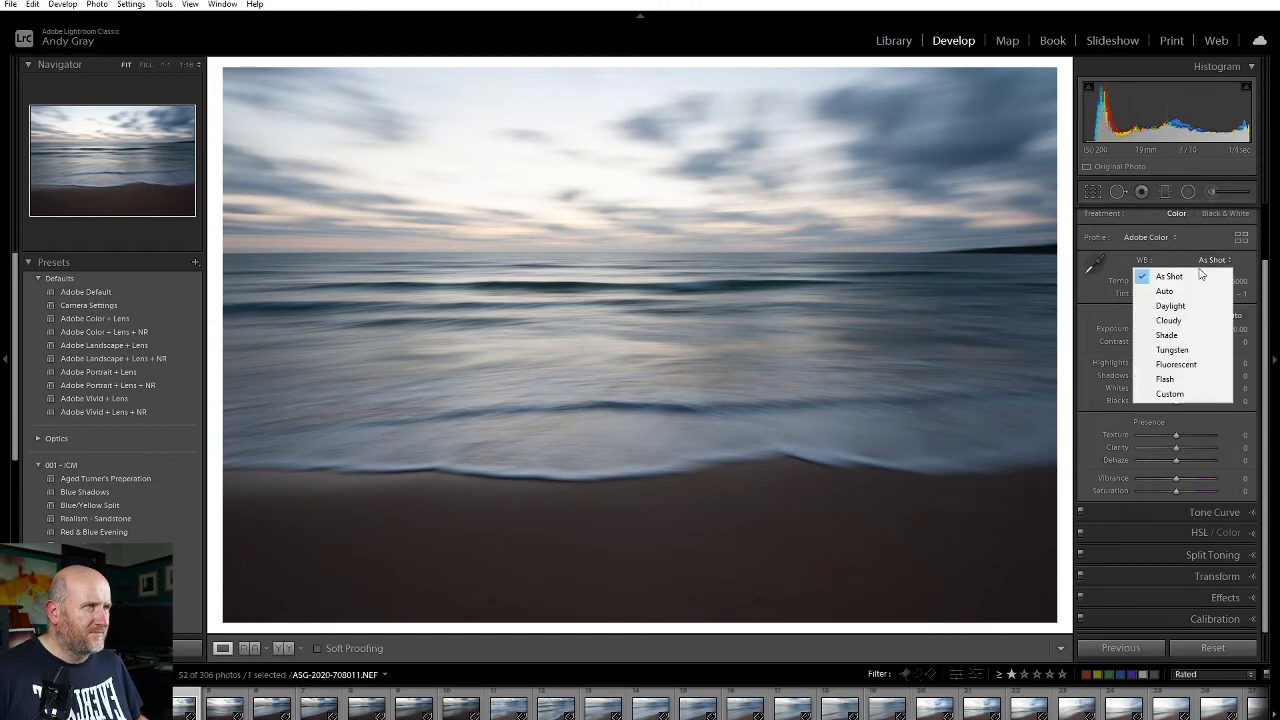
pyautogui.click(1190, 291)
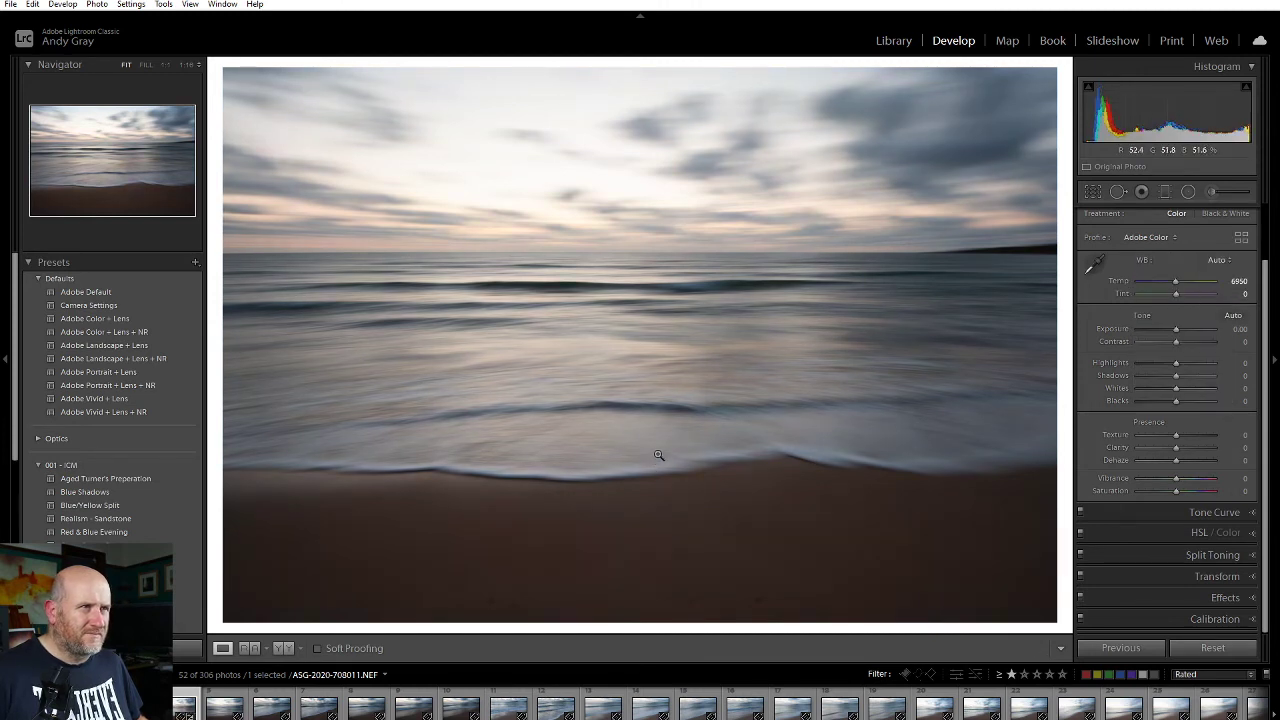
pyautogui.click(1216, 260)
pyautogui.click(1191, 303)
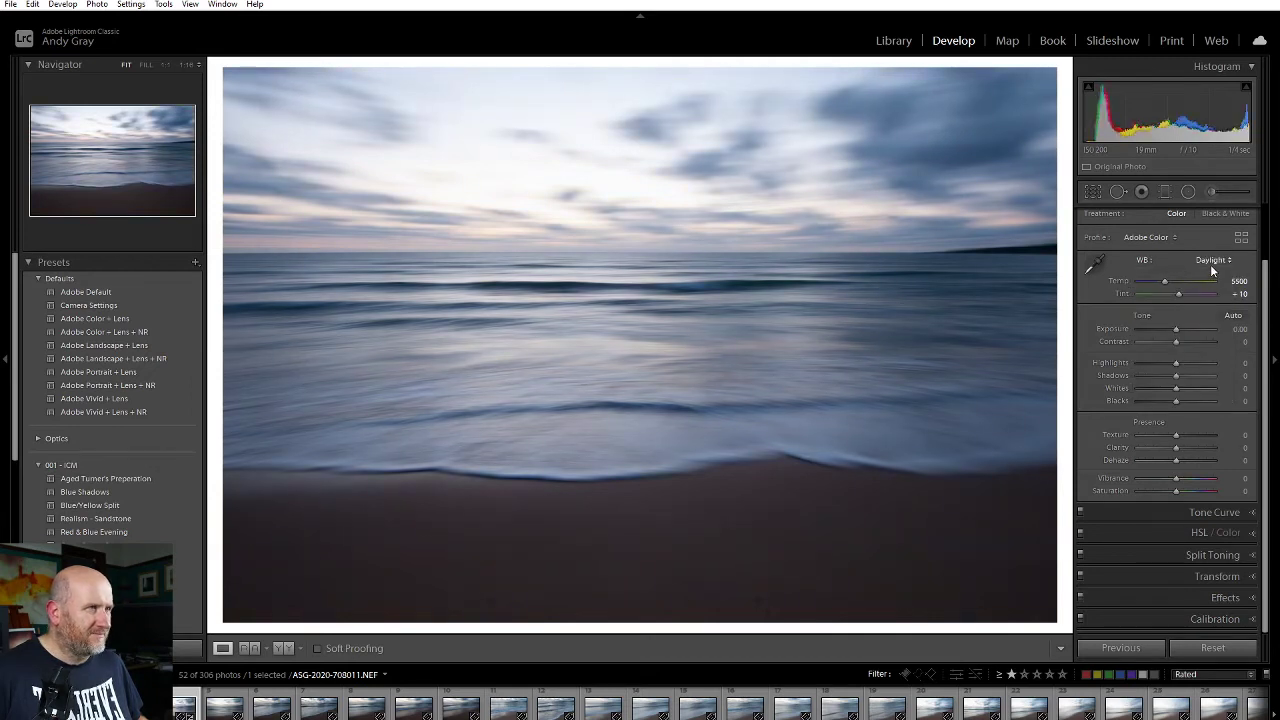
# Set the white balance by sampling the foam edge at the shoreline, lower Highlights to -100 and leave Whites at 0.
pyautogui.click(1095, 263)
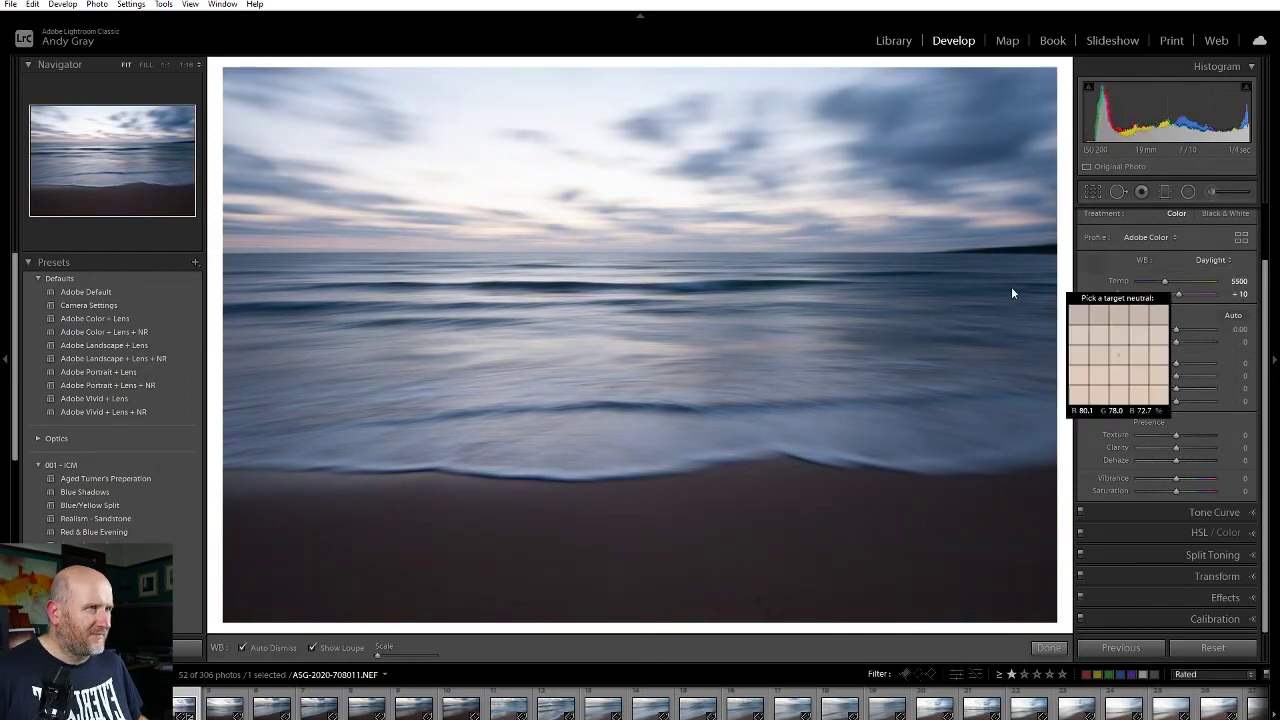
pyautogui.click(552, 470)
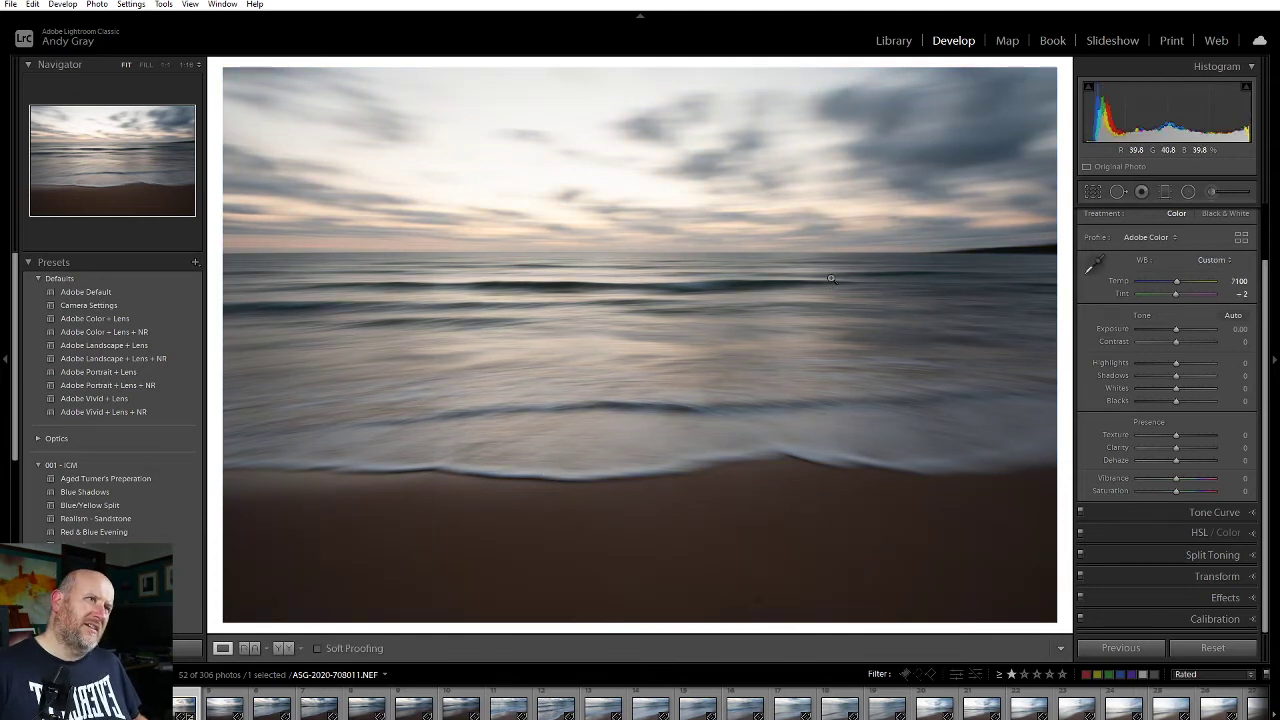
pyautogui.moveTo(1165, 360); pyautogui.dragTo(1024, 372)
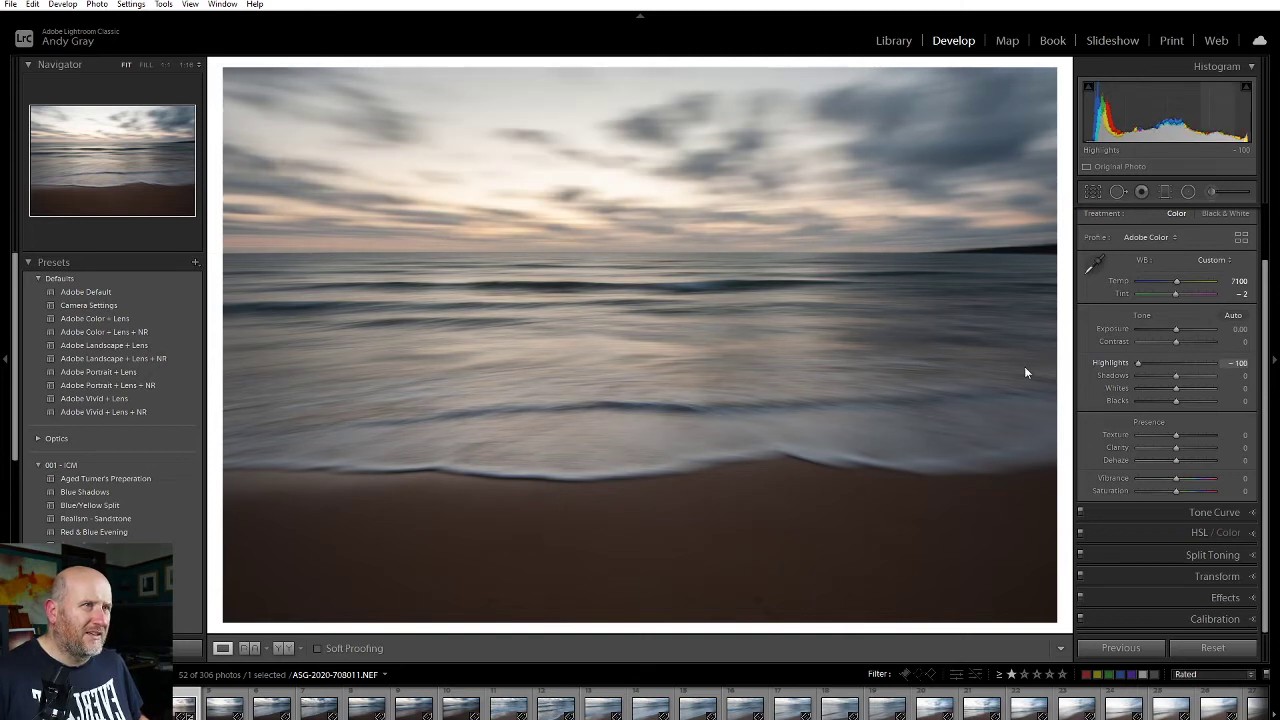
pyautogui.moveTo(1175, 388); pyautogui.dragTo(1199, 393)
pyautogui.doubleClick(1199, 393)
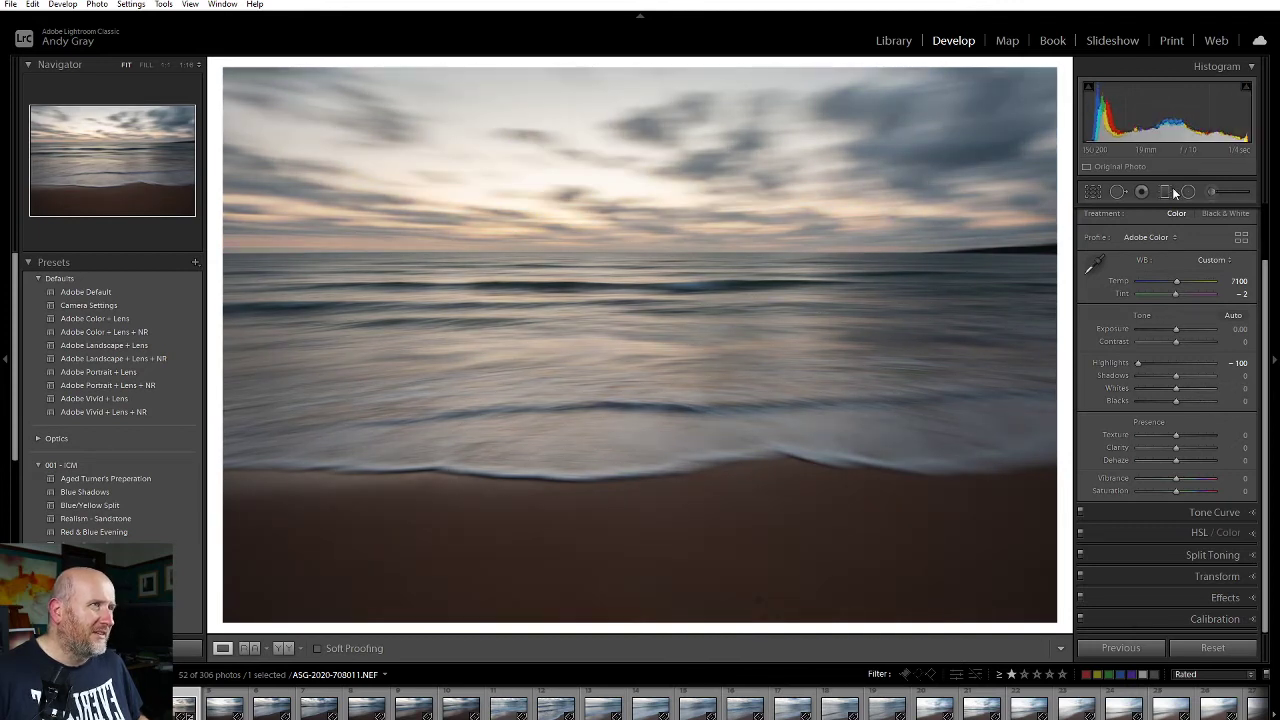
# Draw a graduated filter upward from the foreshore across the sea with Exposure 0.51 and set its Whites to 45.
pyautogui.click(1163, 191)
pyautogui.moveTo(610, 438); pyautogui.dragTo(606, 267)
pyautogui.moveTo(607, 354); pyautogui.dragTo(596, 289)
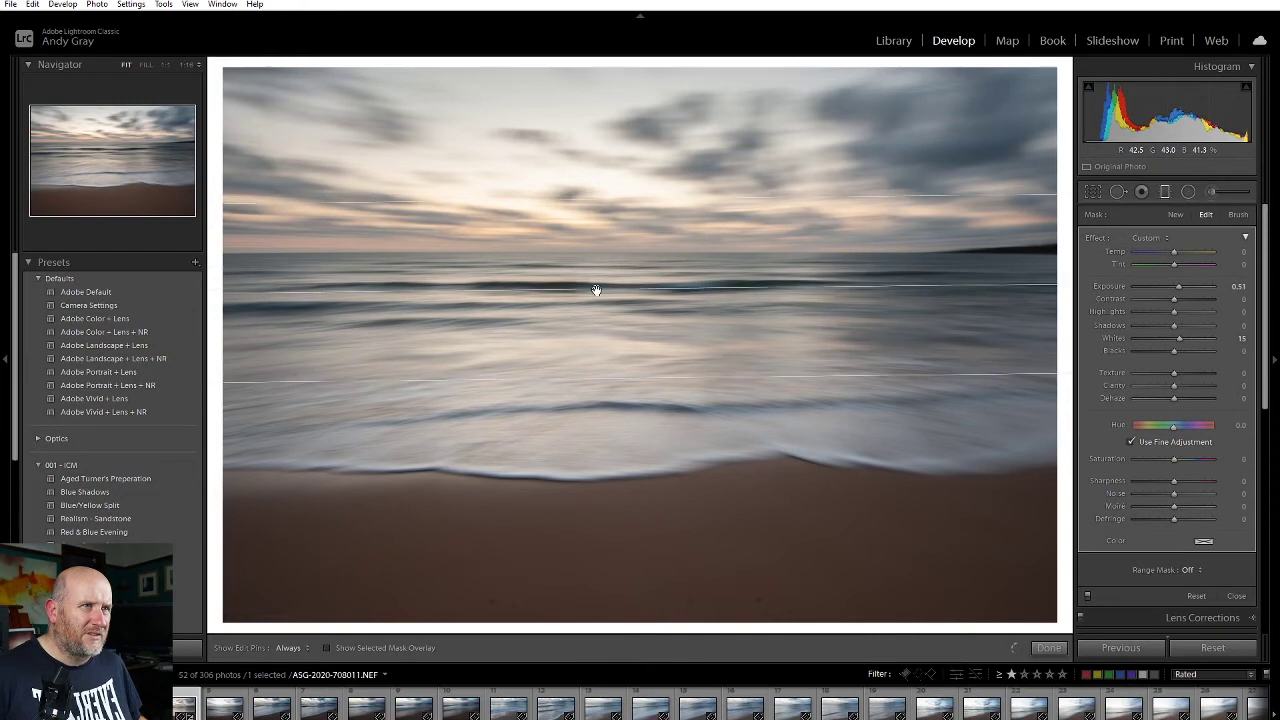
pyautogui.moveTo(1180, 338); pyautogui.dragTo(1194, 346)
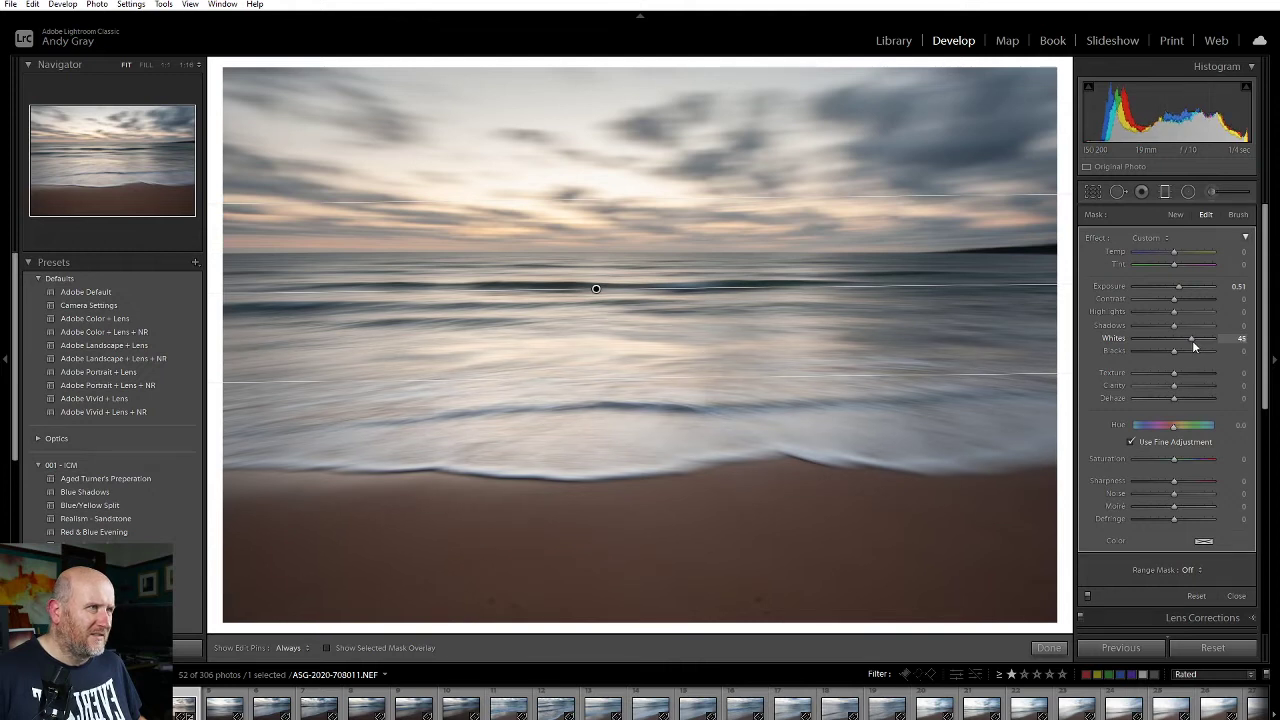
# Add a second graduated filter from the sky down over the horizon, reset its sliders, set Exposure to -0.51 and level it.
pyautogui.moveTo(1177, 298)
pyautogui.mouseDown()
pyautogui.moveTo(1189, 304)
pyautogui.moveTo(1154, 300)
pyautogui.moveTo(1168, 308)
pyautogui.mouseUp()
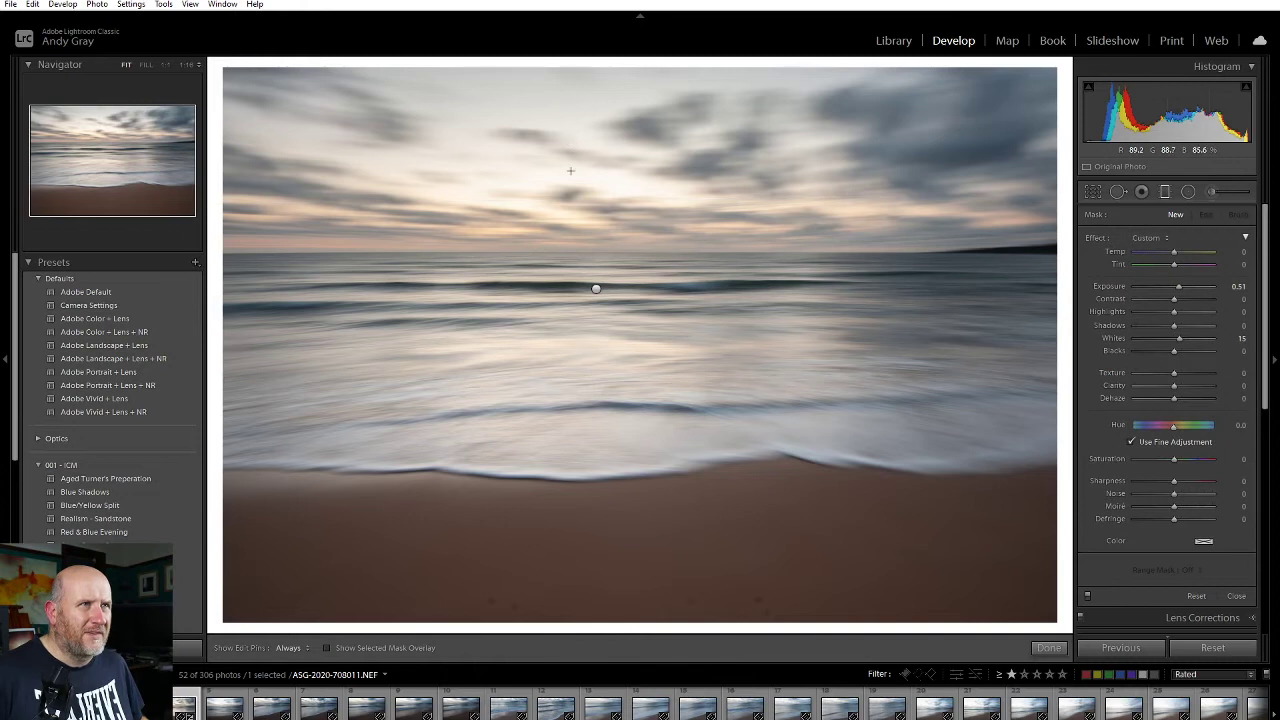
pyautogui.moveTo(567, 144); pyautogui.dragTo(571, 290)
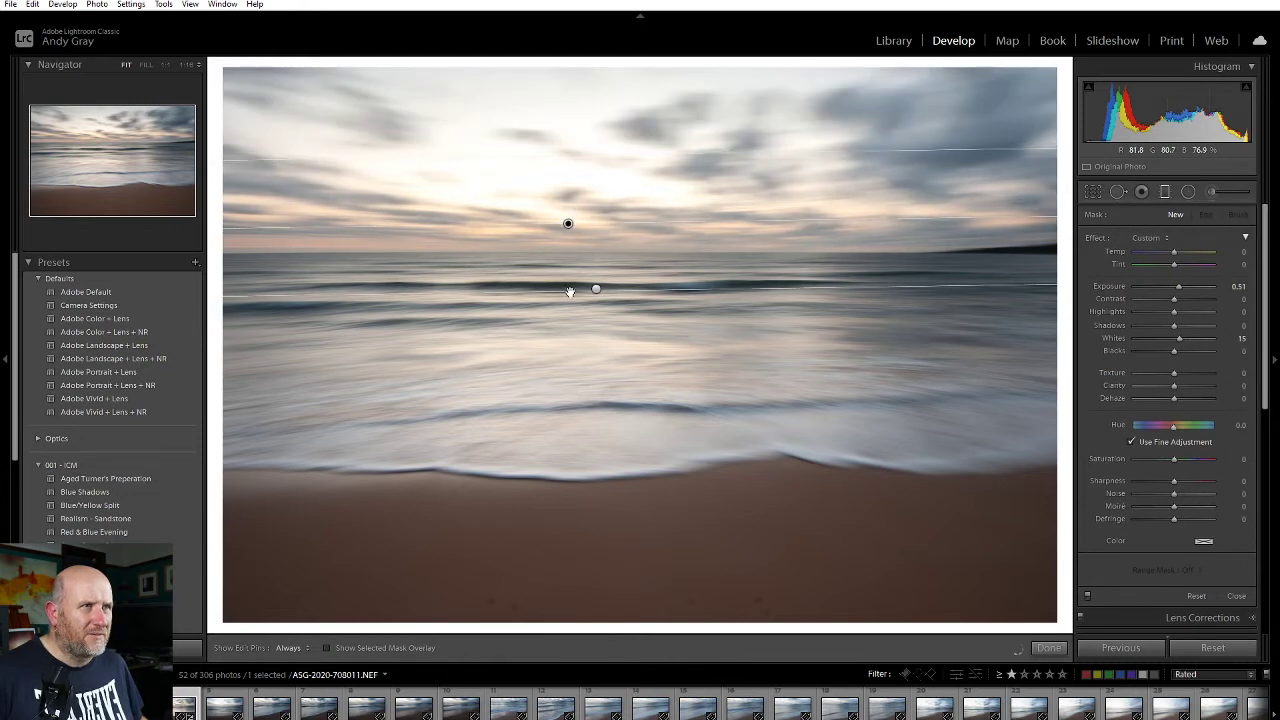
pyautogui.doubleClick(1103, 238)
pyautogui.moveTo(1173, 285); pyautogui.dragTo(1168, 295)
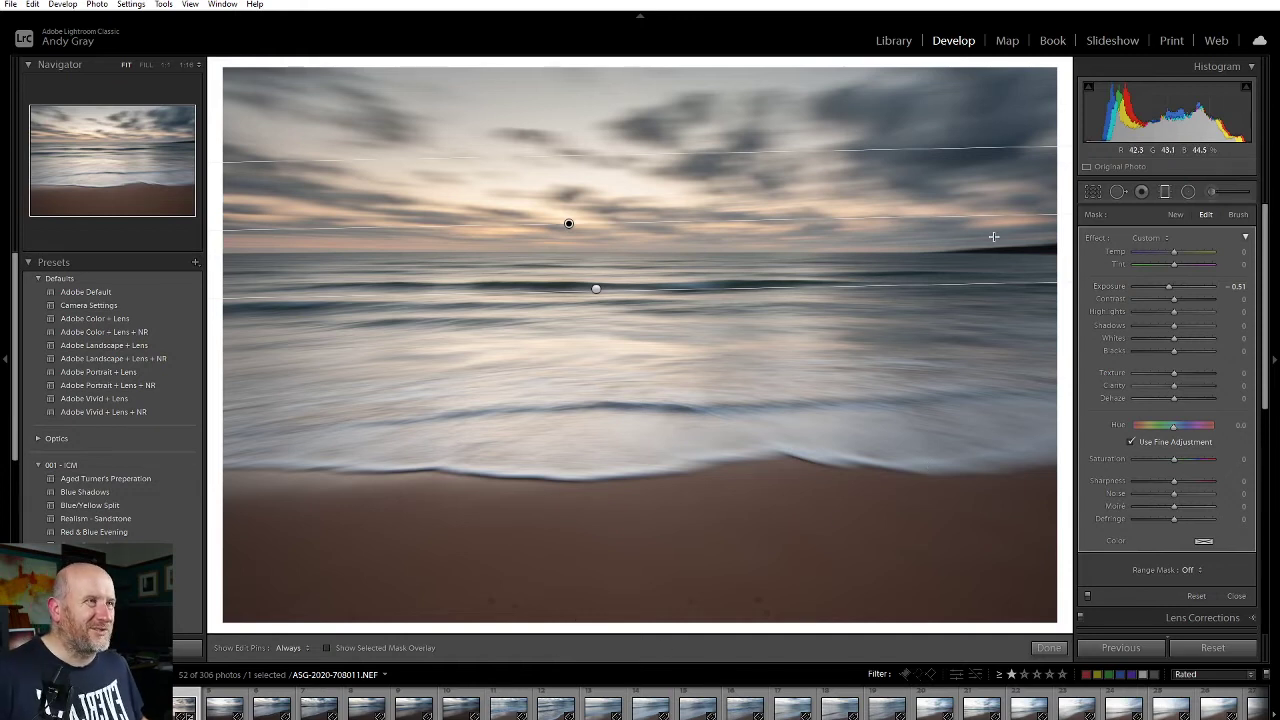
pyautogui.moveTo(995, 232); pyautogui.dragTo(1002, 222)
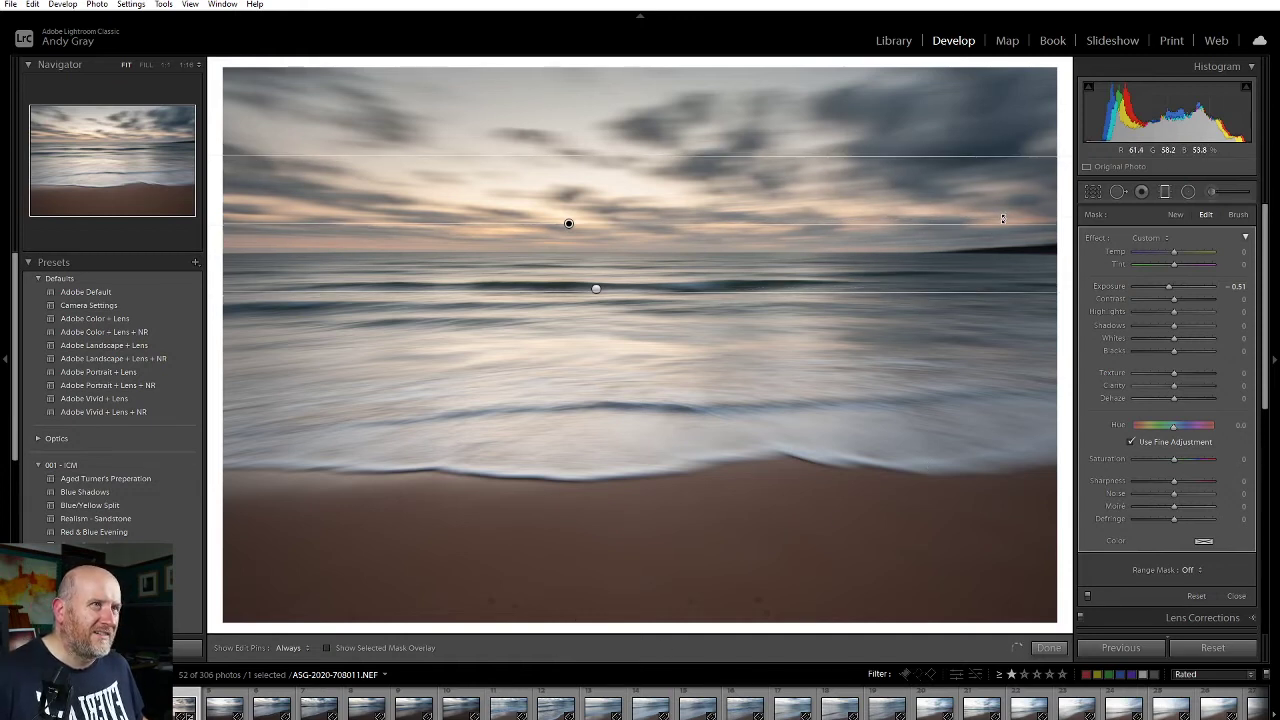
pyautogui.click(1049, 648)
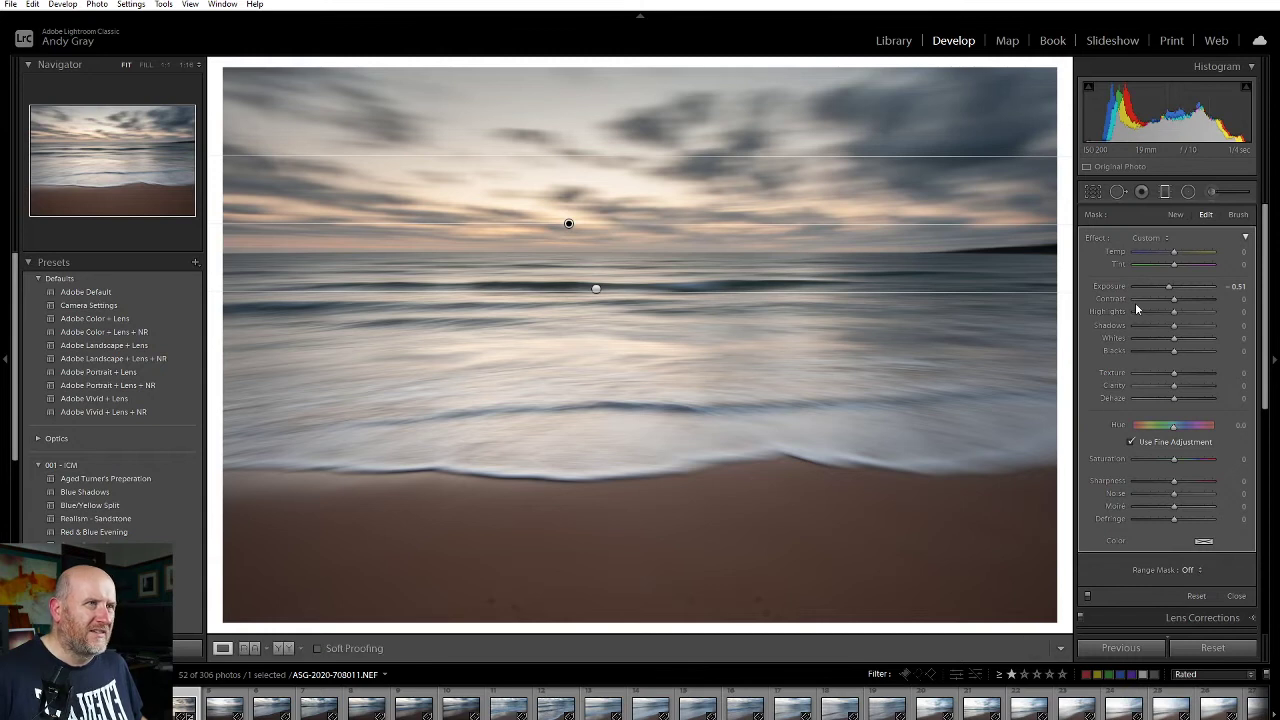
pyautogui.press('m')
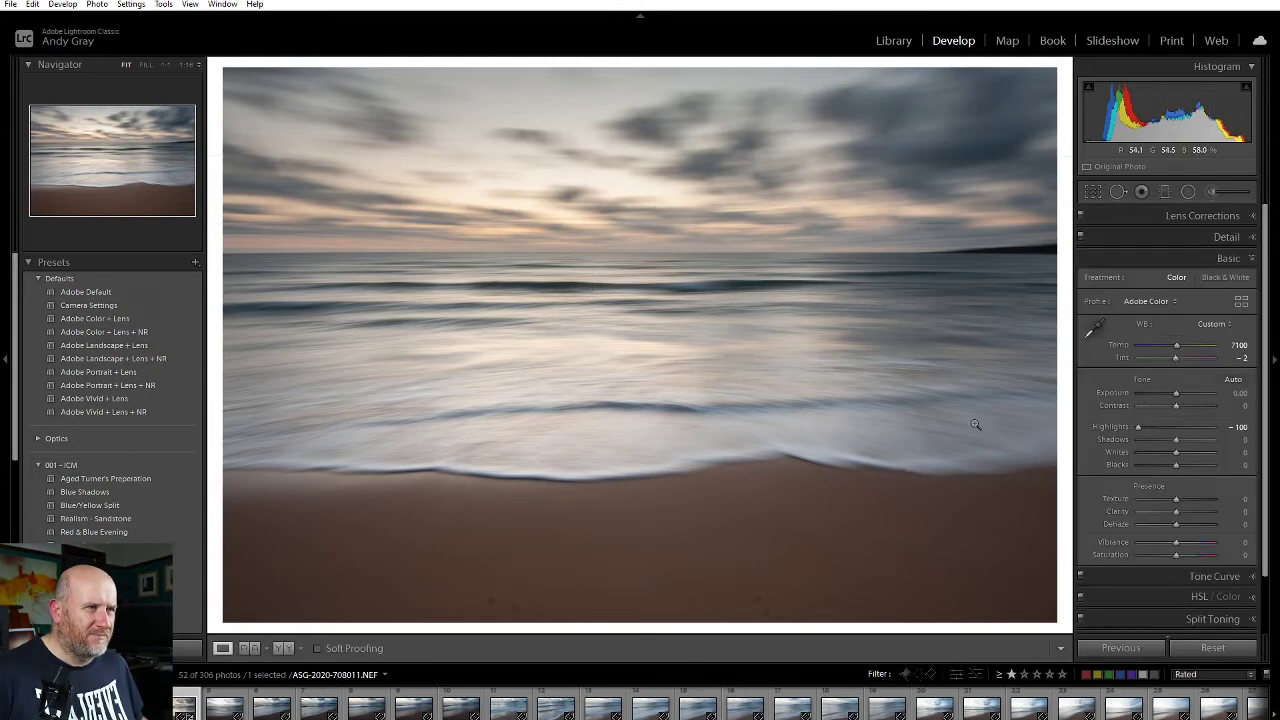
# Heal the dust spots in the sand using Spot Removal with Visualize Spots and a brush size of 68.
pyautogui.click(1118, 192)
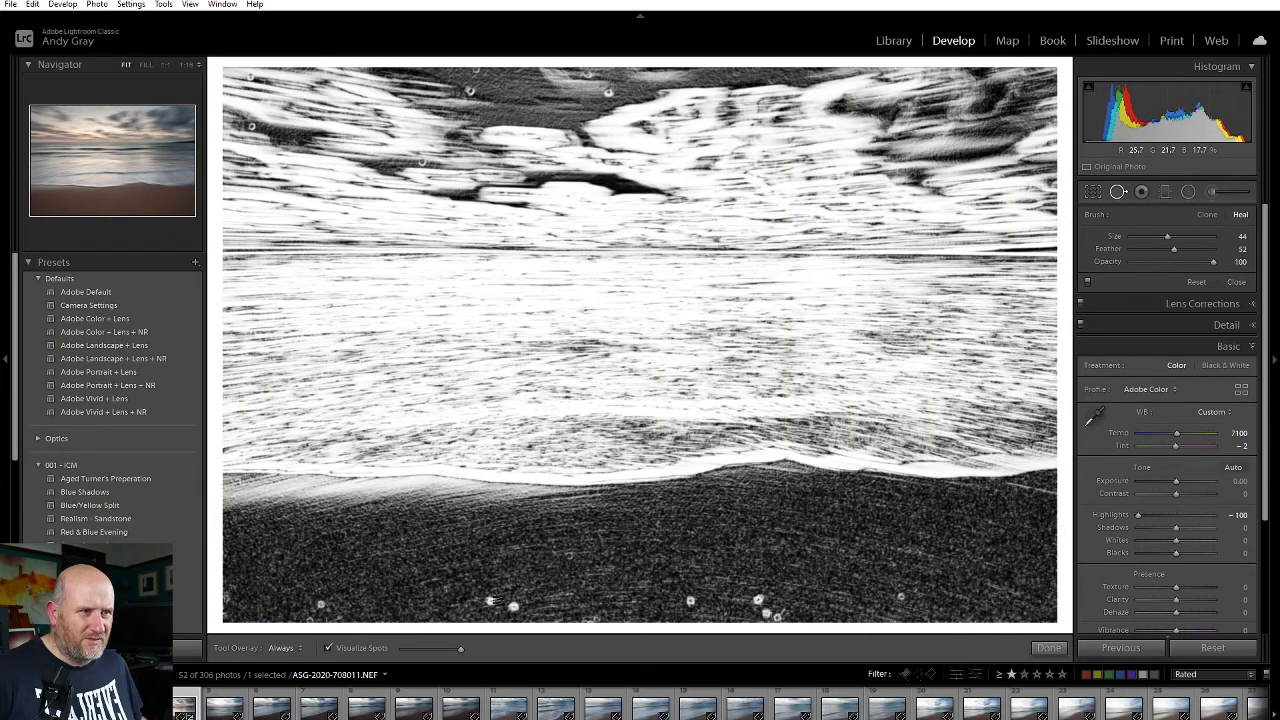
pyautogui.scroll(5, 490, 601)
pyautogui.click(513, 607)
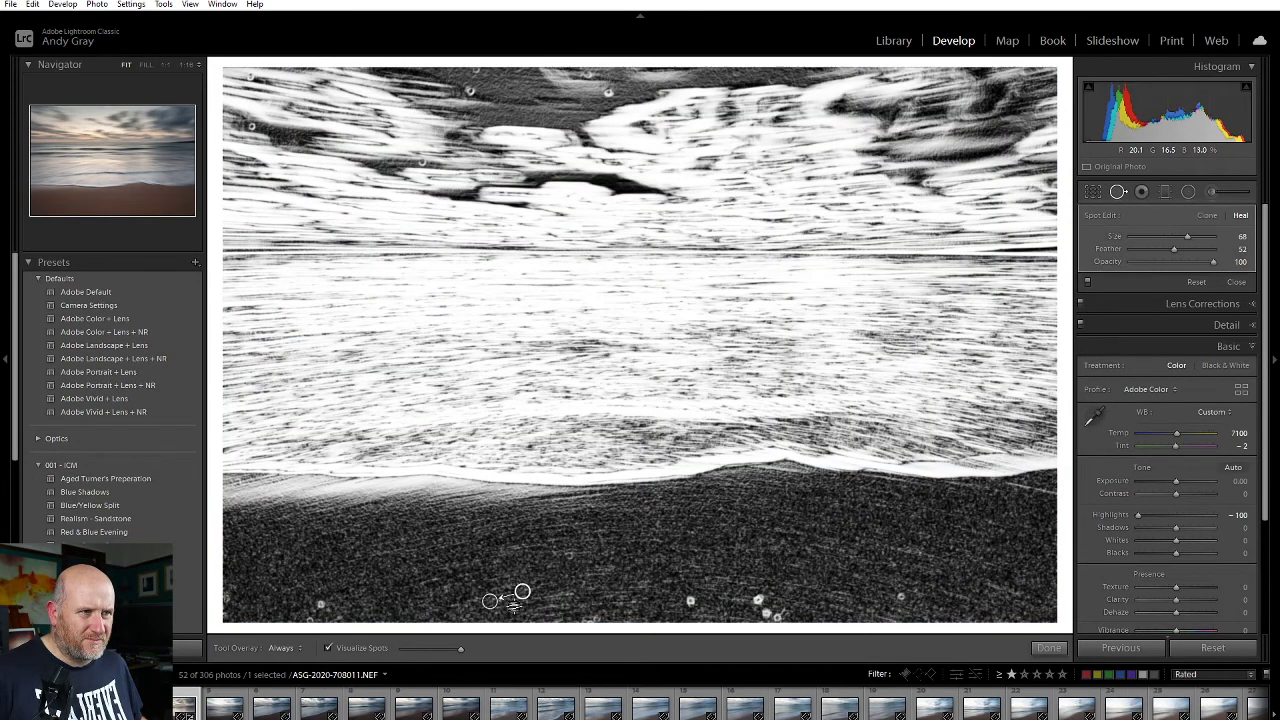
pyautogui.click(320, 602)
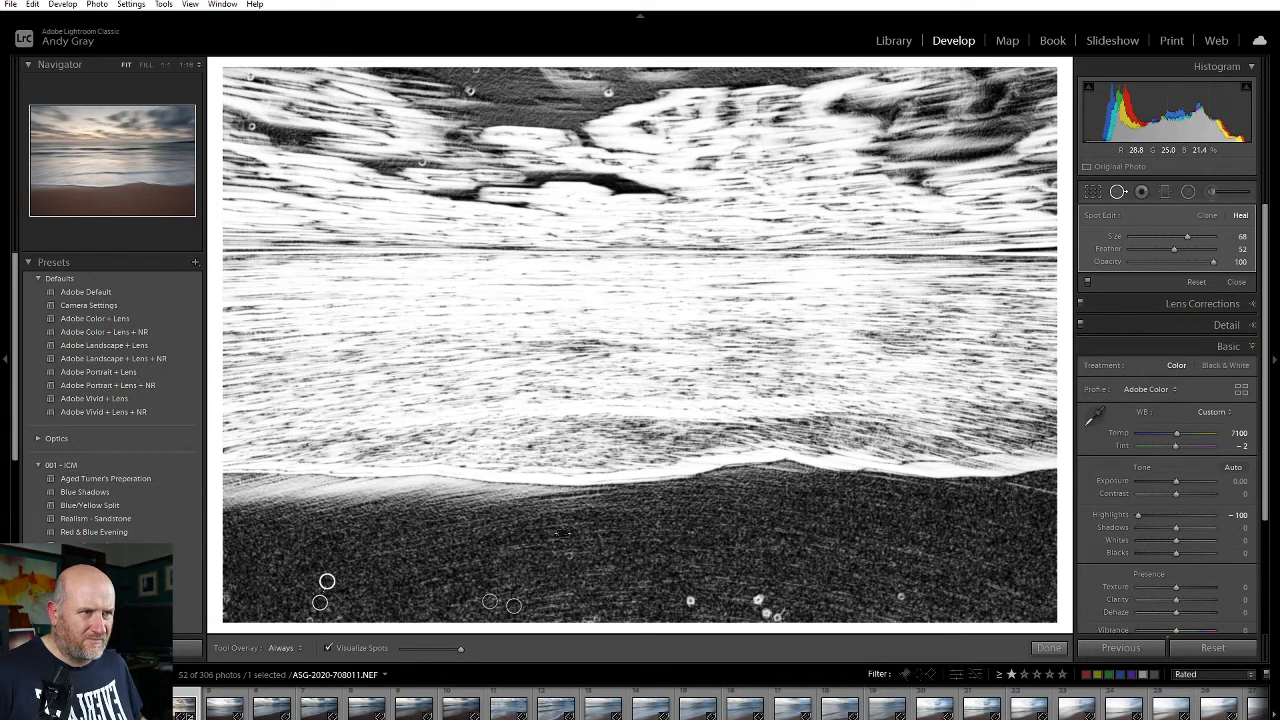
pyautogui.click(569, 553)
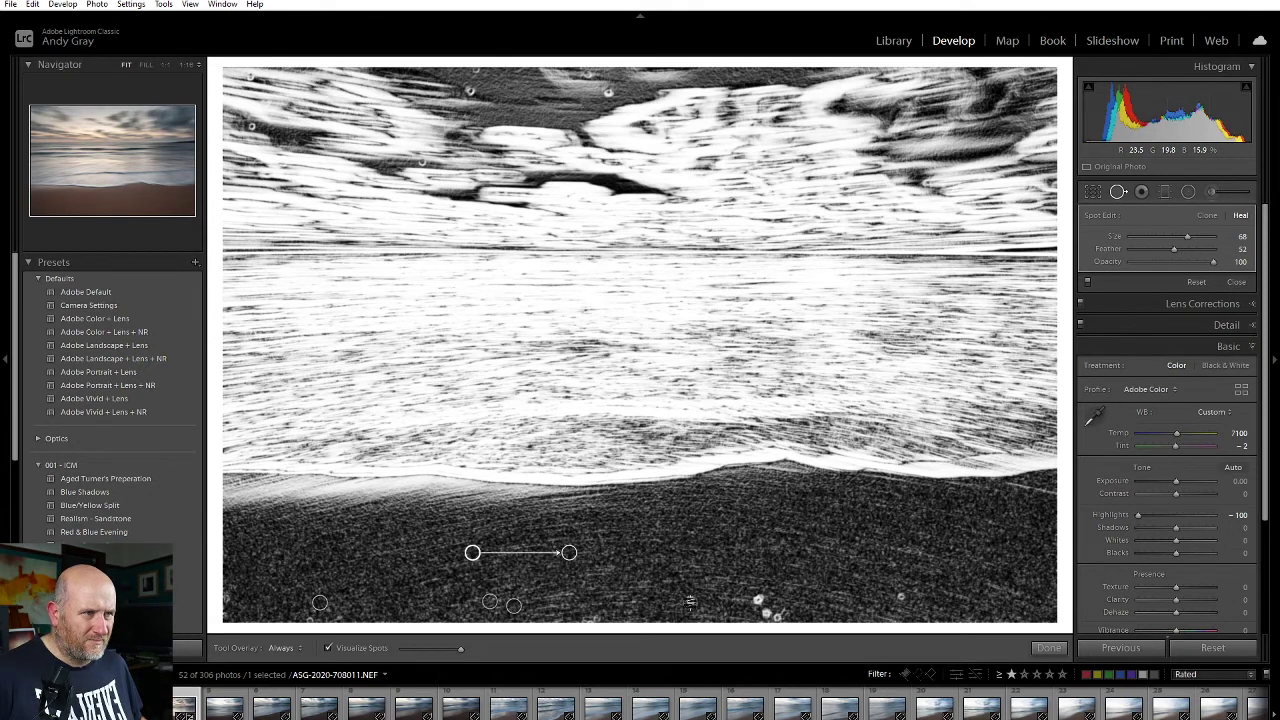
pyautogui.click(674, 608)
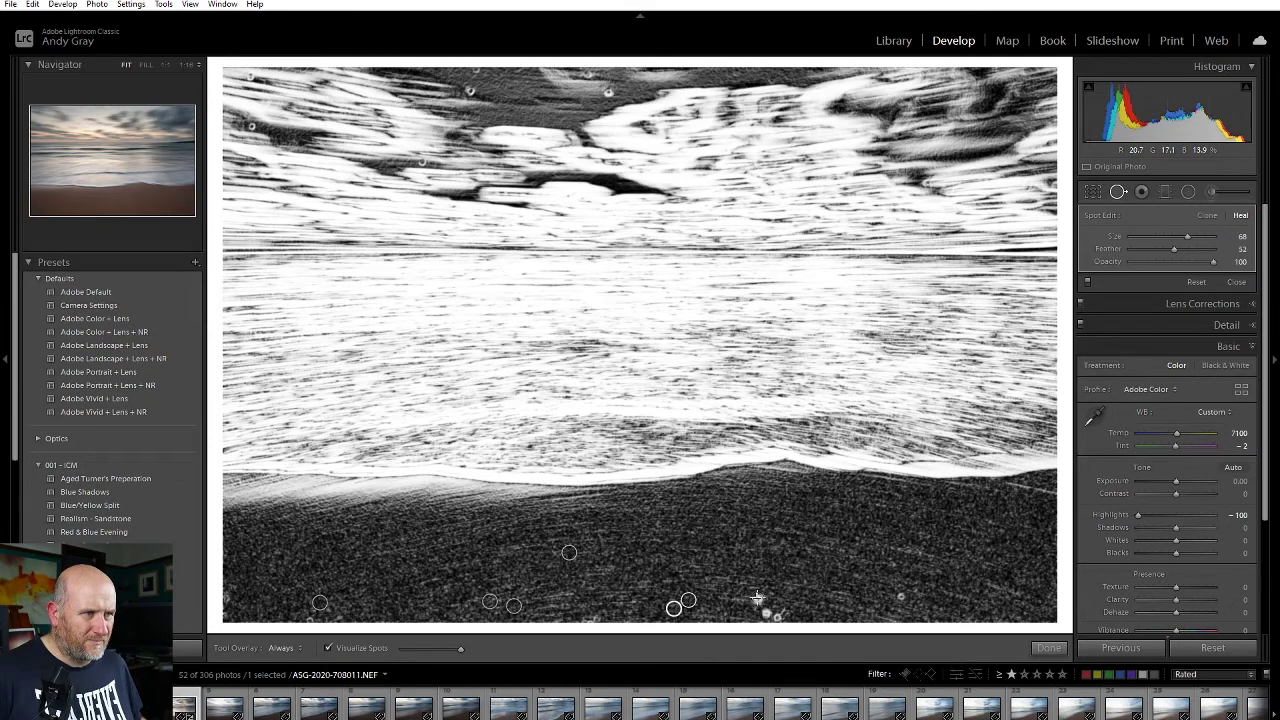
pyautogui.click(756, 598)
pyautogui.click(765, 613)
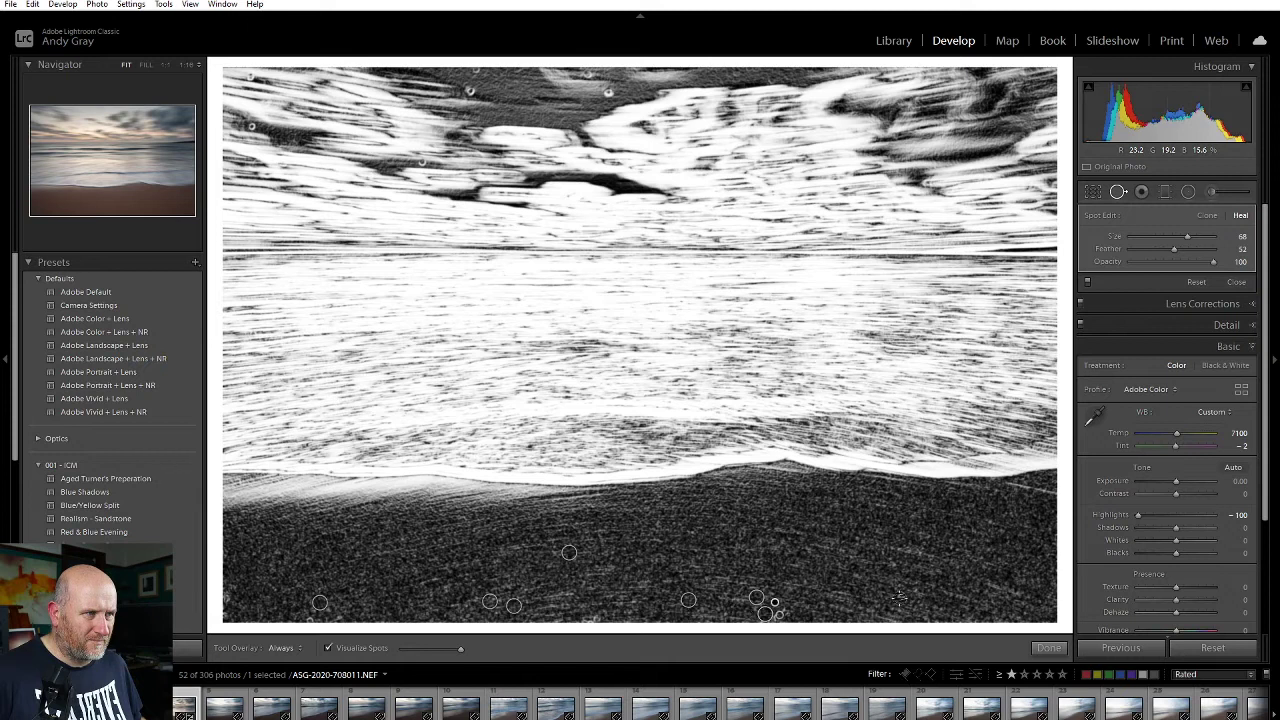
pyautogui.click(901, 597)
pyautogui.click(290, 604)
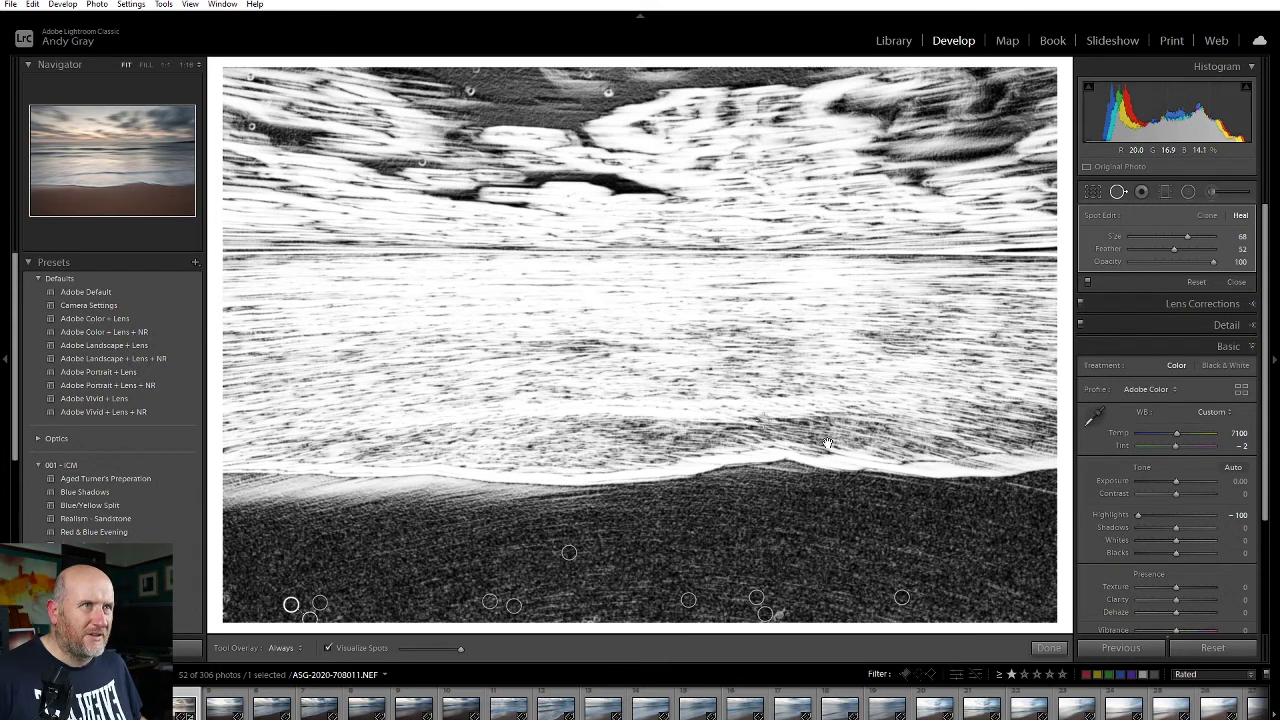
# Heal the remaining dust spots across the upper sky, choosing a new source where needed, and finish spot removal.
pyautogui.click(417, 162)
pyautogui.click(468, 90)
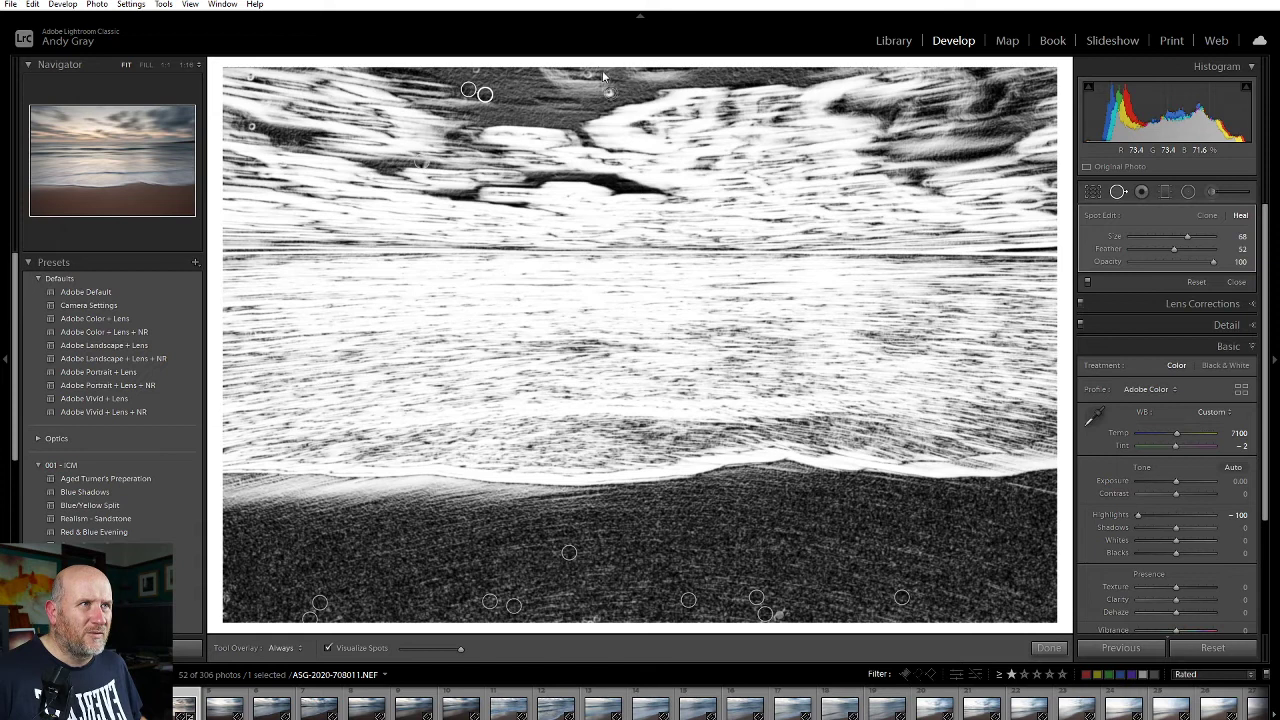
pyautogui.click(588, 75)
pyautogui.press('/')
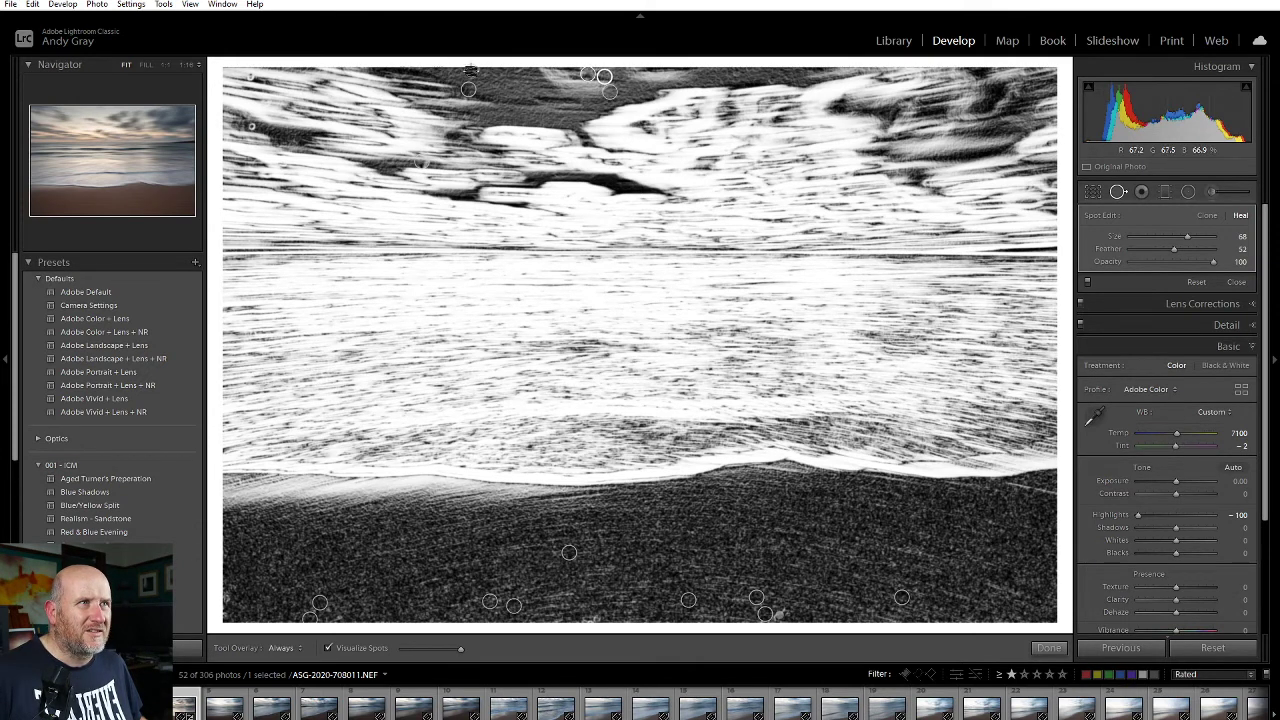
pyautogui.click(454, 72)
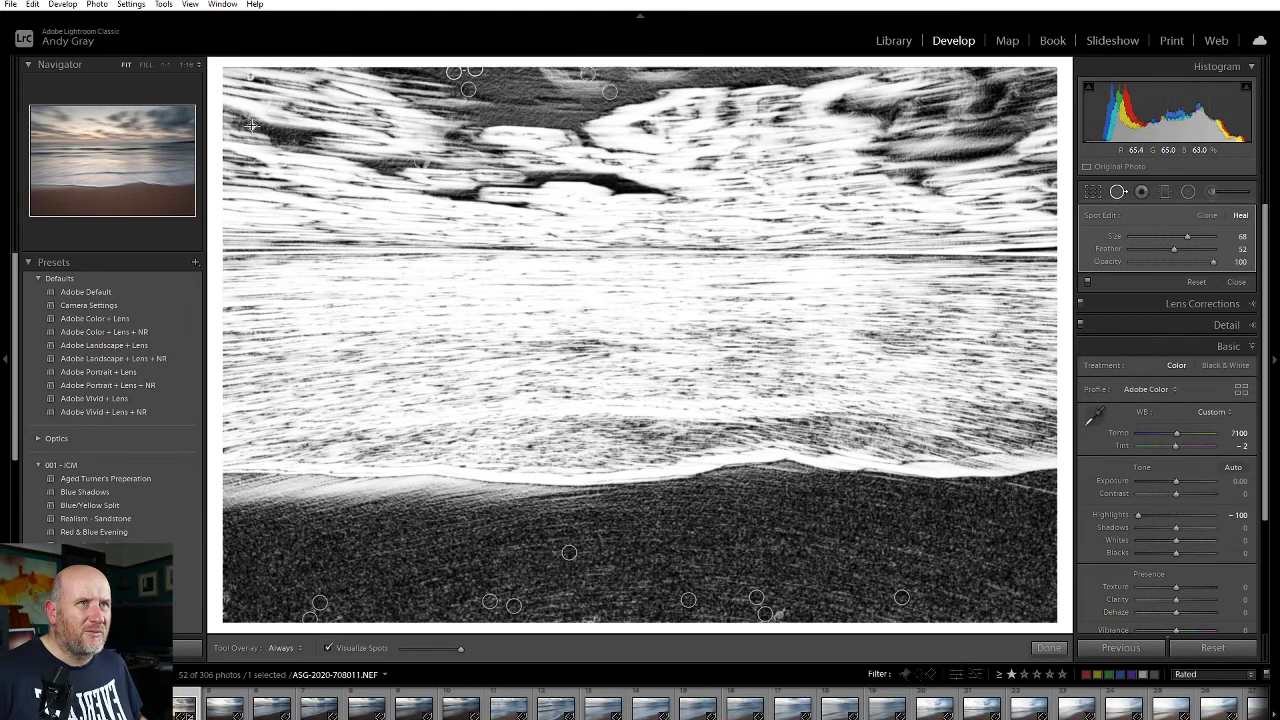
pyautogui.click(252, 125)
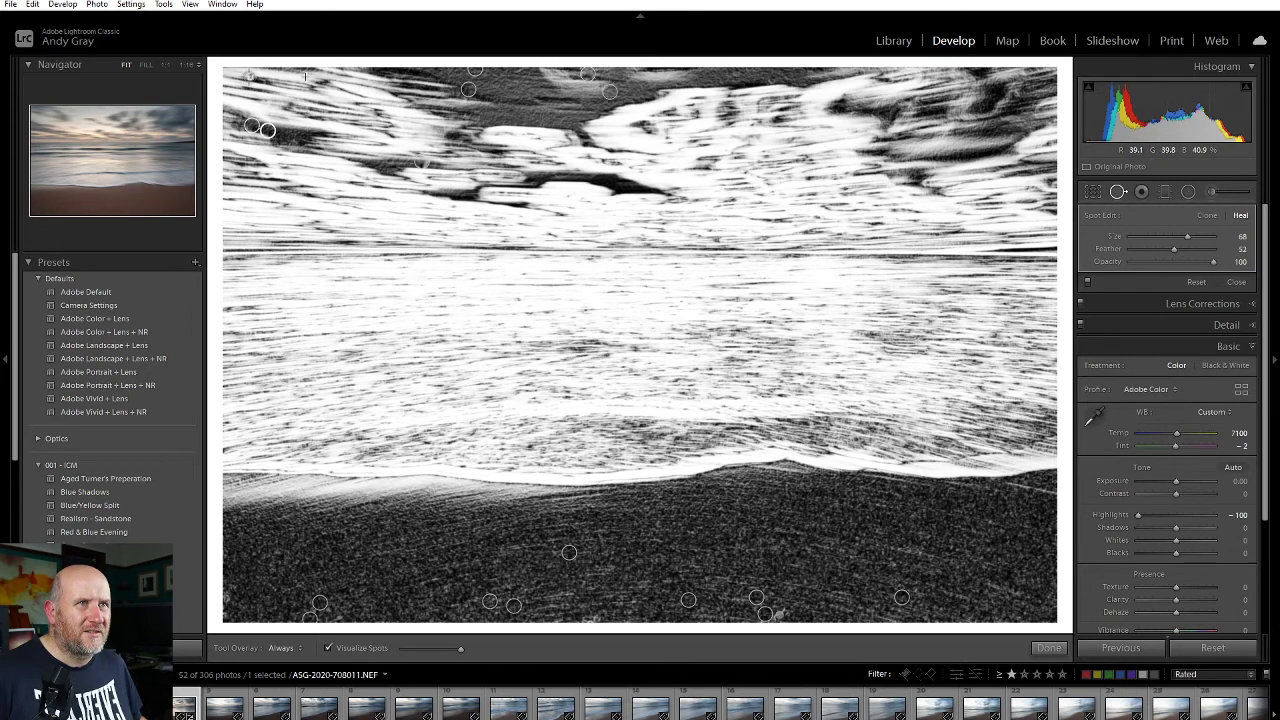
pyautogui.click(576, 77)
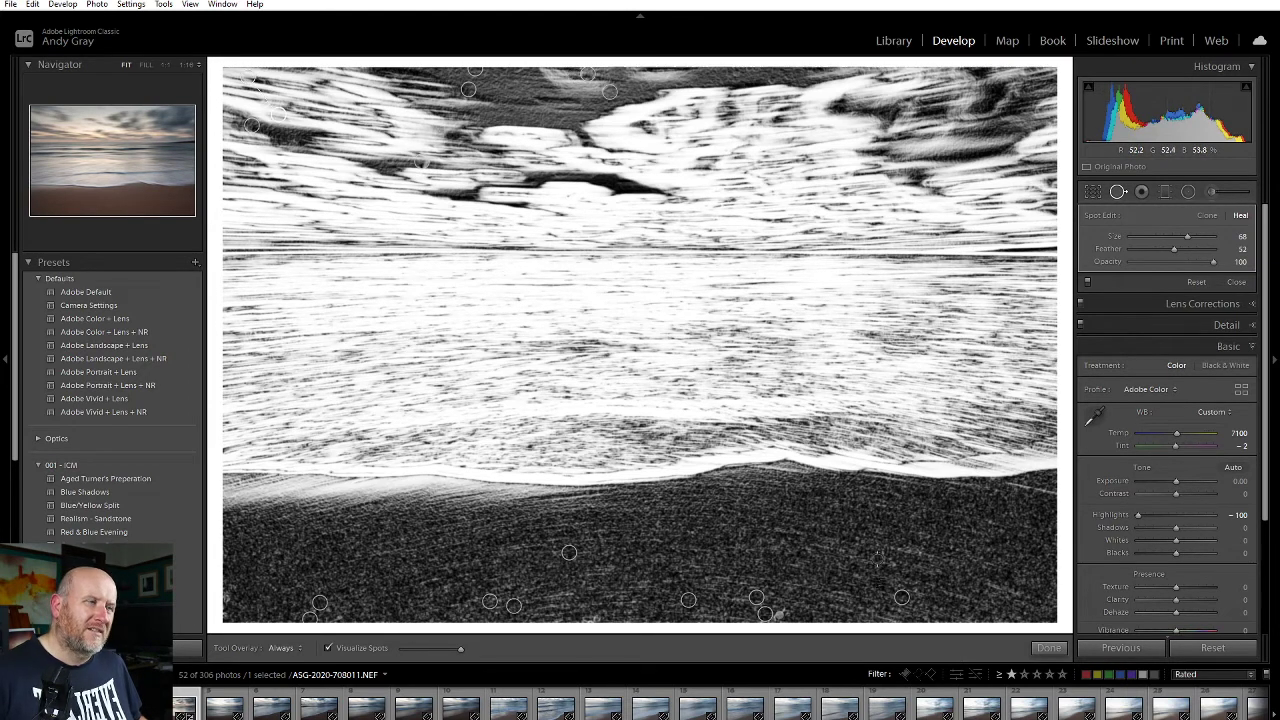
pyautogui.click(1049, 648)
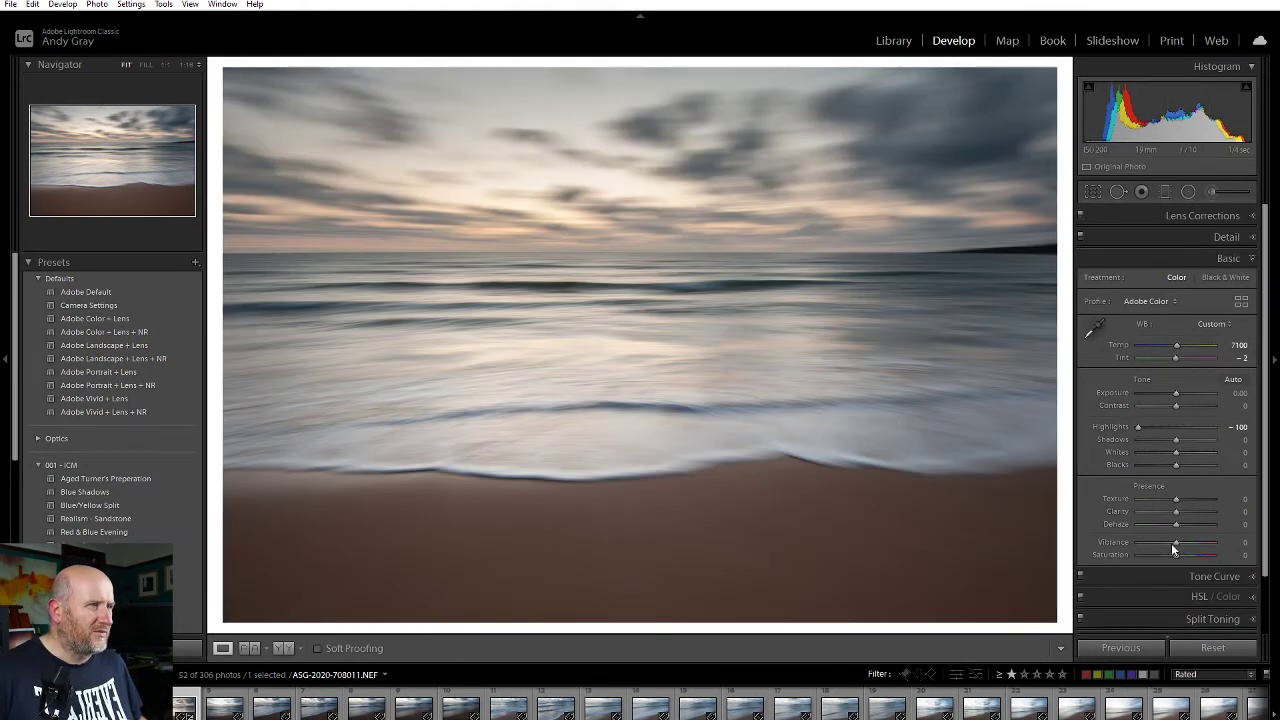
# Crop the photo to a 2 x 1 panorama and shift the image slightly upward inside the frame.
pyautogui.click(1219, 260)
pyautogui.click(1216, 344)
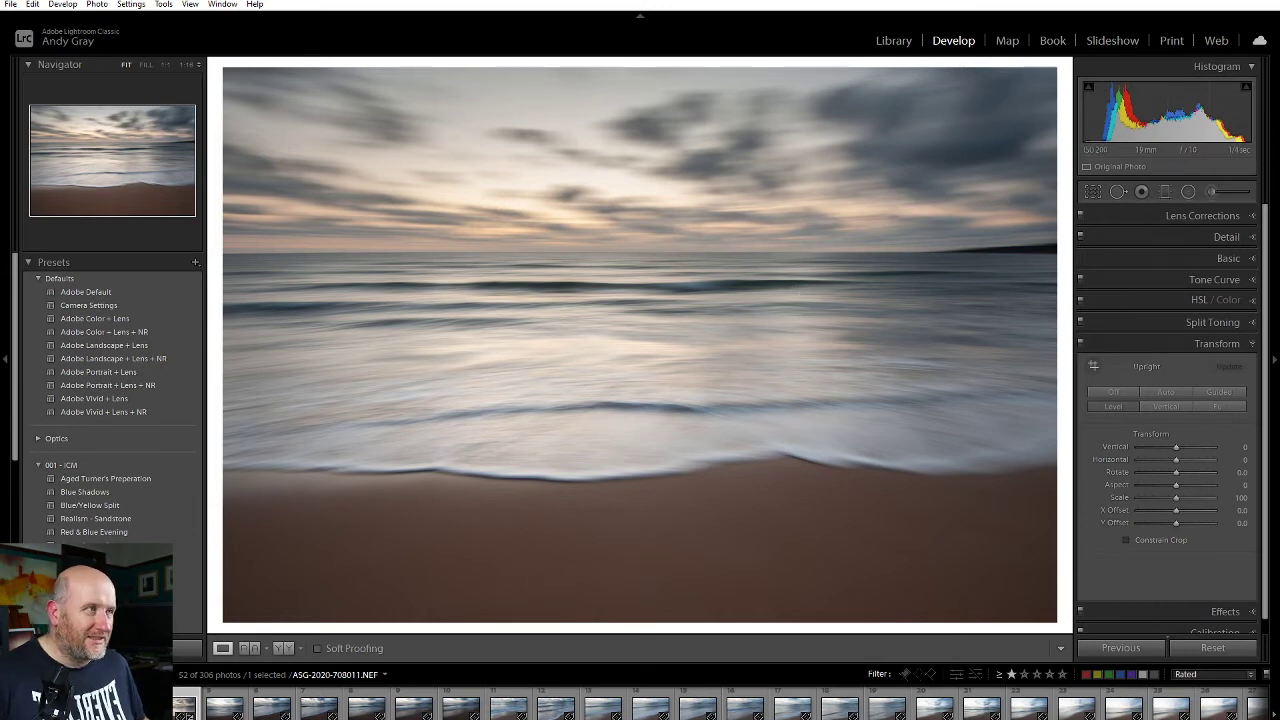
pyautogui.click(1092, 195)
pyautogui.click(1208, 242)
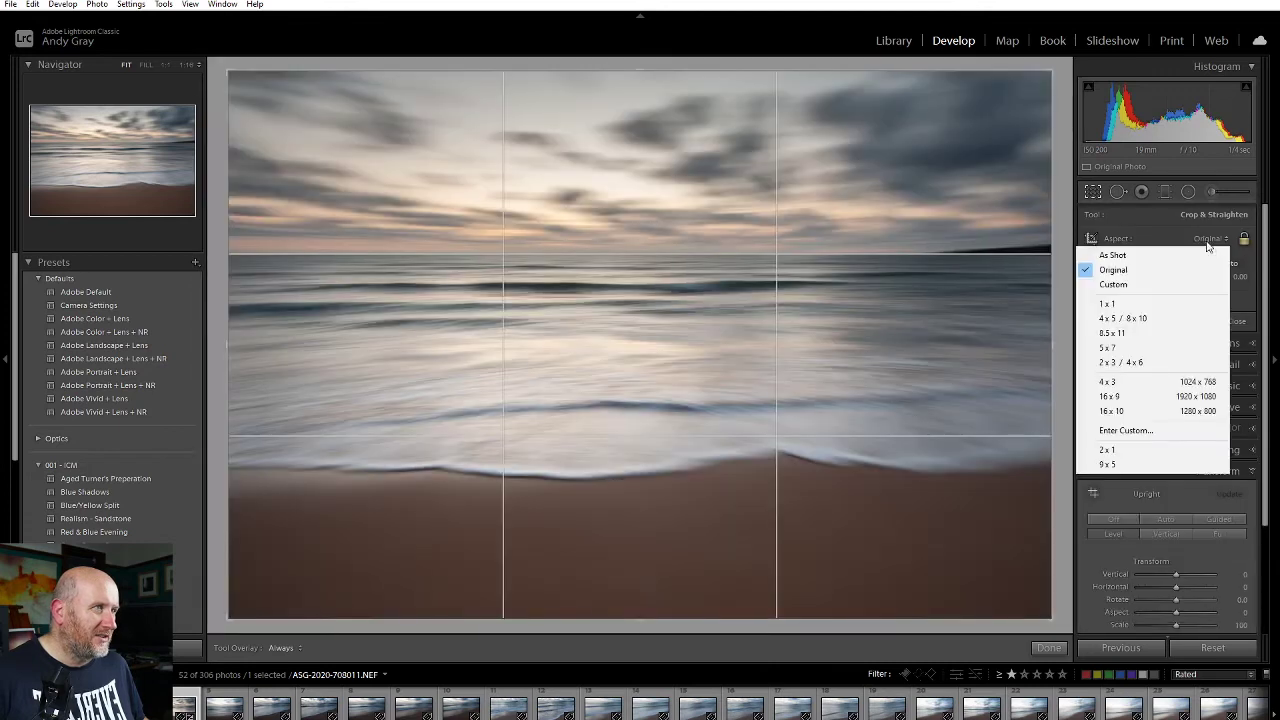
pyautogui.click(1105, 449)
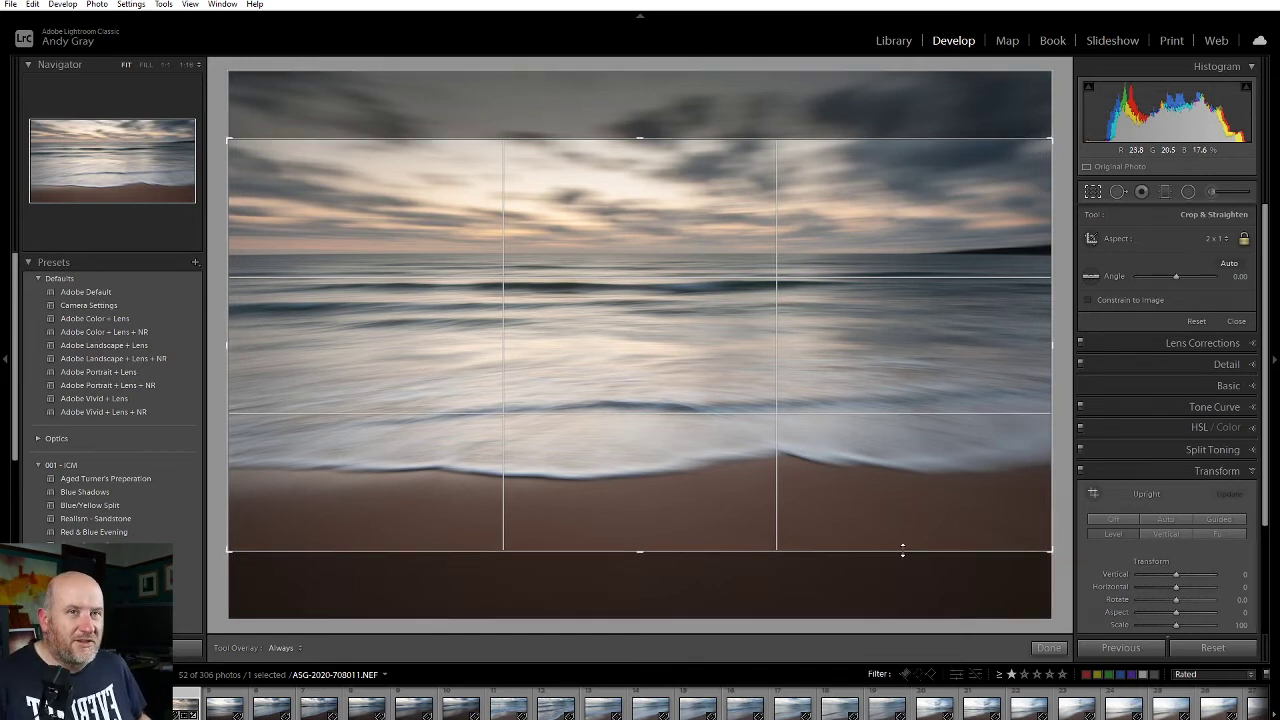
pyautogui.moveTo(675, 315); pyautogui.dragTo(710, 305)
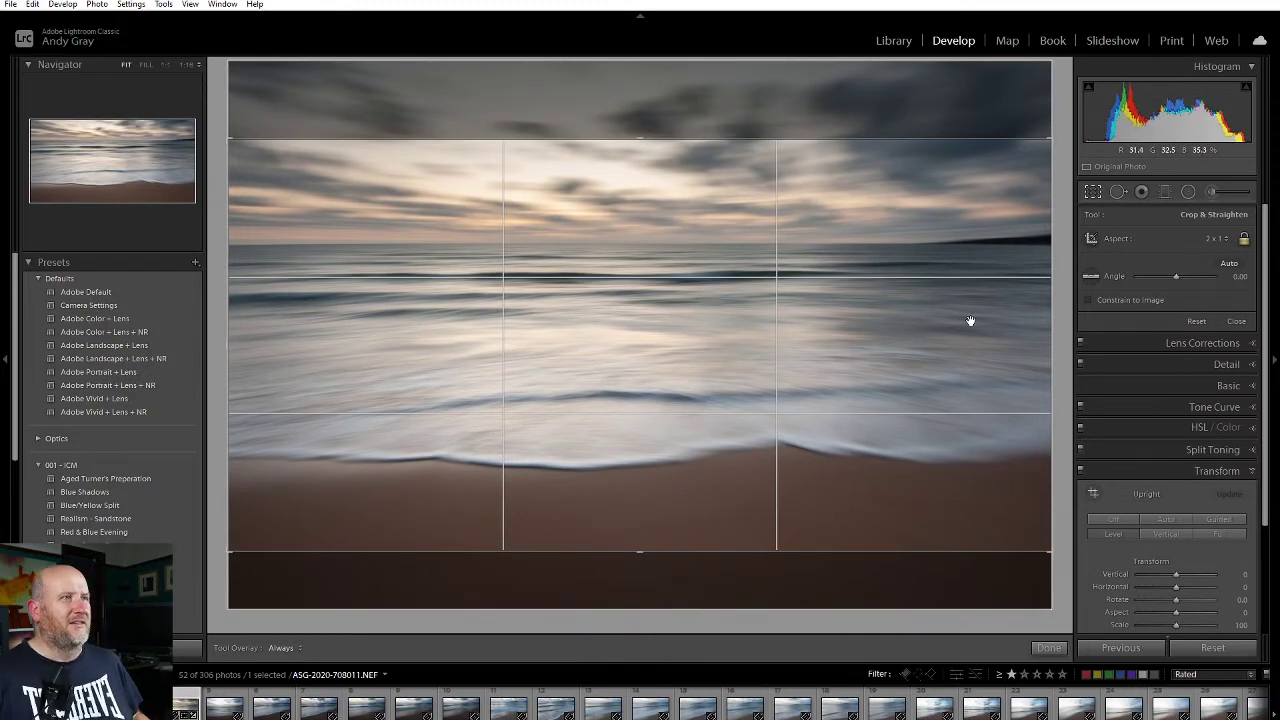
pyautogui.click(1048, 648)
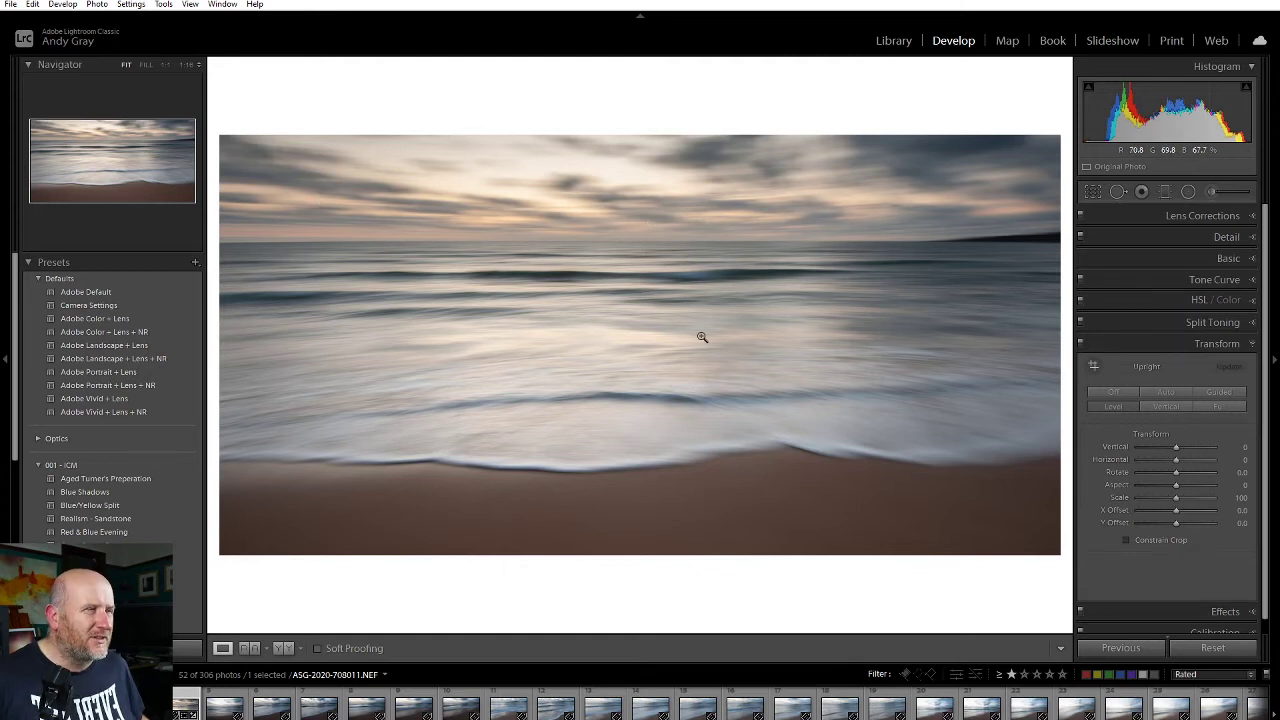
# Set Luminance noise reduction to 30.
pyautogui.click(1222, 236)
pyautogui.click(1225, 236)
pyautogui.click(1227, 235)
pyautogui.moveTo(1137, 467); pyautogui.dragTo(1157, 467)
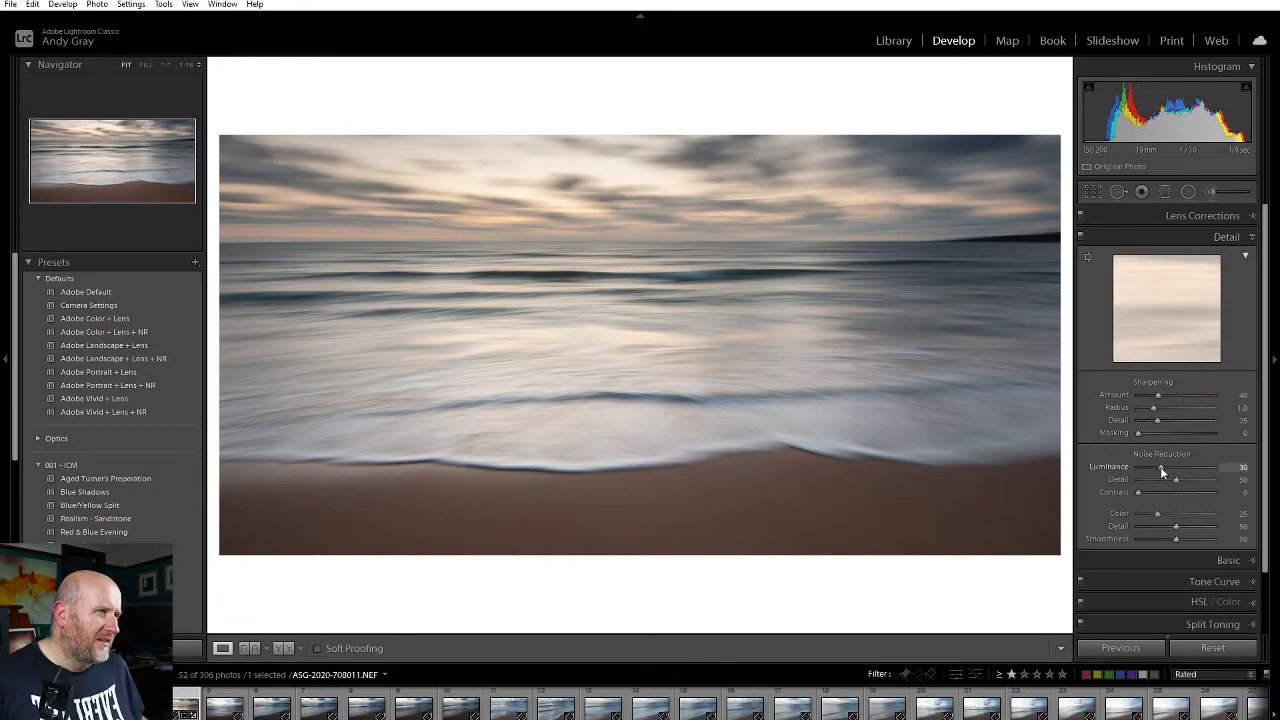
pyautogui.click(1220, 242)
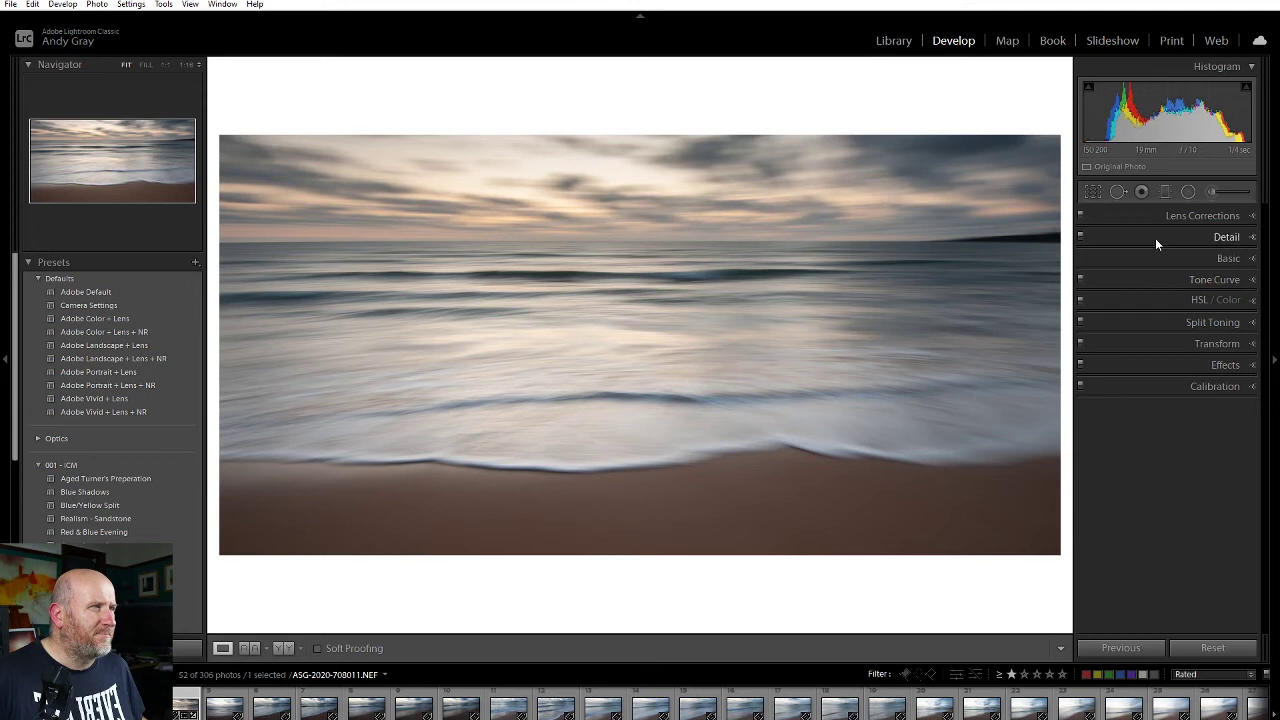
# Try the As Shot, Auto and Daylight white balance presets on the cropped photo and apply Cloudy.
pyautogui.click(1228, 259)
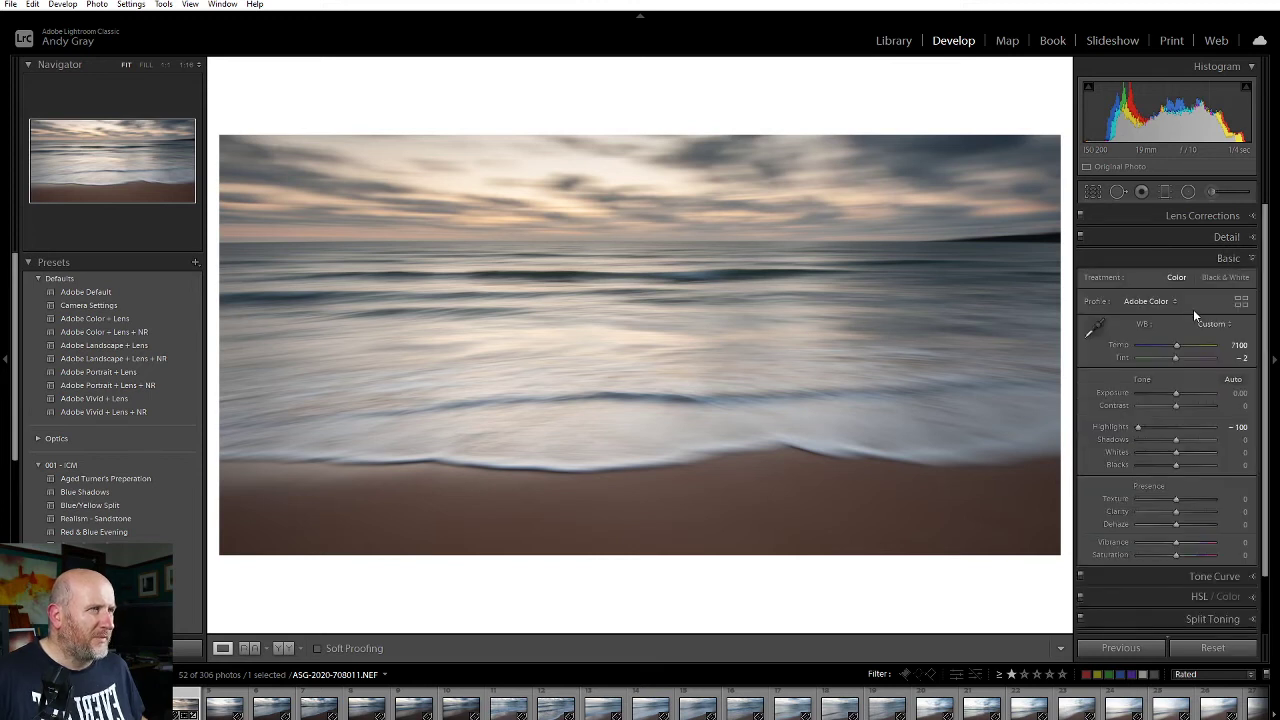
pyautogui.click(1211, 325)
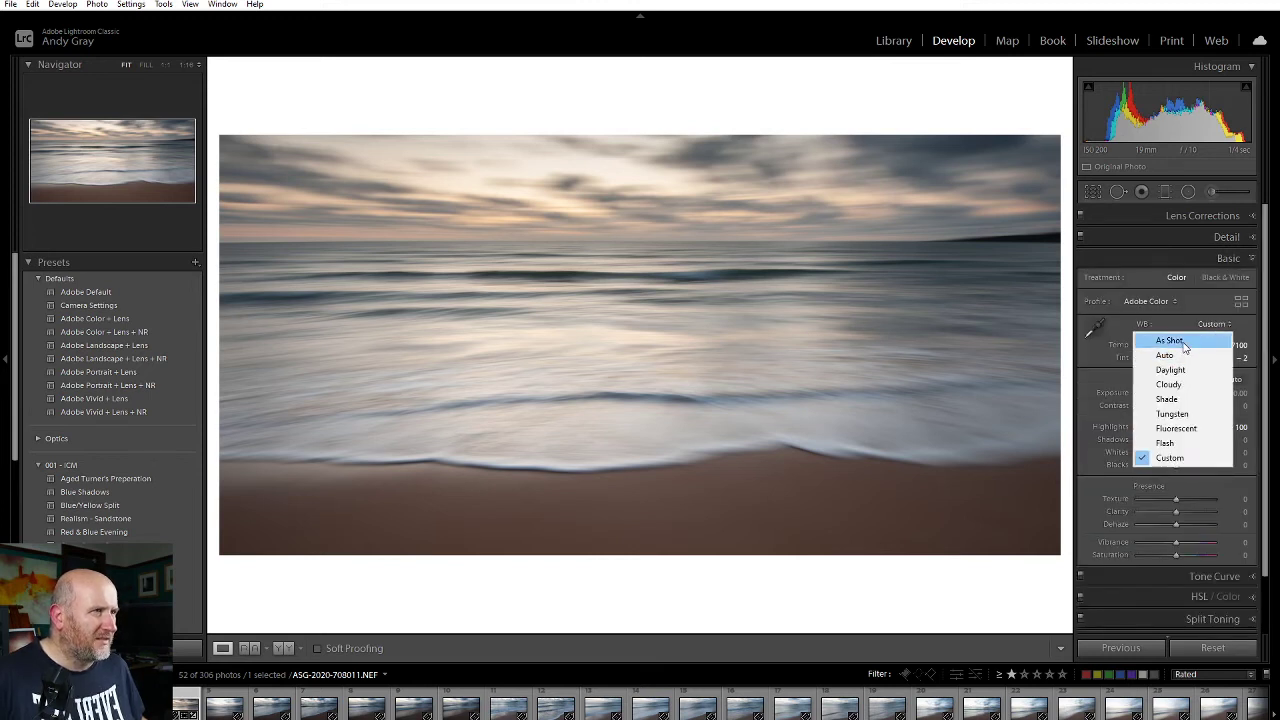
pyautogui.click(1184, 342)
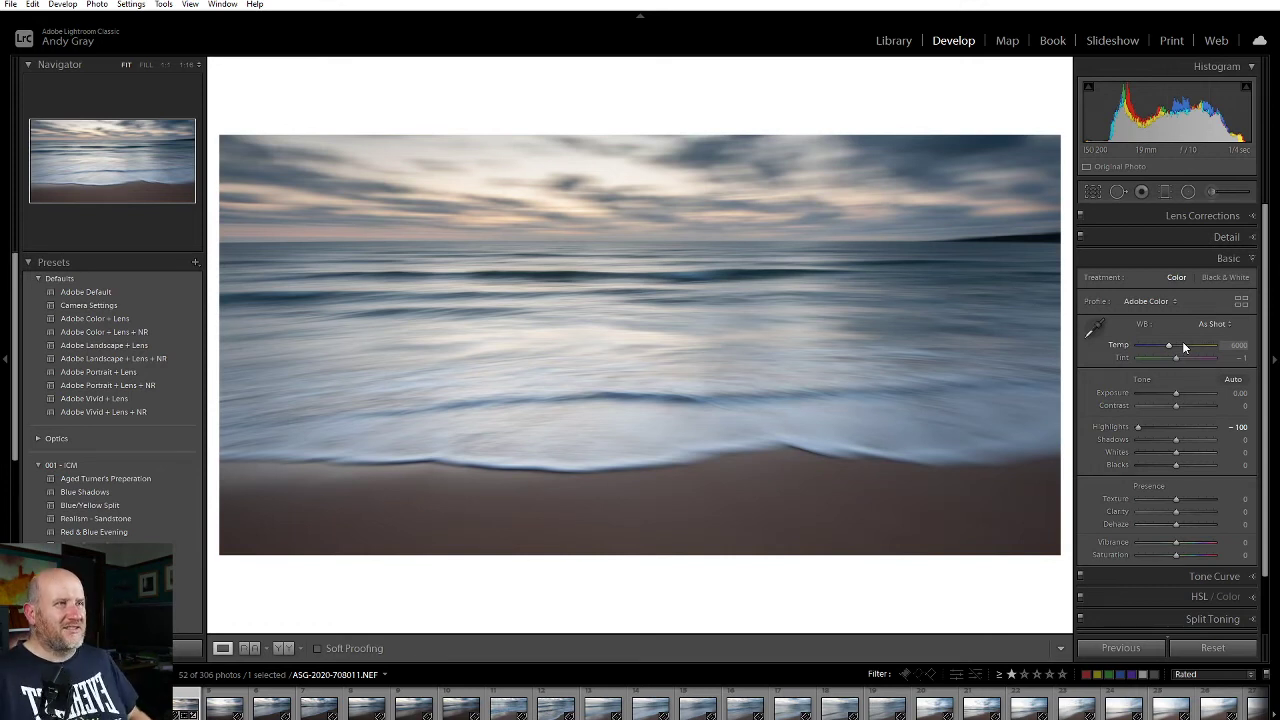
pyautogui.click(1206, 325)
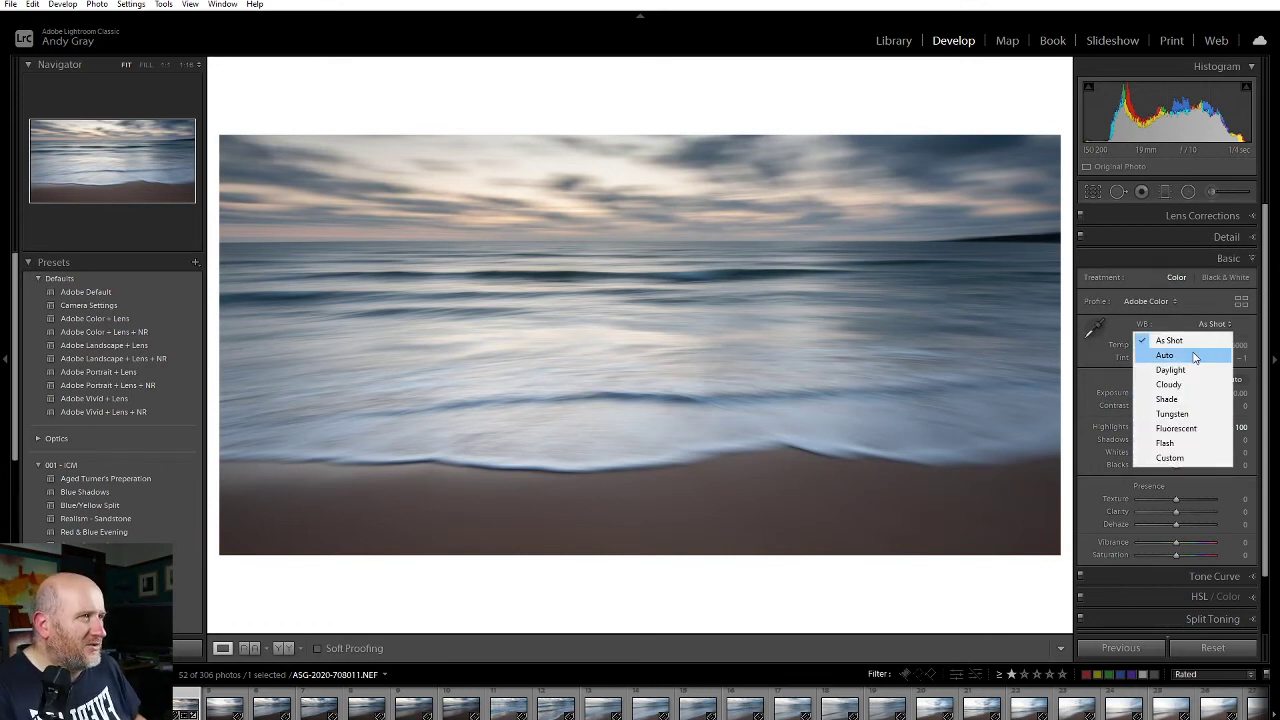
pyautogui.click(1195, 357)
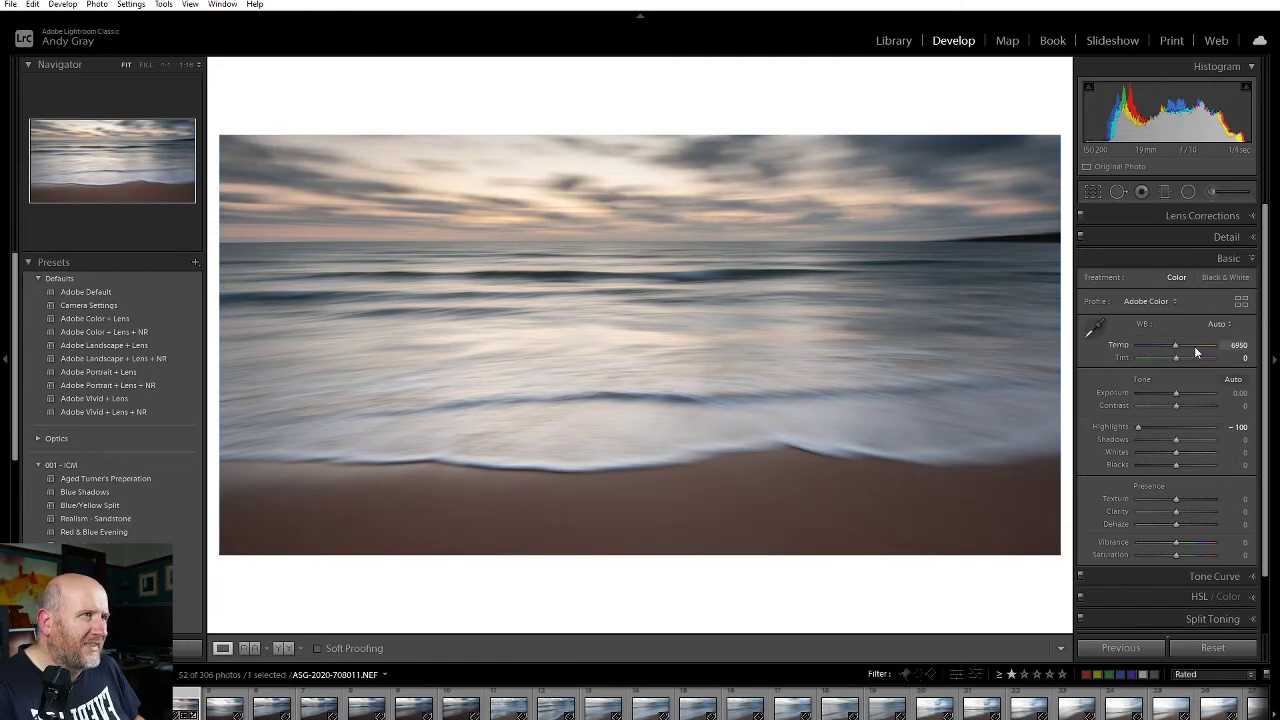
pyautogui.click(1215, 325)
pyautogui.click(1198, 369)
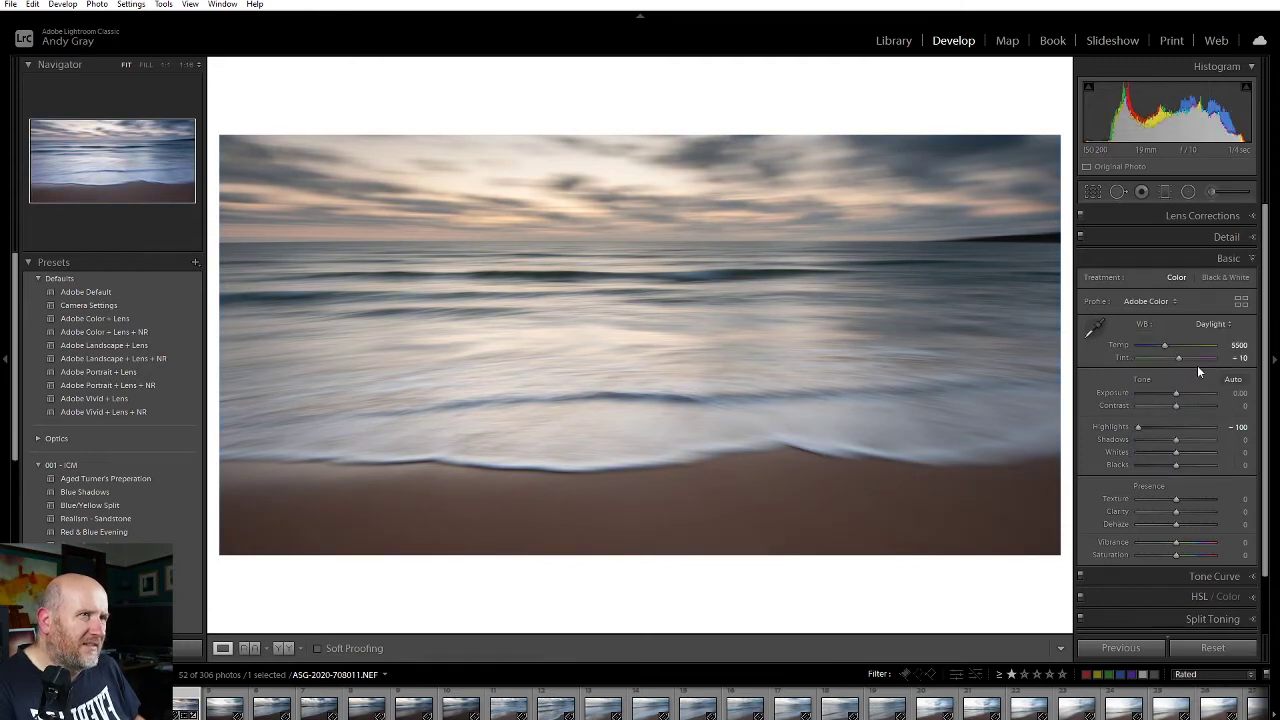
pyautogui.click(1213, 324)
pyautogui.click(1183, 385)
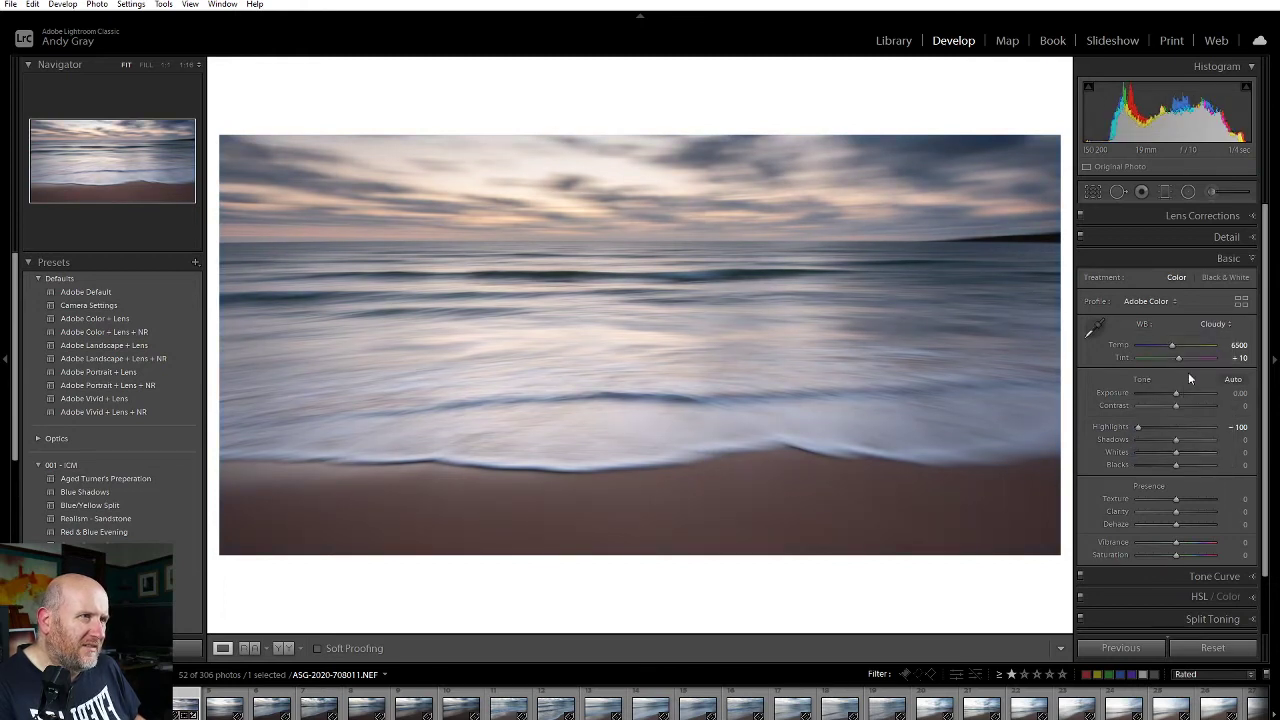
# Return the panorama's white balance to As Shot and create a virtual copy of the photo.
pyautogui.click(1205, 326)
pyautogui.click(1170, 340)
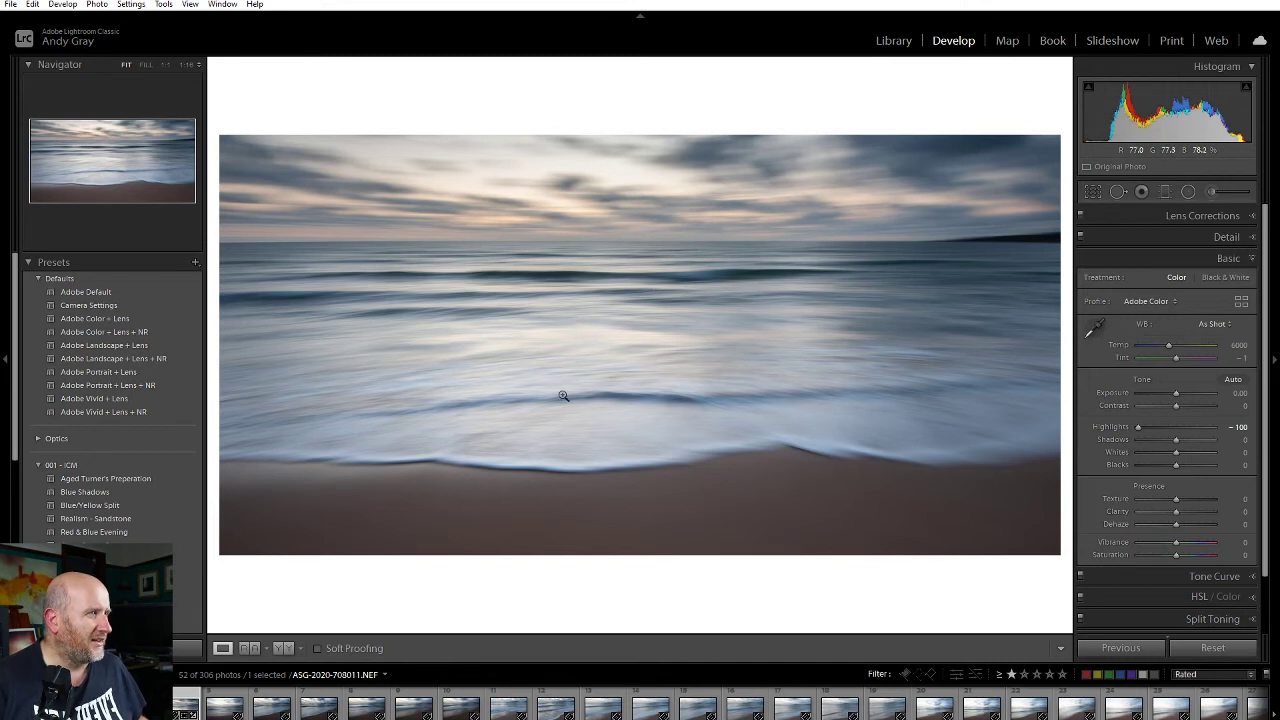
pyautogui.rightClick(541, 358)
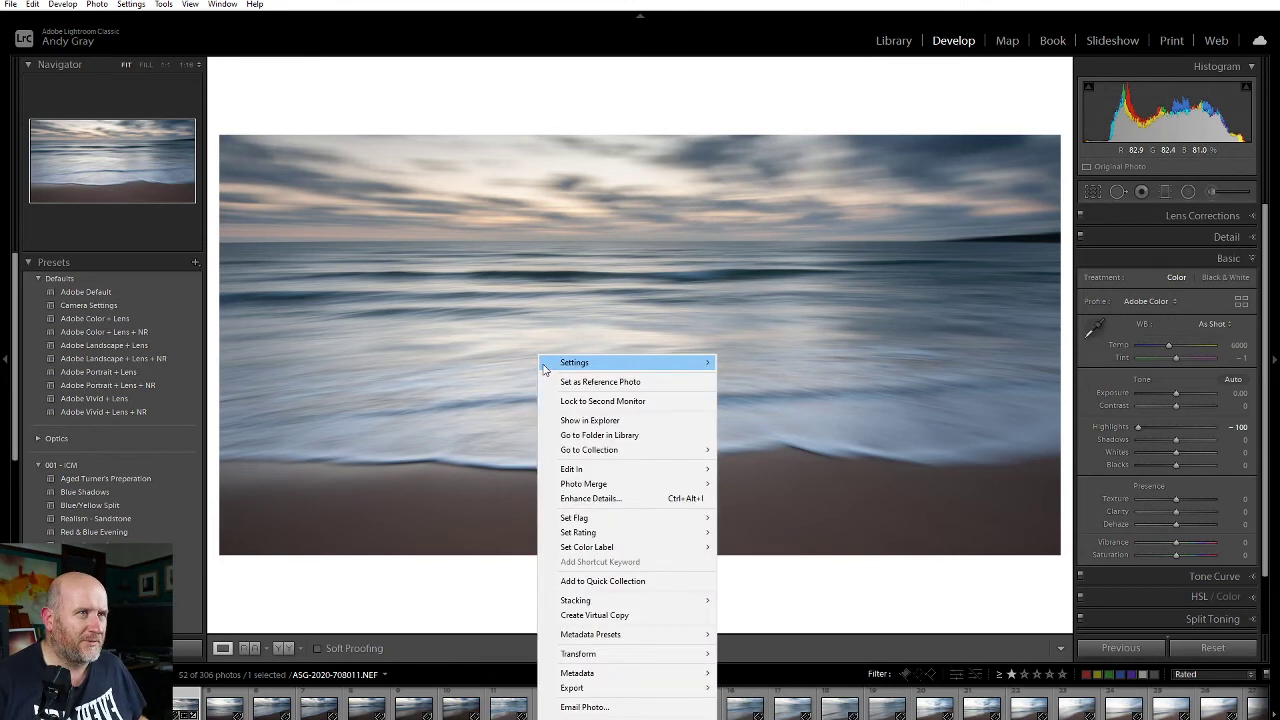
pyautogui.click(637, 615)
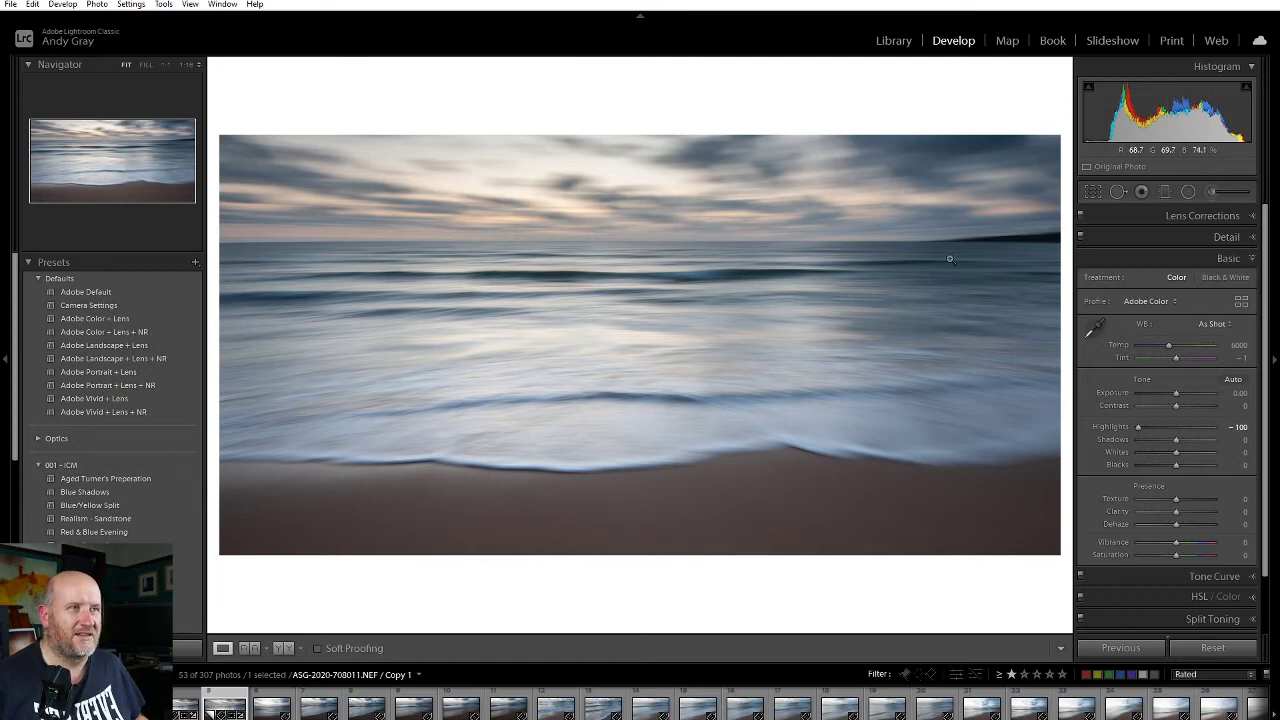
# Crop the virtual copy to a 1 x 1 square spanning the photo's full height and rate it two stars.
pyautogui.click(1093, 191)
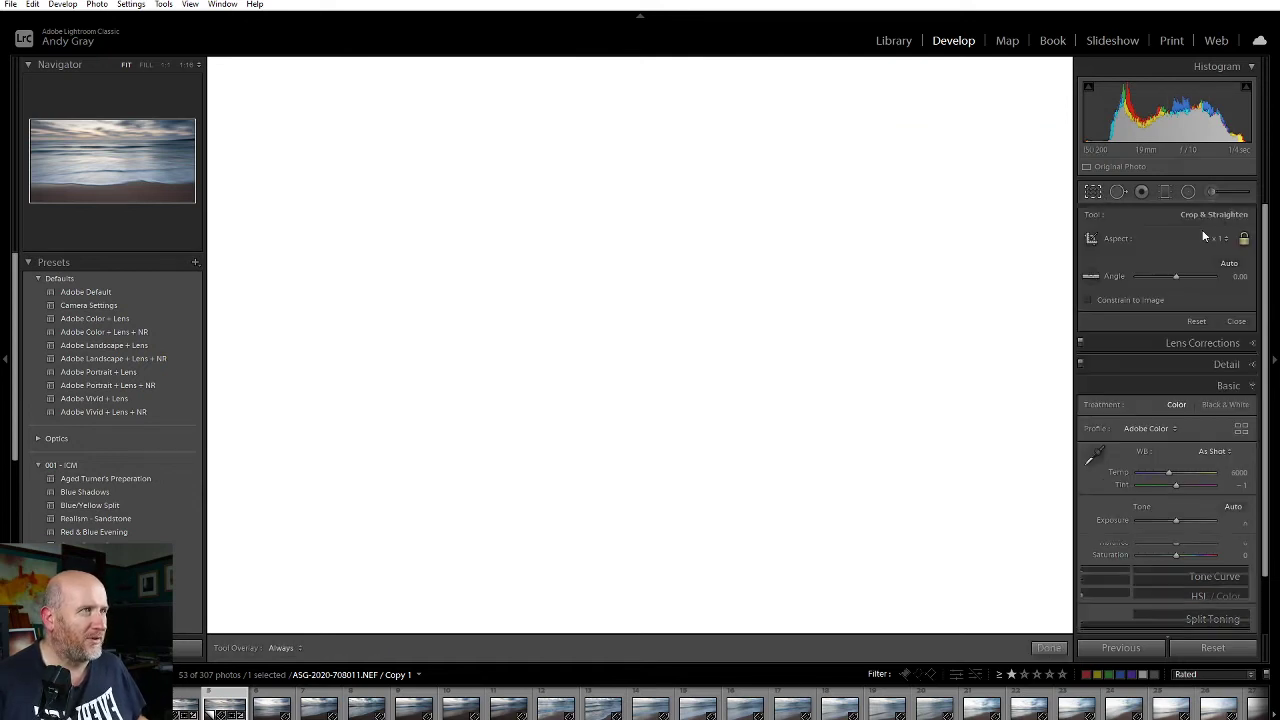
pyautogui.click(1215, 238)
pyautogui.click(1156, 315)
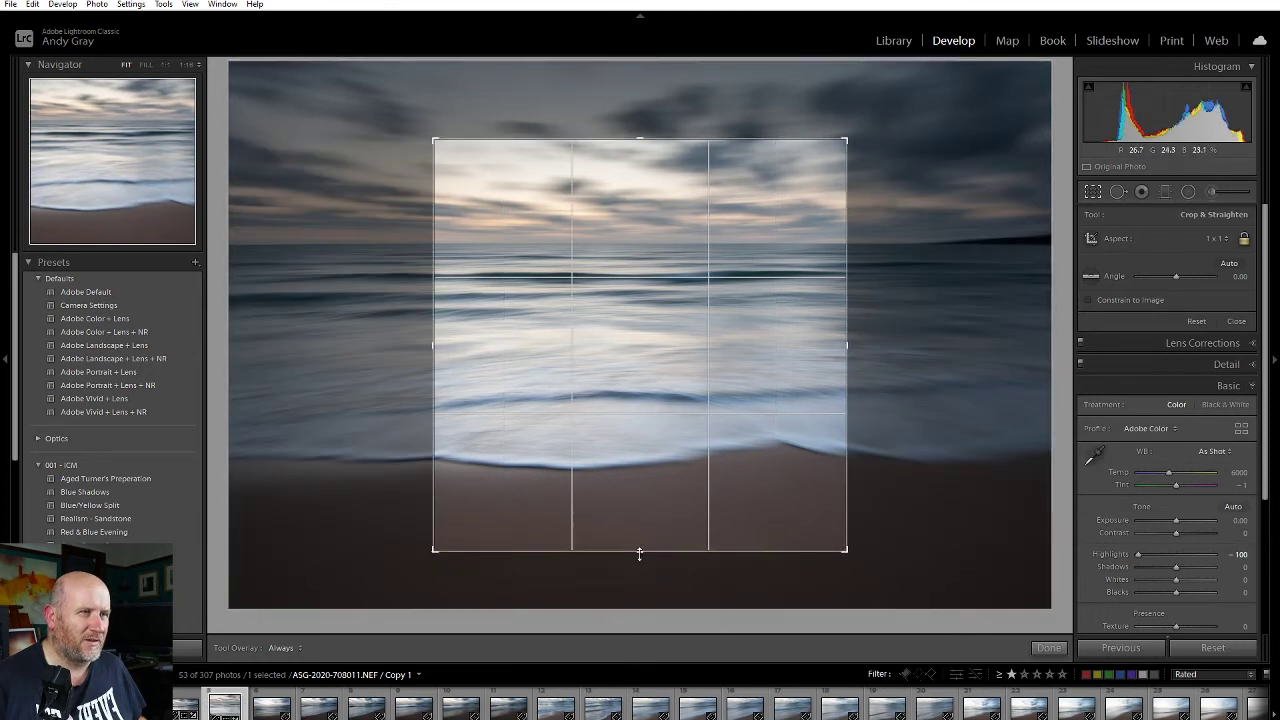
pyautogui.moveTo(640, 553); pyautogui.dragTo(640, 605)
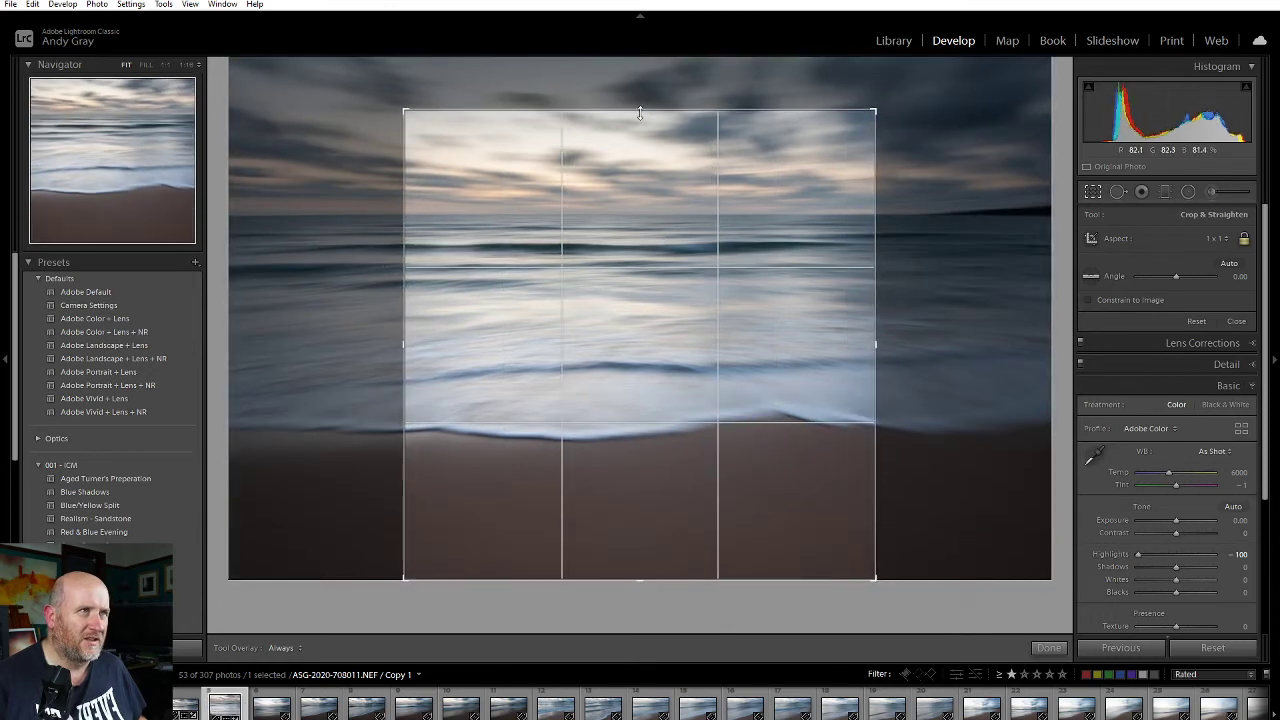
pyautogui.moveTo(640, 113); pyautogui.dragTo(640, 55)
pyautogui.moveTo(677, 231); pyautogui.dragTo(688, 234)
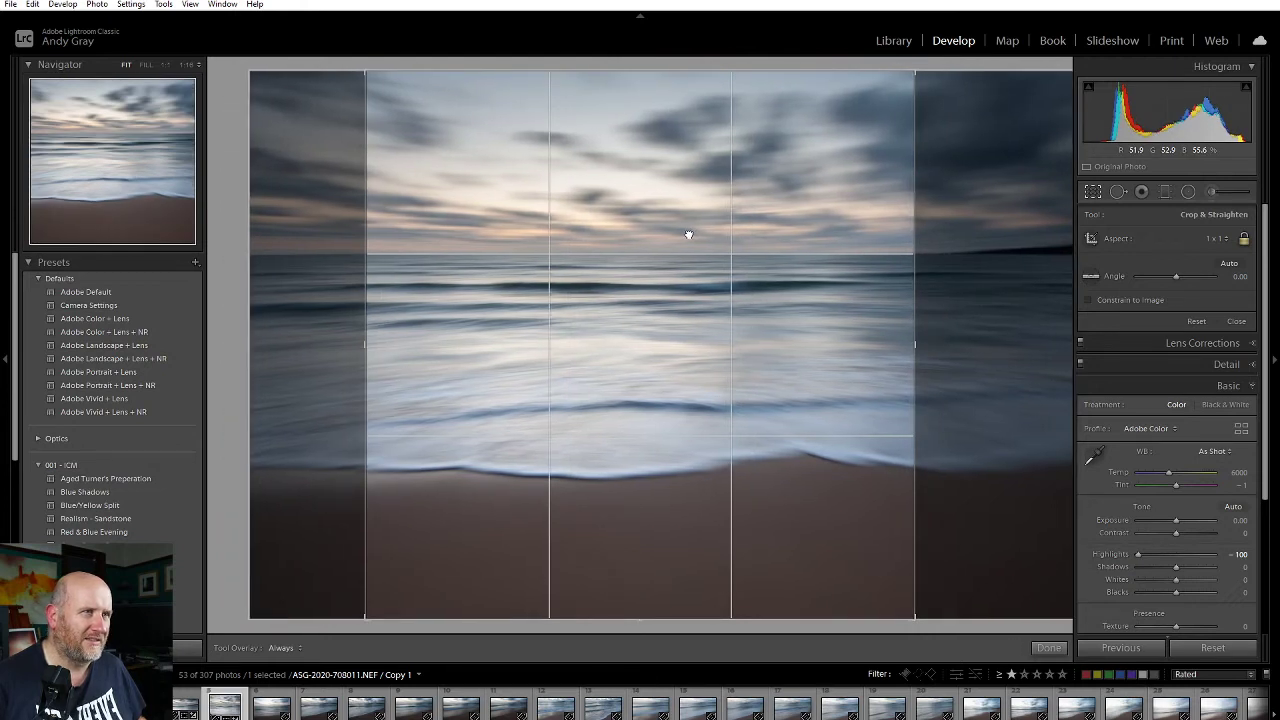
pyautogui.click(1047, 648)
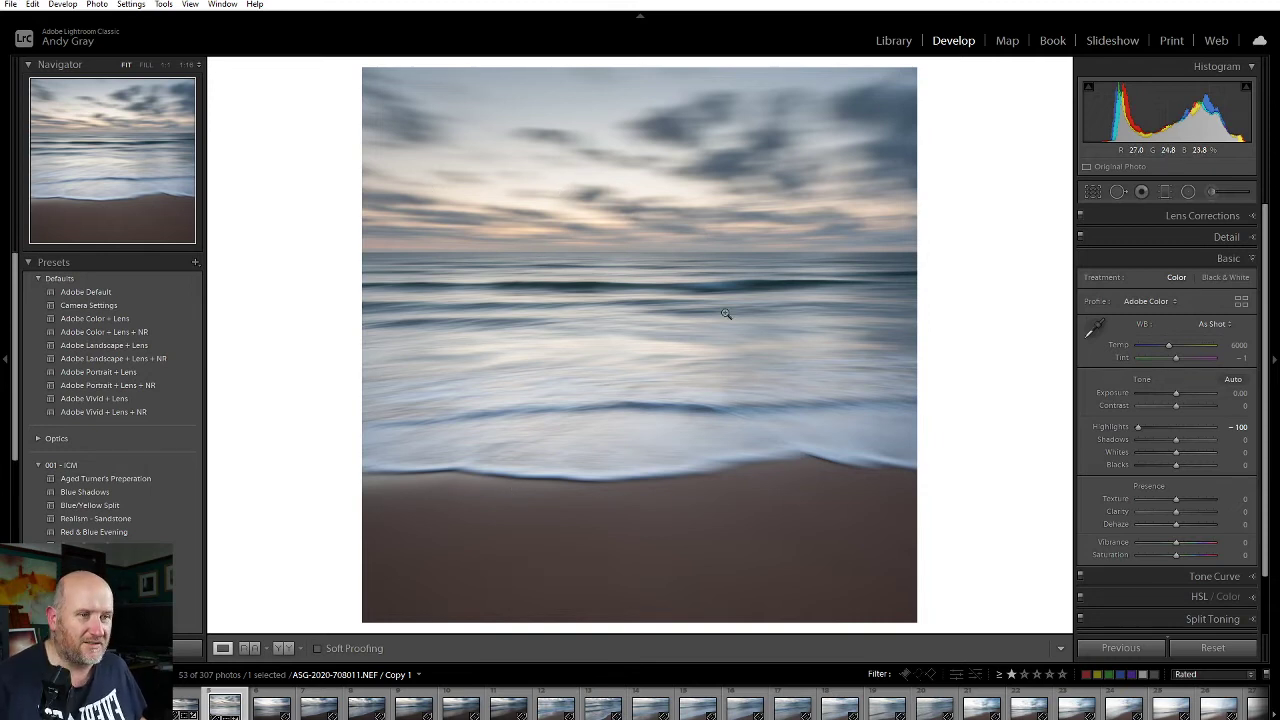
pyautogui.press('2')
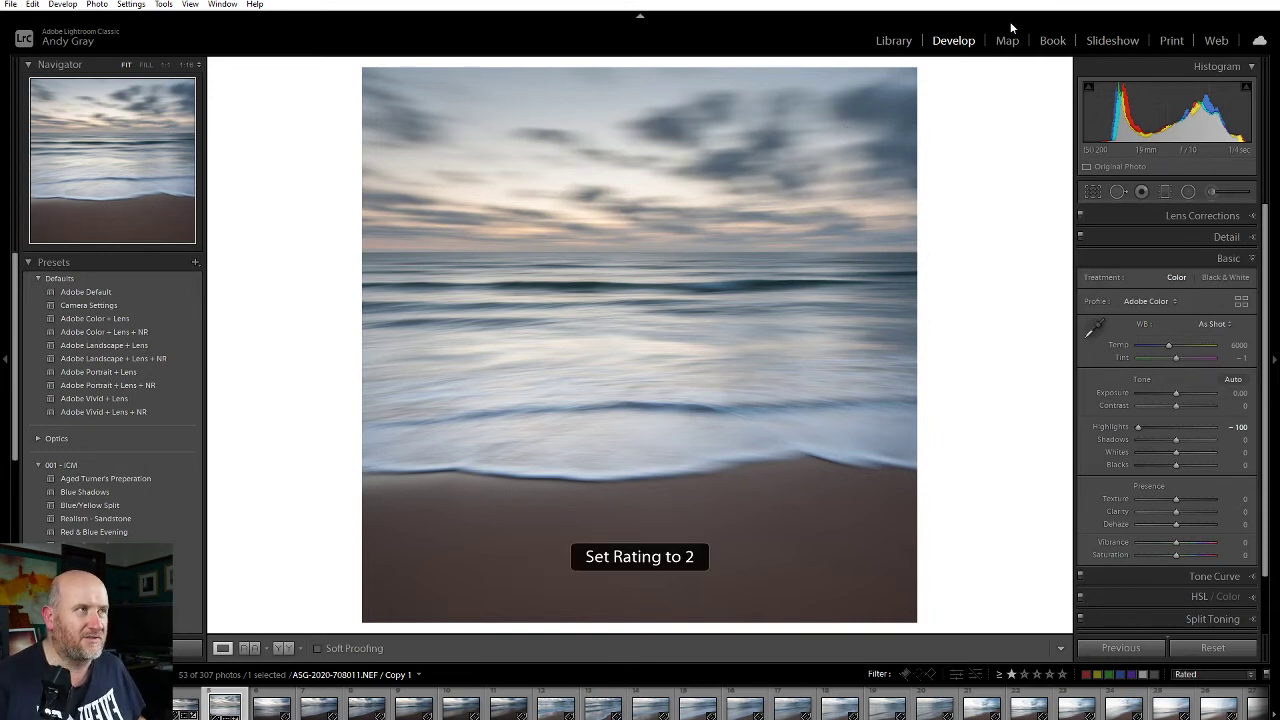
pyautogui.click(881, 44)
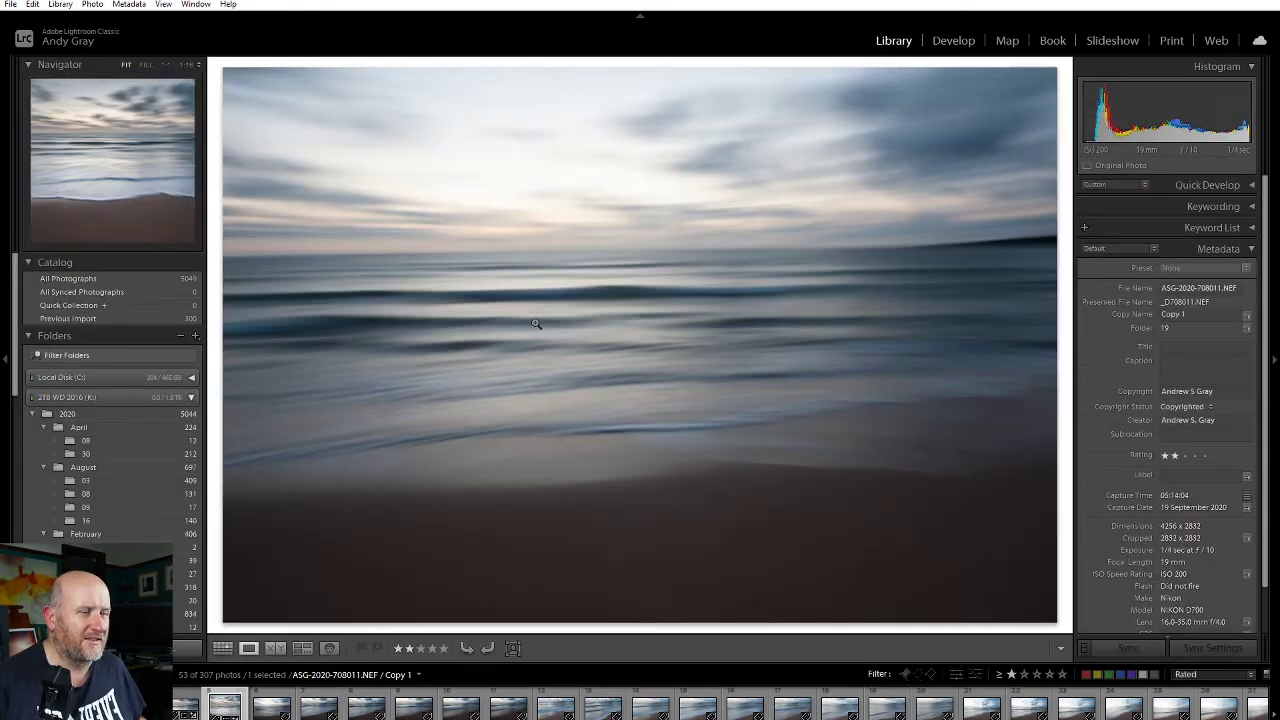
pyautogui.press('Right')
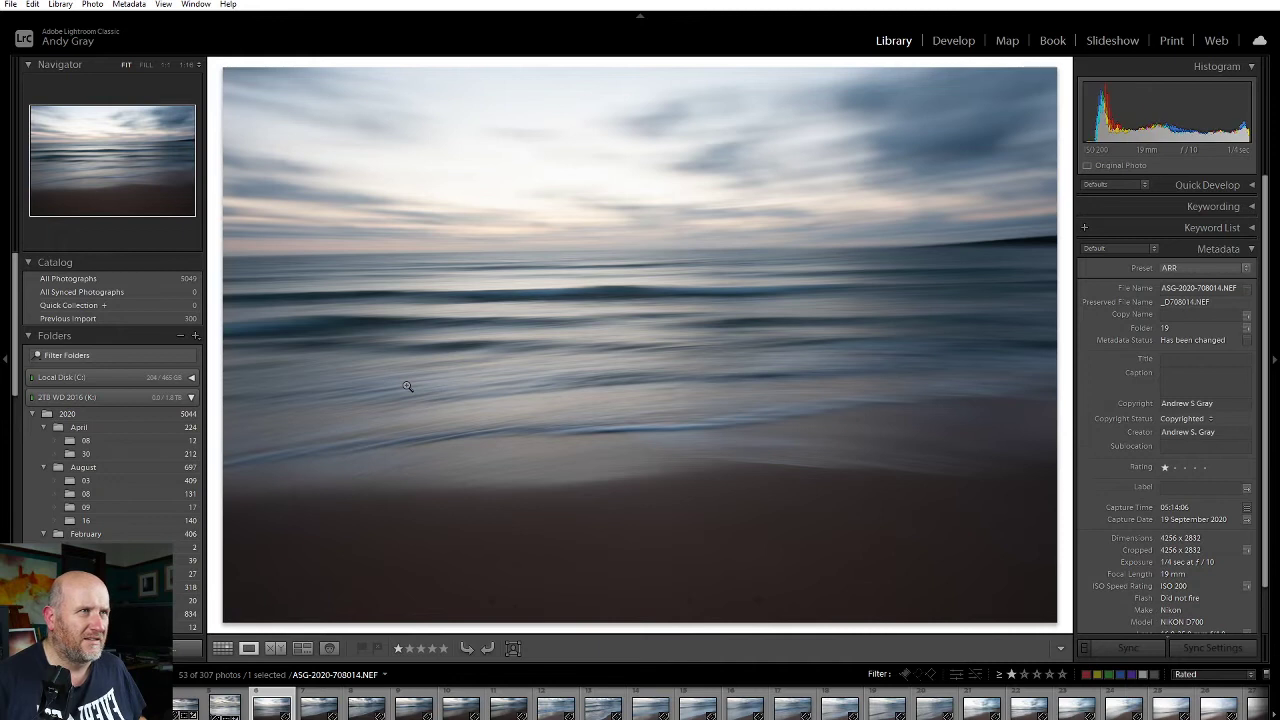
pyautogui.press('Right')
pyautogui.press('Right')
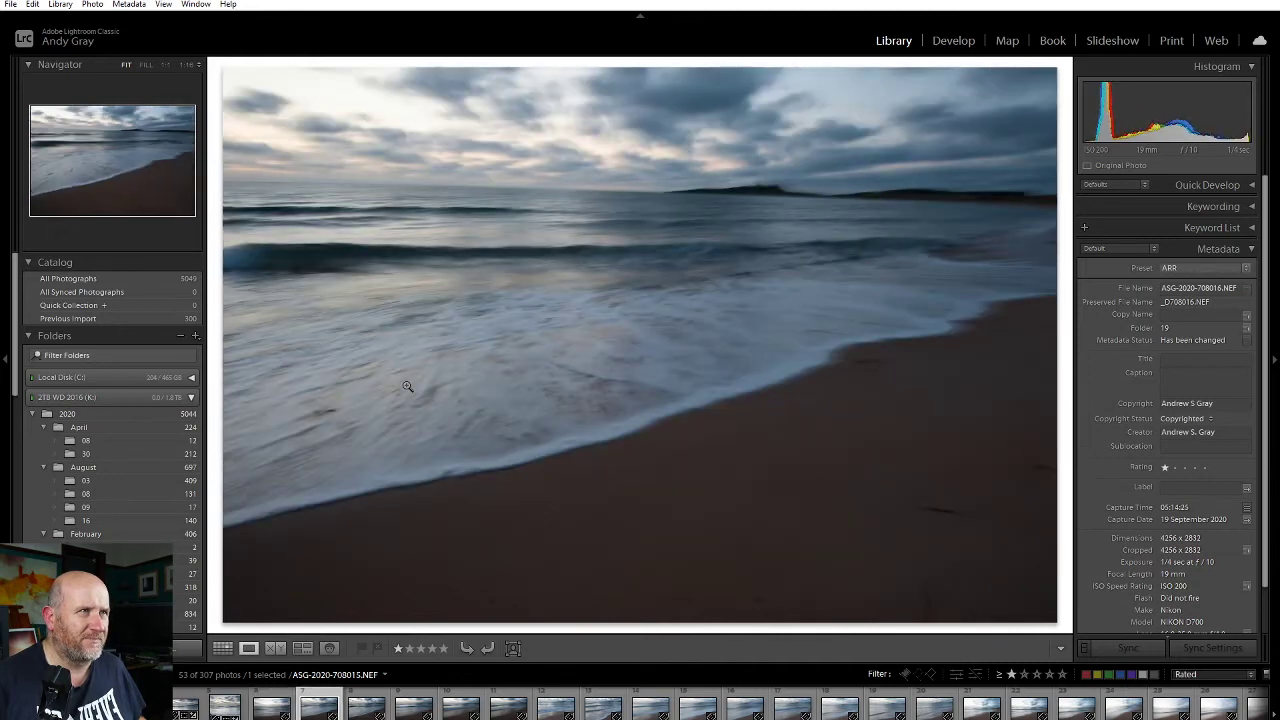
pyautogui.press('Right')
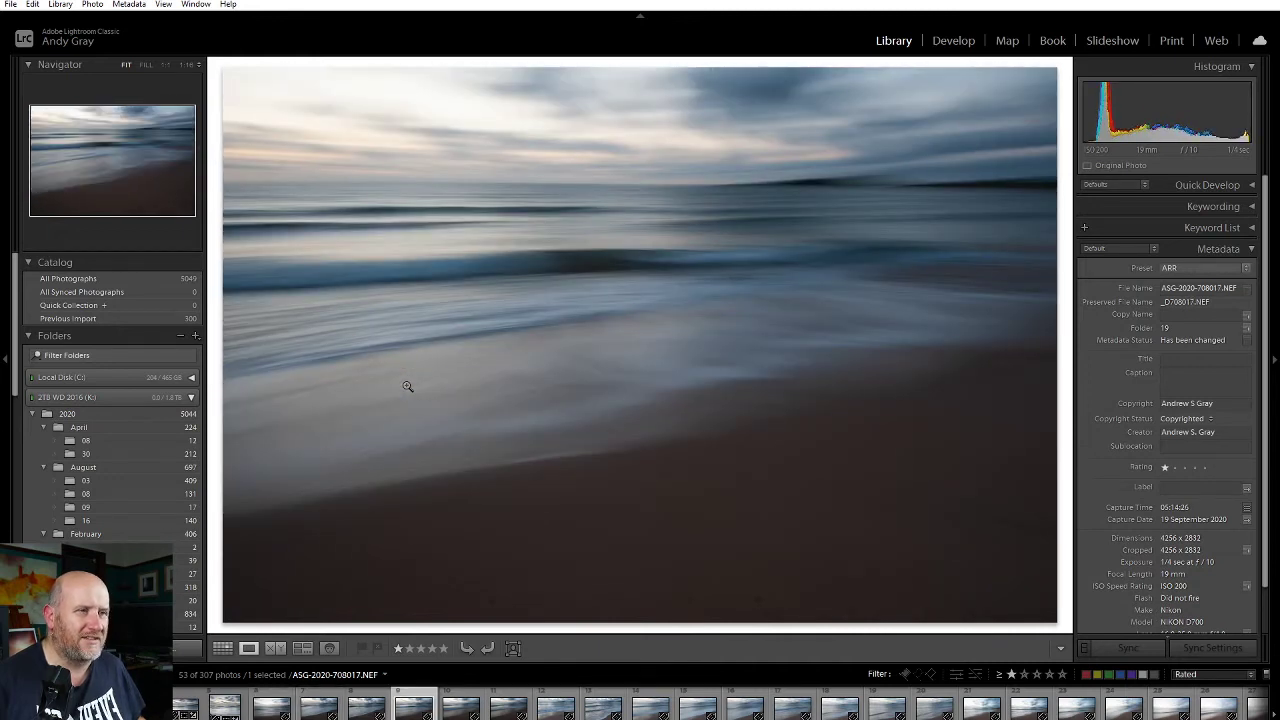
pyautogui.keyDown('shift'); pyautogui.click(318, 707); pyautogui.keyUp('shift')
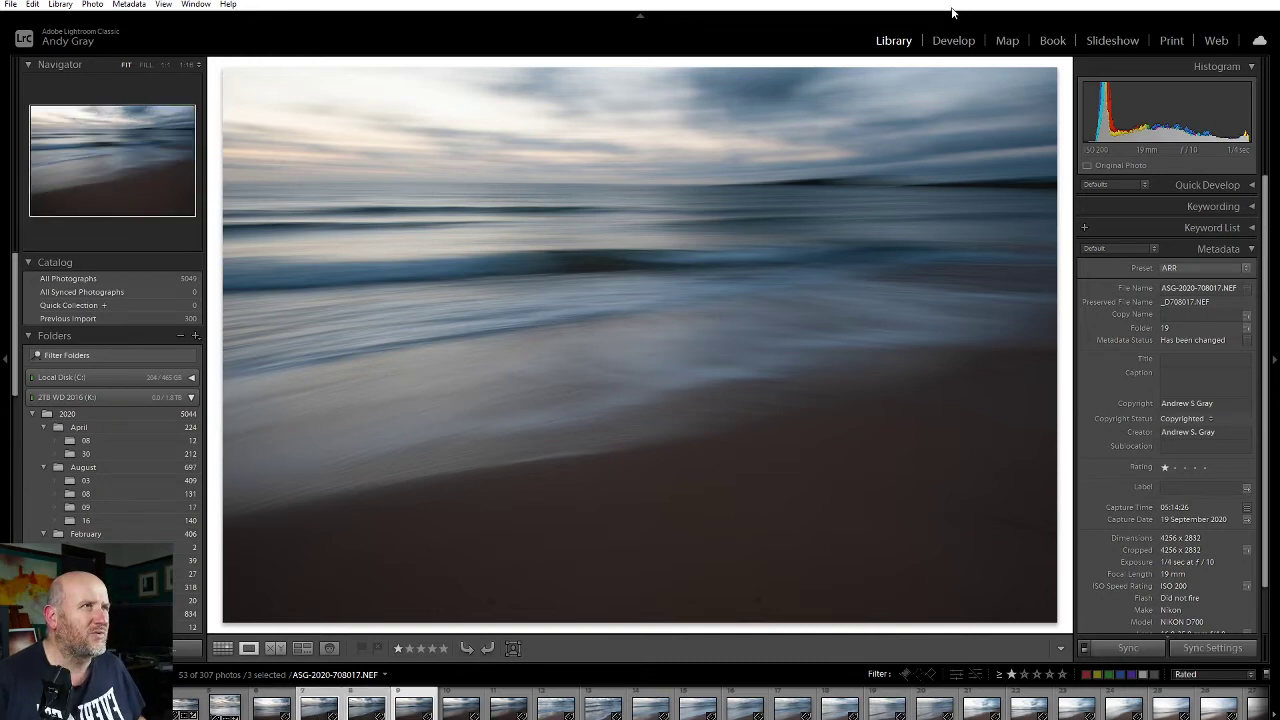
pyautogui.click(956, 44)
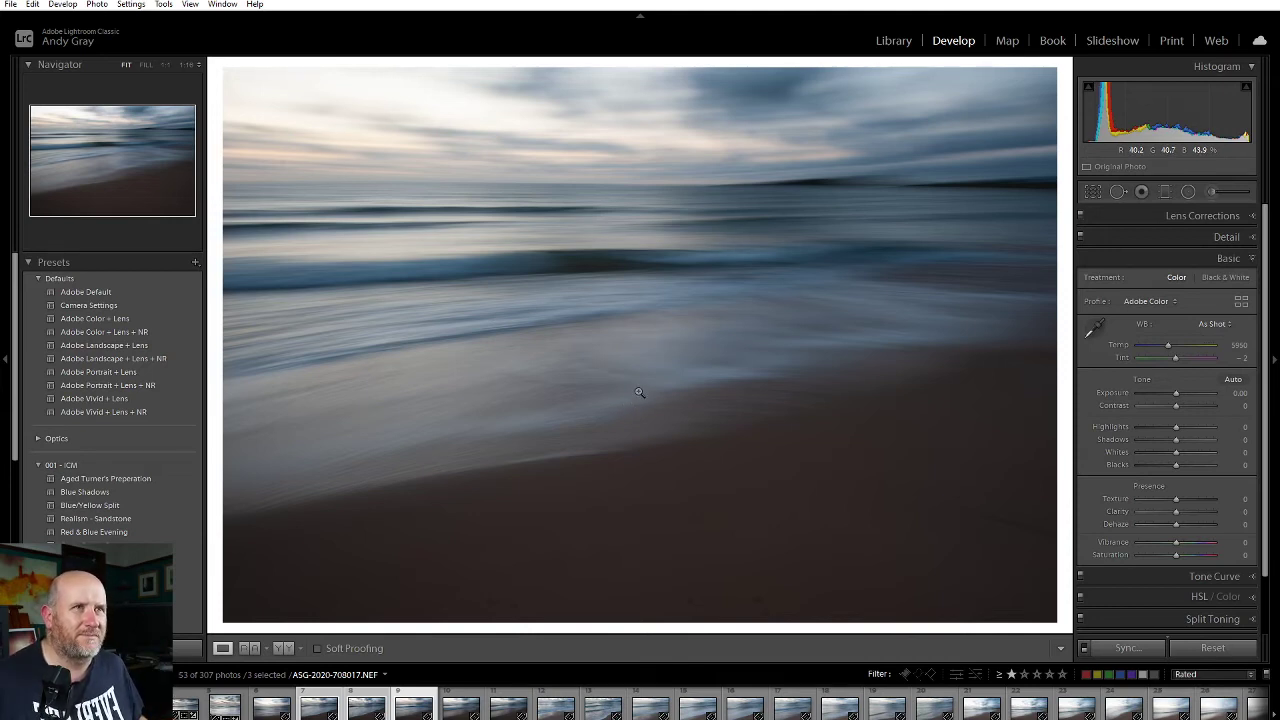
pyautogui.click(1216, 215)
pyautogui.click(1176, 269)
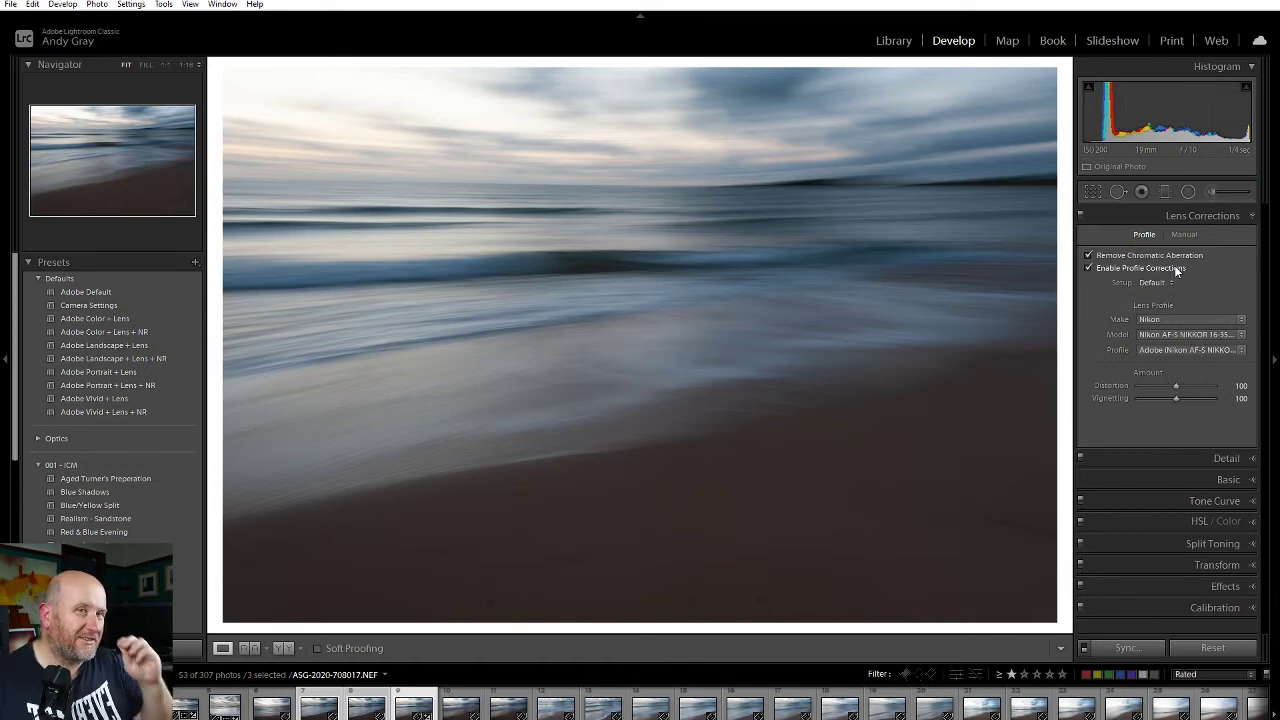
pyautogui.click(1202, 214)
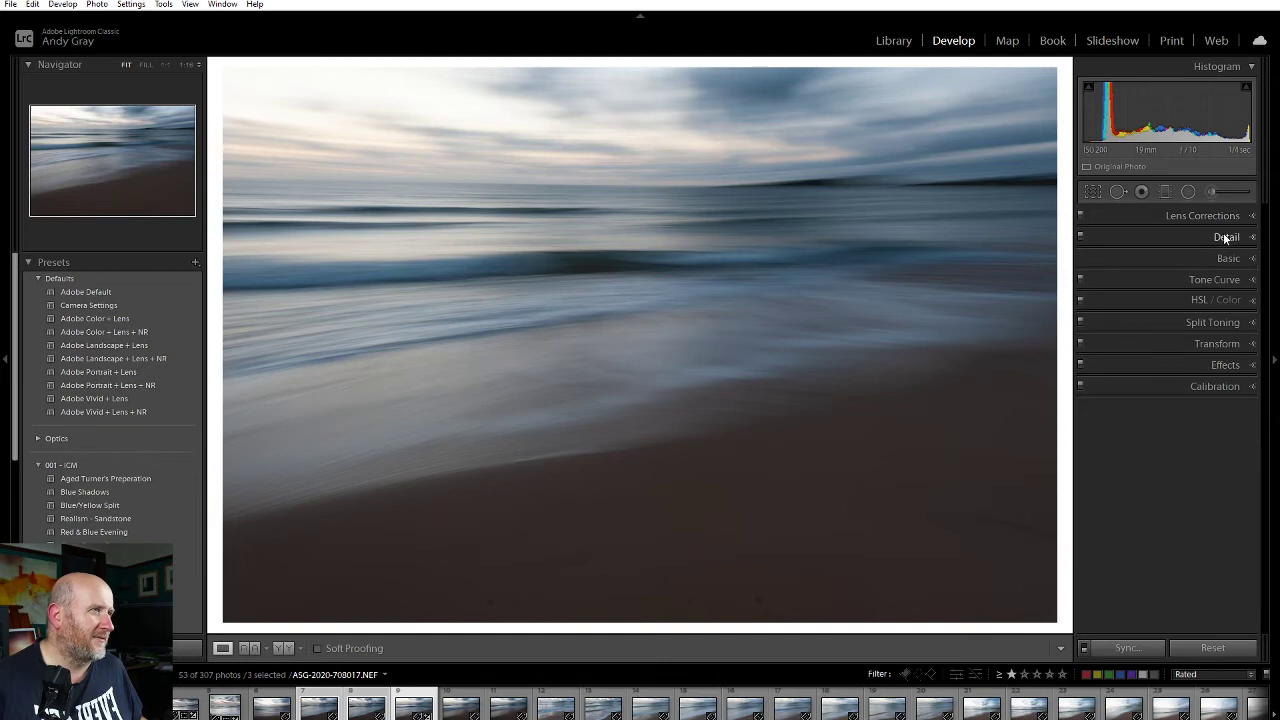
pyautogui.click(1225, 237)
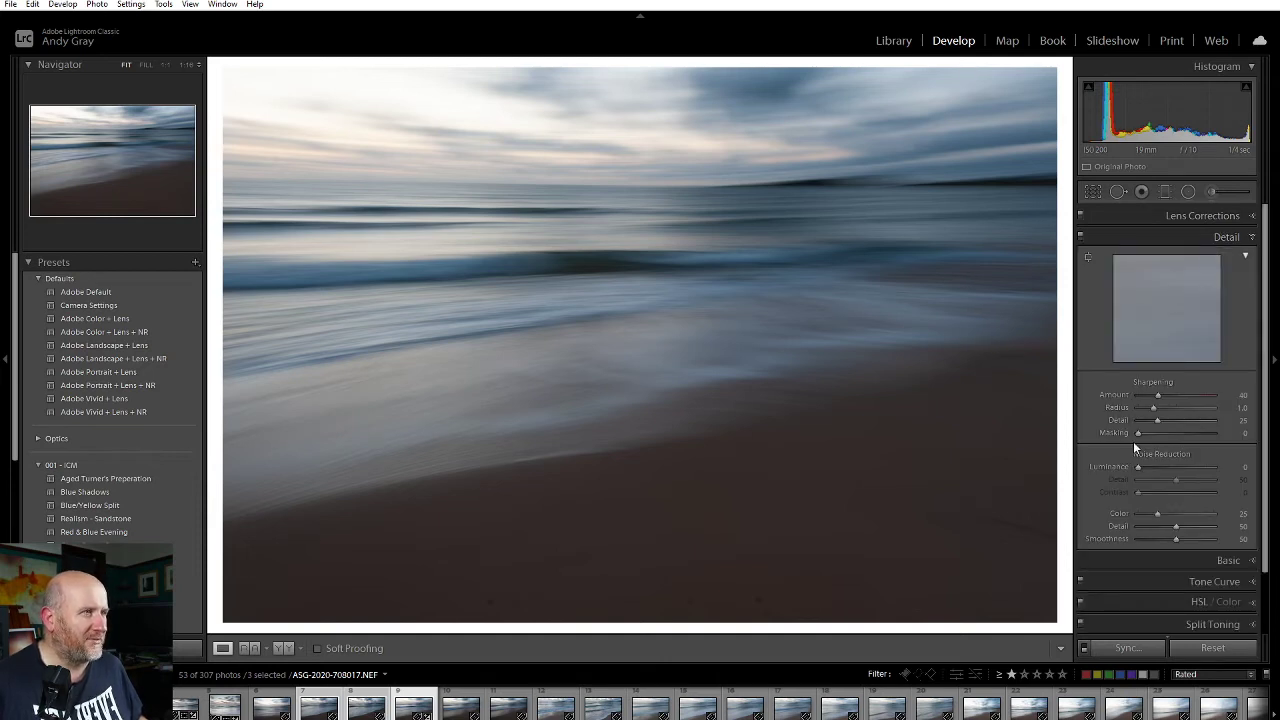
pyautogui.click(1225, 237)
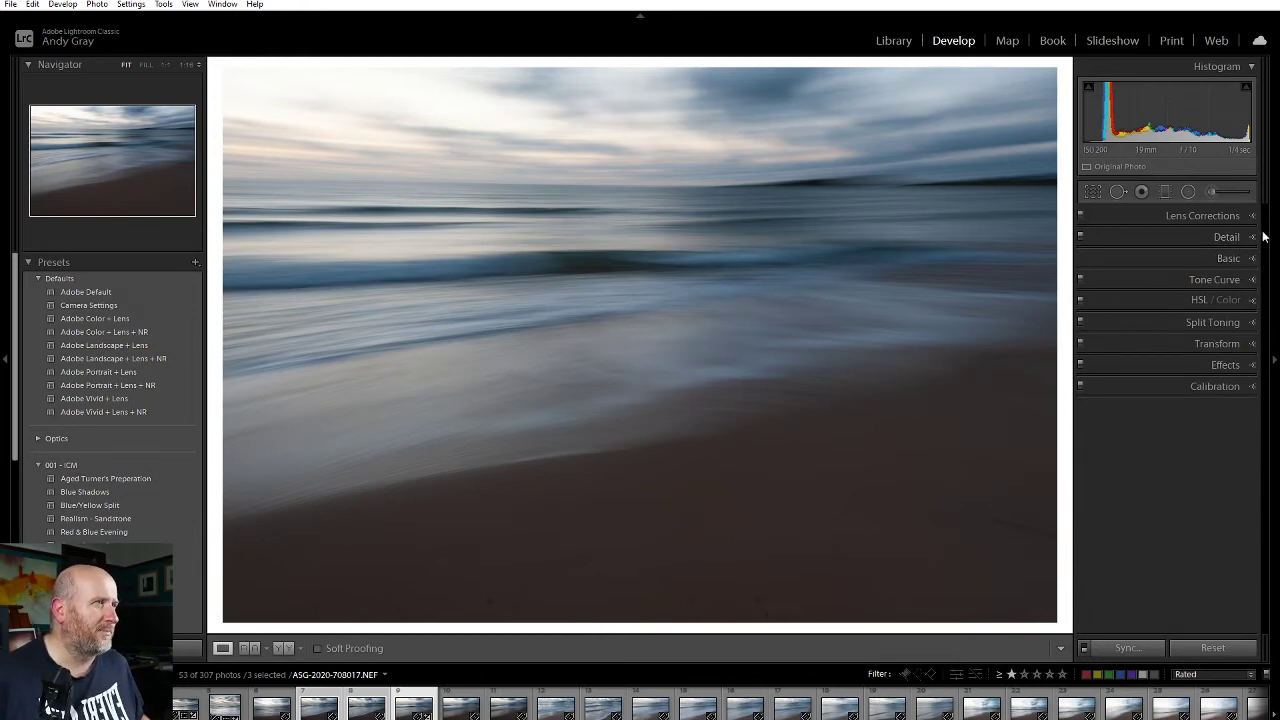
# Try the Adobe Landscape profile with Auto white balance and return the profile to Adobe Color.
pyautogui.click(1219, 262)
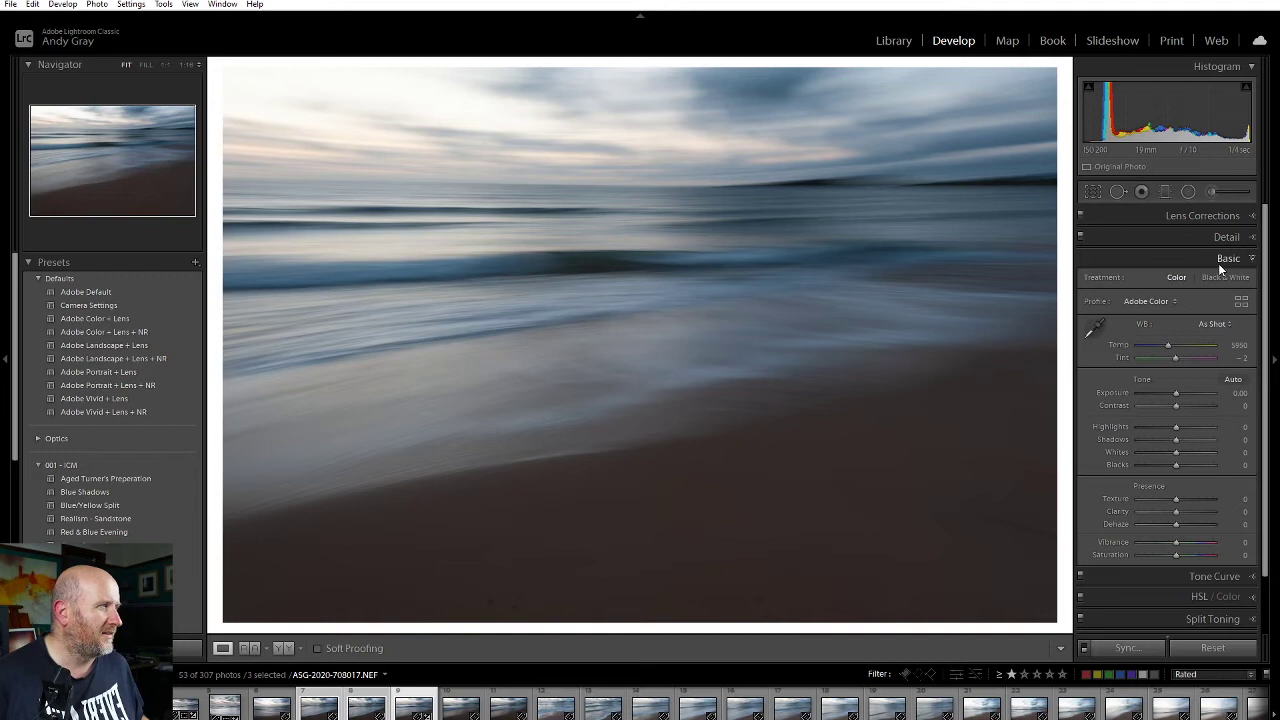
pyautogui.click(1146, 301)
pyautogui.click(1160, 332)
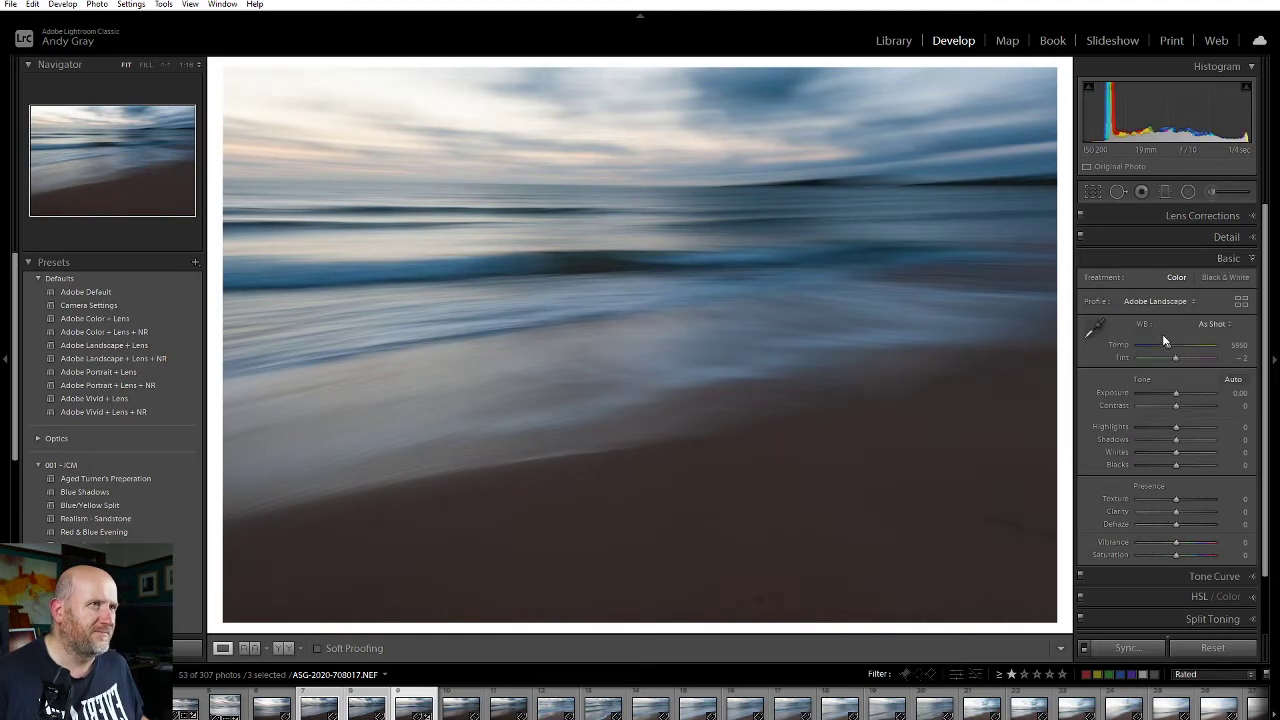
pyautogui.click(1212, 323)
pyautogui.click(1202, 357)
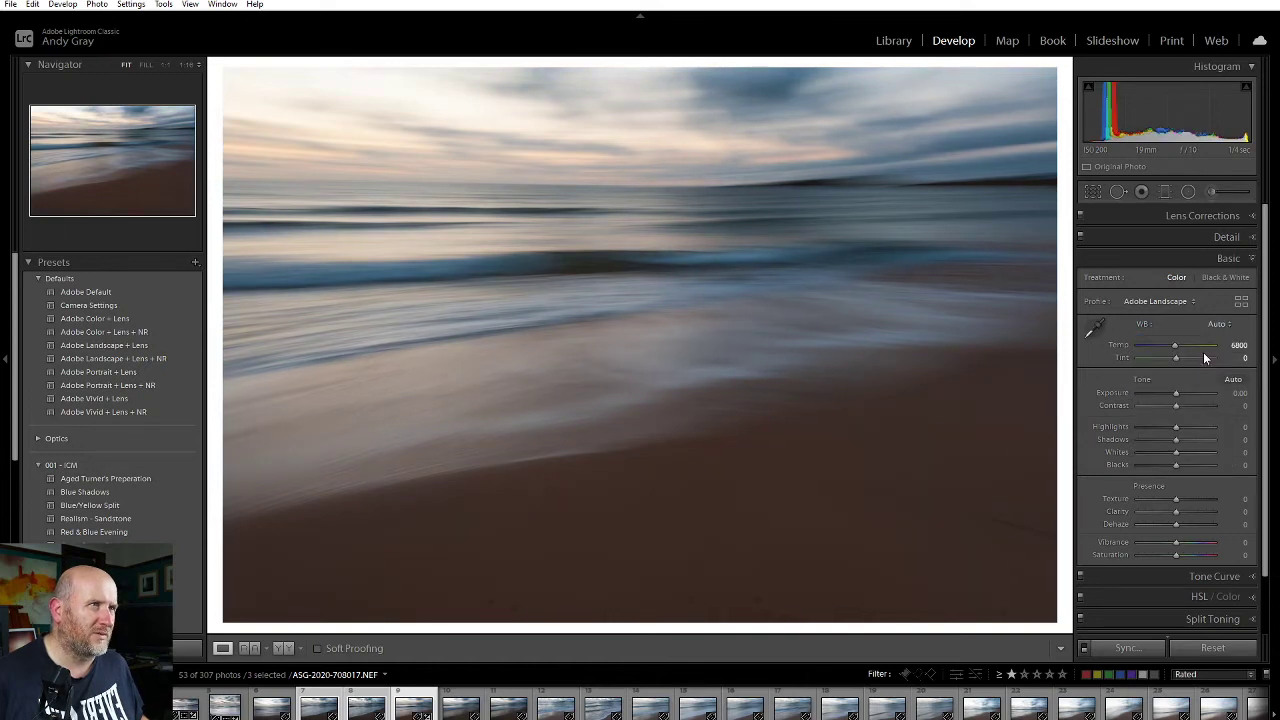
pyautogui.click(1155, 301)
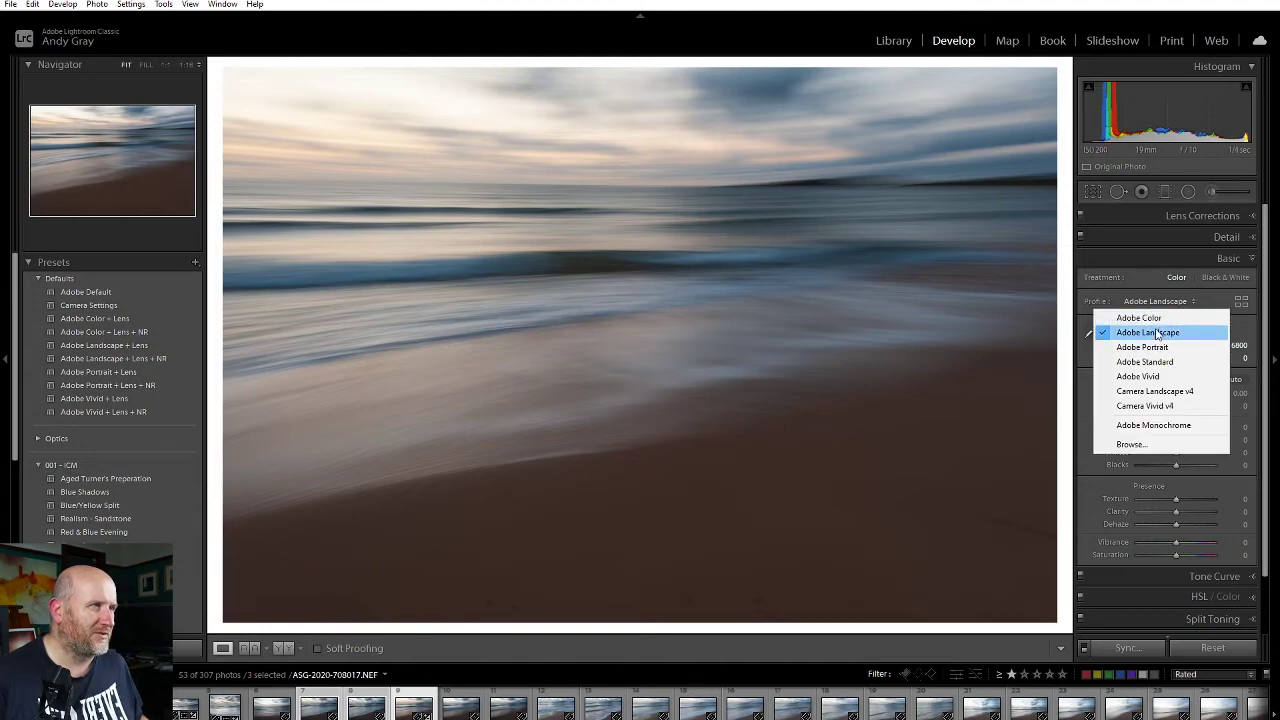
pyautogui.click(1140, 318)
# Try the Daylight white balance preset on the photo and apply Cloudy.
pyautogui.click(1208, 327)
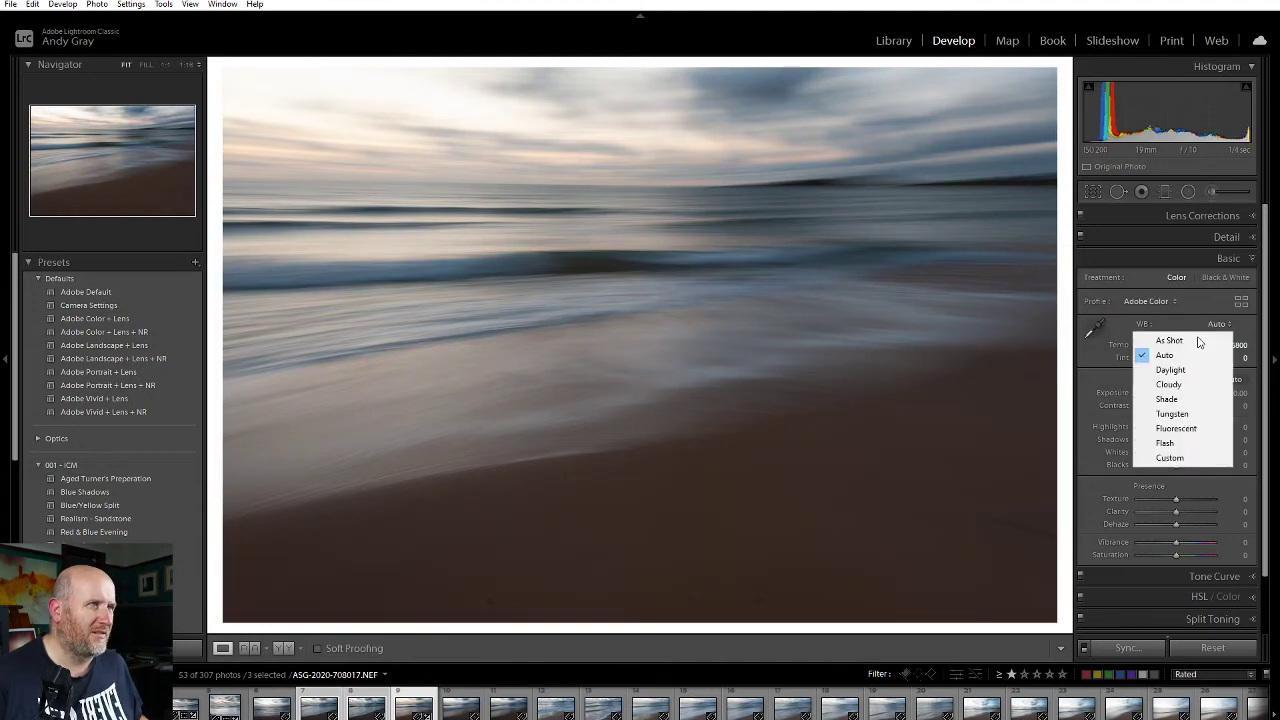
pyautogui.click(1184, 371)
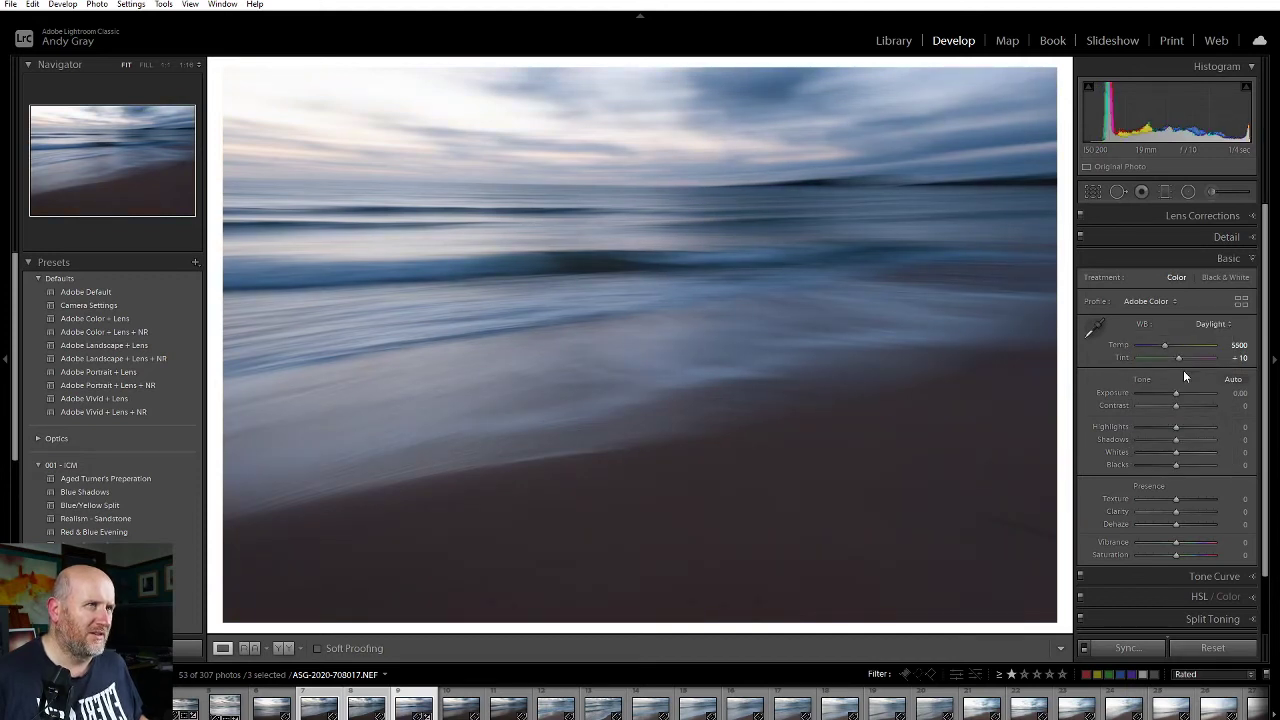
pyautogui.click(1205, 324)
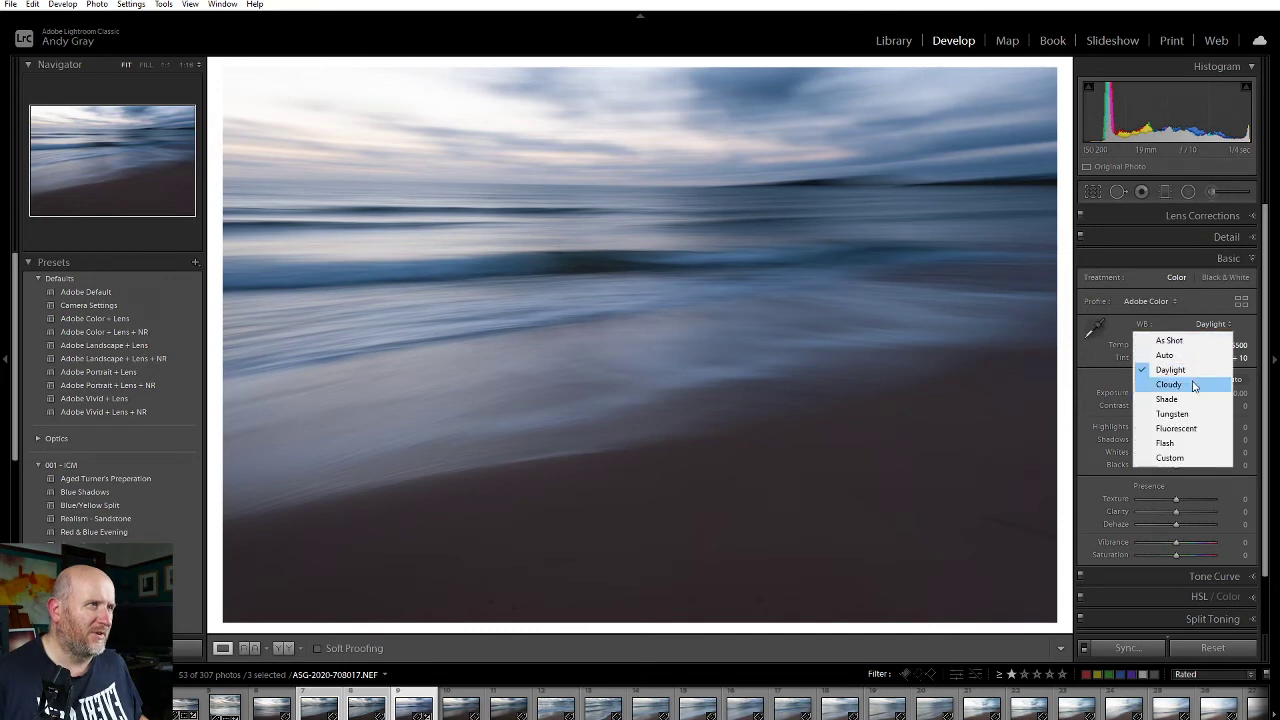
pyautogui.click(1193, 385)
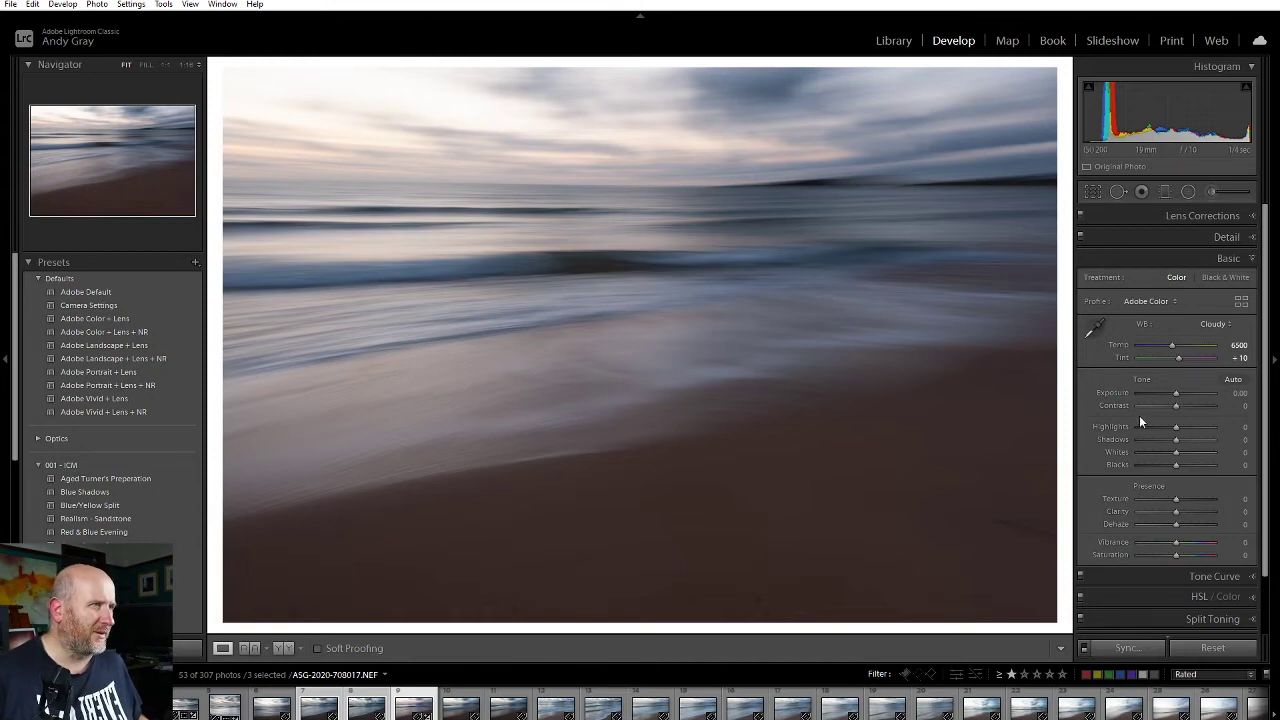
# Apply Auto tone, reset the tone sliders, and set Contrast to -5 and Shadows to +86.
pyautogui.click(1230, 380)
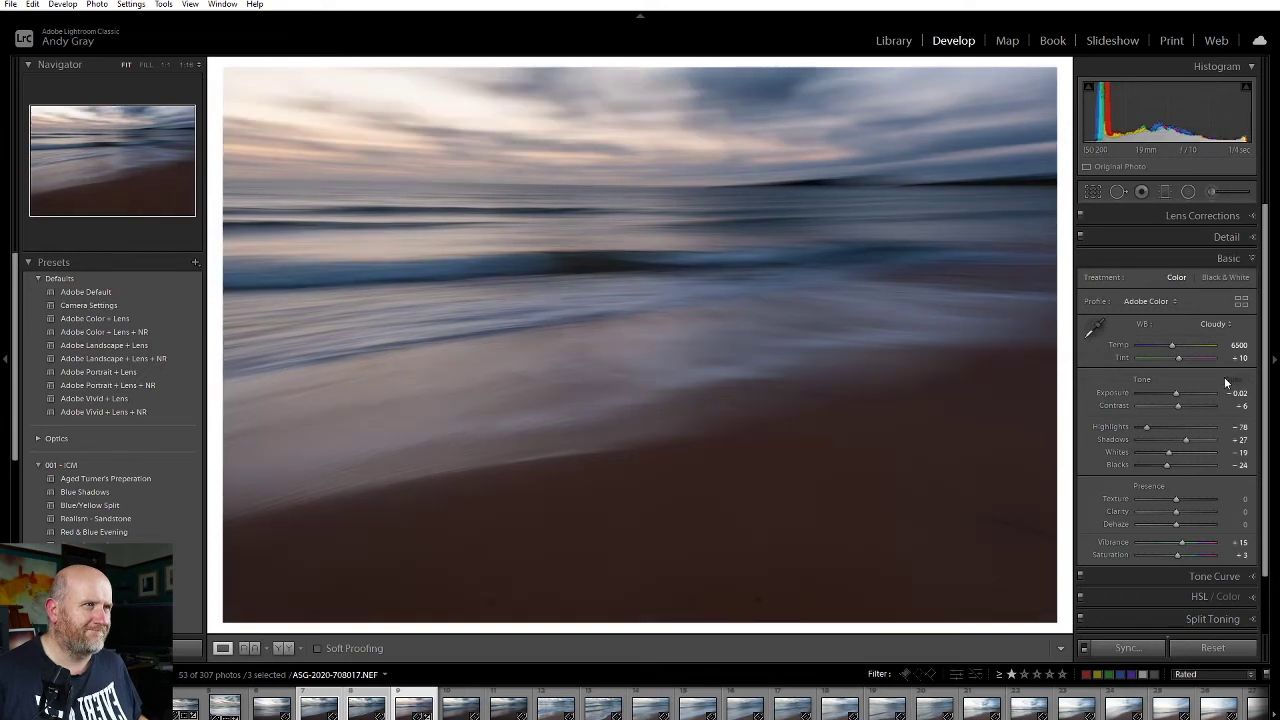
pyautogui.doubleClick(1137, 378)
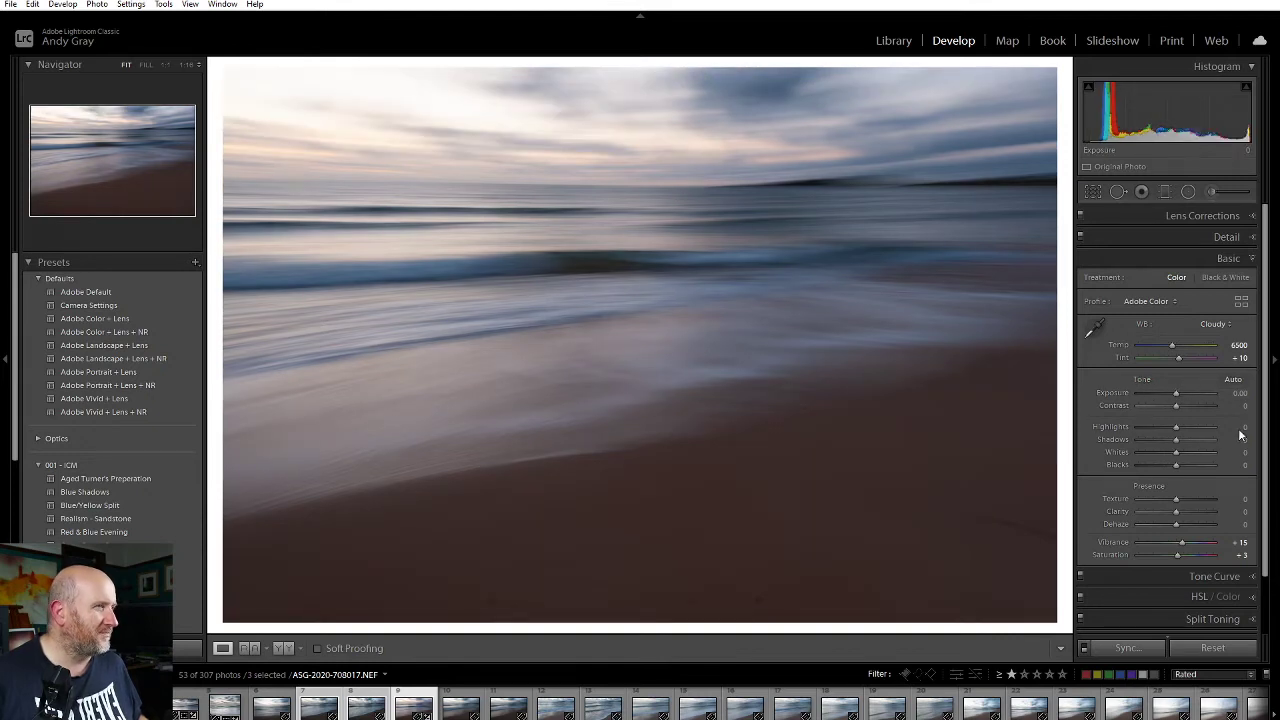
pyautogui.moveTo(1175, 406); pyautogui.dragTo(1209, 460)
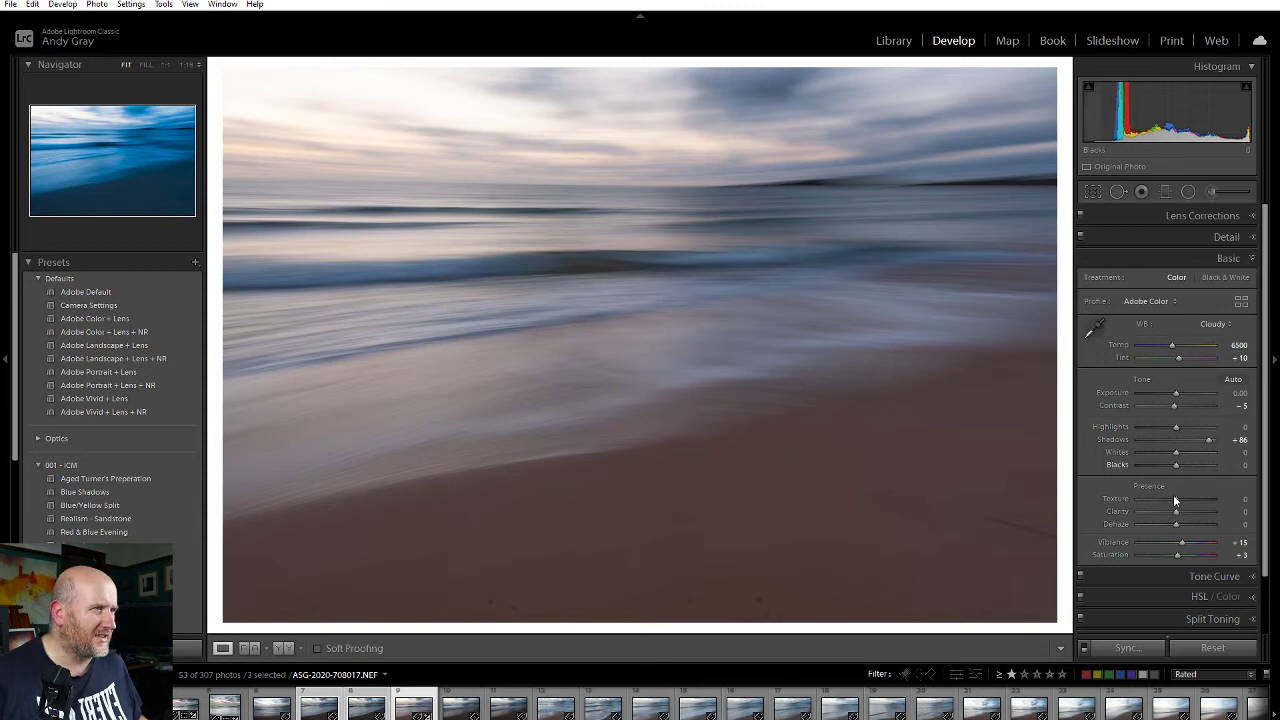
# Set Luminance noise reduction to about 26.
pyautogui.click(1224, 237)
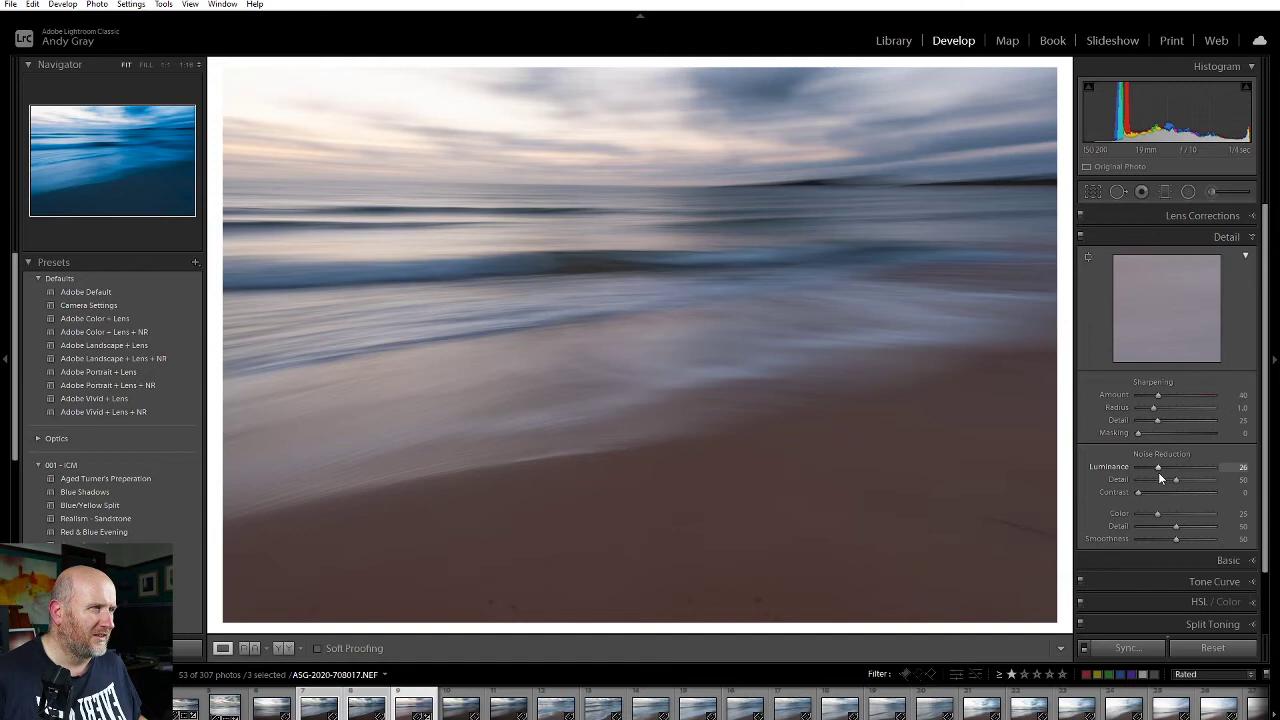
pyautogui.click(1213, 241)
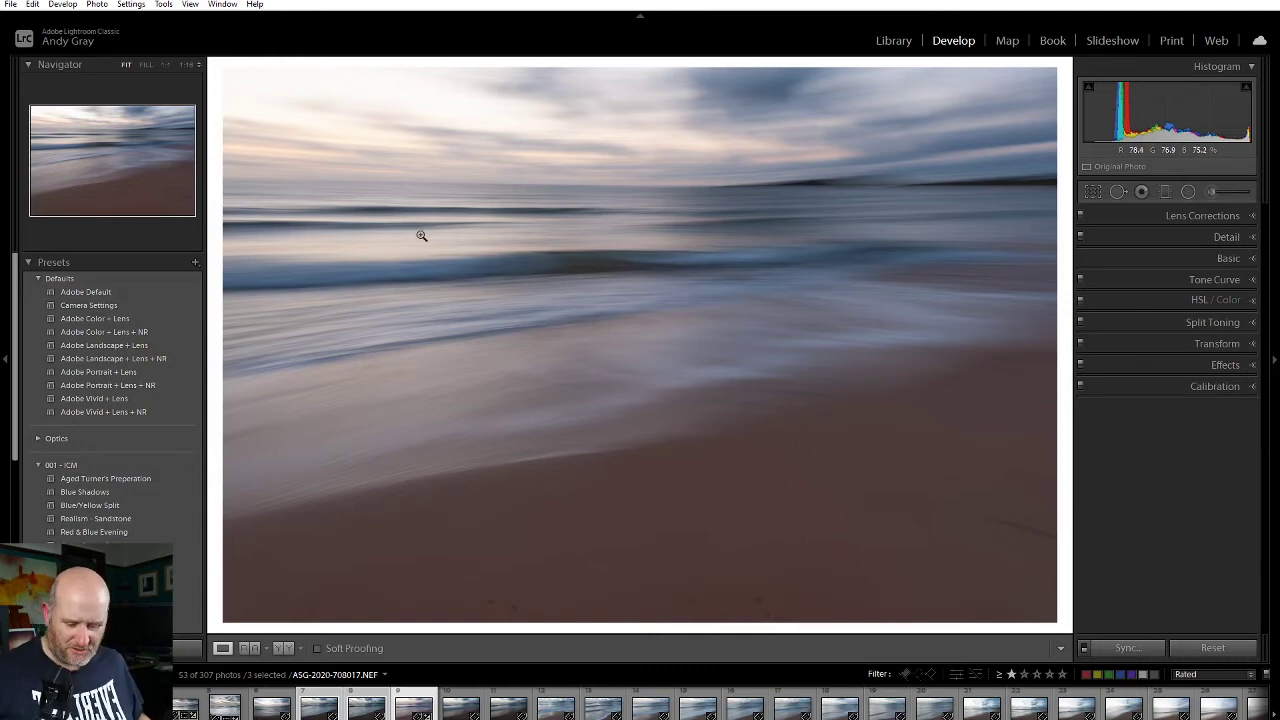
# Heal a dust spot in the upper-left part of the sky and reposition its heal source beside it.
pyautogui.click(1118, 191)
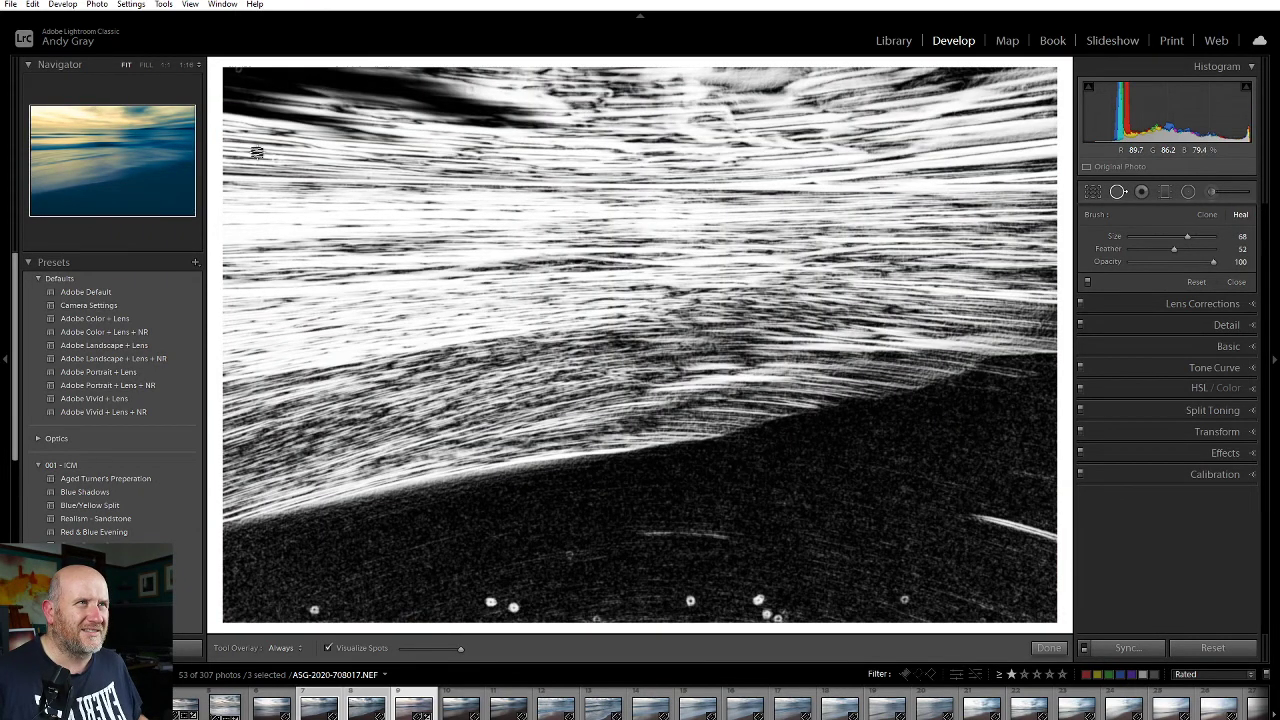
pyautogui.press('z')
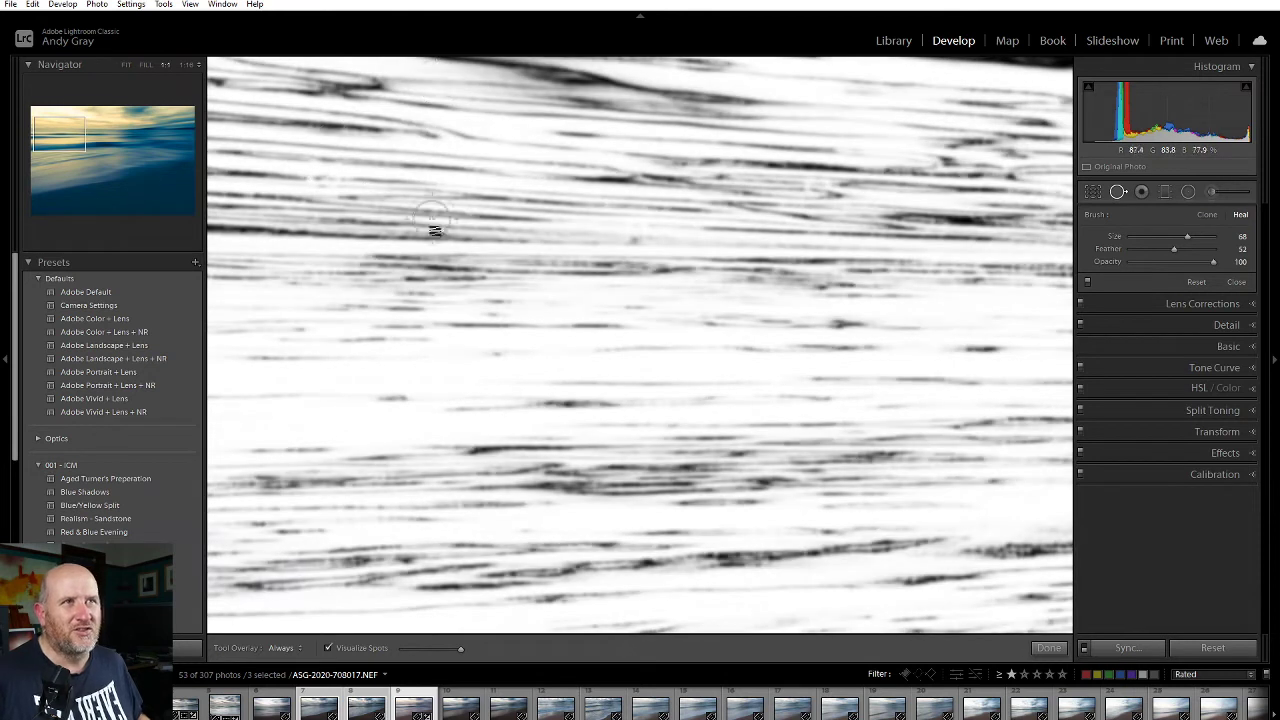
pyautogui.scroll(3, 322, 174)
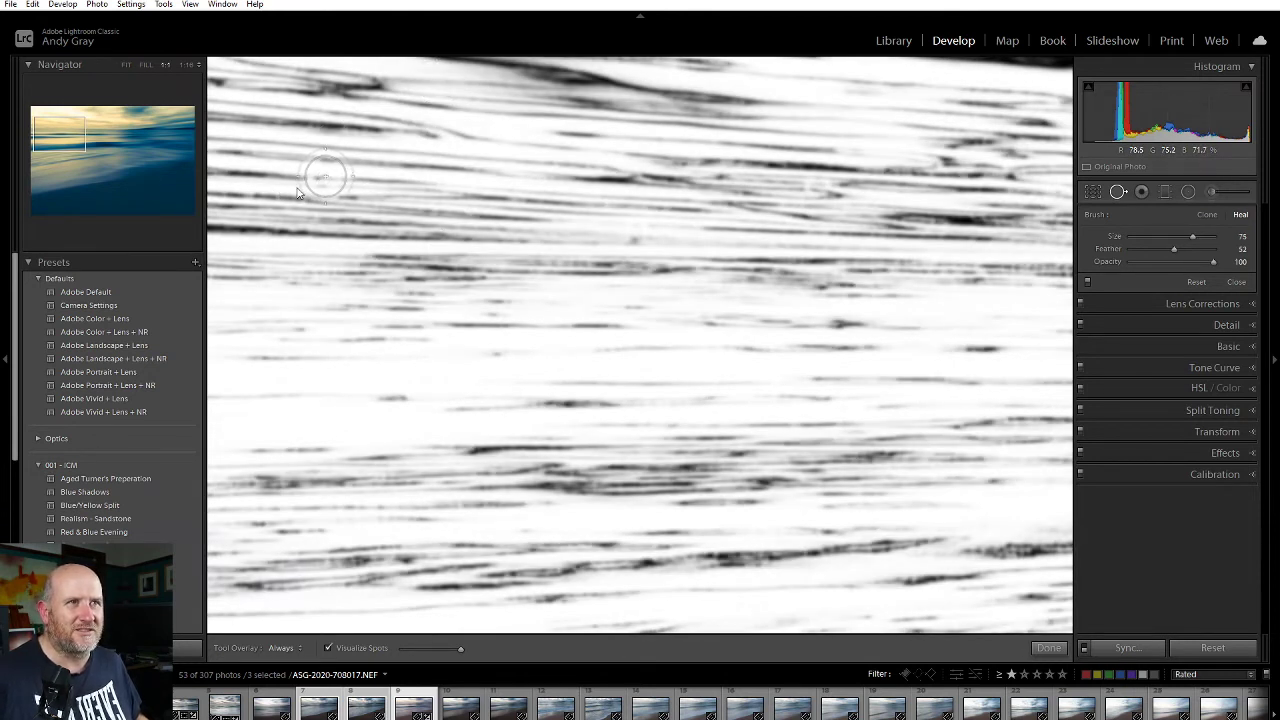
pyautogui.click(324, 176)
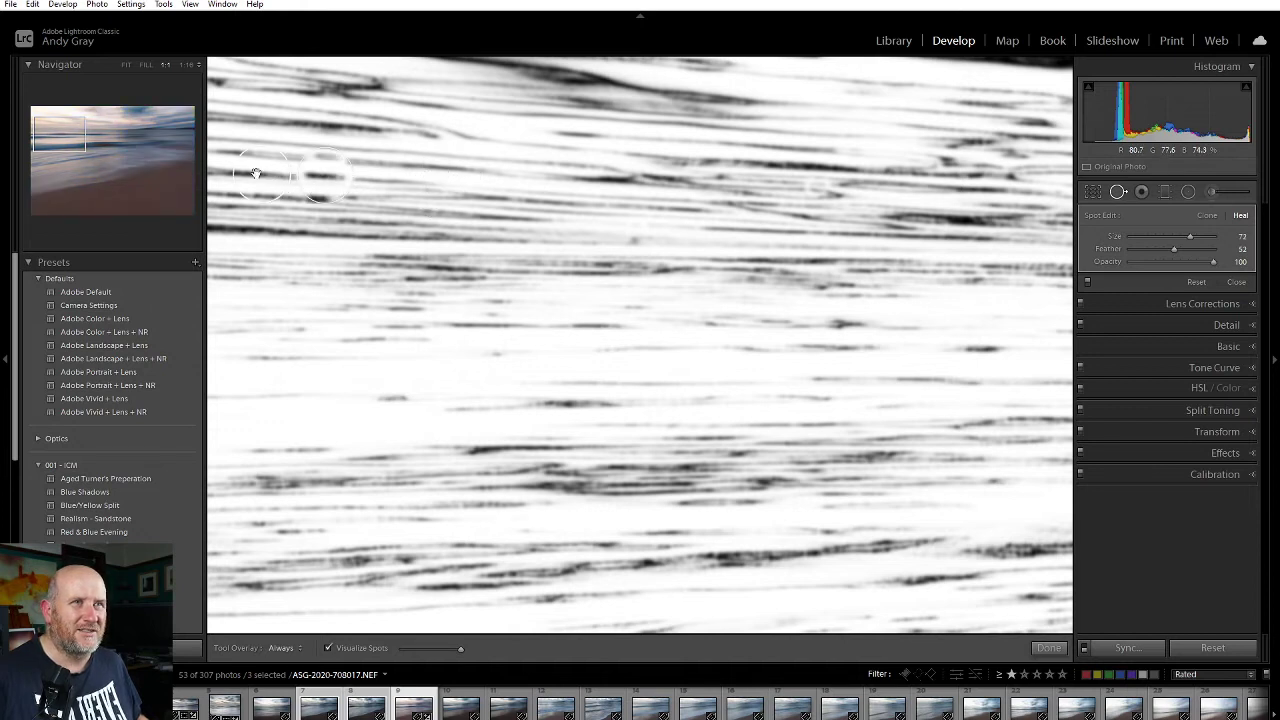
pyautogui.moveTo(251, 166); pyautogui.dragTo(267, 165)
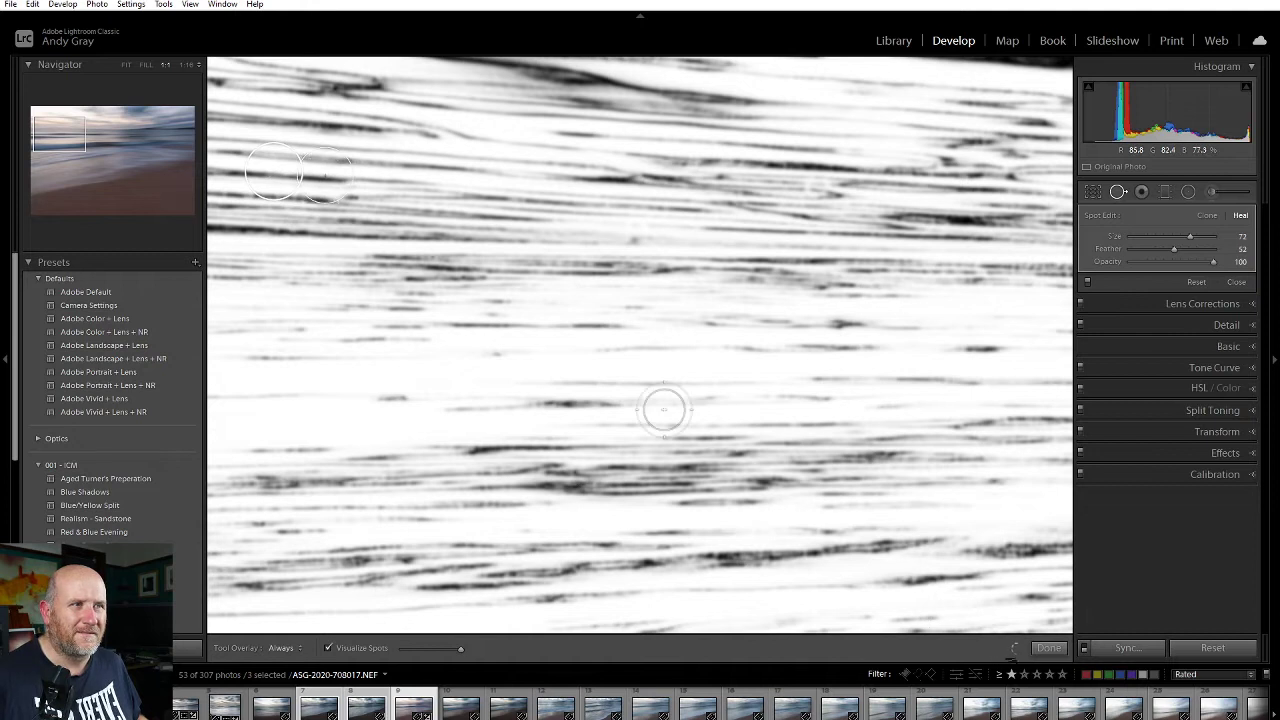
pyautogui.press('z')
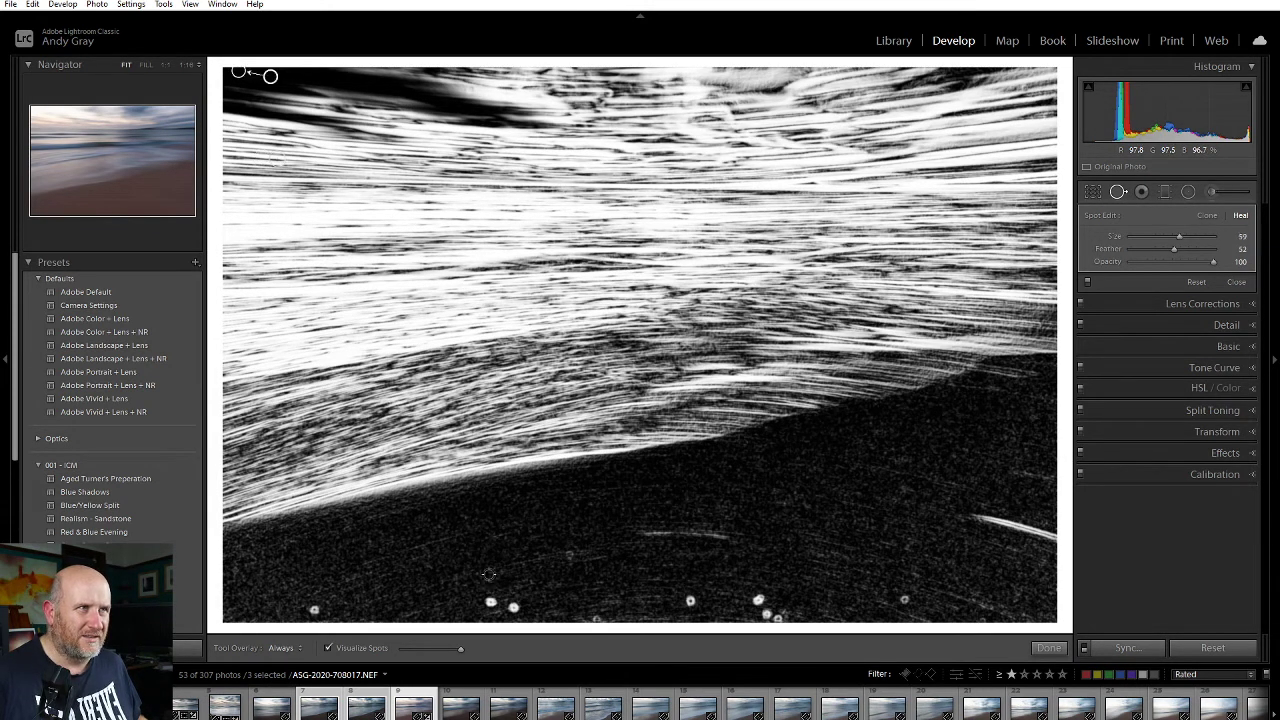
# Heal the dust spots scattered across the sand along the photo's lower edge and finish spot removal.
pyautogui.scroll(3, 490, 600)
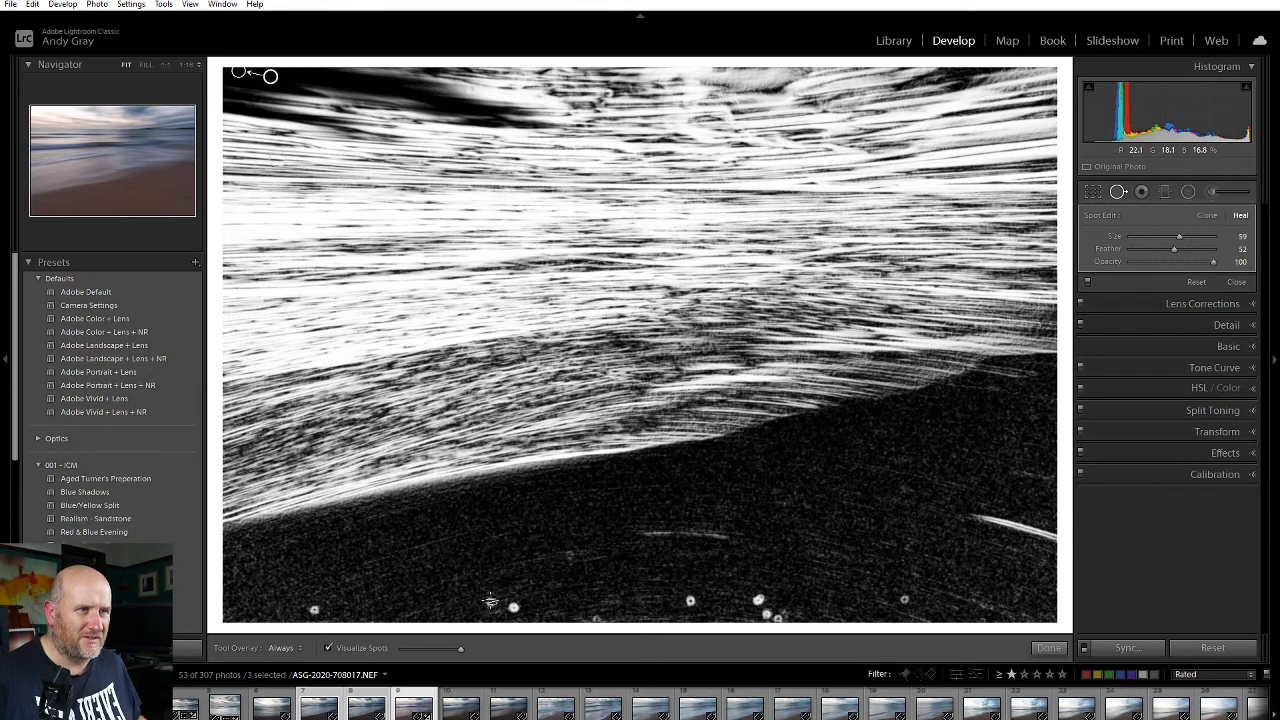
pyautogui.click(312, 607)
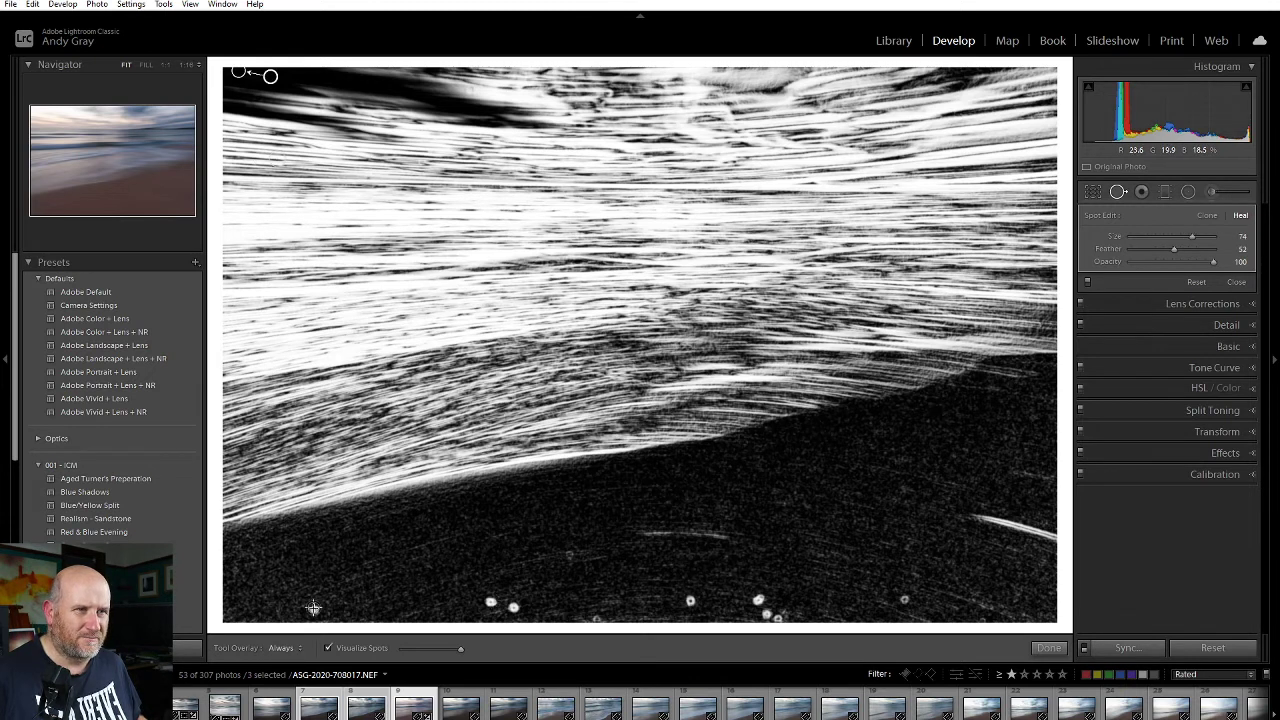
pyautogui.click(512, 605)
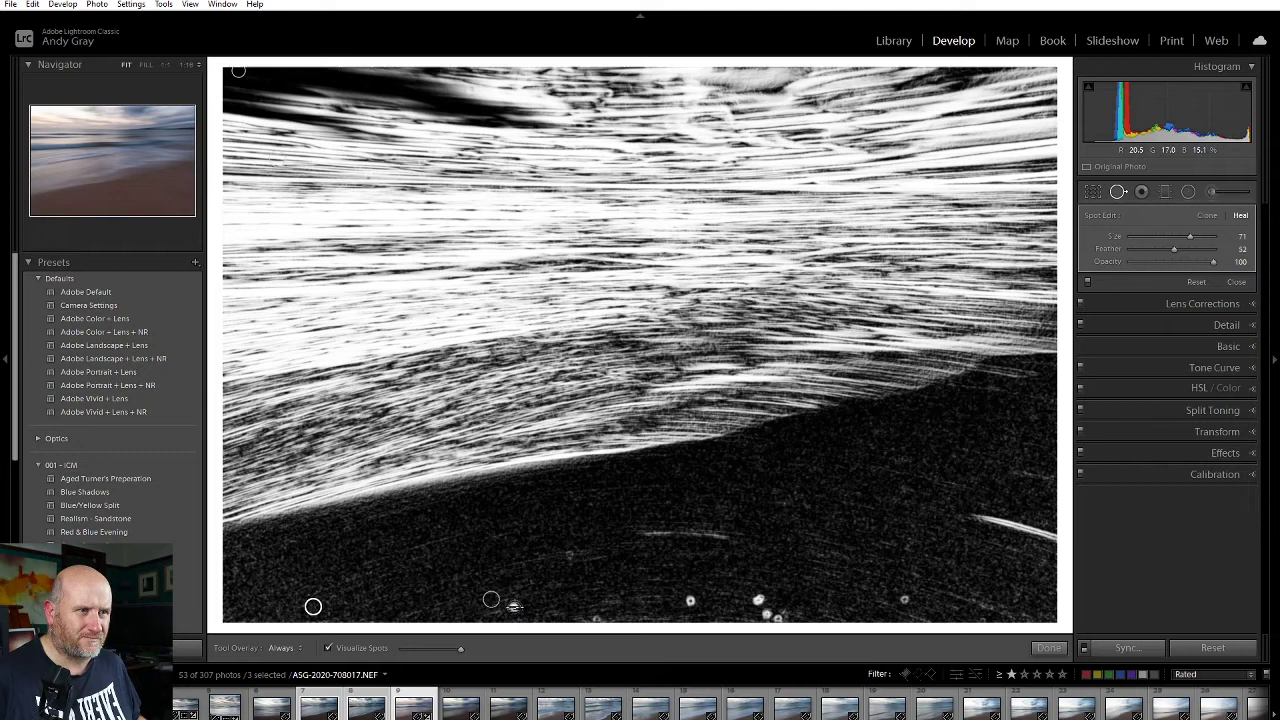
pyautogui.click(690, 599)
pyautogui.click(595, 618)
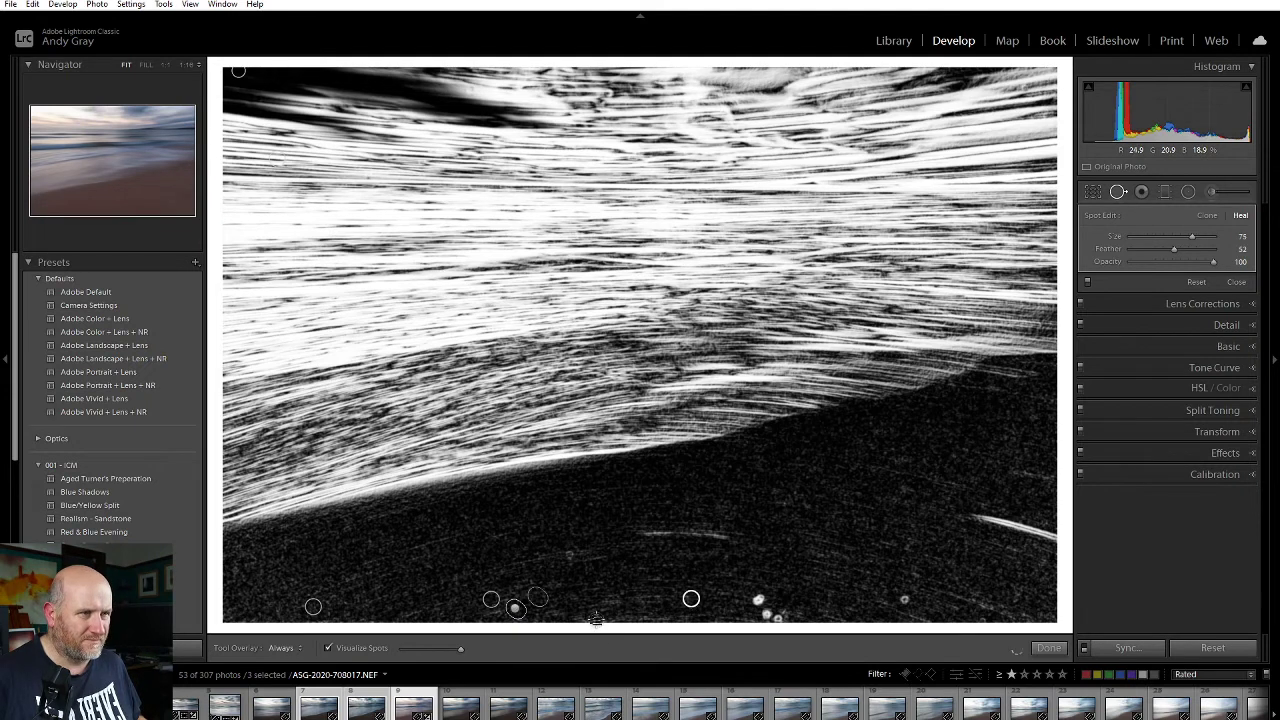
pyautogui.click(758, 599)
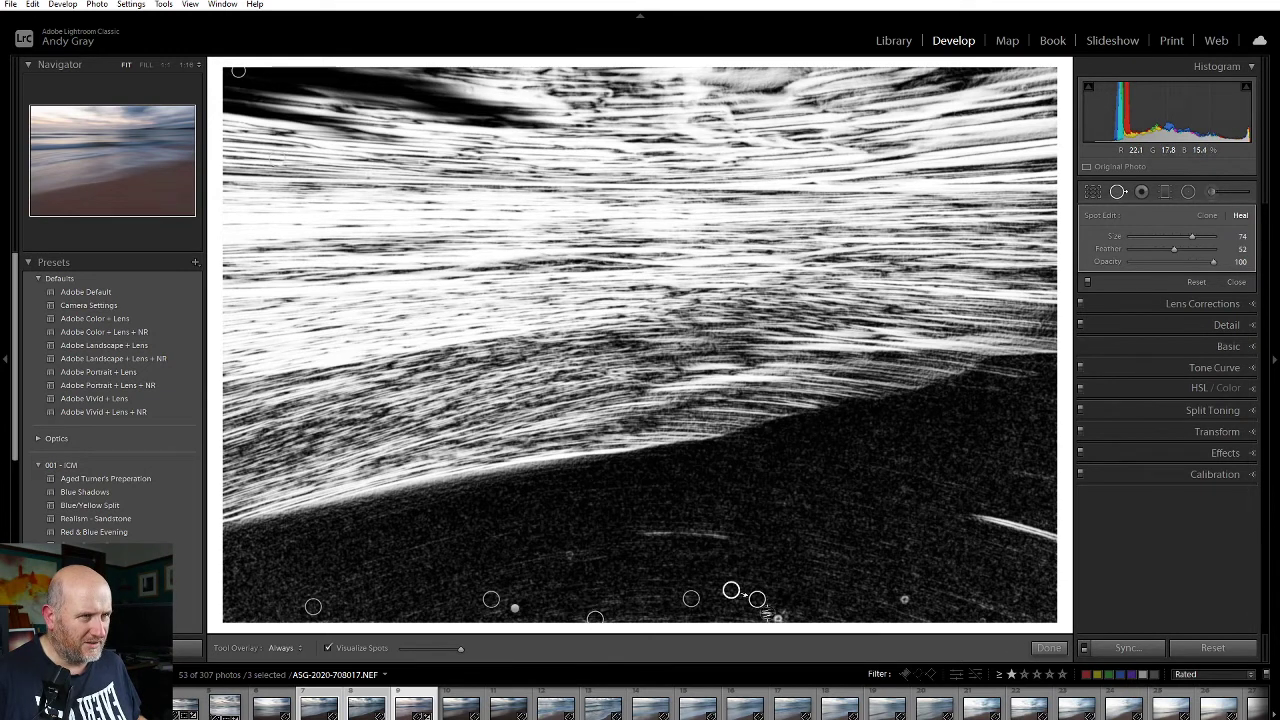
pyautogui.click(767, 613)
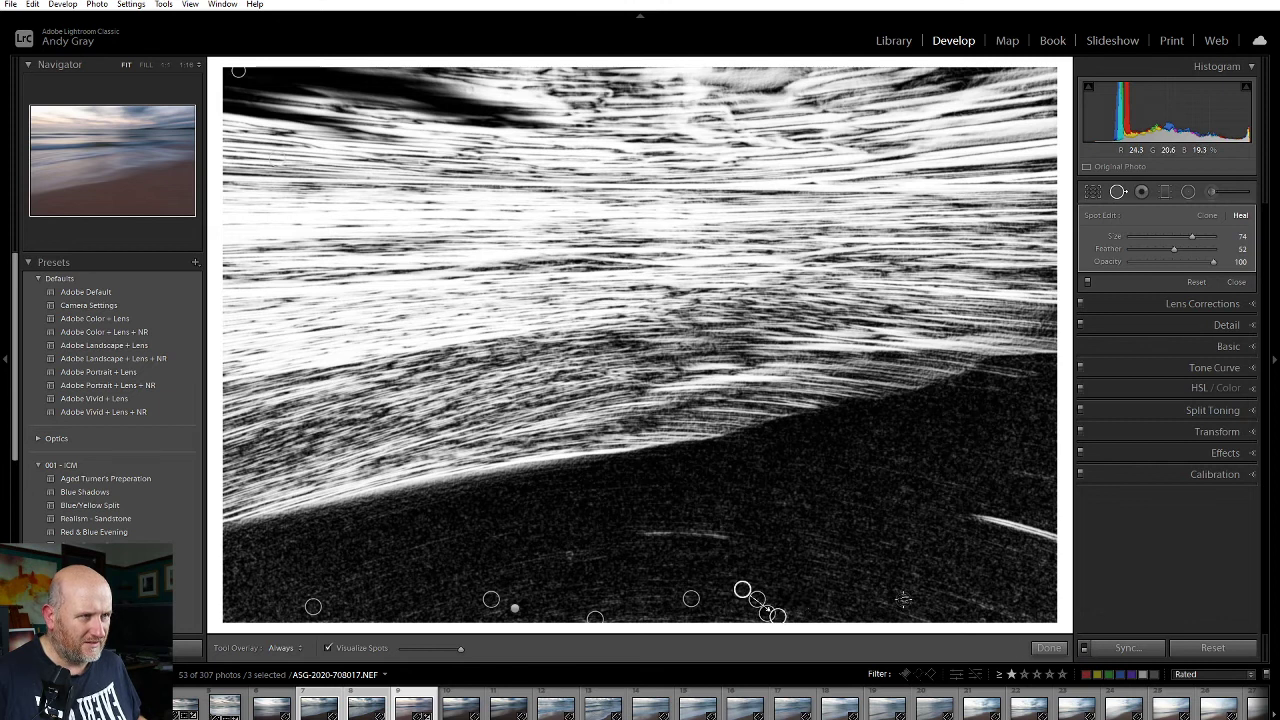
pyautogui.click(903, 600)
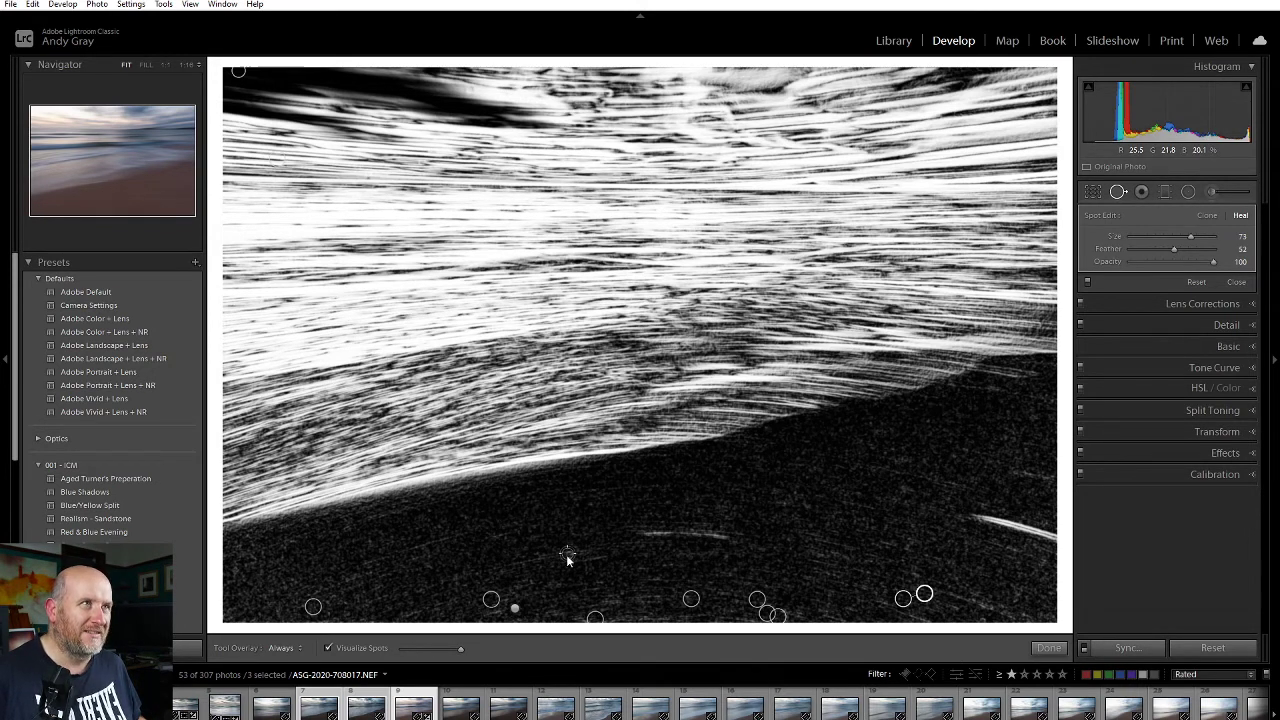
pyautogui.click(1048, 648)
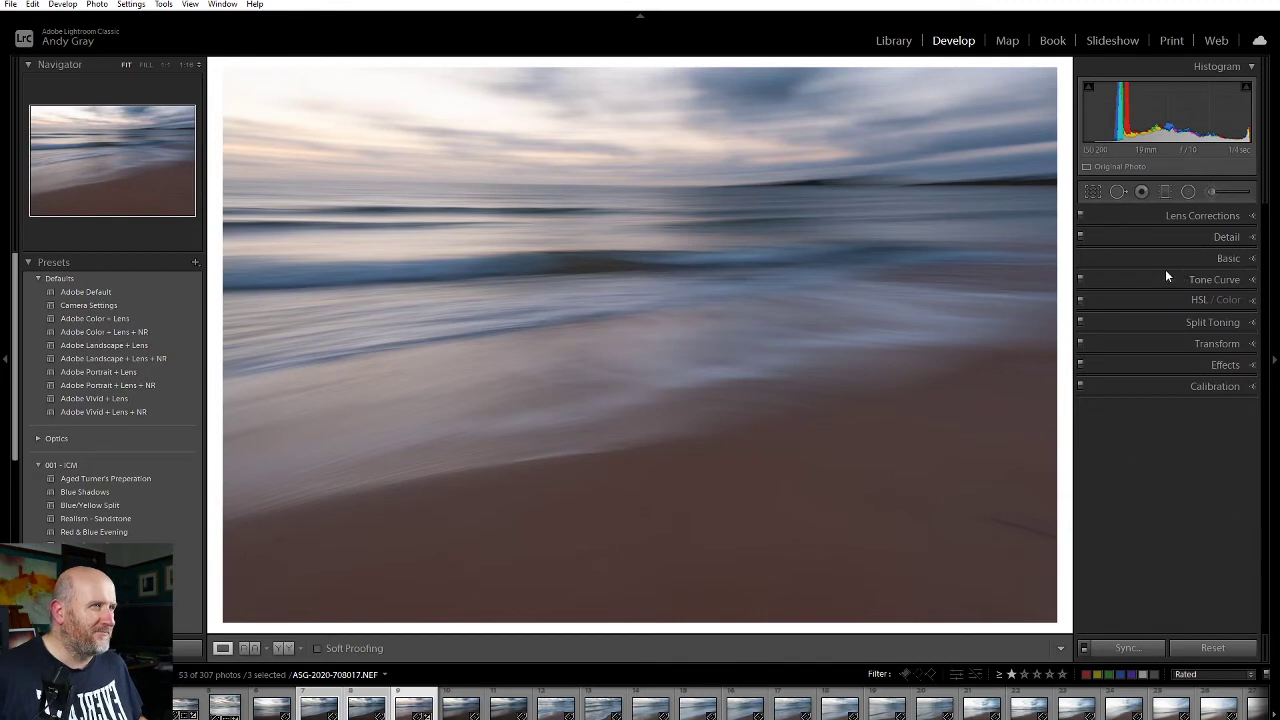
# Set Whites to +35 and add a graduated filter over the sky with Exposure -0.51 and Highlights -23.
pyautogui.click(1219, 260)
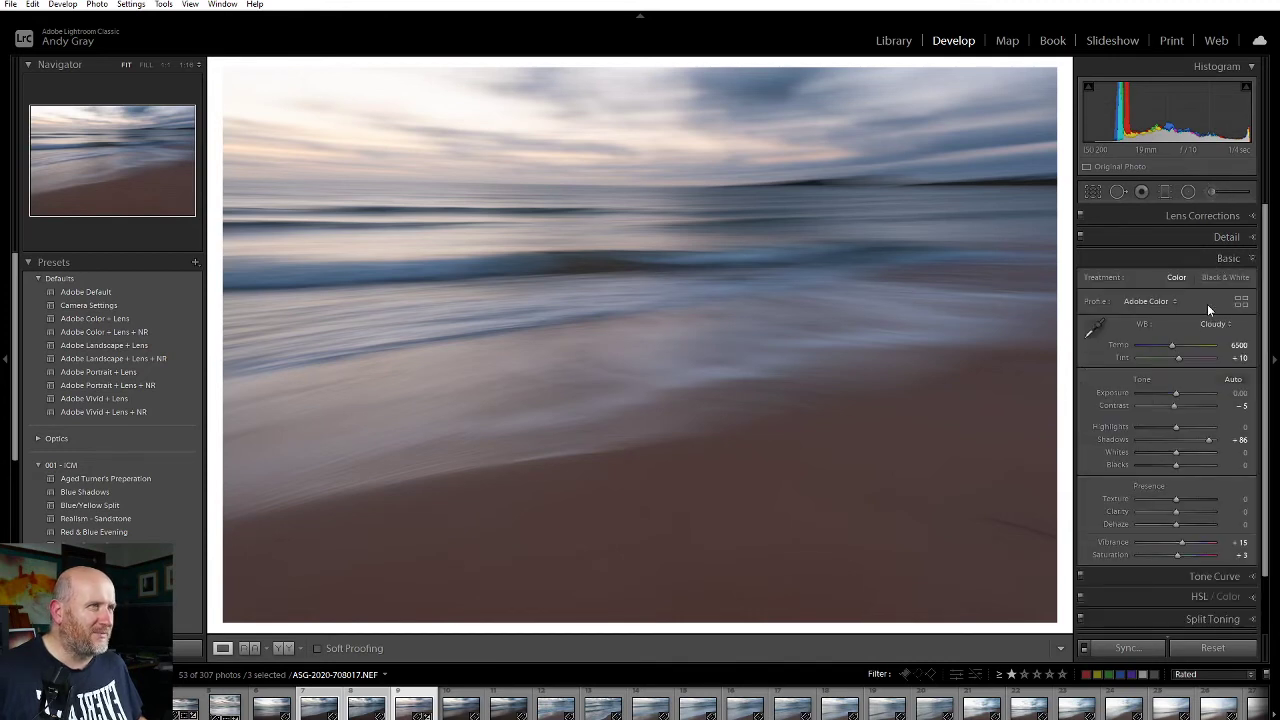
pyautogui.moveTo(1196, 460); pyautogui.dragTo(1192, 463)
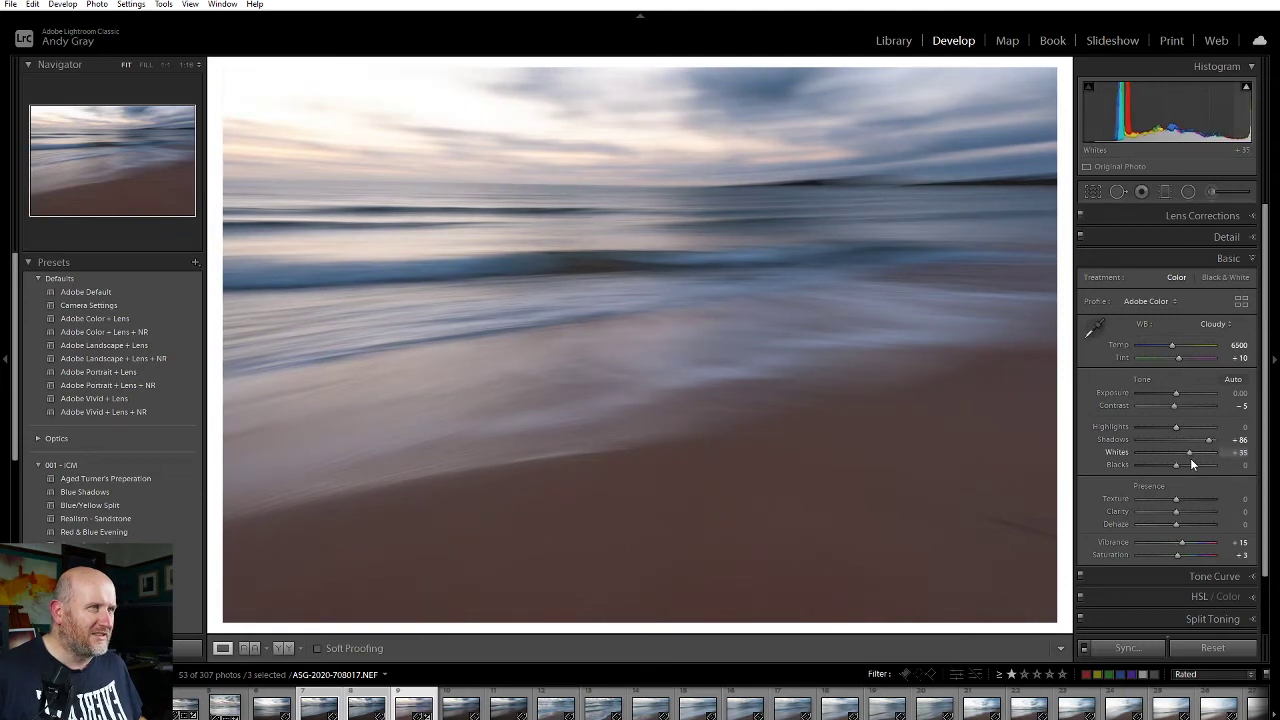
pyautogui.click(1164, 191)
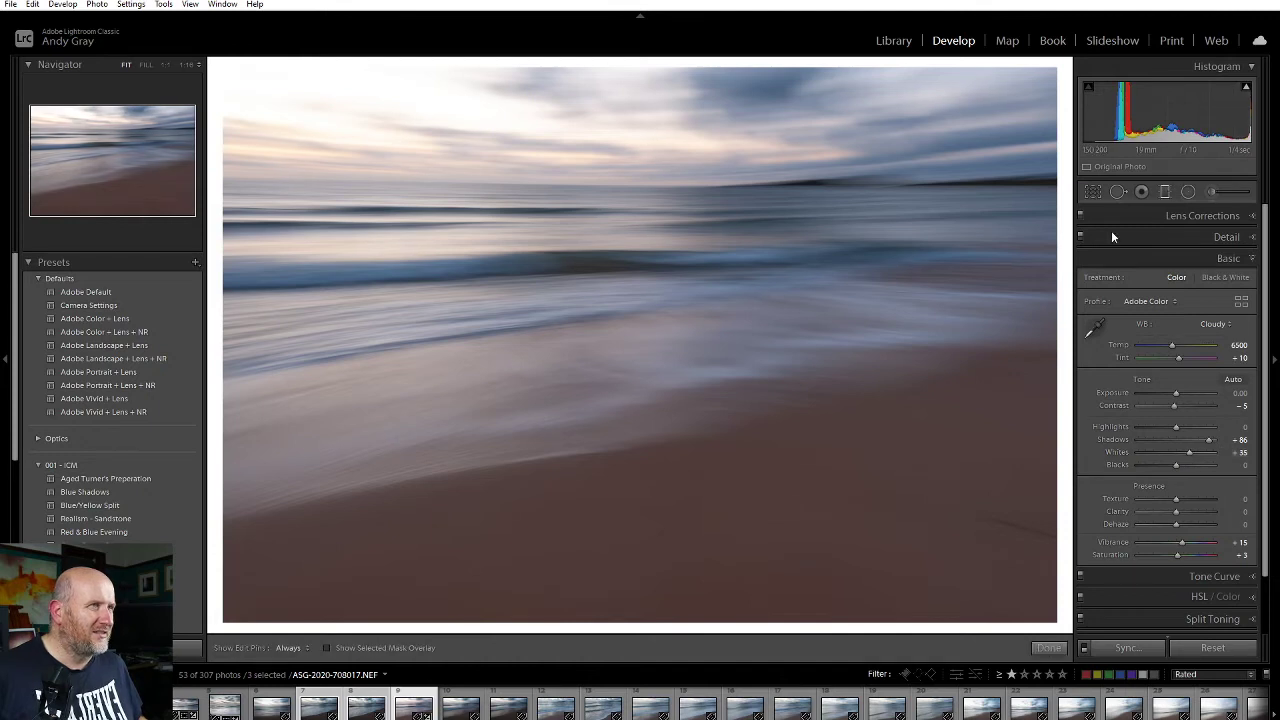
pyautogui.moveTo(457, 71); pyautogui.dragTo(465, 247)
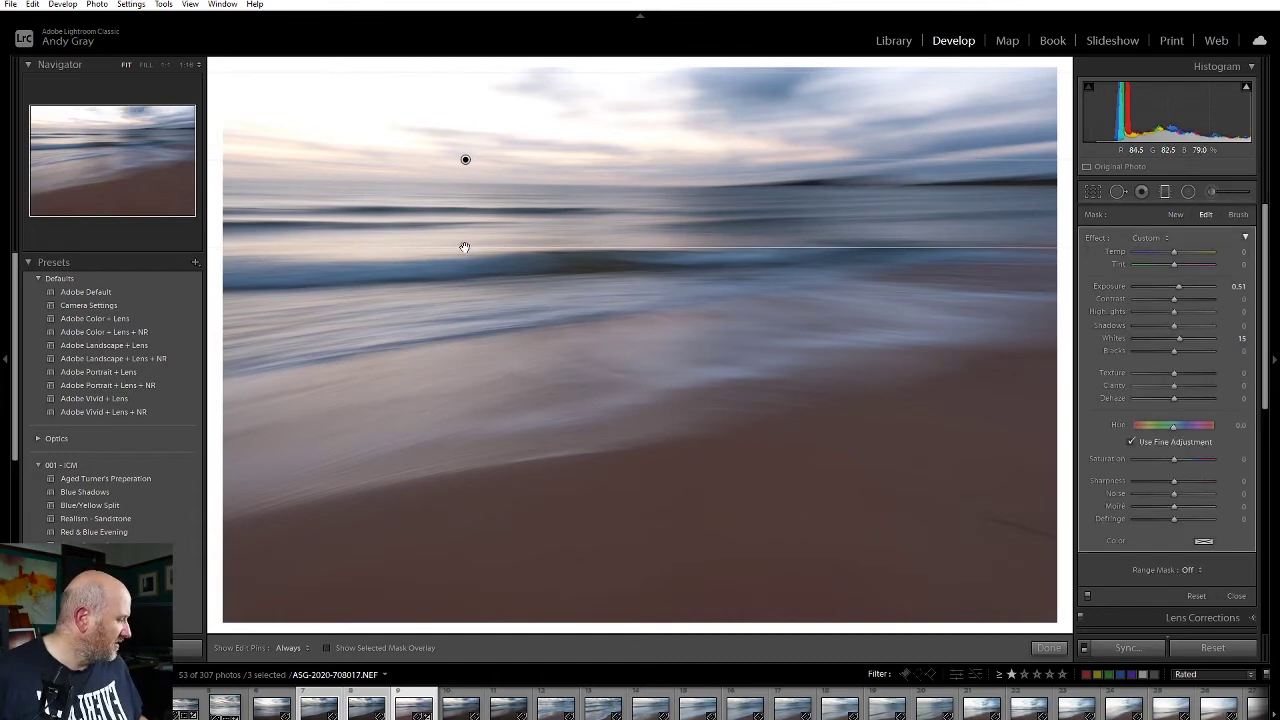
pyautogui.doubleClick(1170, 287)
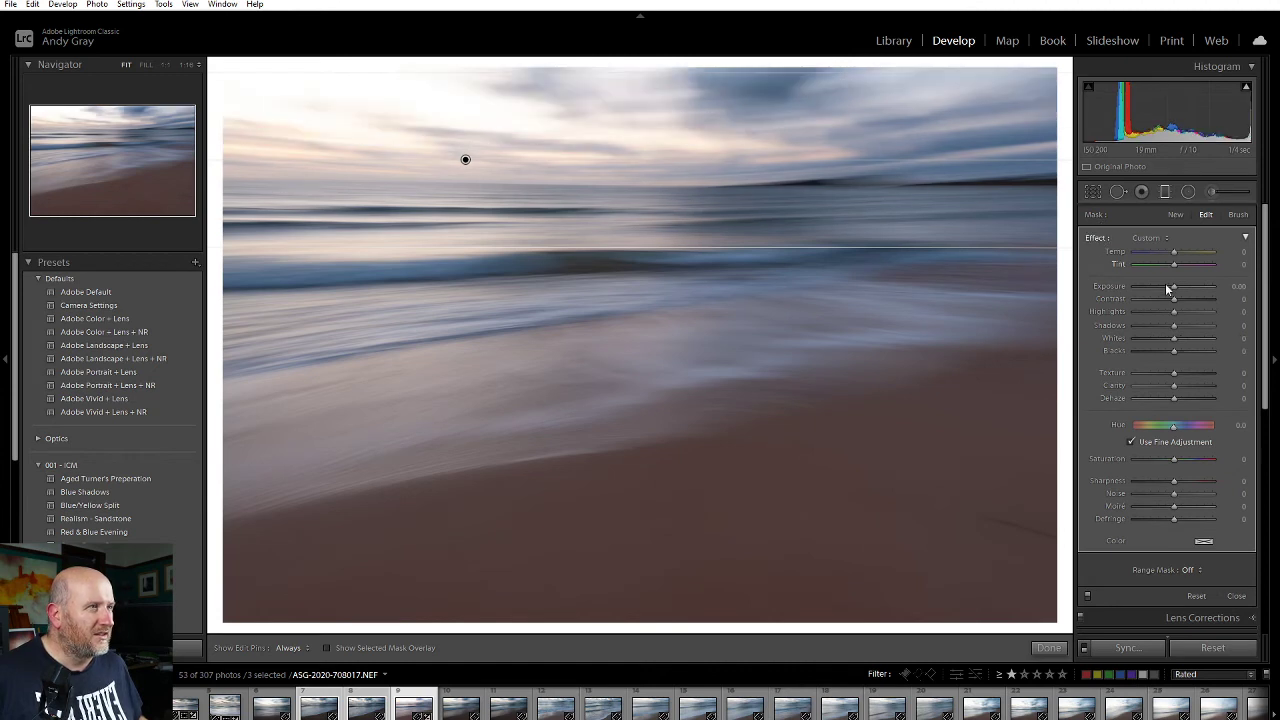
pyautogui.moveTo(1173, 288); pyautogui.dragTo(1160, 314)
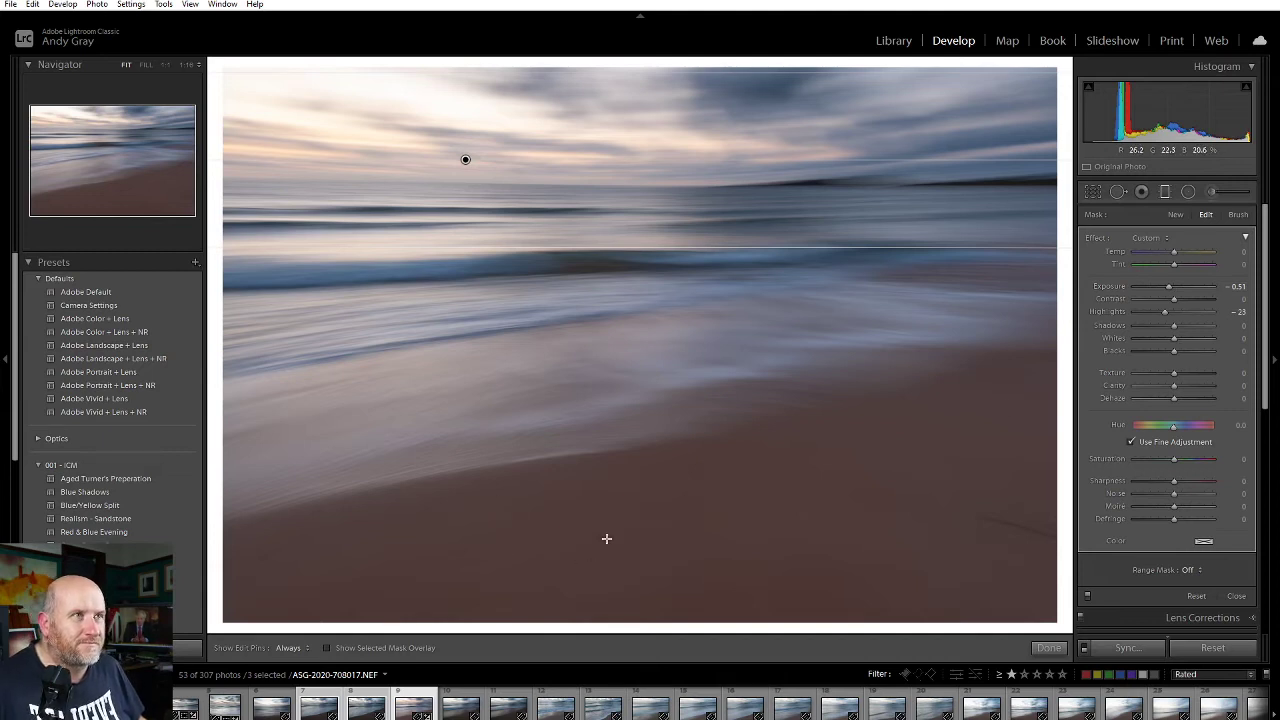
pyautogui.click(1048, 647)
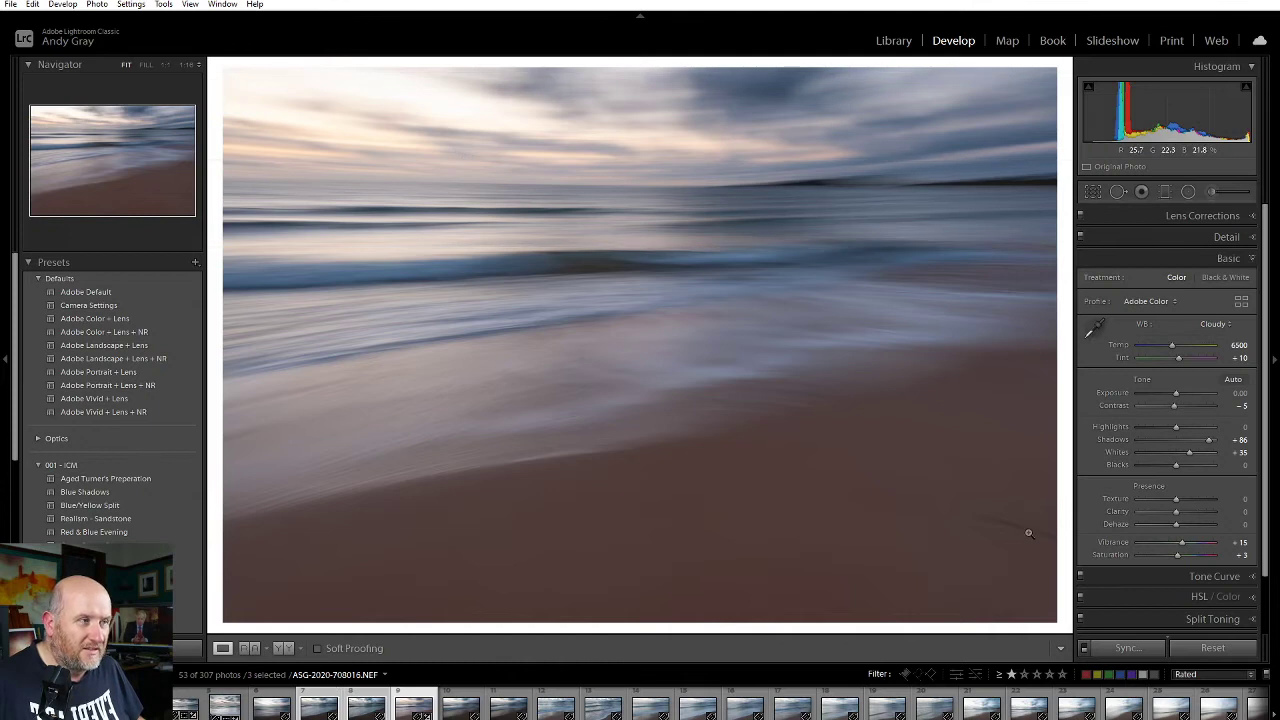
# Synchronize all develop settings across the three selected photos and open them as layers in Photoshop.
pyautogui.click(1146, 650)
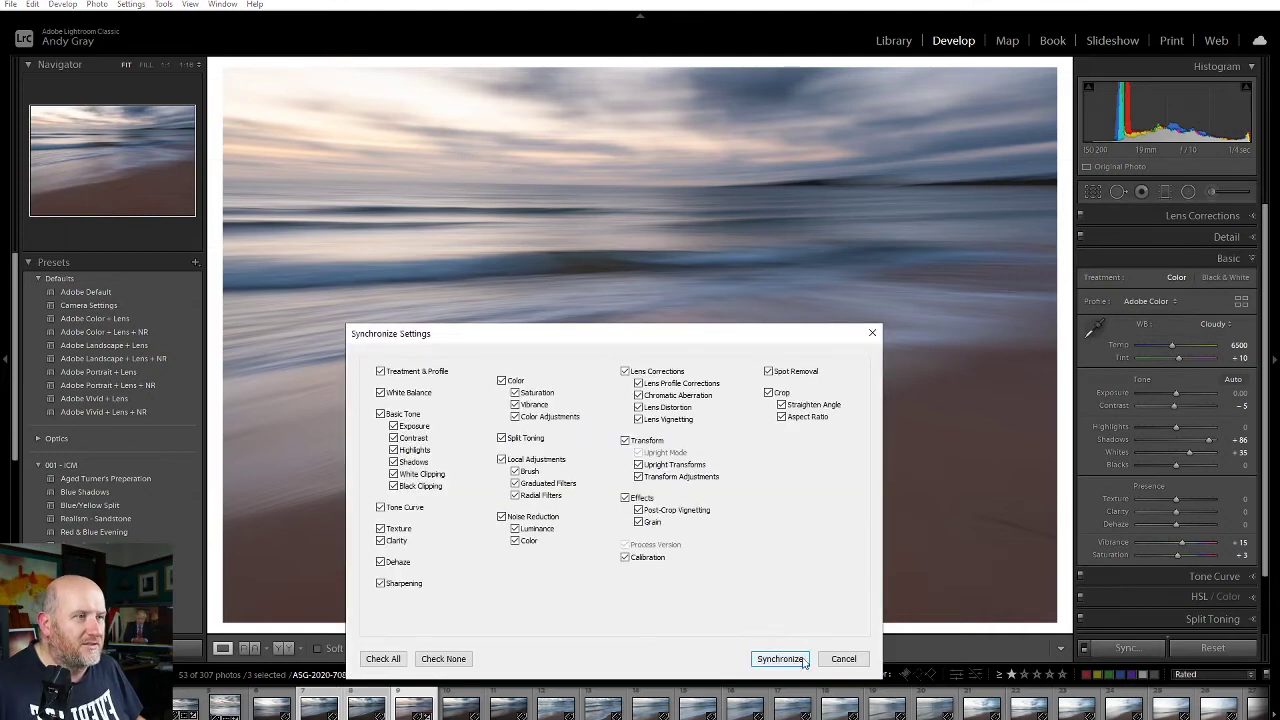
pyautogui.click(785, 661)
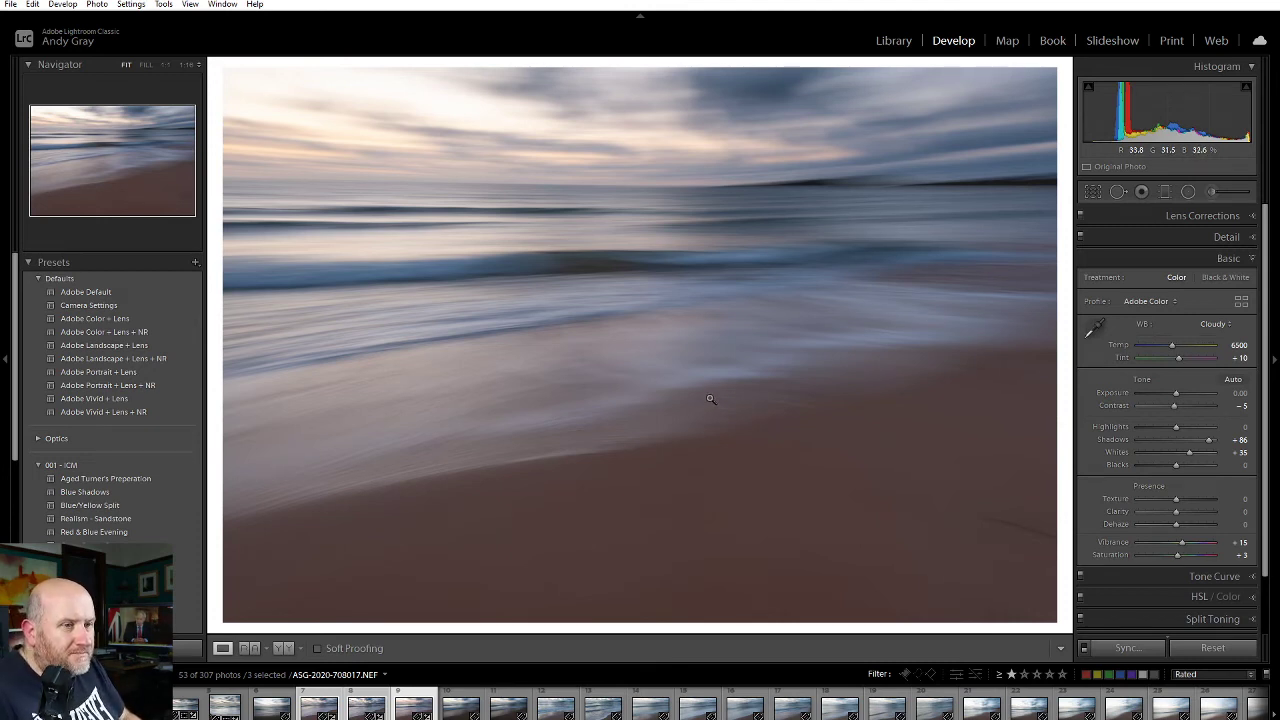
pyautogui.rightClick(520, 429)
pyautogui.moveTo(590, 146)
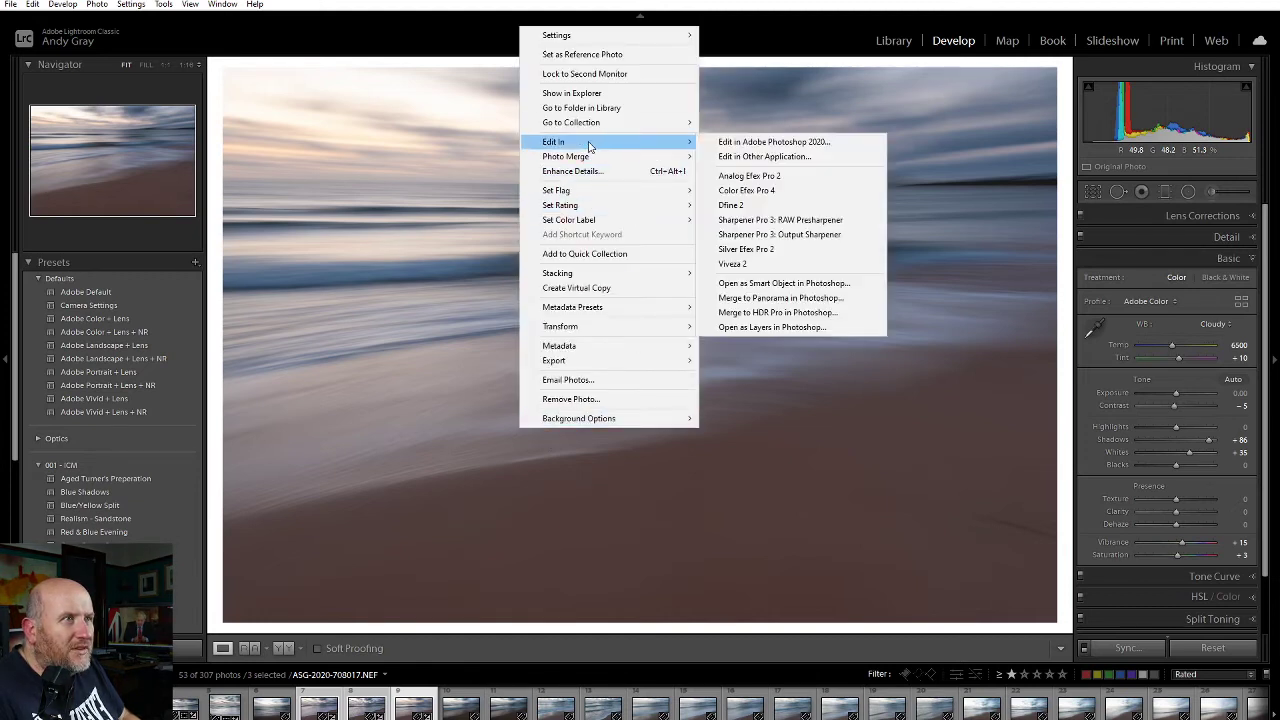
pyautogui.click(806, 329)
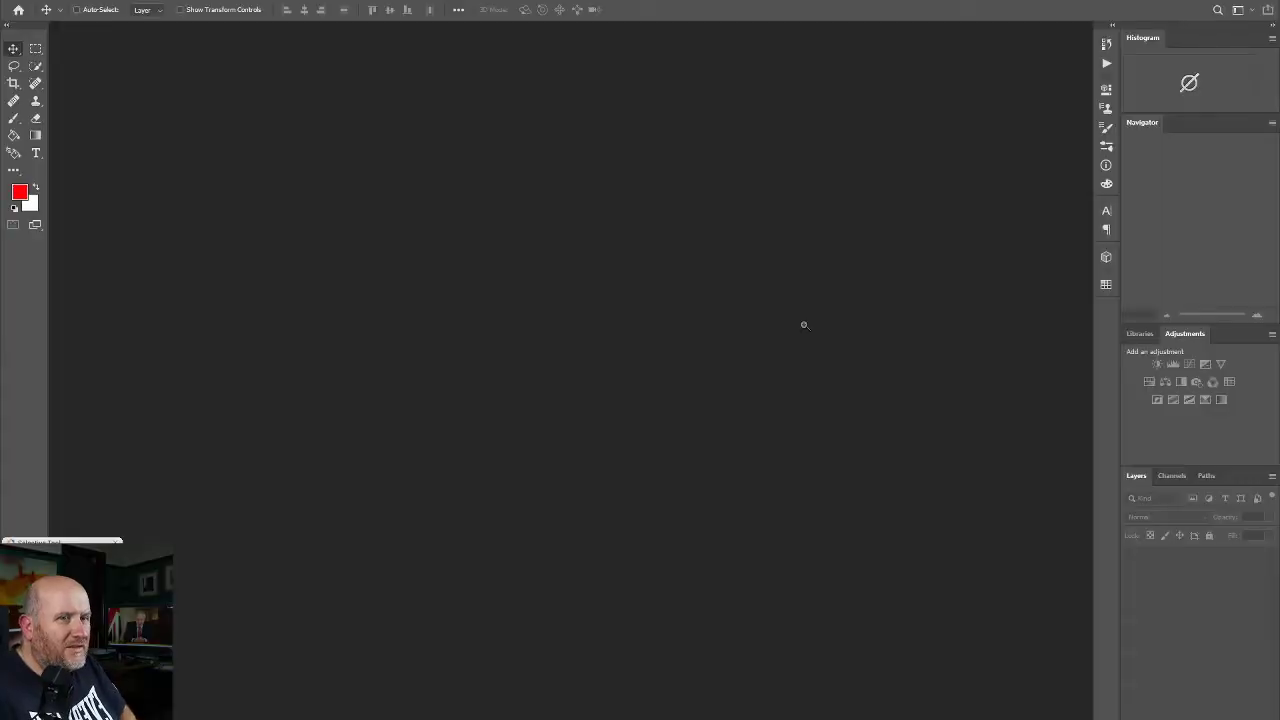
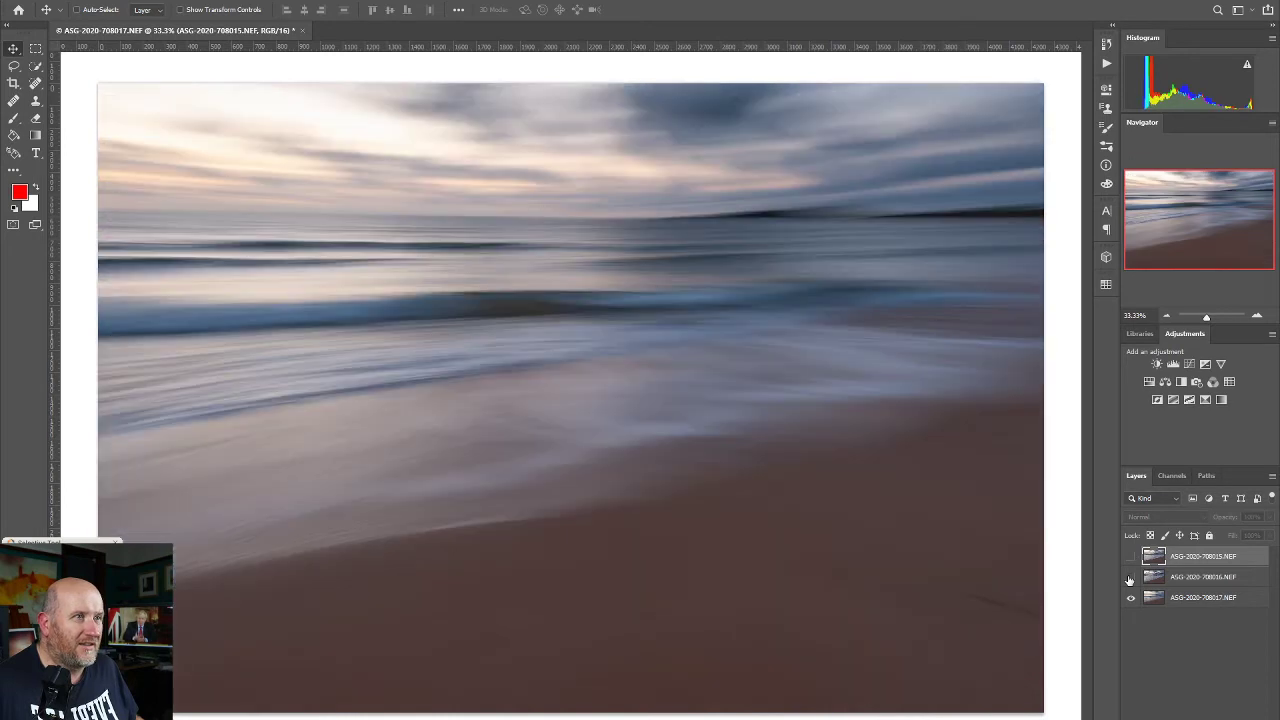
# Show the two hidden layers, select all three layers and try out blend modes such as Hard Mix on them.
pyautogui.click(1130, 578)
pyautogui.click(1131, 557)
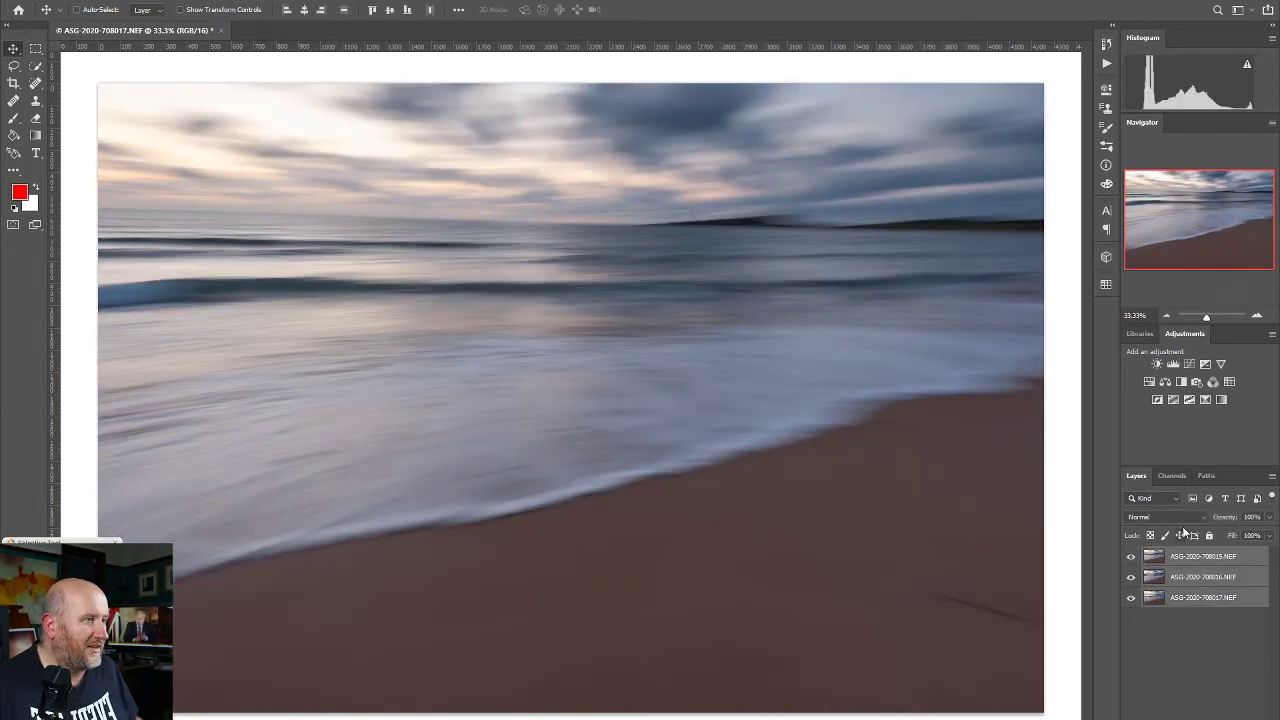
pyautogui.keyDown('shift'); pyautogui.click(1200, 598); pyautogui.keyUp('shift')
pyautogui.click(1178, 517)
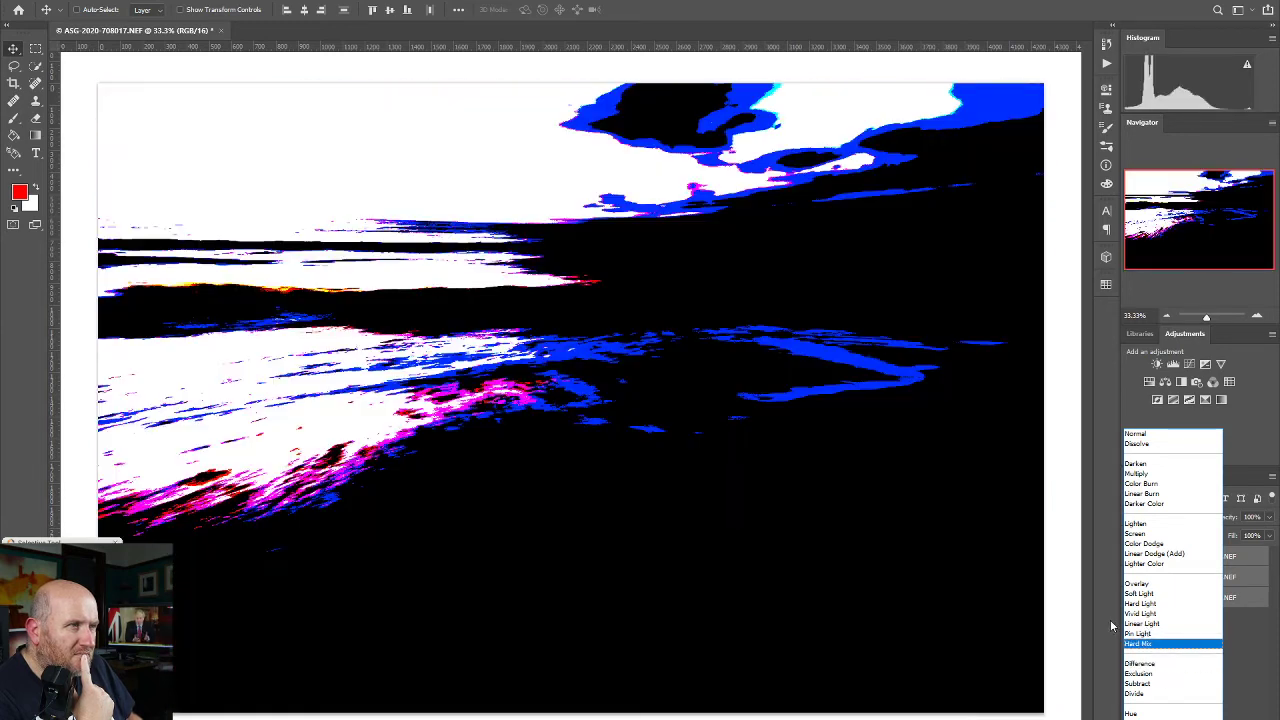
pyautogui.click(1109, 626)
# Compare the photo layers by toggling their visibility, leaving ASG-2020-708016.NEF hidden and the other two visible.
pyautogui.click(1131, 557)
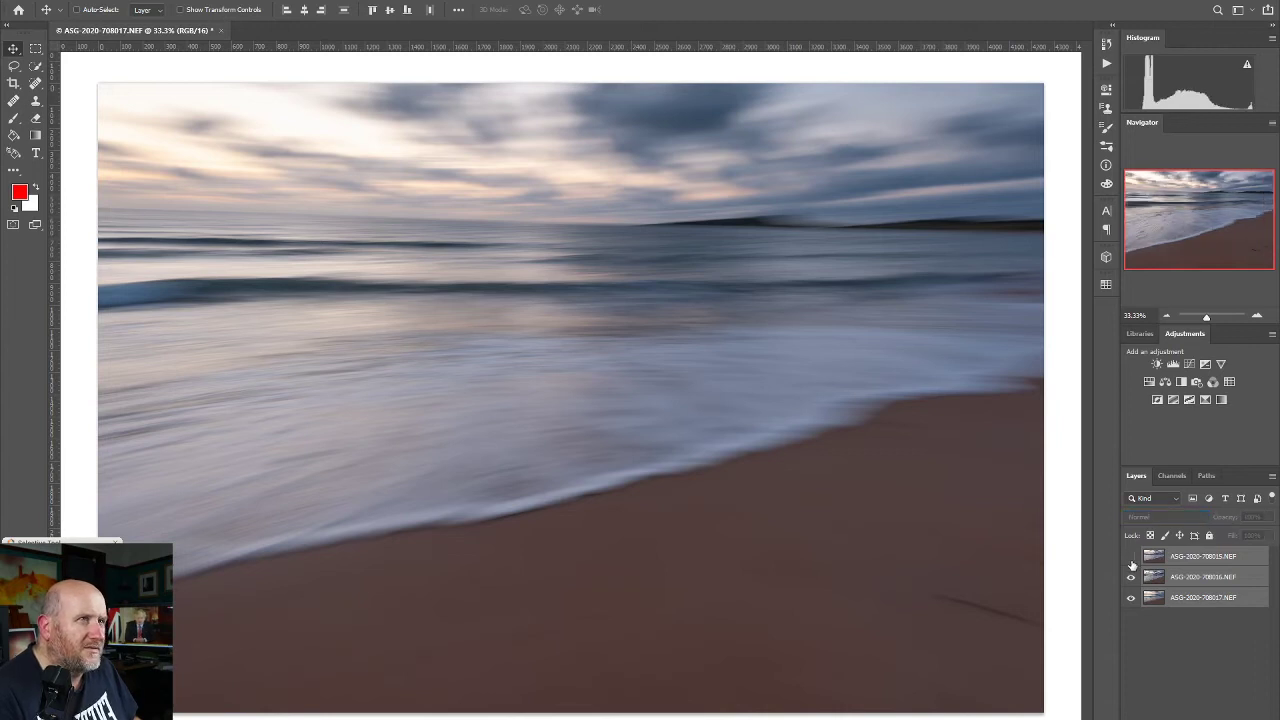
pyautogui.click(1131, 578)
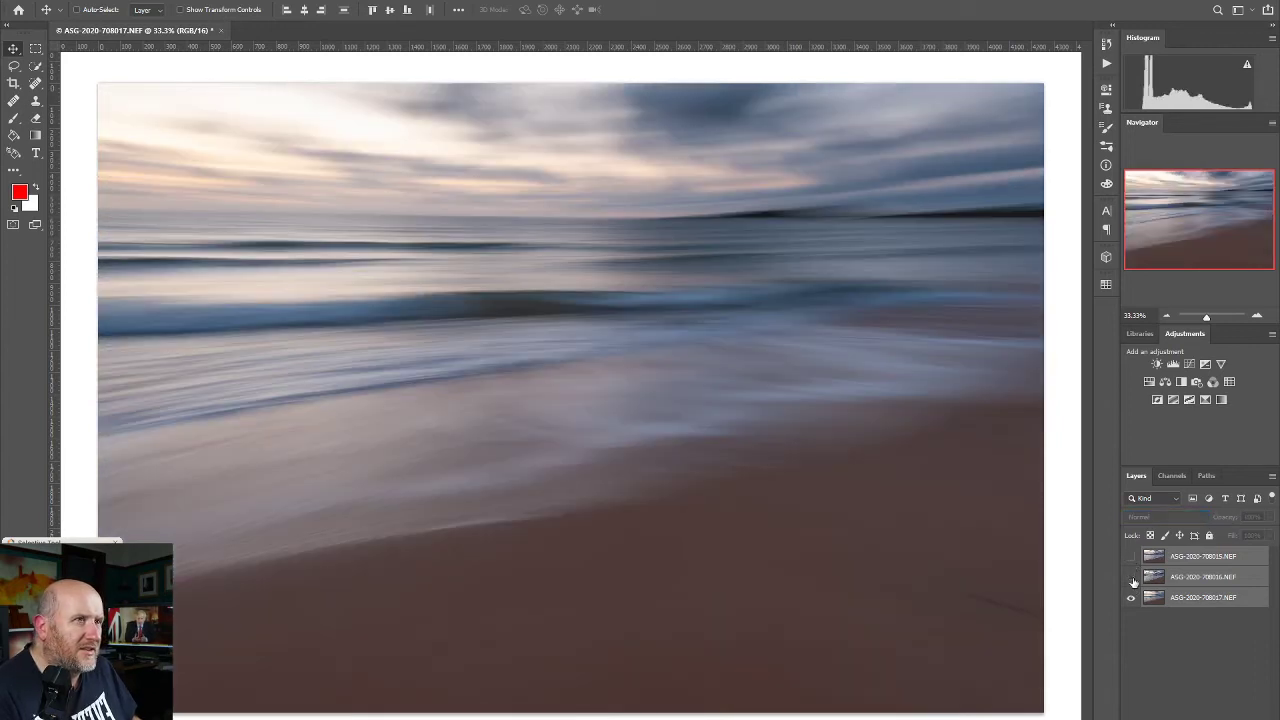
pyautogui.click(1131, 578)
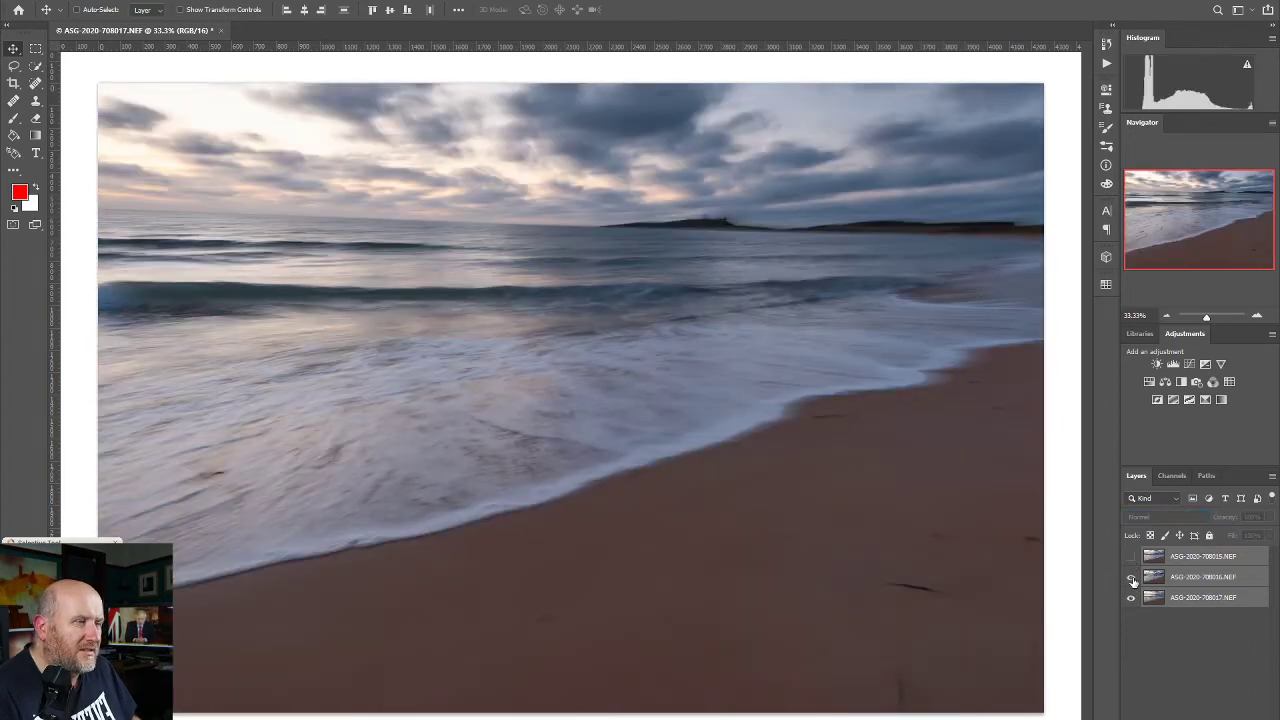
pyautogui.click(1131, 578)
pyautogui.click(1131, 557)
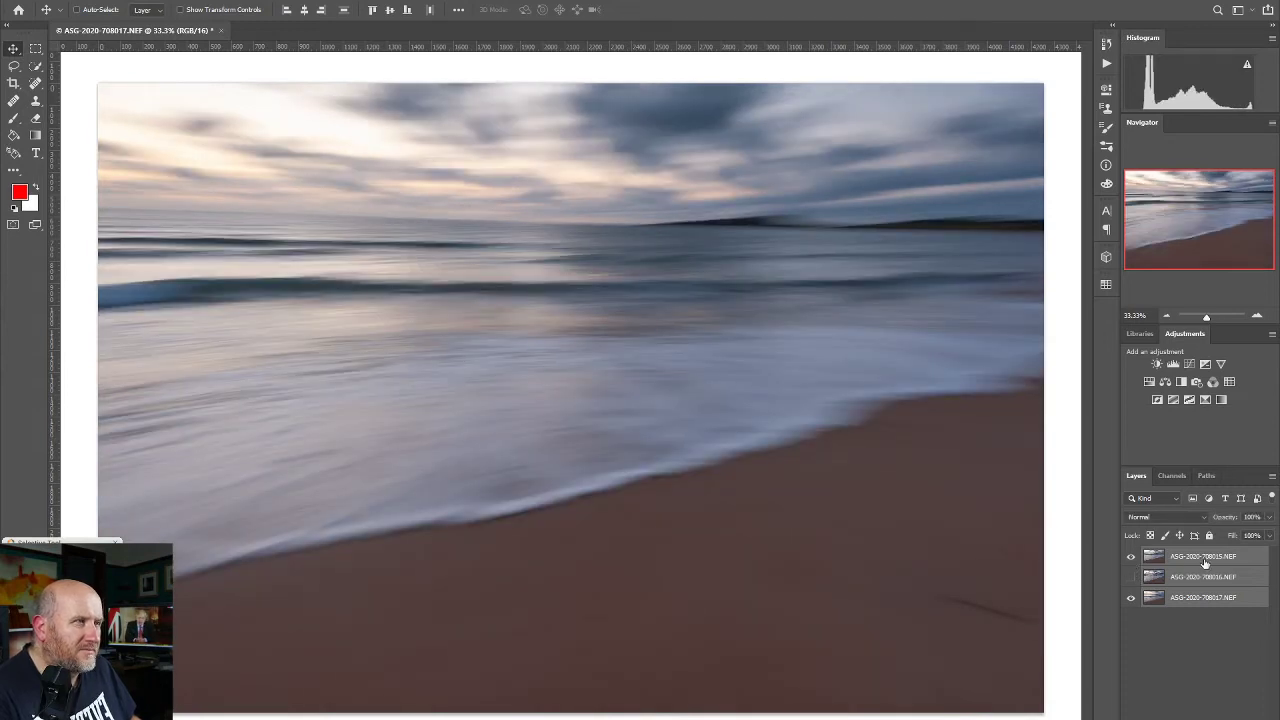
# Set the ASG-2020-708015.NEF layer's blend mode to Soft Light and compare it with the ASG-2020-708017.NEF layer hidden and shown.
pyautogui.click(1205, 562)
pyautogui.click(1176, 516)
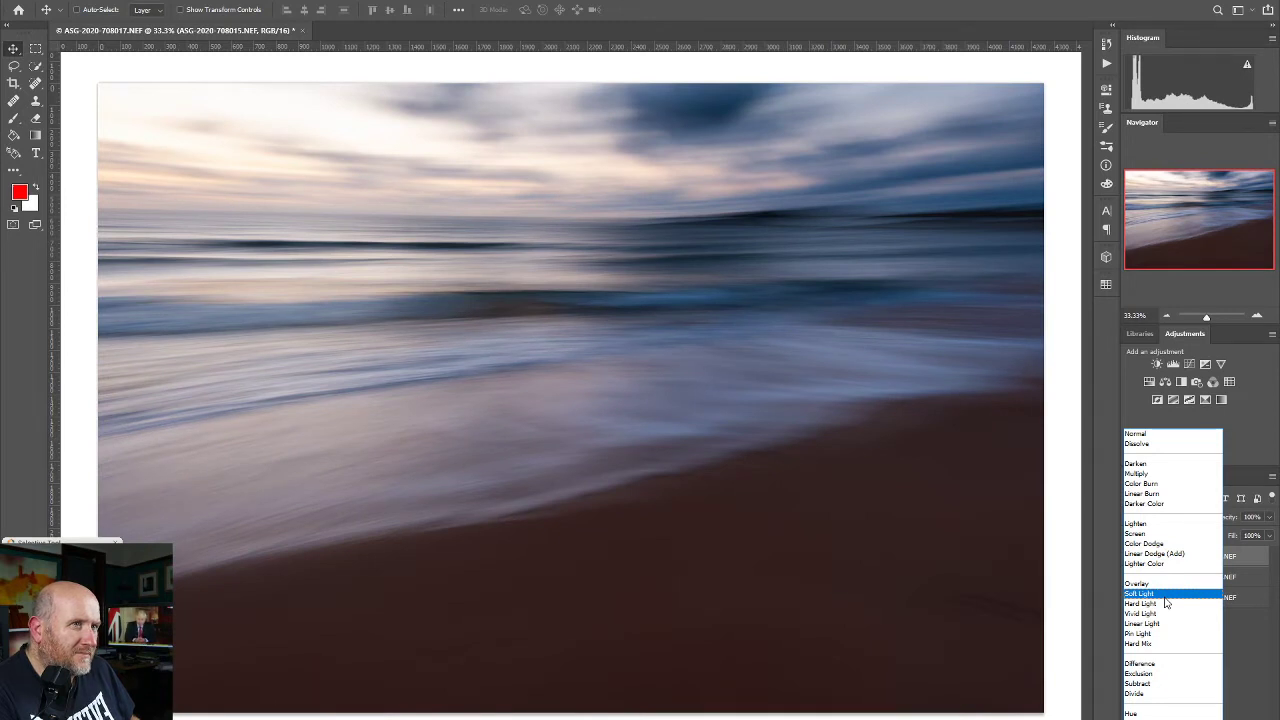
pyautogui.click(1164, 596)
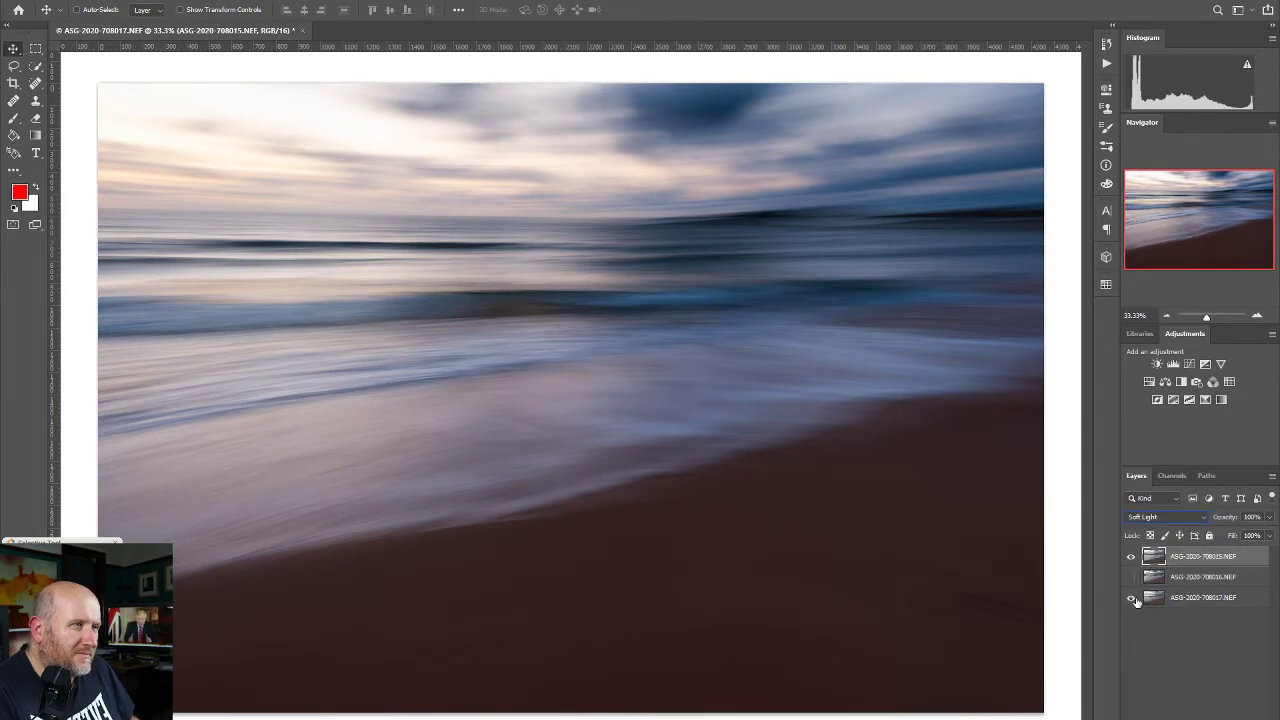
pyautogui.click(1134, 598)
pyautogui.click(1134, 599)
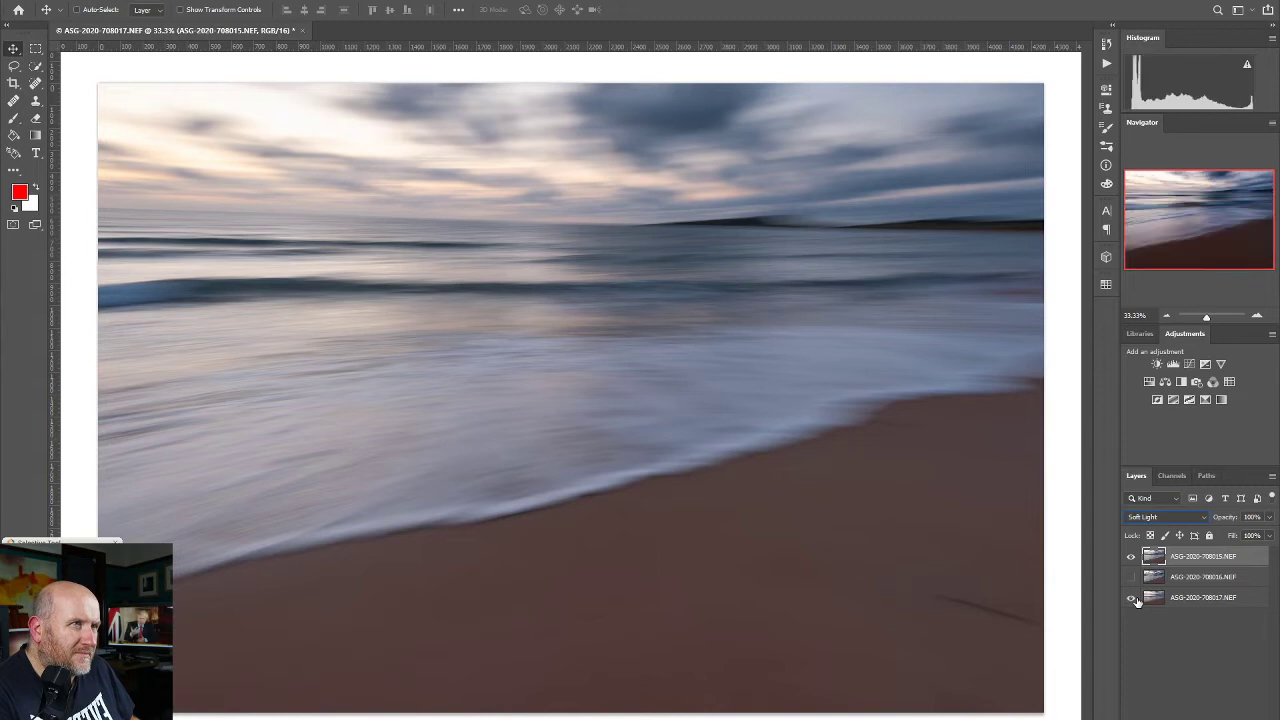
# Set the ASG-2020-708015.NEF layer's blend mode to Darker Color and compare it with the ASG-2020-708017.NEF layer hidden and shown.
pyautogui.click(1134, 599)
pyautogui.click(1134, 599)
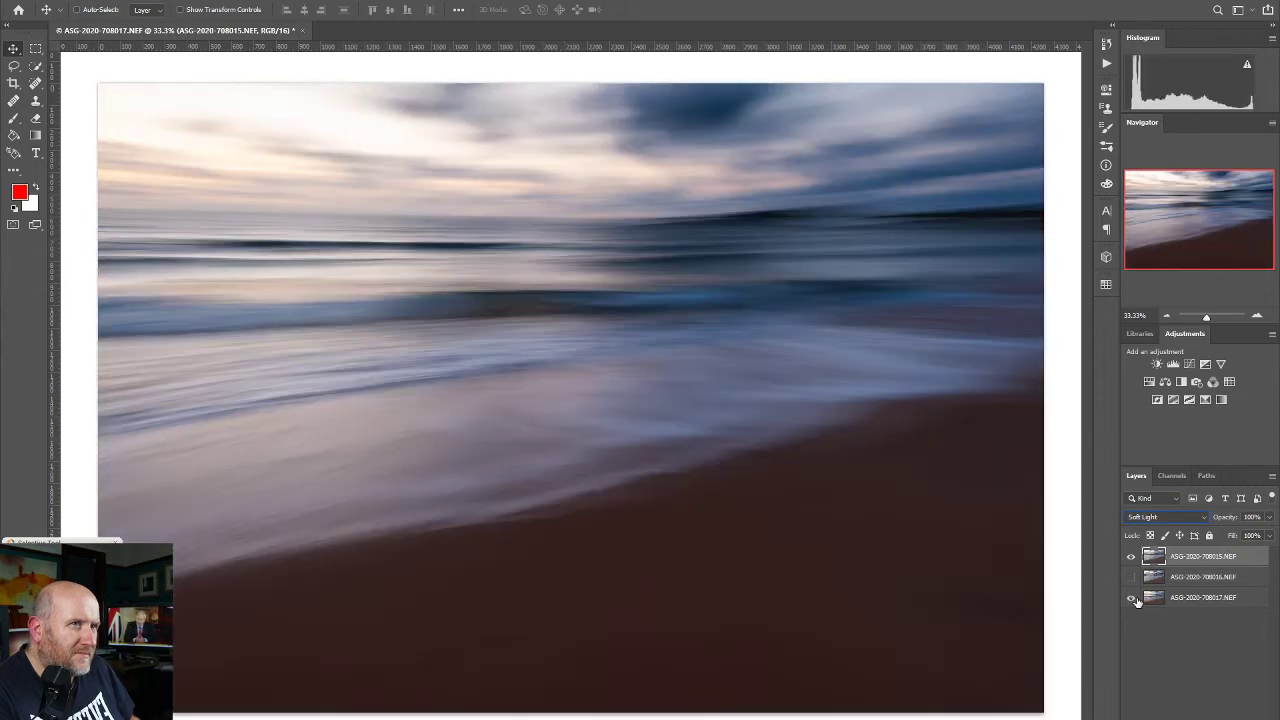
pyautogui.click(1176, 517)
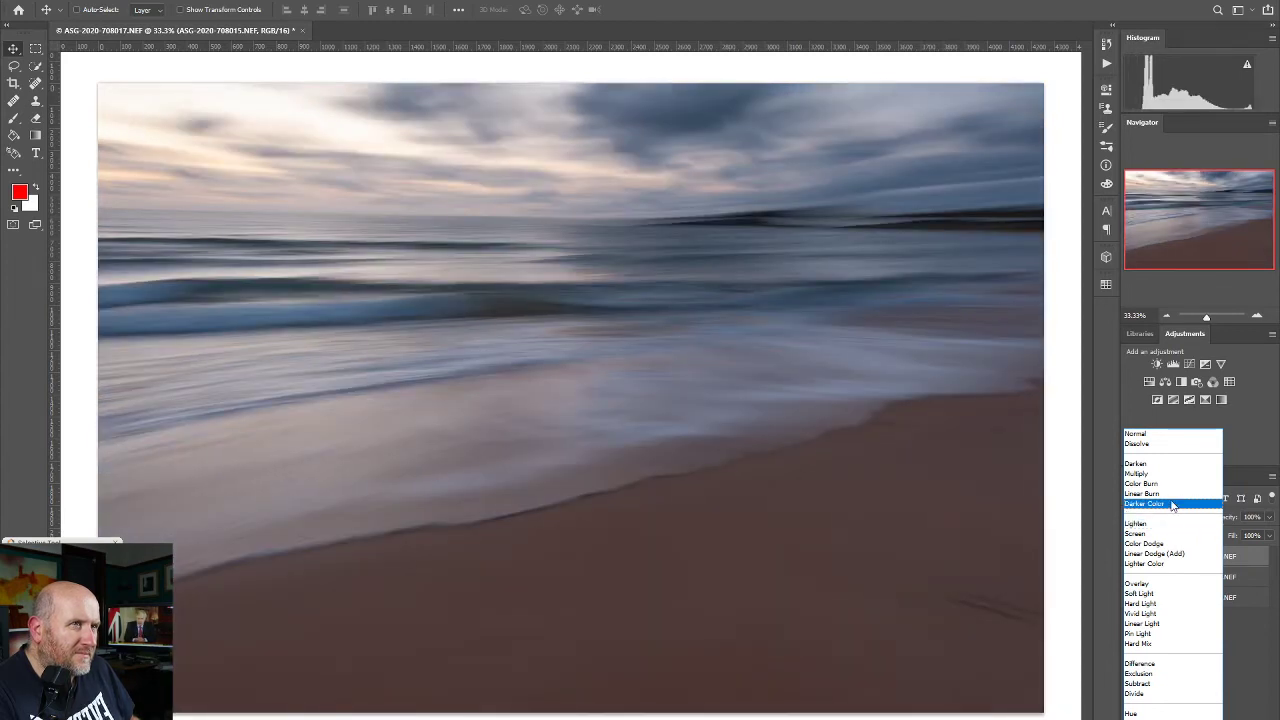
pyautogui.click(1172, 505)
pyautogui.click(1132, 599)
pyautogui.click(1133, 600)
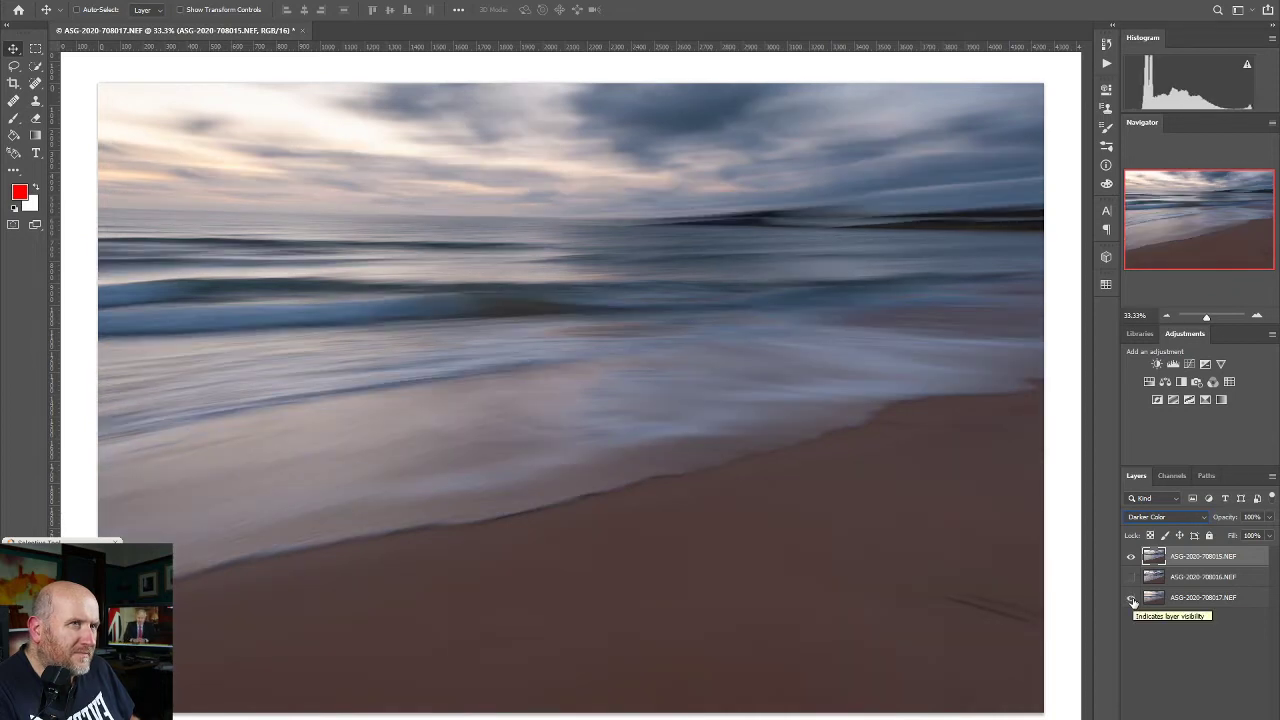
pyautogui.click(1133, 600)
pyautogui.click(1133, 600)
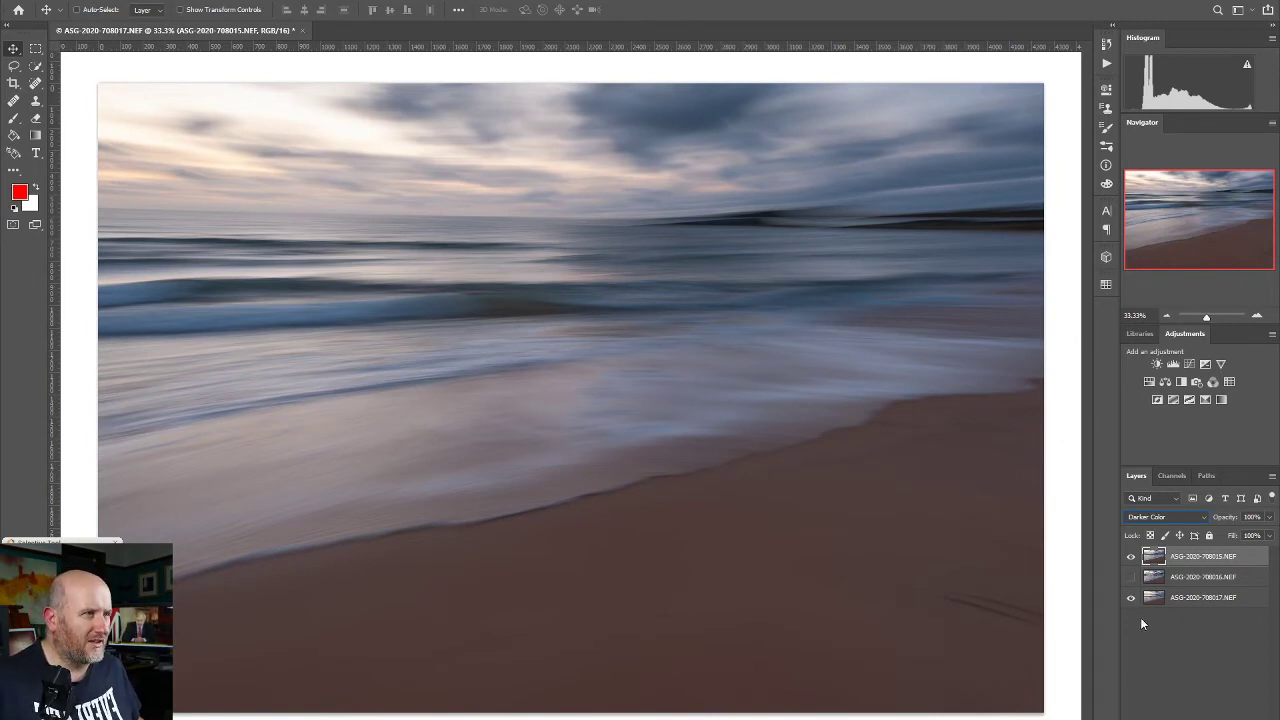
# Compare the Darker Color blend by toggling the visibility of the ASG-2020-708015.NEF and ASG-2020-708017.NEF layers.
pyautogui.click(1131, 557)
pyautogui.click(1131, 557)
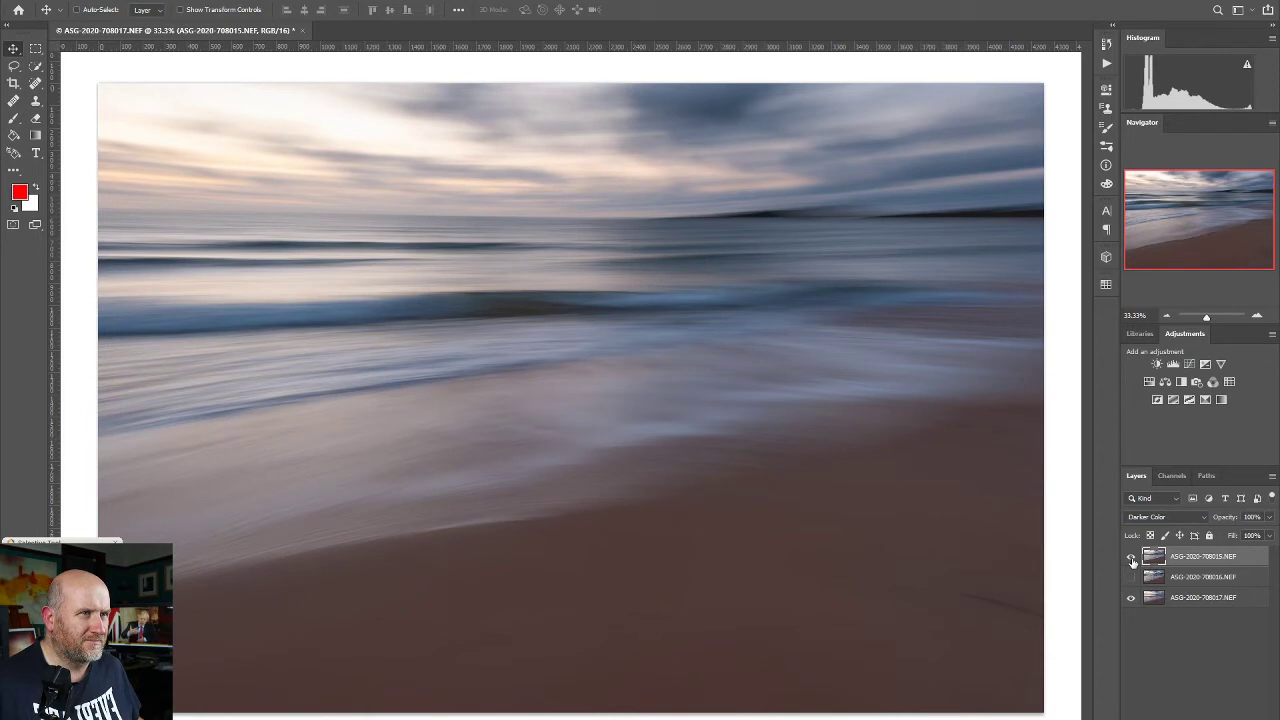
pyautogui.moveTo(1130, 580); pyautogui.dragTo(1130, 600)
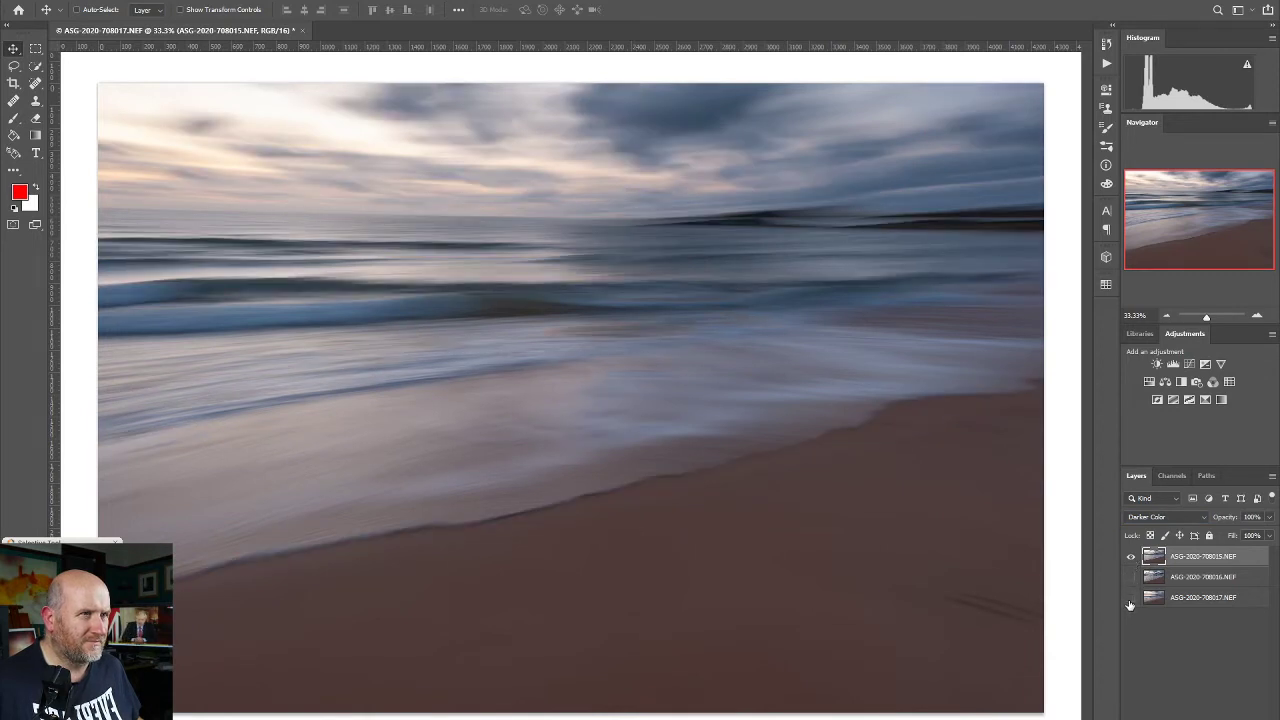
pyautogui.click(1131, 600)
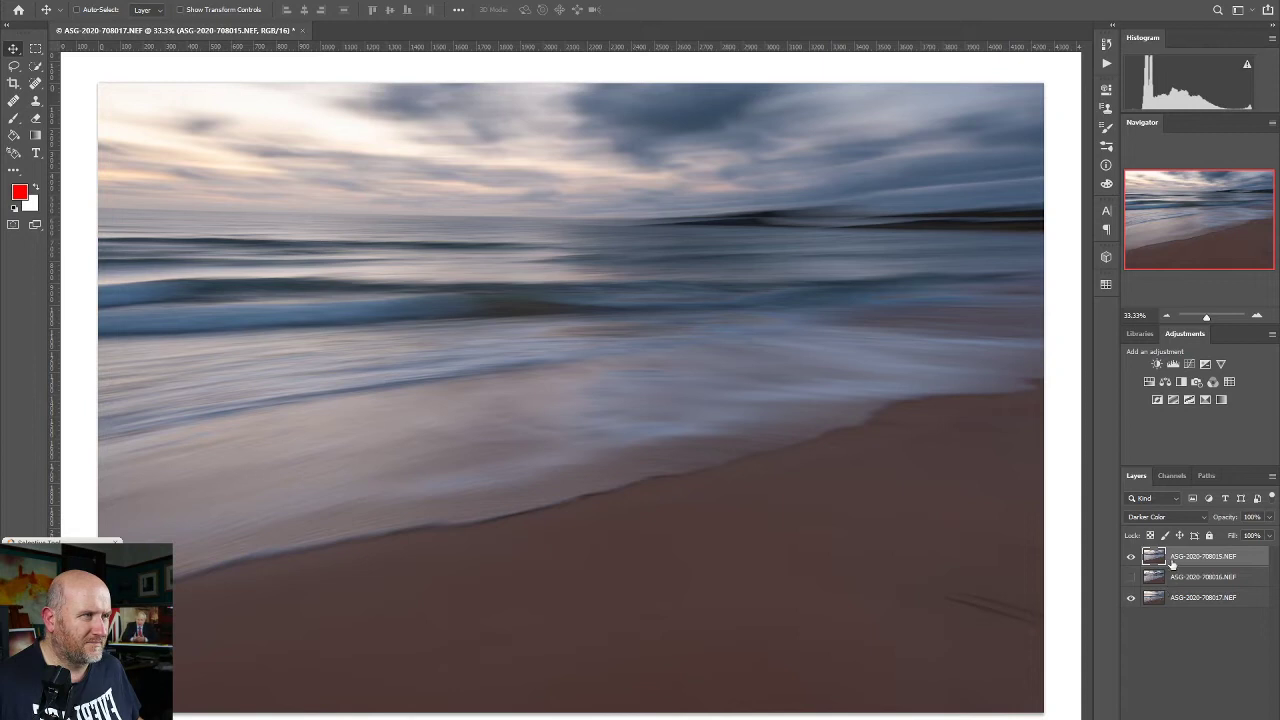
pyautogui.click(1131, 557)
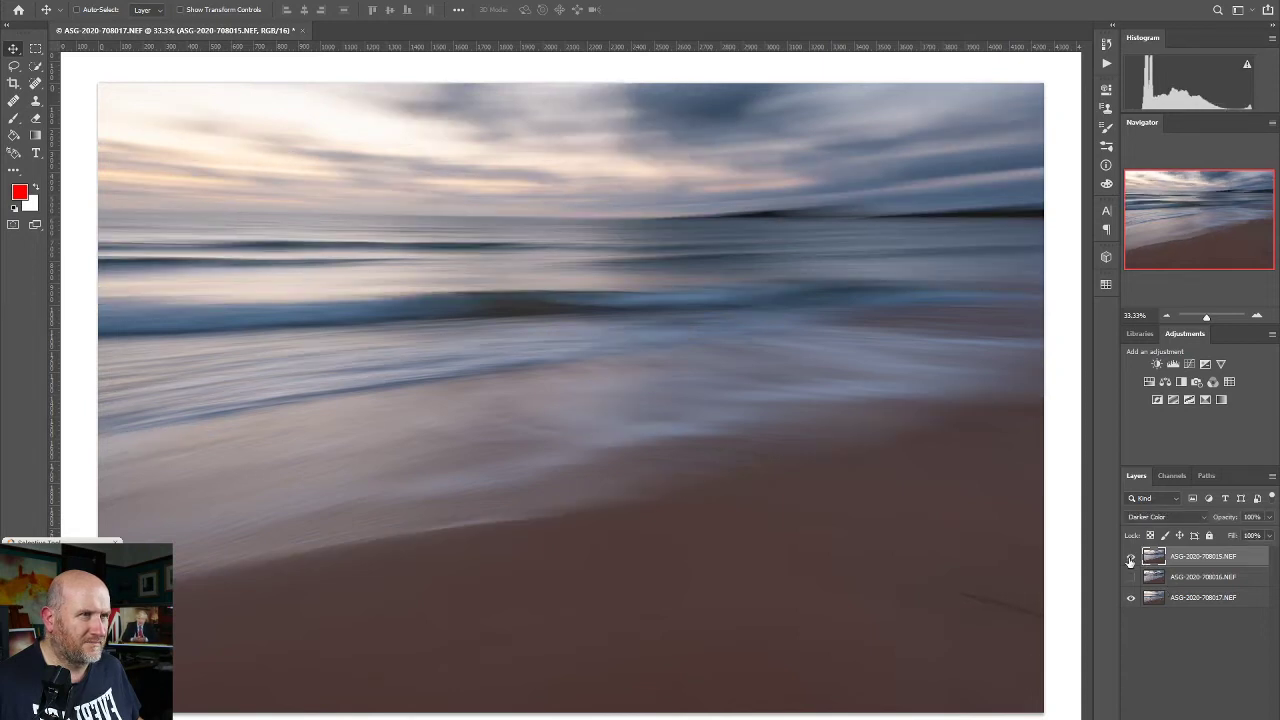
pyautogui.click(1131, 557)
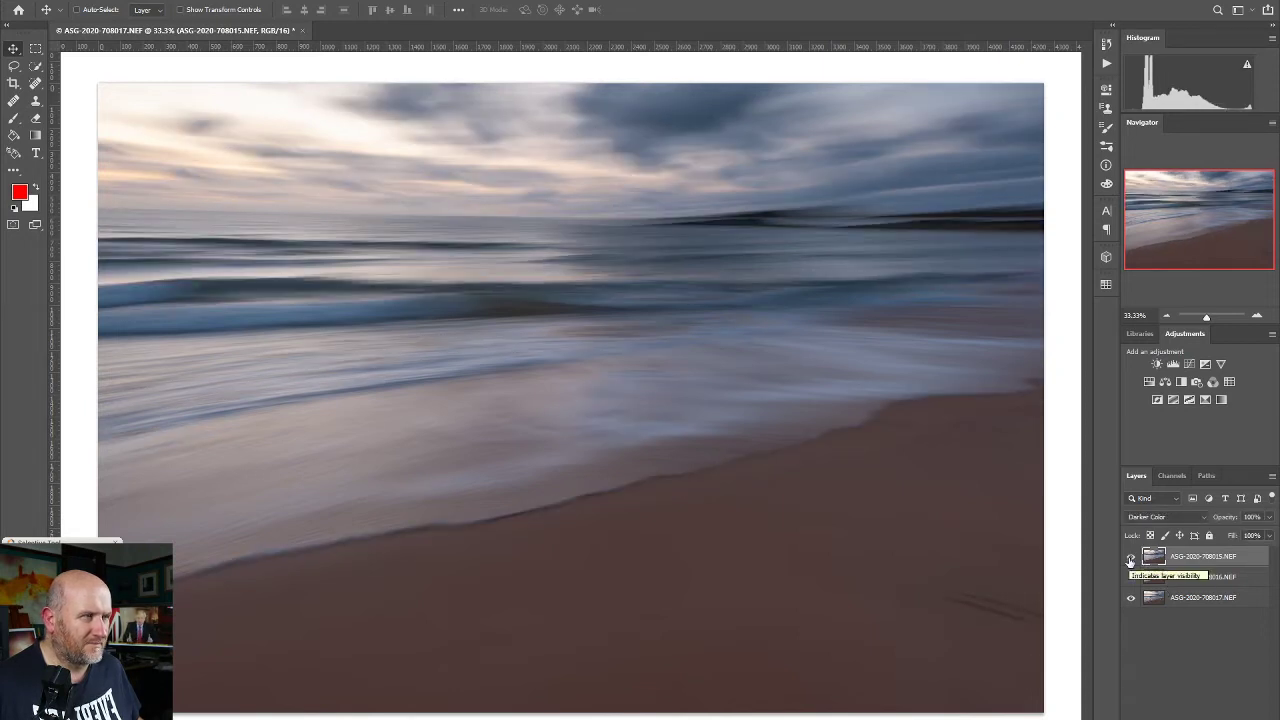
pyautogui.click(1131, 557)
pyautogui.click(1131, 557)
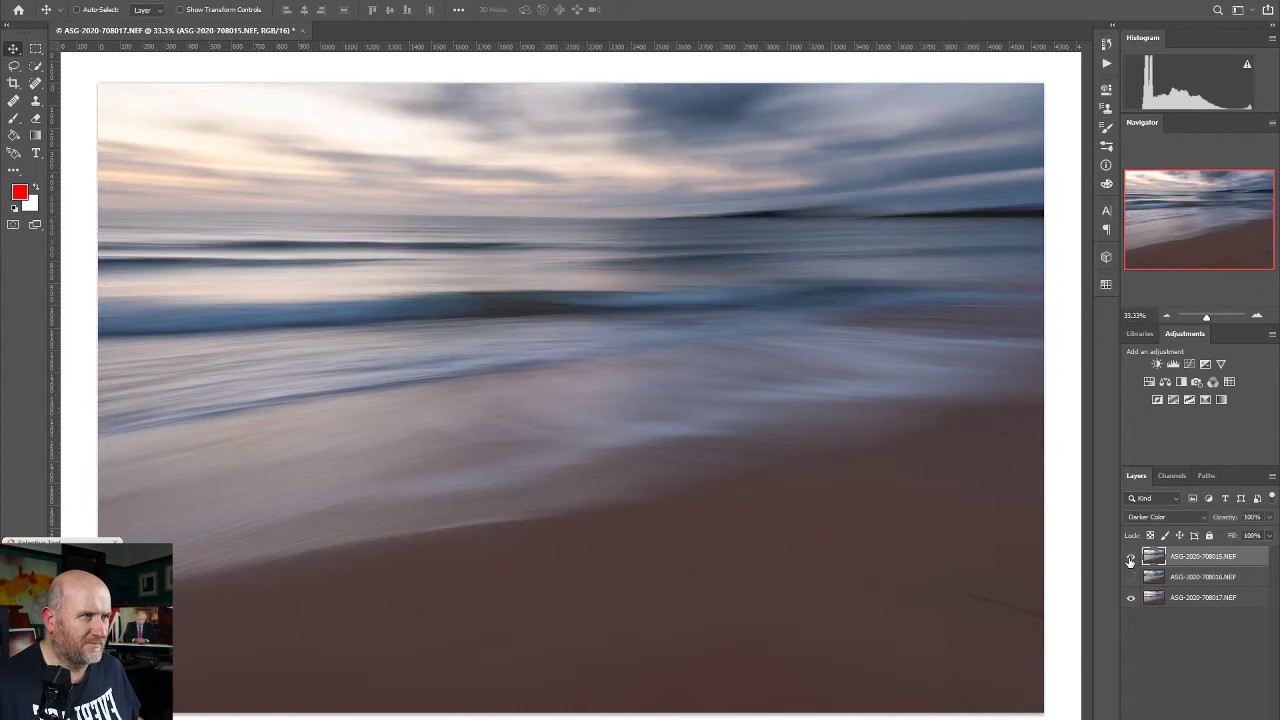
# Add a layer mask to ASG-2020-708017.NEF and fade out its foreground with a white-to-black gradient from the waves down to the sand.
pyautogui.click(1190, 598)
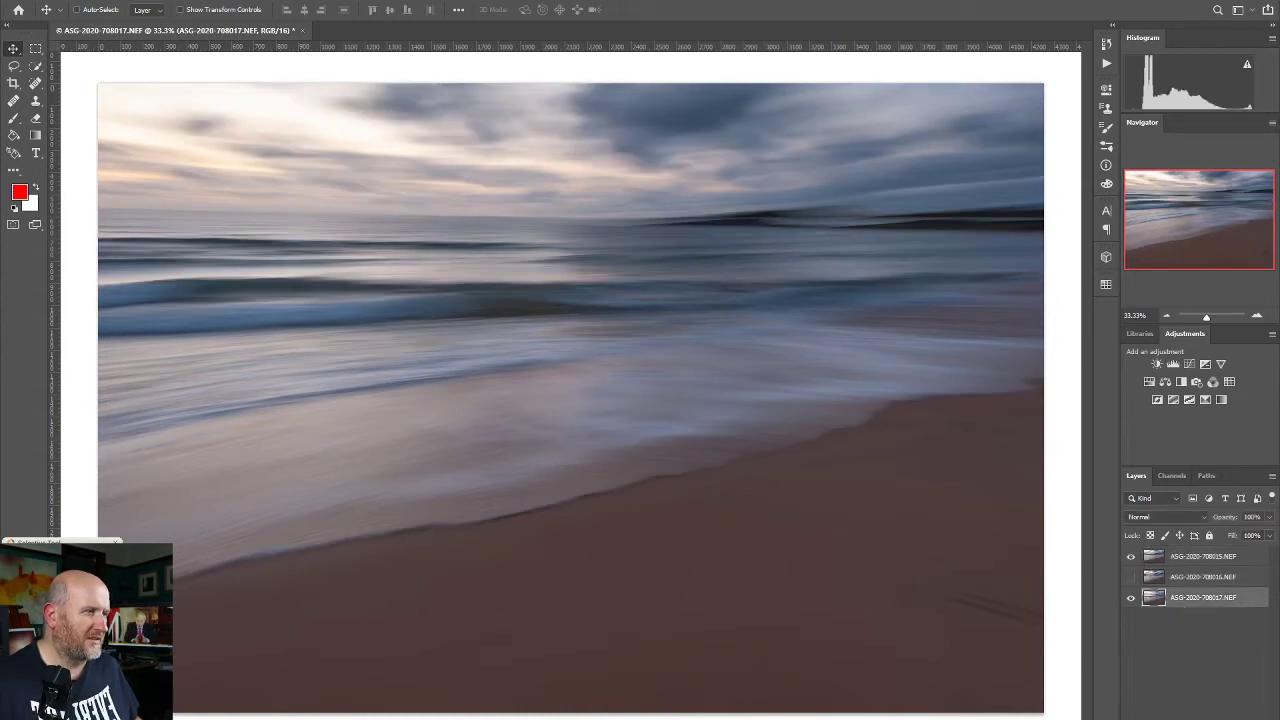
pyautogui.click(1182, 718)
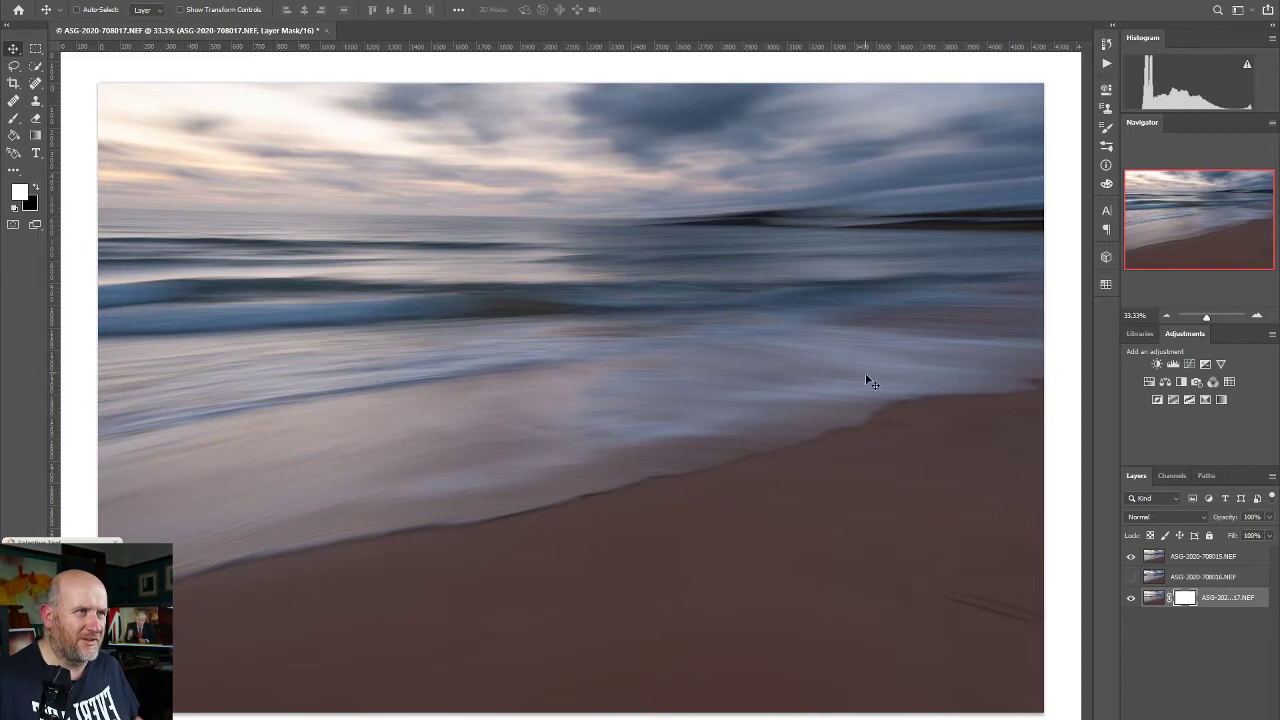
pyautogui.click(38, 140)
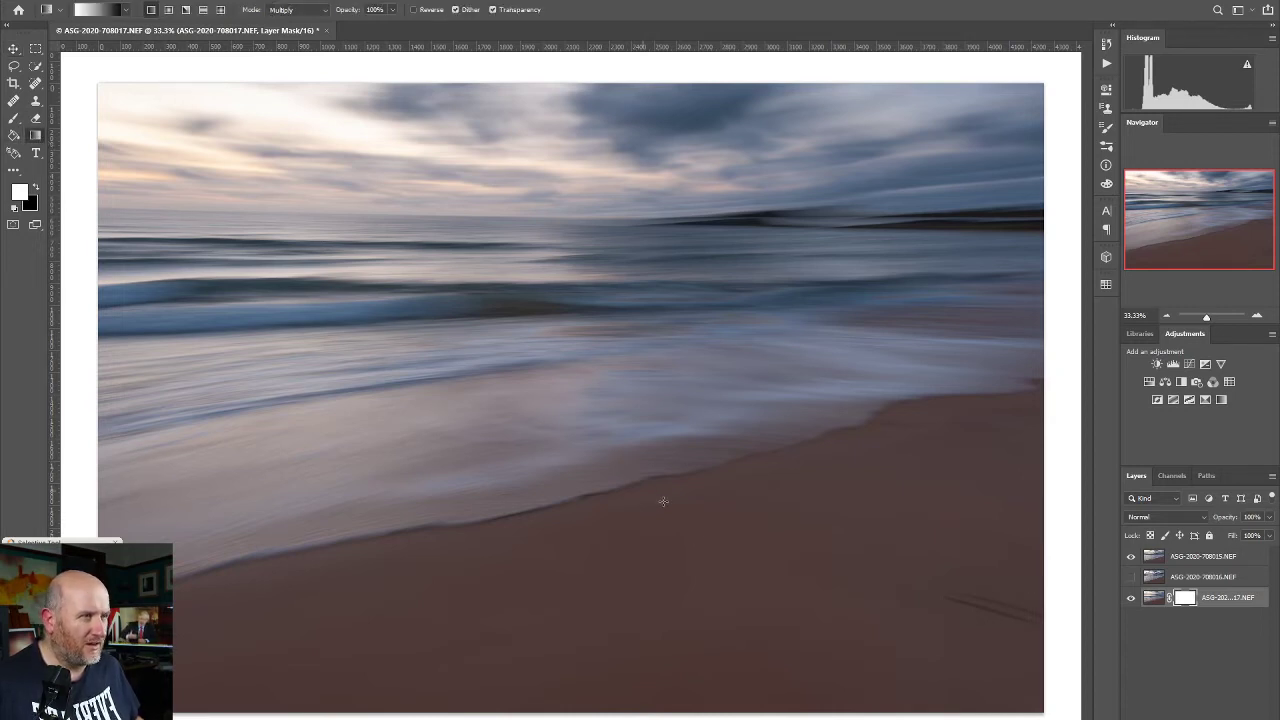
pyautogui.moveTo(643, 518); pyautogui.dragTo(567, 325)
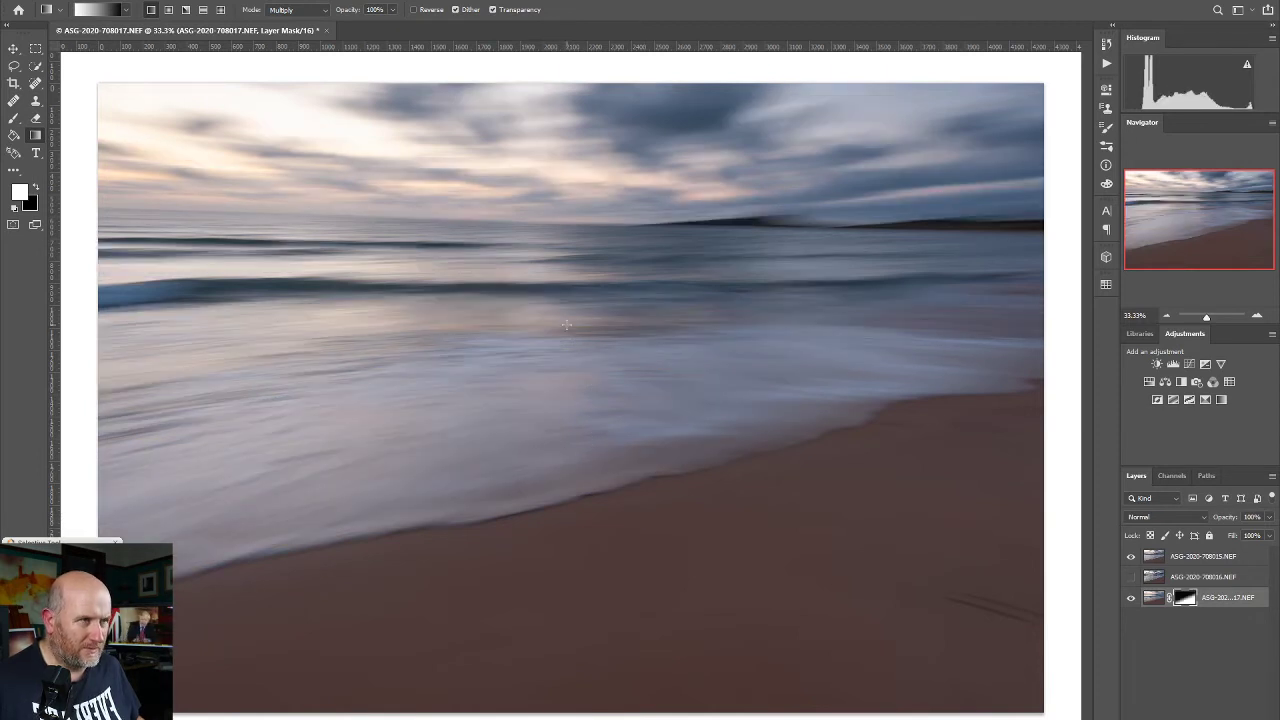
pyautogui.hotkey('ctrl', 'z')
pyautogui.moveTo(531, 356); pyautogui.dragTo(645, 558)
pyautogui.moveTo(399, 377); pyautogui.dragTo(442, 563)
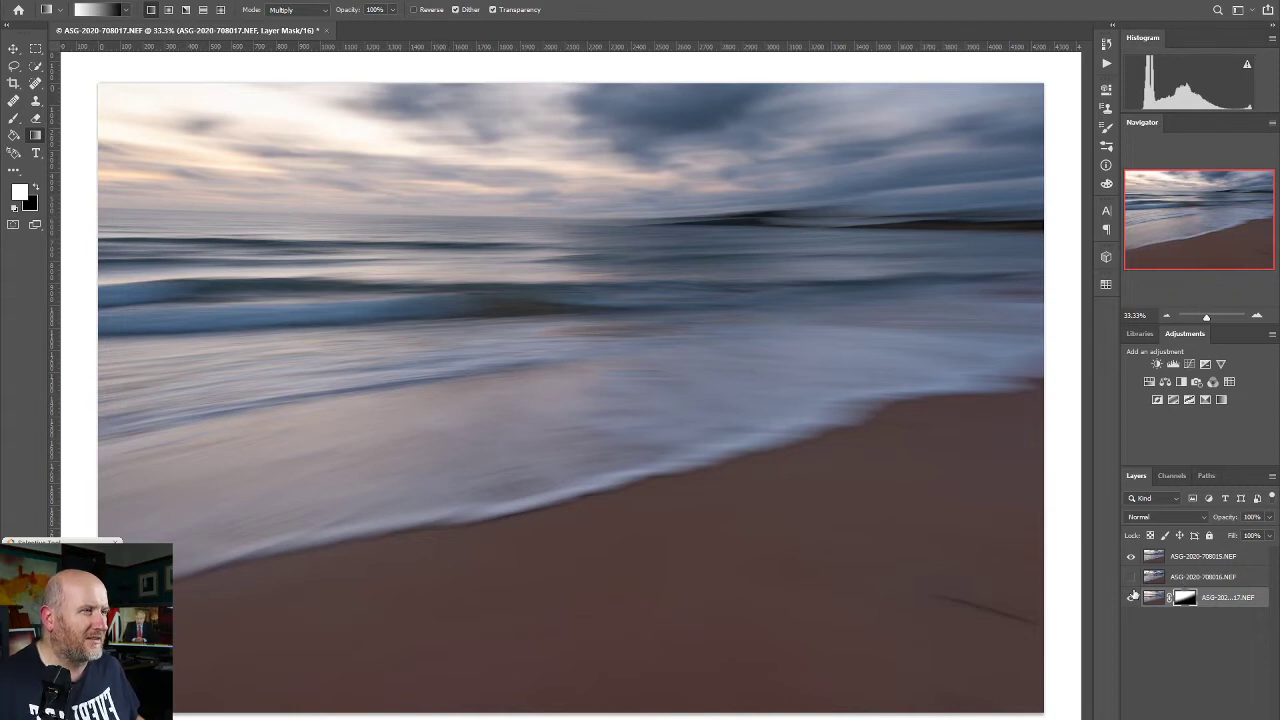
pyautogui.hotkey('ctrl', 'z')
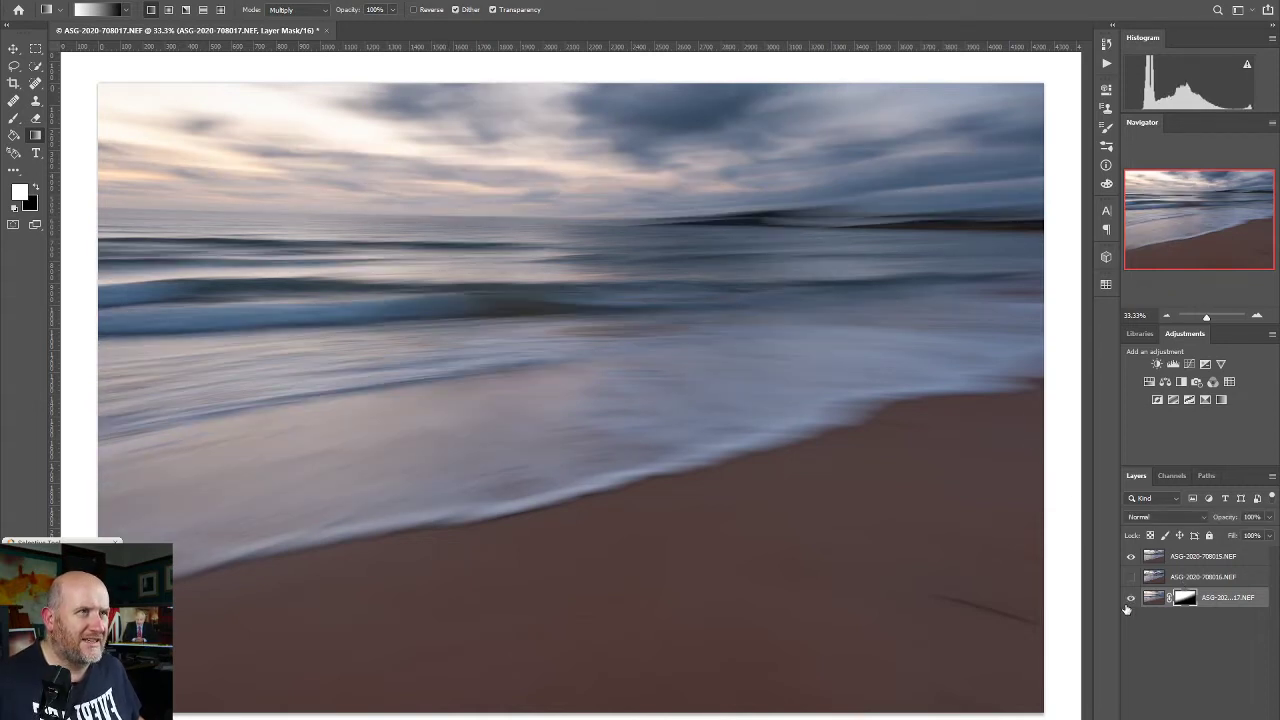
pyautogui.click(1128, 600)
pyautogui.click(1126, 606)
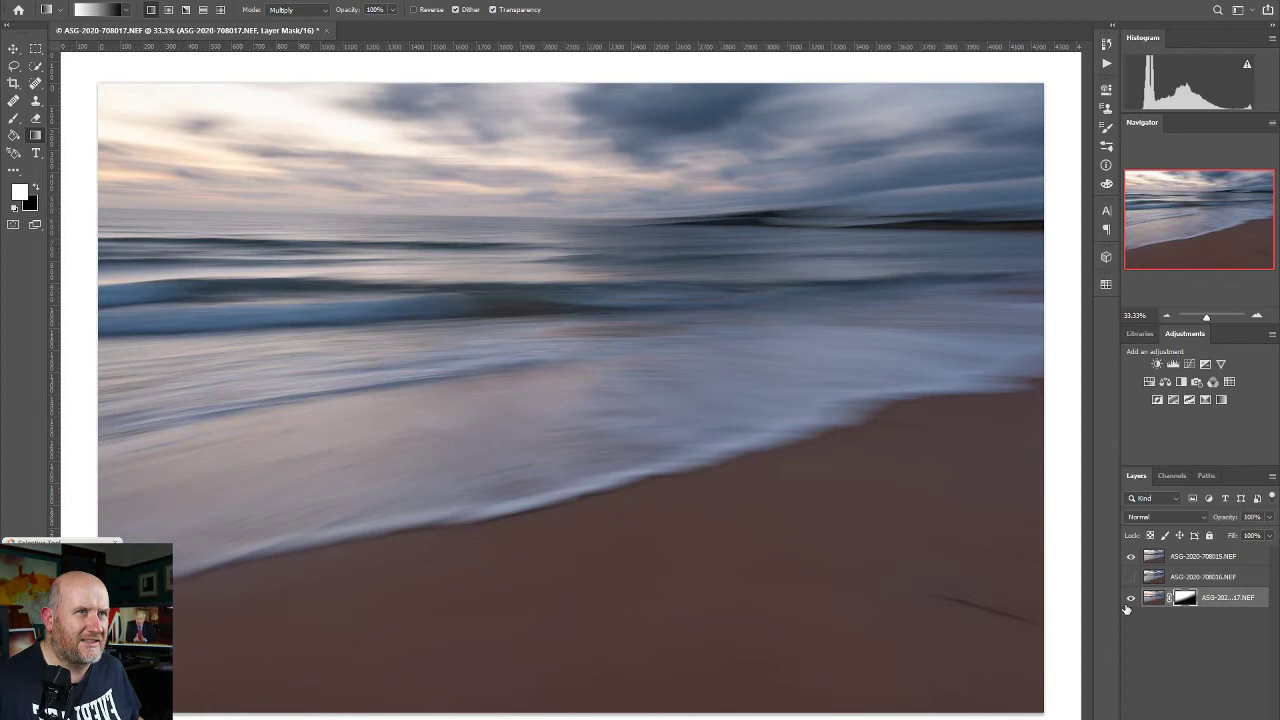
# Show the ASG-2020-708016.NEF layer, move it to the top of the layer stack and set its blend mode to Darken.
pyautogui.click(1185, 580)
pyautogui.click(1130, 578)
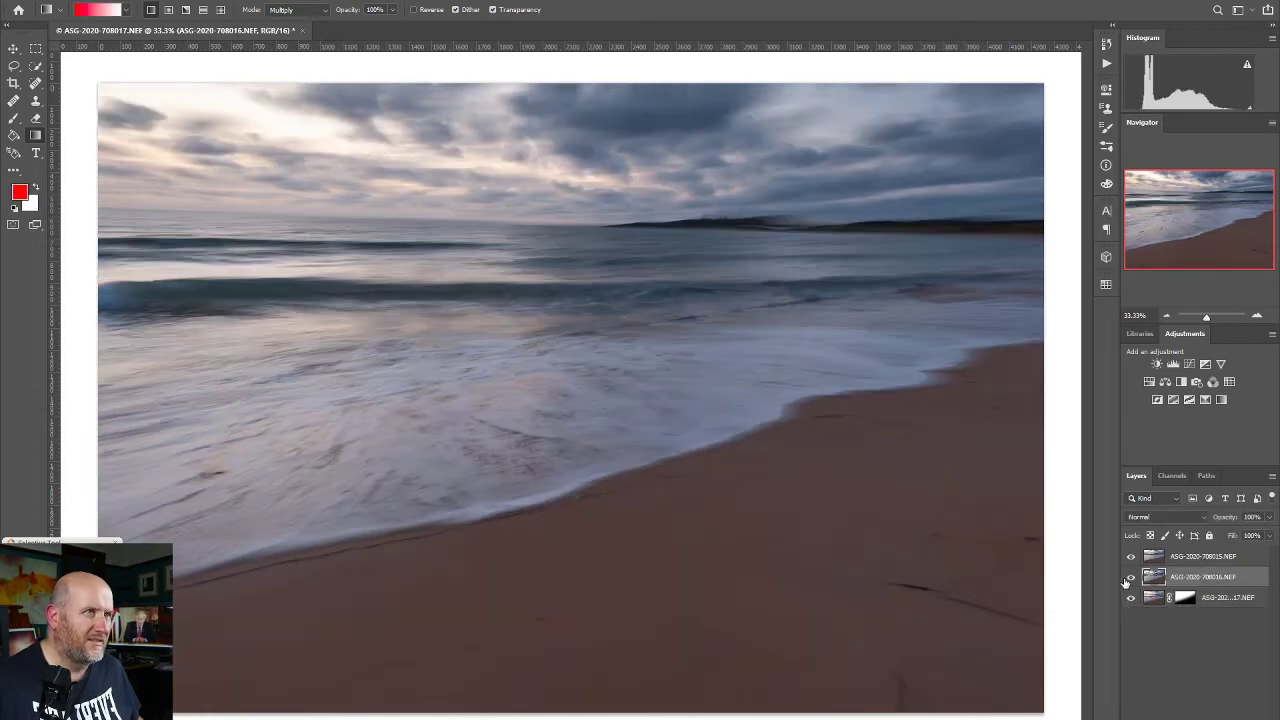
pyautogui.moveTo(1210, 582); pyautogui.dragTo(1215, 556)
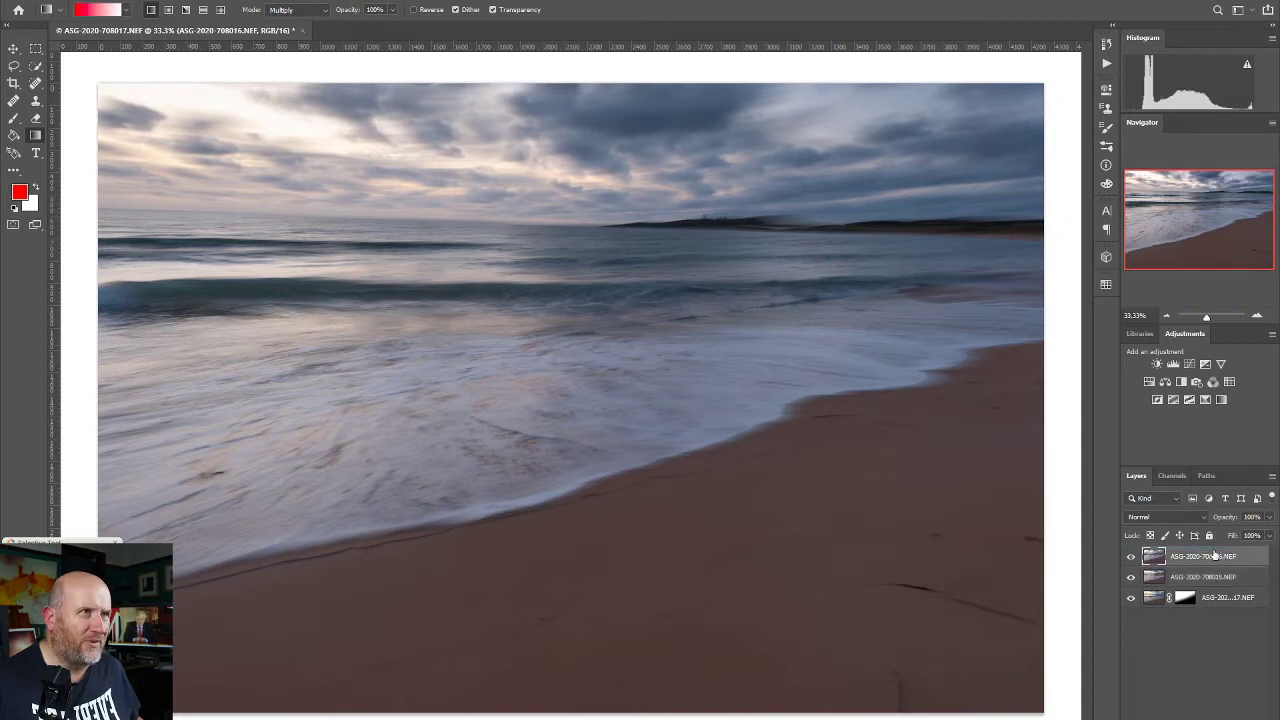
pyautogui.click(1163, 517)
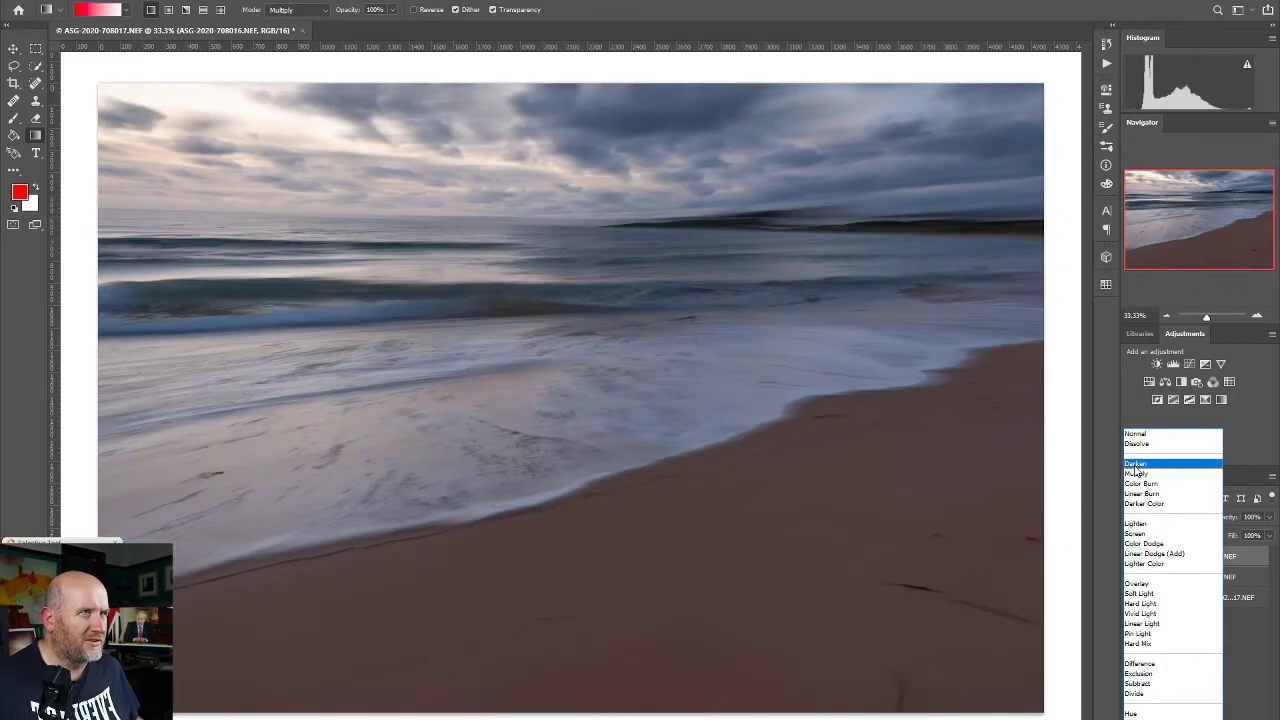
pyautogui.click(1136, 466)
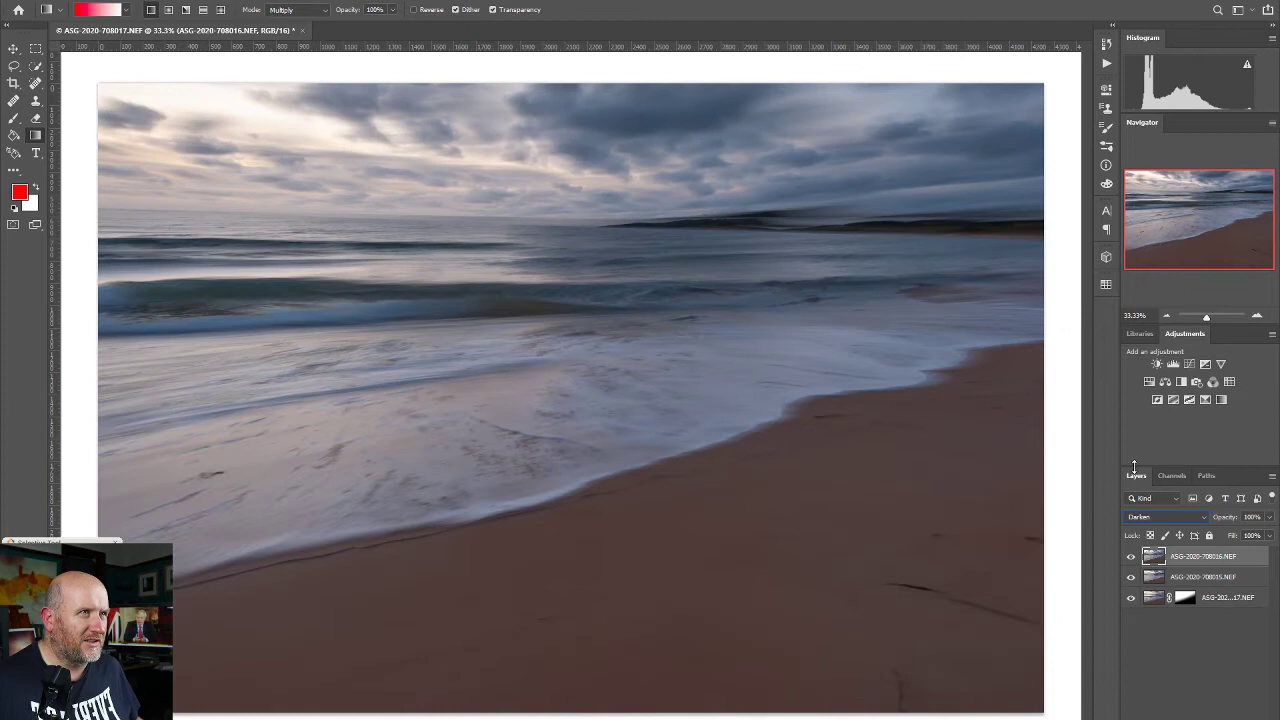
pyautogui.click(12, 48)
pyautogui.moveTo(512, 396)
pyautogui.mouseDown()
pyautogui.moveTo(540, 393)
pyautogui.moveTo(537, 376)
pyautogui.moveTo(548, 387)
pyautogui.moveTo(542, 402)
pyautogui.moveTo(517, 379)
pyautogui.moveTo(514, 390)
pyautogui.mouseUp()
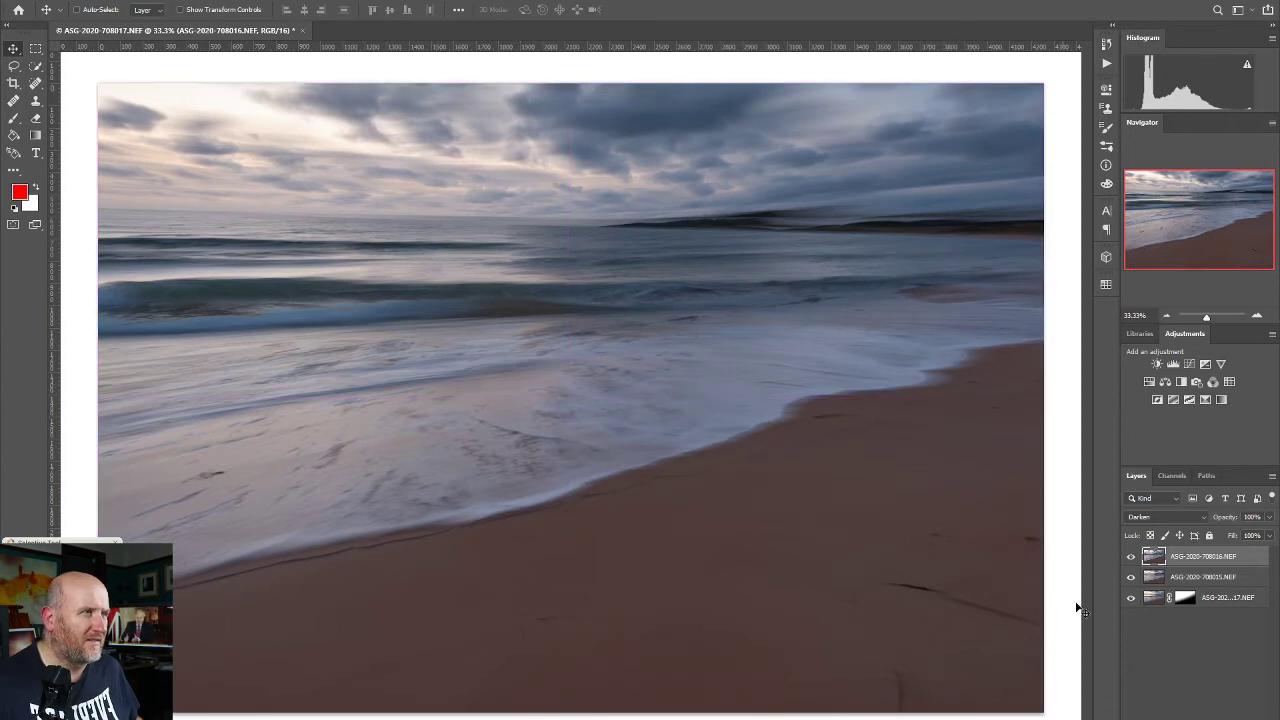
# Check the ASG-2020-708015.NEF layer's effect by hiding and showing it, and add a layer mask to it.
pyautogui.click(1132, 578)
pyautogui.click(1132, 578)
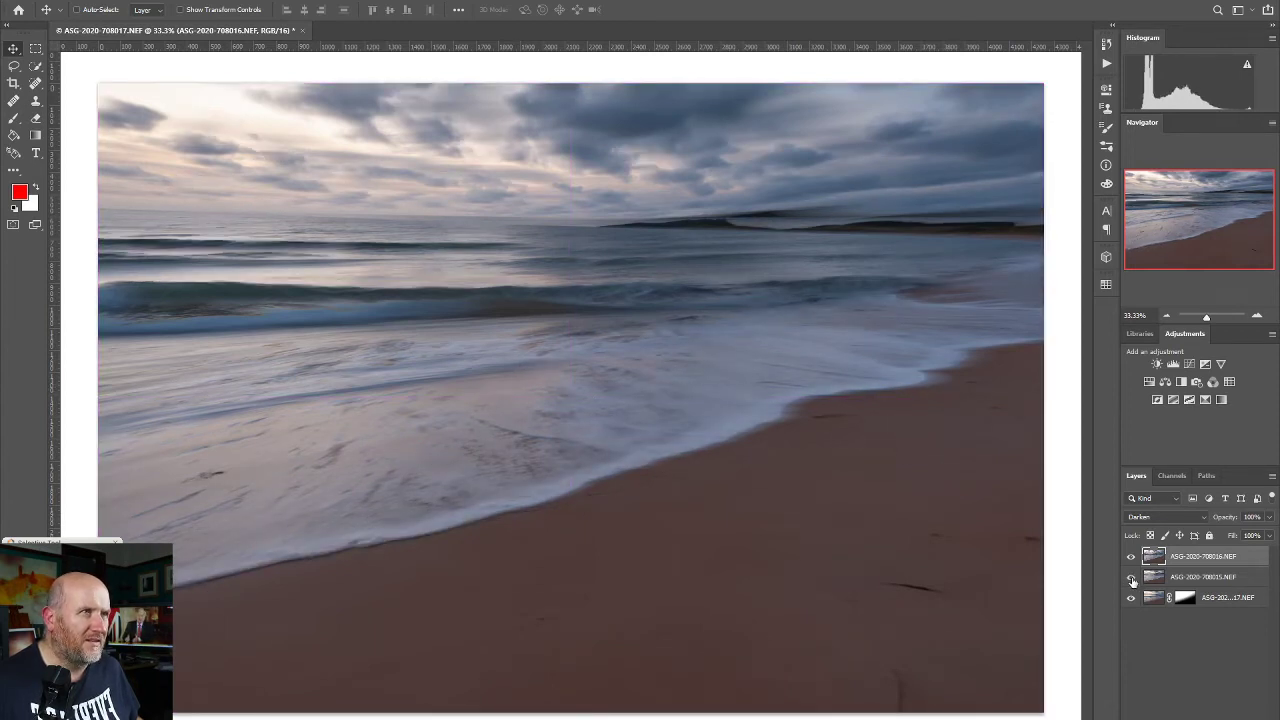
pyautogui.click(1182, 578)
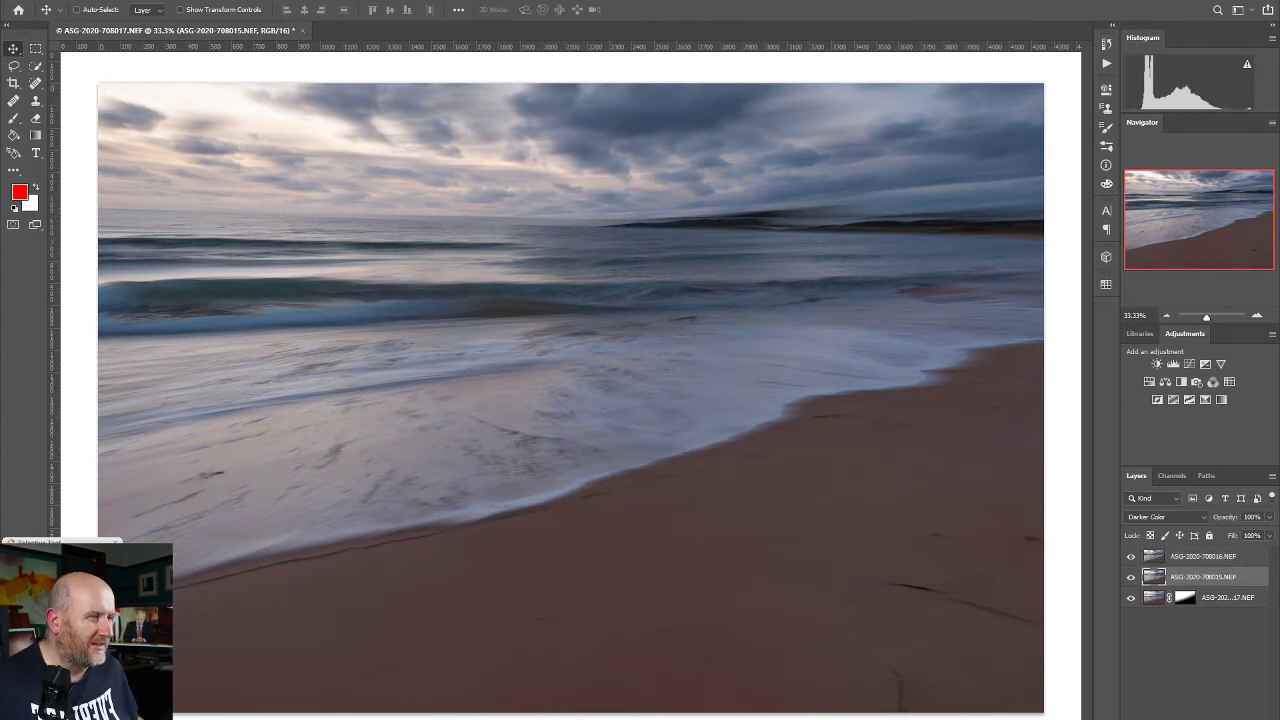
pyautogui.click(1182, 718)
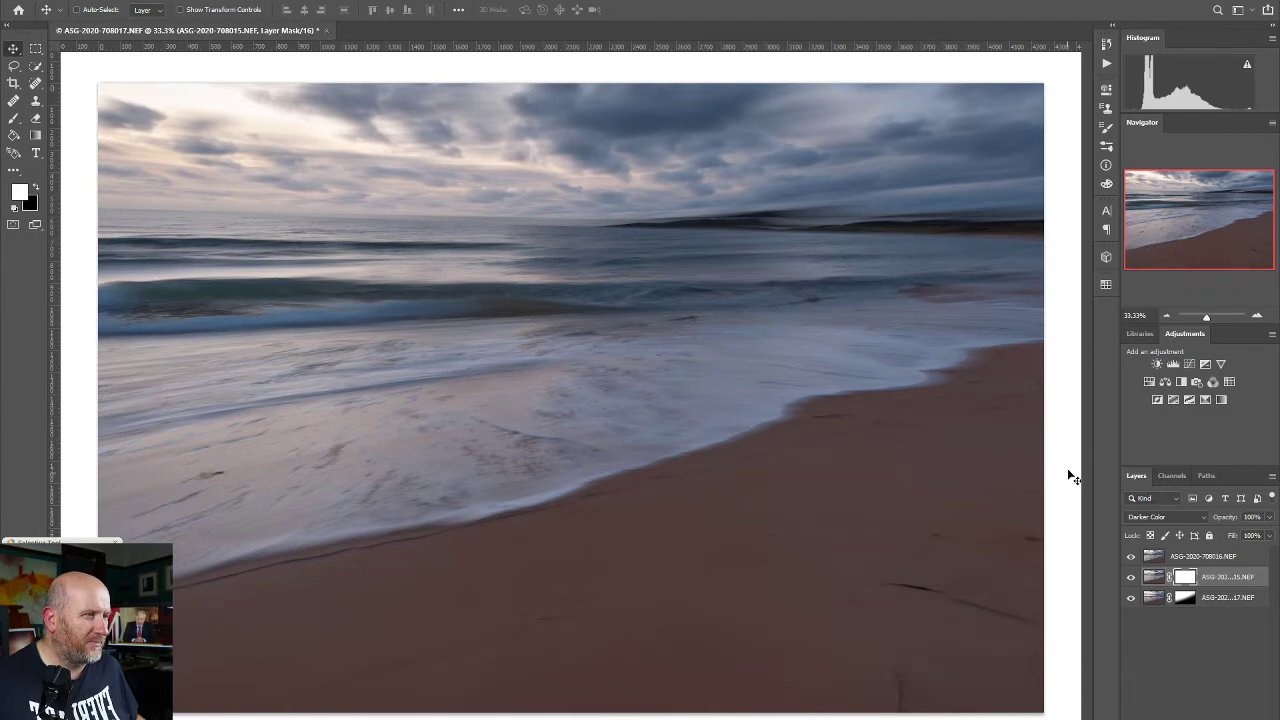
# Set up a soft Brush for the mask with a size of 105 px, 0% hardness, 100% opacity and 100% flow.
pyautogui.click(14, 118)
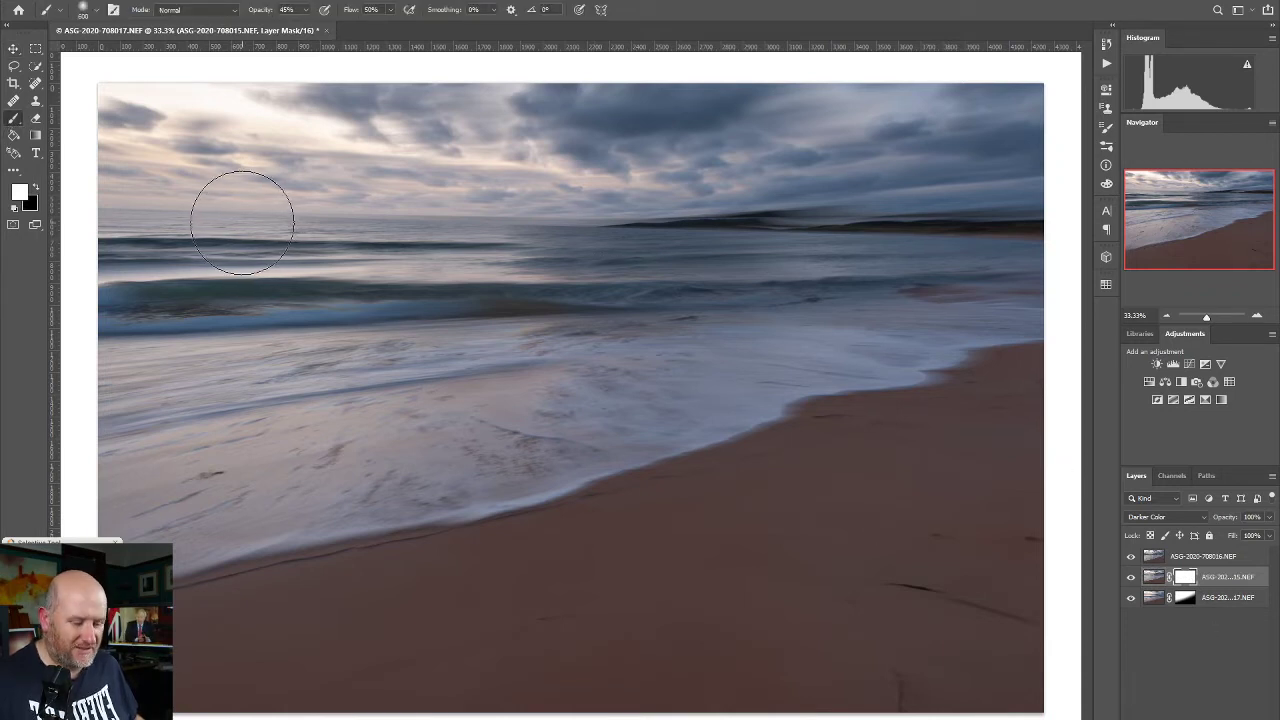
pyautogui.press('[')
pyautogui.press('[')
pyautogui.press('[')
pyautogui.press('[')
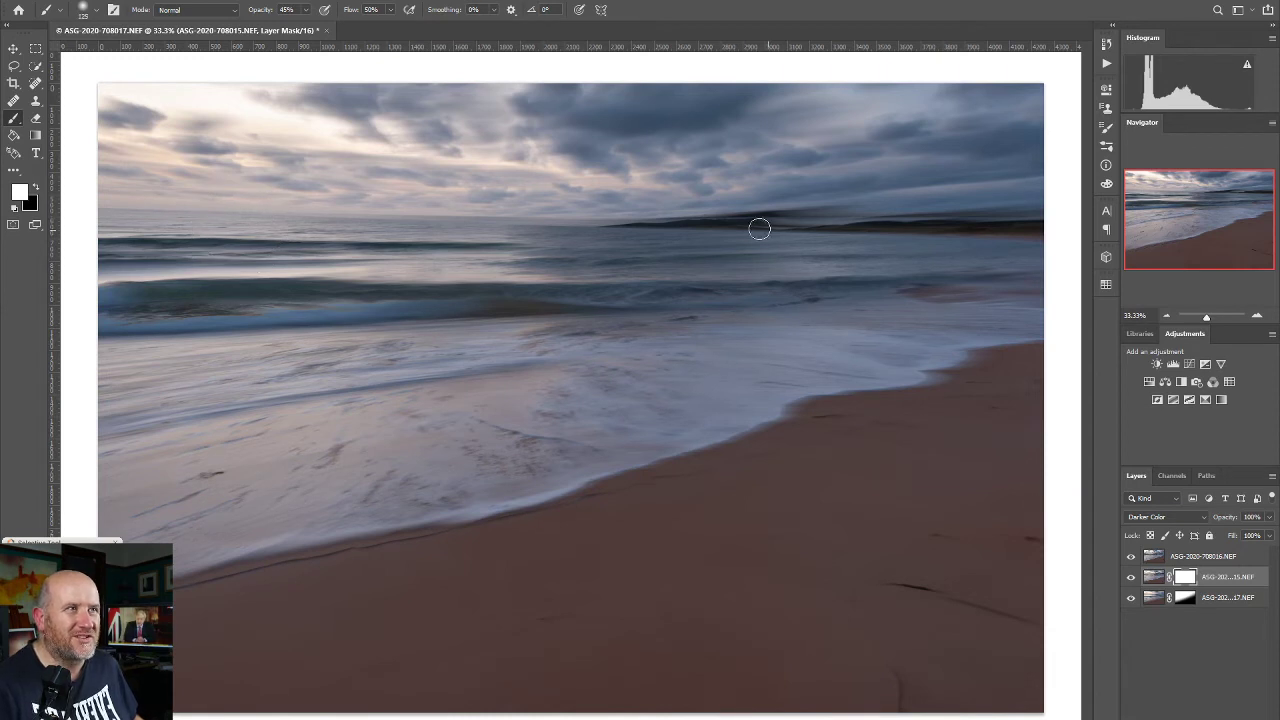
pyautogui.press(']')
pyautogui.press(']')
pyautogui.press(']')
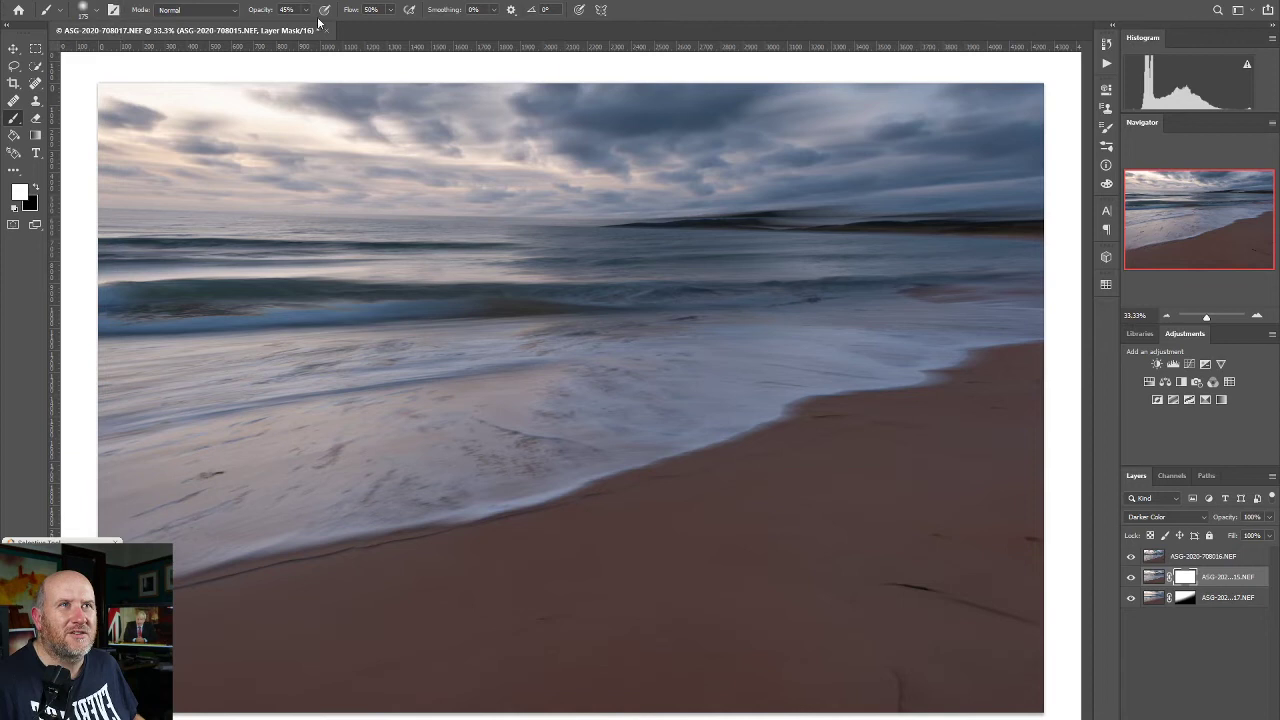
pyautogui.press('0')
pyautogui.moveTo(391, 24); pyautogui.dragTo(498, 31)
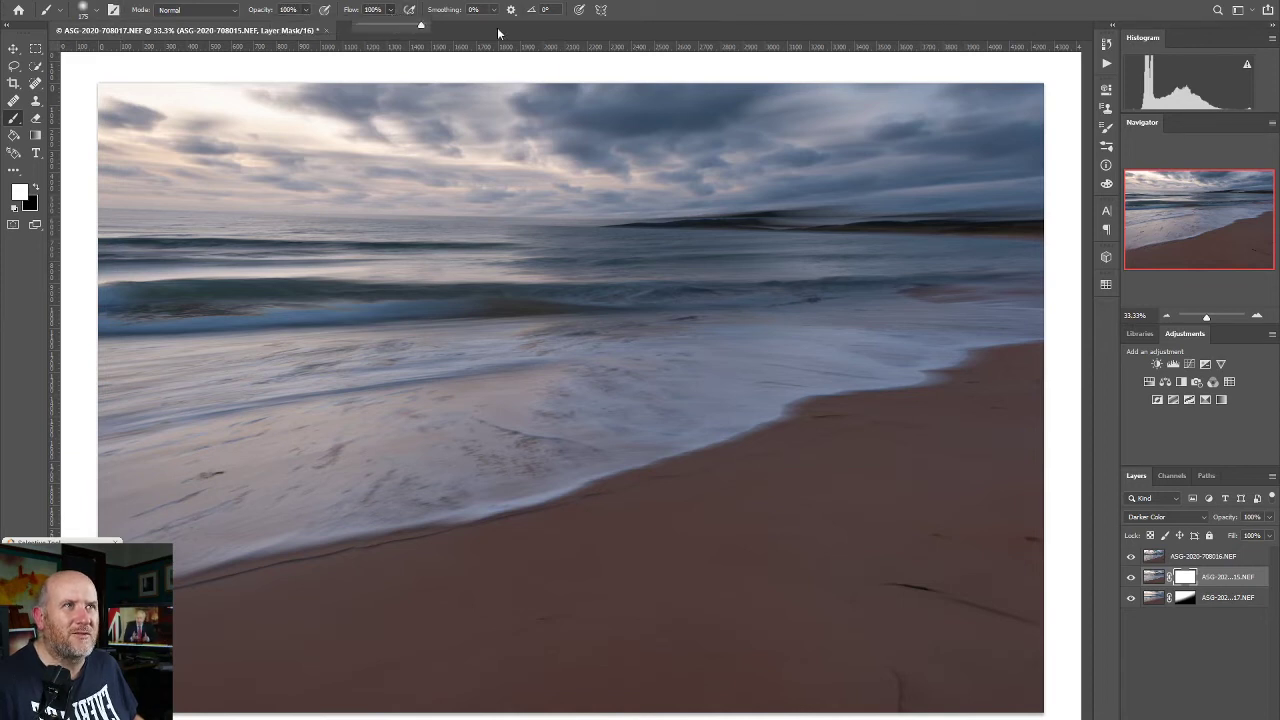
pyautogui.click(92, 12)
pyautogui.click(118, 53)
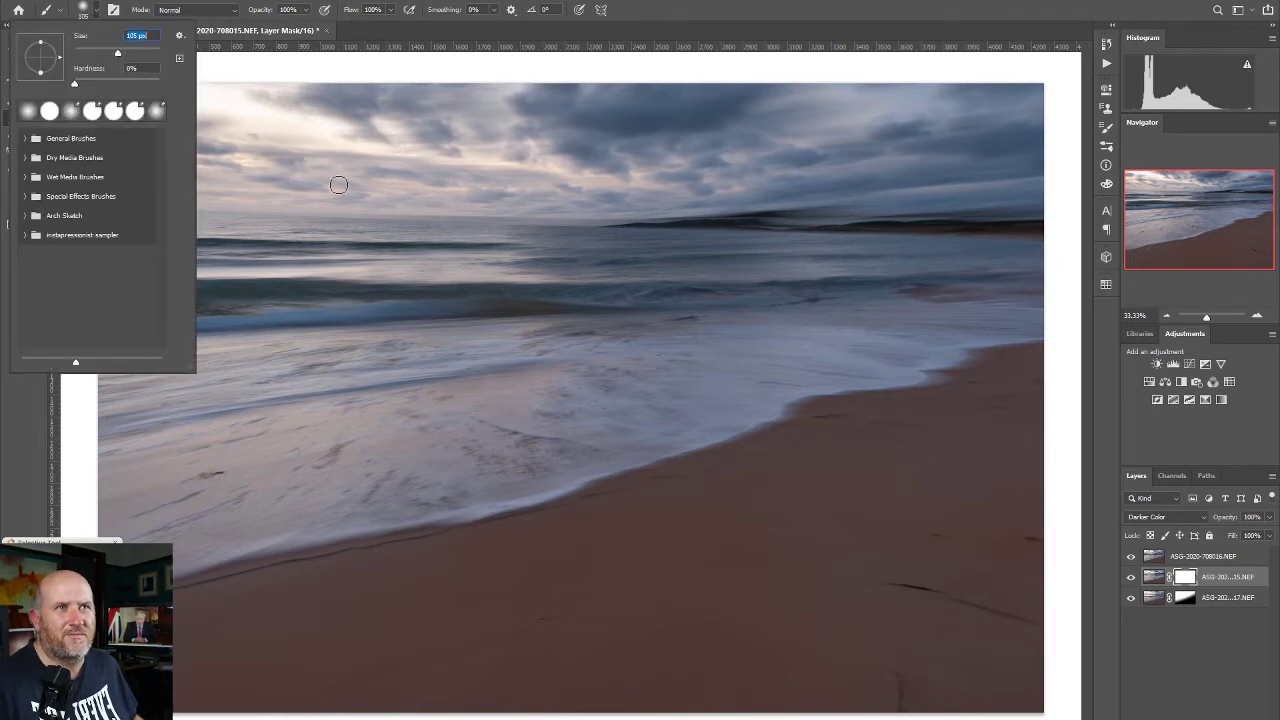
pyautogui.click(104, 83)
pyautogui.press('Return')
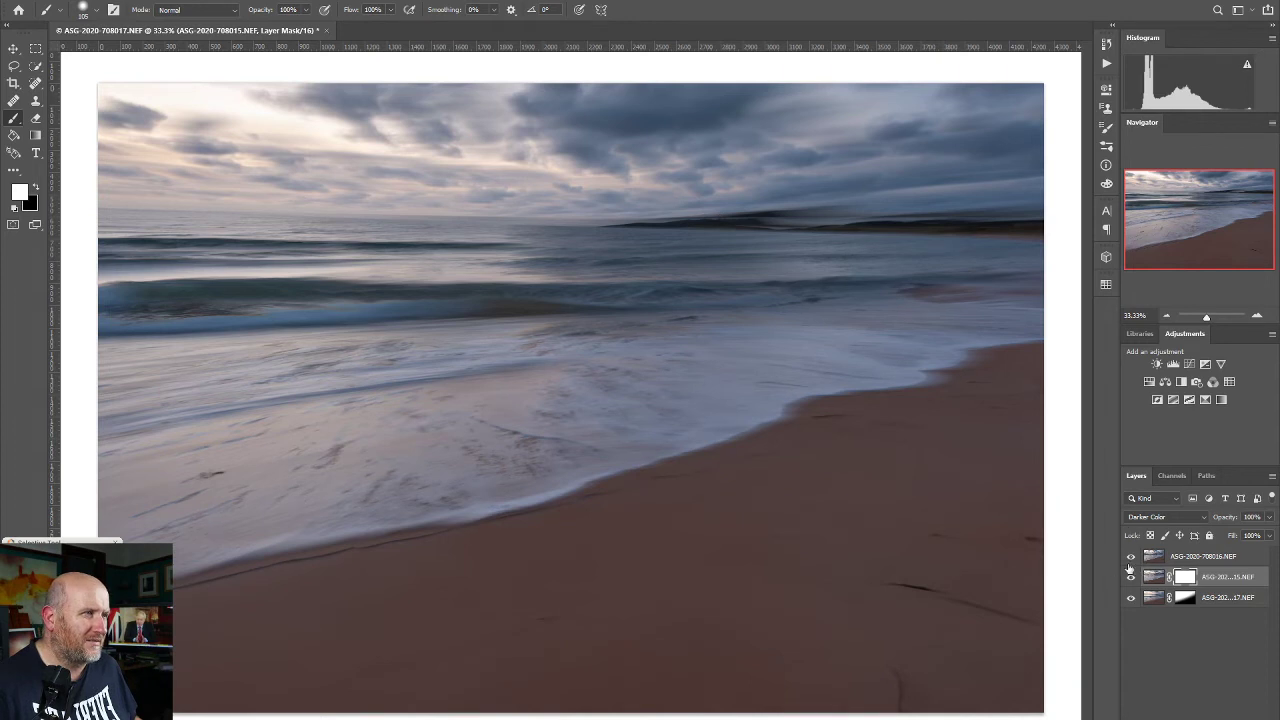
# Paint black on the ASG-2020-708015.NEF mask along the distant headland at the horizon and compare the other two layers hidden and shown.
pyautogui.click(36, 190)
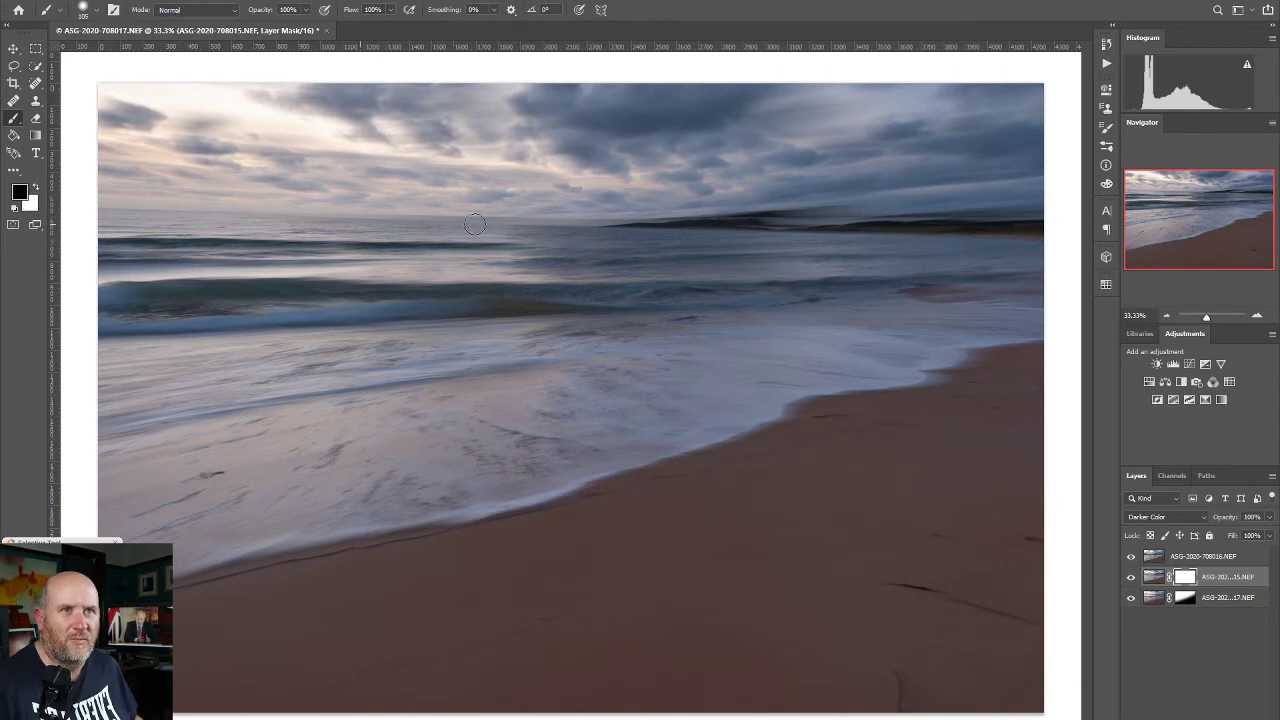
pyautogui.moveTo(697, 217)
pyautogui.mouseDown()
pyautogui.moveTo(1066, 217)
pyautogui.moveTo(1041, 226)
pyautogui.mouseUp()
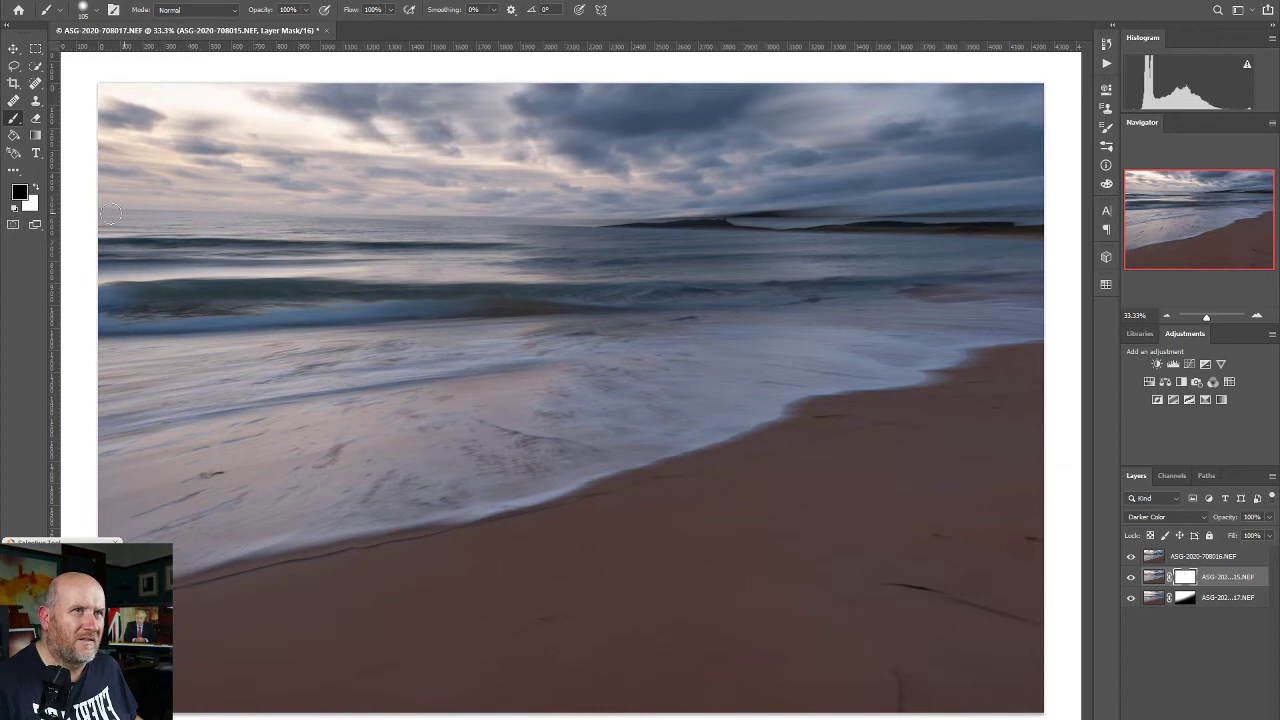
pyautogui.click(1131, 557)
pyautogui.click(1131, 557)
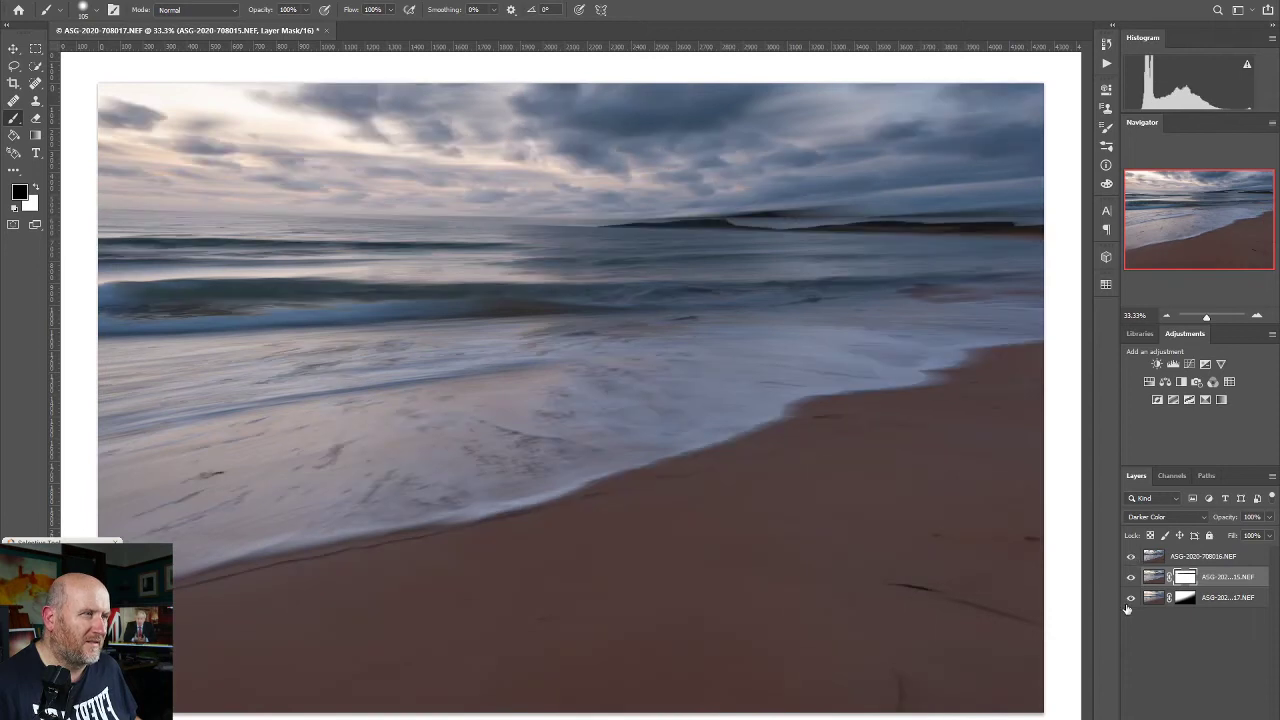
pyautogui.click(1130, 597)
pyautogui.click(1130, 597)
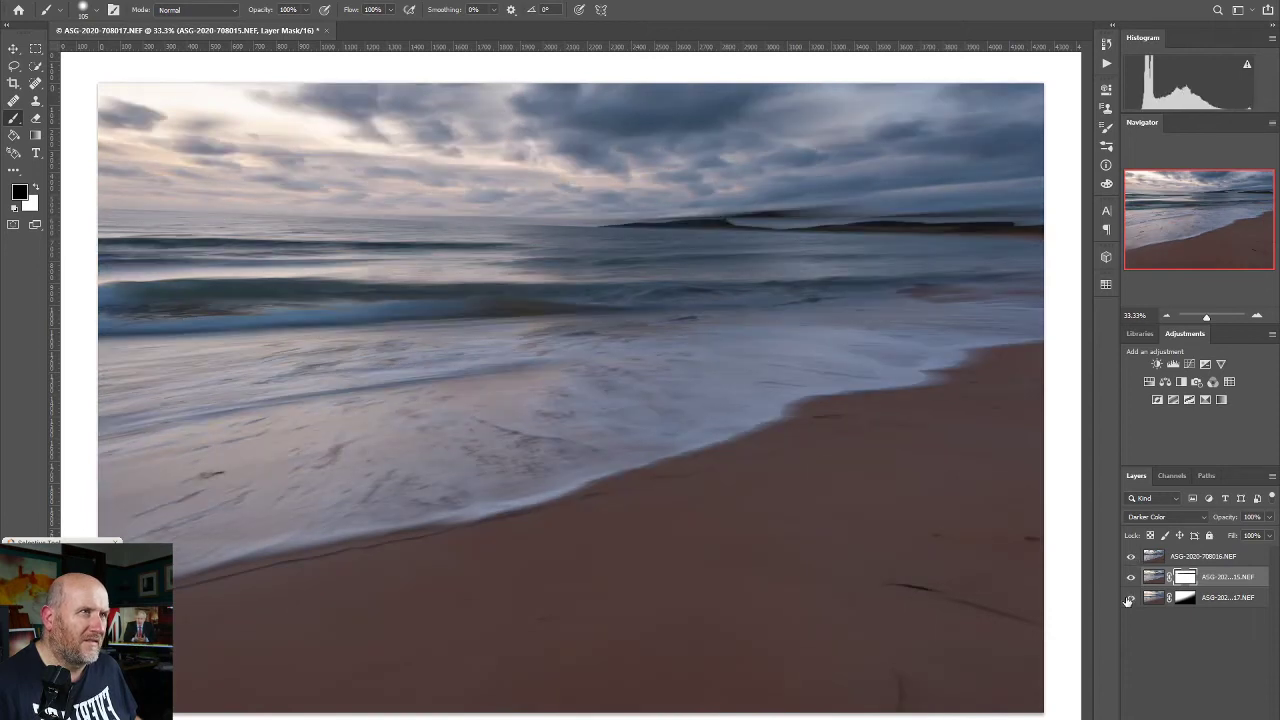
# Paint black on the ASG-2020-708017.NEF mask along the full horizon and over the blurred headland to remove its ghosted streaks.
pyautogui.click(1184, 597)
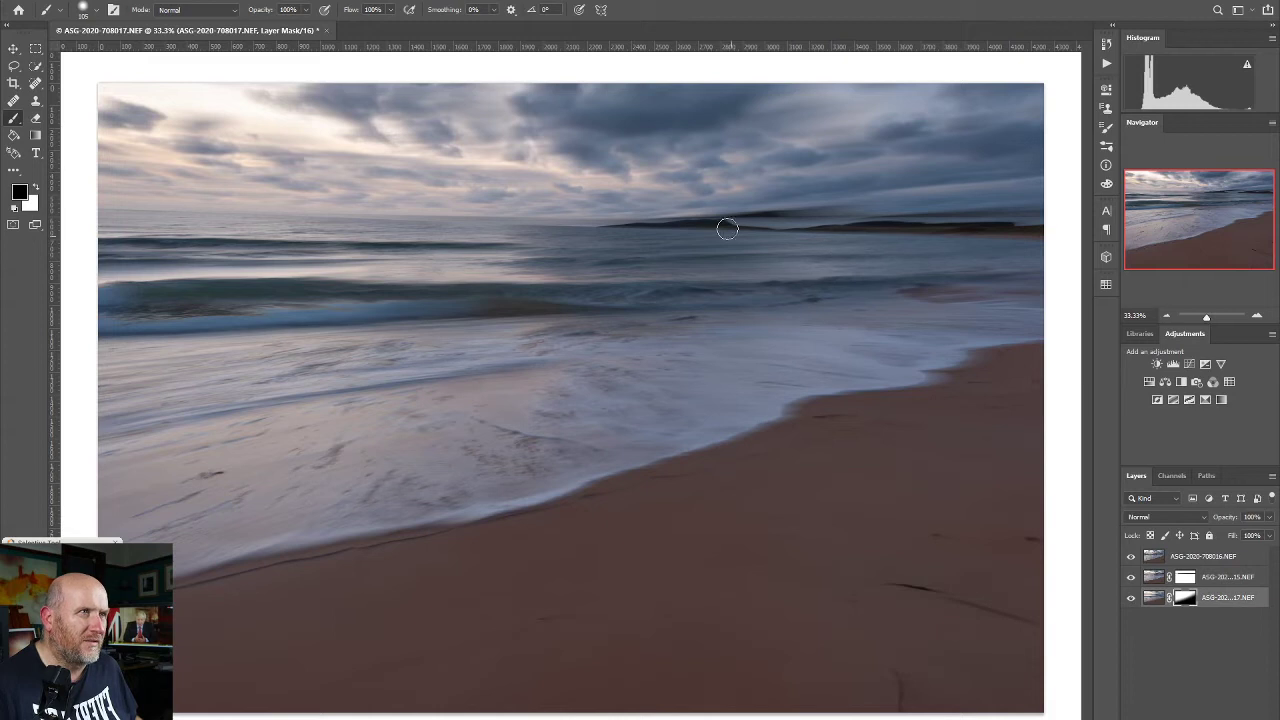
pyautogui.moveTo(620, 217)
pyautogui.mouseDown()
pyautogui.moveTo(745, 211)
pyautogui.moveTo(346, 213)
pyautogui.mouseUp()
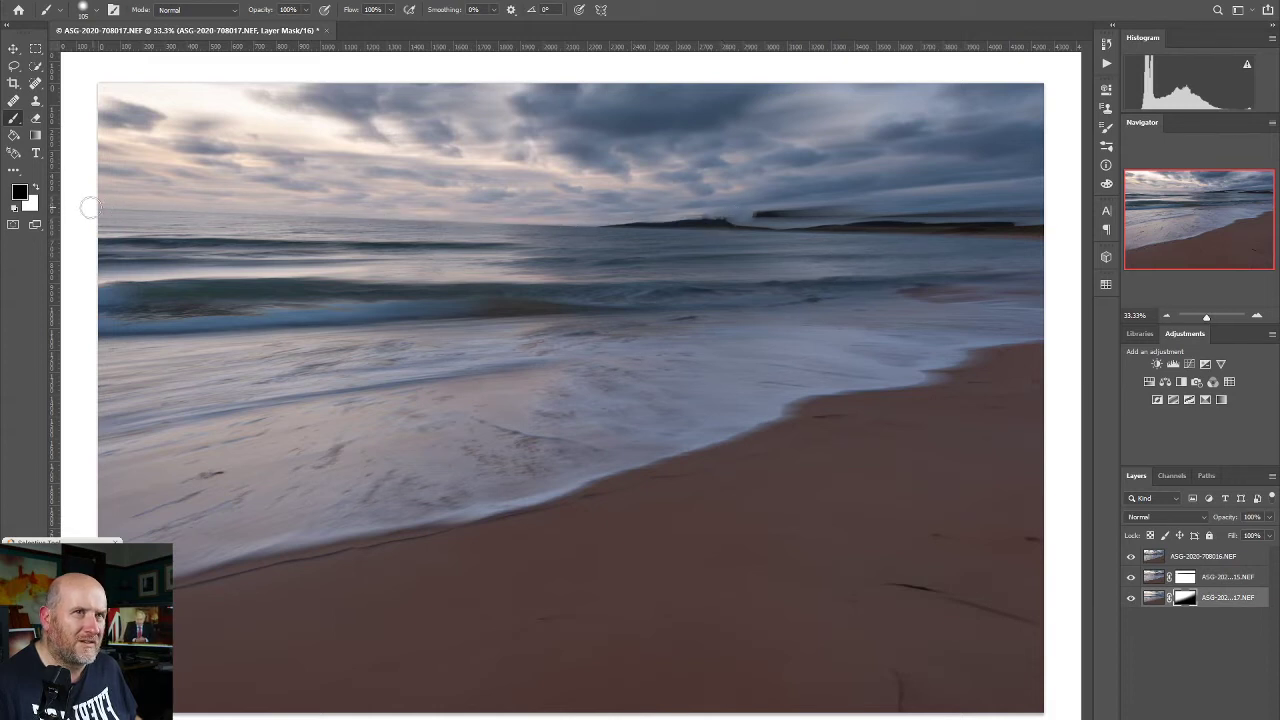
pyautogui.moveTo(706, 217)
pyautogui.mouseDown()
pyautogui.moveTo(1030, 226)
pyautogui.moveTo(1054, 224)
pyautogui.moveTo(895, 212)
pyautogui.moveTo(1070, 209)
pyautogui.moveTo(669, 209)
pyautogui.moveTo(1042, 209)
pyautogui.moveTo(1006, 224)
pyautogui.moveTo(1075, 228)
pyautogui.moveTo(822, 226)
pyautogui.moveTo(1058, 242)
pyautogui.moveTo(836, 217)
pyautogui.moveTo(581, 224)
pyautogui.moveTo(804, 236)
pyautogui.moveTo(568, 220)
pyautogui.moveTo(745, 229)
pyautogui.moveTo(719, 216)
pyautogui.moveTo(707, 160)
pyautogui.mouseUp()
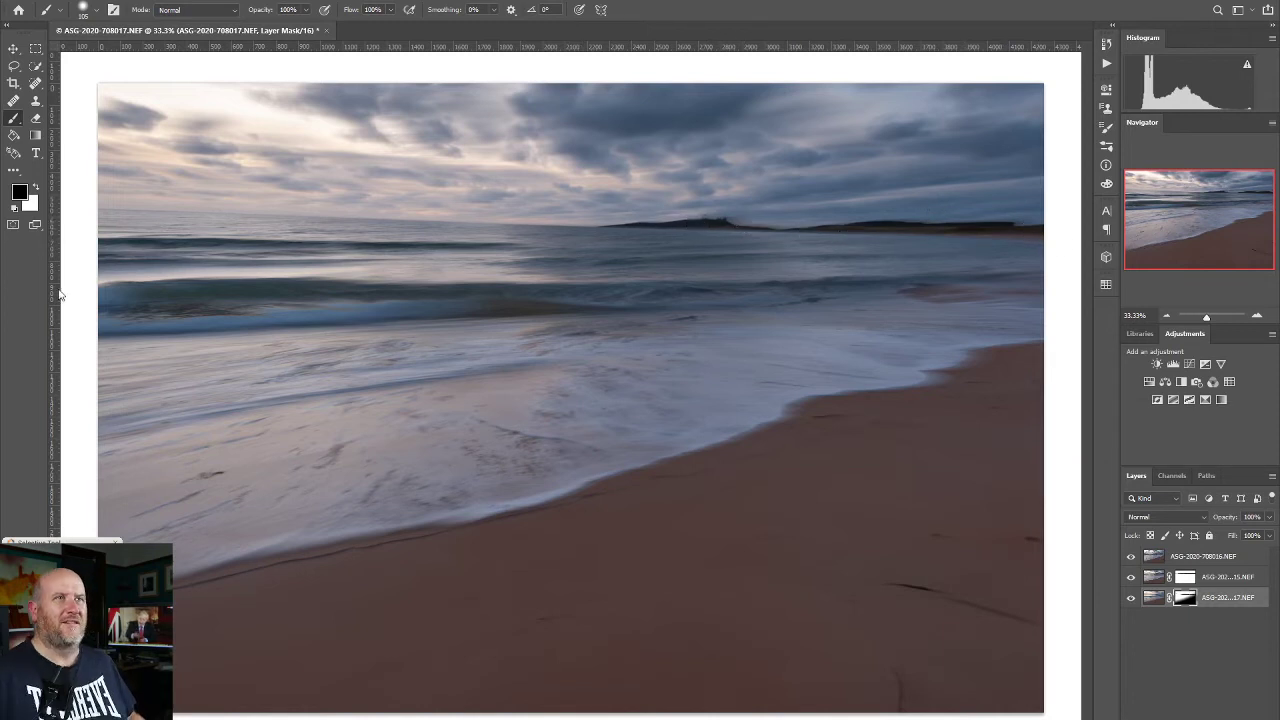
# Check what the ASG-2020-708015.NEF and ASG-2020-708016.NEF layers each contribute by hiding and showing them in turn.
pyautogui.click(1130, 578)
pyautogui.click(1130, 578)
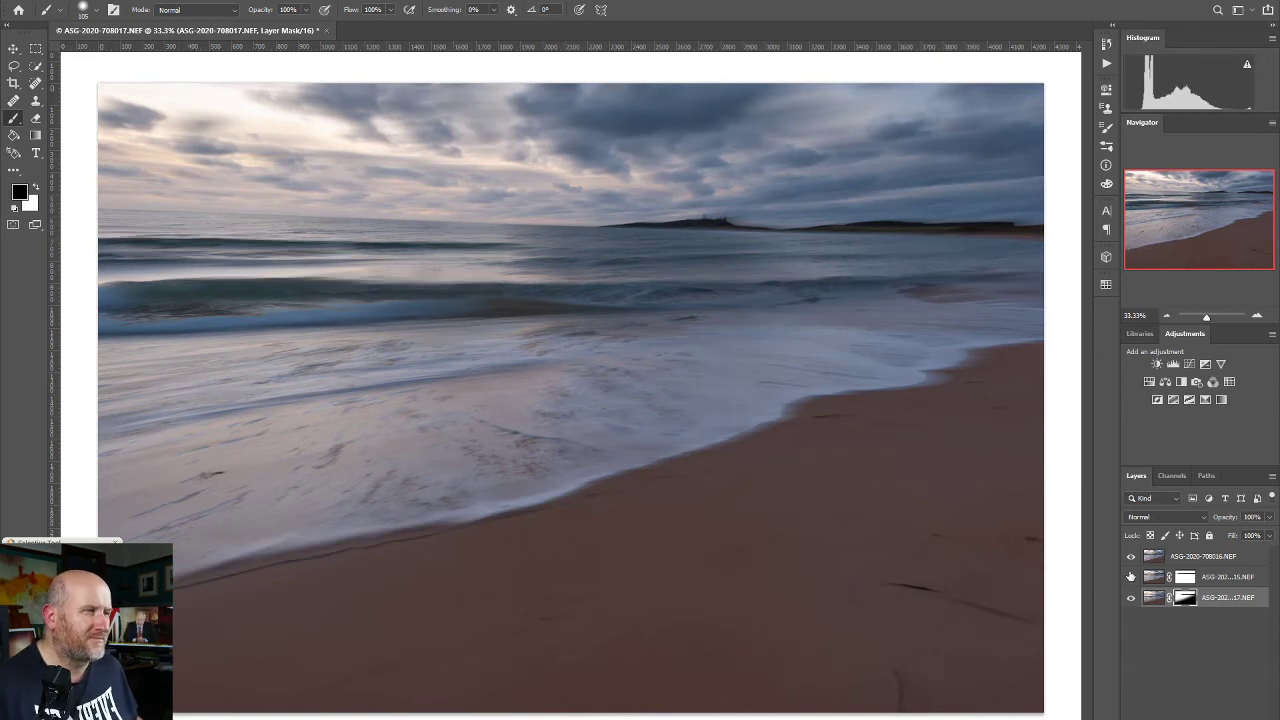
pyautogui.click(1130, 558)
pyautogui.click(1131, 558)
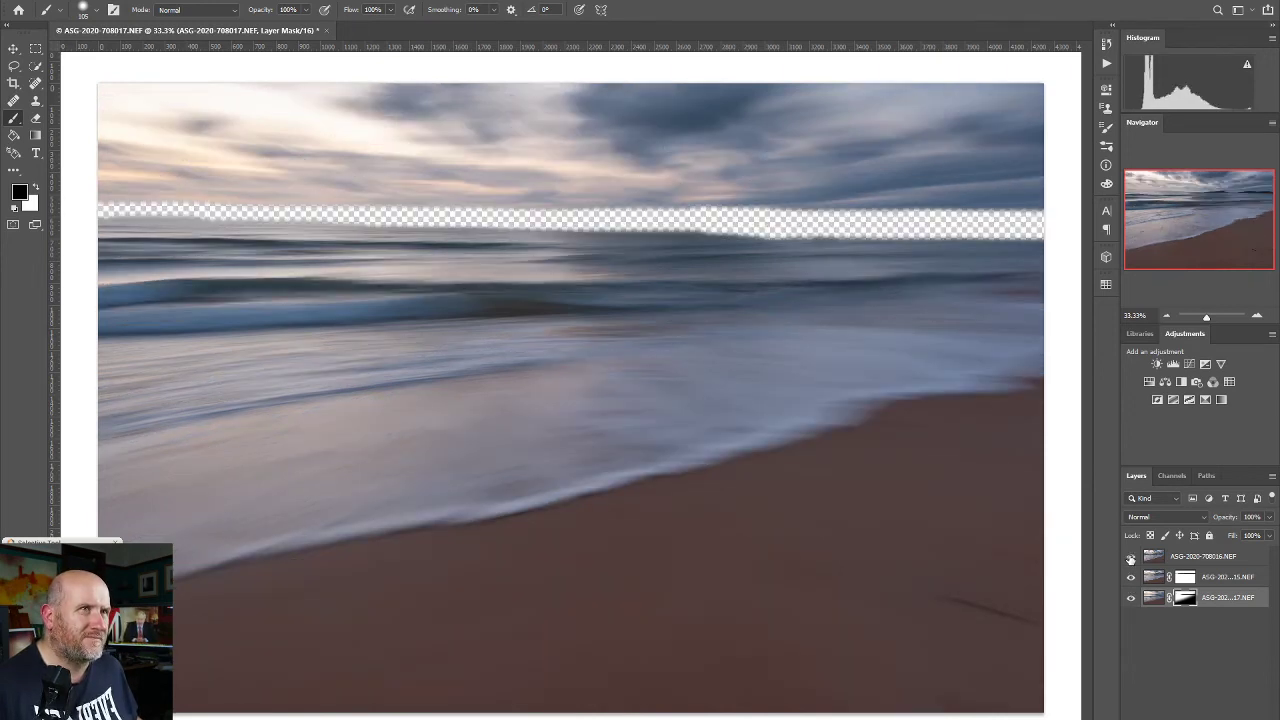
pyautogui.click(1131, 558)
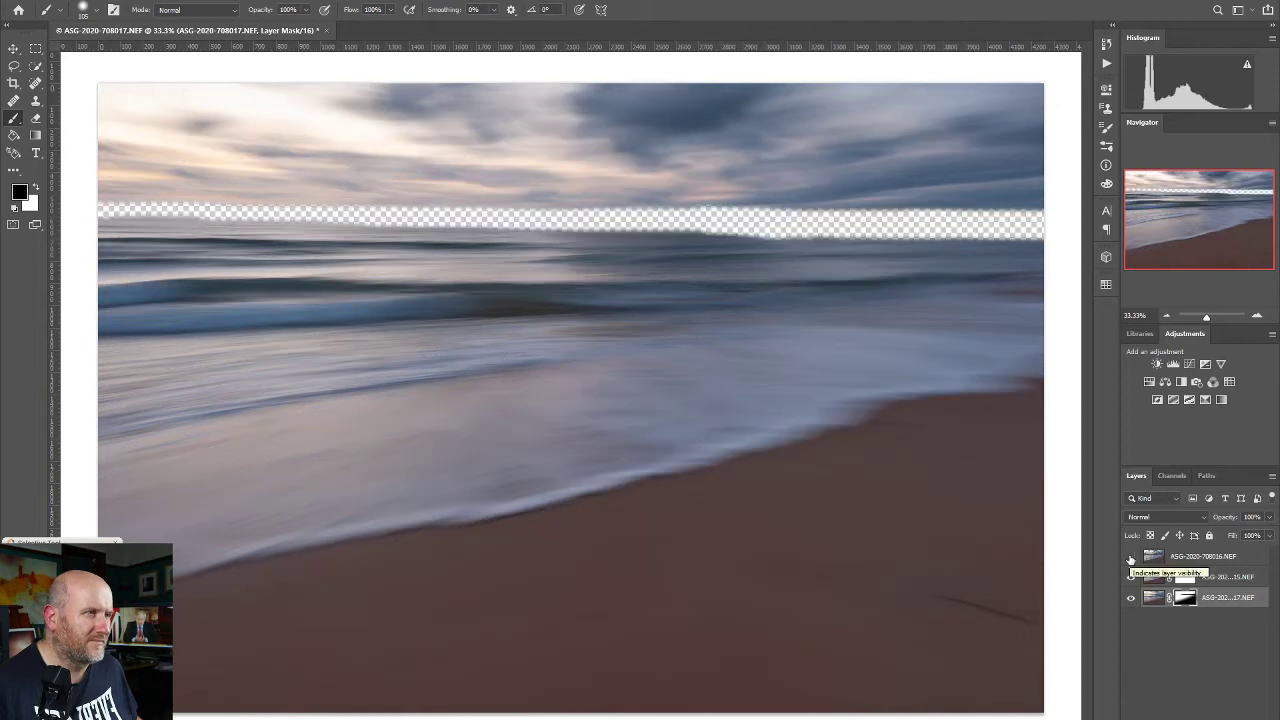
pyautogui.click(1131, 558)
# Add a layer mask to the ASG-2020-708016.NEF layer and set the Brush to 38% opacity and 50% flow.
pyautogui.click(1194, 560)
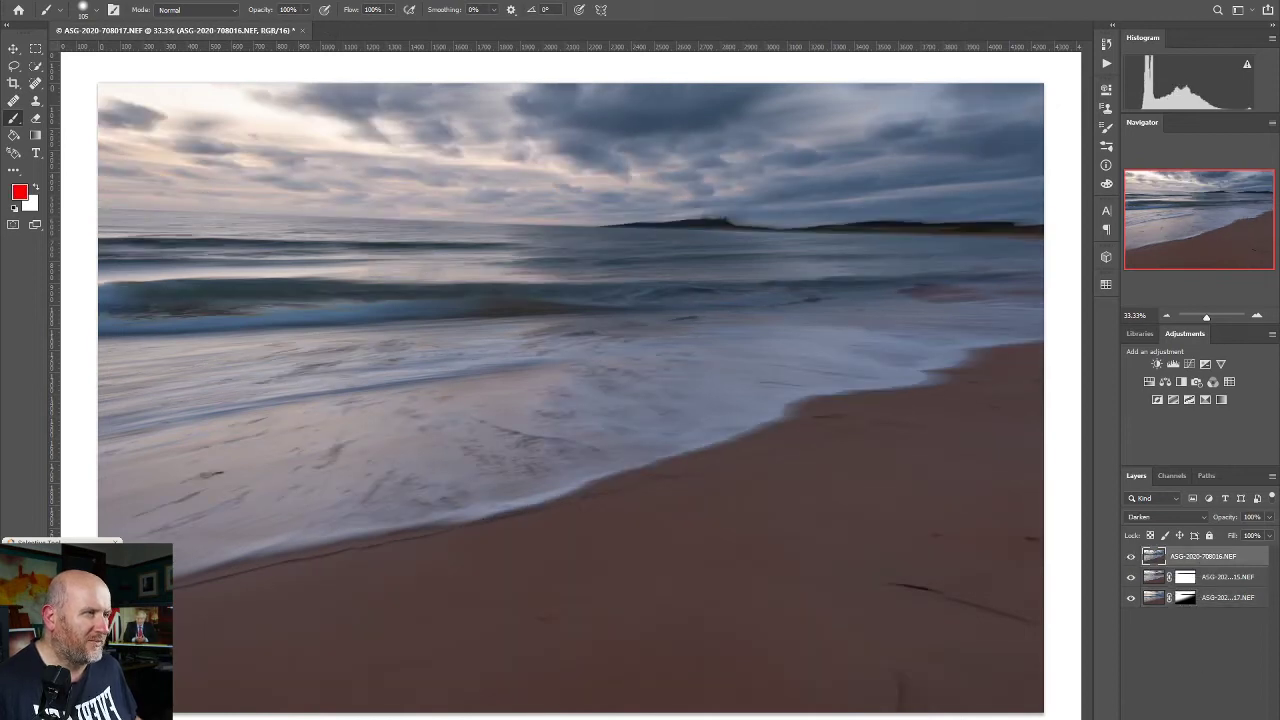
pyautogui.click(1134, 666)
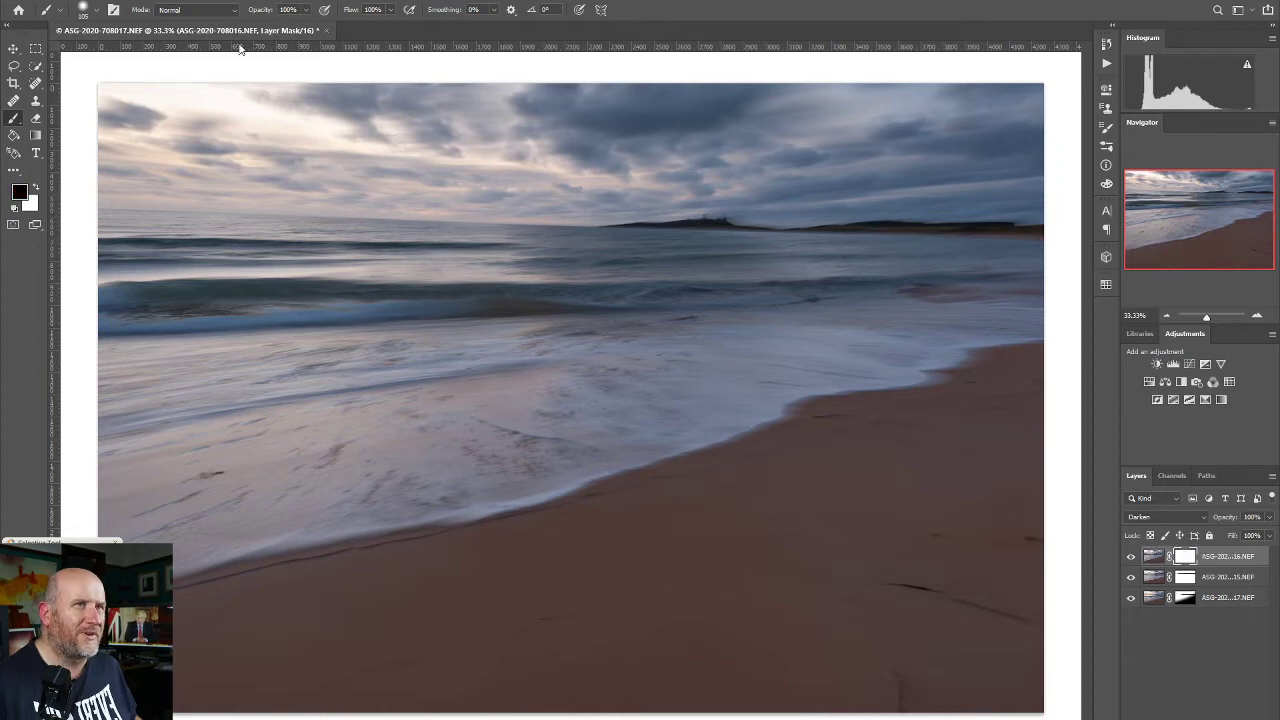
pyautogui.click(305, 10)
pyautogui.moveTo(310, 25); pyautogui.dragTo(267, 25)
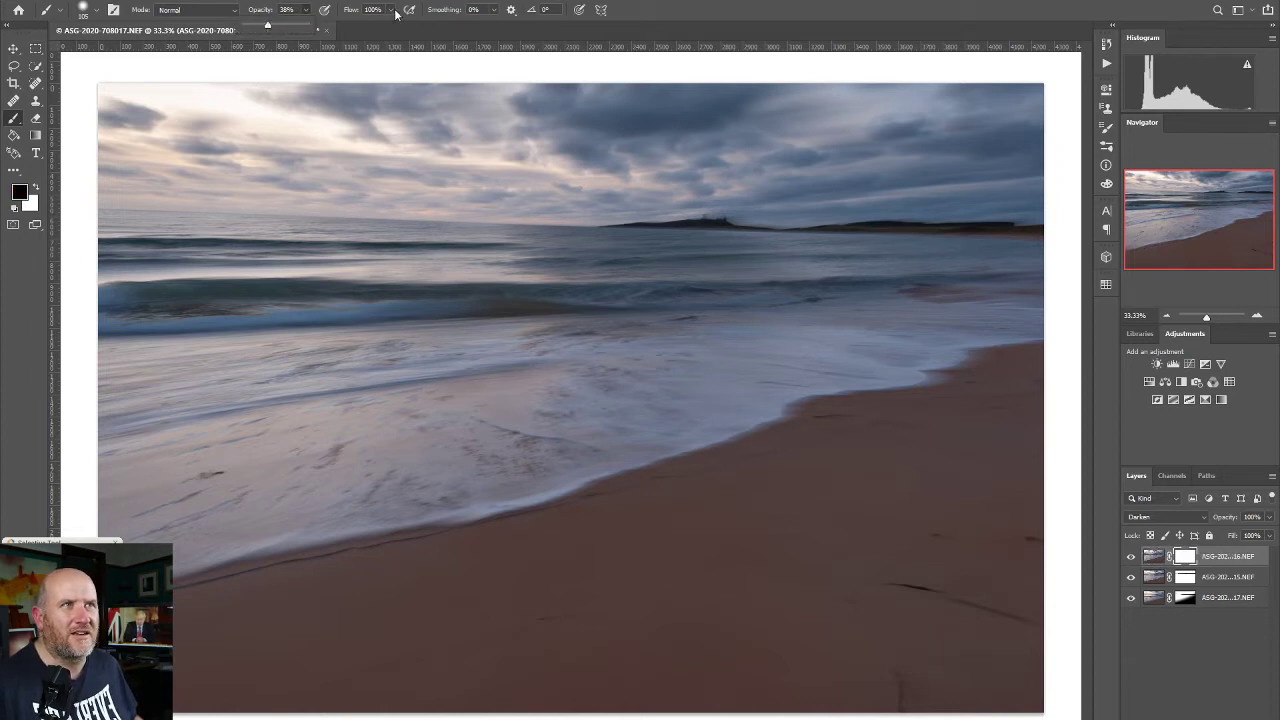
pyautogui.click(390, 10)
pyautogui.moveTo(348, 25); pyautogui.dragTo(359, 25)
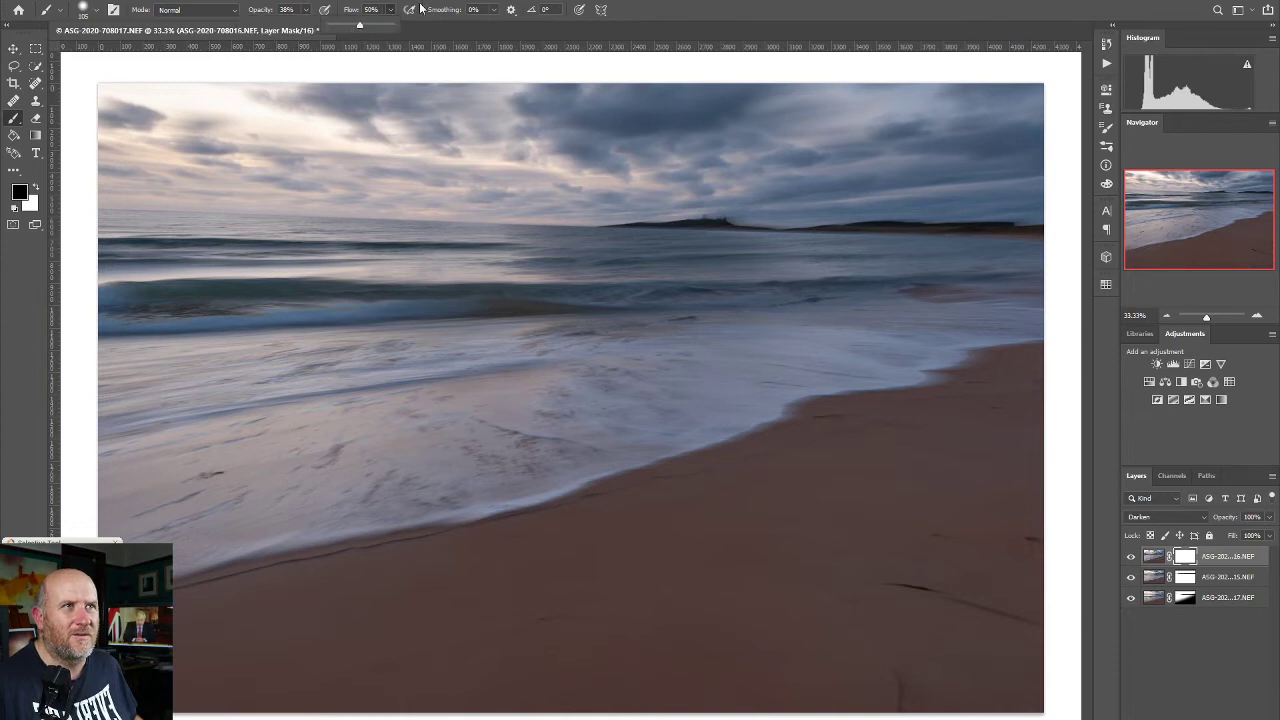
pyautogui.click(425, 4)
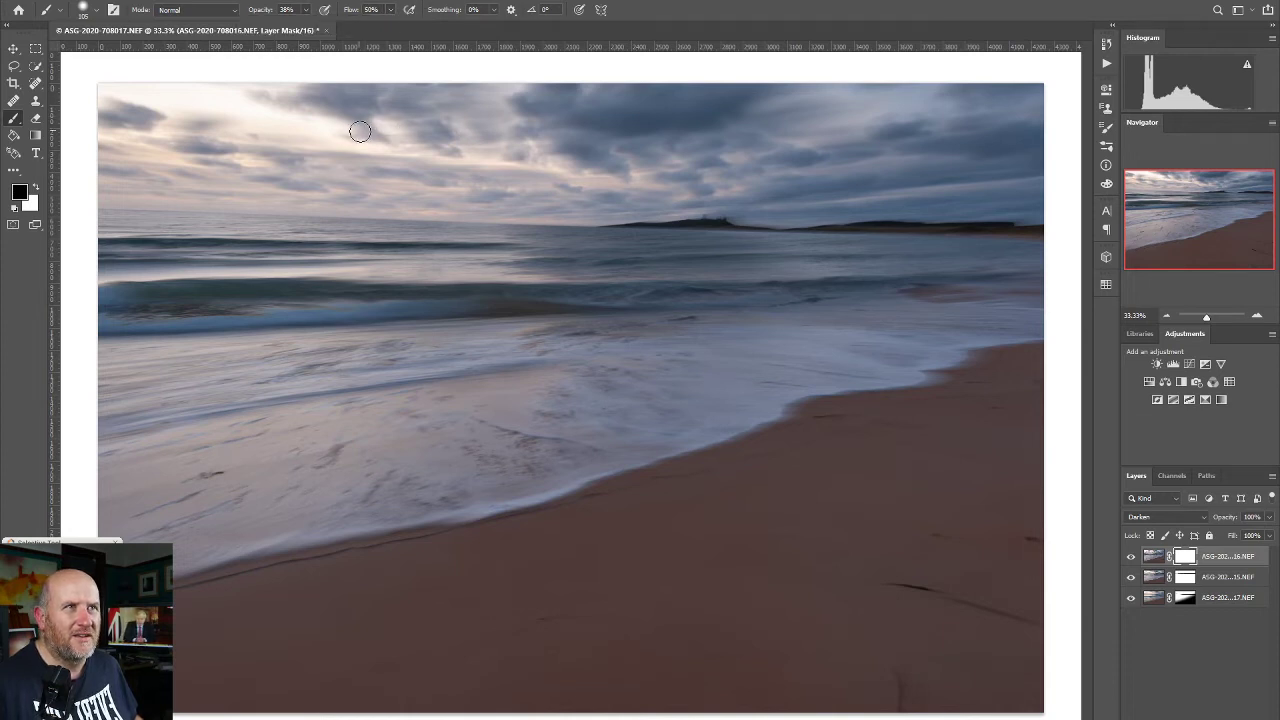
# Enlarge the brush to 400 px and paint black over the clouds on the ASG-2020-708016.NEF mask to soften the sky.
pyautogui.press(']')
pyautogui.press(']')
pyautogui.press(']')
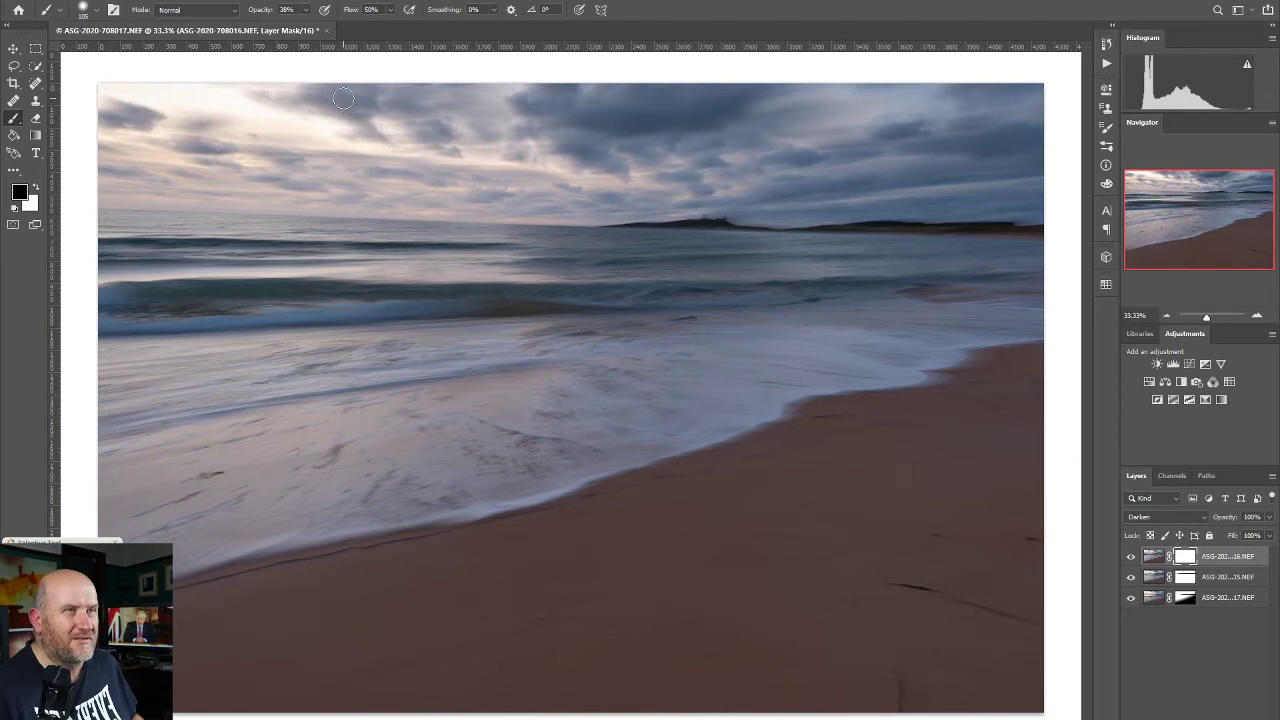
pyautogui.press(']')
pyautogui.press(']')
pyautogui.press(']')
pyautogui.press(']')
pyautogui.moveTo(408, 123)
pyautogui.mouseDown()
pyautogui.moveTo(470, 135)
pyautogui.moveTo(217, 126)
pyautogui.moveTo(134, 146)
pyautogui.moveTo(406, 163)
pyautogui.moveTo(599, 125)
pyautogui.moveTo(551, 101)
pyautogui.moveTo(701, 103)
pyautogui.moveTo(736, 123)
pyautogui.moveTo(621, 155)
pyautogui.moveTo(695, 164)
pyautogui.moveTo(628, 173)
pyautogui.moveTo(461, 145)
pyautogui.moveTo(830, 157)
pyautogui.moveTo(835, 85)
pyautogui.mouseUp()
pyautogui.hotkey('ctrl', 'z')
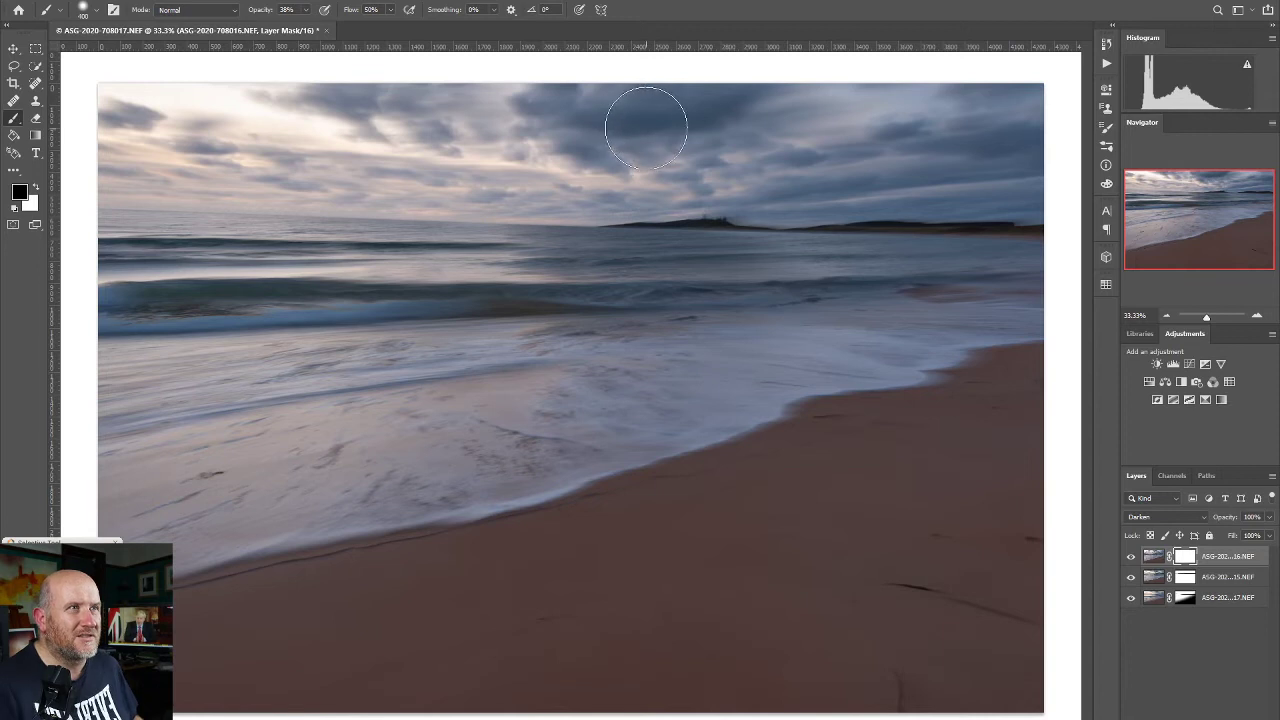
pyautogui.moveTo(700, 101)
pyautogui.mouseDown()
pyautogui.moveTo(125, 115)
pyautogui.moveTo(140, 140)
pyautogui.moveTo(356, 158)
pyautogui.moveTo(420, 72)
pyautogui.moveTo(557, 94)
pyautogui.moveTo(863, 74)
pyautogui.moveTo(909, 119)
pyautogui.moveTo(609, 114)
pyautogui.moveTo(166, 163)
pyautogui.moveTo(331, 196)
pyautogui.moveTo(508, 200)
pyautogui.moveTo(571, 243)
pyautogui.moveTo(589, 309)
pyautogui.moveTo(653, 322)
pyautogui.moveTo(672, 305)
pyautogui.mouseUp()
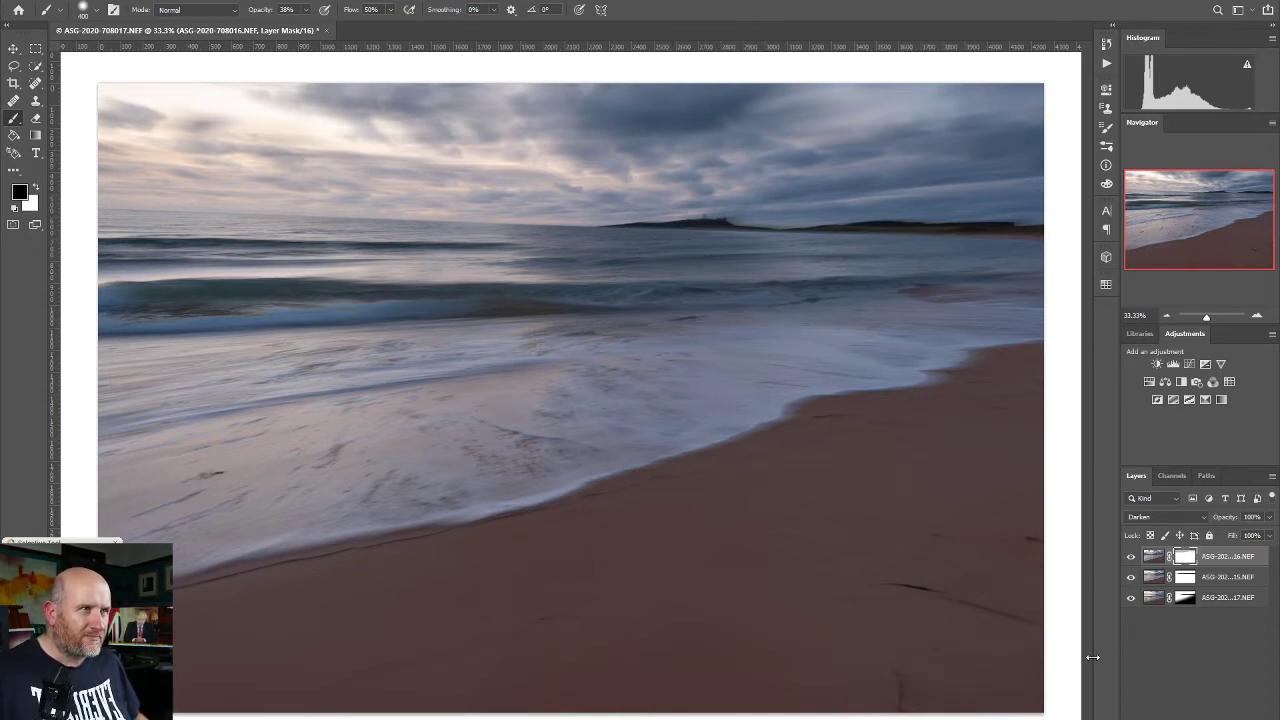
# Compare the blend with the masked ASG-2020-708016.NEF layer and the ASG-2020-708015.NEF layer hidden and shown.
pyautogui.click(1130, 558)
pyautogui.click(1130, 558)
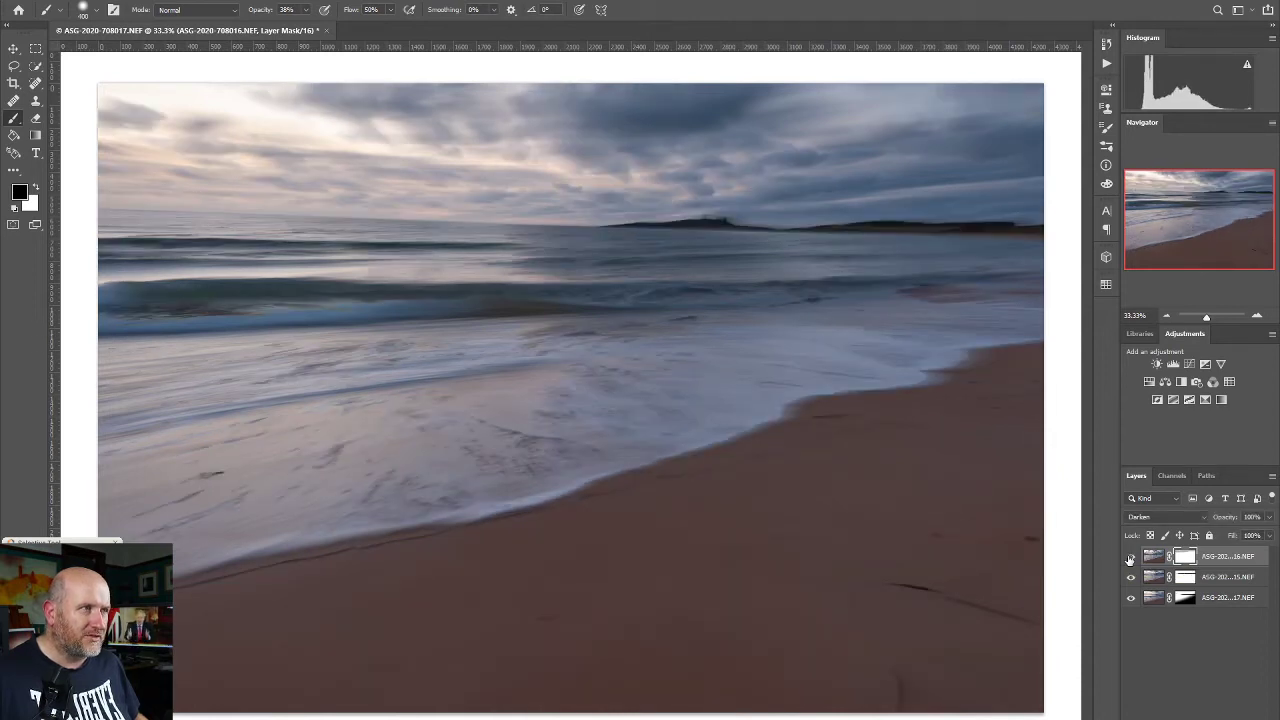
pyautogui.click(1131, 578)
pyautogui.click(1131, 578)
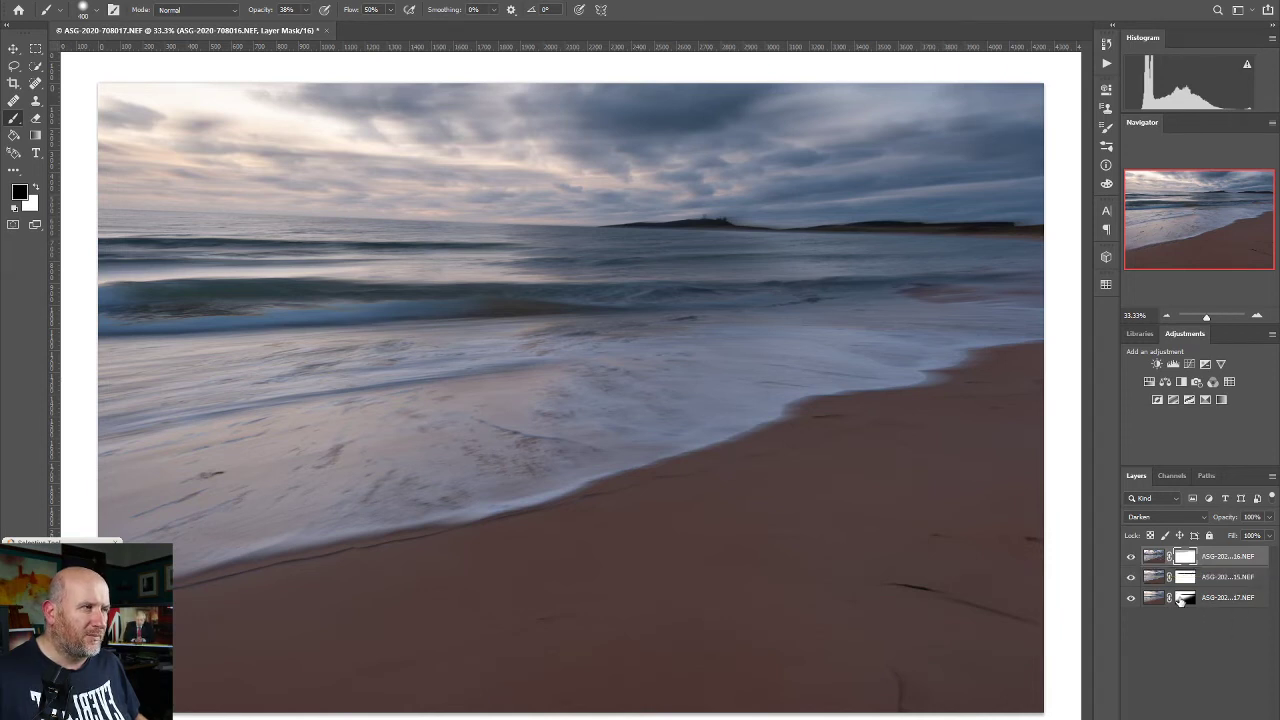
pyautogui.click(1131, 557)
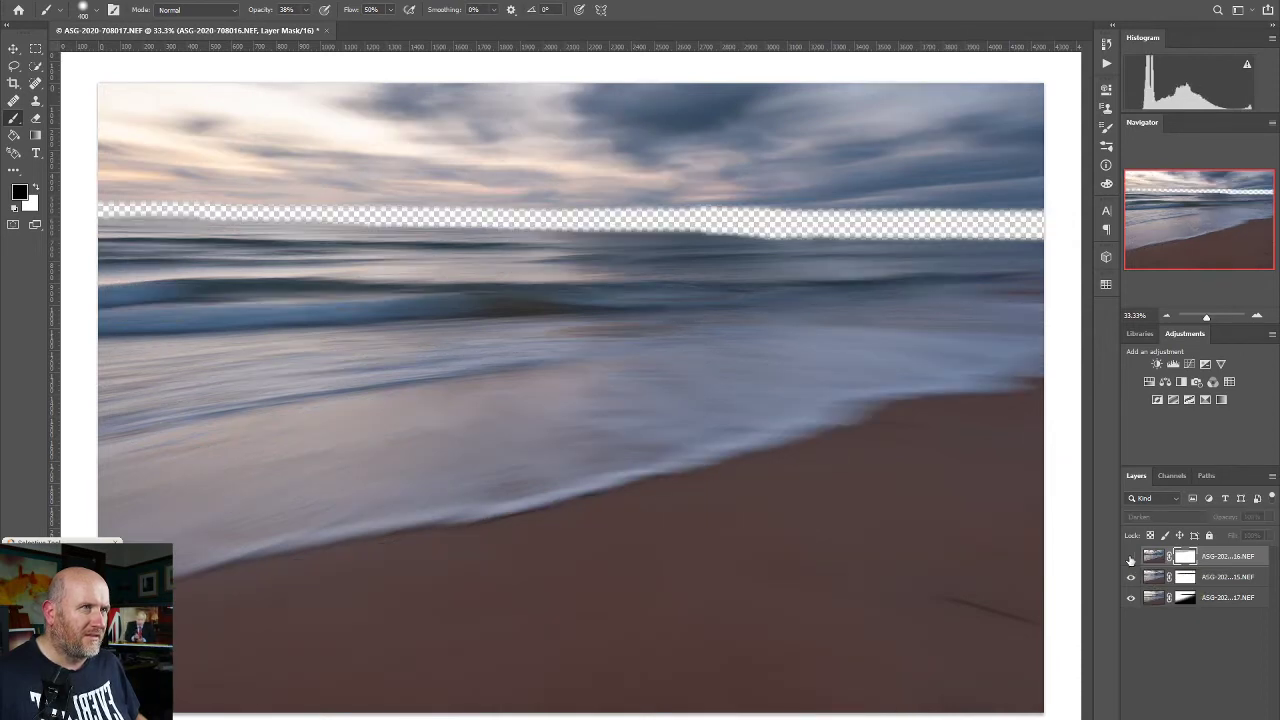
# Show the top layer ASG-2020-708016.NEF and set the brush mode to Multiply.
pyautogui.click(1131, 557)
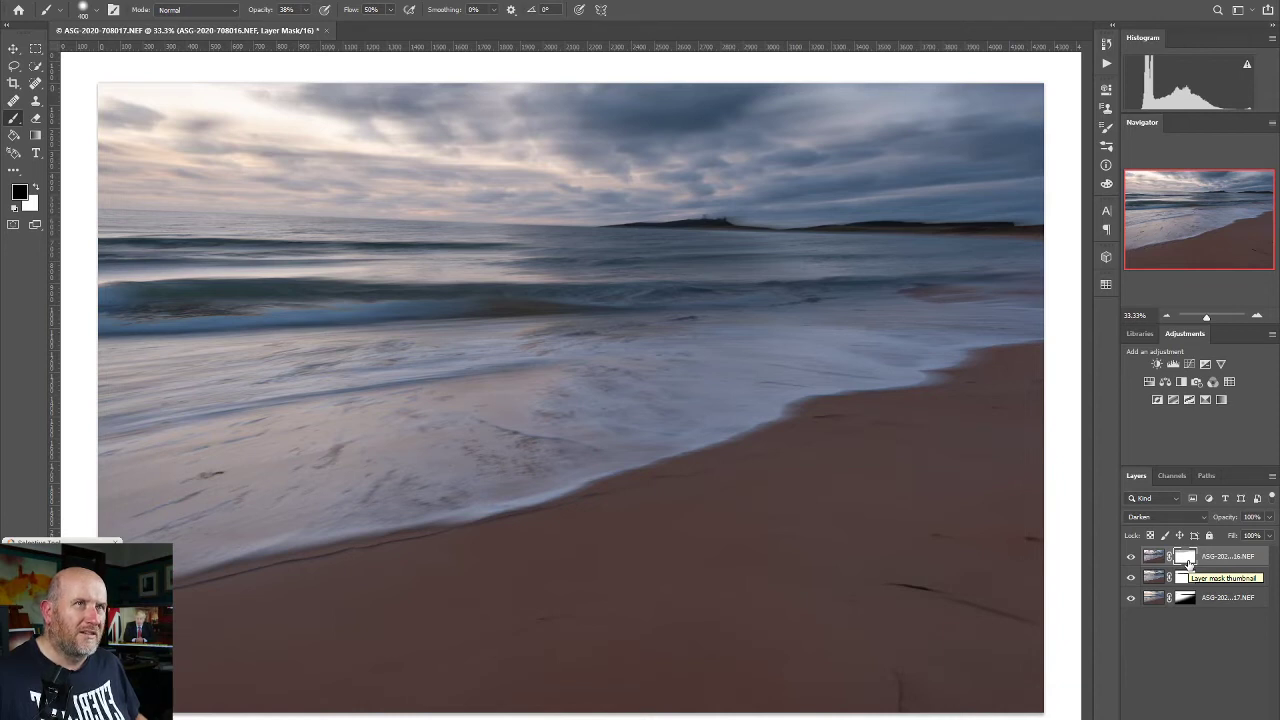
pyautogui.click(228, 10)
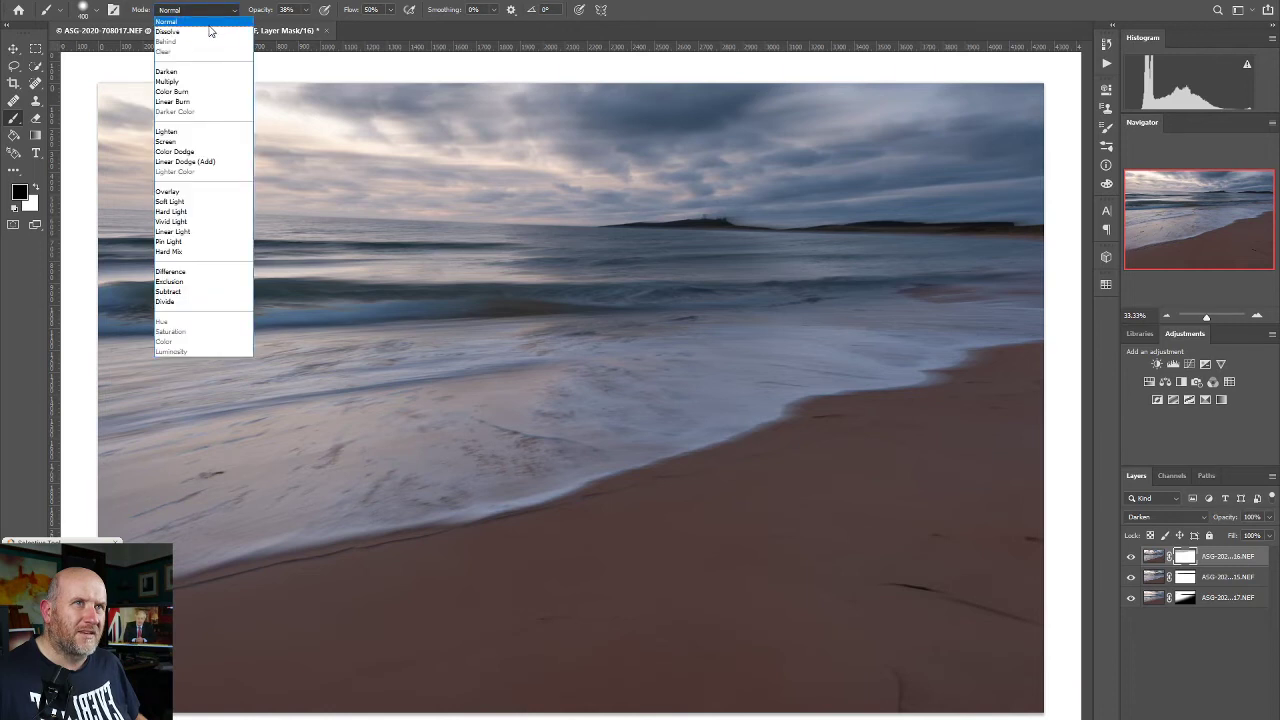
pyautogui.click(172, 81)
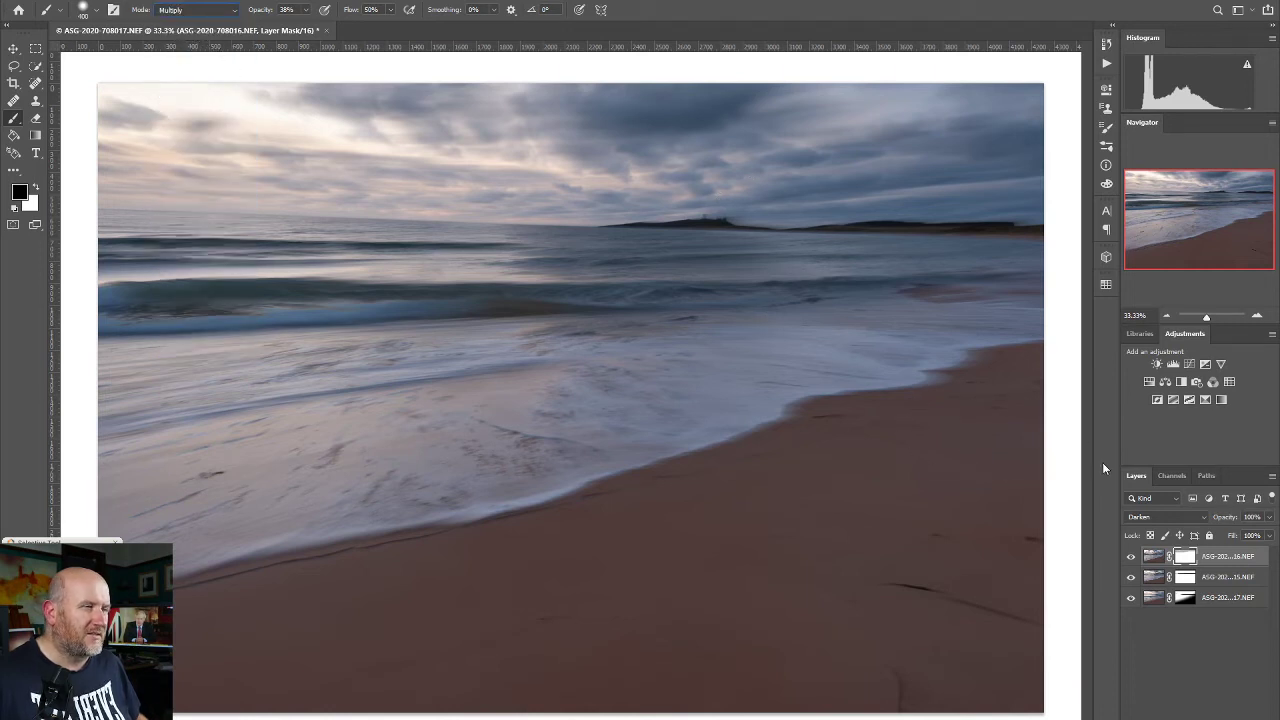
# Delete the layer mask of the top layer ASG-2020-708016.NEF and compare the image with that layer hidden and shown.
pyautogui.rightClick(1192, 566)
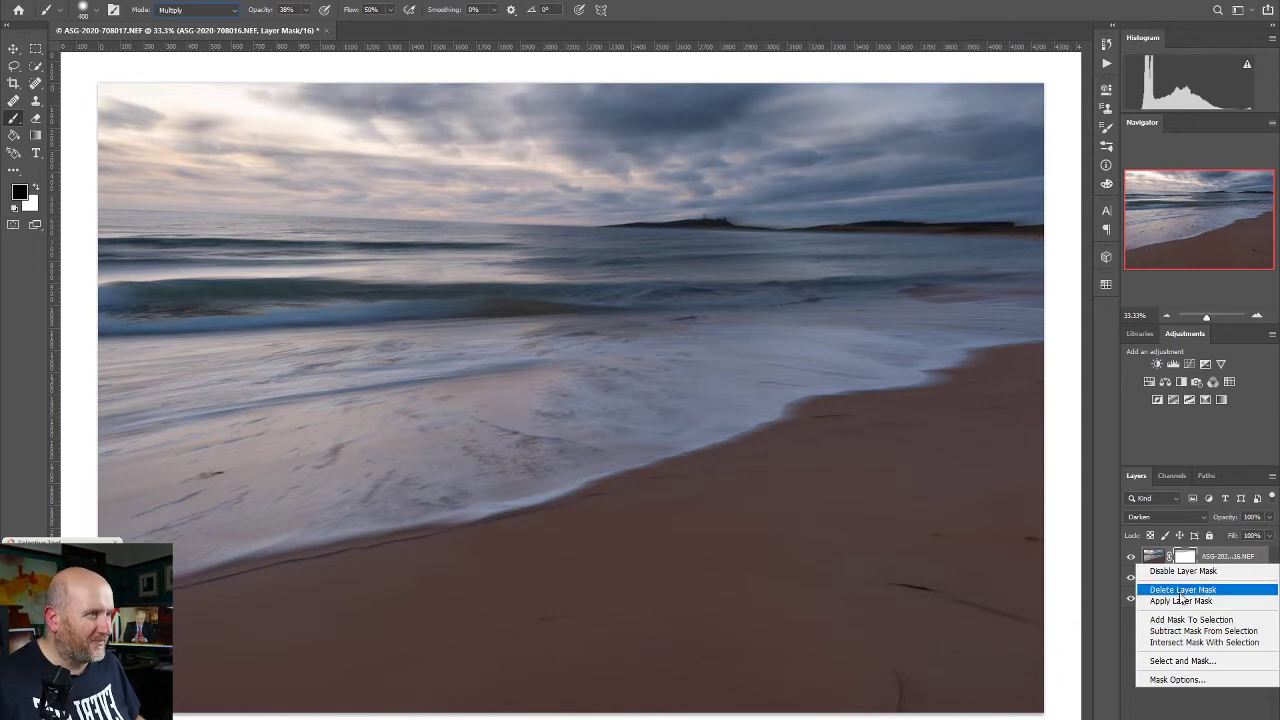
pyautogui.click(1181, 591)
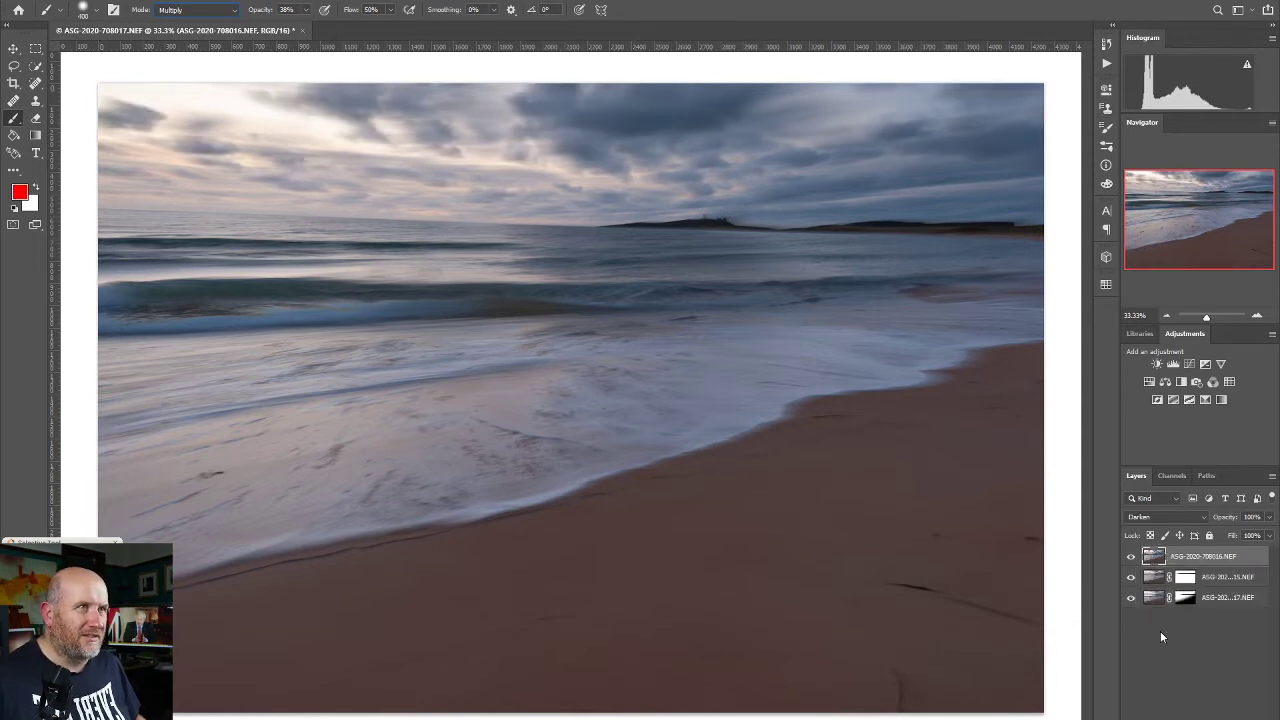
pyautogui.click(1131, 557)
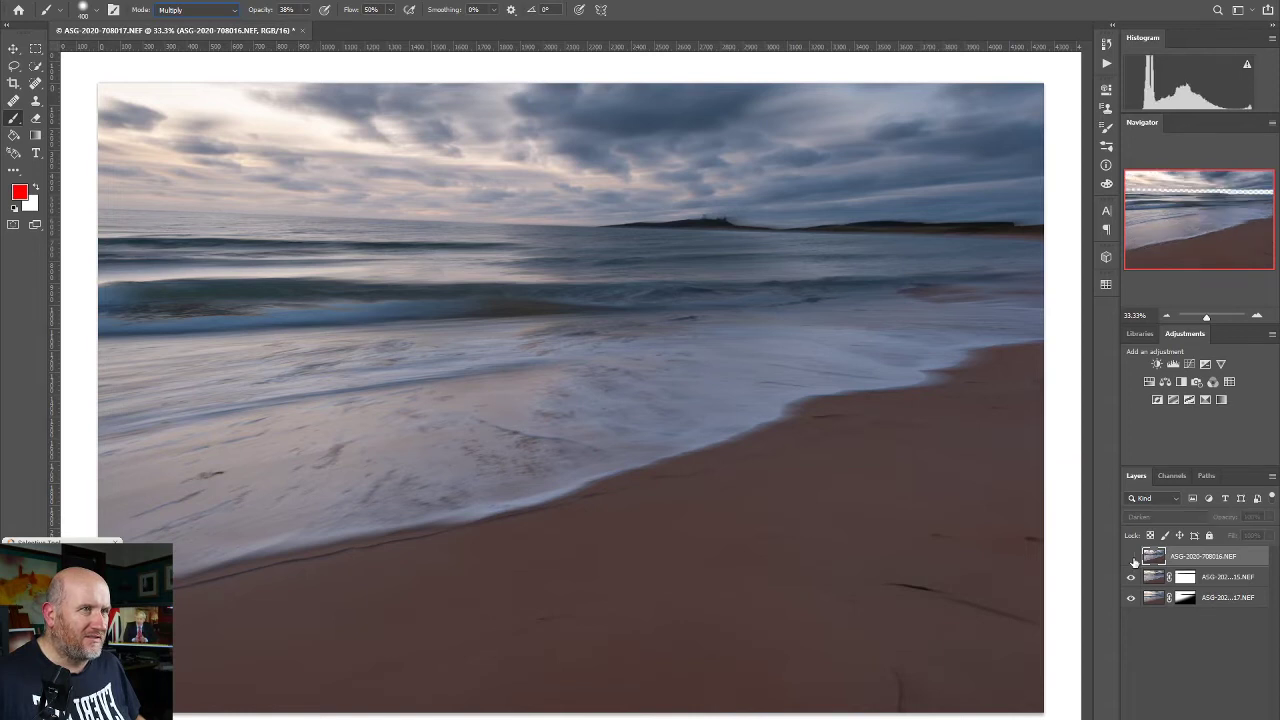
pyautogui.click(1131, 557)
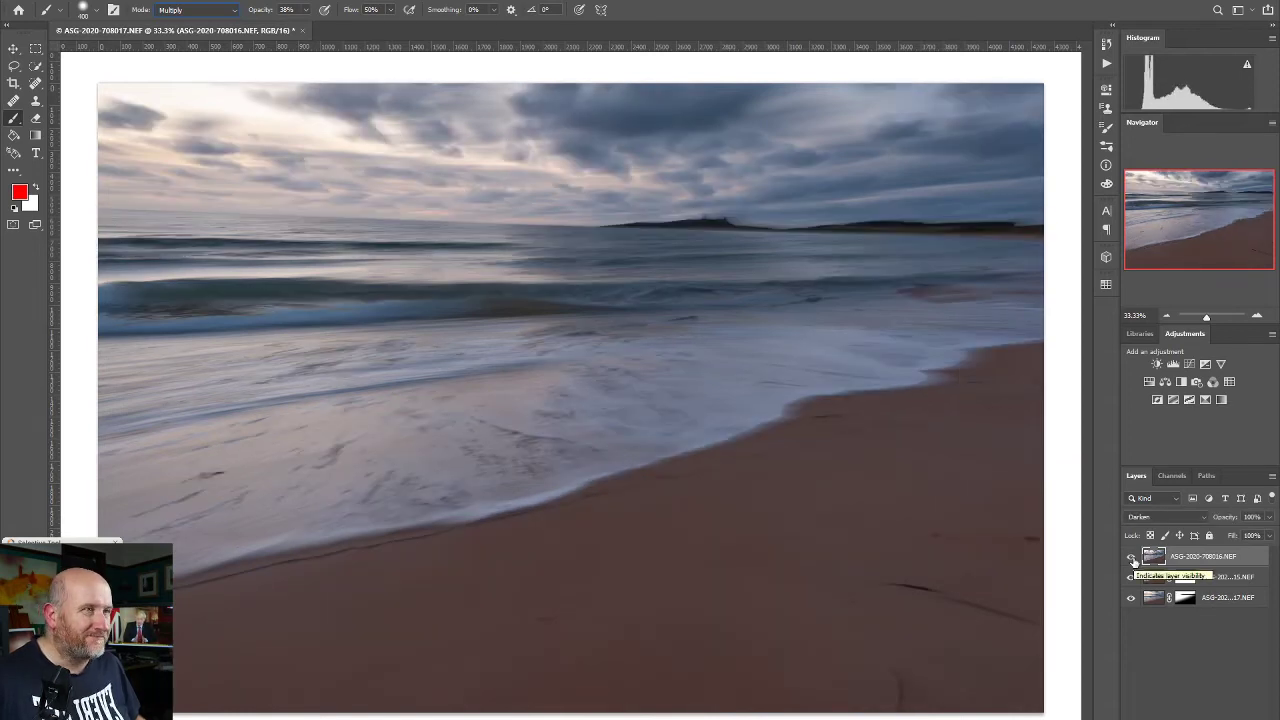
# Move layer ASG-2020-708016.NEF below ASG-2020-708015.NEF and compare the image with the upper layer hidden and shown.
pyautogui.moveTo(1190, 558); pyautogui.dragTo(1198, 590)
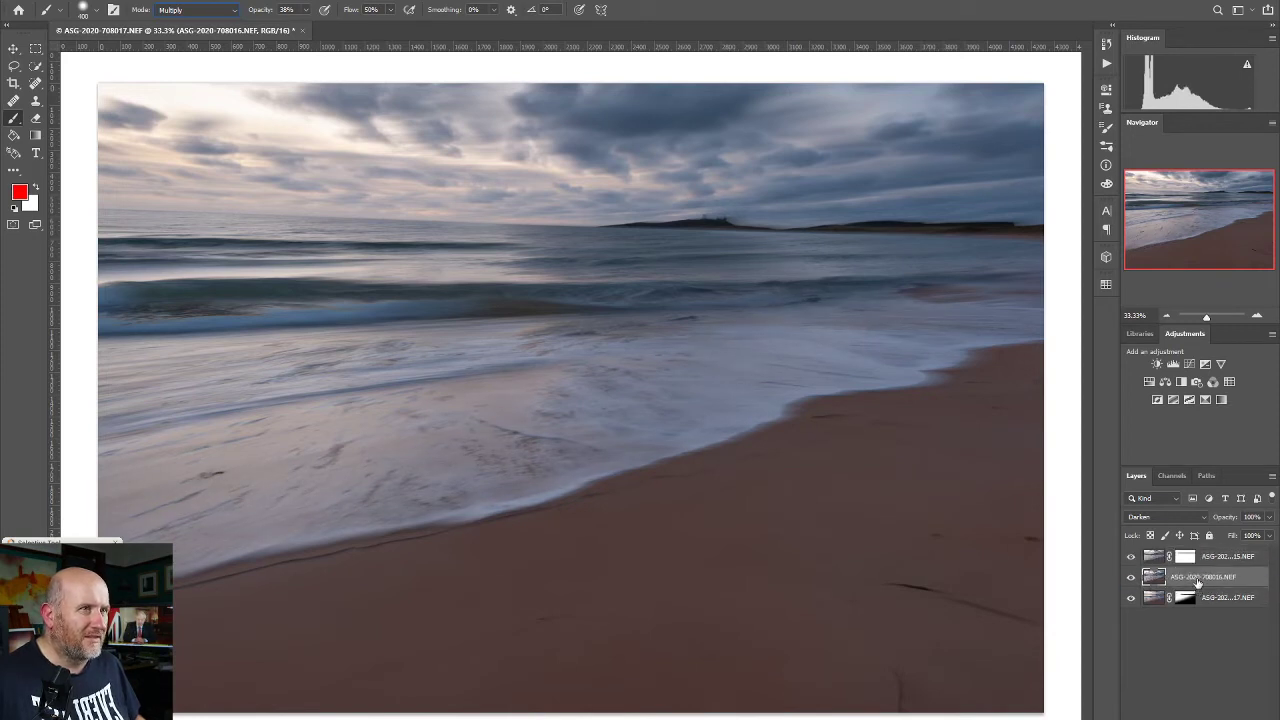
pyautogui.click(1131, 557)
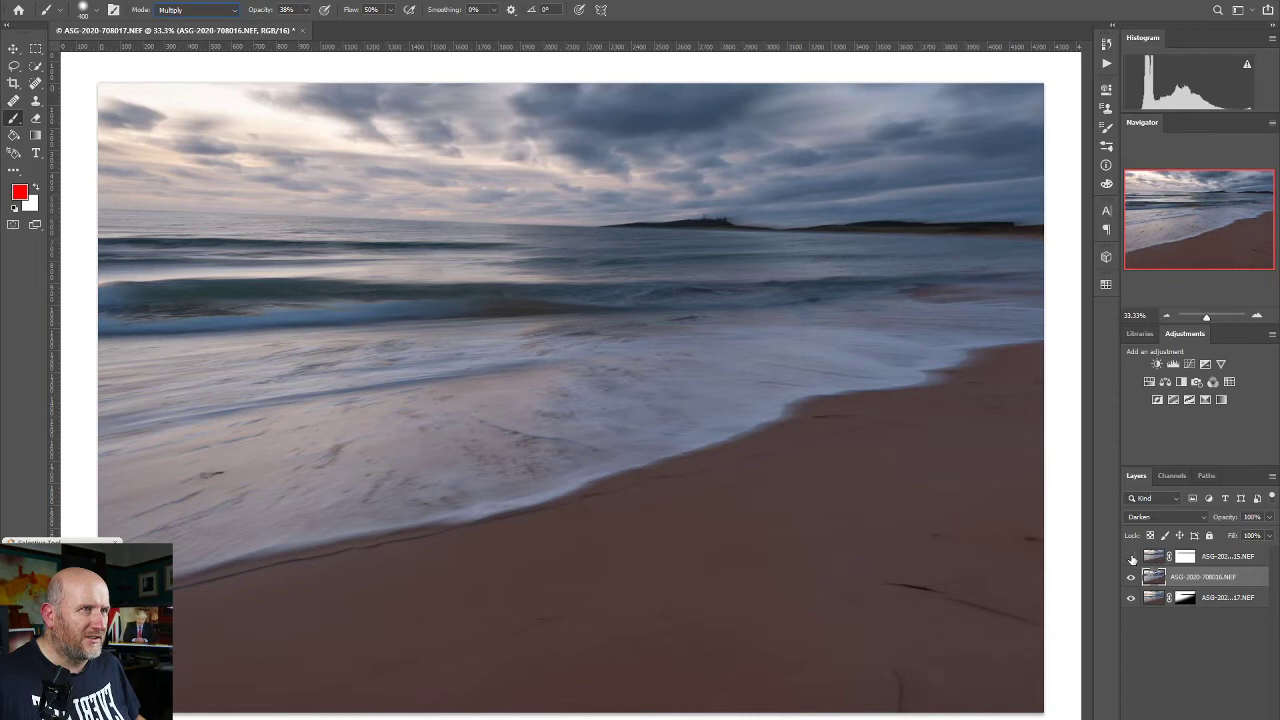
pyautogui.click(1131, 557)
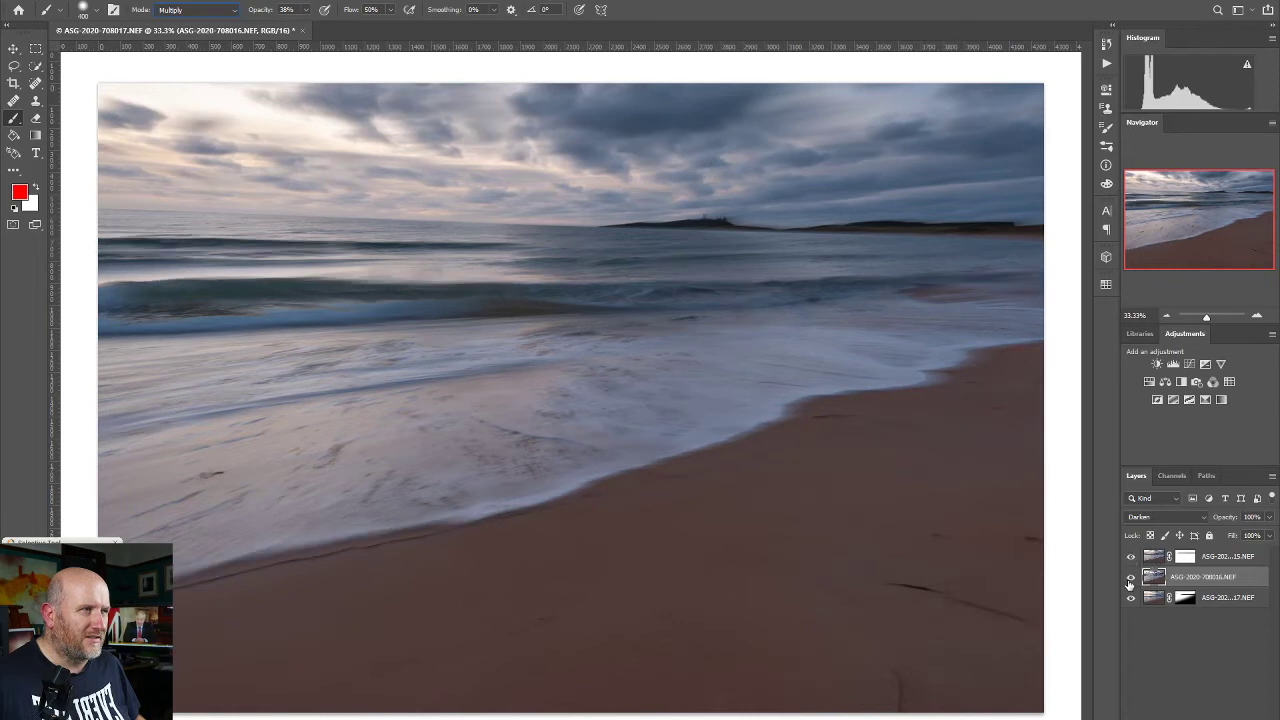
# Examine what the middle and bottom layers contribute to the seascape by hiding and showing each in turn.
pyautogui.click(1131, 578)
pyautogui.click(1131, 578)
pyautogui.click(1131, 578)
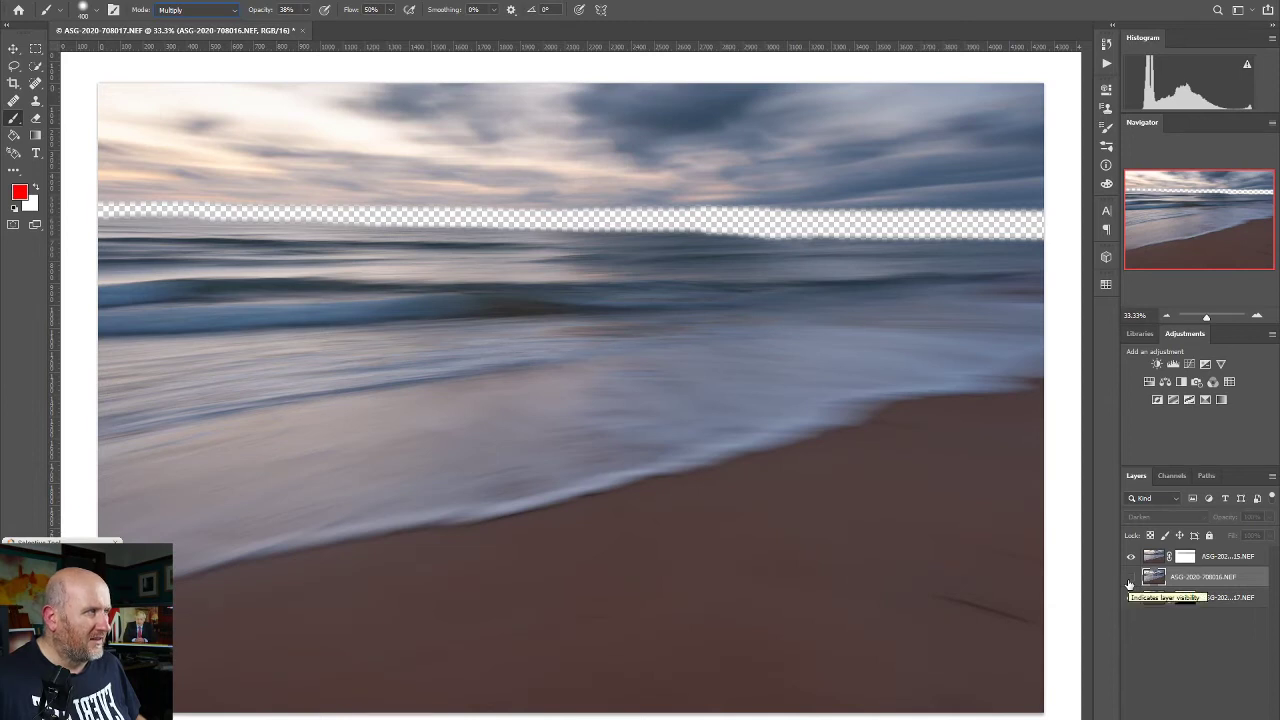
pyautogui.click(1130, 580)
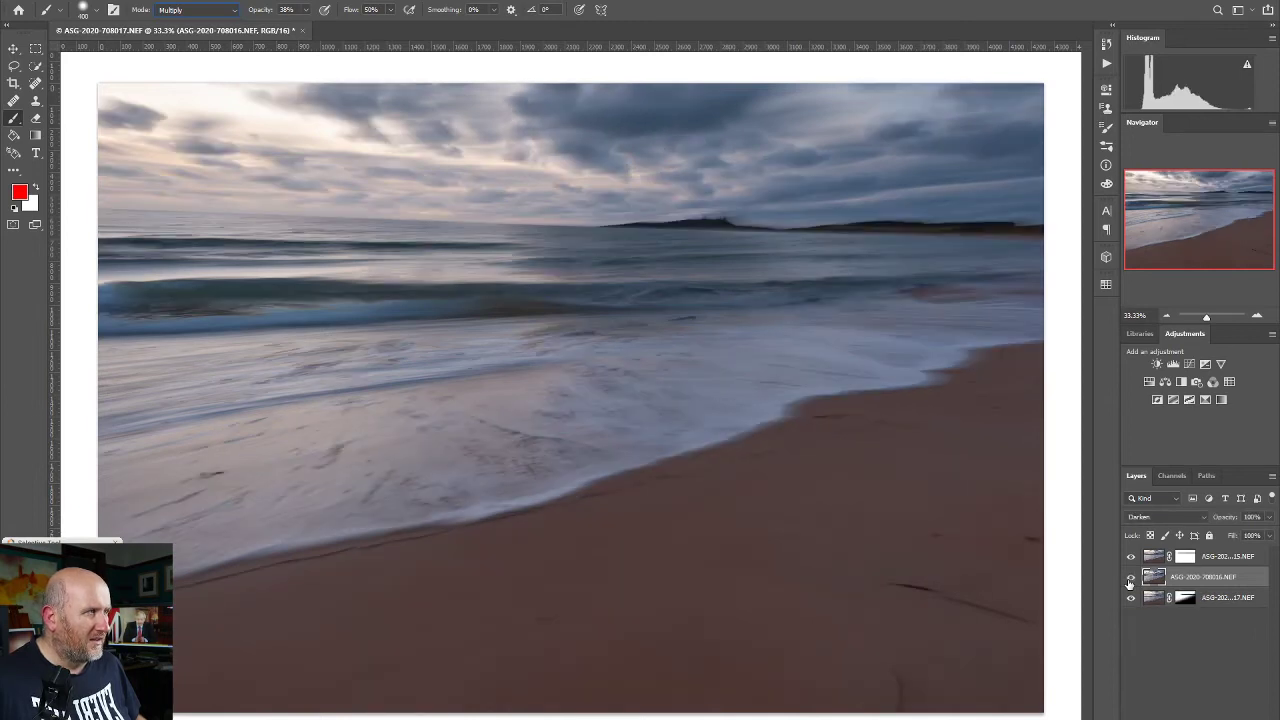
pyautogui.click(1130, 580)
pyautogui.click(1130, 580)
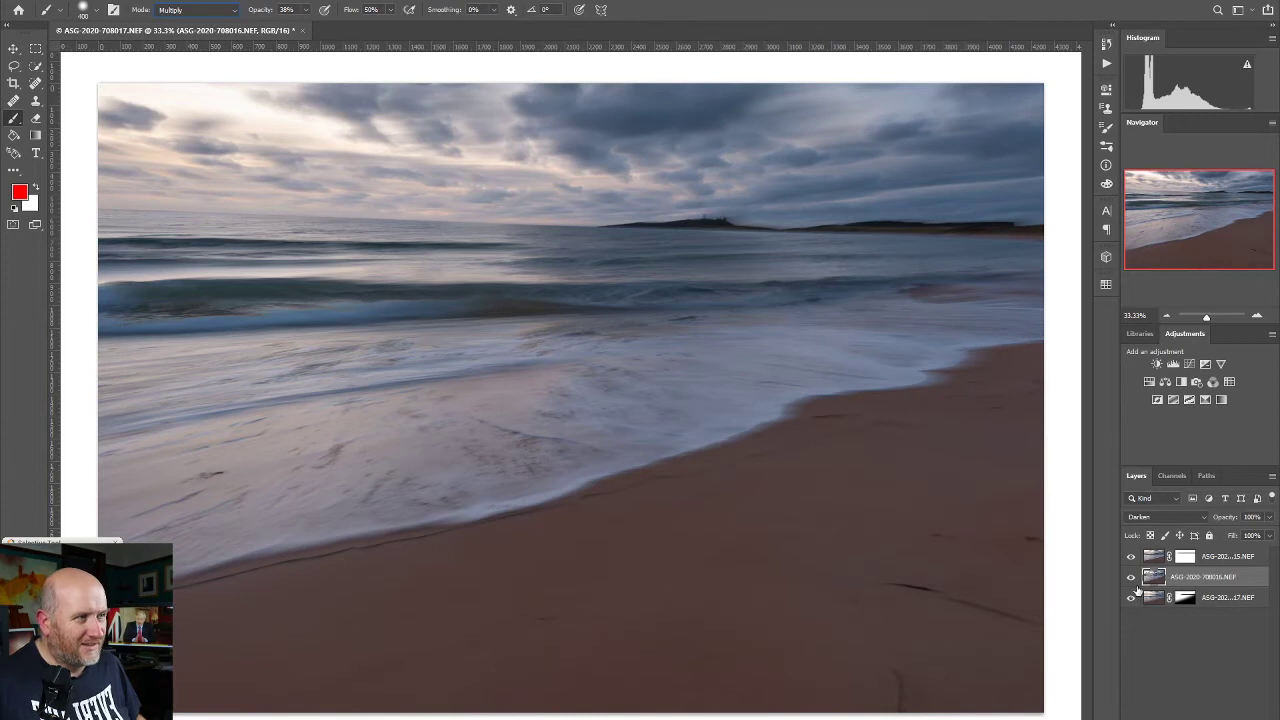
pyautogui.click(1130, 599)
pyautogui.click(1130, 599)
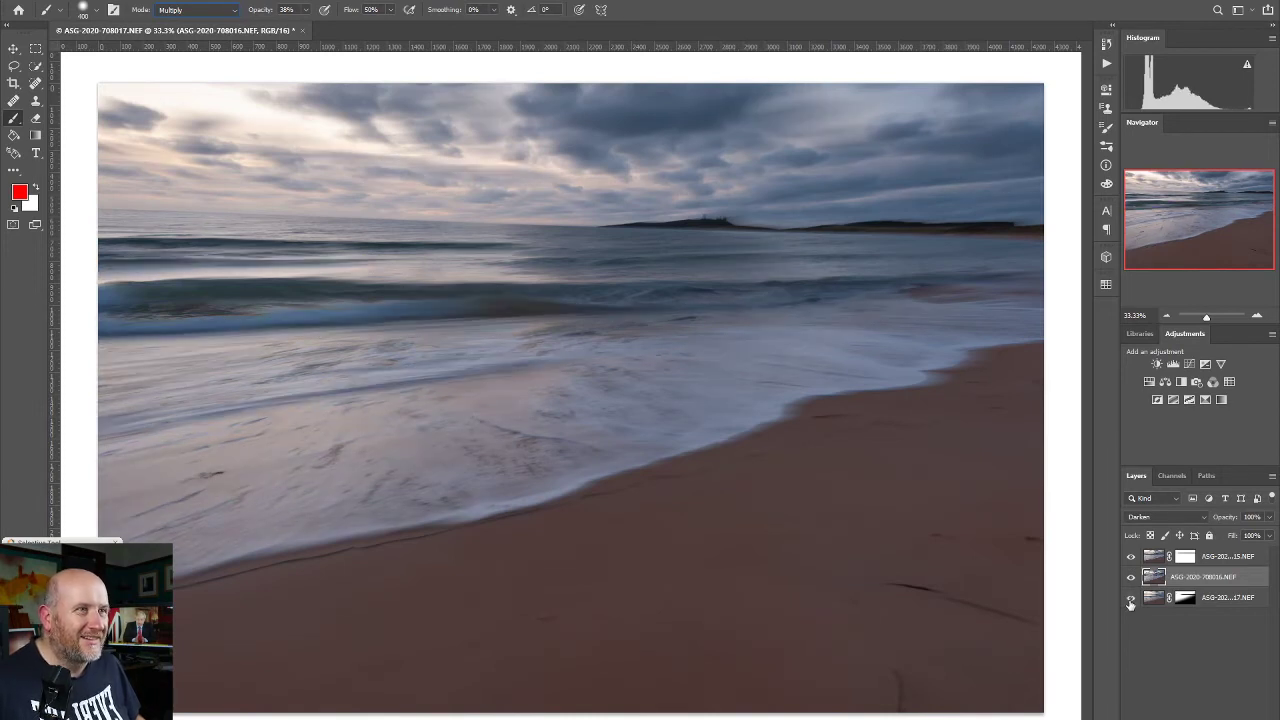
pyautogui.click(1131, 579)
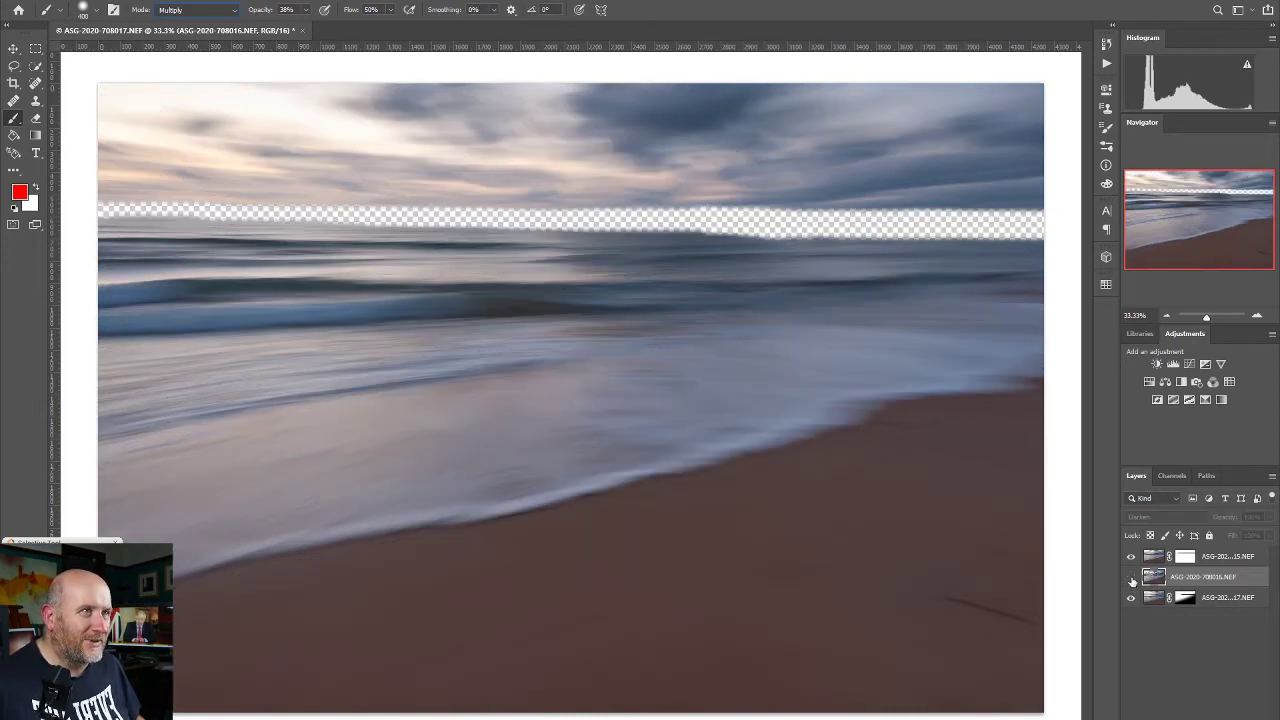
pyautogui.click(1131, 579)
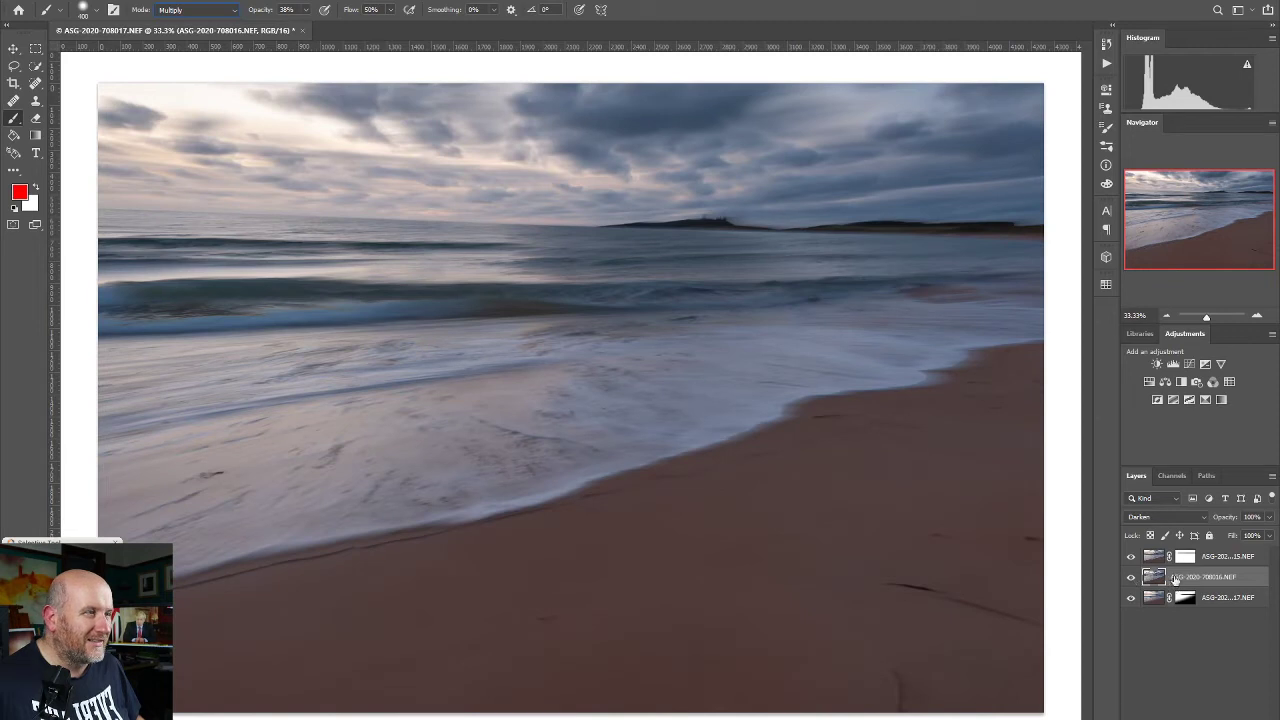
# Return layer ASG-2020-708016.NEF to the top of the layer stack and choose the Darken blend mode for it.
pyautogui.moveTo(1192, 581); pyautogui.dragTo(1192, 557)
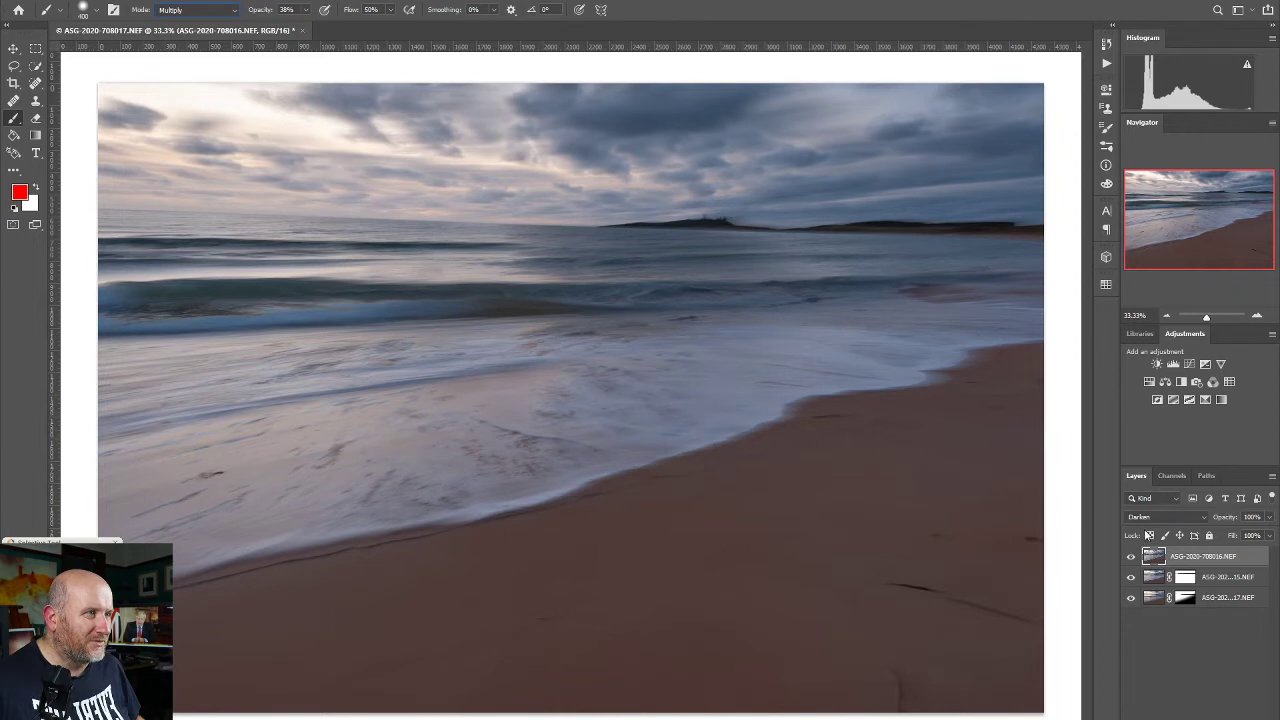
pyautogui.click(1155, 518)
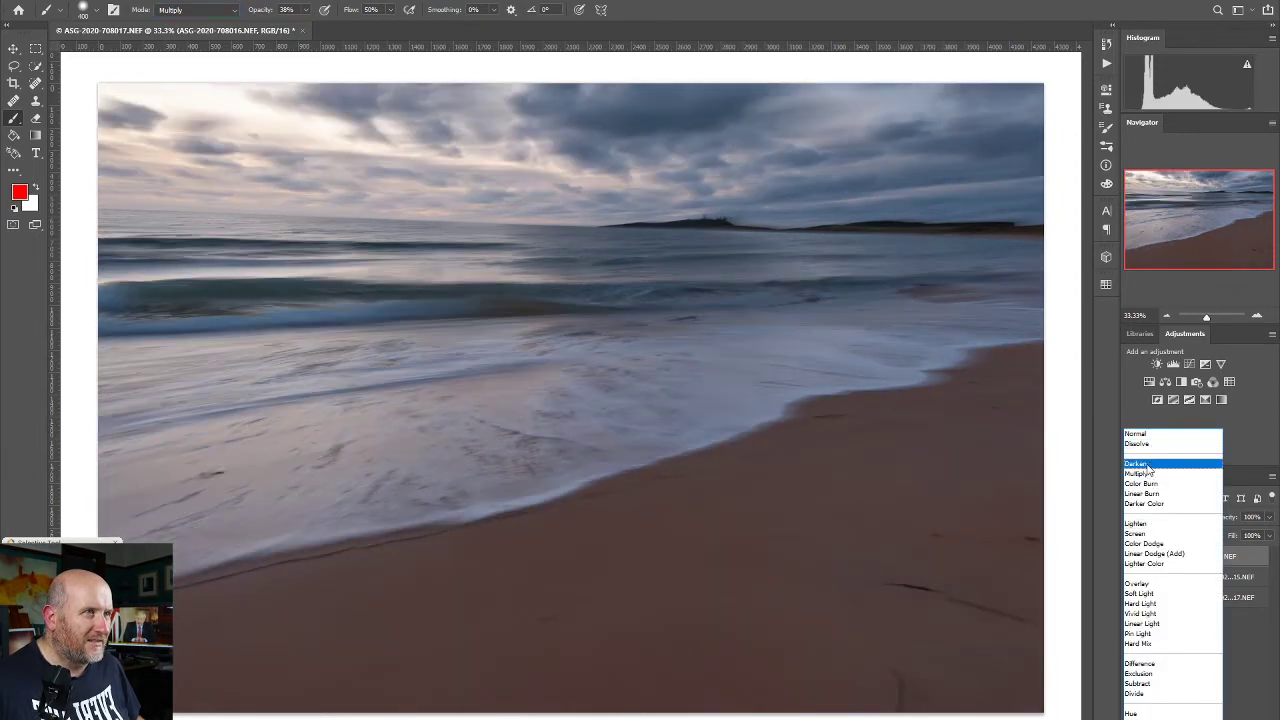
pyautogui.click(1148, 465)
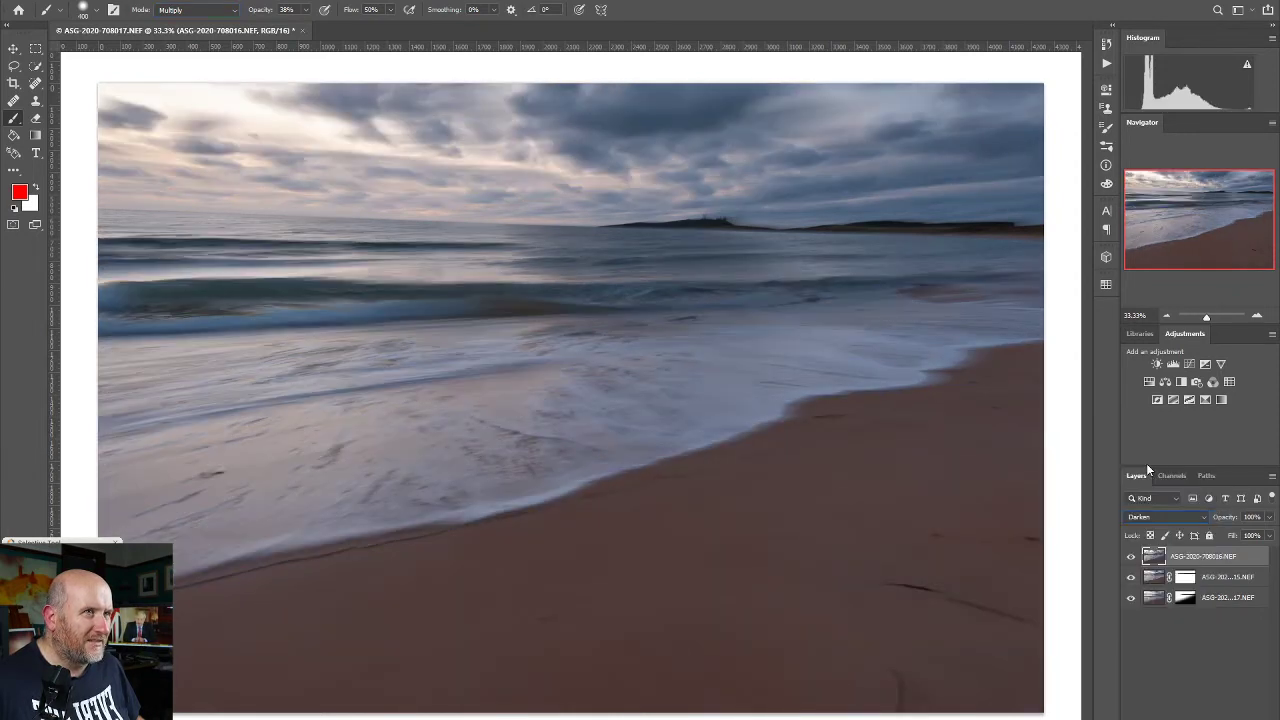
# Copy the horizon mask of layer ASG-2020-708015.NEF onto the top layer ASG-2020-708016.NEF and select the copied mask.
pyautogui.click(1185, 577)
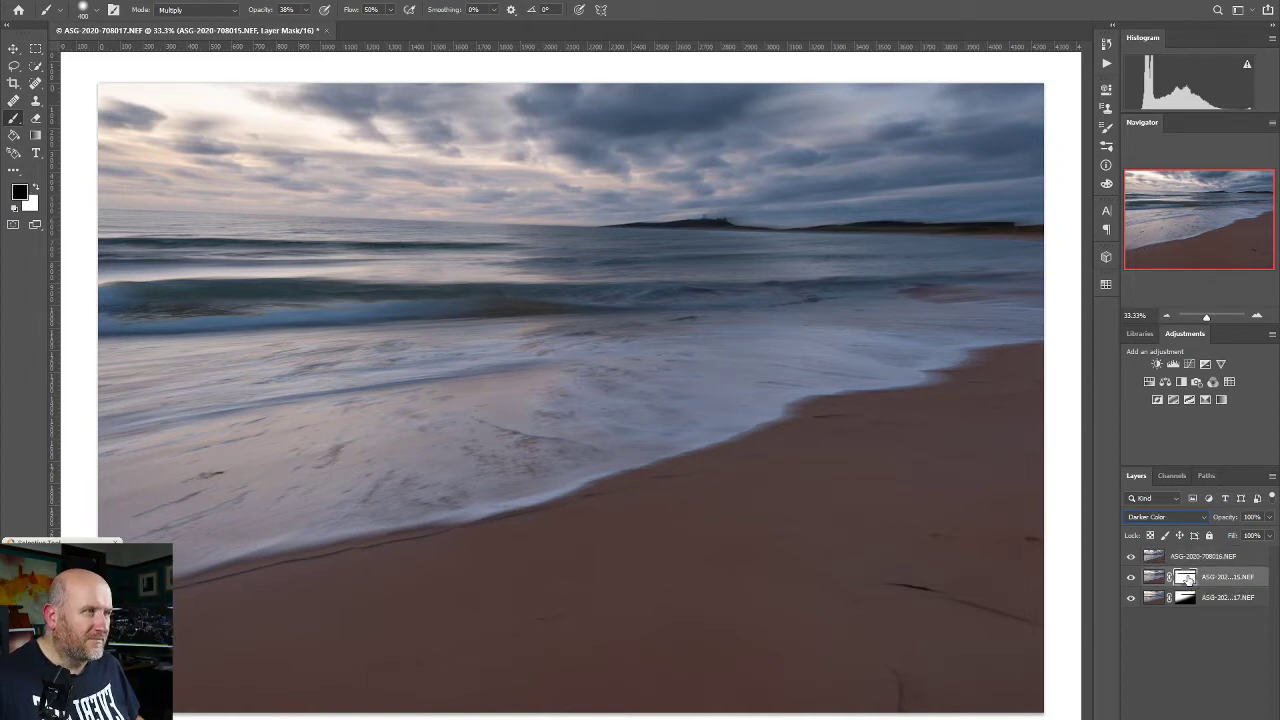
pyautogui.moveTo(1188, 578); pyautogui.dragTo(1188, 563)
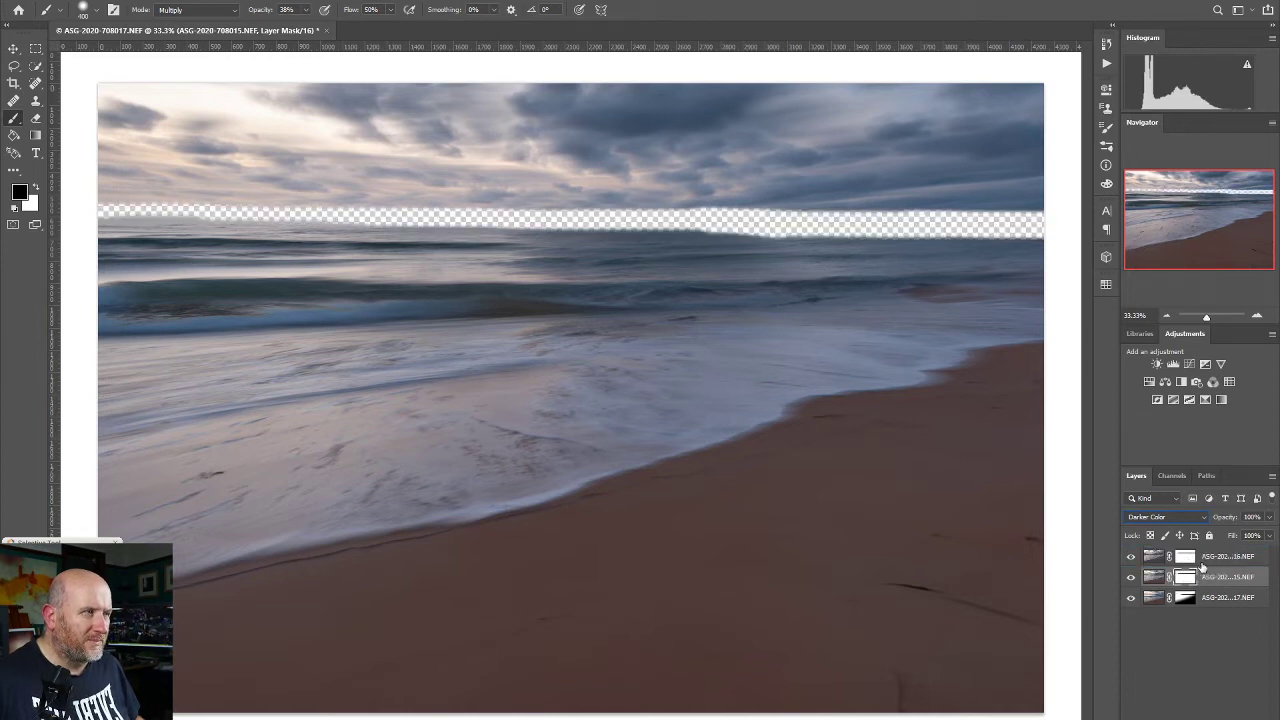
pyautogui.hotkey('ctrl', 'z')
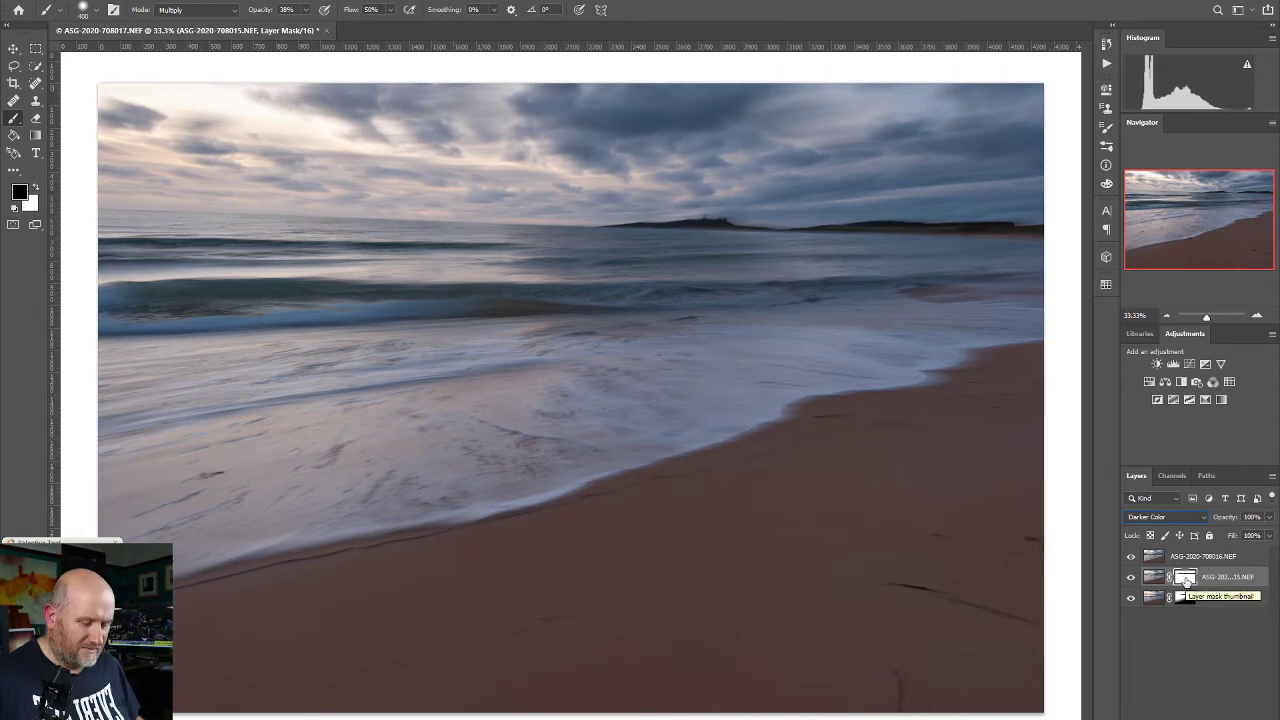
pyautogui.moveTo(1186, 580); pyautogui.dragTo(1188, 566)
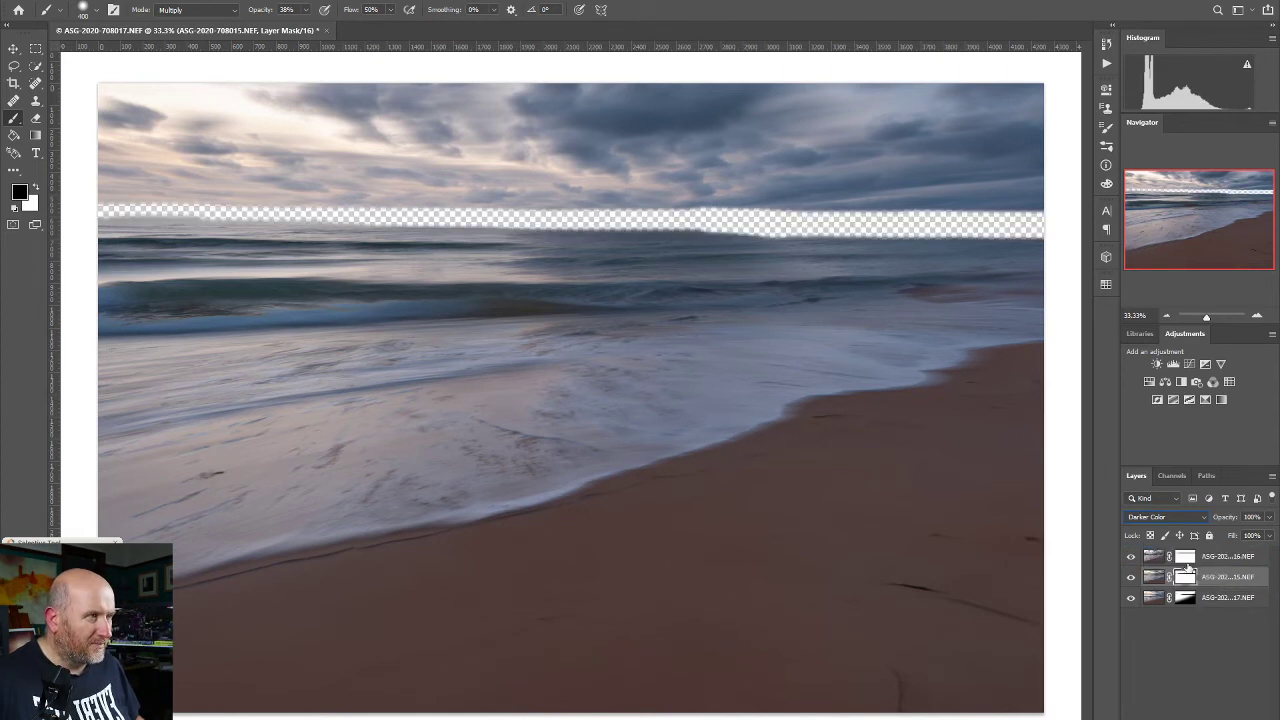
pyautogui.click(1188, 565)
pyautogui.click(1190, 565)
pyautogui.click(1186, 580)
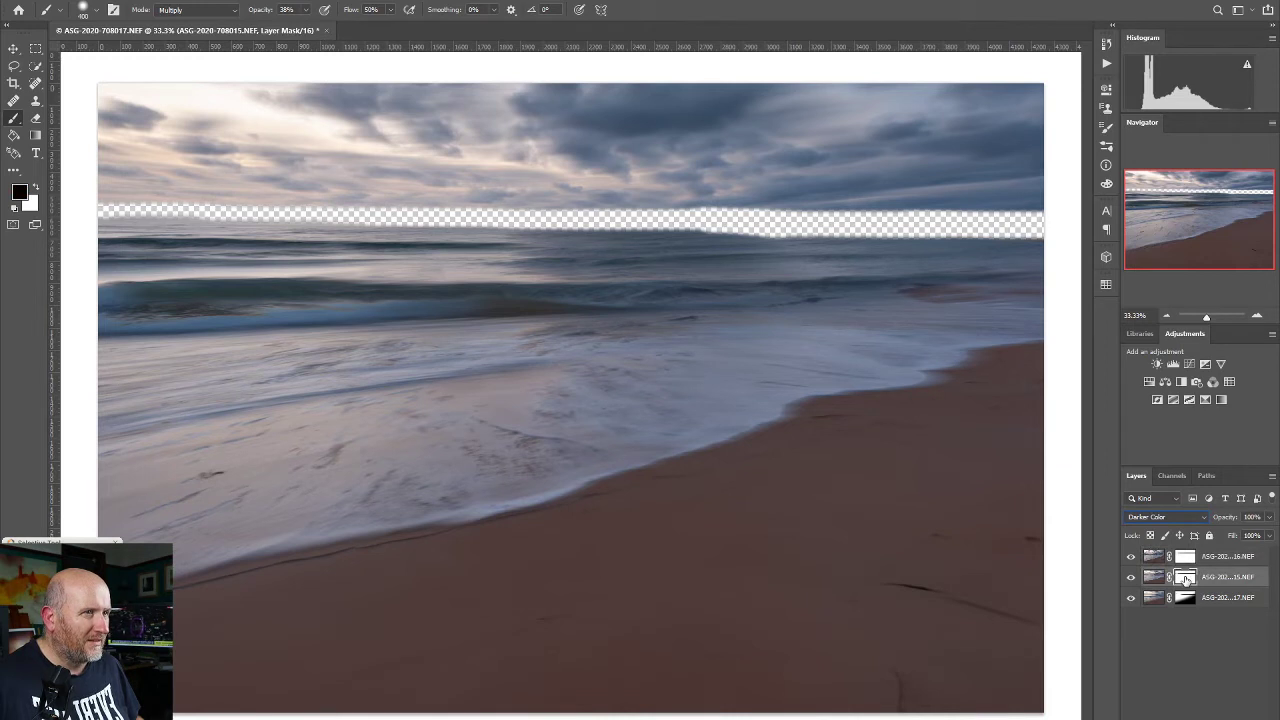
pyautogui.click(1187, 561)
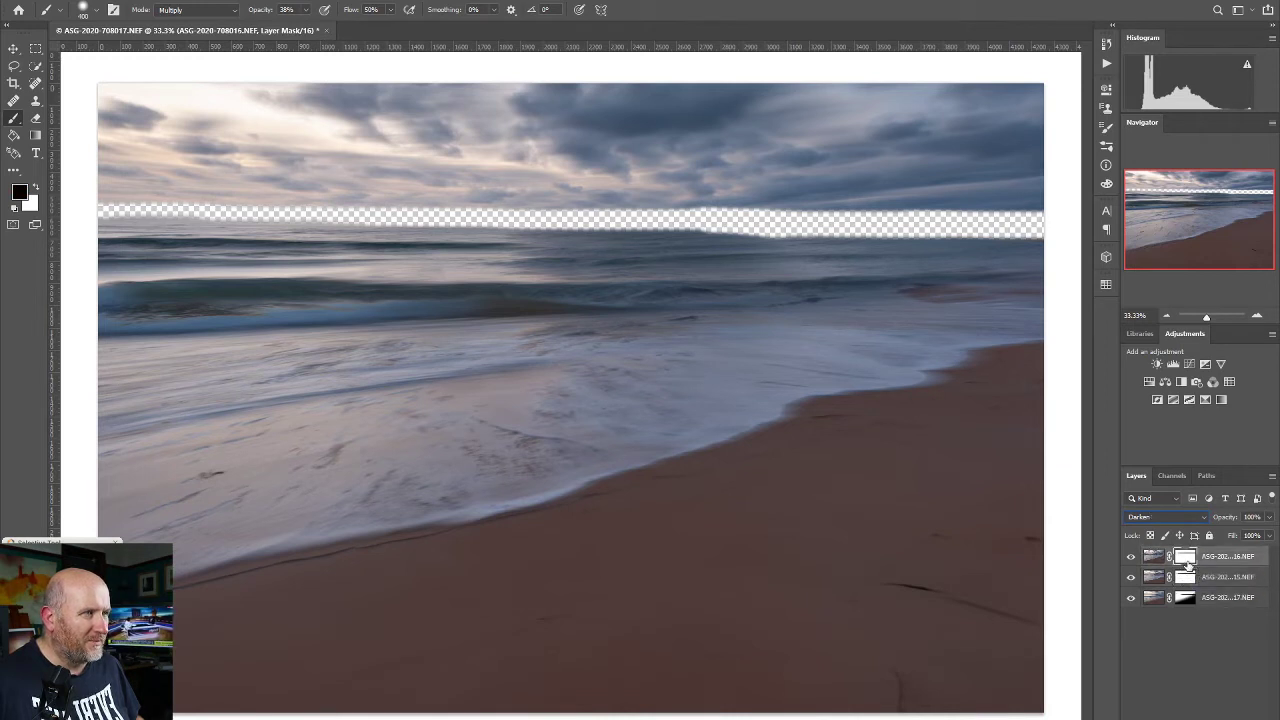
# View the top layer's mask on its own to examine the painted horizon band, and return to the image view.
pyautogui.rightClick(1188, 564)
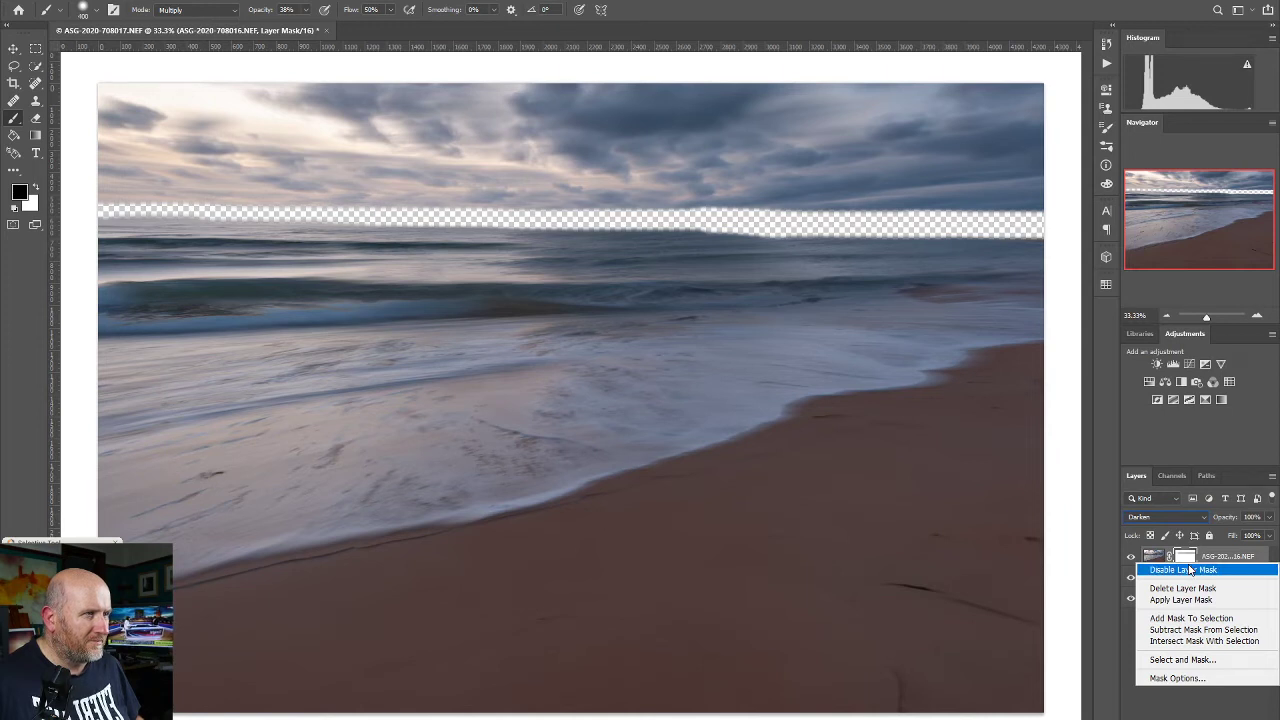
pyautogui.click(1126, 629)
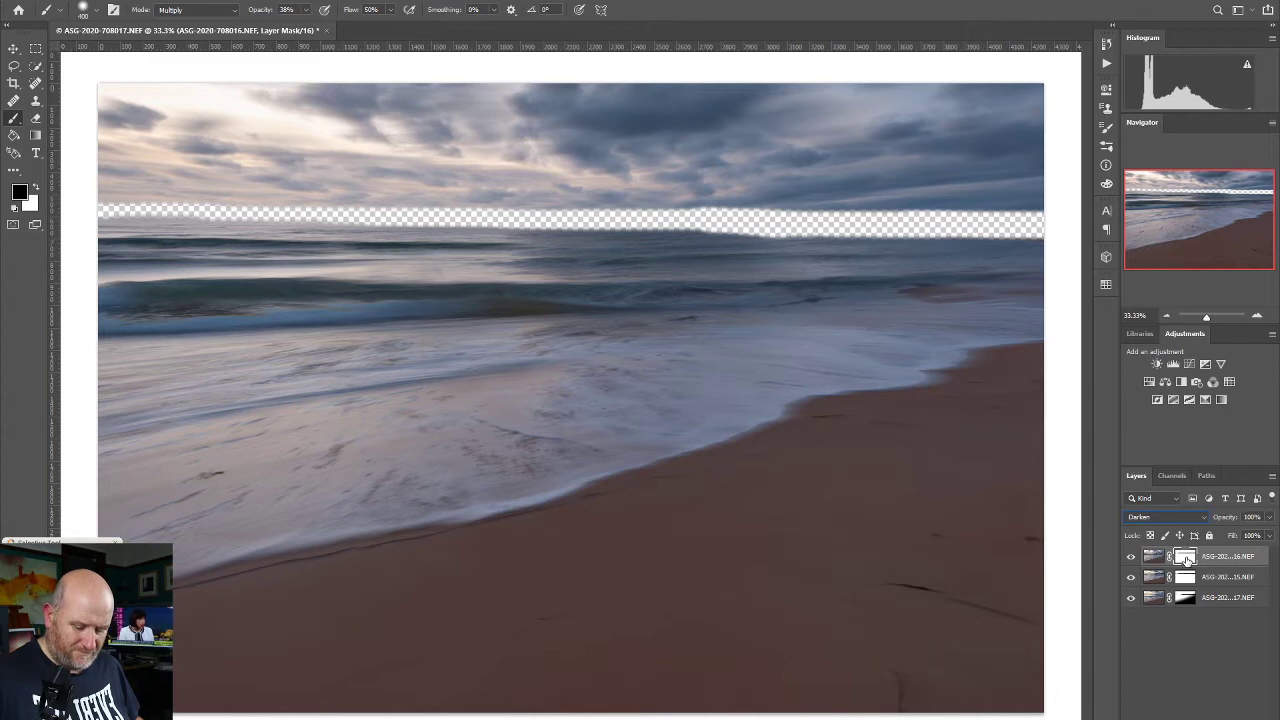
pyautogui.keyDown('alt'); pyautogui.click(1185, 559); pyautogui.keyUp('alt')
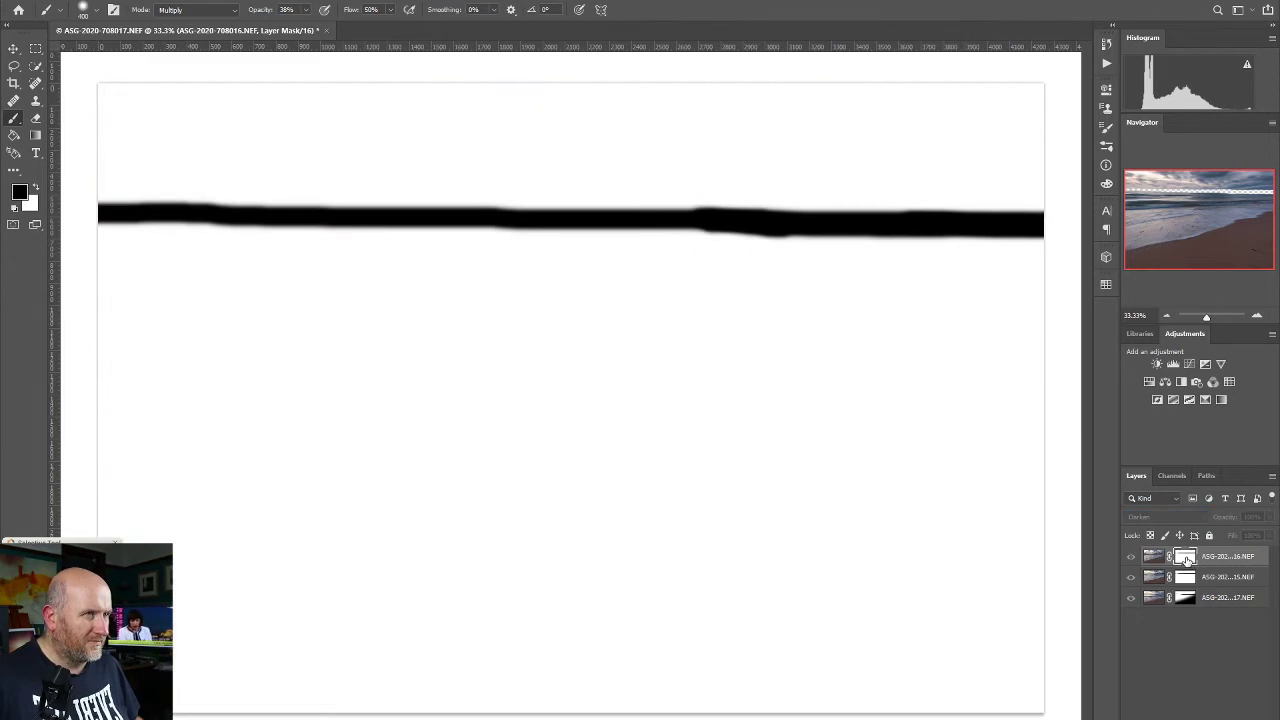
pyautogui.keyDown('alt'); pyautogui.click(1185, 559); pyautogui.keyUp('alt')
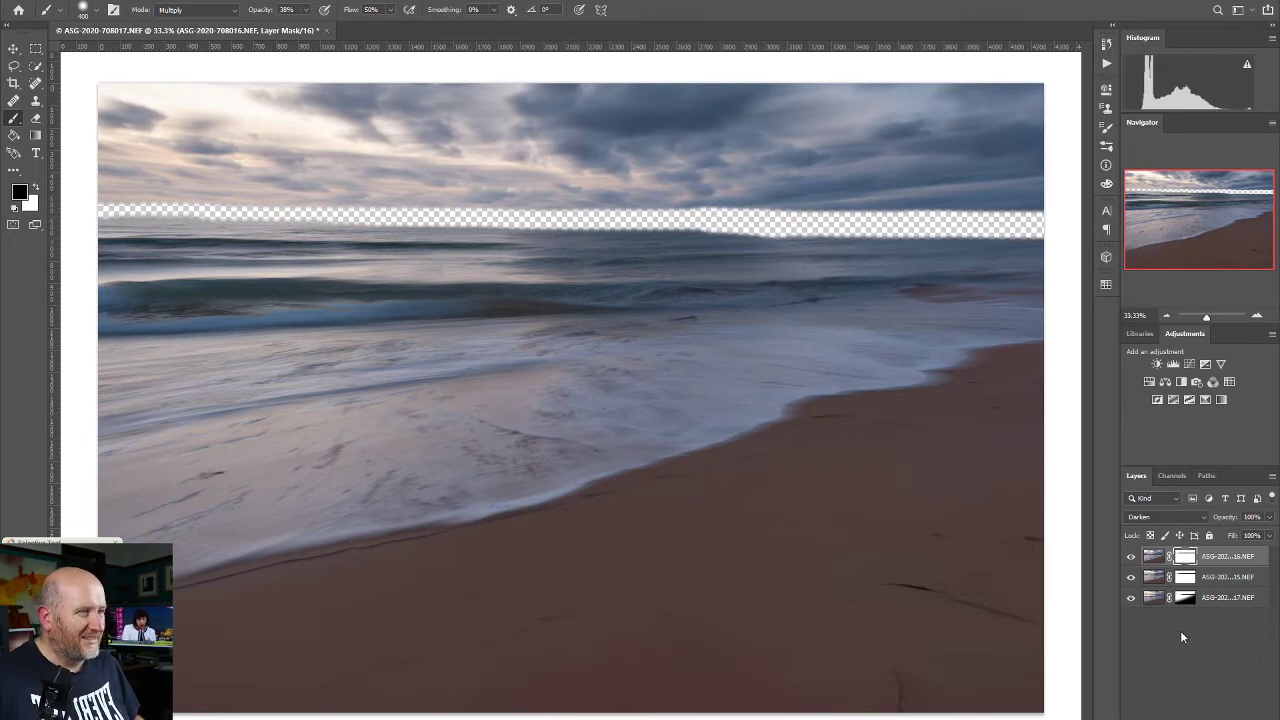
# Undo the copied mask and the earlier layer edits, and redo the addition of the top layer's white mask.
pyautogui.hotkey('ctrl', 'z')
pyautogui.hotkey('ctrl', 'z')
pyautogui.hotkey('ctrl', 'z')
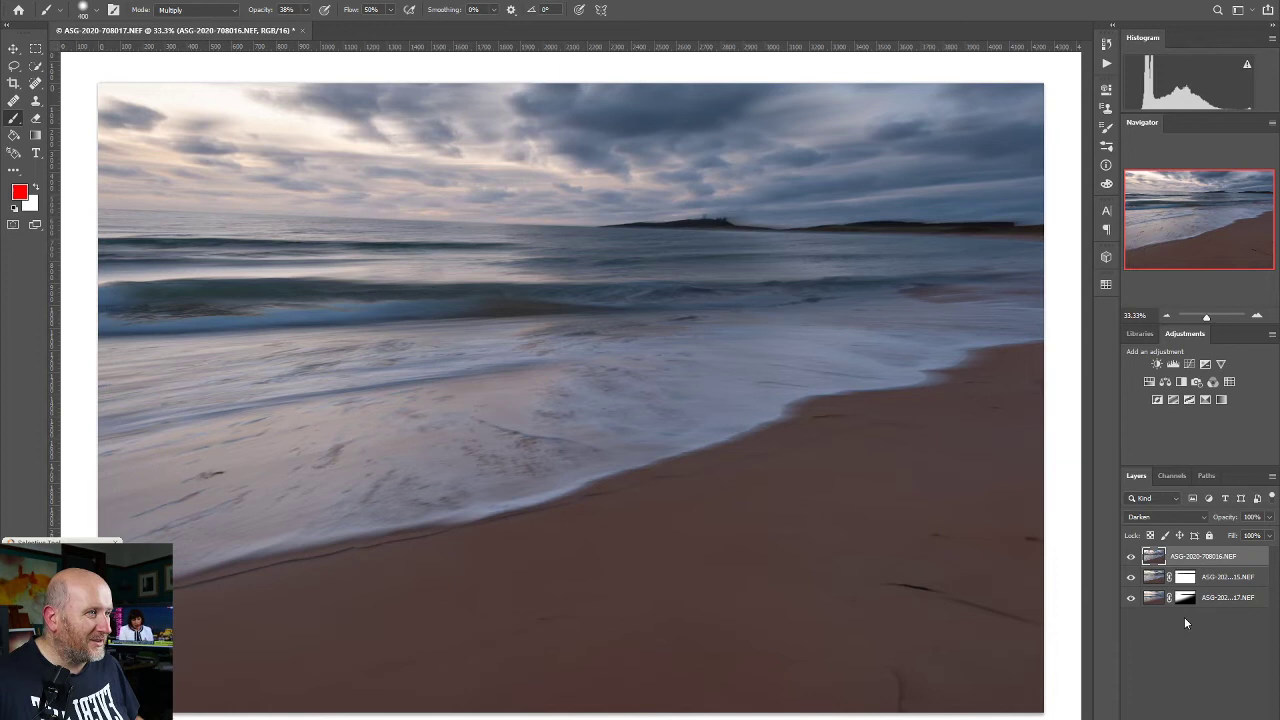
pyautogui.hotkey('ctrl', 'shift', 'z')
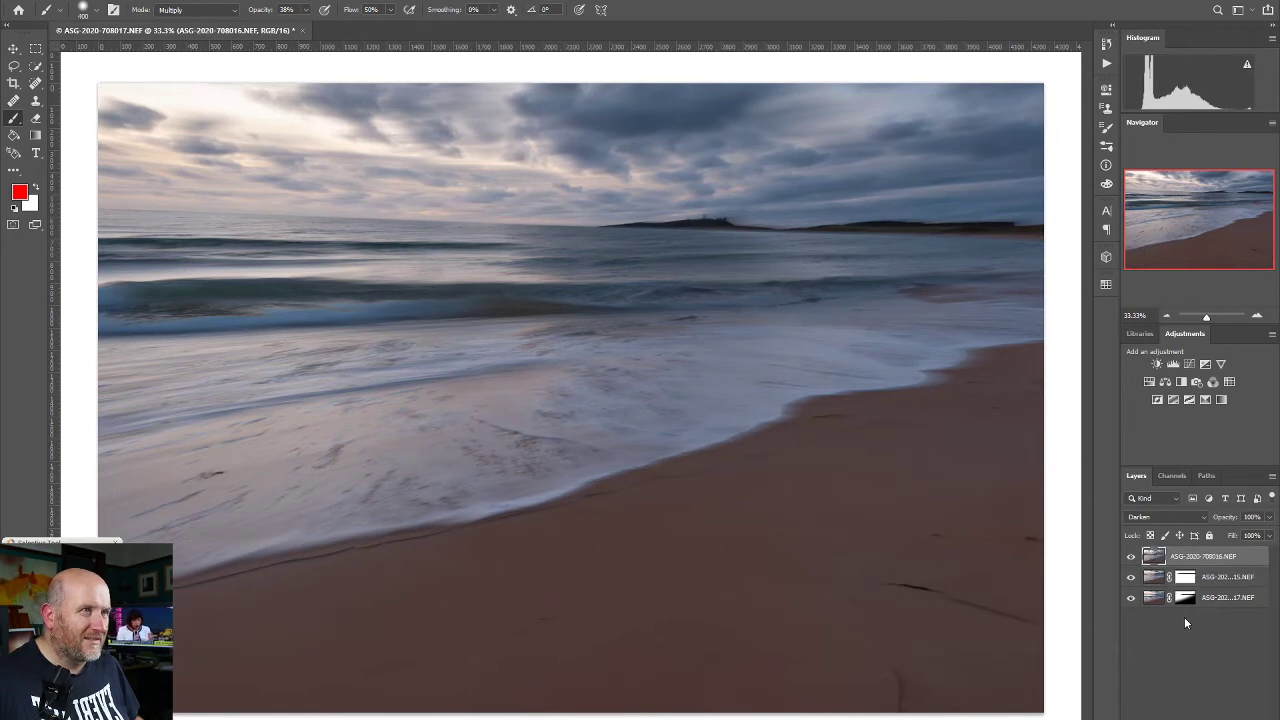
pyautogui.hotkey('ctrl', 'shift', 'z')
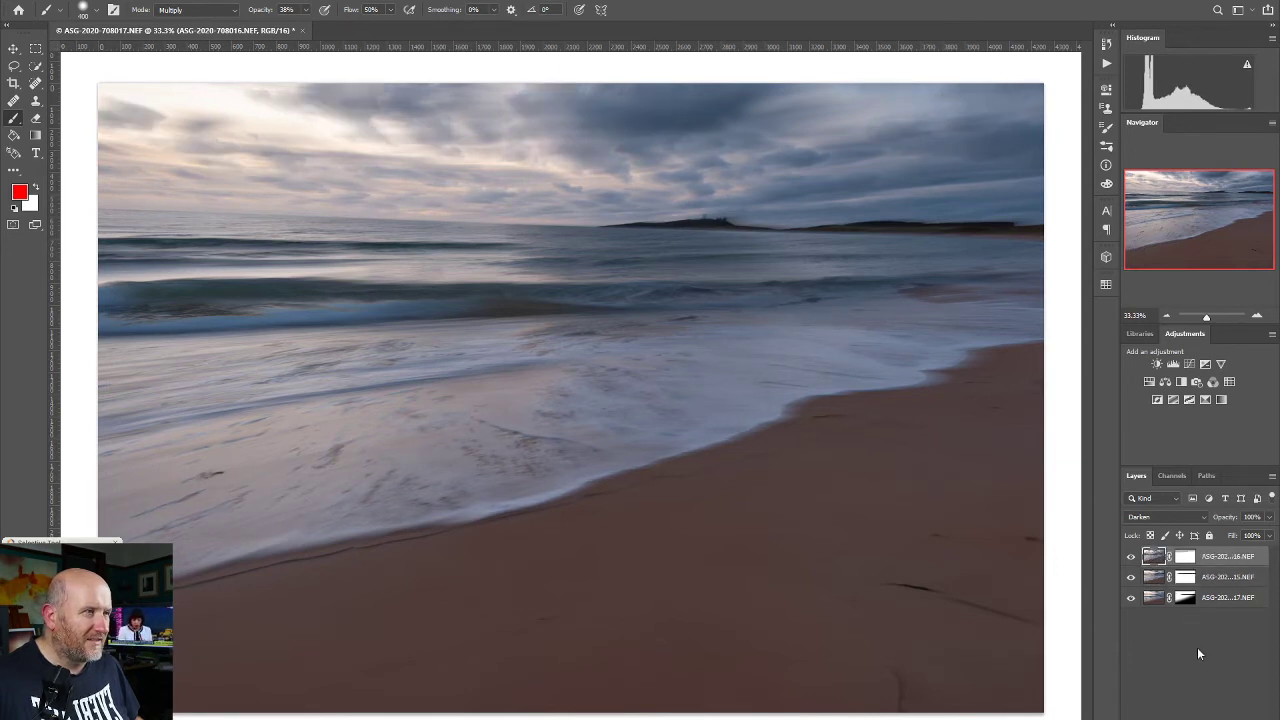
pyautogui.hotkey('ctrl', 'shift', 'z')
# Undo the top layer's mask addition and the last brush strokes along the horizon on the bottom layer's mask.
pyautogui.hotkey('ctrl', 'z')
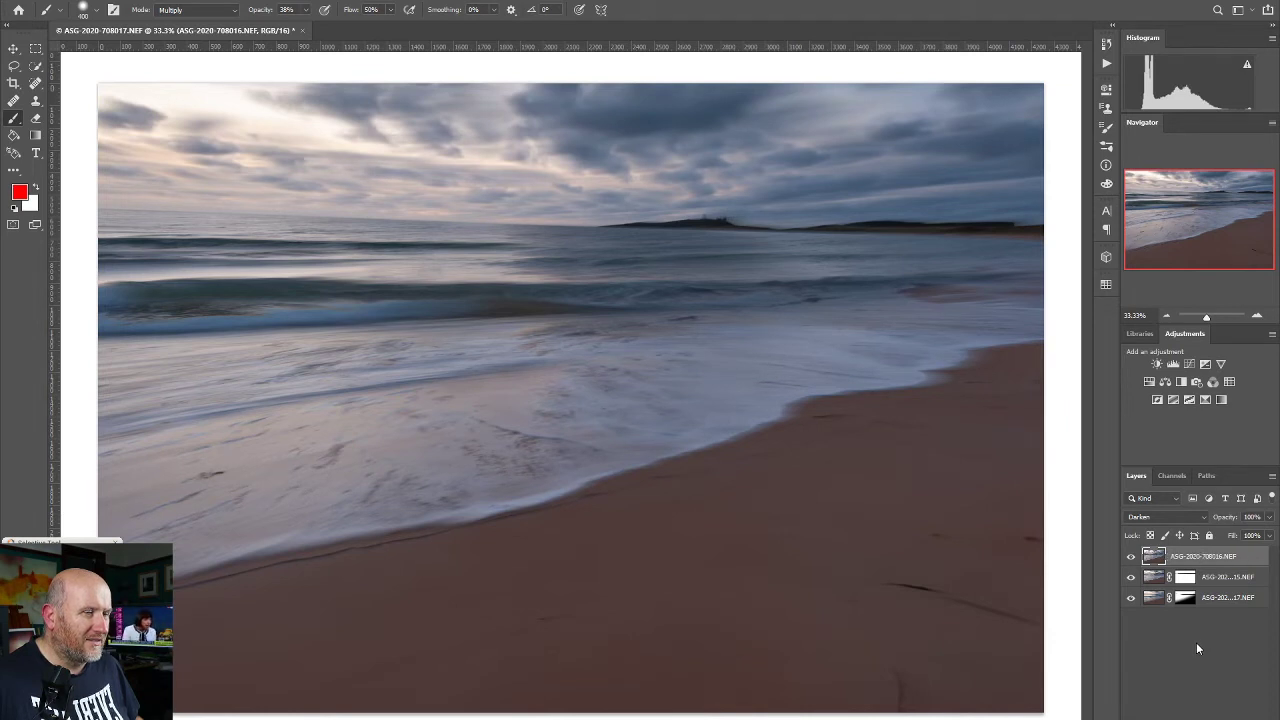
pyautogui.hotkey('ctrl', 'z')
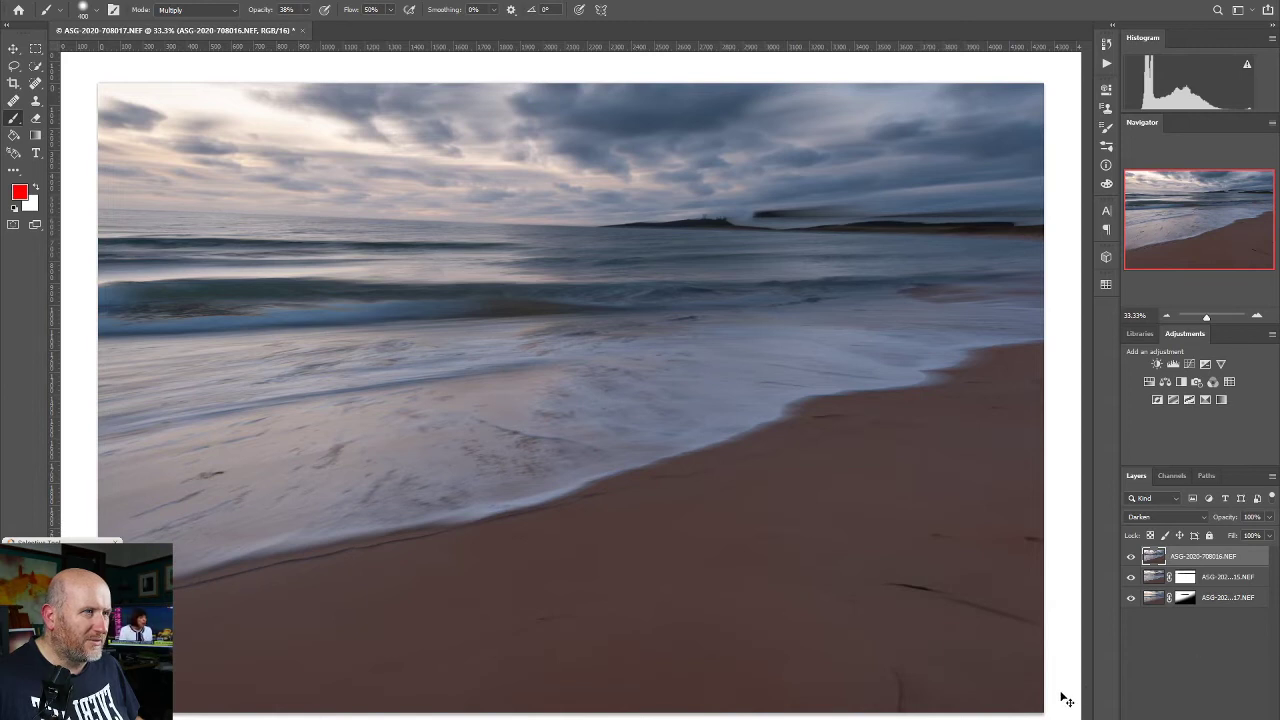
pyautogui.hotkey('ctrl', 'z')
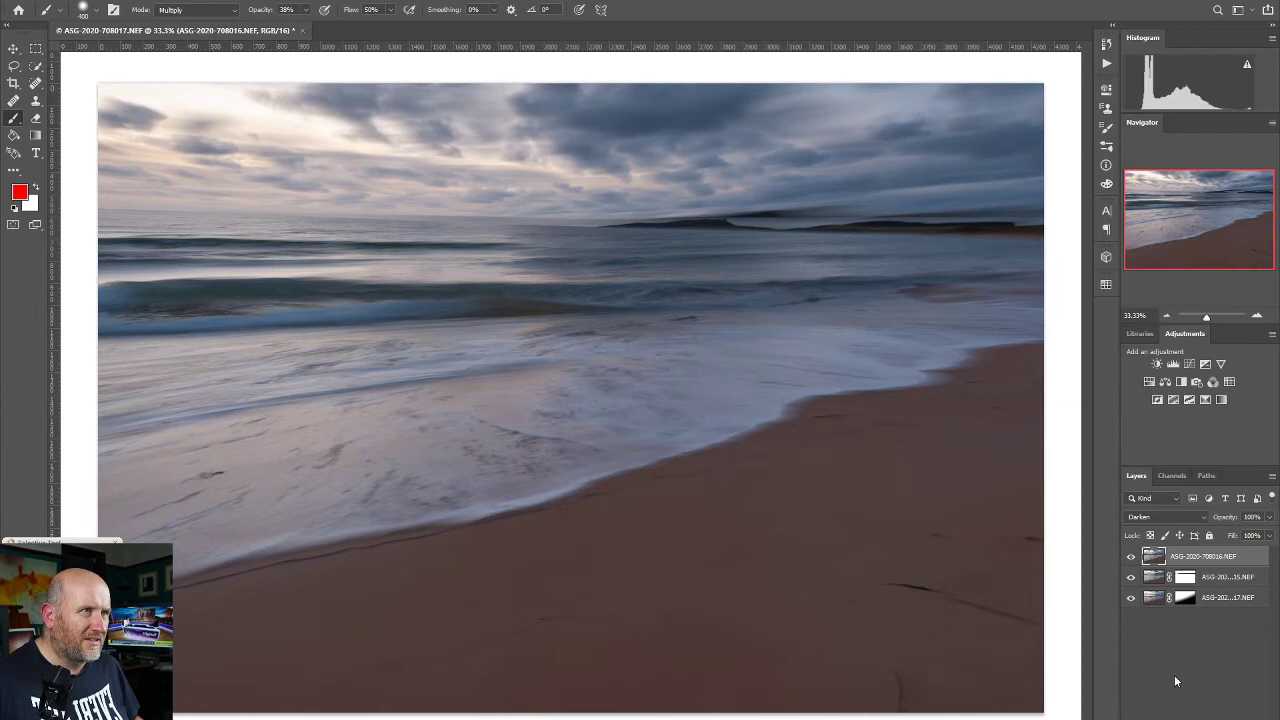
# Undo the horizon strokes and mask addition on layer ASG-2020-708015.NEF, and the top layer's Darken blend mode.
pyautogui.hotkey('ctrl', 'z')
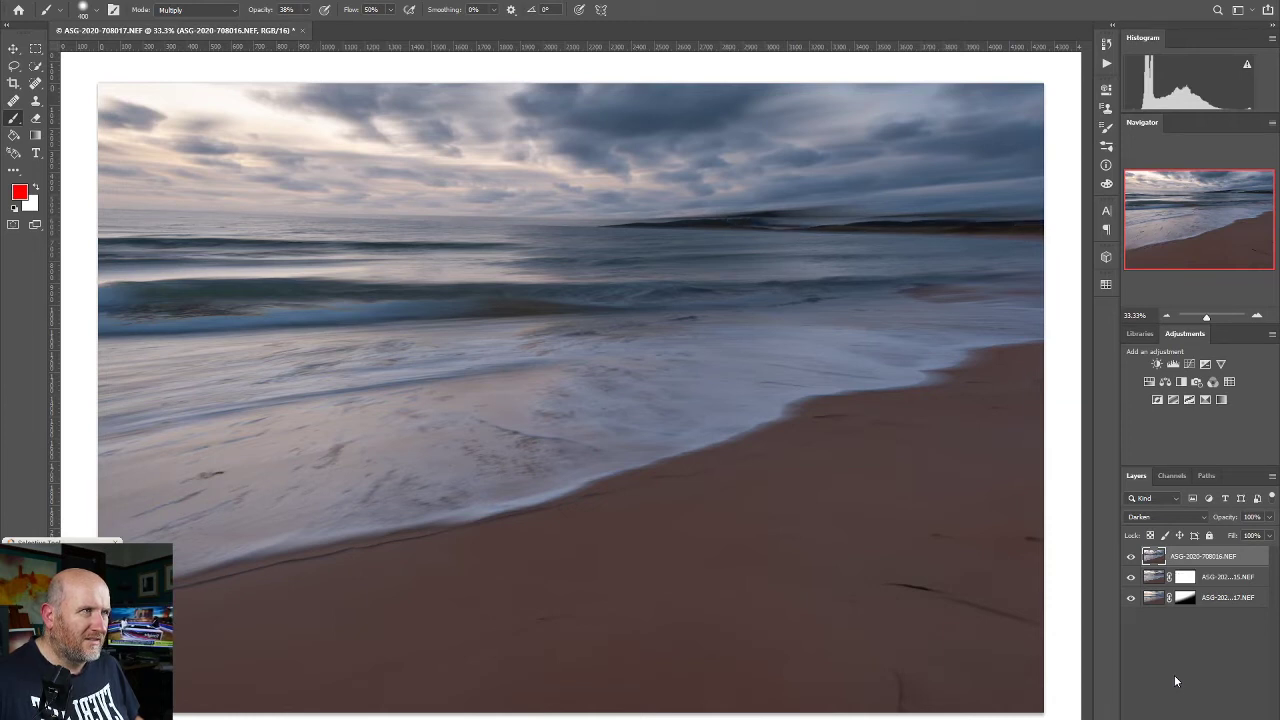
pyautogui.hotkey('ctrl', 'z')
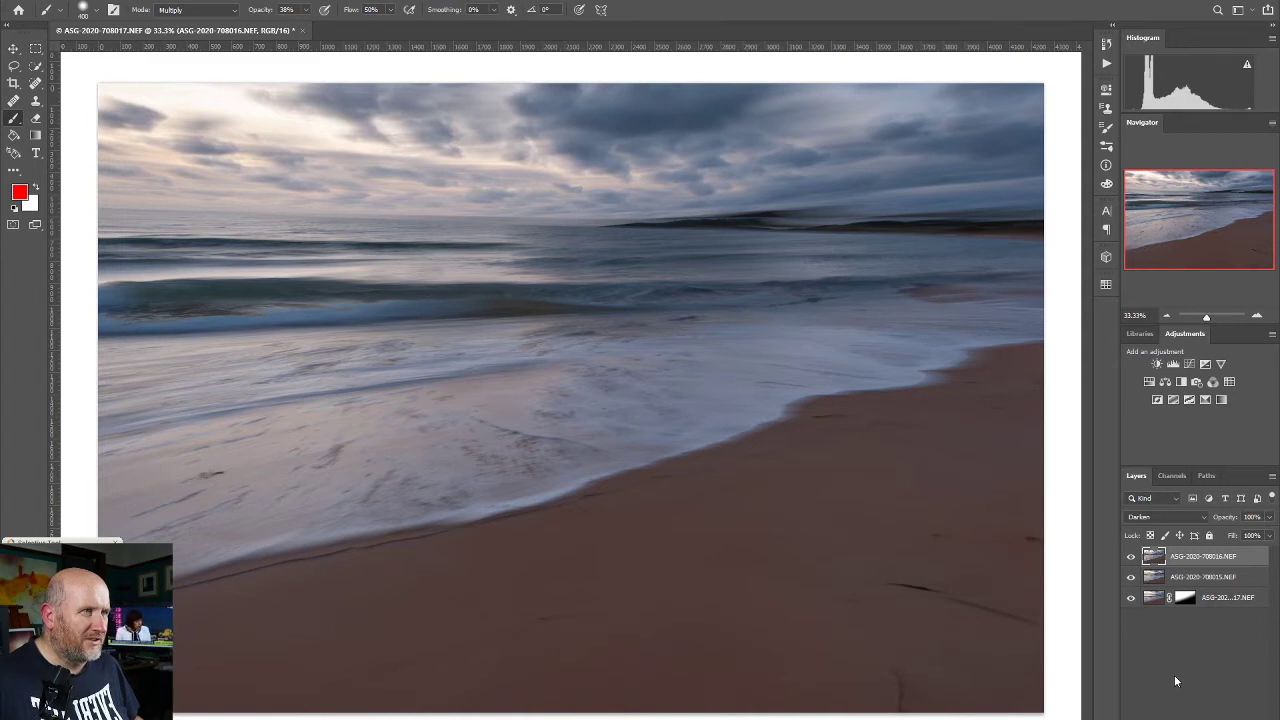
pyautogui.hotkey('ctrl', 'z')
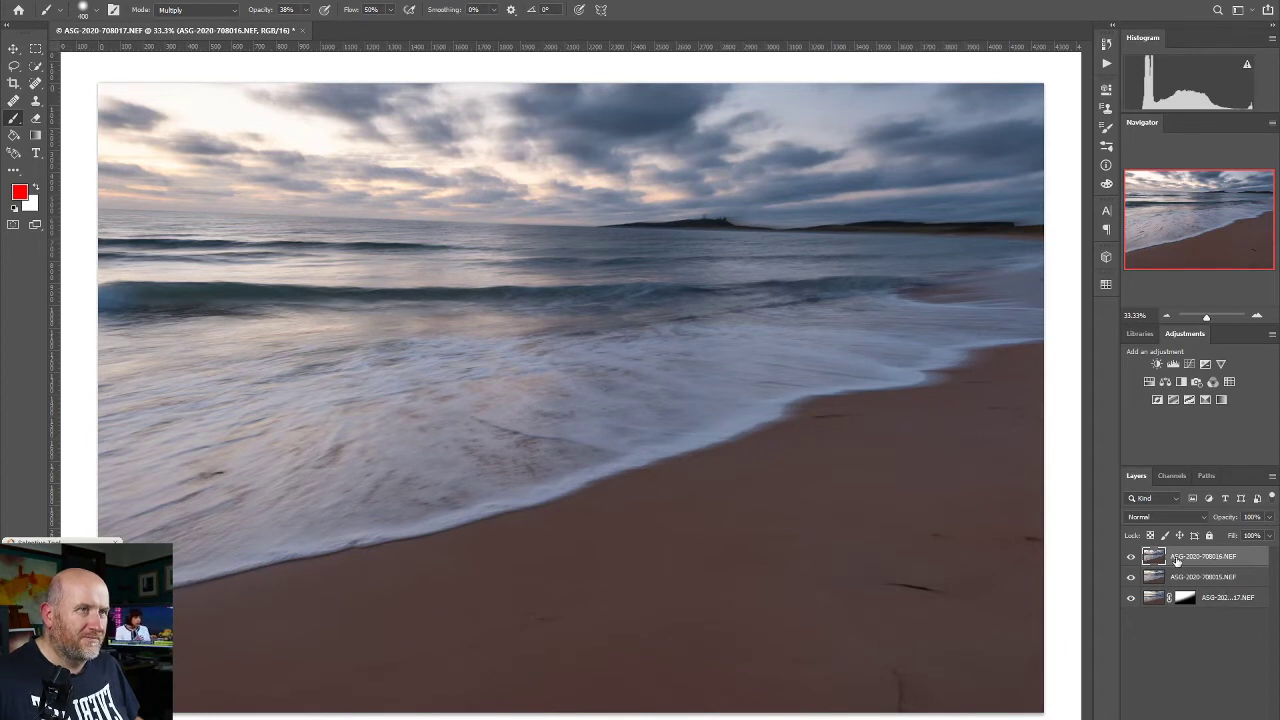
# Compare the three exposures by toggling each layer's visibility, leaving all of them shown.
pyautogui.click(1131, 557)
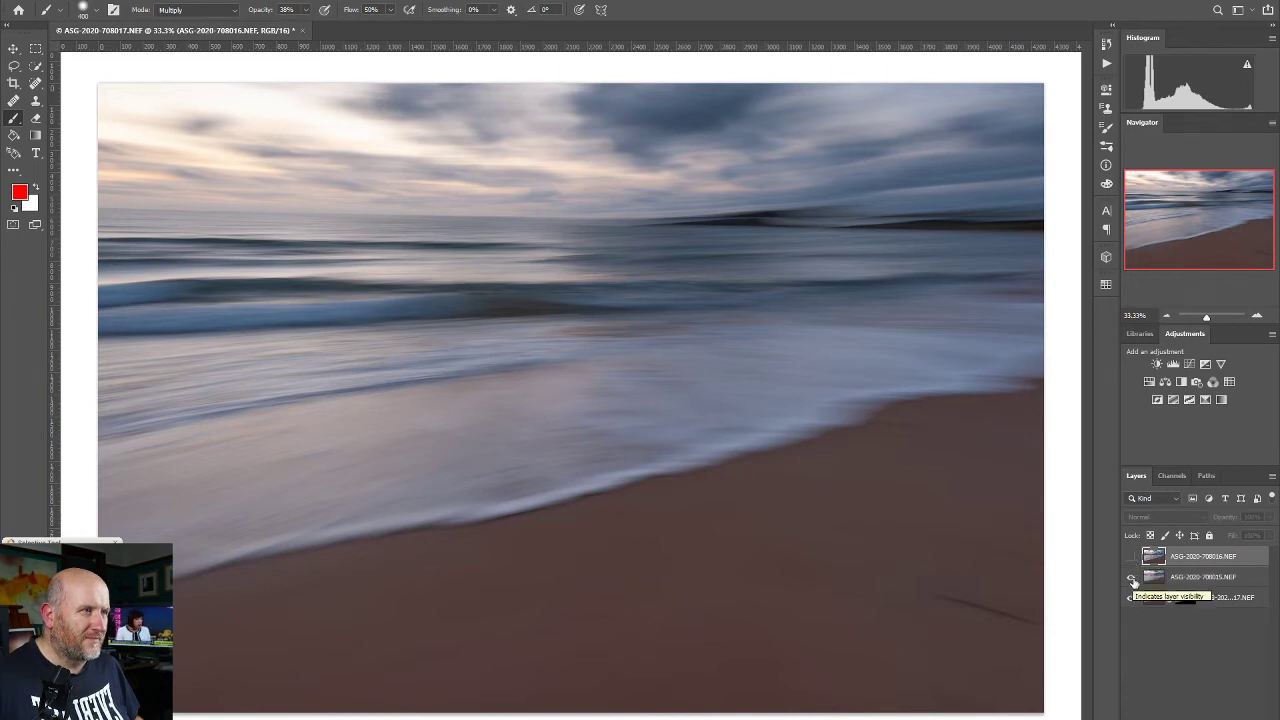
pyautogui.click(1131, 578)
pyautogui.click(1131, 578)
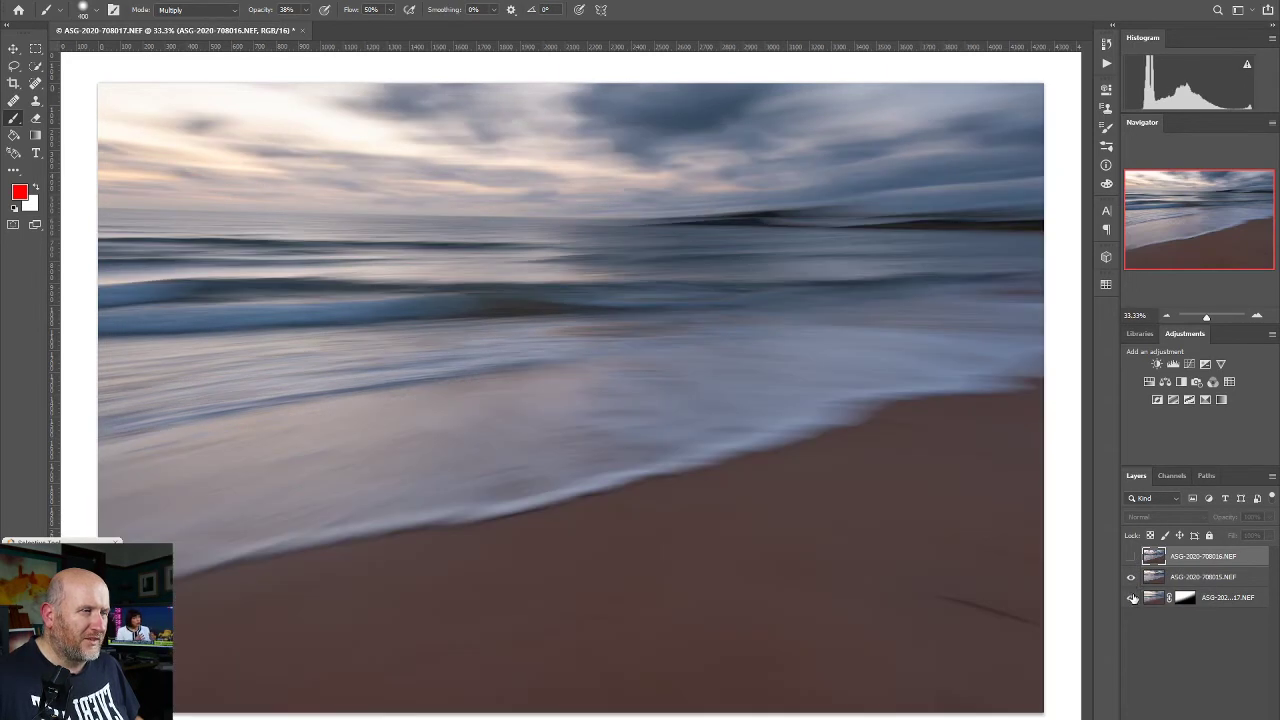
pyautogui.click(1132, 598)
pyautogui.click(1132, 598)
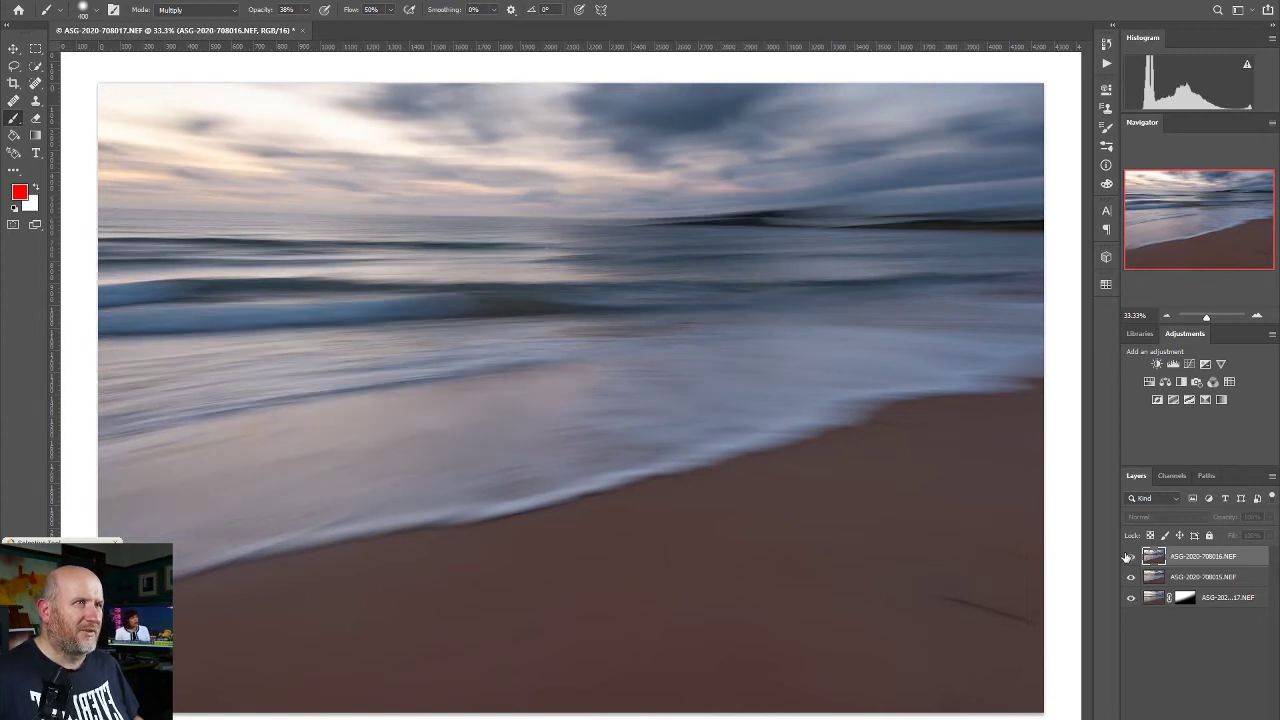
pyautogui.click(1131, 556)
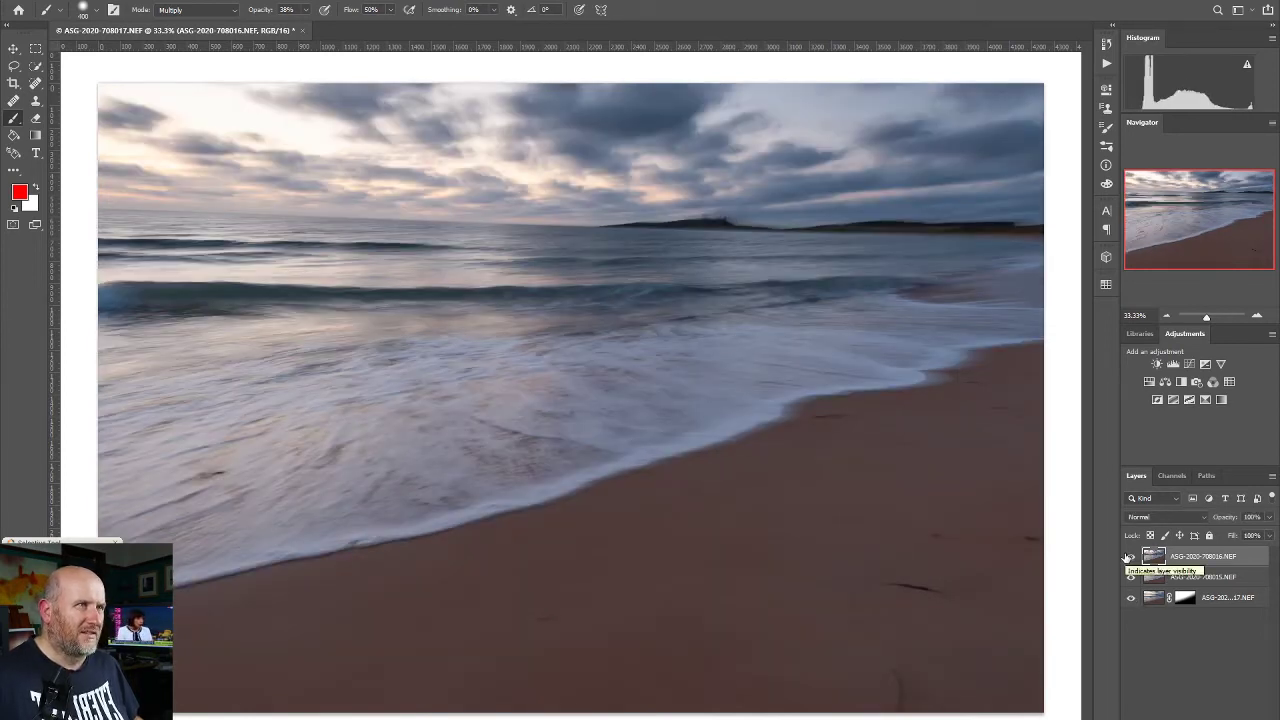
# Set the top layer ASG-2020-708016.NEF to the Darken blend mode and add a black layer mask to it.
pyautogui.click(1181, 522)
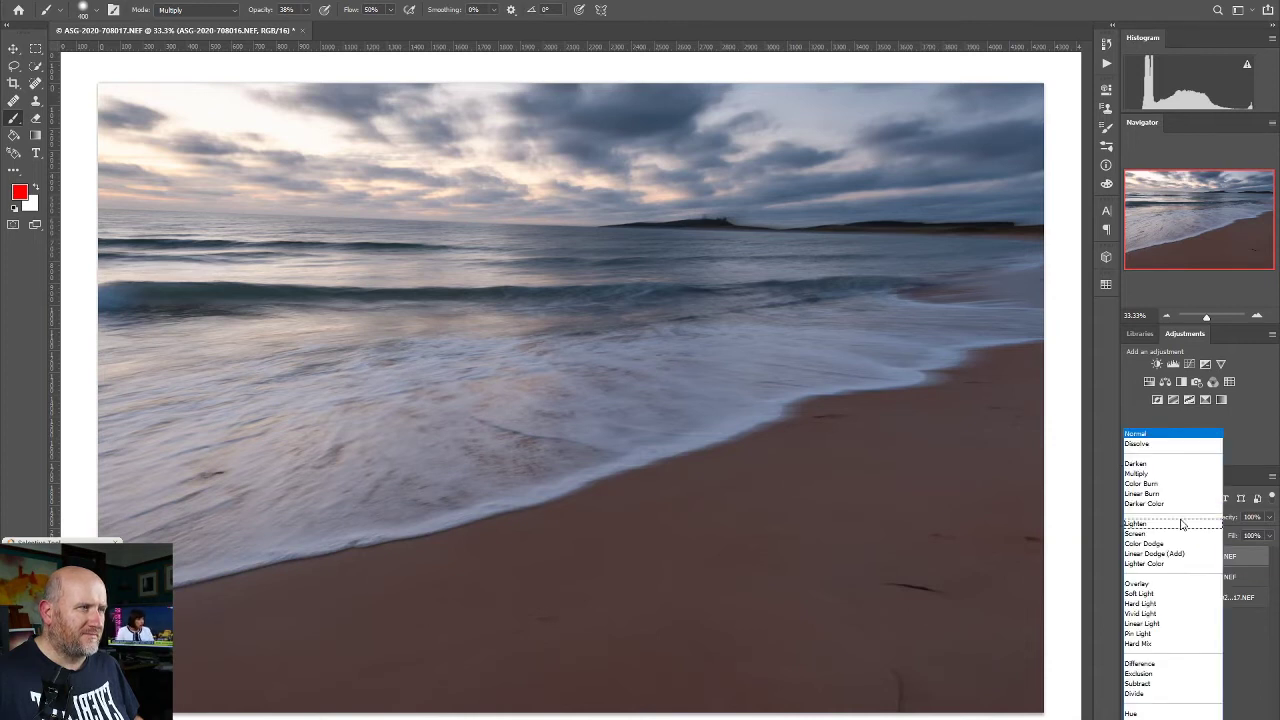
pyautogui.click(1170, 466)
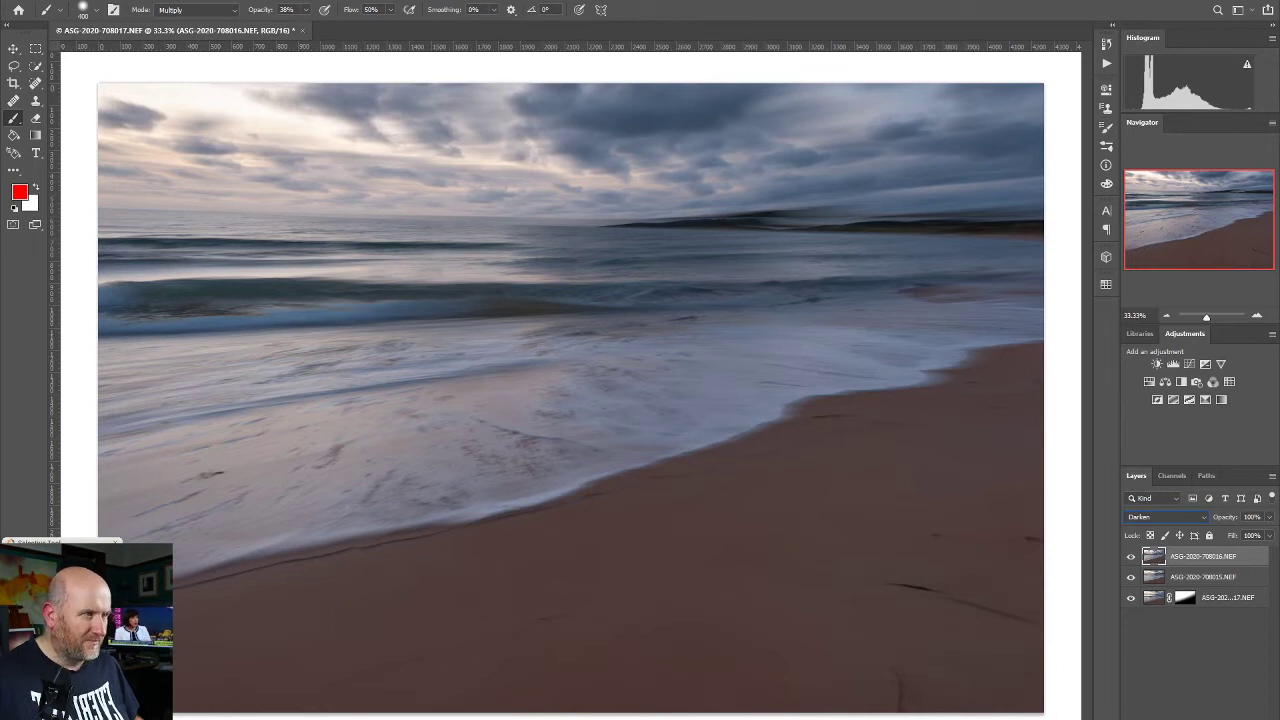
pyautogui.keyDown('alt'); pyautogui.click(1184, 717); pyautogui.keyUp('alt')
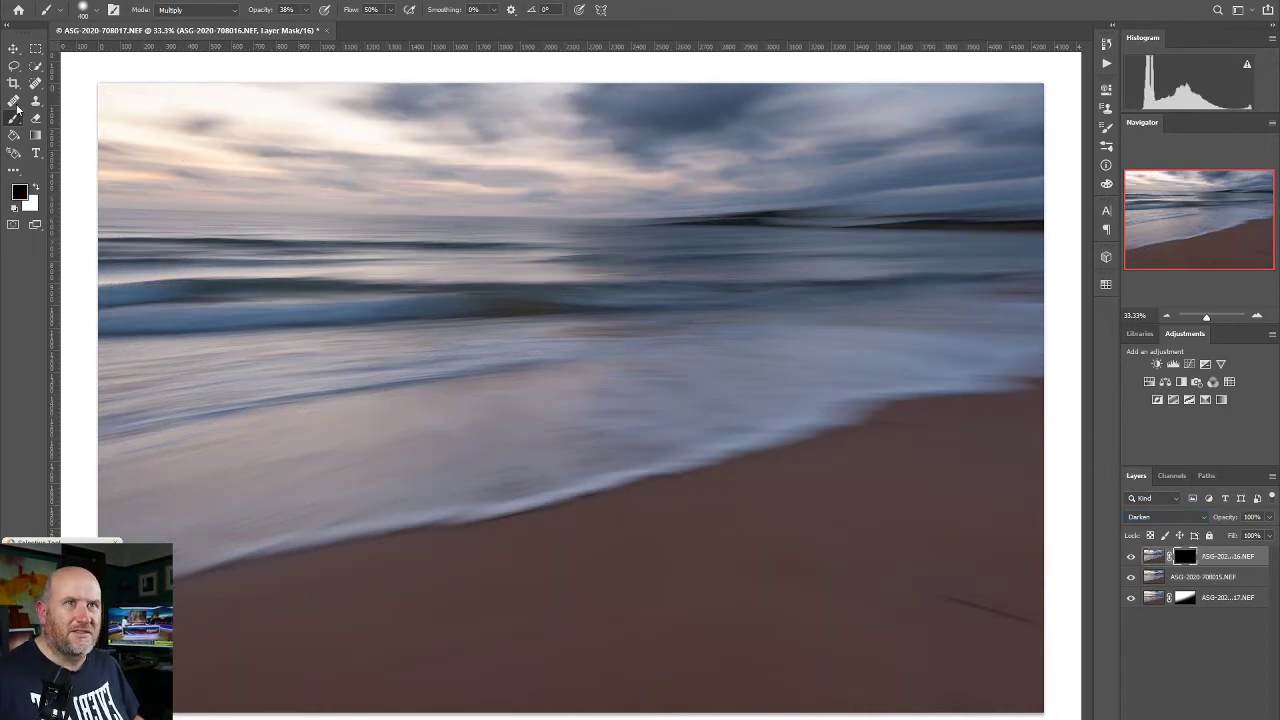
# Set up the brush to paint white at 100% opacity and 100% flow with a size of 150.
pyautogui.press('x')
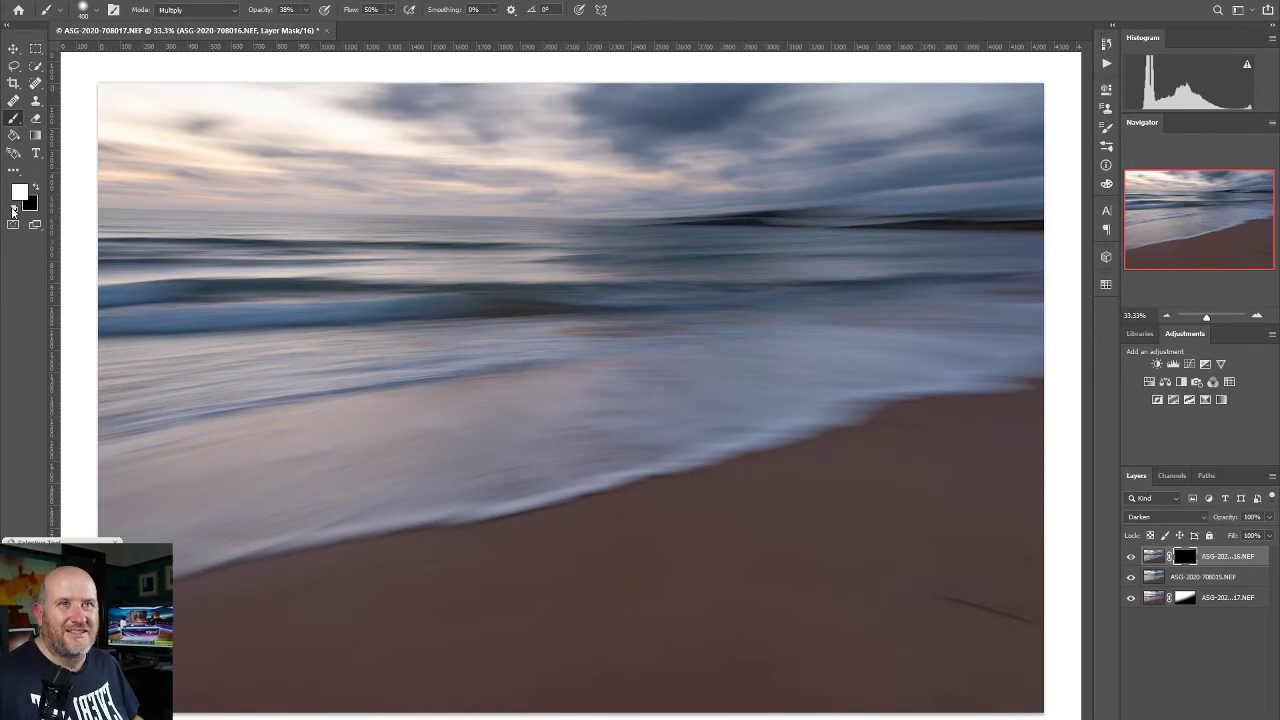
pyautogui.click(305, 10)
pyautogui.moveTo(312, 29); pyautogui.dragTo(462, 30)
pyautogui.click(390, 10)
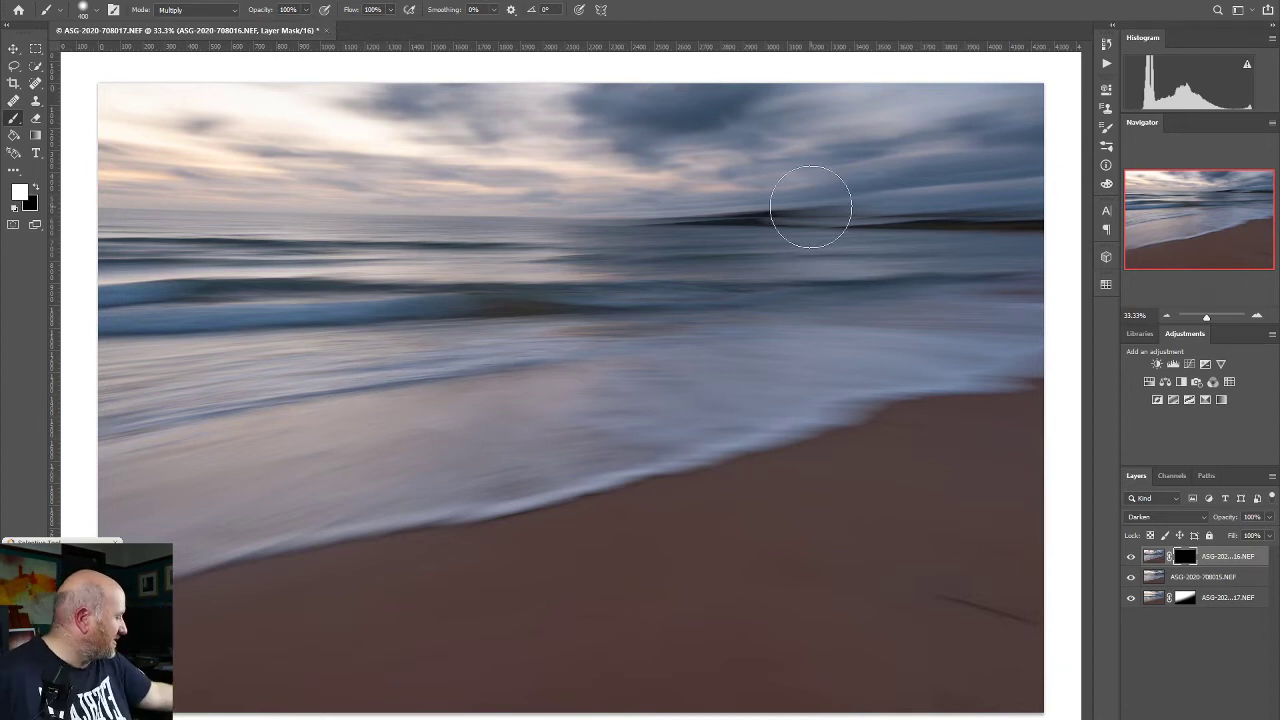
pyautogui.press('[')
pyautogui.press('[')
pyautogui.press('[')
pyautogui.press('[')
pyautogui.press('[')
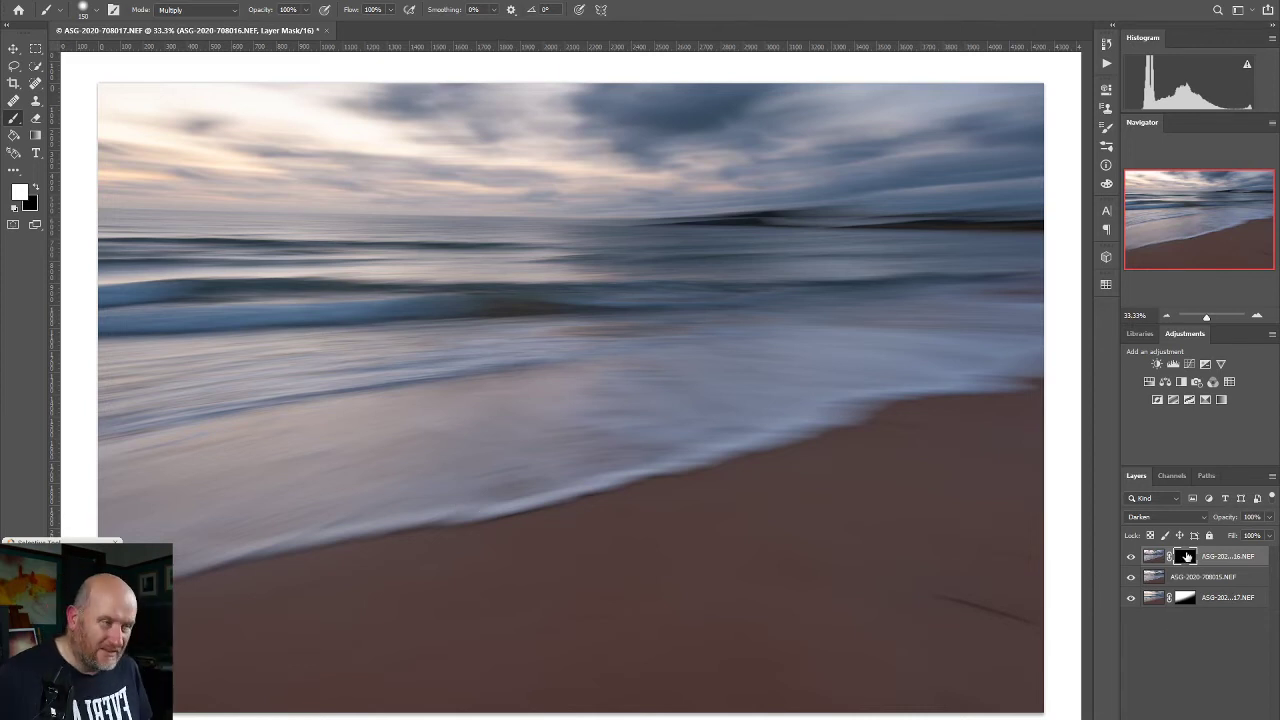
pyautogui.keyDown('alt'); pyautogui.click(1184, 556); pyautogui.keyUp('alt')
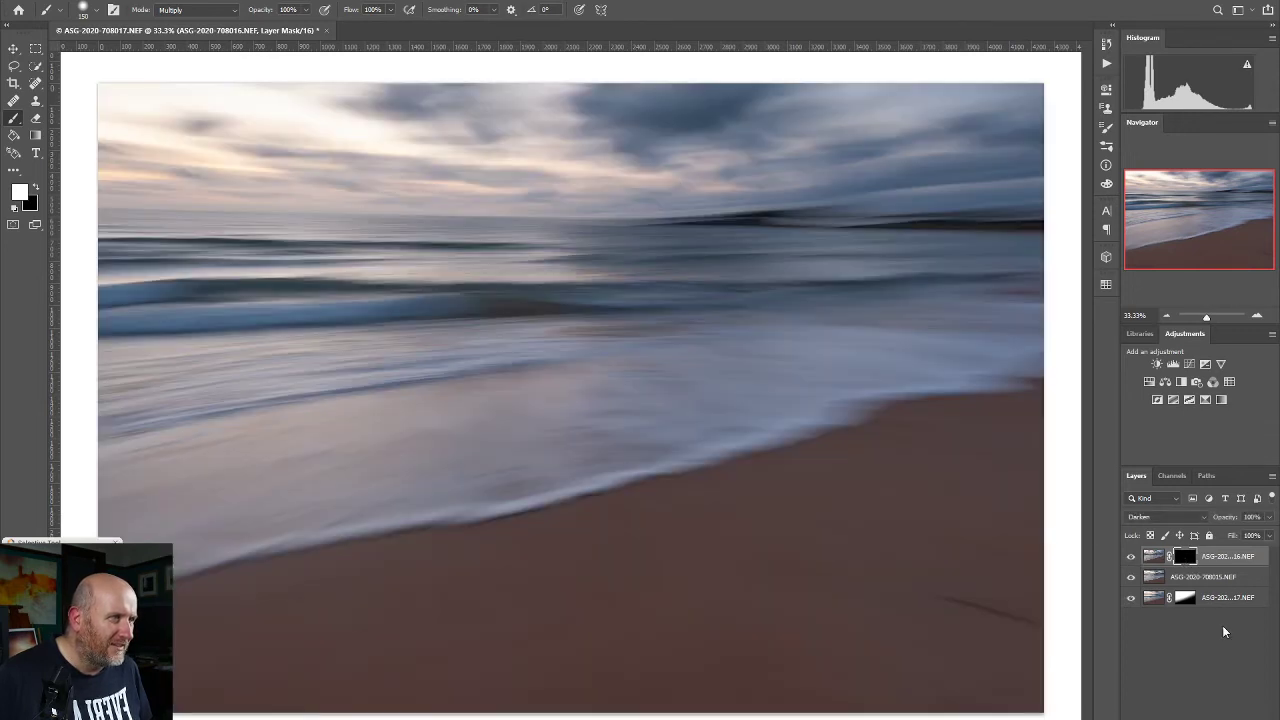
pyautogui.click(1133, 558)
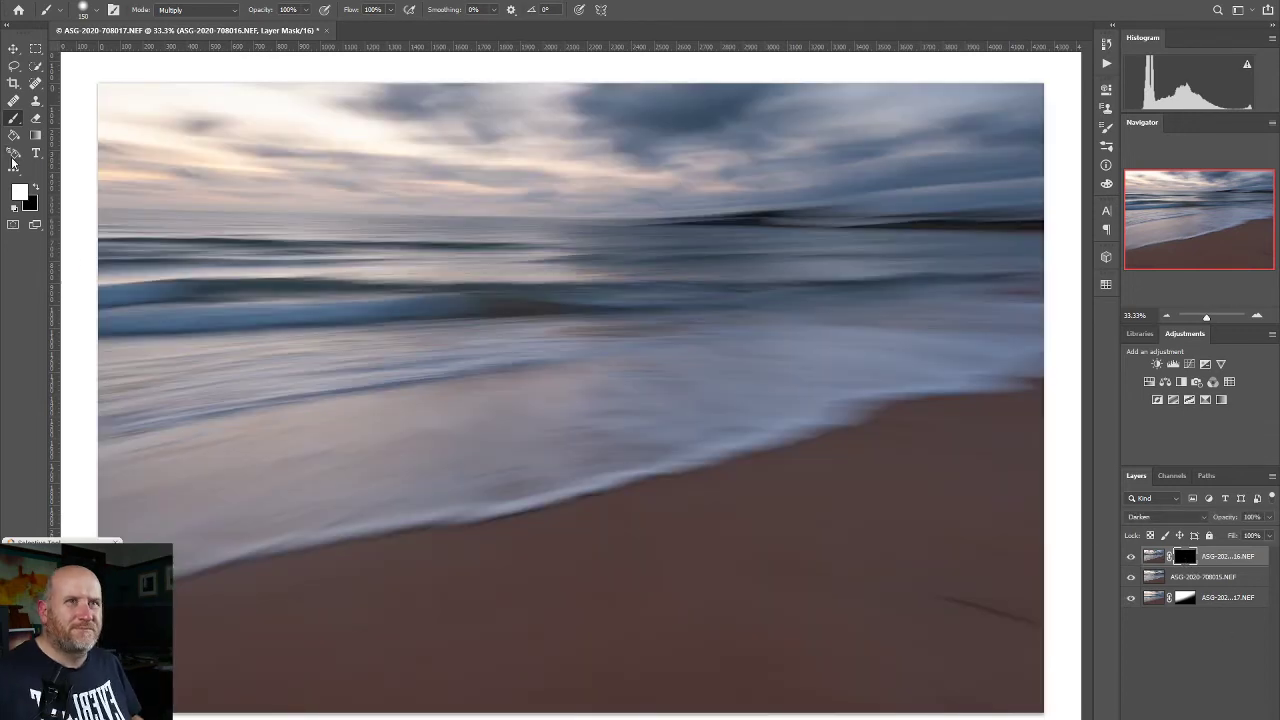
pyautogui.click(13, 118)
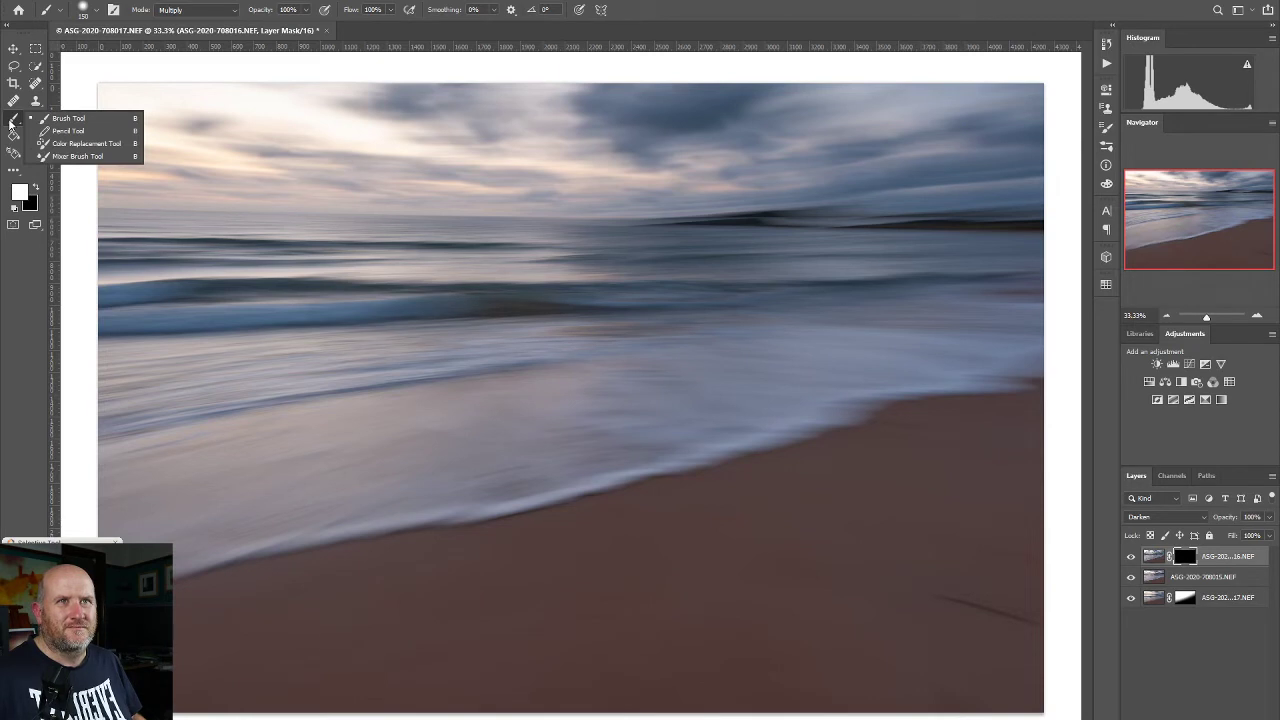
pyautogui.click(3, 328)
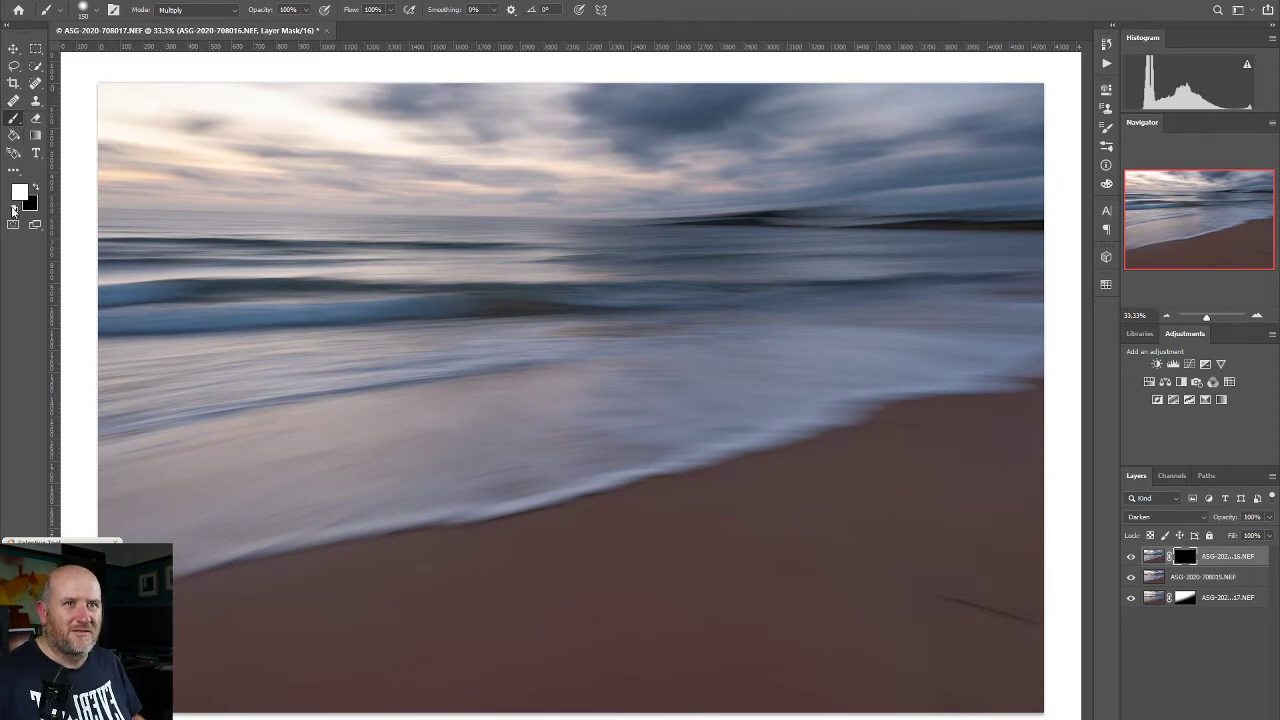
# Switch to the Eraser and replace the top layer's black mask with a white one.
pyautogui.click(35, 119)
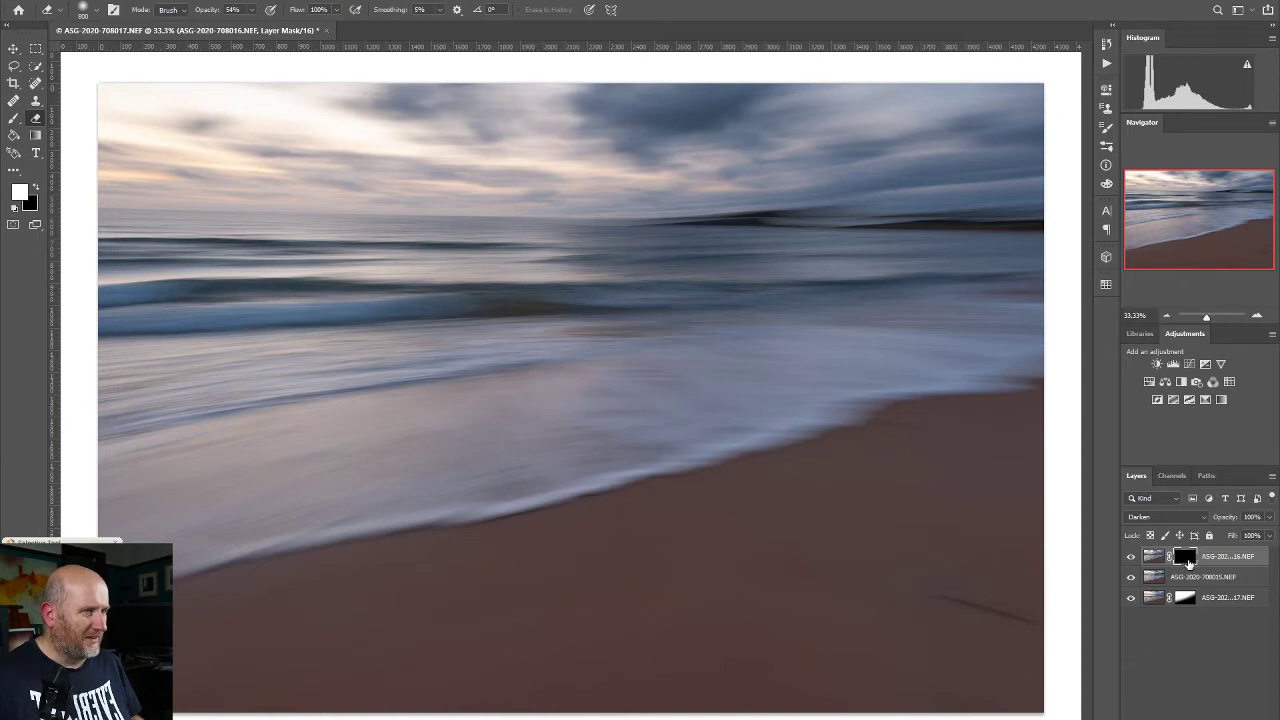
pyautogui.rightClick(1188, 563)
pyautogui.click(1190, 597)
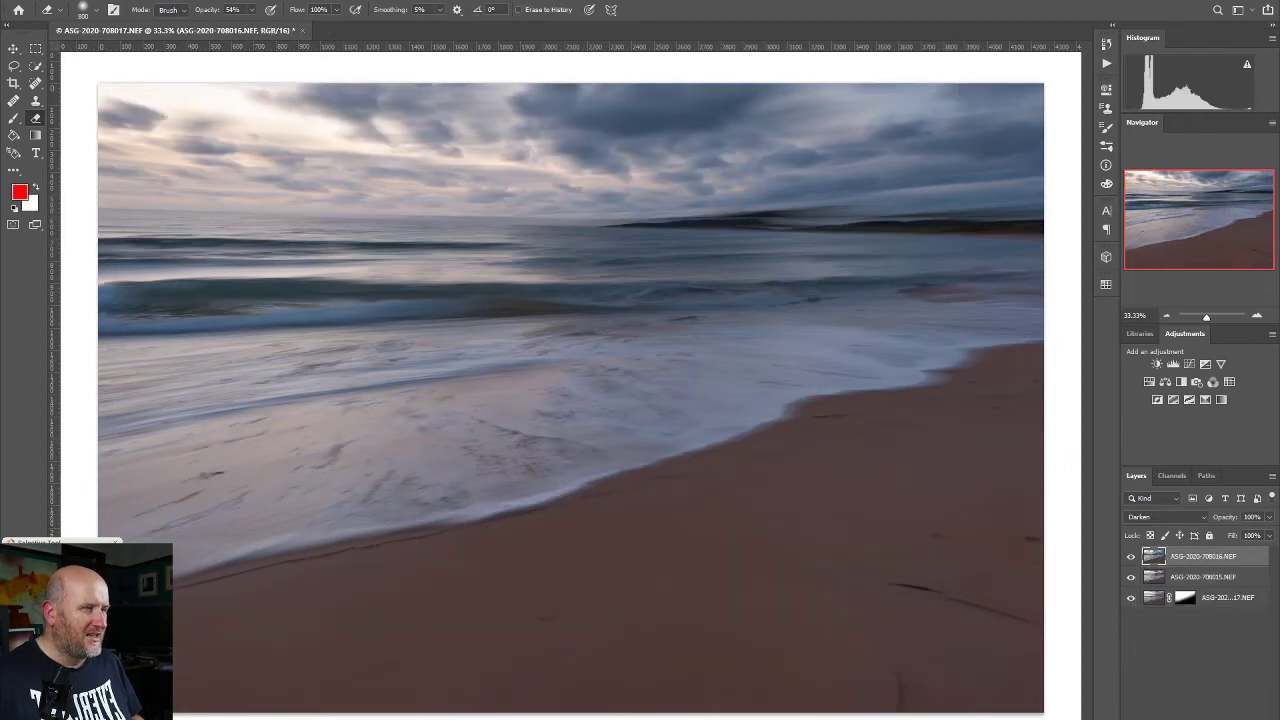
pyautogui.click(1181, 717)
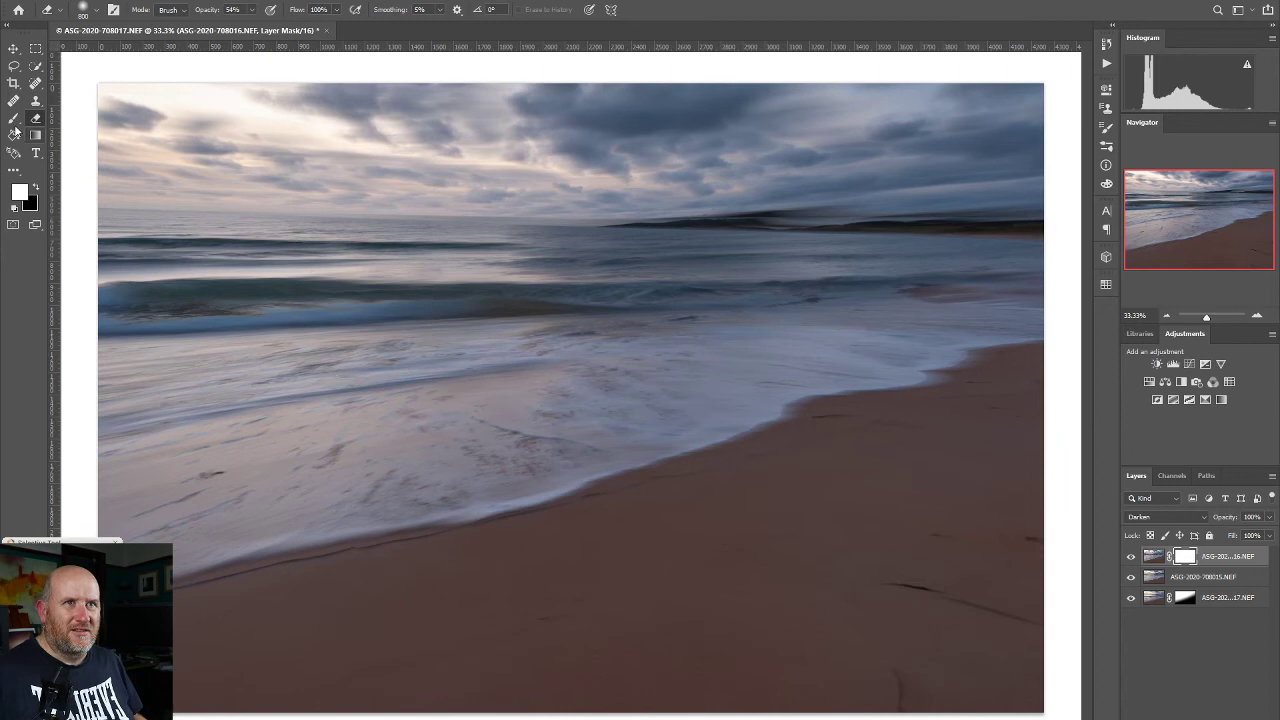
# Erase the sea and beach areas on the top layer's mask, raising the Eraser opacity to 100%, and compare with the layer hidden.
pyautogui.moveTo(628, 537)
pyautogui.mouseDown()
pyautogui.moveTo(516, 487)
pyautogui.moveTo(603, 532)
pyautogui.moveTo(711, 506)
pyautogui.moveTo(684, 472)
pyautogui.moveTo(961, 404)
pyautogui.moveTo(768, 426)
pyautogui.moveTo(615, 373)
pyautogui.mouseUp()
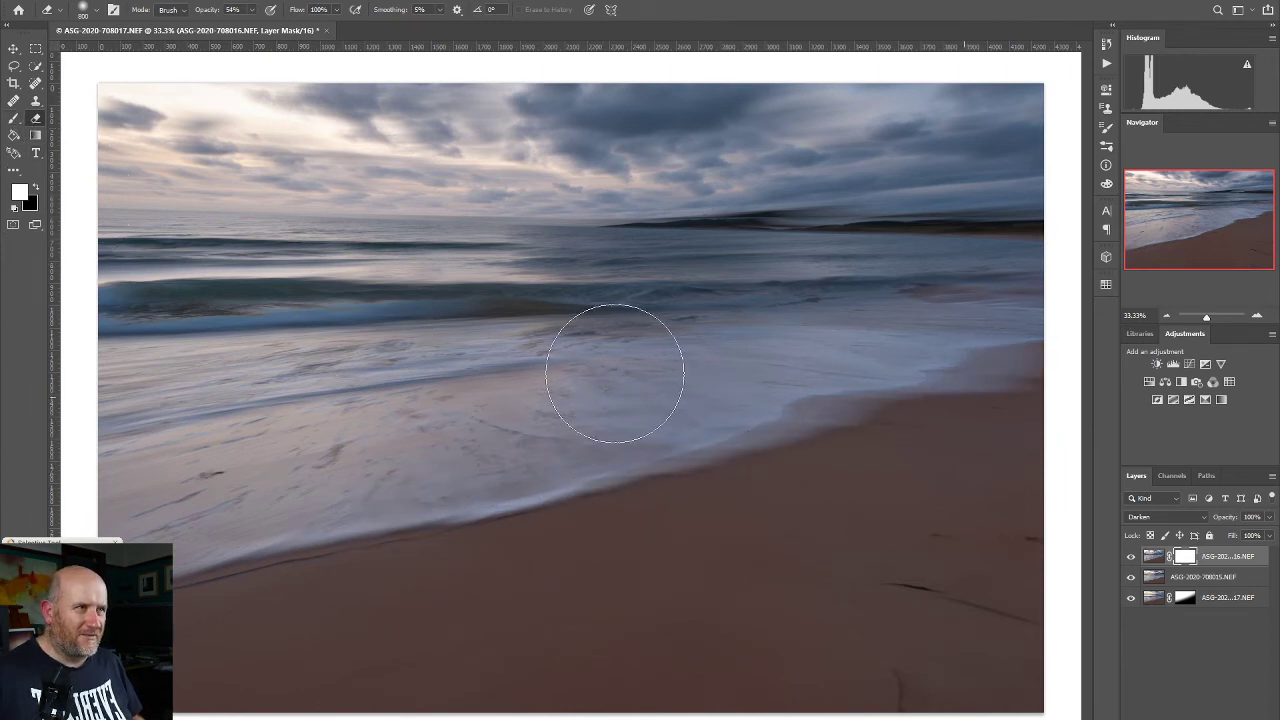
pyautogui.click(254, 12)
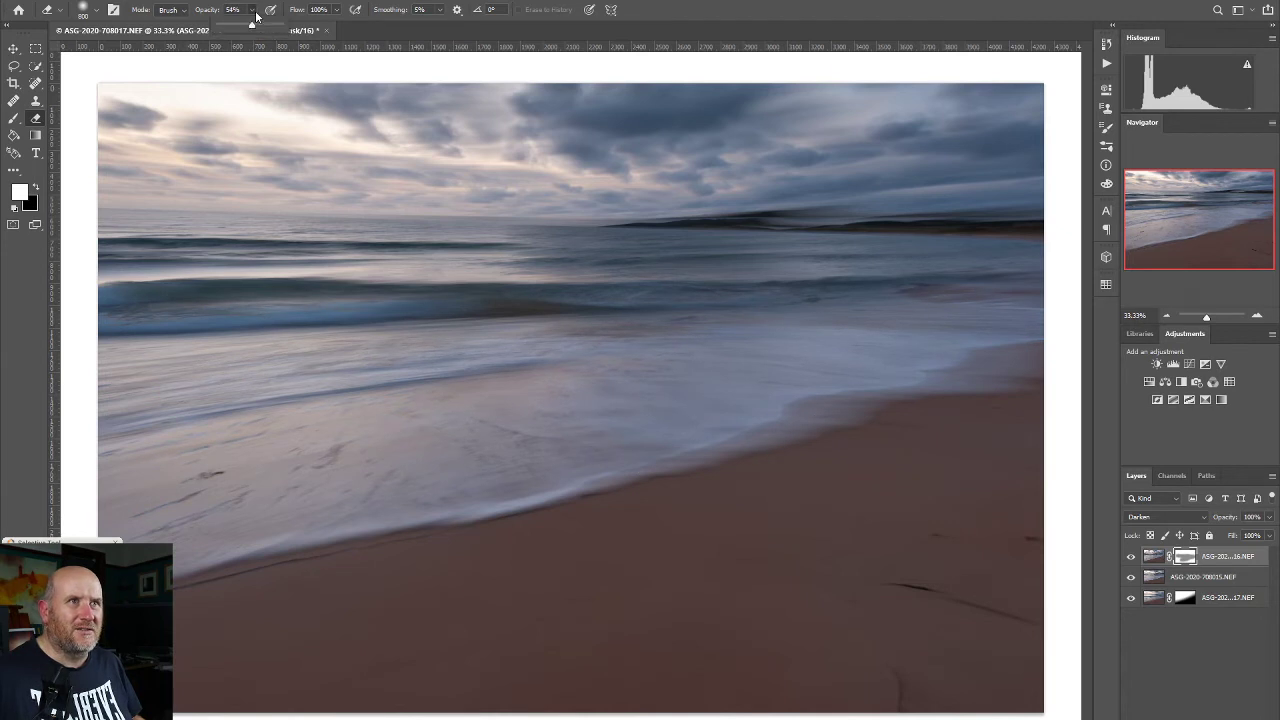
pyautogui.moveTo(252, 26)
pyautogui.mouseDown()
pyautogui.moveTo(375, 34)
pyautogui.moveTo(388, 6)
pyautogui.mouseUp()
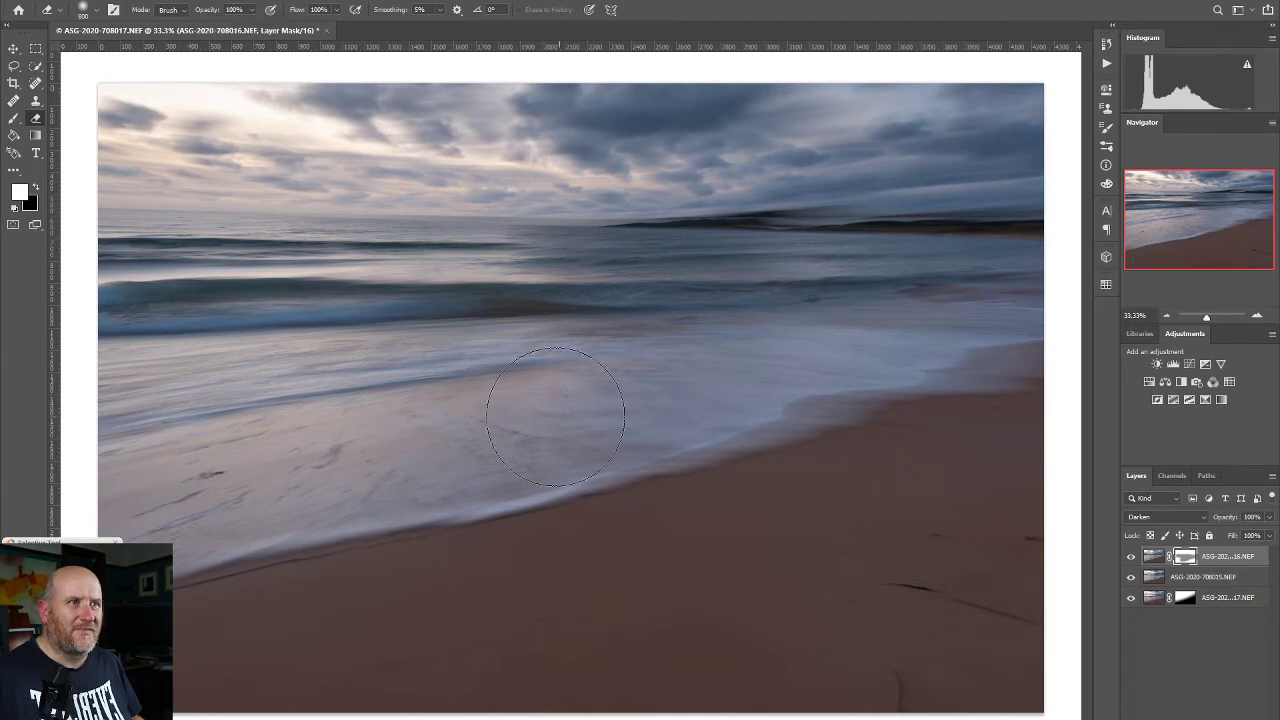
pyautogui.moveTo(778, 445); pyautogui.dragTo(590, 487)
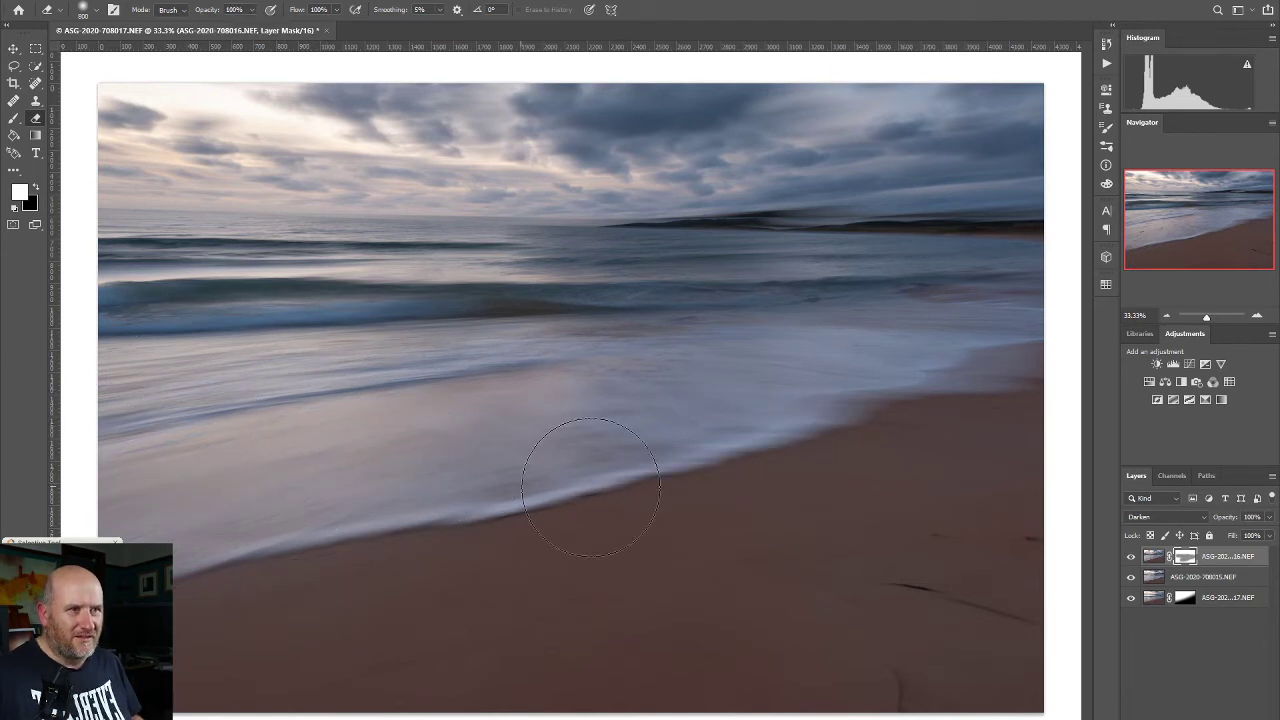
pyautogui.moveTo(1000, 350); pyautogui.dragTo(768, 355)
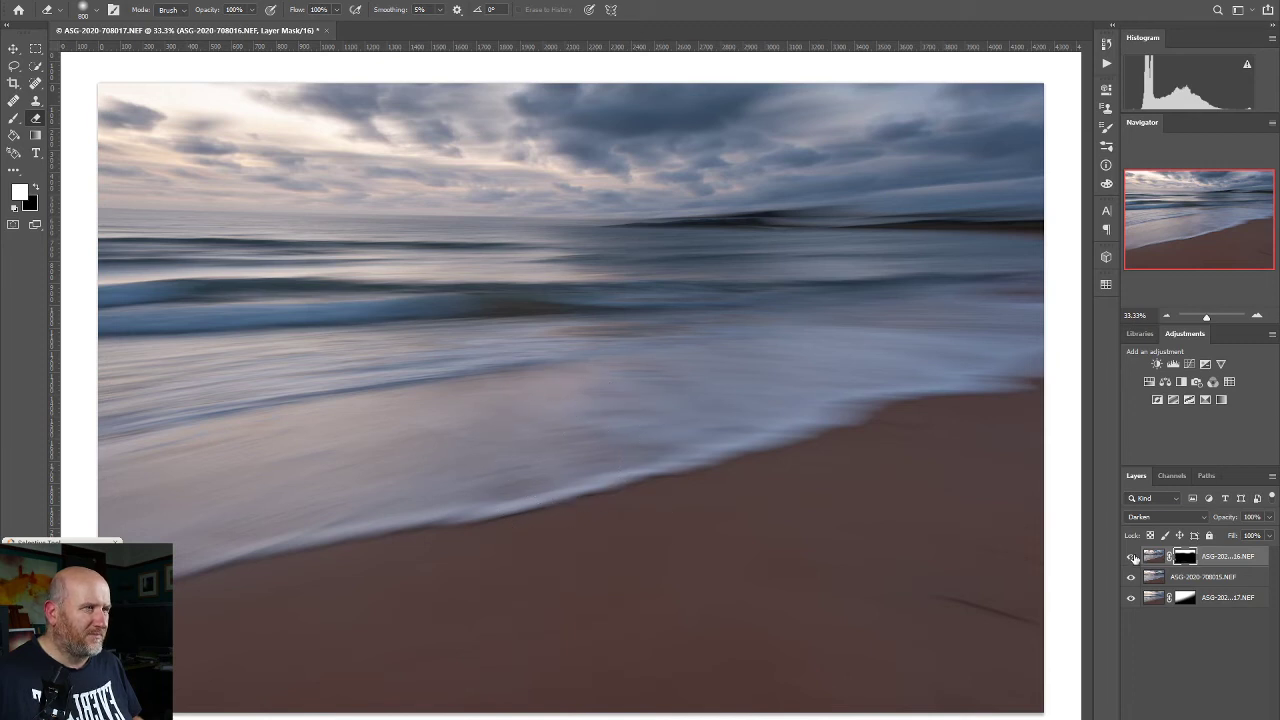
pyautogui.click(1132, 557)
pyautogui.click(1132, 557)
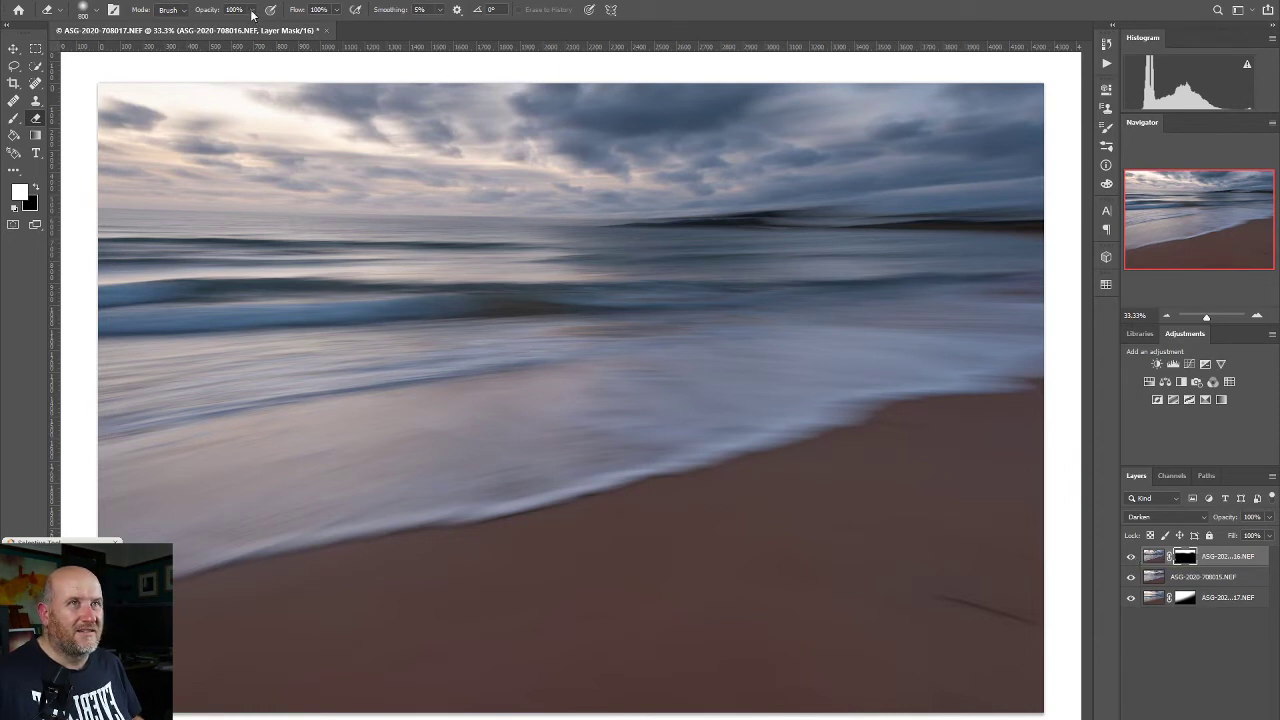
# Switch back to the Brush tool and set its painting mode to Normal.
pyautogui.click(15, 119)
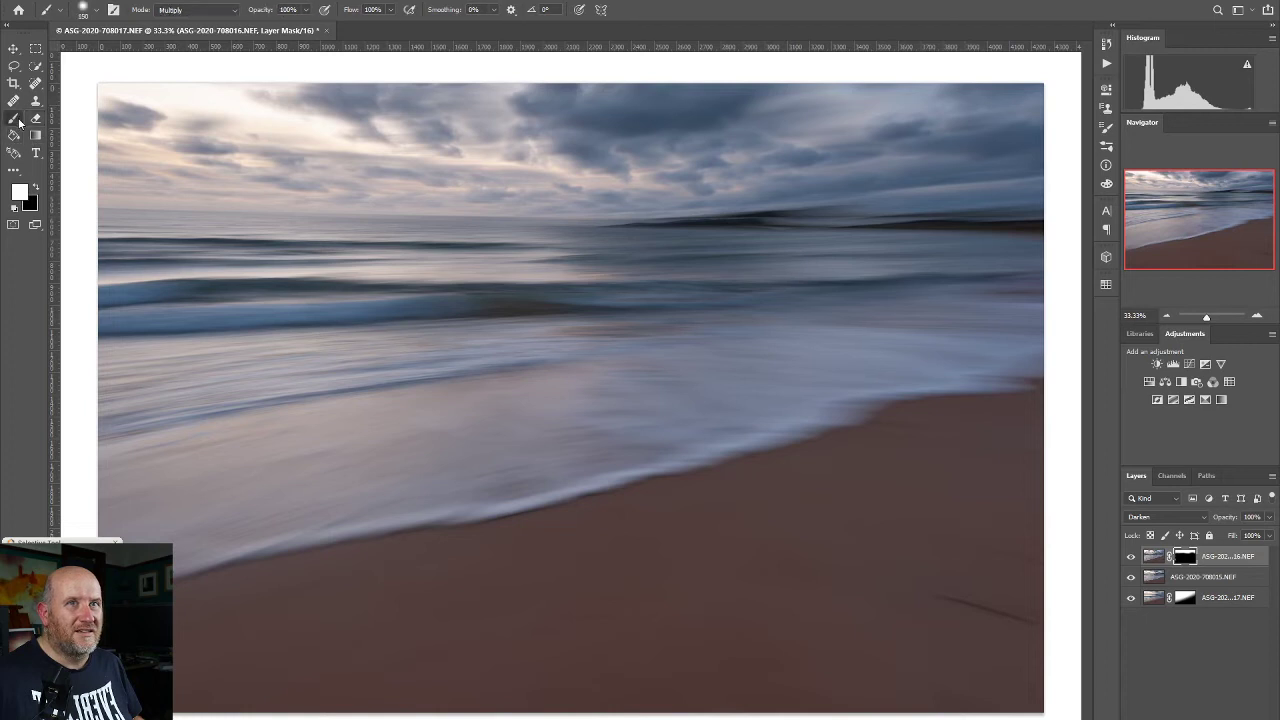
pyautogui.click(193, 10)
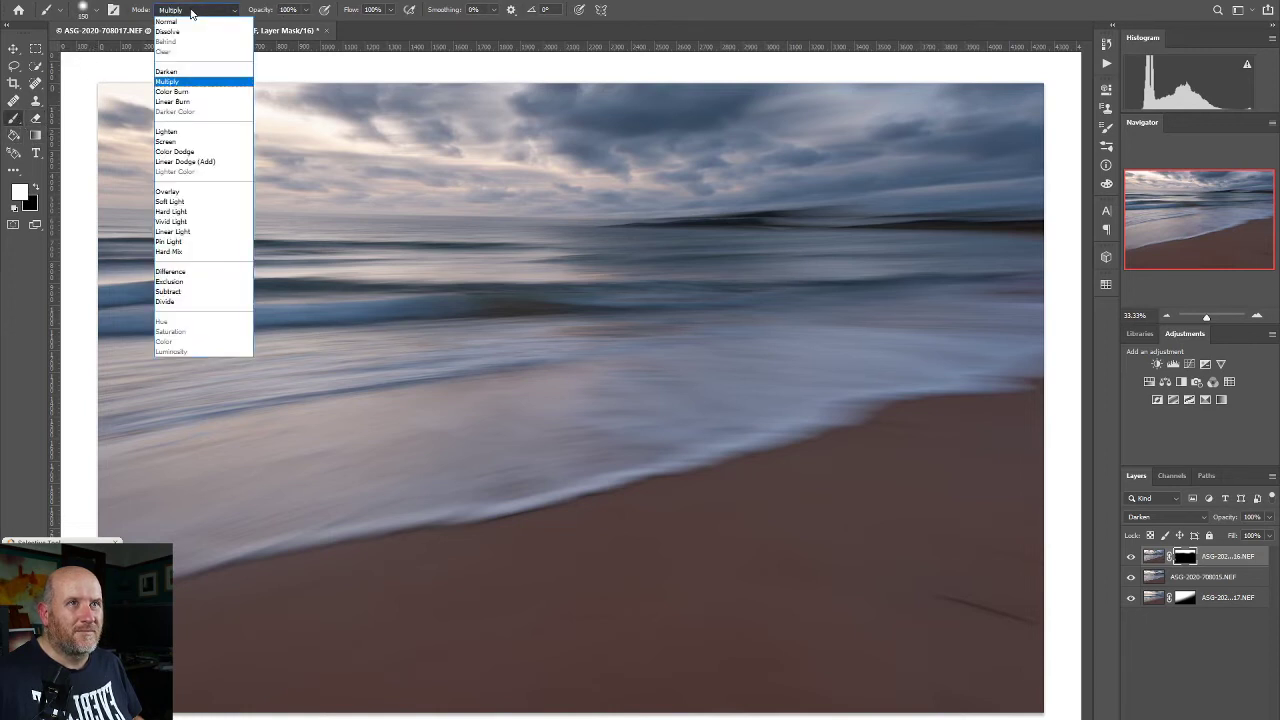
pyautogui.click(197, 12)
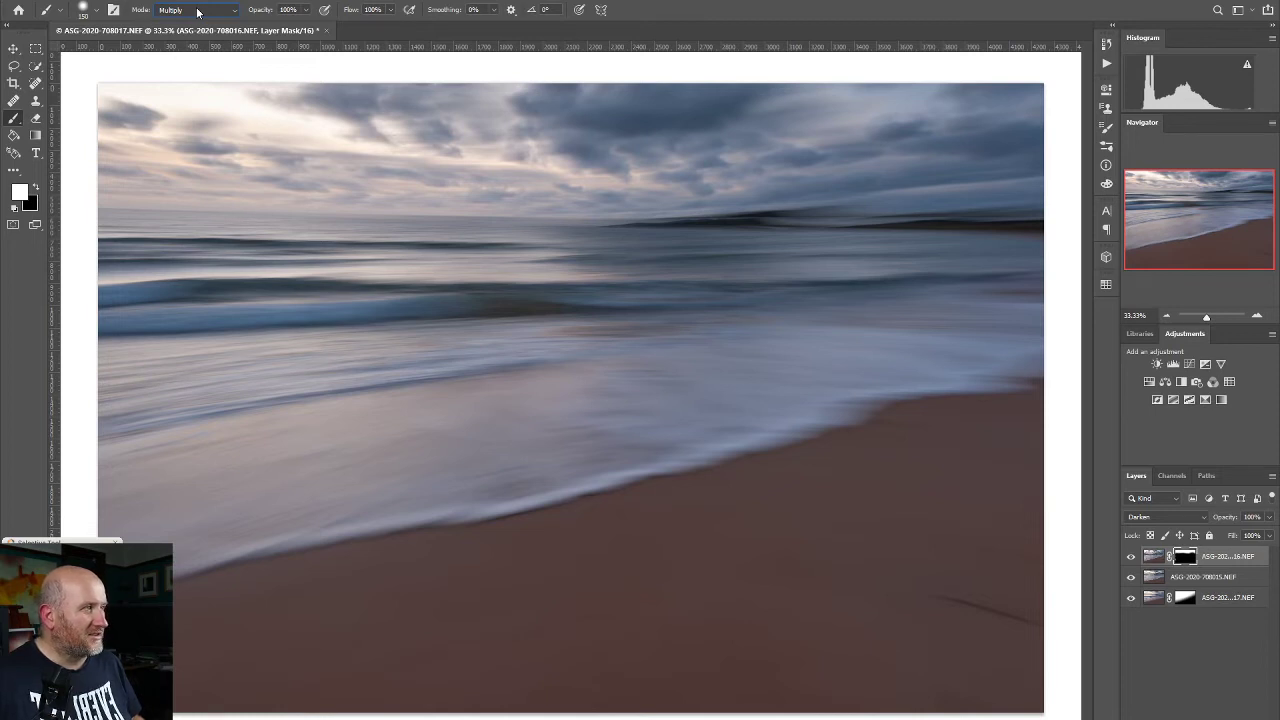
pyautogui.click(197, 12)
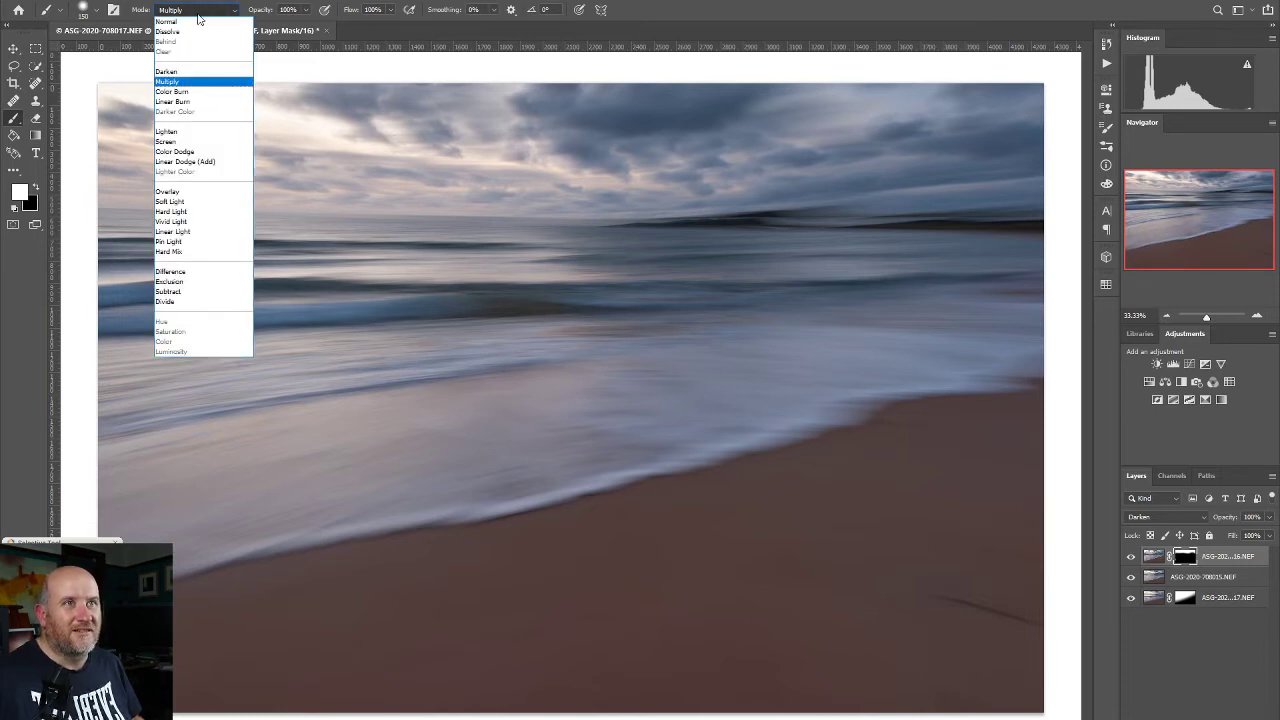
pyautogui.click(198, 22)
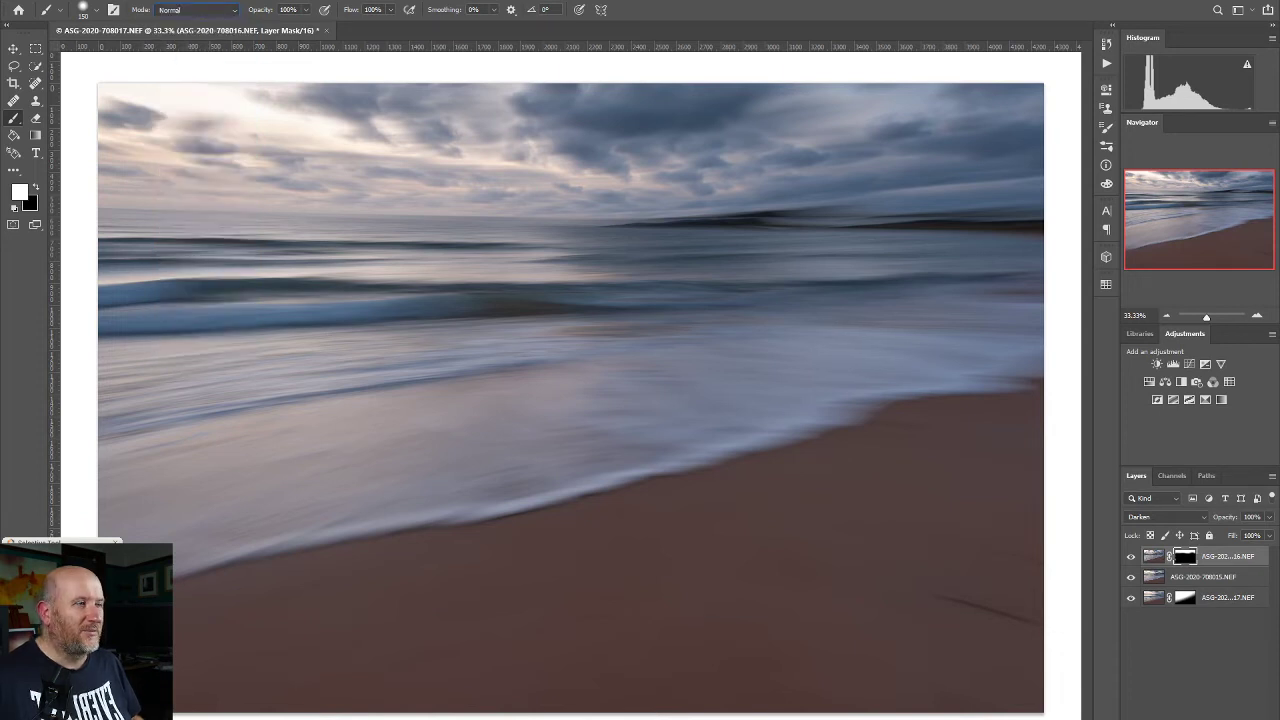
# Delete the layer mask of the top layer ASG-2020-708016.NEF.
pyautogui.rightClick(1185, 566)
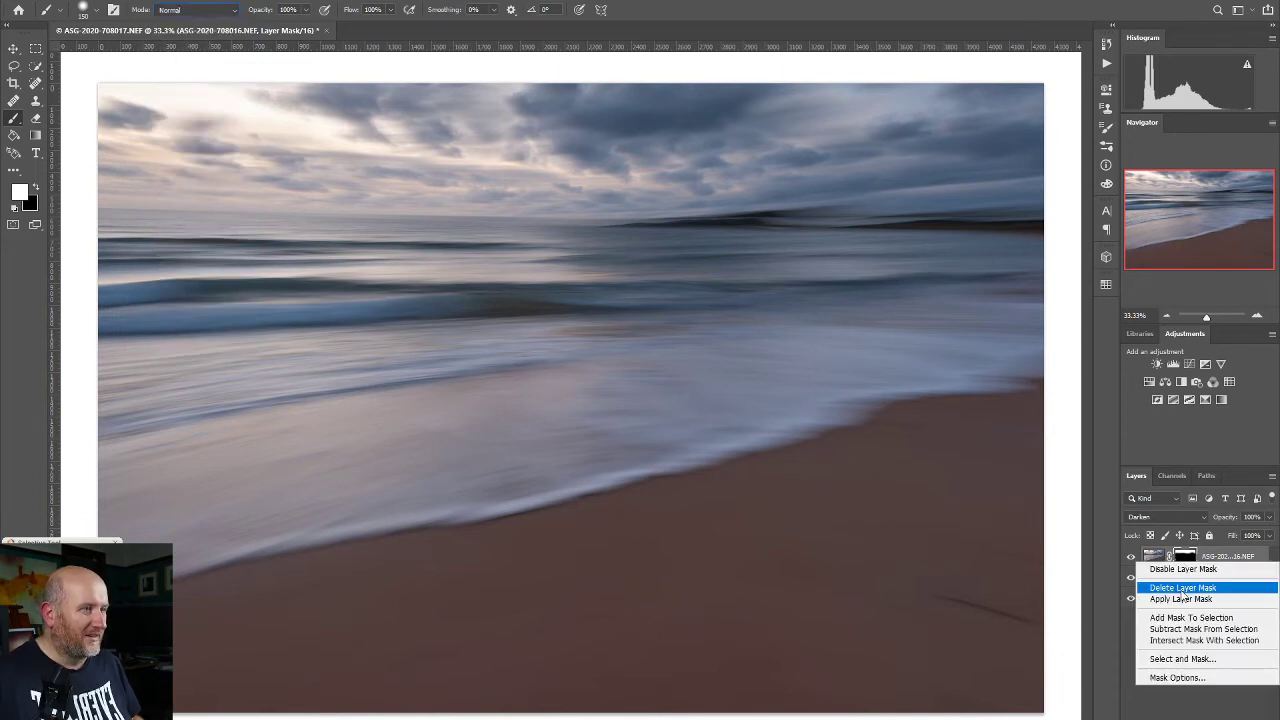
pyautogui.click(1184, 589)
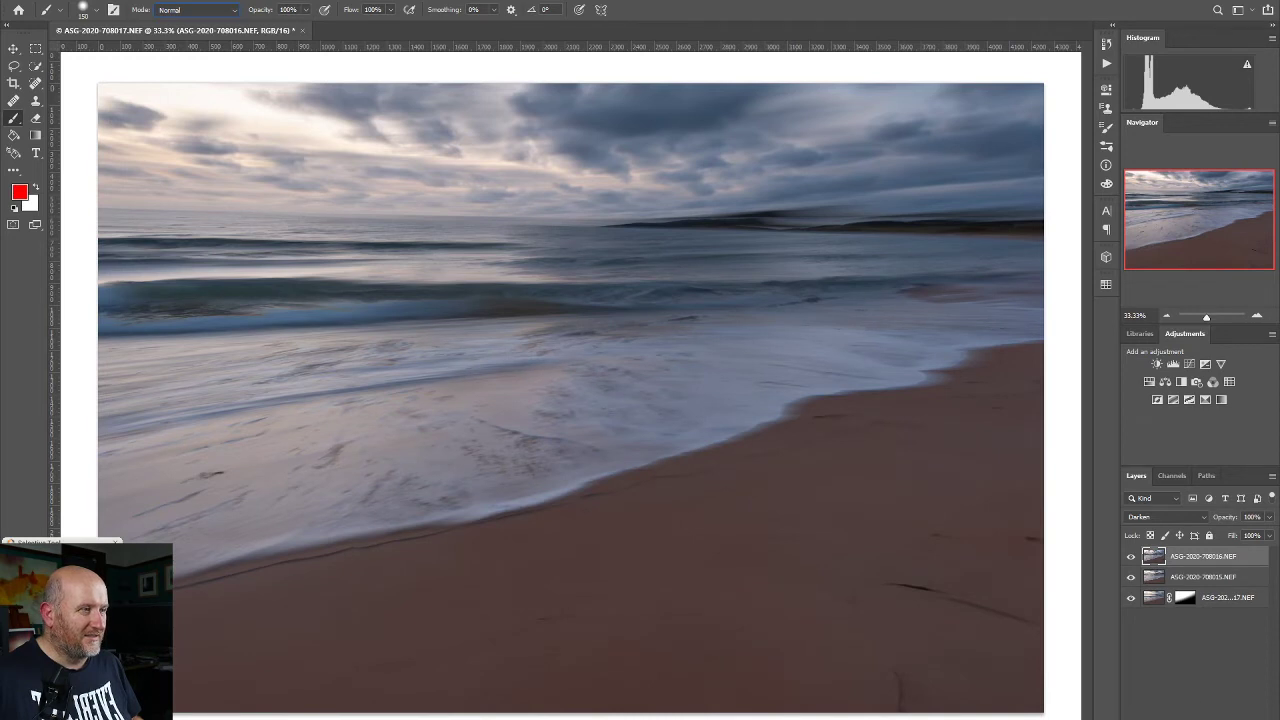
# Compare the blend with and without the top layer, and hide layer ASG-2020-708015.NEF beneath it.
pyautogui.click(1131, 556)
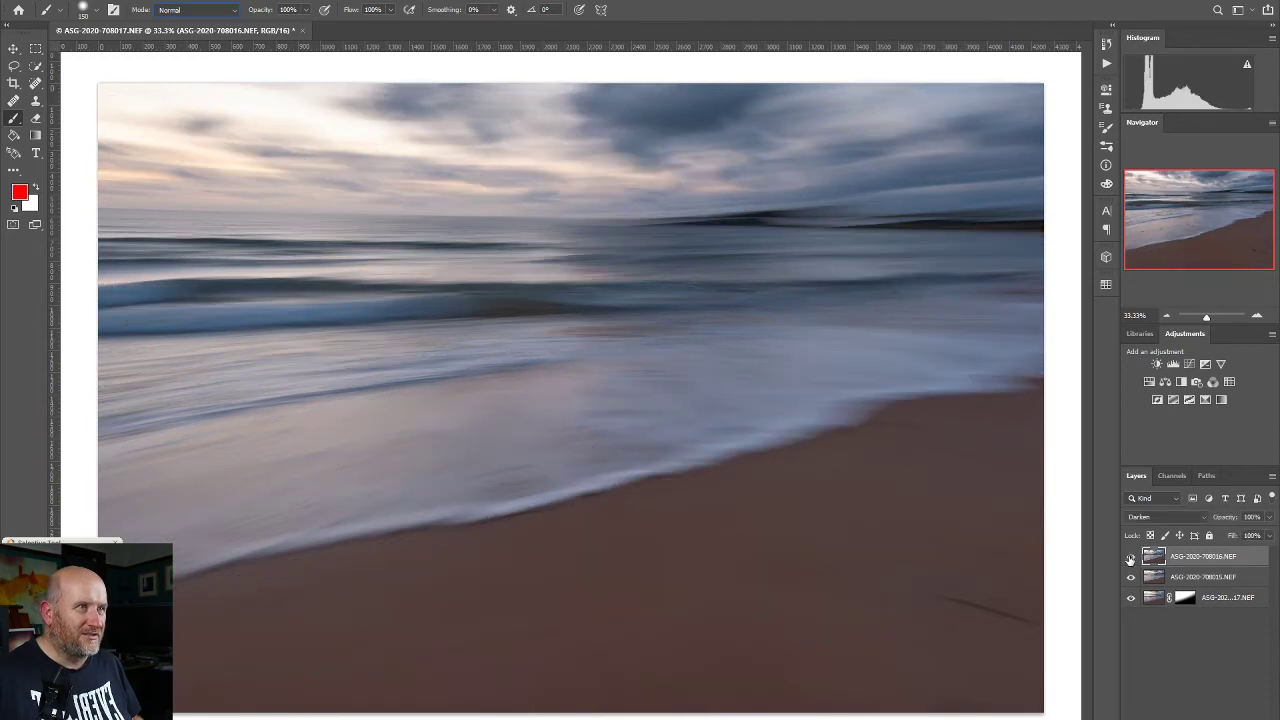
pyautogui.click(1131, 557)
pyautogui.click(1132, 578)
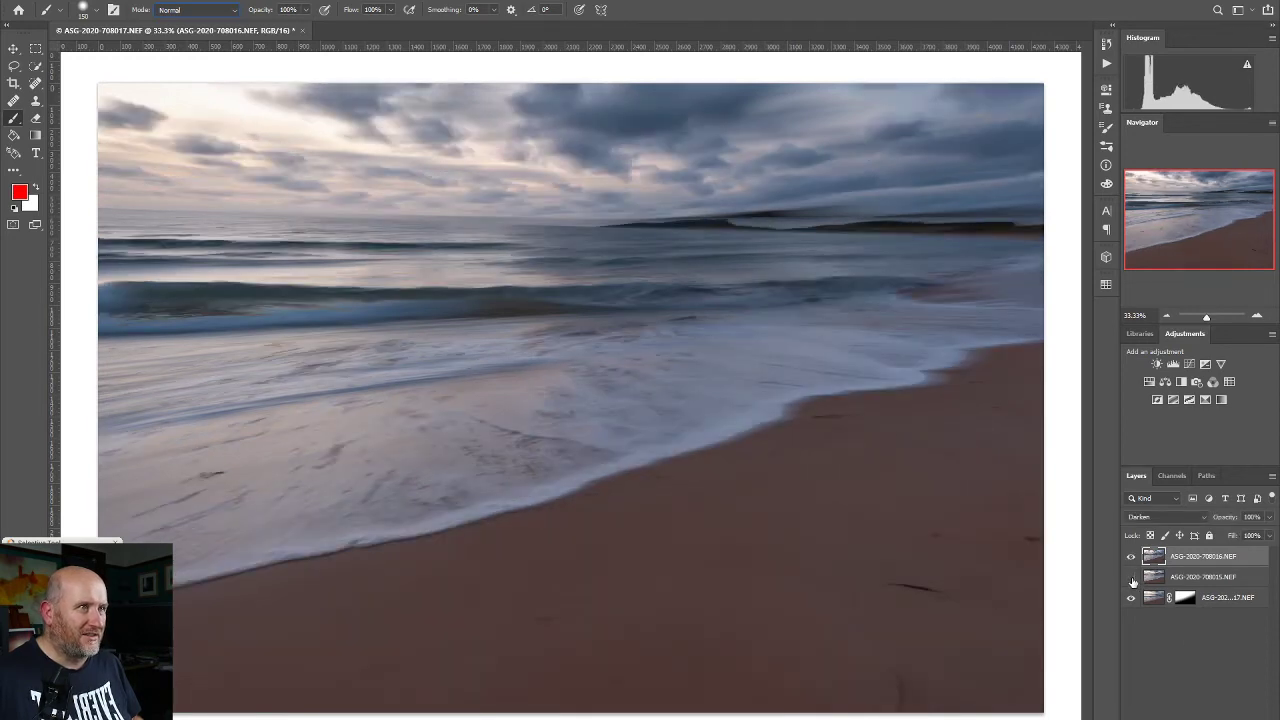
# Show layer ASG-2020-708015.NEF, hide the top layer ASG-2020-708016.NEF, and add a layer mask to ASG-2020-708015.NEF.
pyautogui.click(1132, 578)
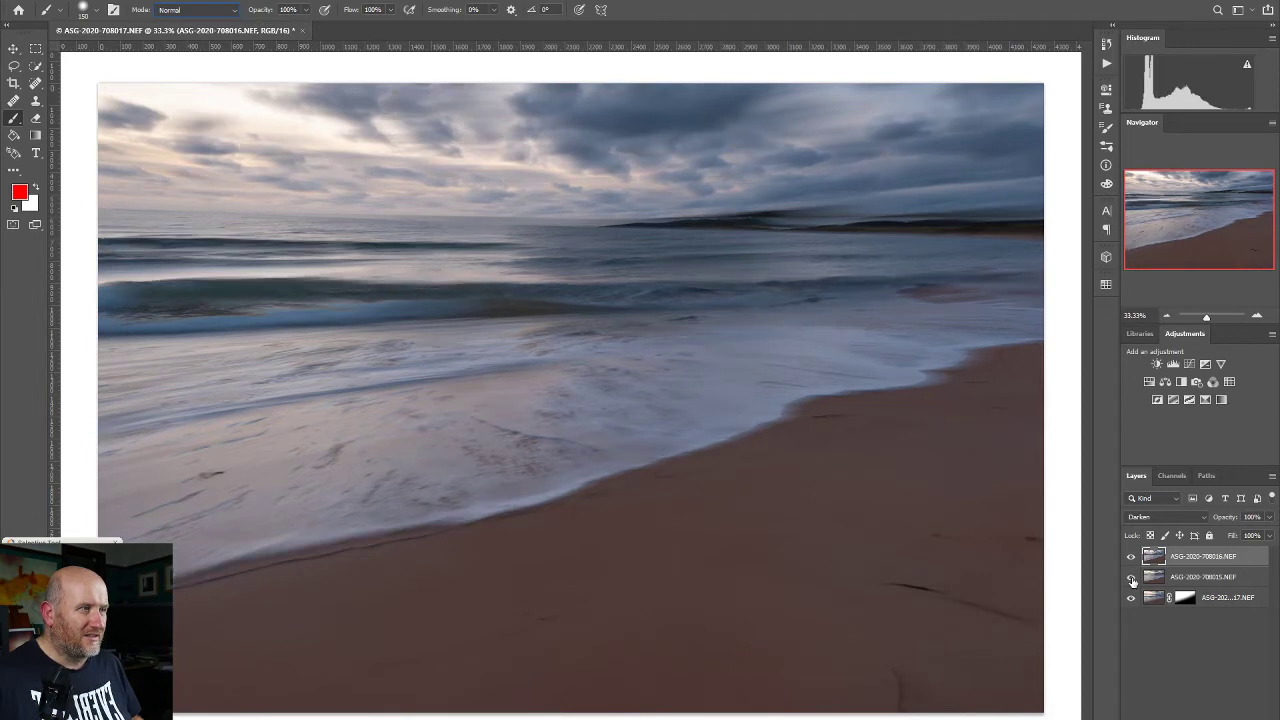
pyautogui.click(1132, 558)
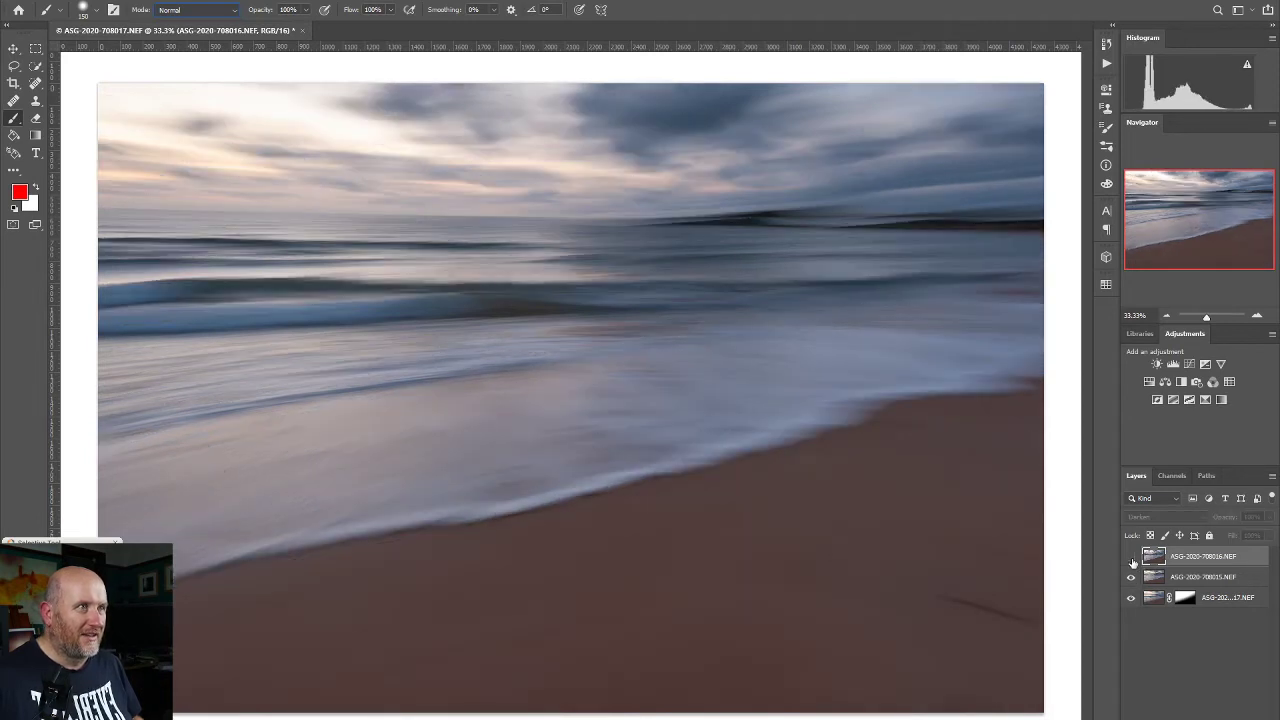
pyautogui.click(1222, 580)
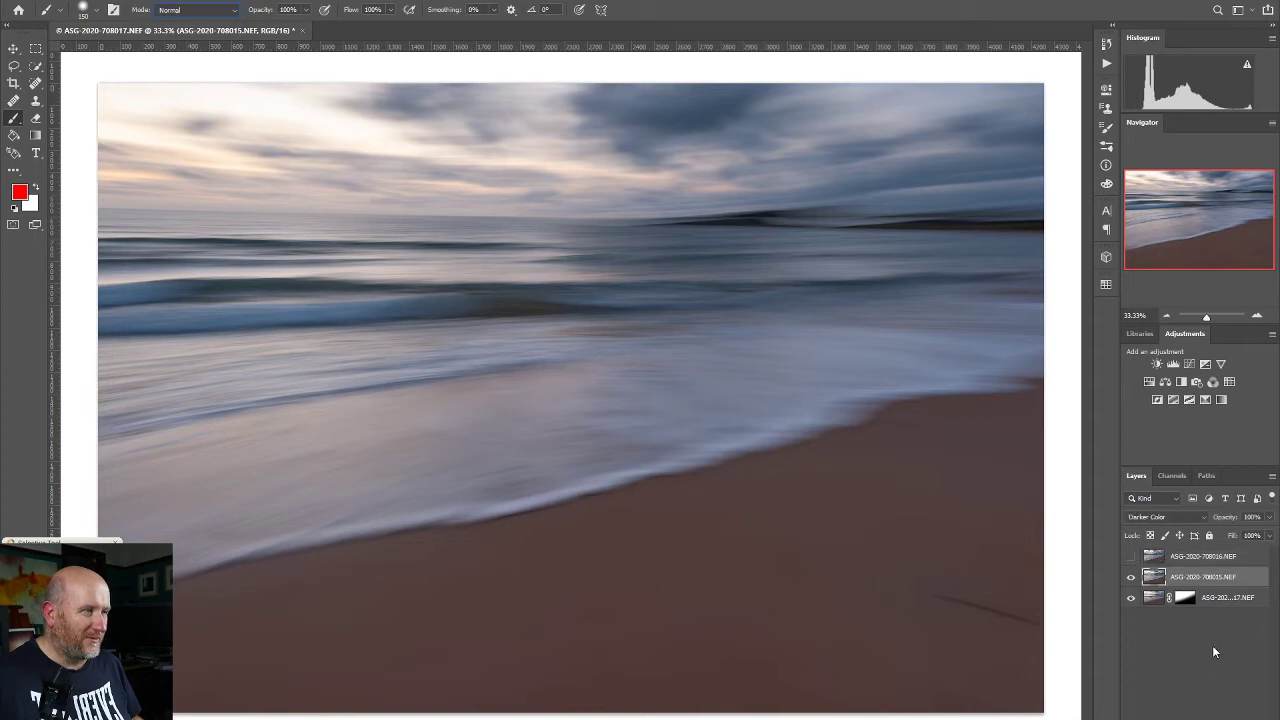
pyautogui.click(1181, 716)
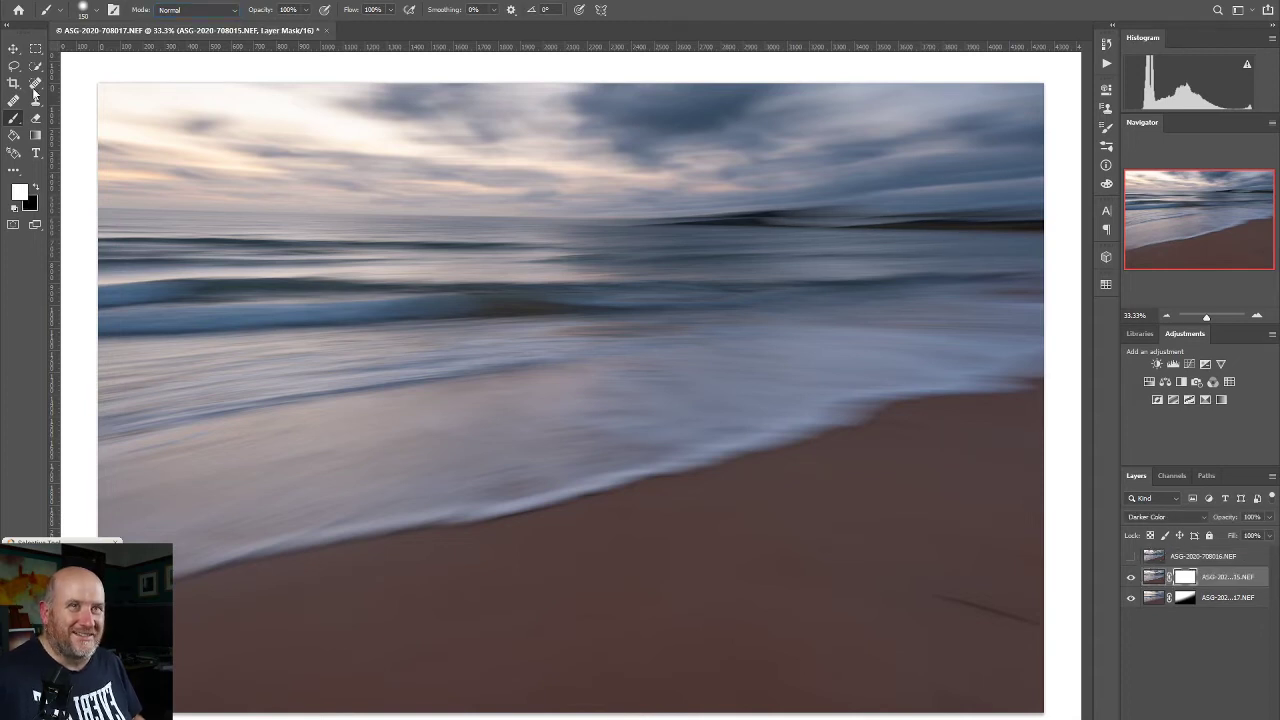
# Erase the horizon band on the mask of ASG-2020-708015.NEF with a 200 px Eraser, and show the top layer again.
pyautogui.click(36, 119)
pyautogui.press('[')
pyautogui.press('[')
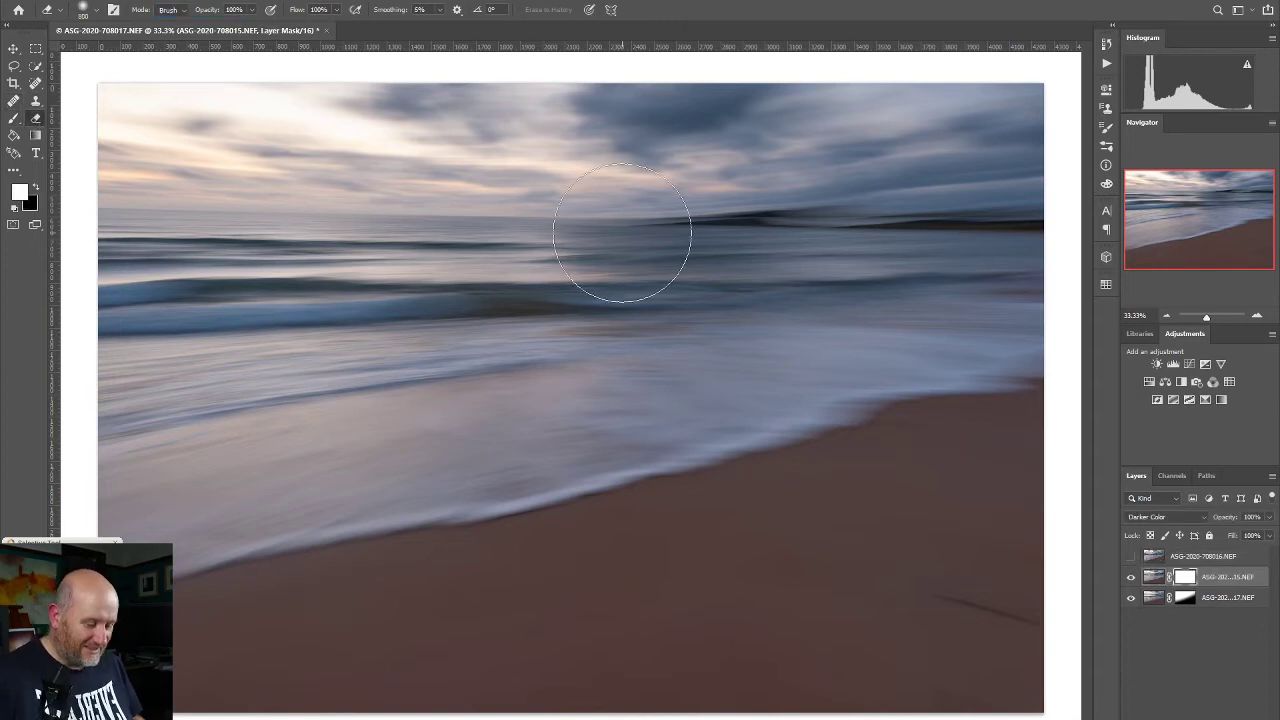
pyautogui.moveTo(790, 222); pyautogui.dragTo(1066, 214)
pyautogui.moveTo(743, 220); pyautogui.dragTo(284, 210)
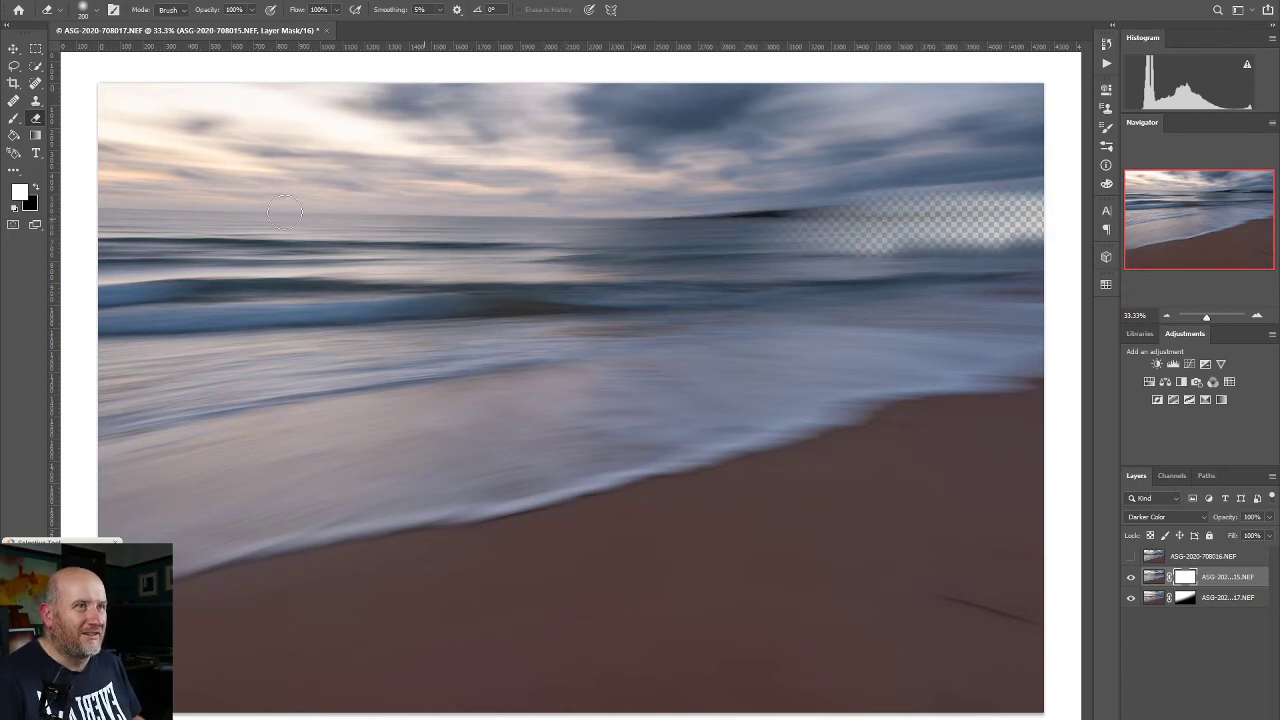
pyautogui.click(1130, 556)
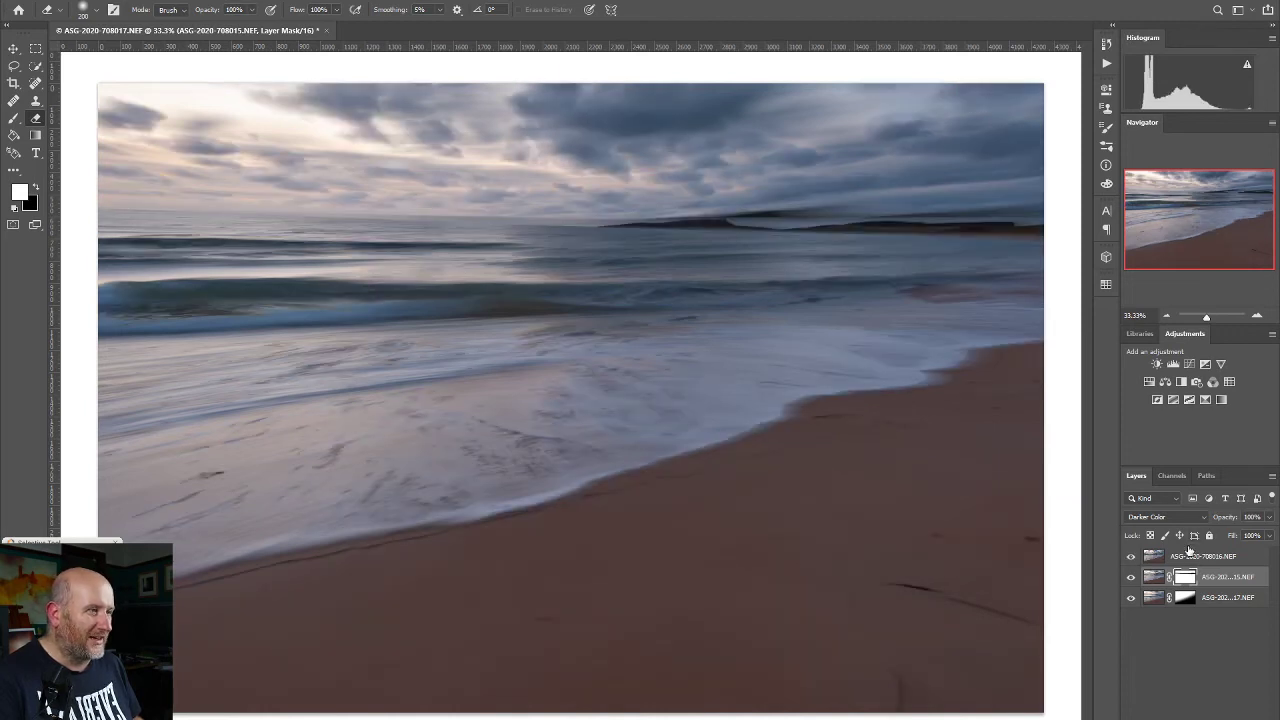
# Erase the blurred headland along the horizon on the mask of the bottom layer ASG-2020-708017.NEF, and compare with the top layer hidden.
pyautogui.click(1192, 598)
pyautogui.moveTo(826, 207)
pyautogui.mouseDown()
pyautogui.moveTo(744, 227)
pyautogui.moveTo(980, 209)
pyautogui.moveTo(1030, 216)
pyautogui.moveTo(958, 218)
pyautogui.moveTo(1088, 218)
pyautogui.moveTo(346, 198)
pyautogui.mouseUp()
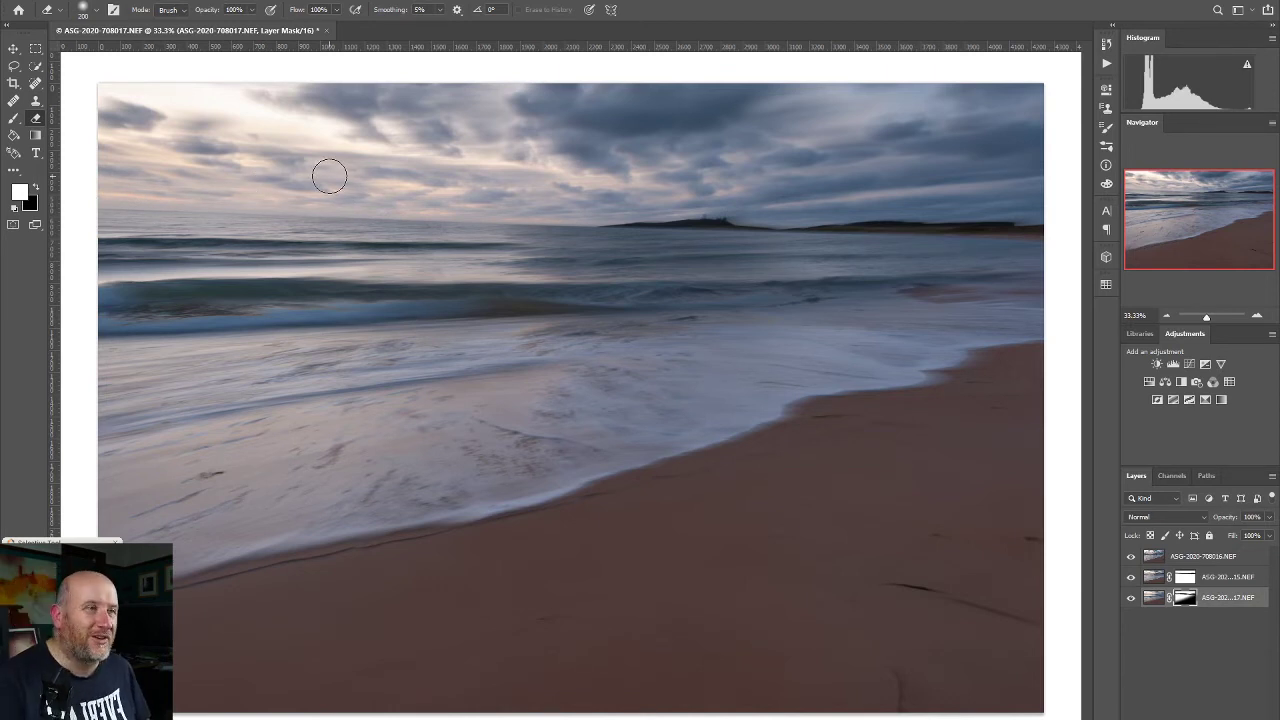
pyautogui.click(1131, 557)
pyautogui.click(1131, 557)
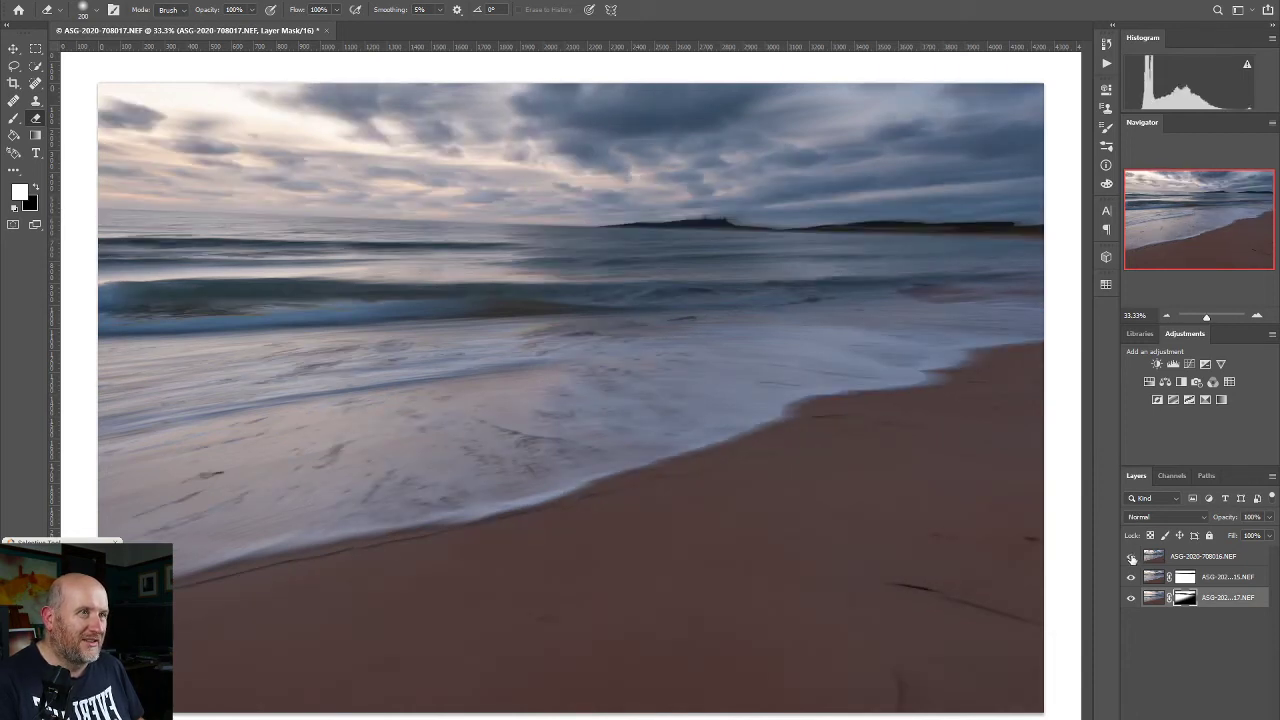
# Add a layer mask to the top layer ASG-2020-708016.NEF and keep the Eraser as the active tool.
pyautogui.click(1193, 563)
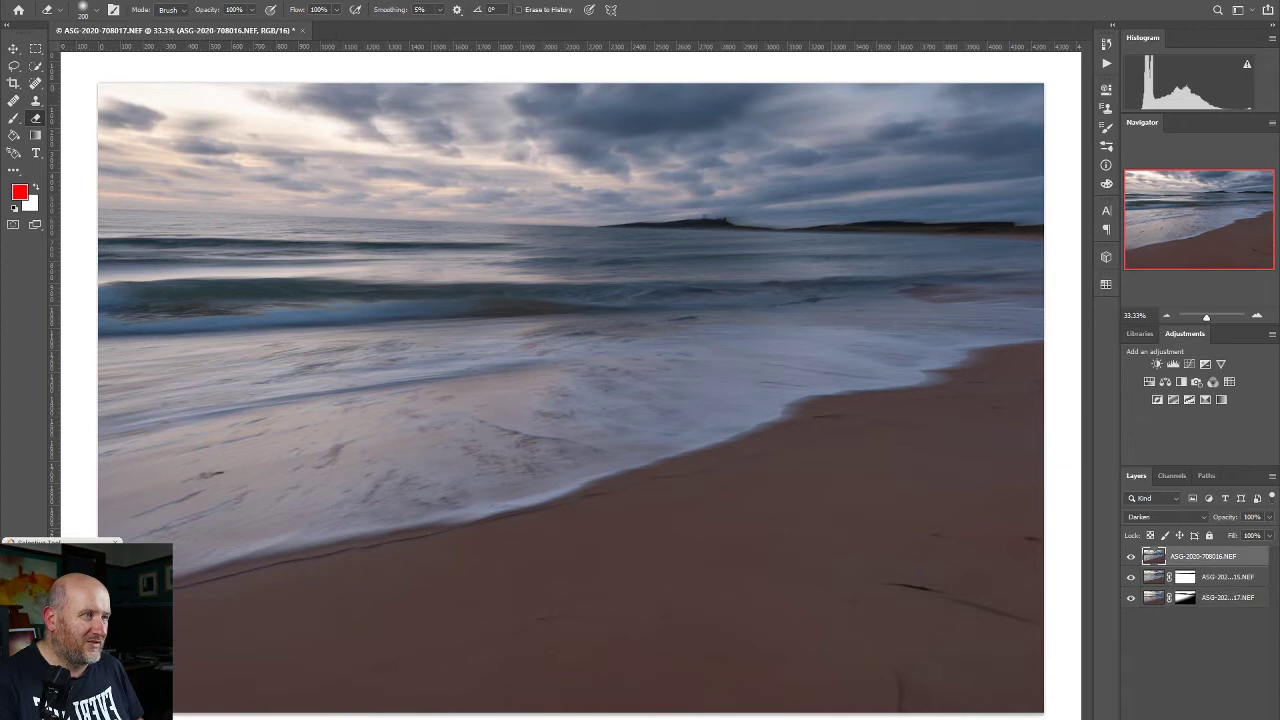
pyautogui.click(1182, 717)
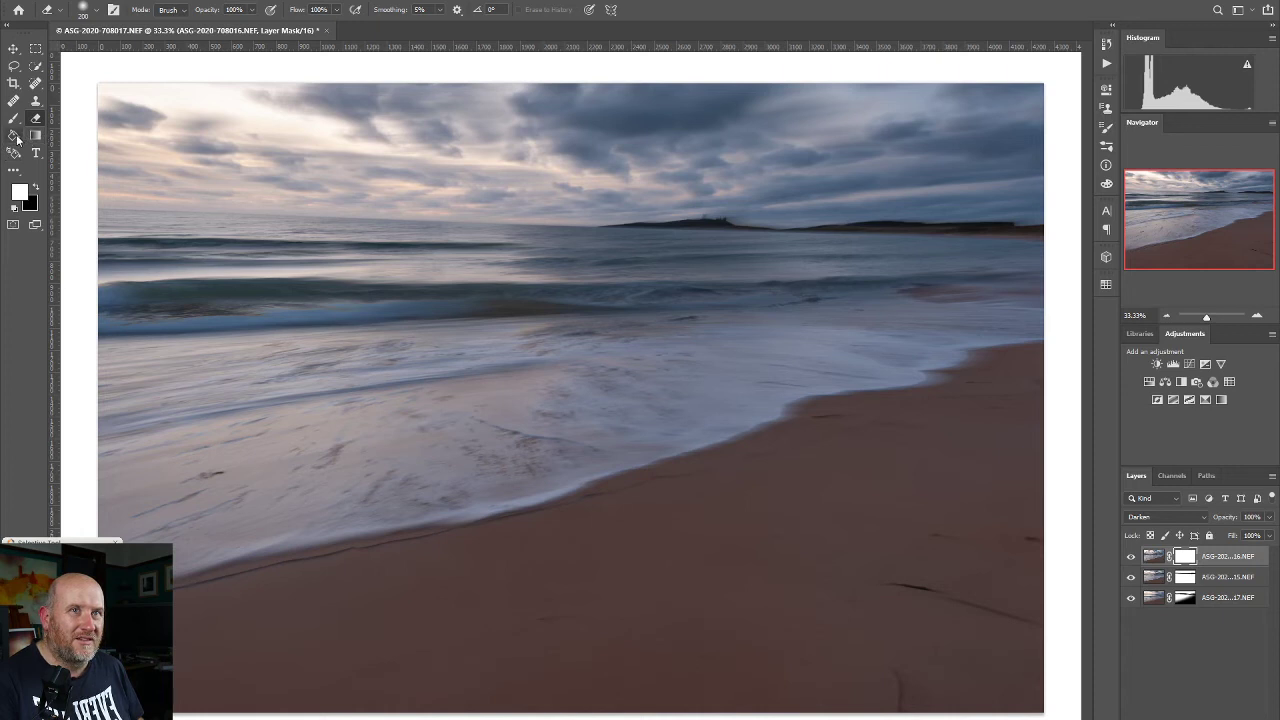
pyautogui.click(14, 136)
pyautogui.click(36, 119)
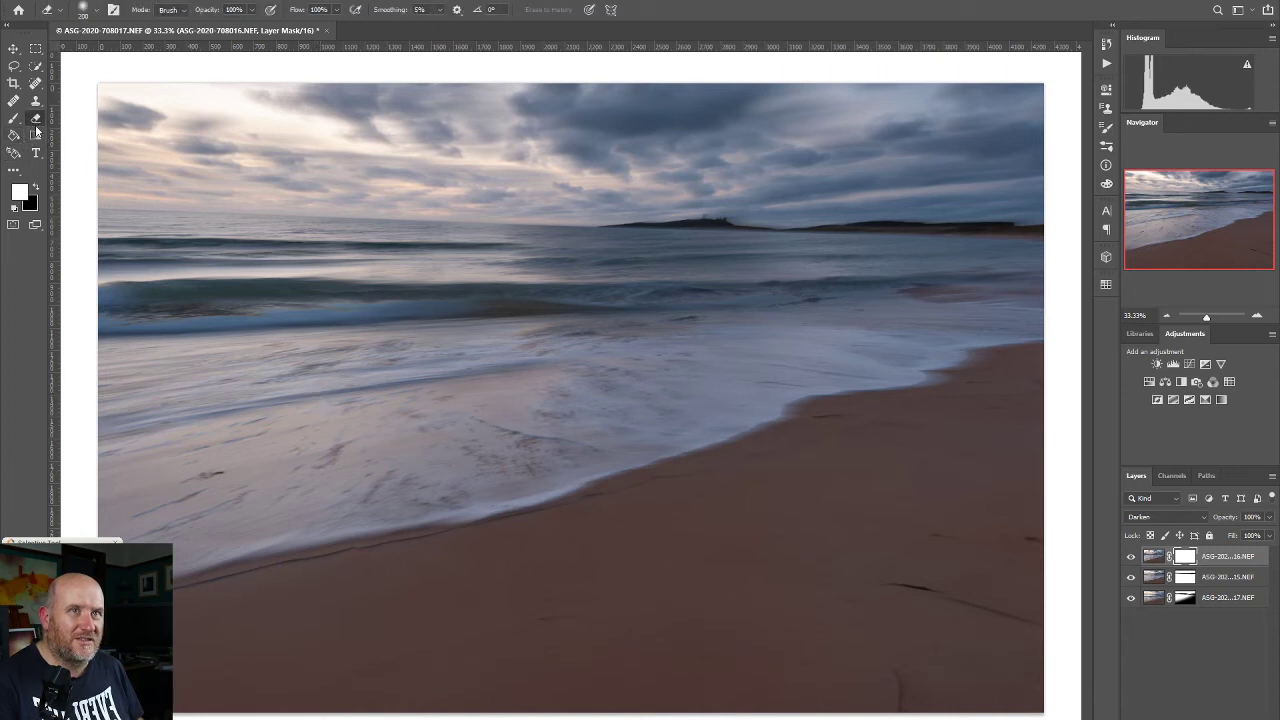
# Erase the sea and beach on the top layer's mask, enlarging the Eraser to 800 px for the broad areas.
pyautogui.moveTo(237, 357); pyautogui.dragTo(458, 435)
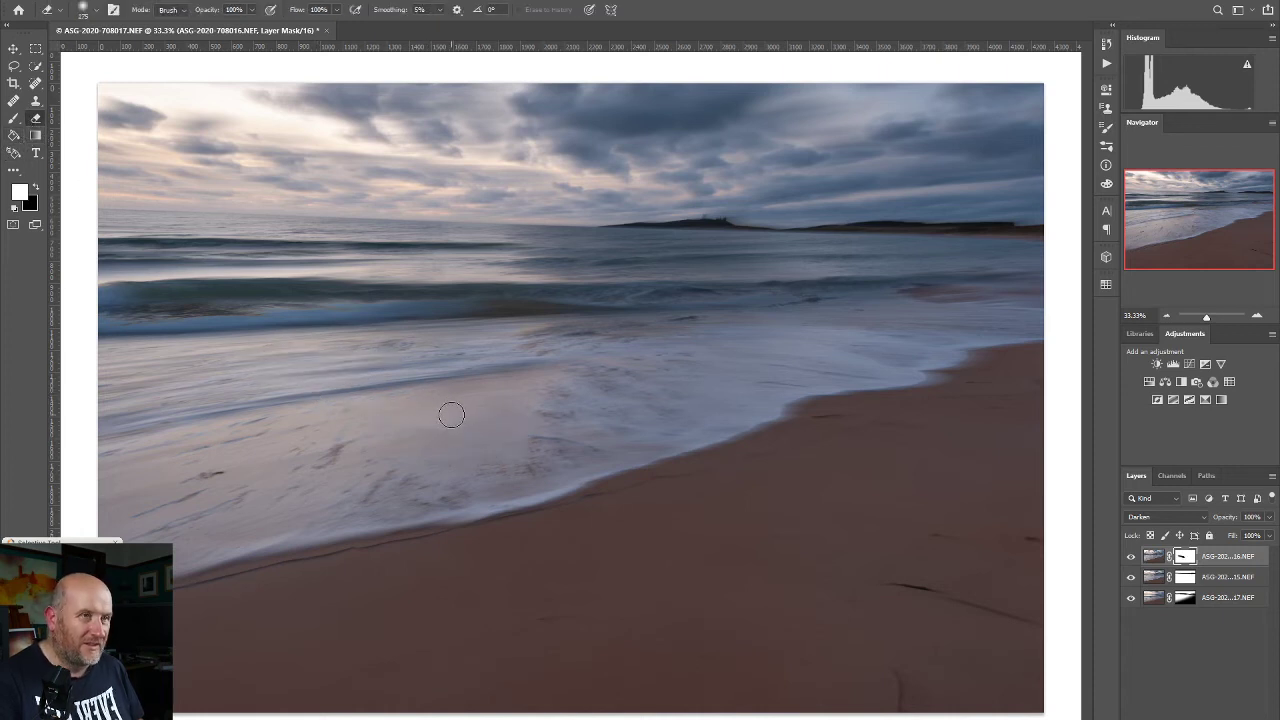
pyautogui.press(']')
pyautogui.press(']')
pyautogui.press(']')
pyautogui.press(']')
pyautogui.press(']')
pyautogui.press(']')
pyautogui.moveTo(362, 445)
pyautogui.mouseDown()
pyautogui.moveTo(269, 489)
pyautogui.moveTo(265, 513)
pyautogui.moveTo(112, 536)
pyautogui.moveTo(93, 605)
pyautogui.moveTo(532, 443)
pyautogui.moveTo(608, 462)
pyautogui.moveTo(593, 464)
pyautogui.moveTo(717, 474)
pyautogui.moveTo(648, 418)
pyautogui.moveTo(918, 355)
pyautogui.moveTo(954, 389)
pyautogui.moveTo(912, 432)
pyautogui.moveTo(1035, 407)
pyautogui.moveTo(934, 552)
pyautogui.moveTo(943, 586)
pyautogui.mouseUp()
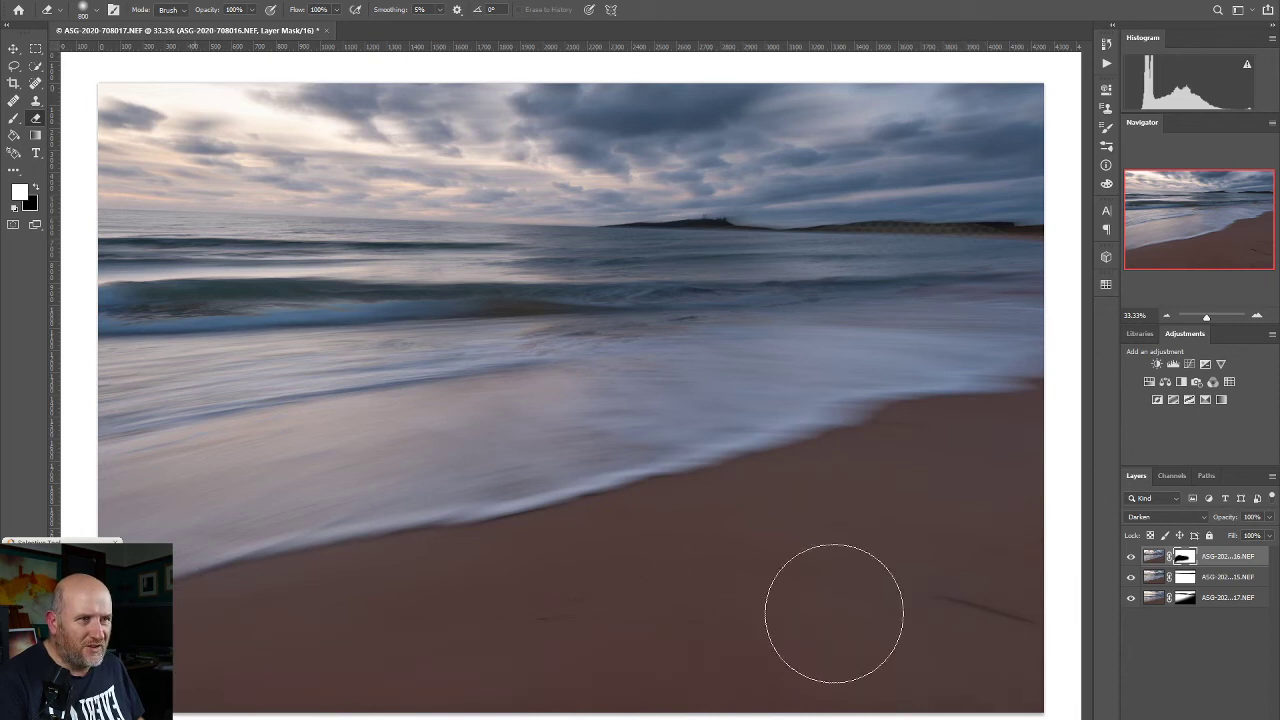
pyautogui.moveTo(160, 320)
pyautogui.mouseDown()
pyautogui.moveTo(471, 414)
pyautogui.moveTo(129, 314)
pyautogui.moveTo(697, 357)
pyautogui.moveTo(506, 334)
pyautogui.moveTo(1014, 334)
pyautogui.moveTo(535, 337)
pyautogui.mouseUp()
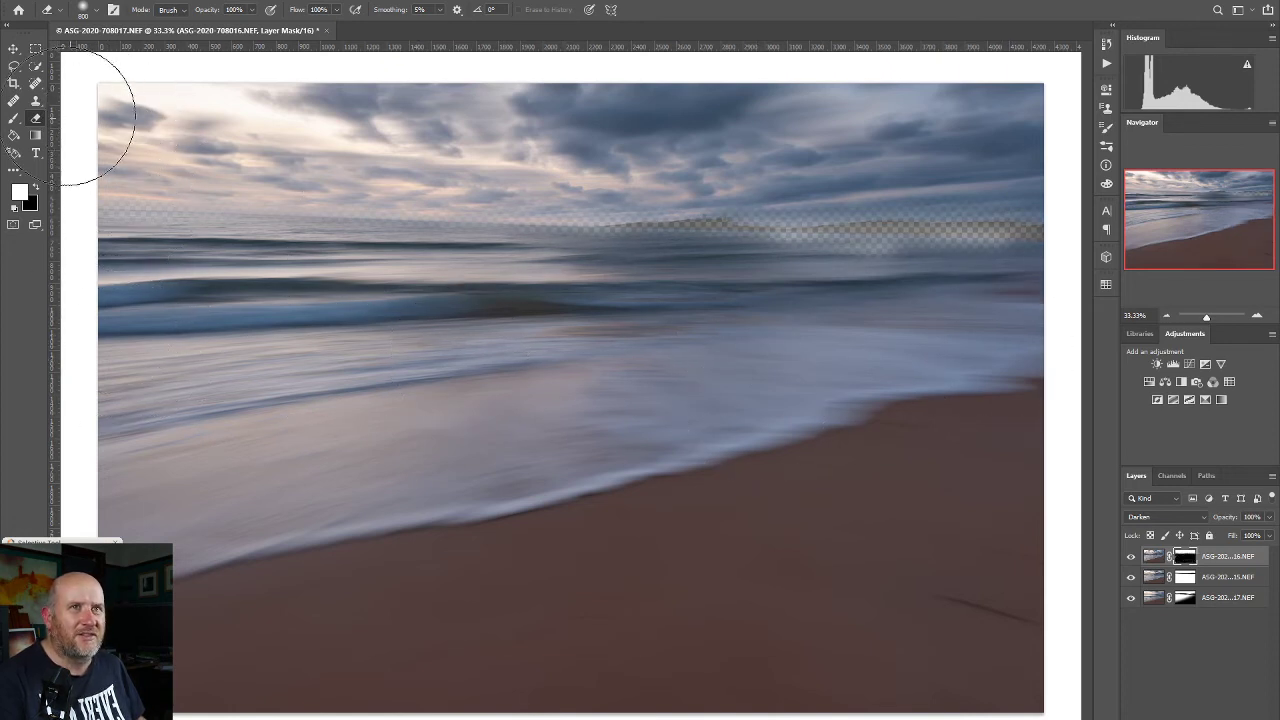
# Paint the horizon and castle back in on the top layer's mask with a 300 px white Brush.
pyautogui.click(14, 117)
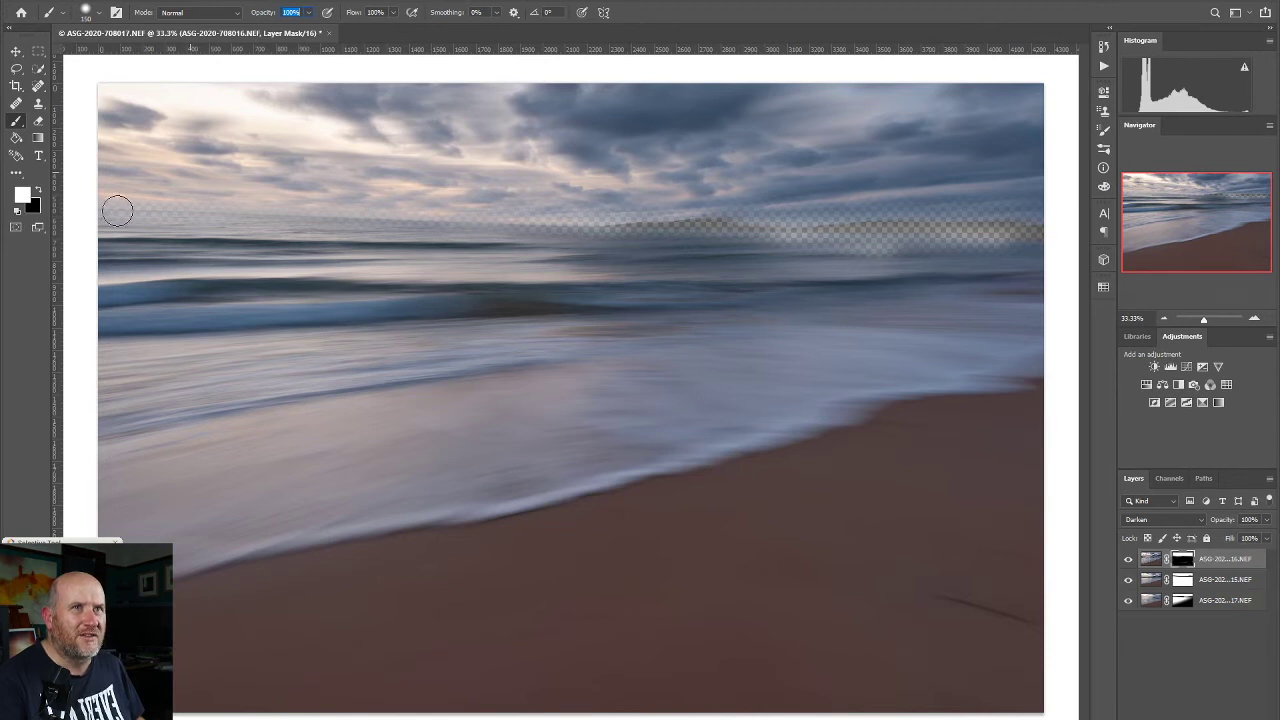
pyautogui.moveTo(229, 222)
pyautogui.mouseDown()
pyautogui.moveTo(94, 209)
pyautogui.moveTo(1078, 219)
pyautogui.moveTo(718, 223)
pyautogui.moveTo(986, 237)
pyautogui.moveTo(821, 237)
pyautogui.moveTo(614, 186)
pyautogui.mouseUp()
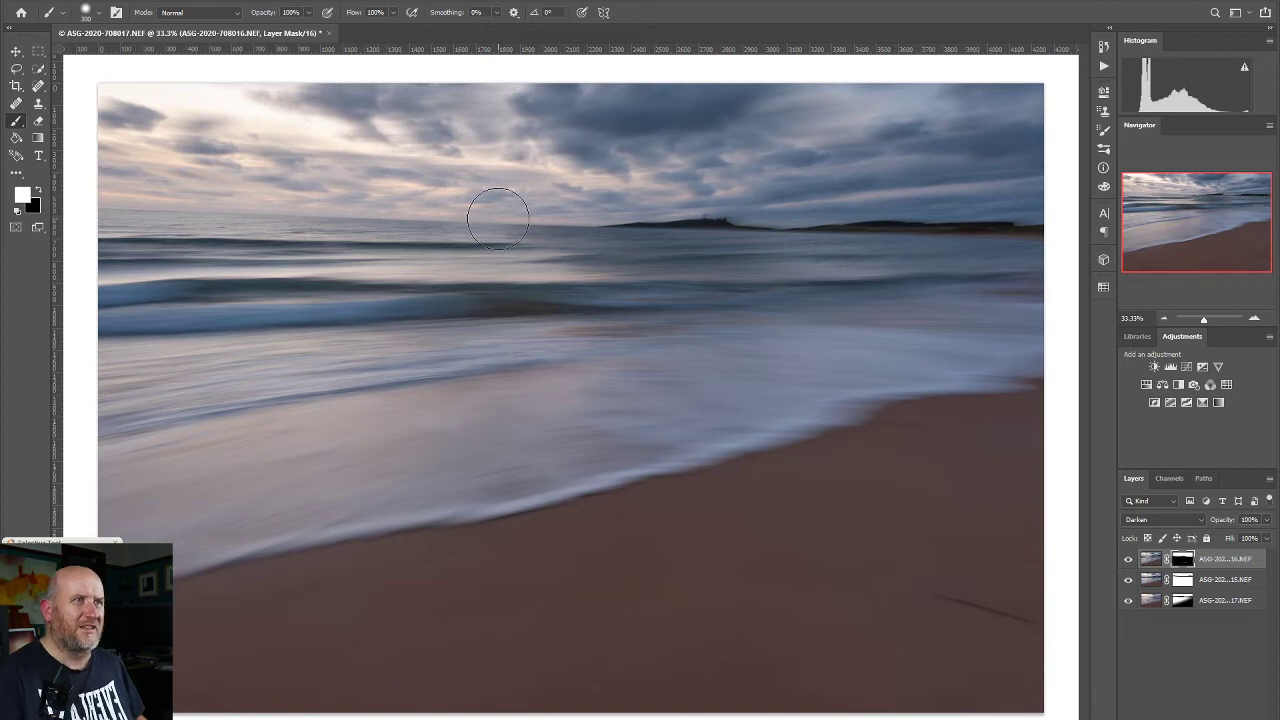
# Examine the headland at 100% with the mask of ASG-2020-708015.NEF selected and a 200 px Brush, comparing with the top layer hidden.
pyautogui.click(1254, 318)
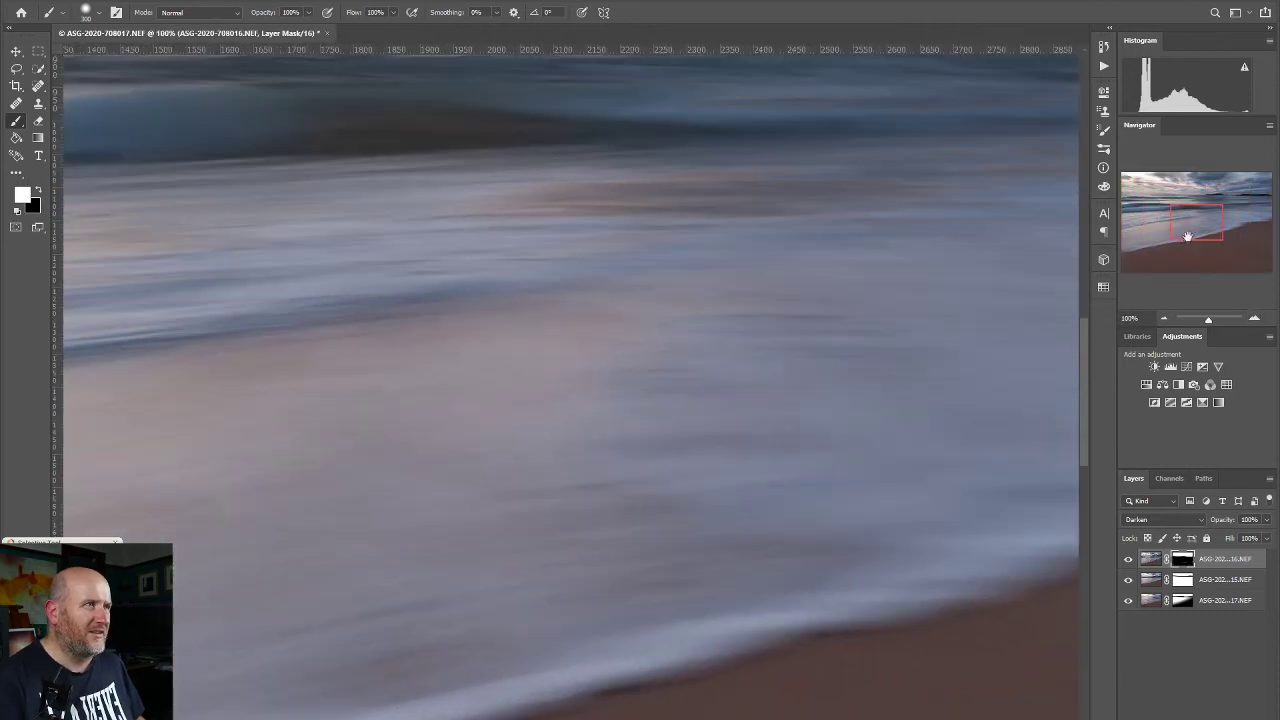
pyautogui.moveTo(1200, 232); pyautogui.dragTo(1249, 215)
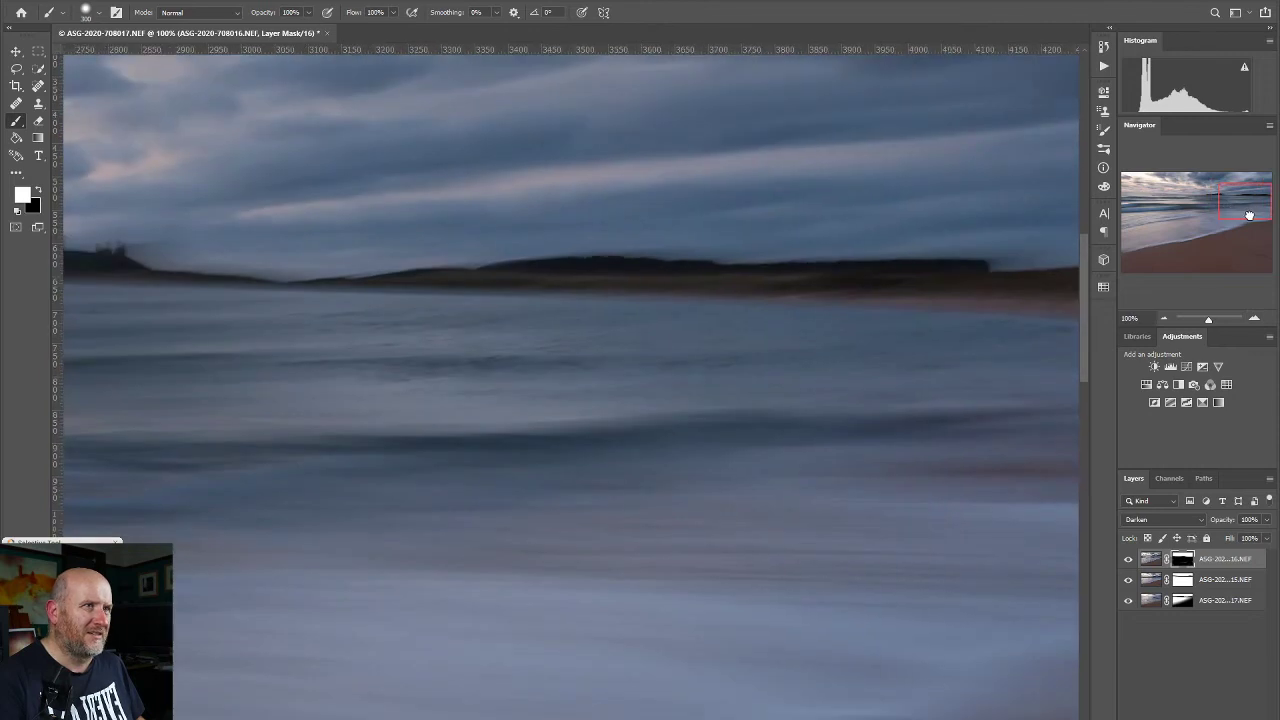
pyautogui.hotkey('alt', '[')
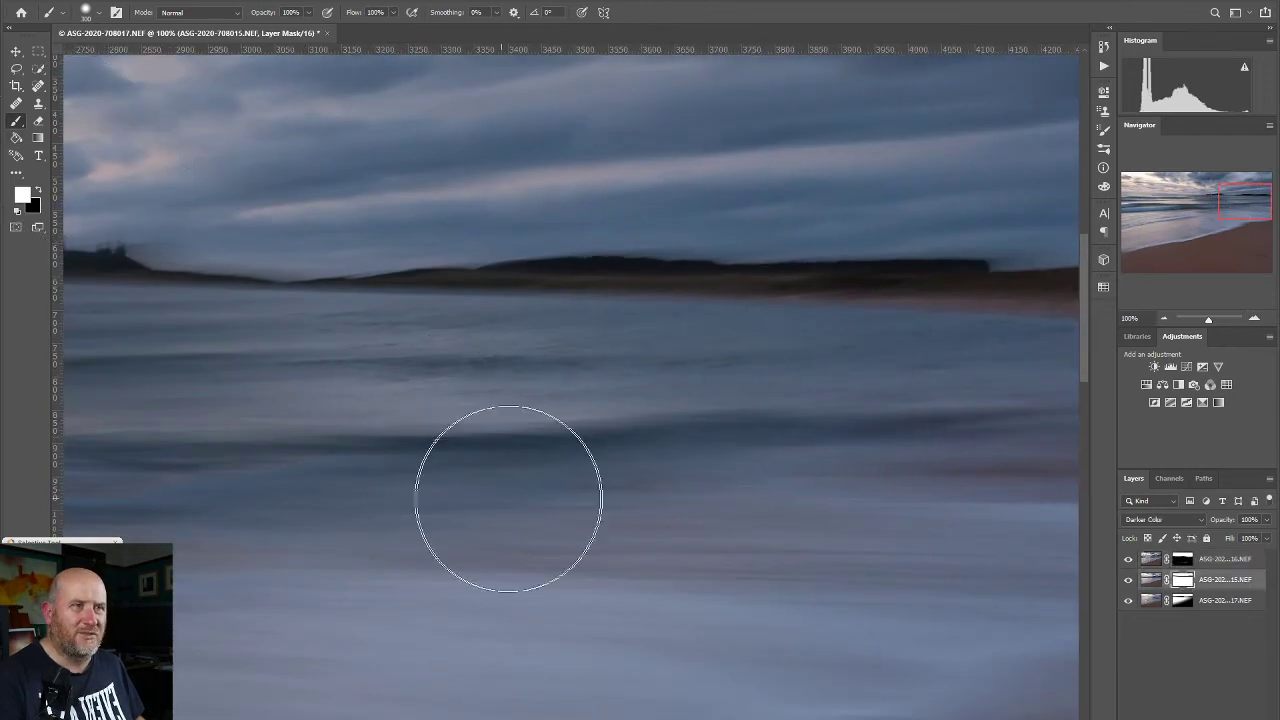
pyautogui.click(1194, 580)
pyautogui.click(1187, 582)
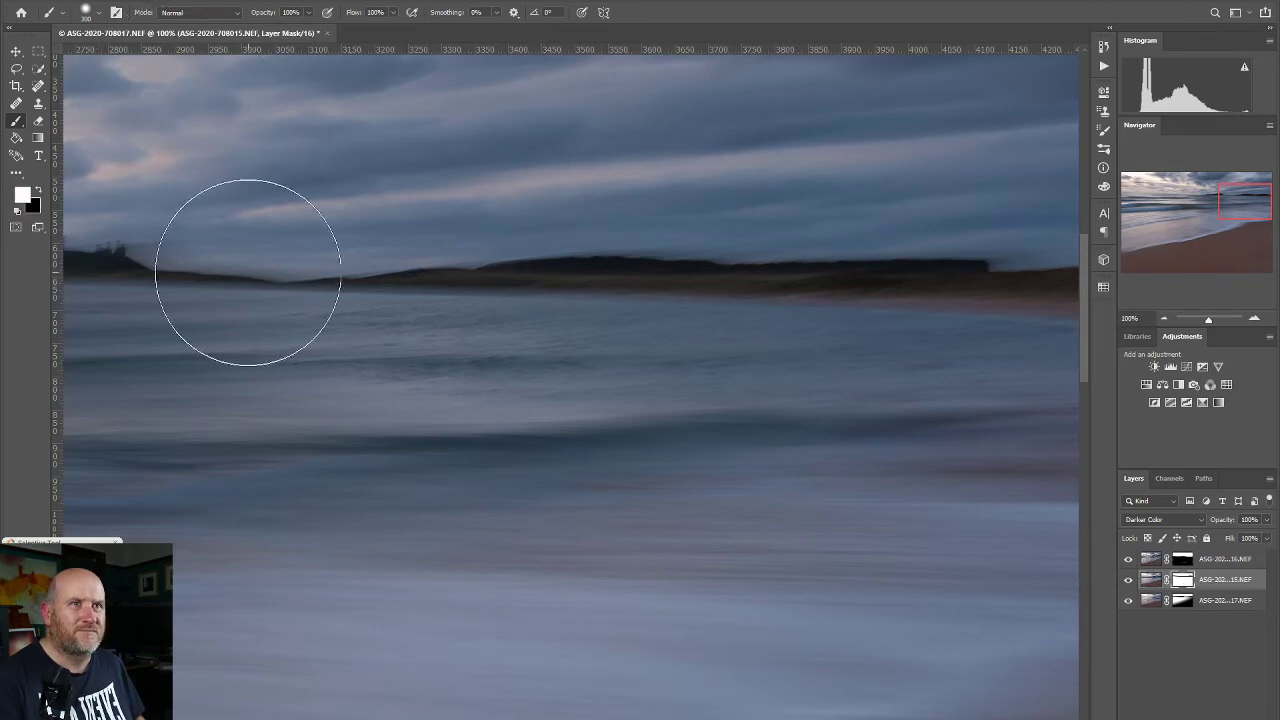
pyautogui.press('[')
pyautogui.press('[')
pyautogui.press('[')
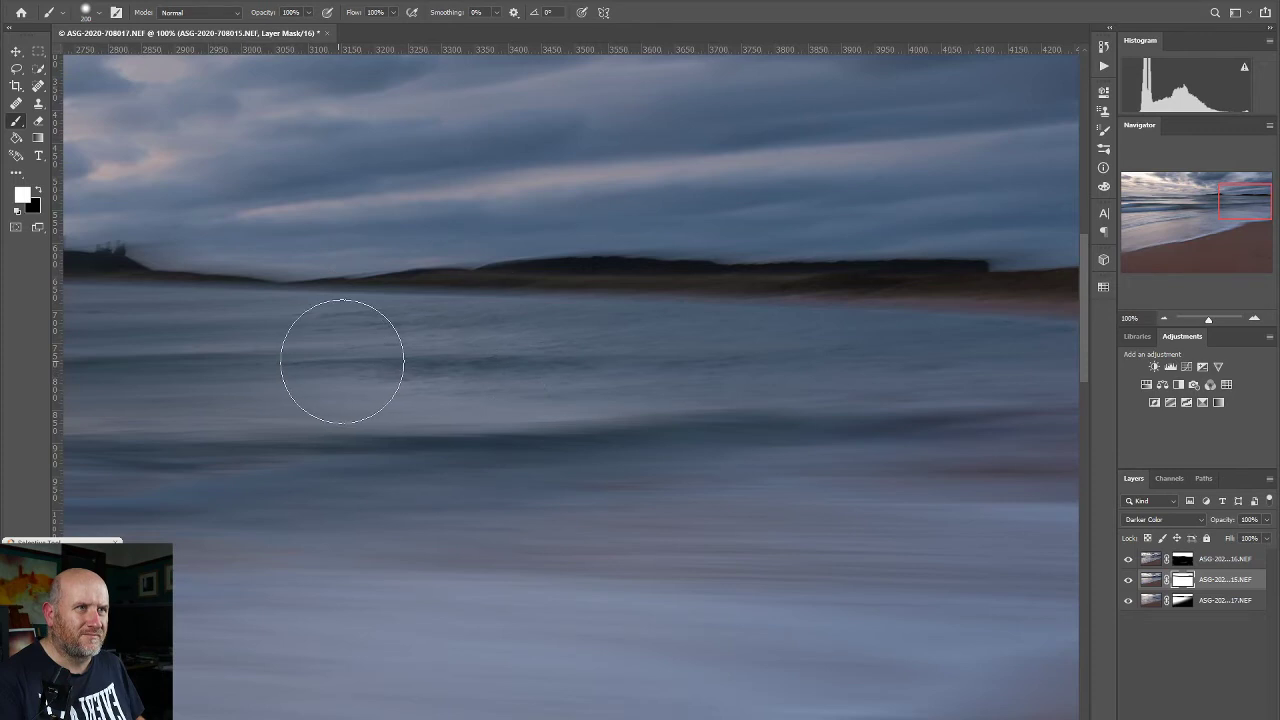
pyautogui.click(1126, 561)
pyautogui.click(1127, 562)
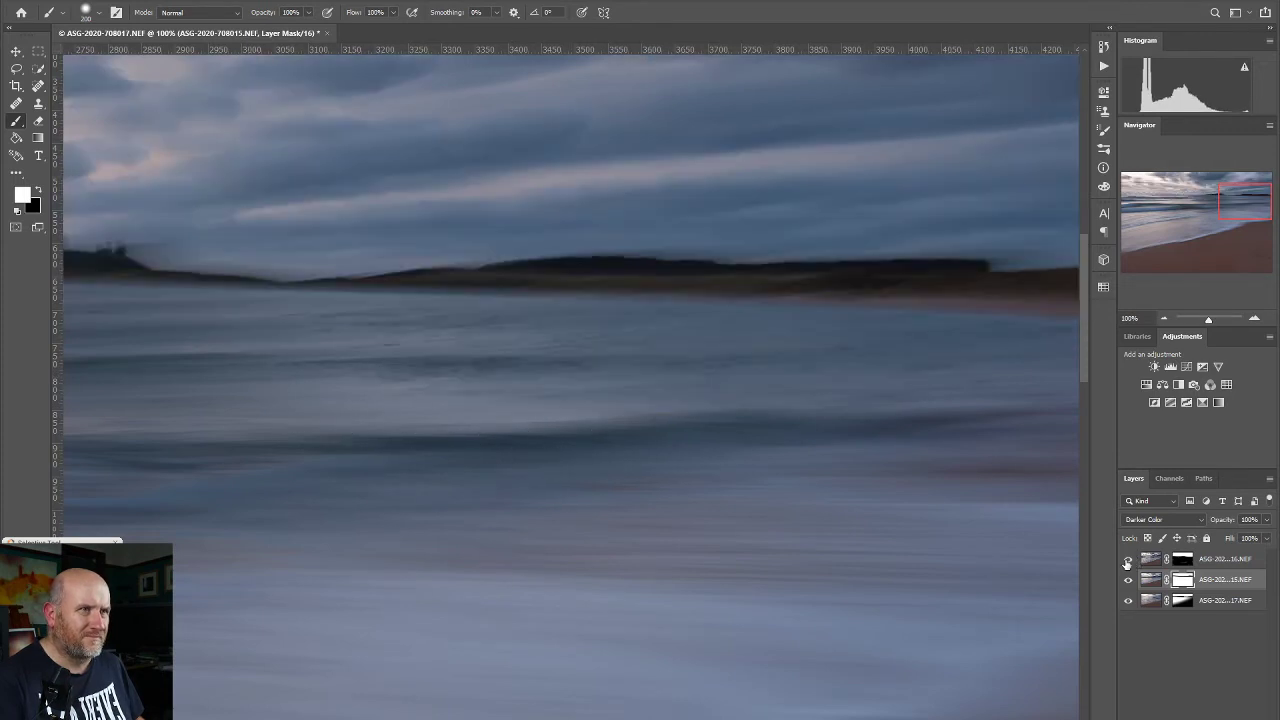
# Erase the sharp wave detail below the headland on the top layer's mask with the Eraser reduced to 175 px.
pyautogui.click(1181, 560)
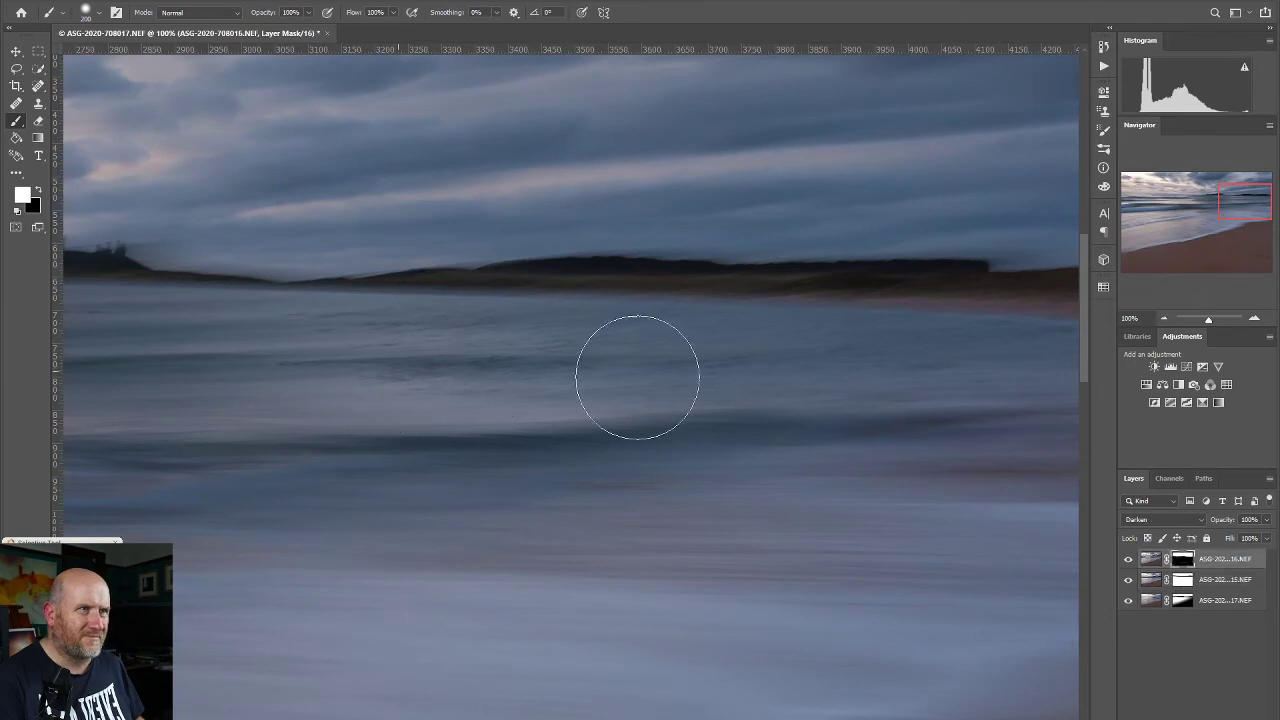
pyautogui.click(38, 121)
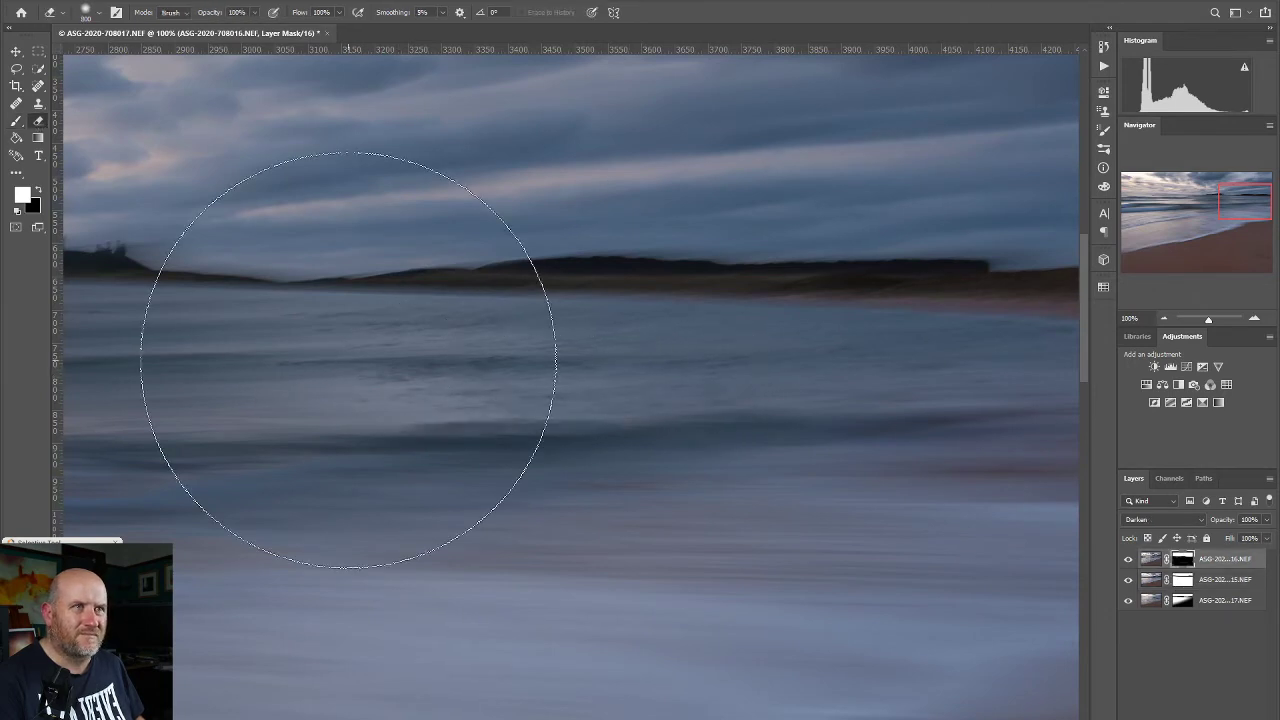
pyautogui.press('[')
pyautogui.press('[')
pyautogui.press('[')
pyautogui.press('[')
pyautogui.press('[')
pyautogui.press('[')
pyautogui.press('[')
pyautogui.press('[')
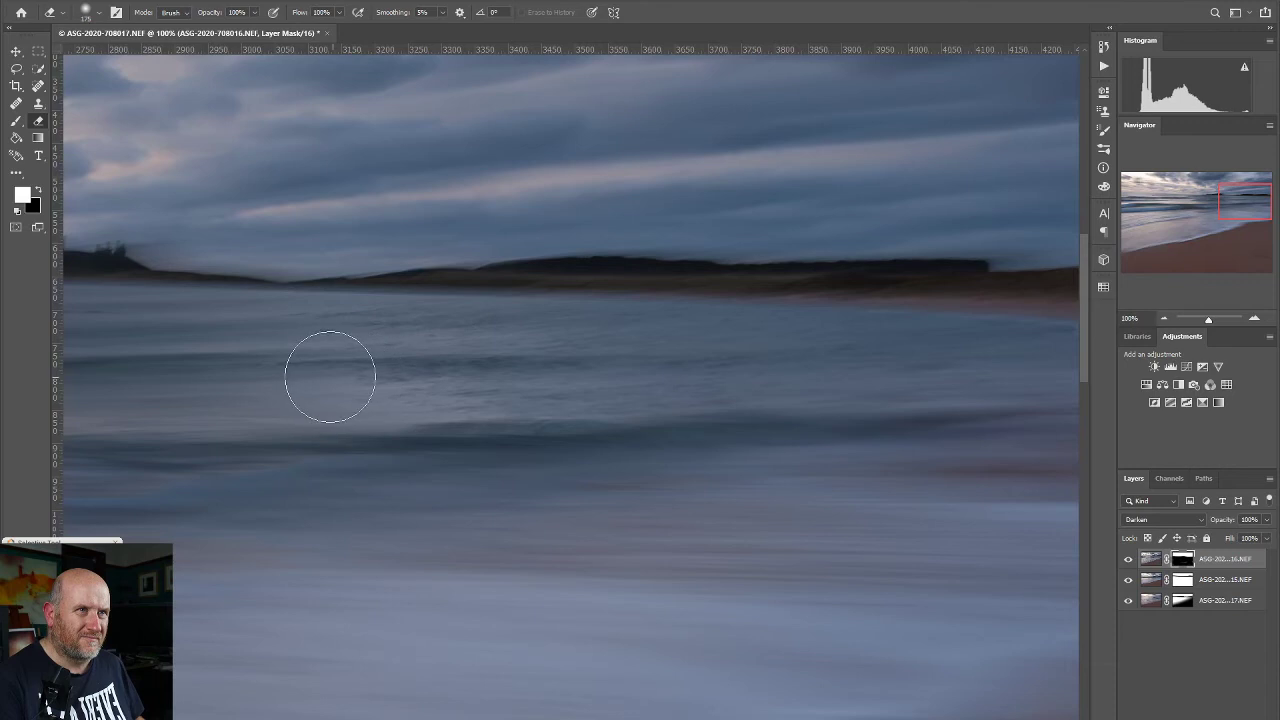
pyautogui.moveTo(329, 374); pyautogui.dragTo(737, 403)
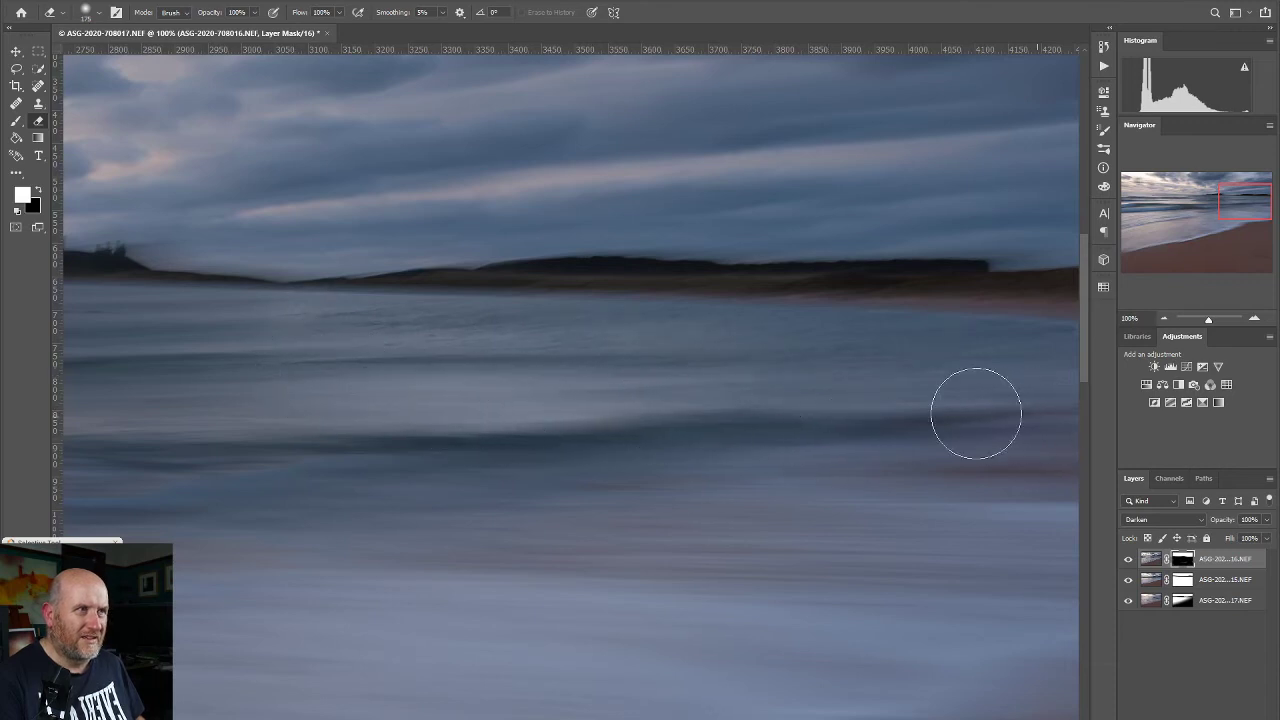
# Undo the eraser stroke on the mask of ASG-2020-708015.NEF and fill the transparent sea patches below the headland with the white Brush.
pyautogui.moveTo(1244, 206); pyautogui.dragTo(1244, 205)
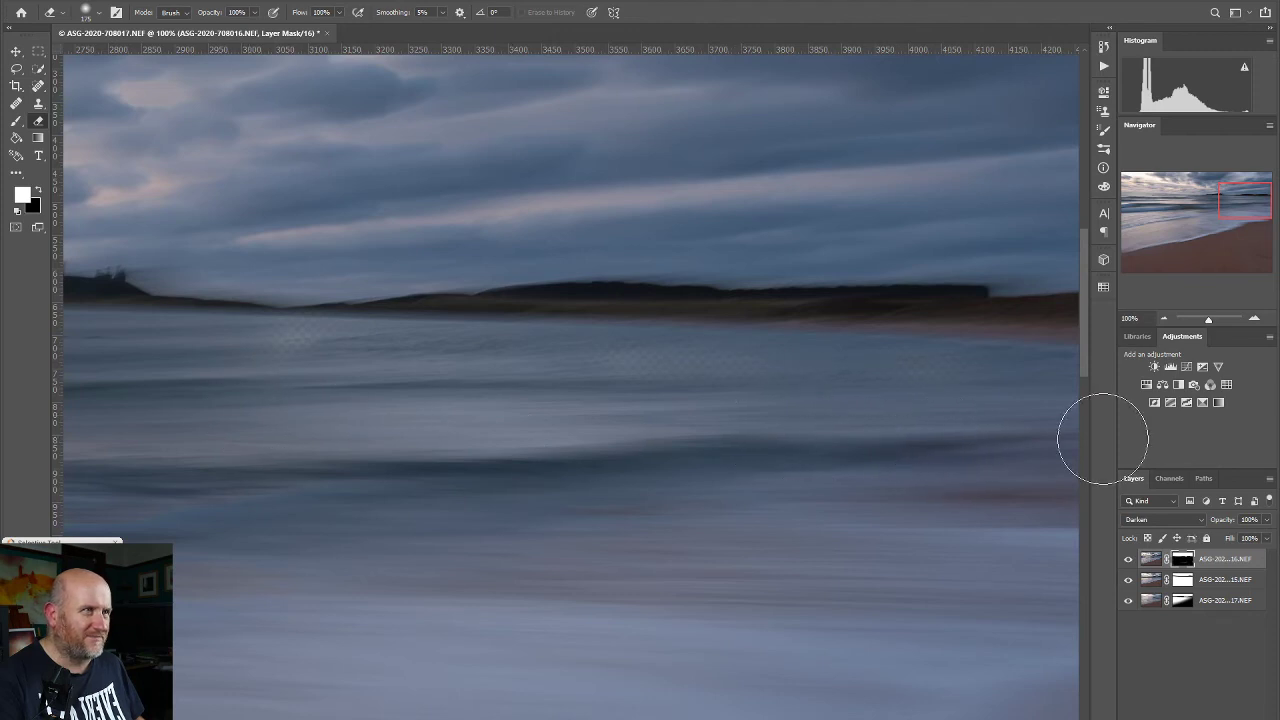
pyautogui.click(1186, 580)
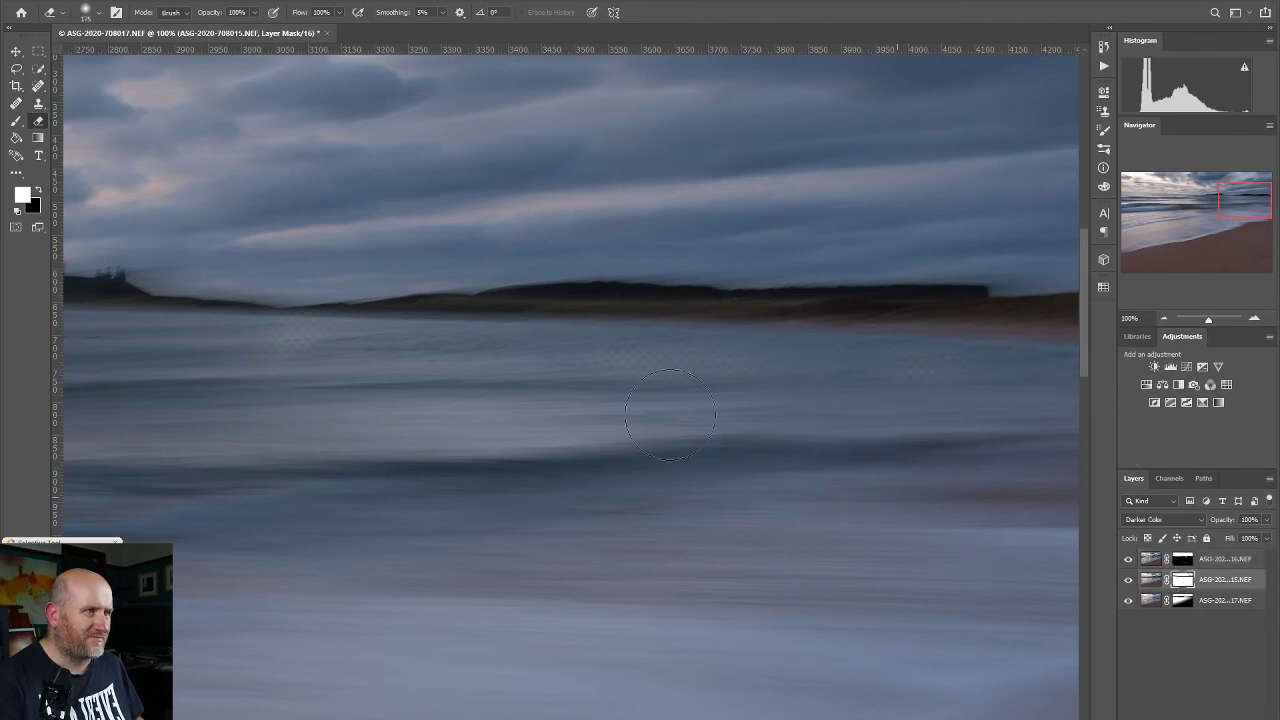
pyautogui.moveTo(440, 410)
pyautogui.mouseDown()
pyautogui.moveTo(763, 391)
pyautogui.moveTo(749, 409)
pyautogui.mouseUp()
pyautogui.hotkey('ctrl', 'z')
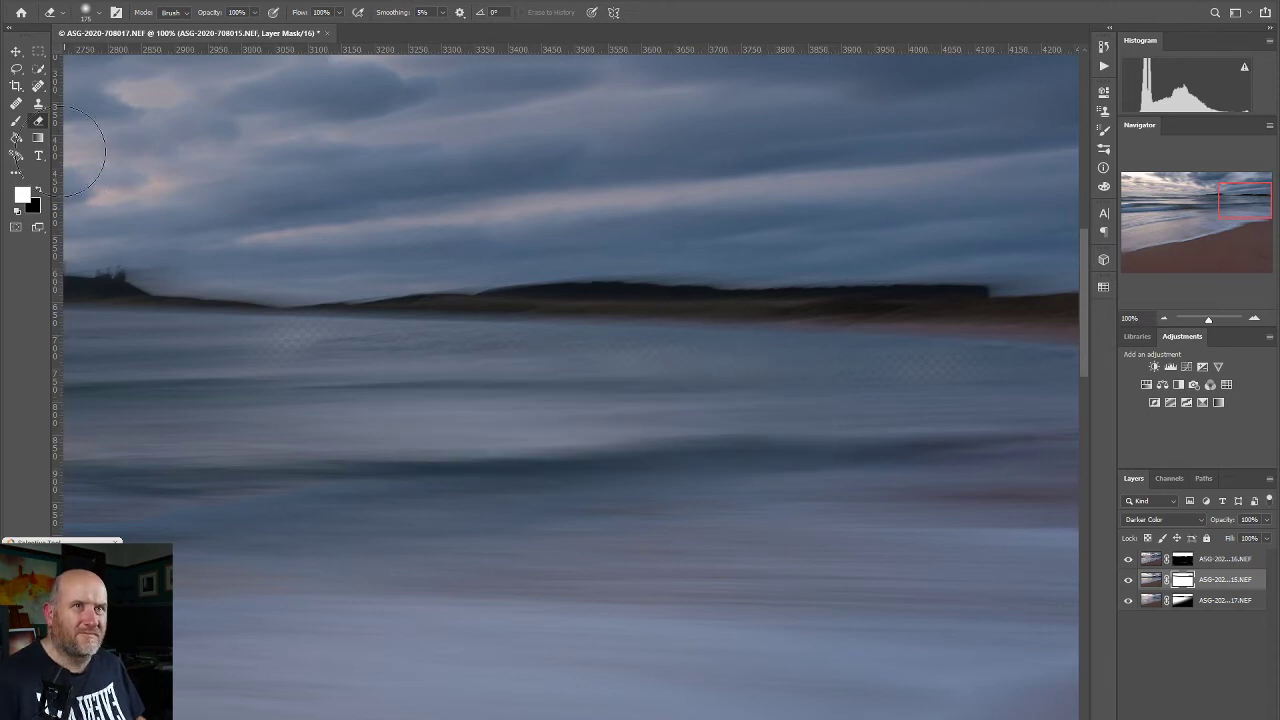
pyautogui.click(17, 121)
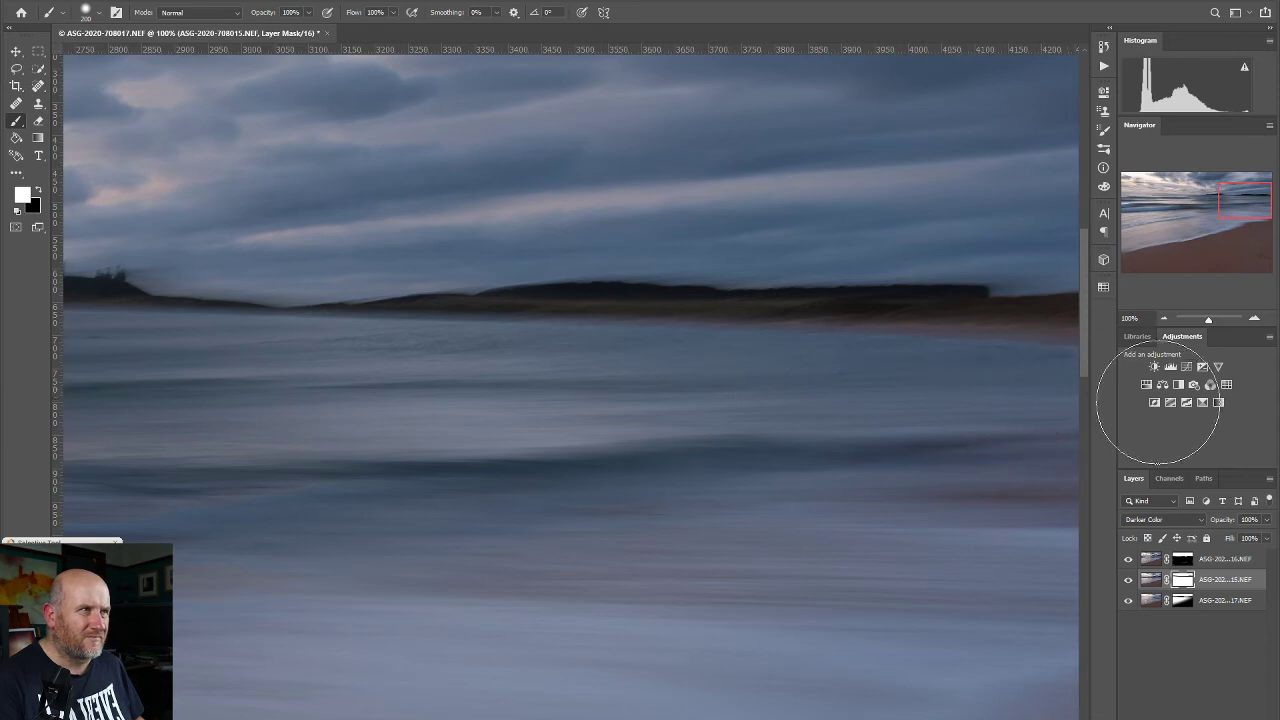
# Paint the sea below the castle headland back in on the top layer's mask with the 200 px Brush.
pyautogui.moveTo(1250, 205); pyautogui.dragTo(1235, 206)
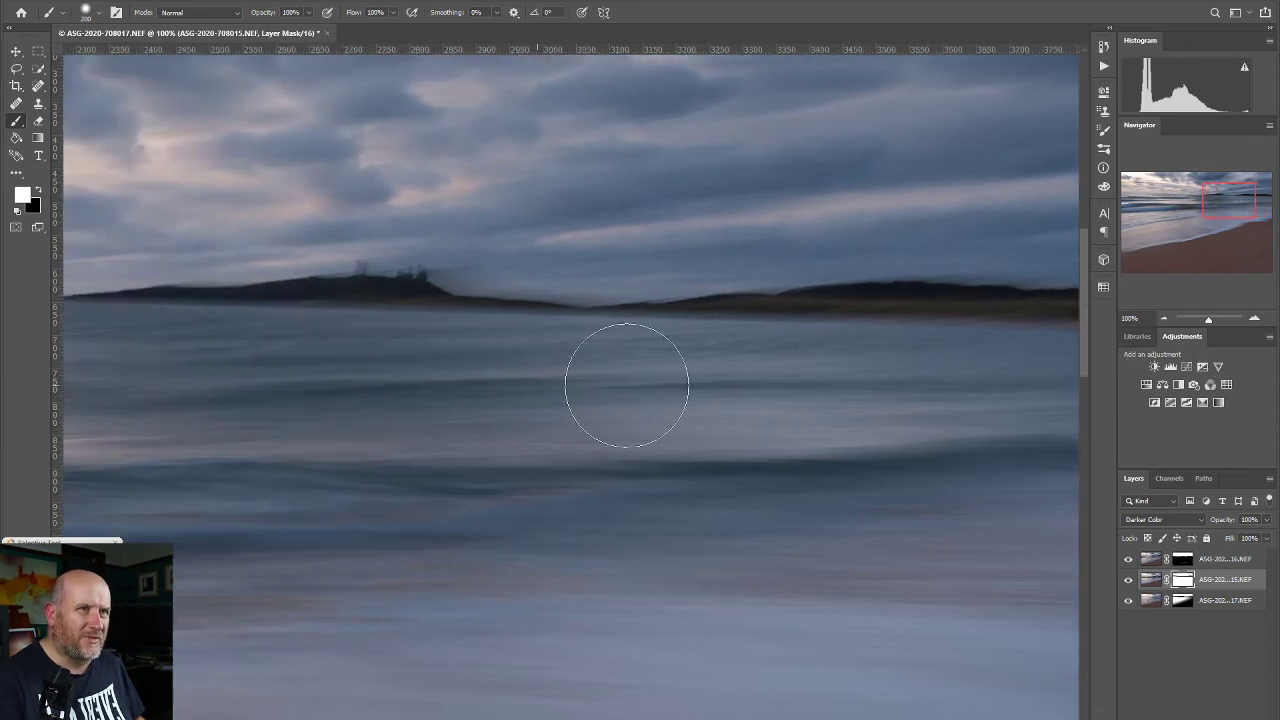
pyautogui.click(1195, 213)
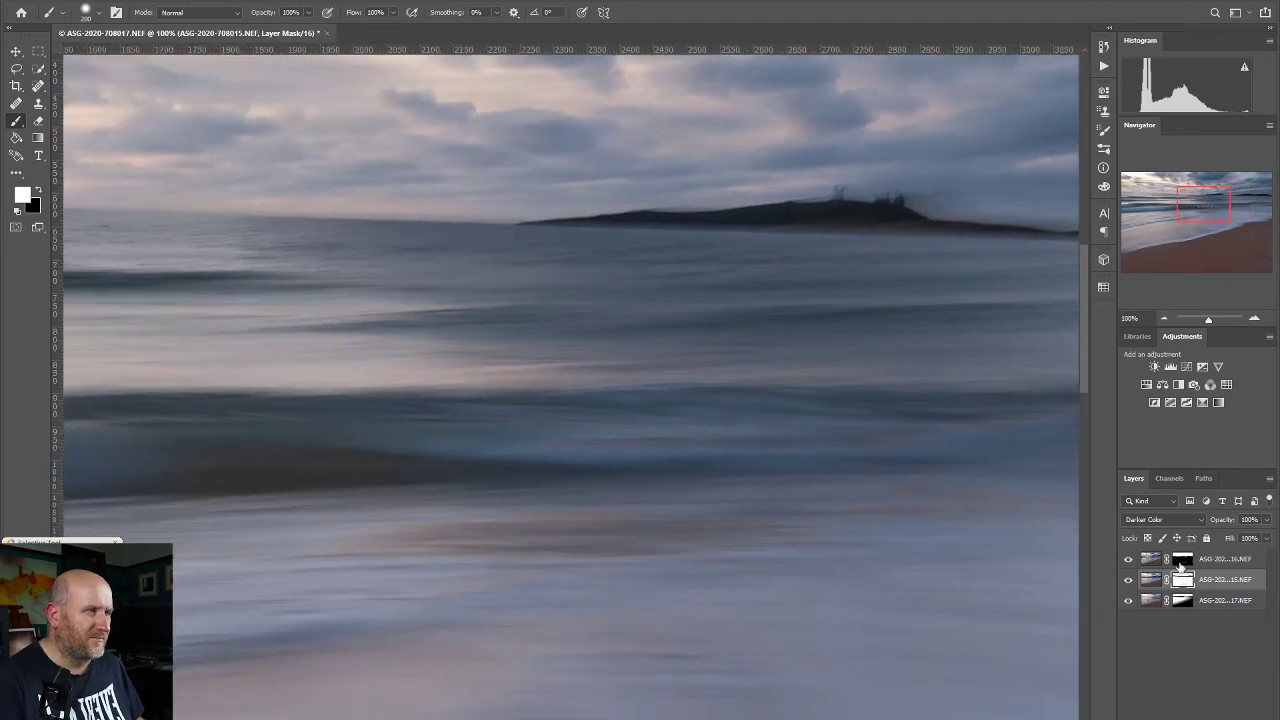
pyautogui.click(1181, 562)
pyautogui.moveTo(766, 317)
pyautogui.mouseDown()
pyautogui.moveTo(493, 300)
pyautogui.moveTo(753, 313)
pyautogui.mouseUp()
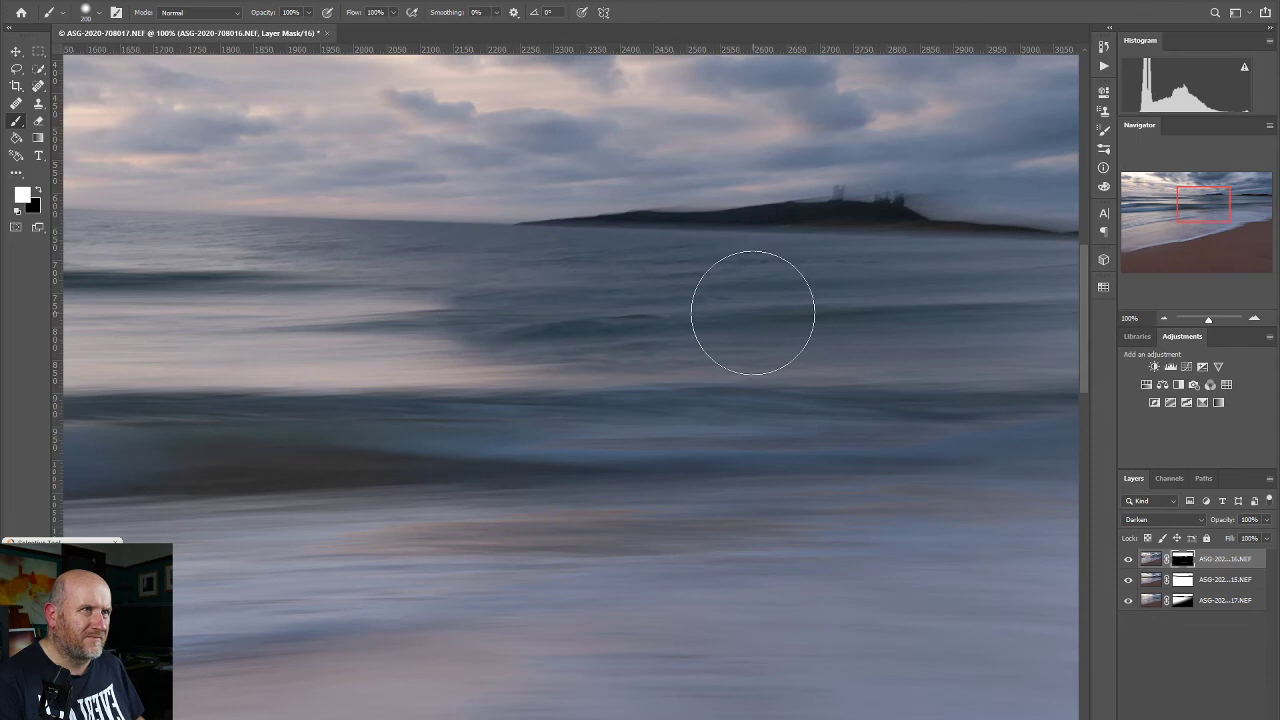
# Erase along the waves and waterline below the castle on the top layer's mask with the 175 px Eraser.
pyautogui.click(38, 123)
pyautogui.moveTo(400, 362); pyautogui.dragTo(667, 361)
pyautogui.moveTo(835, 245); pyautogui.dragTo(512, 242)
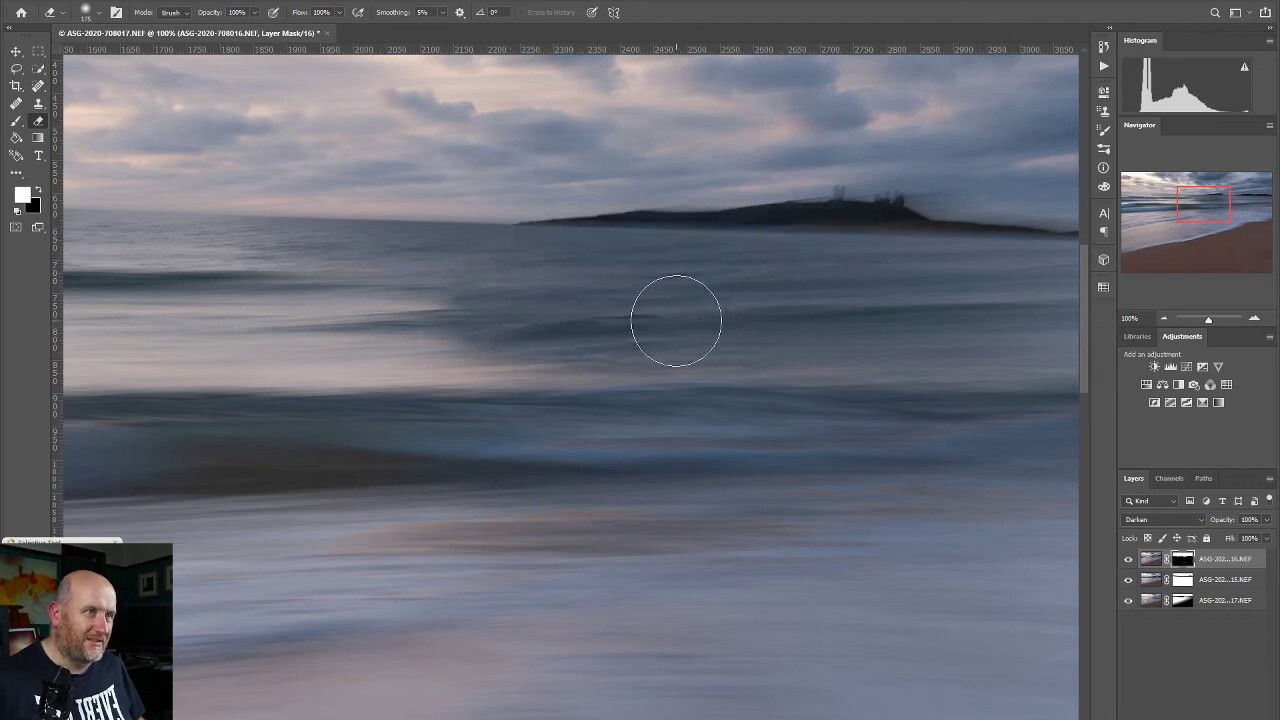
# Try to erase along the headland and the horizon on the ASG-2020-708016.NEF image with the 175 px Eraser.
pyautogui.hotkey('ctrl', '2')
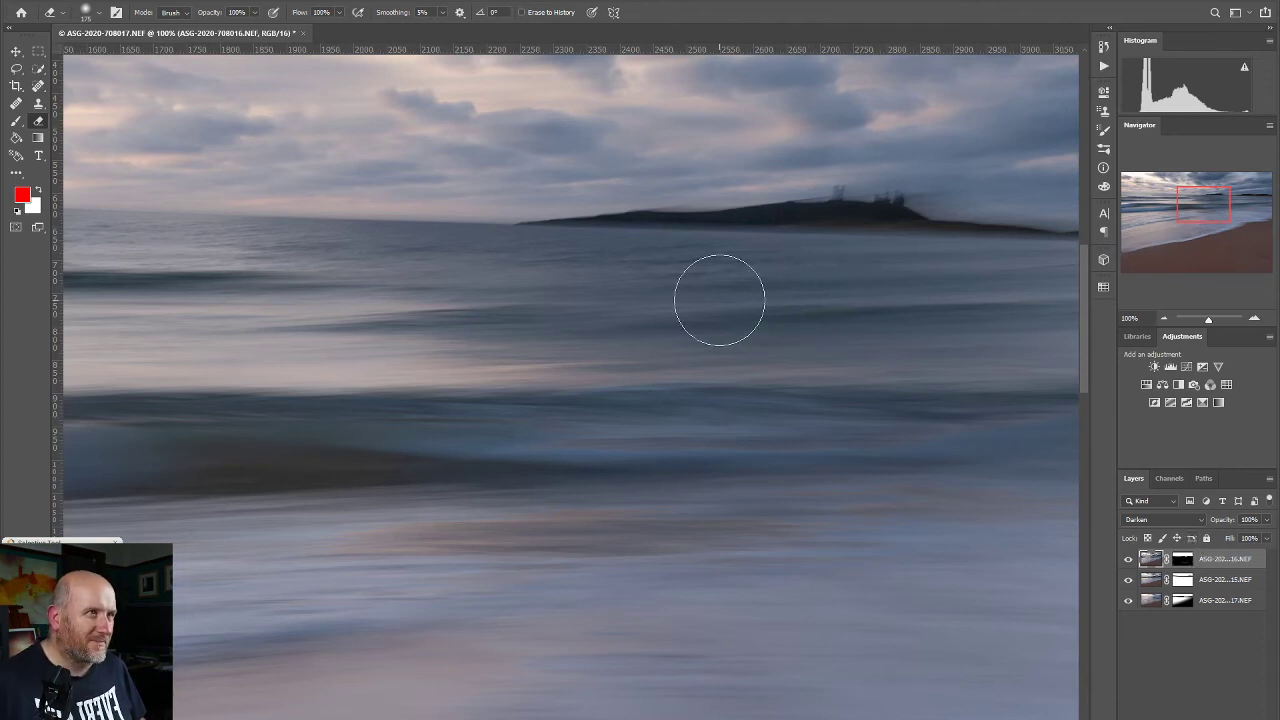
pyautogui.moveTo(656, 300)
pyautogui.mouseDown()
pyautogui.moveTo(561, 285)
pyautogui.moveTo(633, 285)
pyautogui.moveTo(490, 277)
pyautogui.moveTo(866, 285)
pyautogui.moveTo(827, 305)
pyautogui.moveTo(579, 304)
pyautogui.moveTo(479, 282)
pyautogui.moveTo(177, 271)
pyautogui.mouseUp()
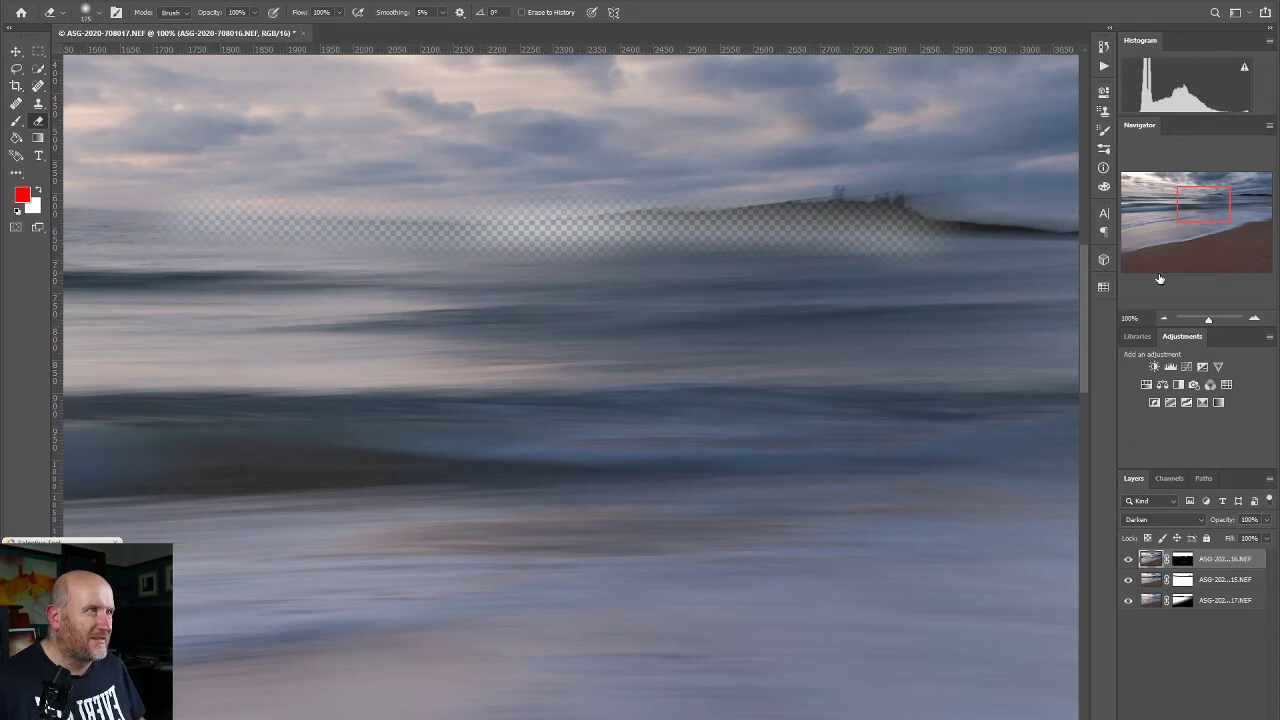
pyautogui.moveTo(1197, 218); pyautogui.dragTo(1170, 221)
pyautogui.moveTo(809, 271)
pyautogui.mouseDown()
pyautogui.moveTo(560, 240)
pyautogui.moveTo(292, 240)
pyautogui.moveTo(168, 208)
pyautogui.mouseUp()
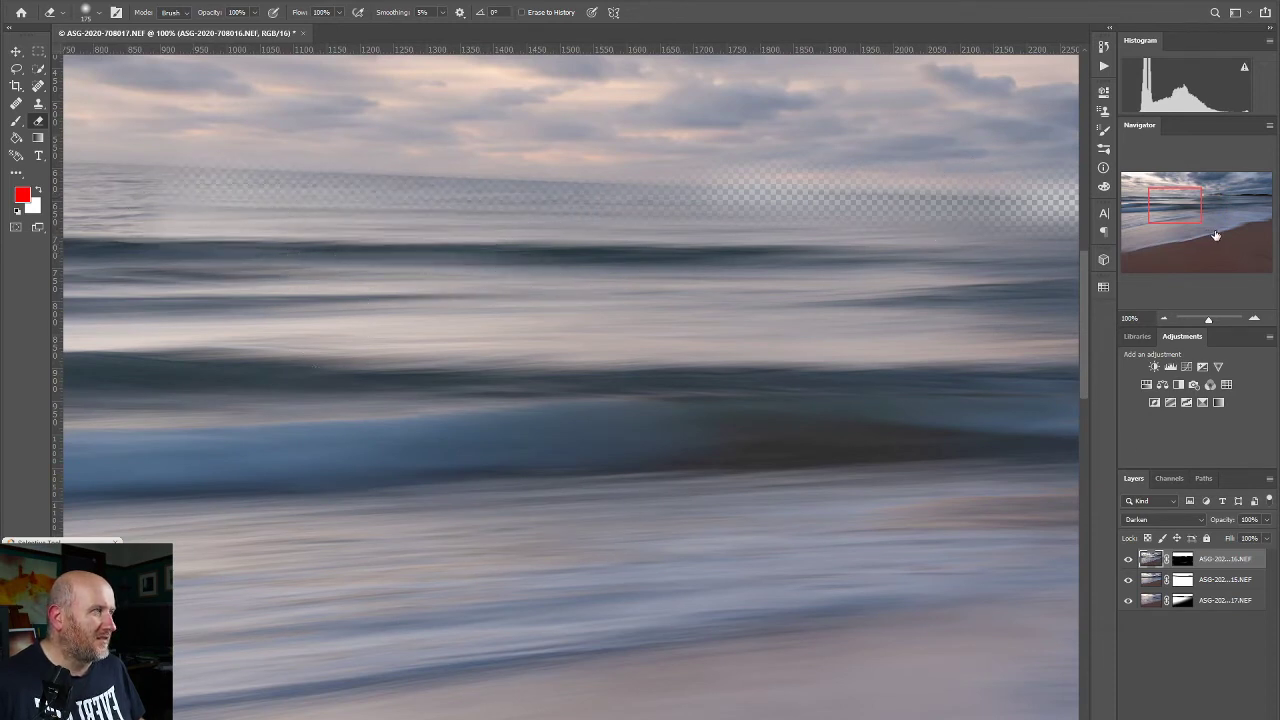
pyautogui.moveTo(1171, 204); pyautogui.dragTo(1134, 204)
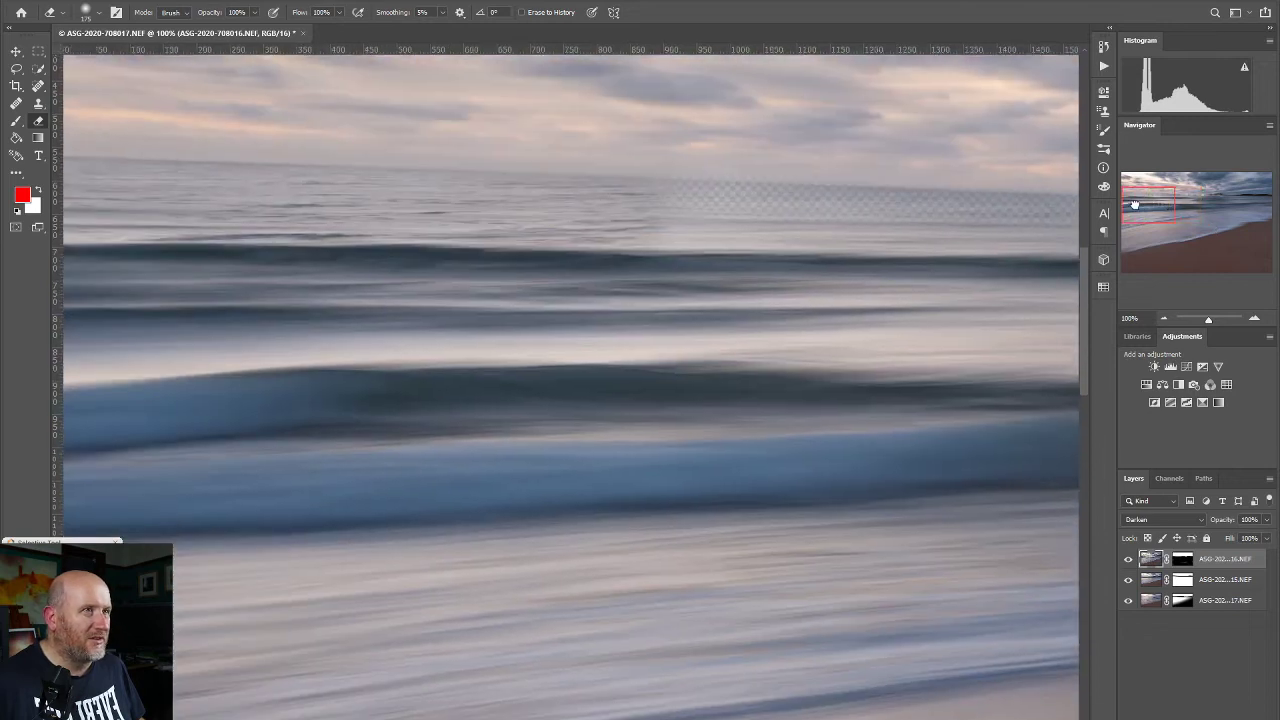
pyautogui.moveTo(673, 271)
pyautogui.mouseDown()
pyautogui.moveTo(194, 233)
pyautogui.moveTo(444, 262)
pyautogui.moveTo(70, 250)
pyautogui.mouseUp()
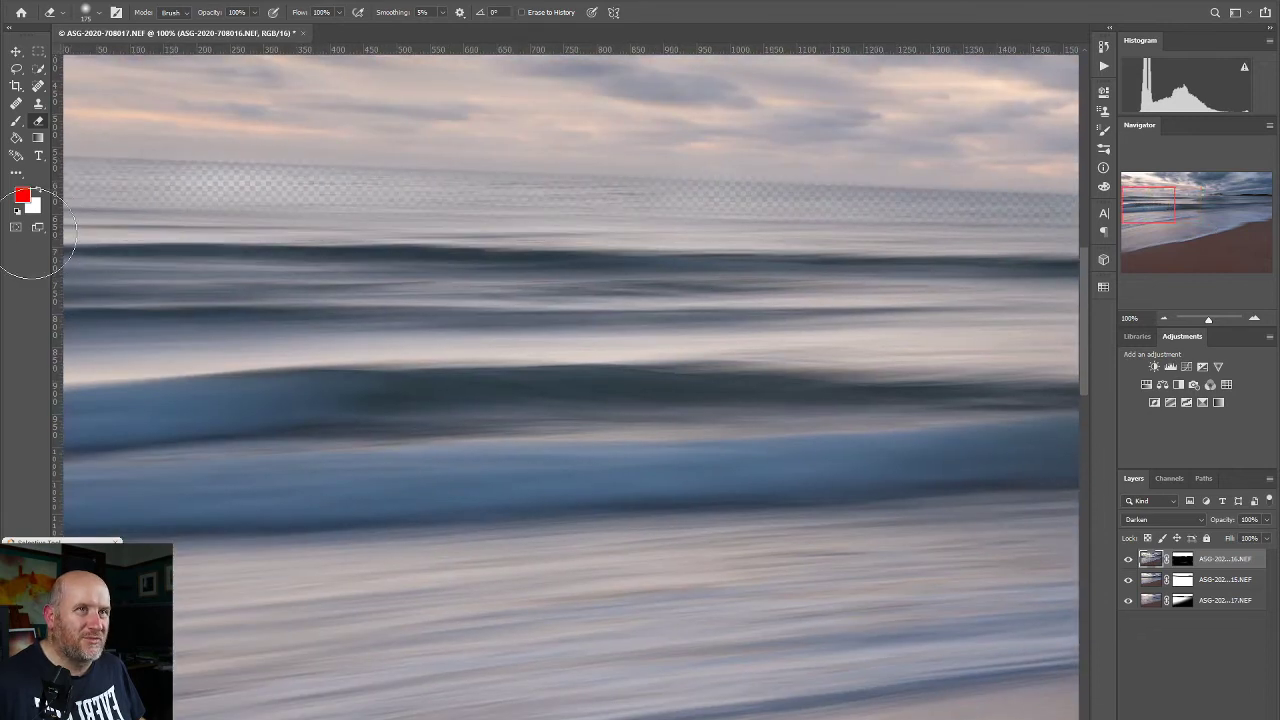
# Try to fill the transparent horizon strip by painting white on the mask of ASG-2020-708015.NEF, and undo the last strokes.
pyautogui.click(18, 122)
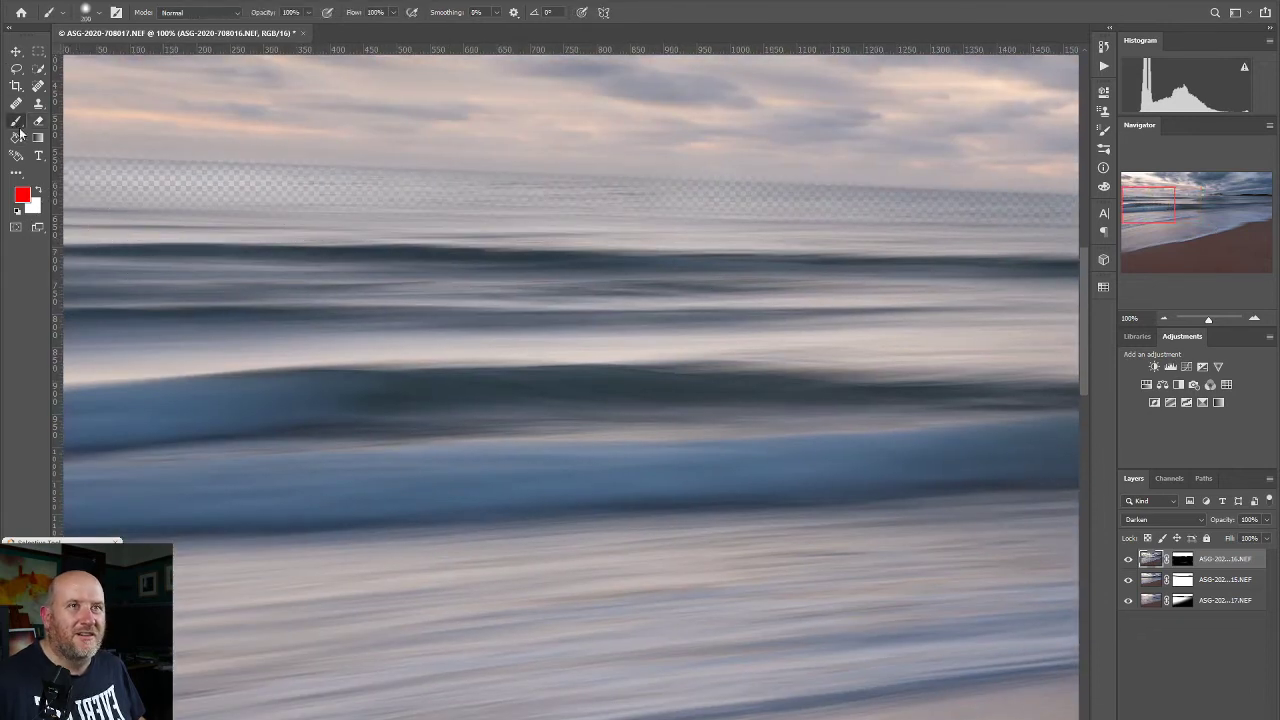
pyautogui.click(1128, 560)
pyautogui.click(1128, 560)
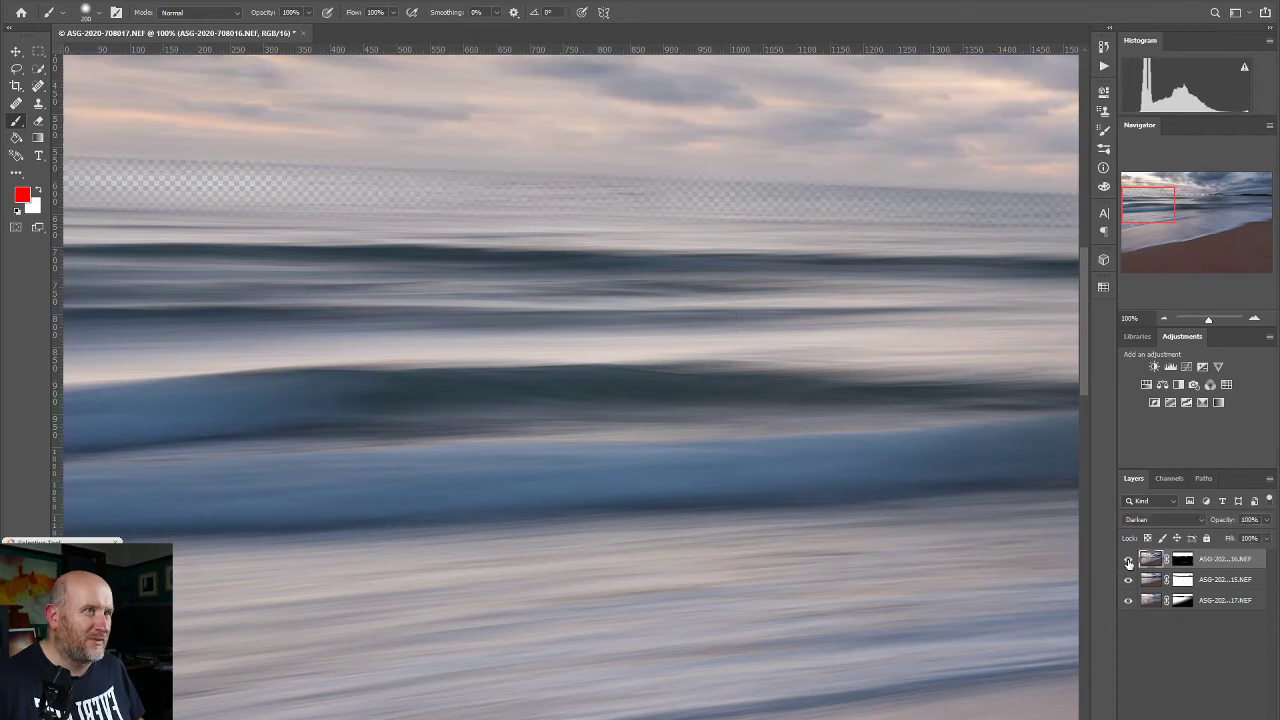
pyautogui.click(1183, 580)
pyautogui.press('d')
pyautogui.moveTo(249, 157)
pyautogui.mouseDown()
pyautogui.moveTo(368, 180)
pyautogui.moveTo(73, 170)
pyautogui.moveTo(704, 197)
pyautogui.moveTo(649, 187)
pyautogui.mouseUp()
pyautogui.hotkey('ctrl', 'z')
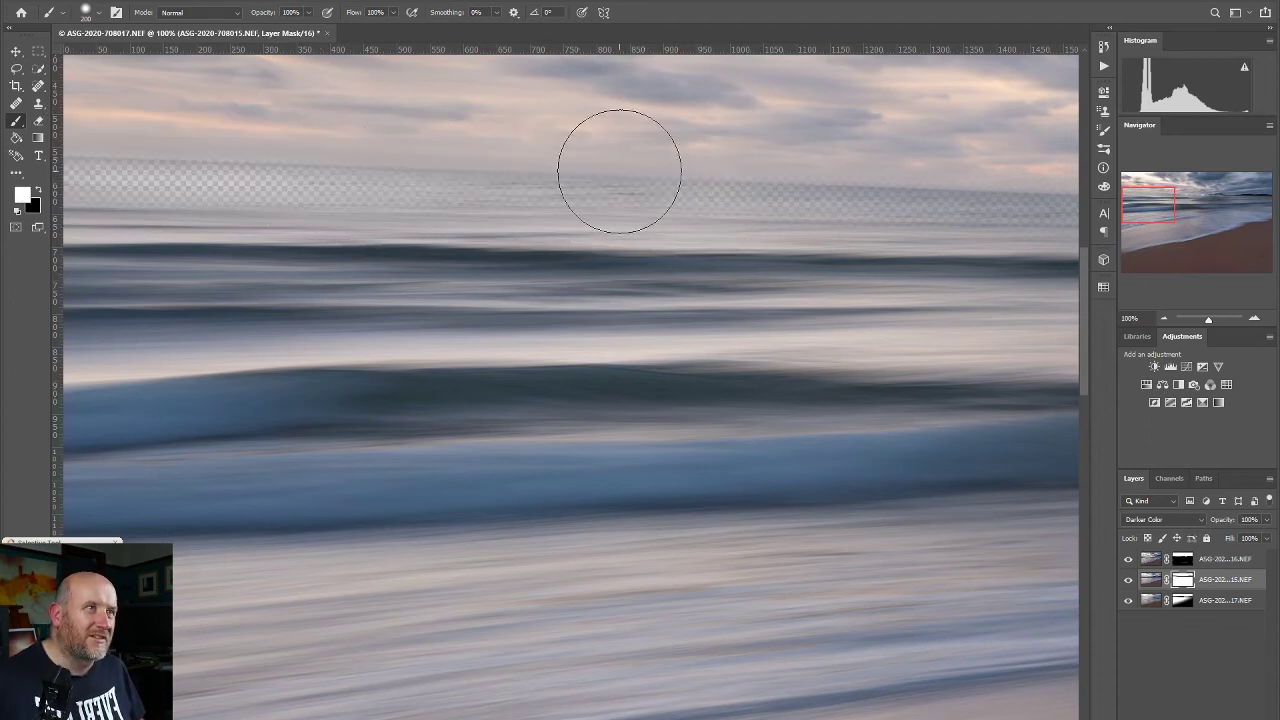
pyautogui.hotkey('ctrl', 'z')
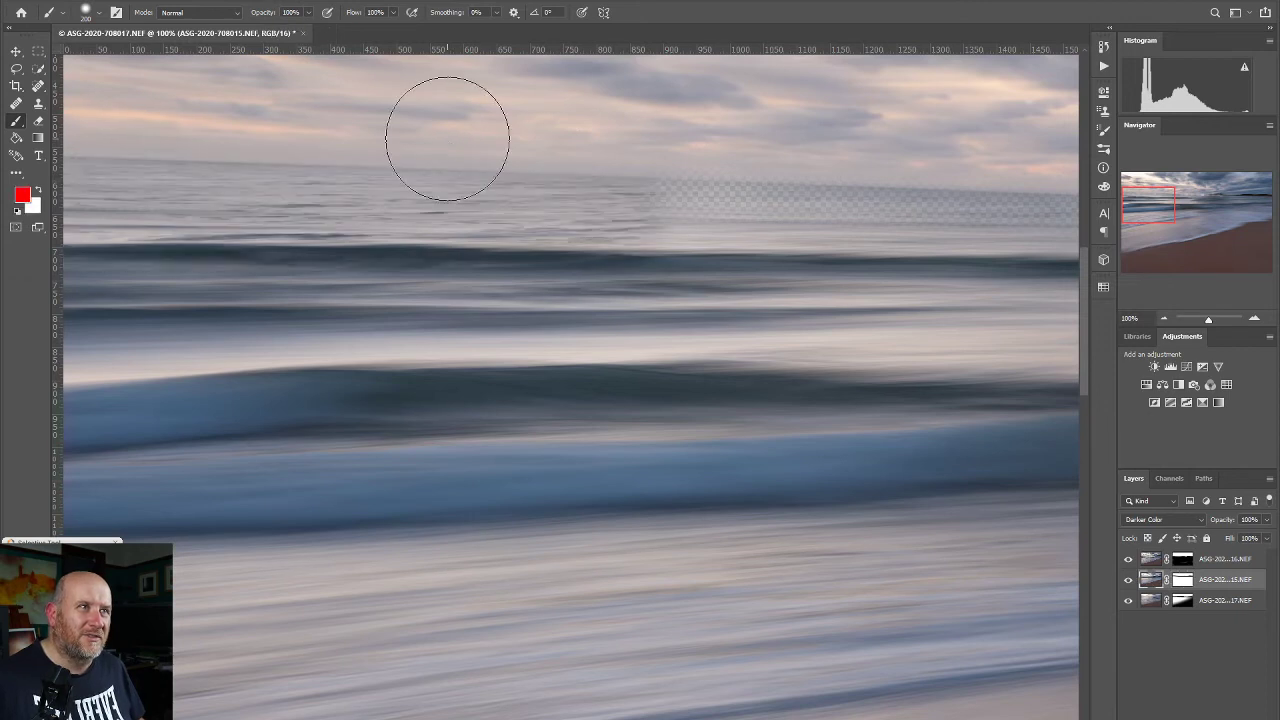
# Erase along the waves and open-sea horizon on the mask of ASG-2020-708016.NEF with the 175 px Eraser.
pyautogui.click(1185, 562)
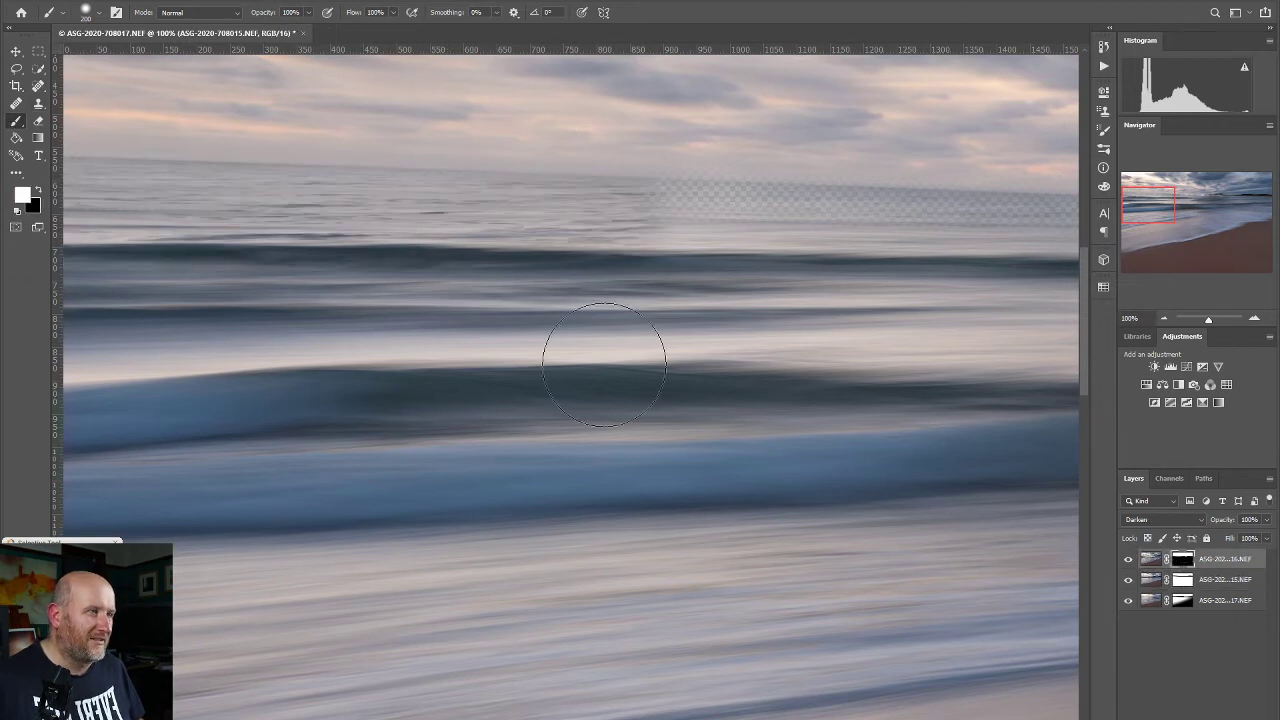
pyautogui.click(20, 136)
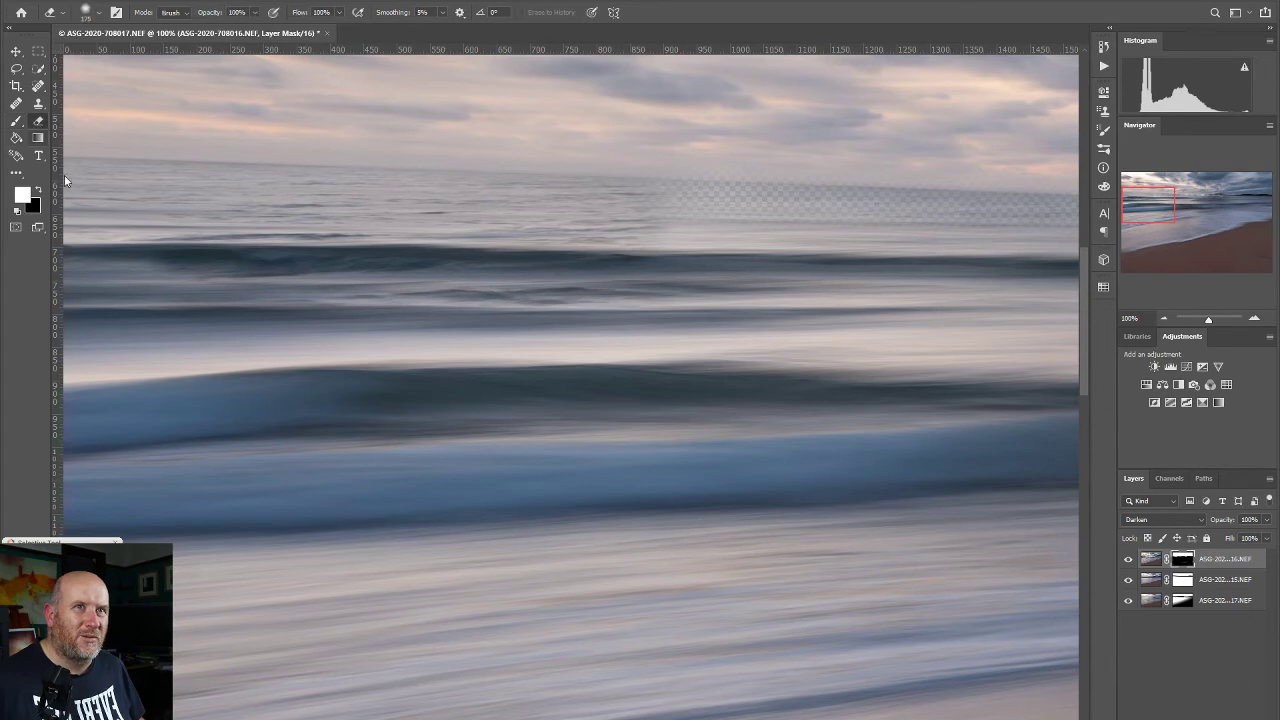
pyautogui.moveTo(206, 274); pyautogui.dragTo(294, 294)
pyautogui.moveTo(673, 241)
pyautogui.mouseDown()
pyautogui.moveTo(425, 249)
pyautogui.moveTo(30, 228)
pyautogui.mouseUp()
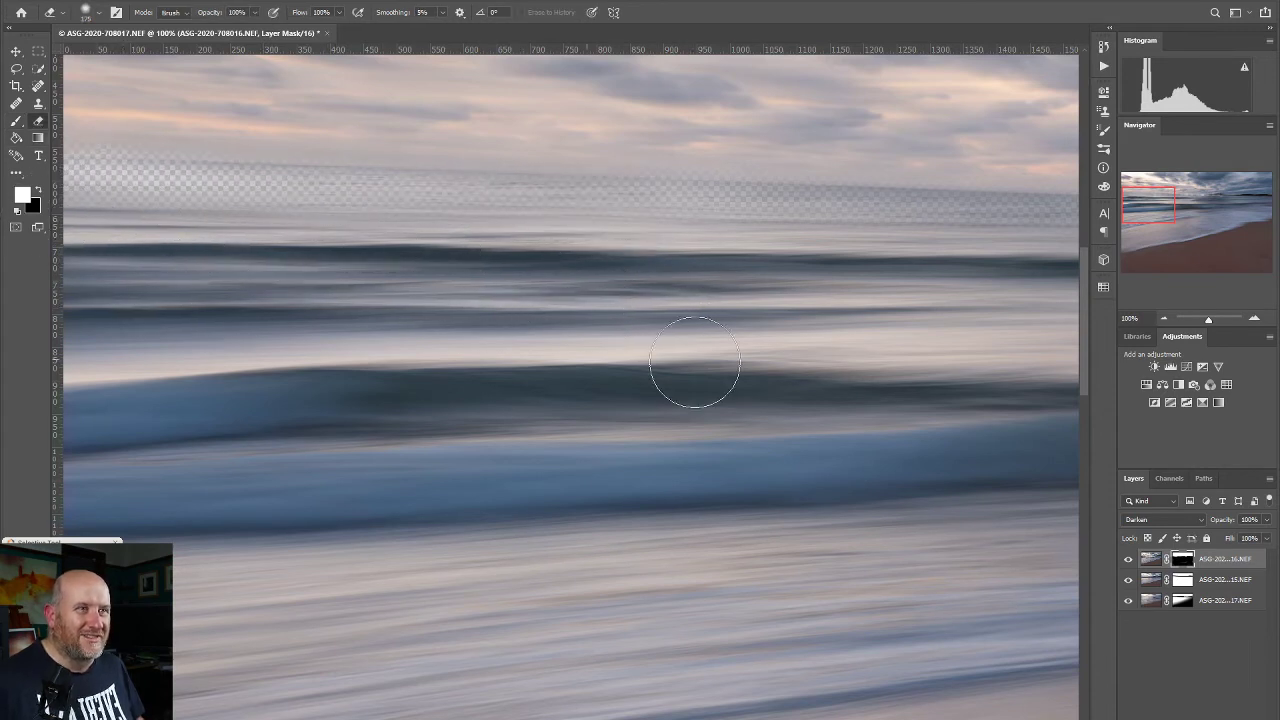
# Paint the open-sea horizon back in with the 200 px white Brush and undo the erasing across the castle headland.
pyautogui.click(15, 121)
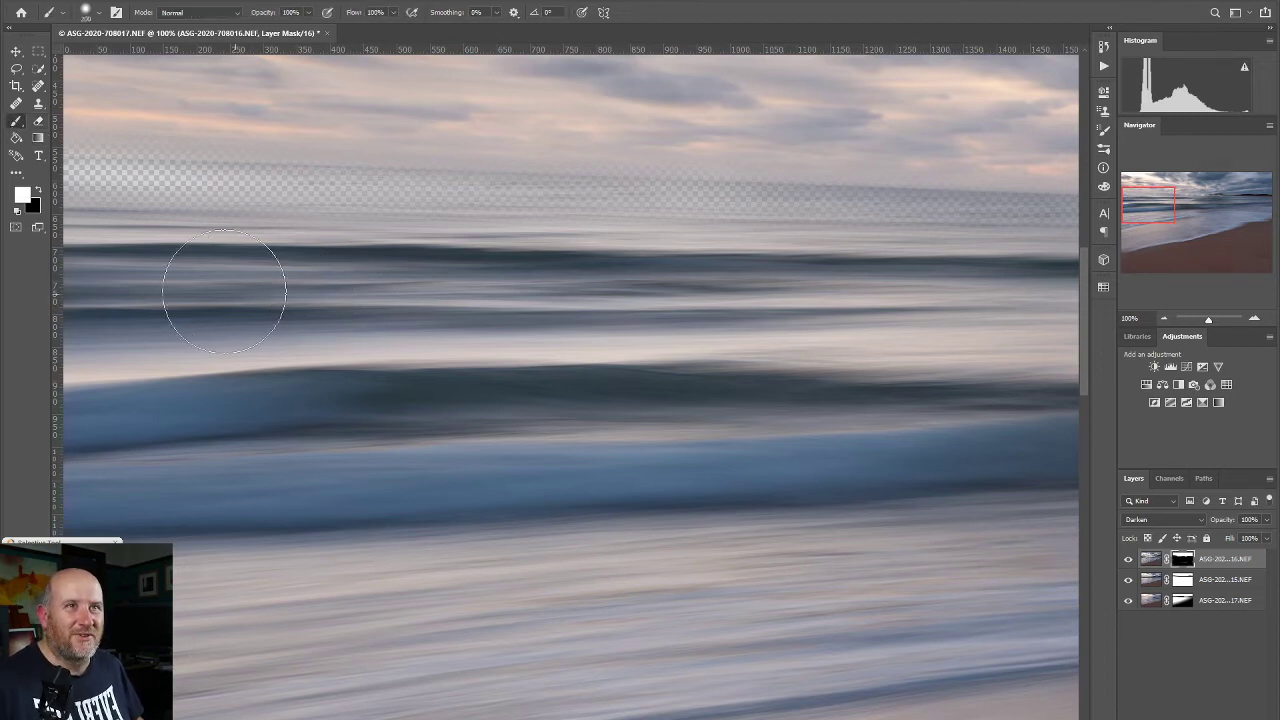
pyautogui.keyDown('shift'); pyautogui.click(427, 247); pyautogui.keyUp('shift')
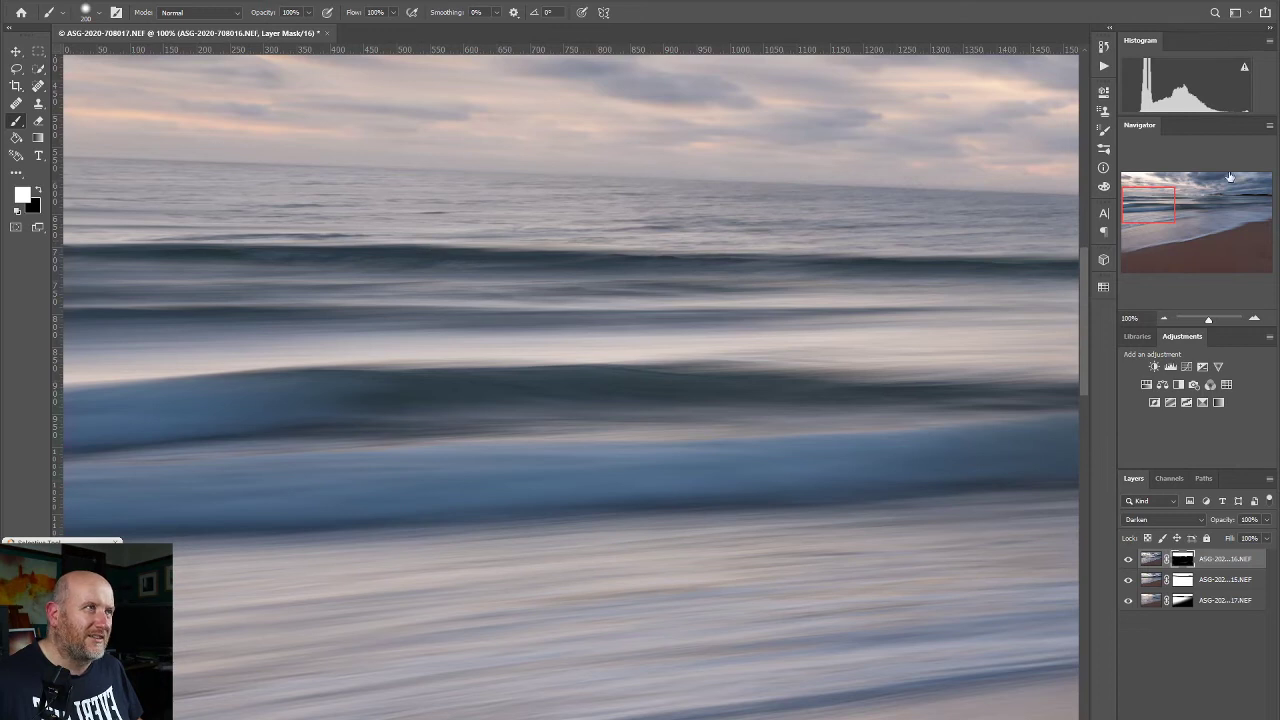
pyautogui.moveTo(1171, 200); pyautogui.dragTo(1196, 200)
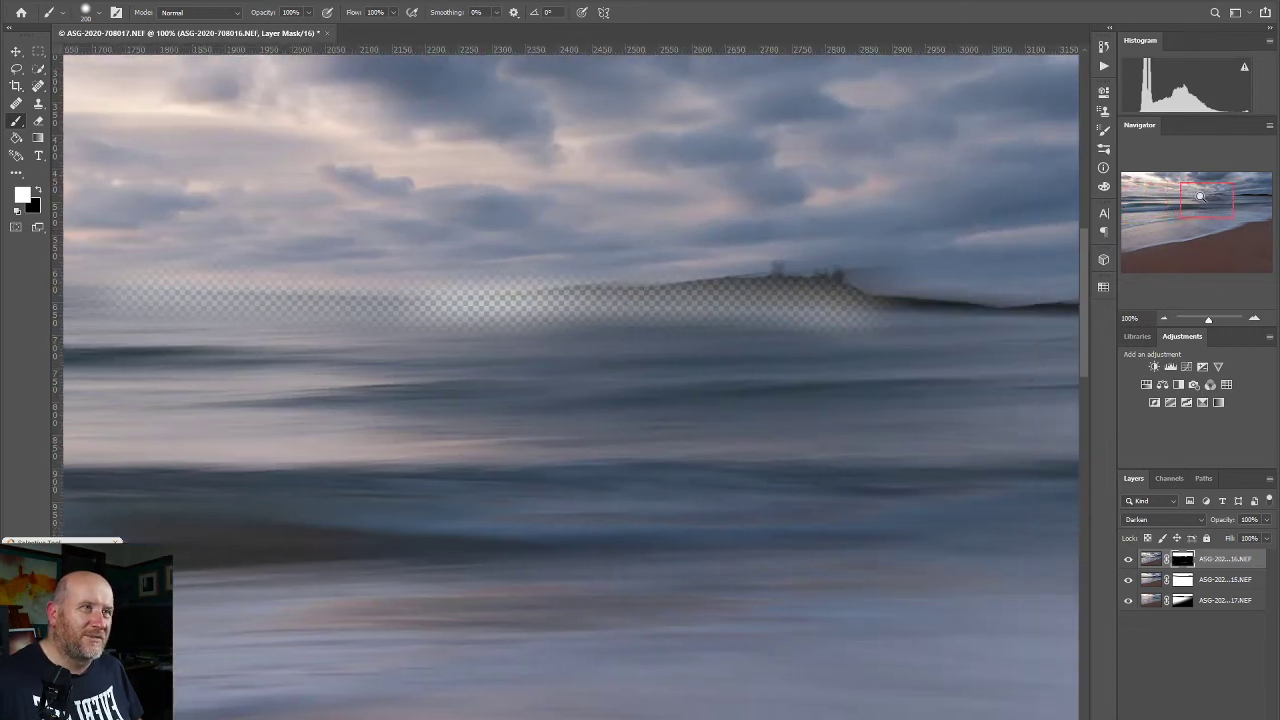
pyautogui.hotkey('ctrl', '2')
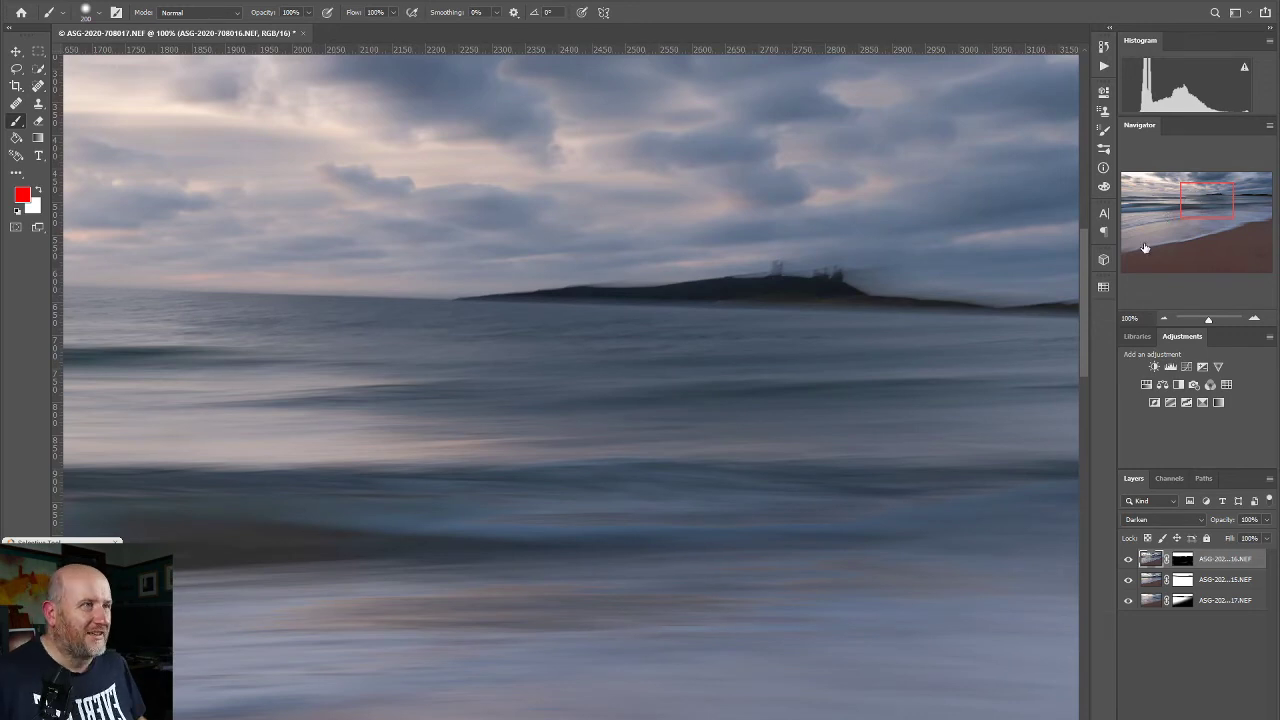
# View the whole image and examine what each of the three layers contributes by hiding and showing them.
pyautogui.click(1164, 317)
pyautogui.click(1164, 317)
pyautogui.click(1164, 317)
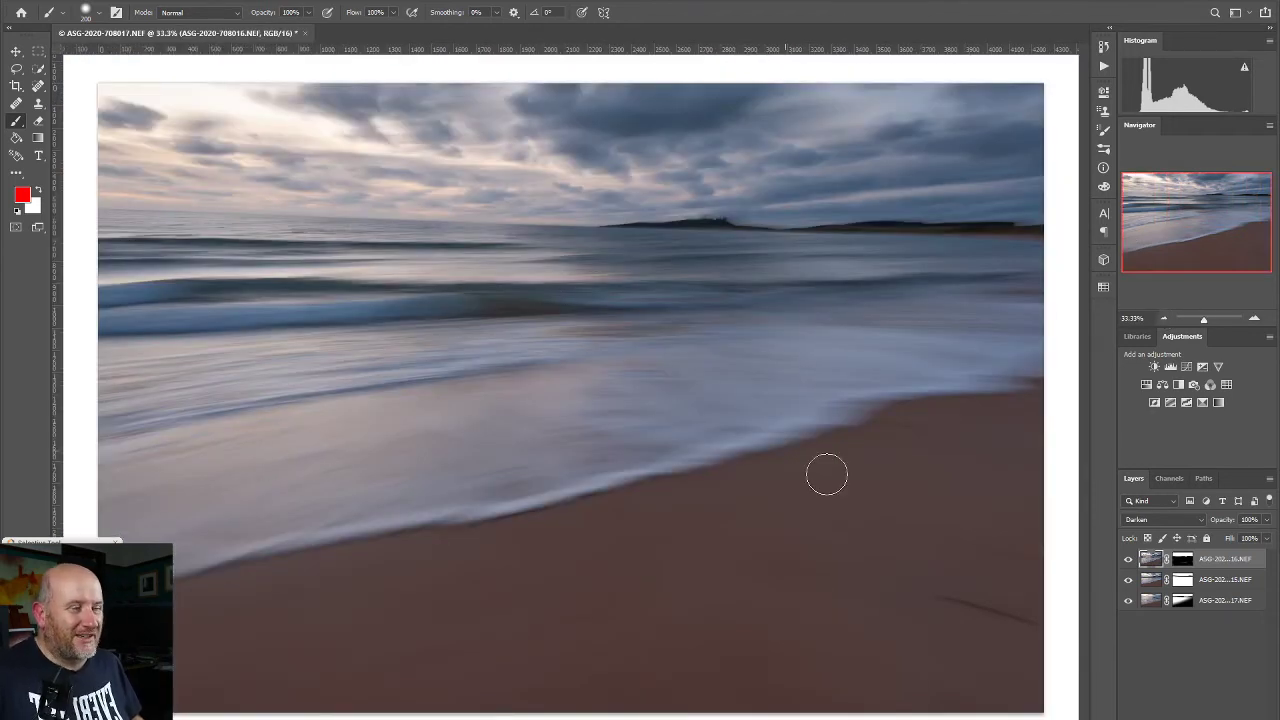
pyautogui.click(1130, 584)
pyautogui.click(1130, 580)
pyautogui.click(1130, 576)
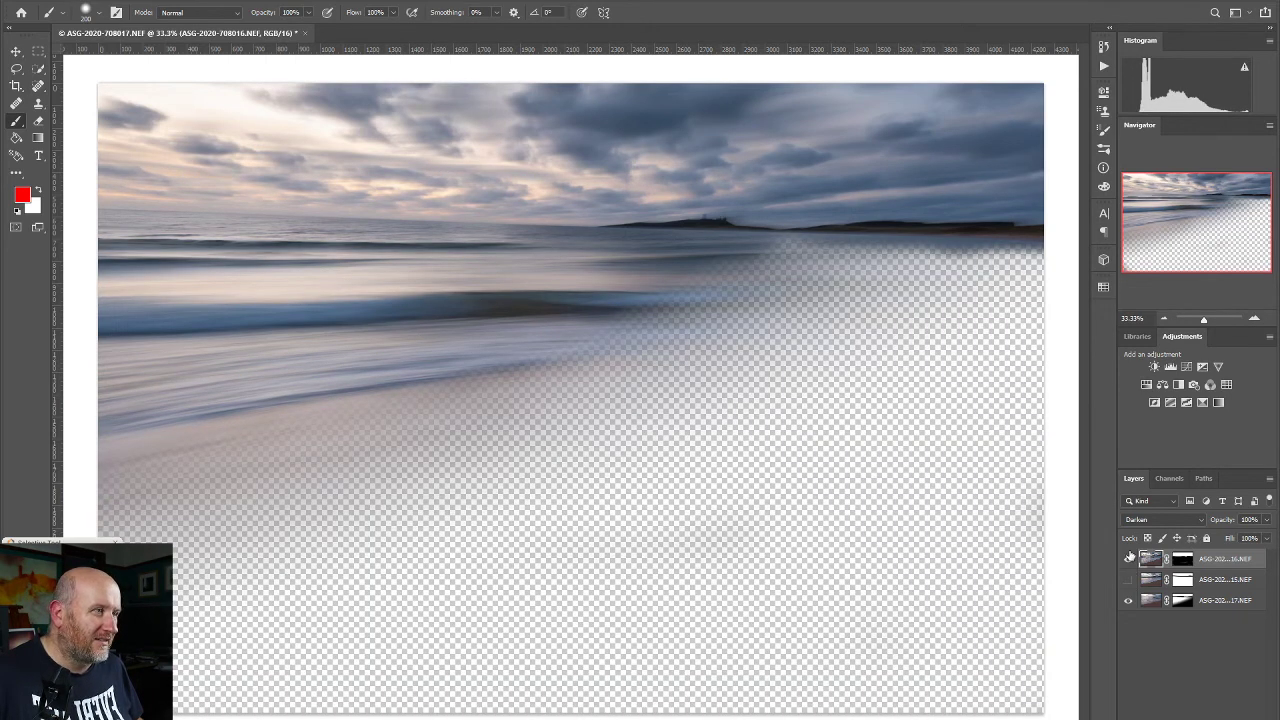
pyautogui.click(1130, 560)
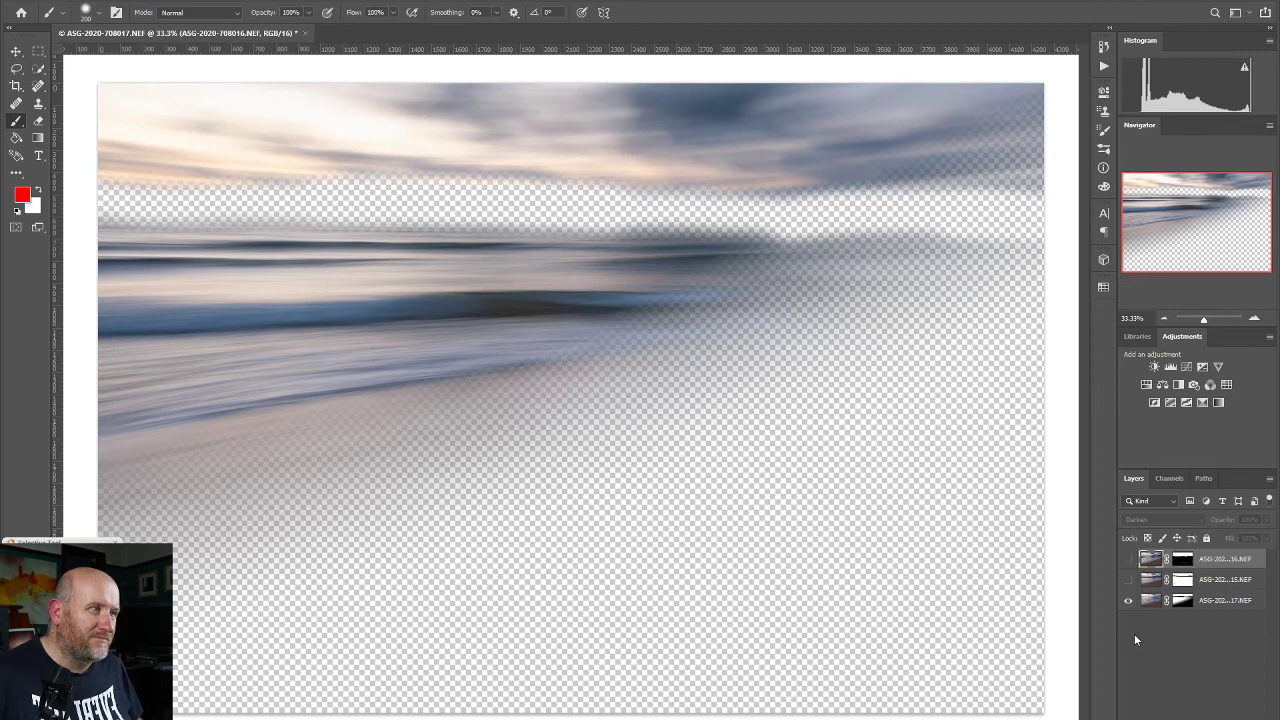
pyautogui.click(1131, 603)
pyautogui.click(1131, 602)
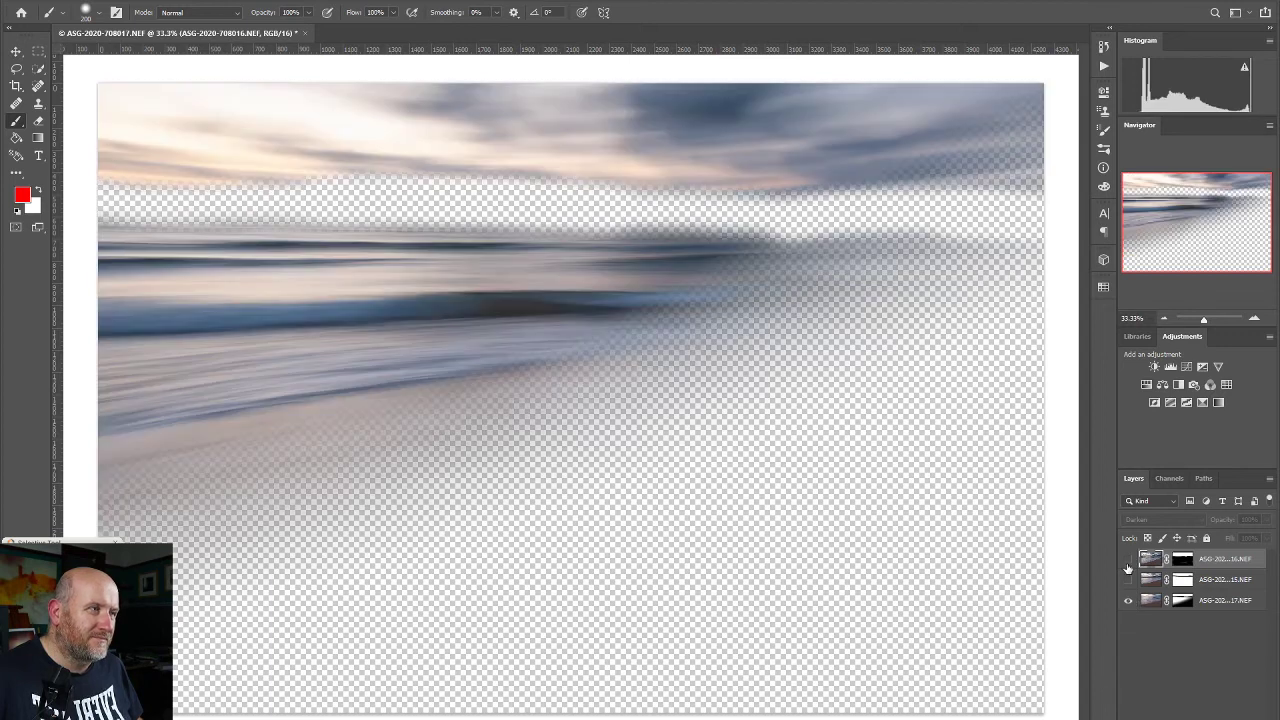
pyautogui.click(1130, 598)
pyautogui.click(1129, 580)
pyautogui.click(1129, 559)
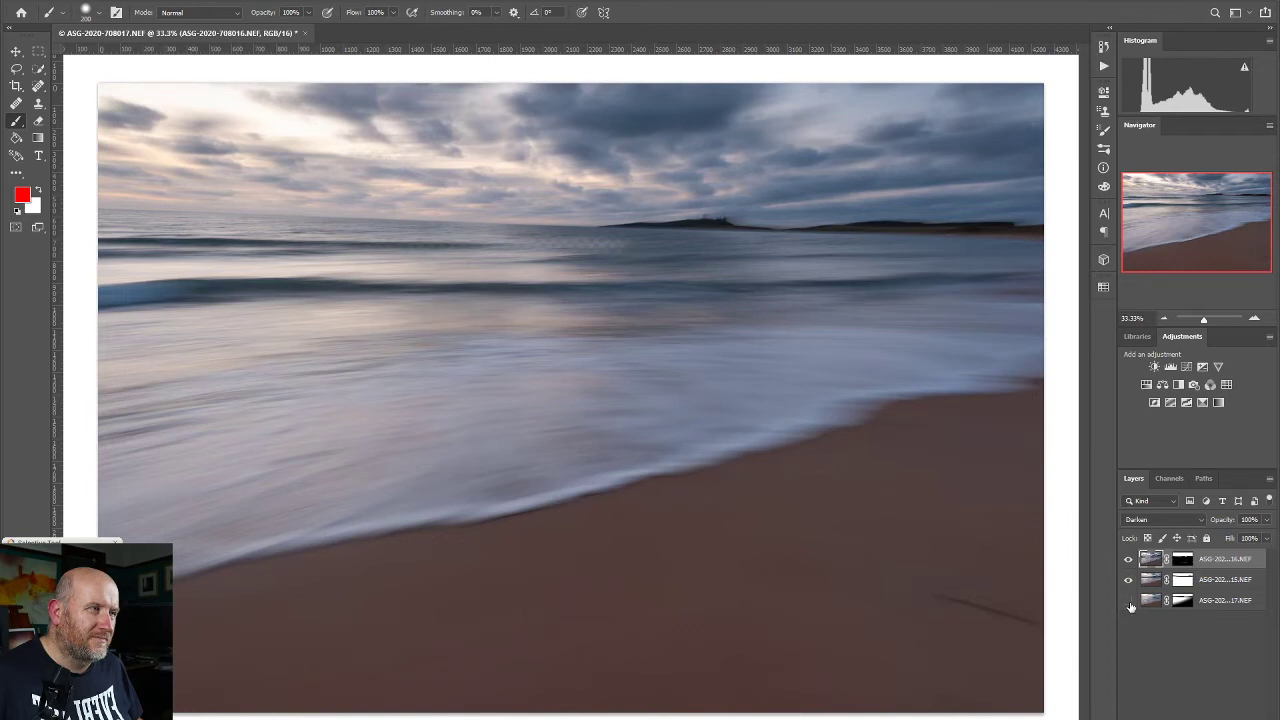
pyautogui.click(1130, 600)
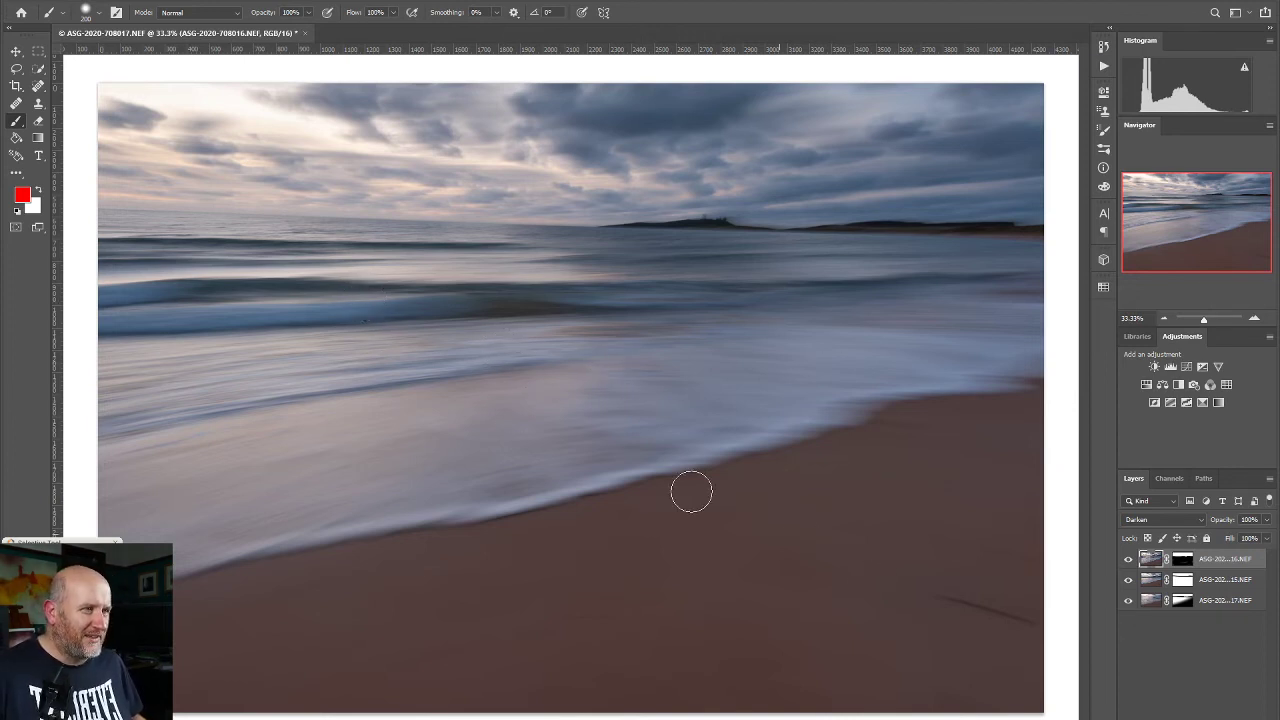
# Remove the dark streak in the sand on the ASG-2020-708015.NEF layer with the Content-Aware Spot Healing Brush.
pyautogui.click(1129, 601)
pyautogui.click(1129, 601)
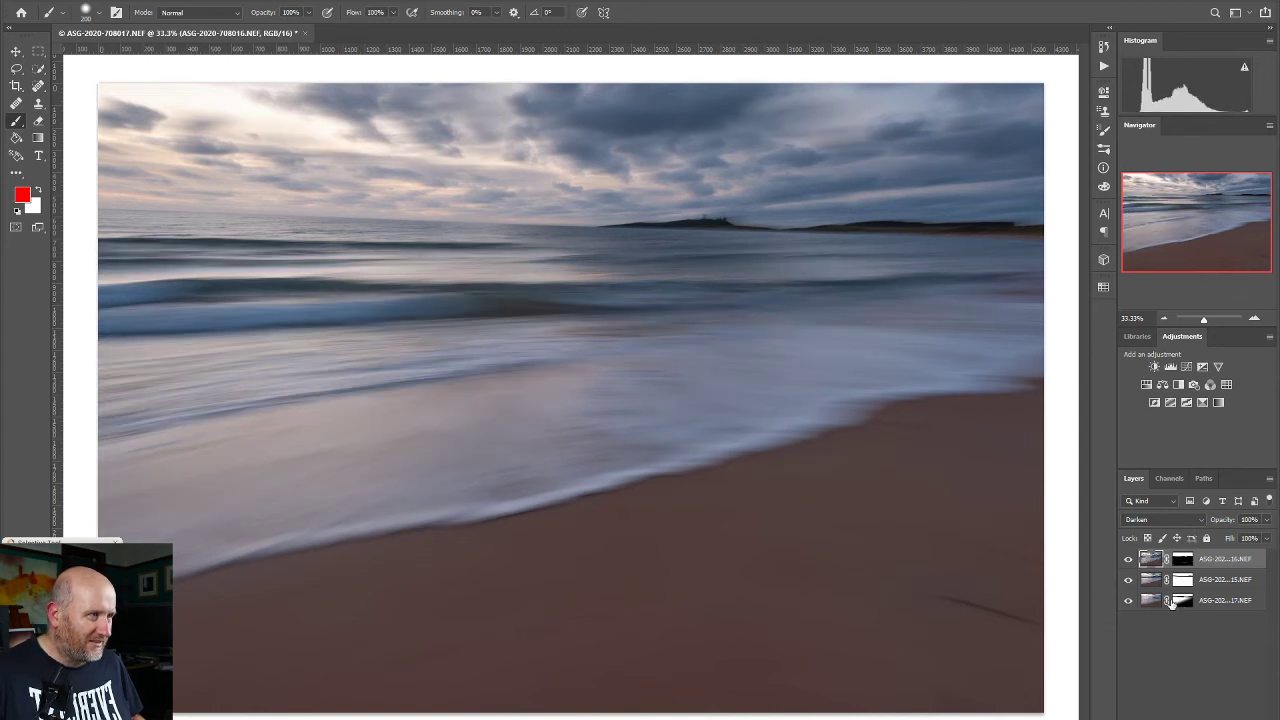
pyautogui.click(1129, 582)
pyautogui.click(1129, 580)
pyautogui.click(1150, 585)
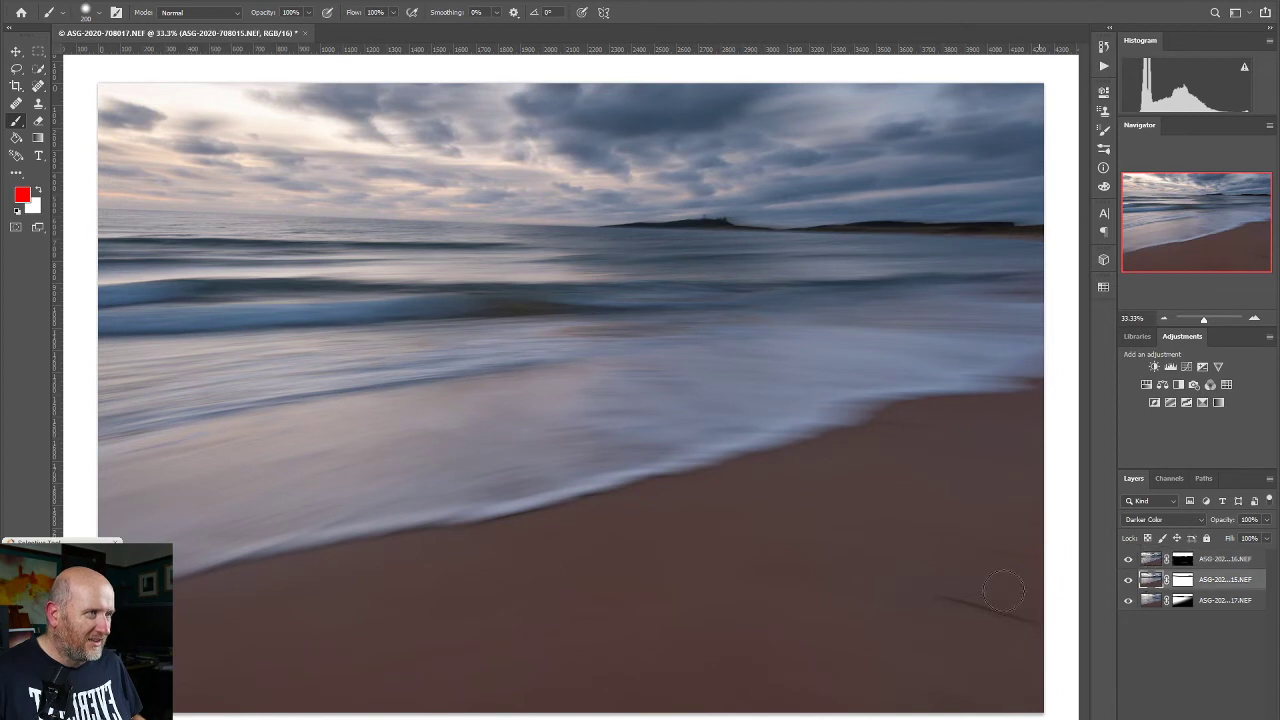
pyautogui.click(37, 88)
pyautogui.moveTo(931, 597)
pyautogui.mouseDown()
pyautogui.moveTo(1040, 623)
pyautogui.moveTo(1062, 646)
pyautogui.mouseUp()
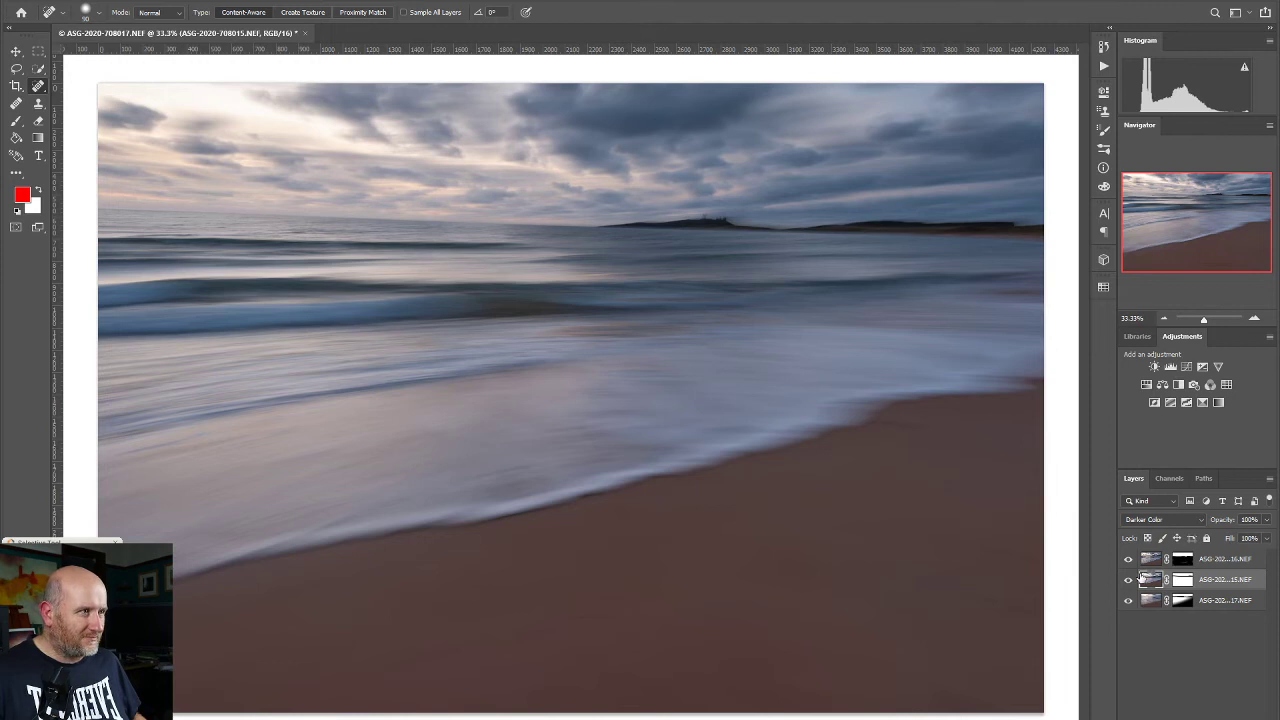
# Stamp all visible layers into a new merged layer above ASG-2020-708016.NEF.
pyautogui.click(1208, 558)
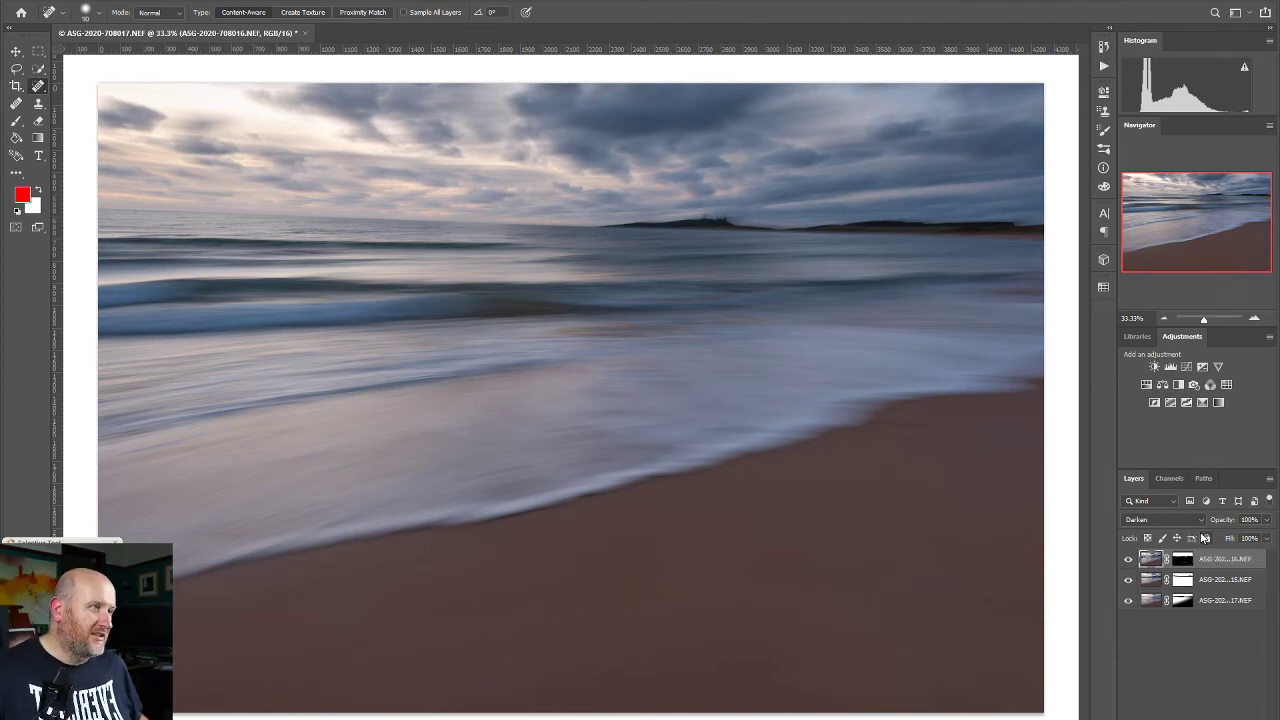
pyautogui.hotkey('ctrl', 'alt', 'shift', 'e')
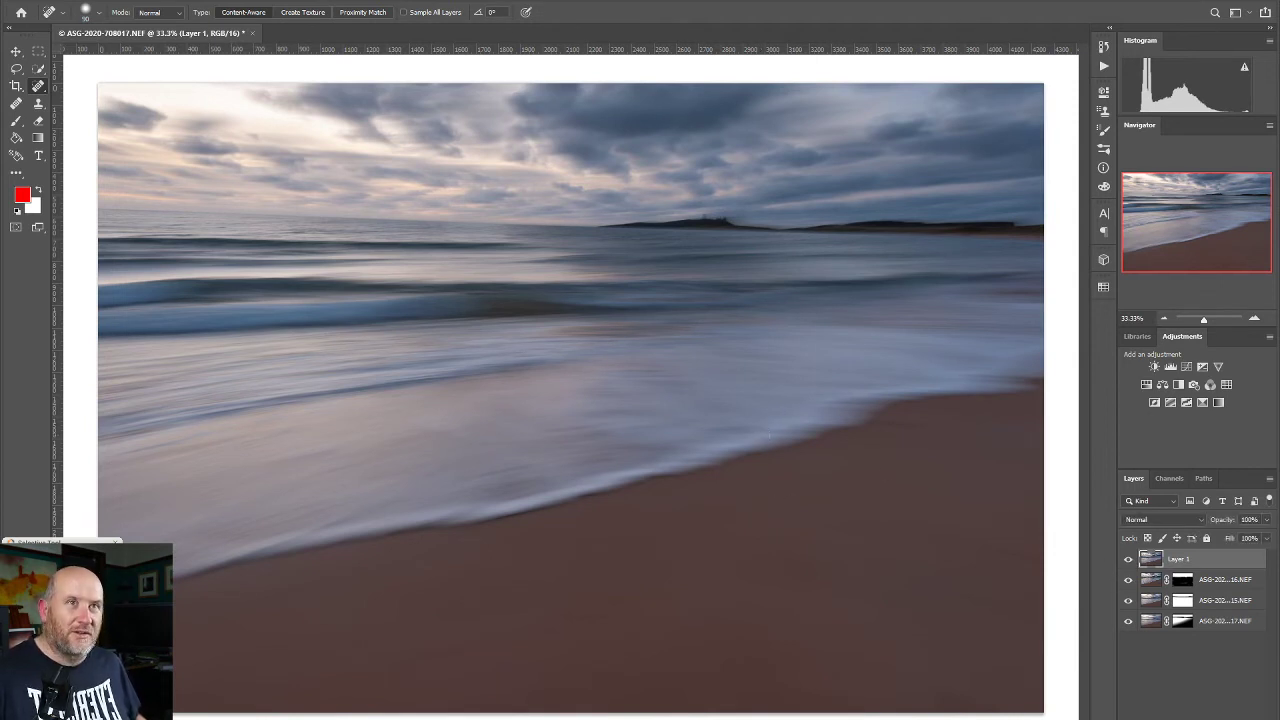
# Try to level the horizon by rotating the merged layer counterclockwise with Free Transform, and undo the rotation.
pyautogui.hotkey('alt', 'f')
pyautogui.press('Right')
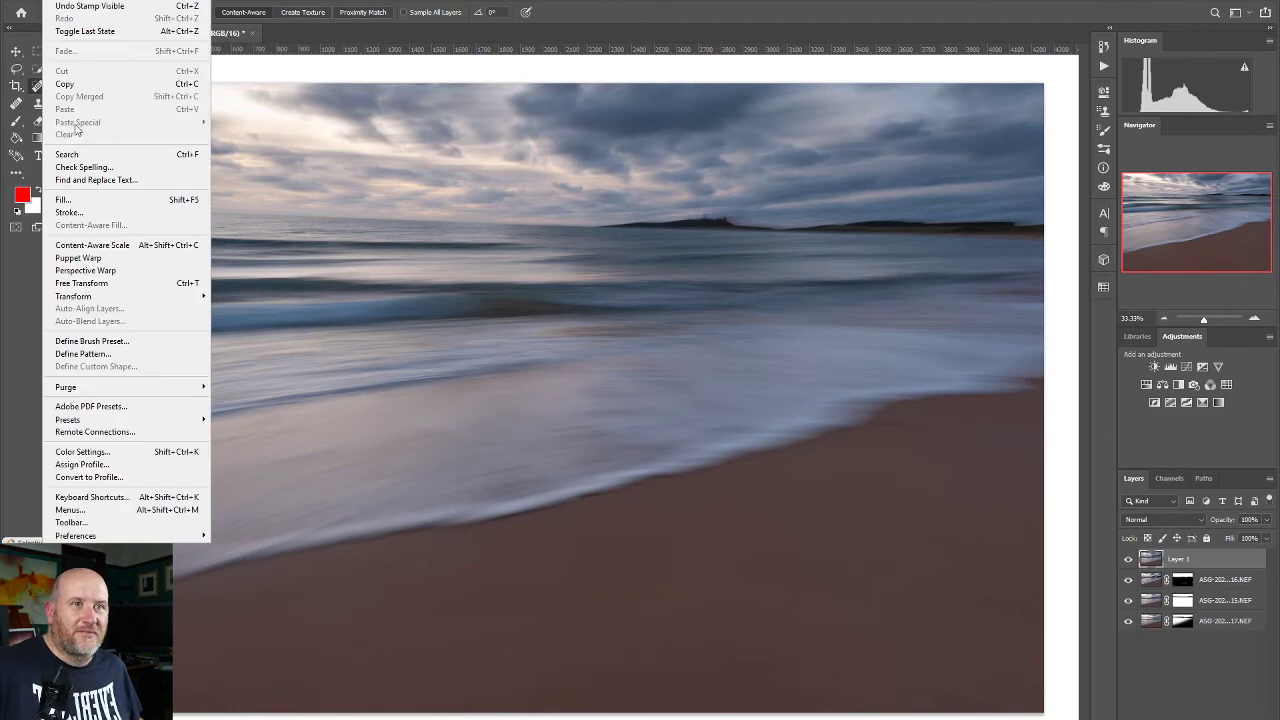
pyautogui.click(81, 283)
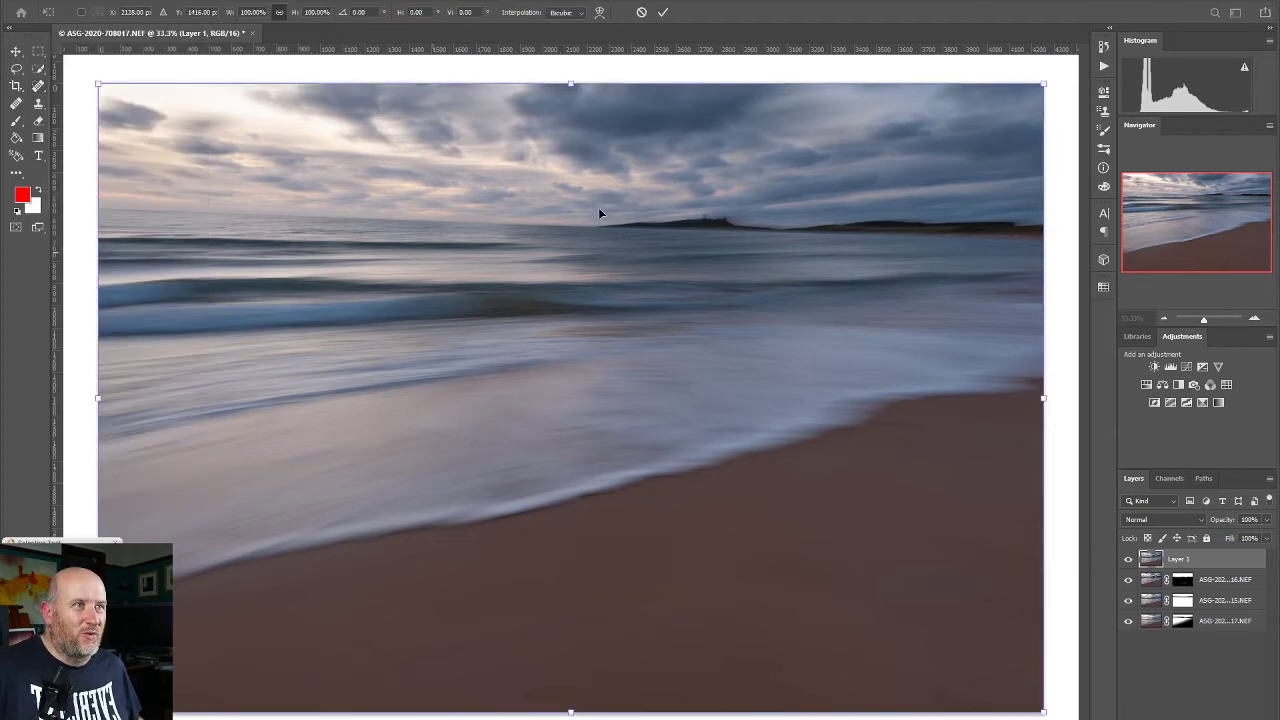
pyautogui.moveTo(1067, 75); pyautogui.dragTo(1053, 55)
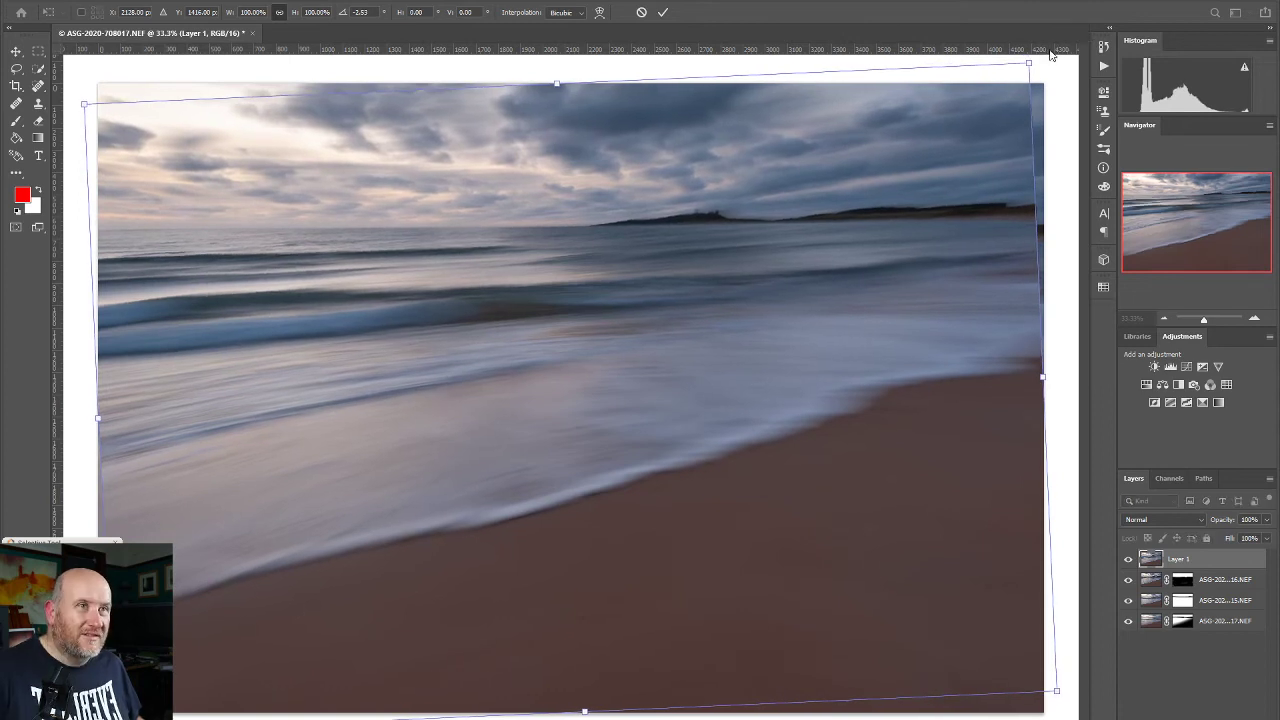
pyautogui.hotkey('ctrl', 'z')
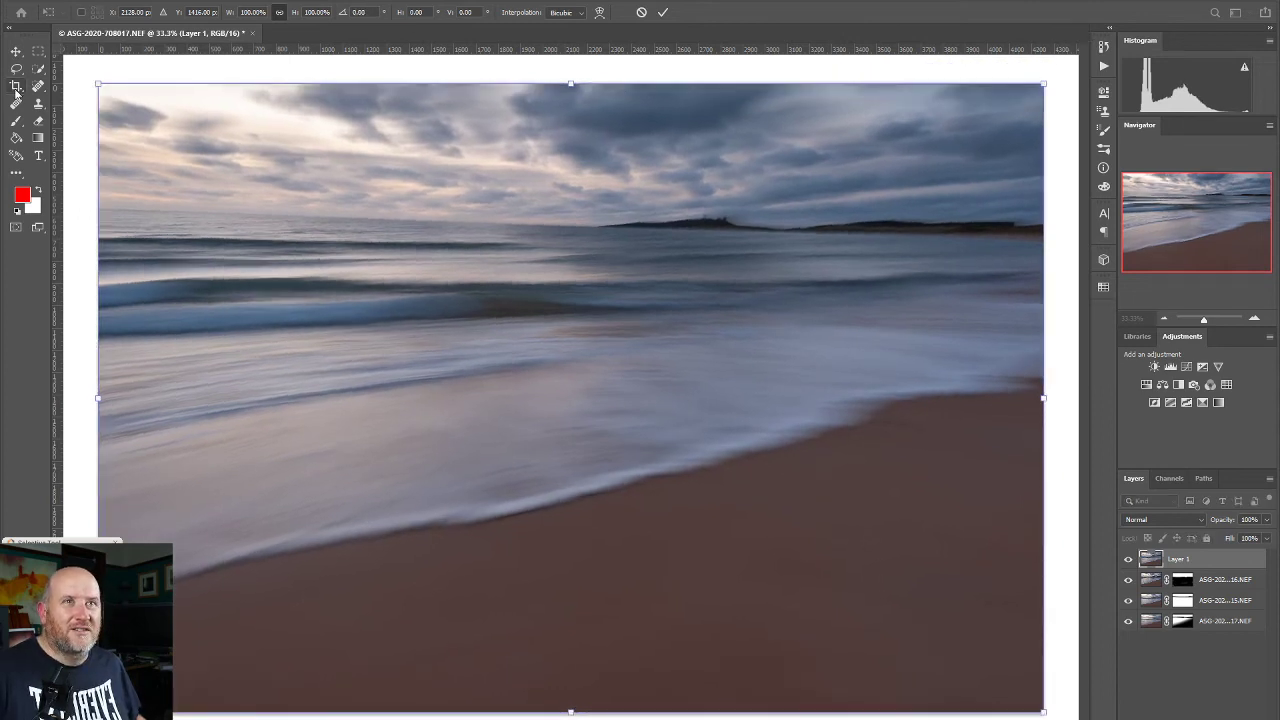
# Crop the image with a slight counterclockwise rotation that levels the horizon, trimming the sand along its bottom edge.
pyautogui.click(16, 86)
pyautogui.moveTo(1052, 80); pyautogui.dragTo(1040, 69)
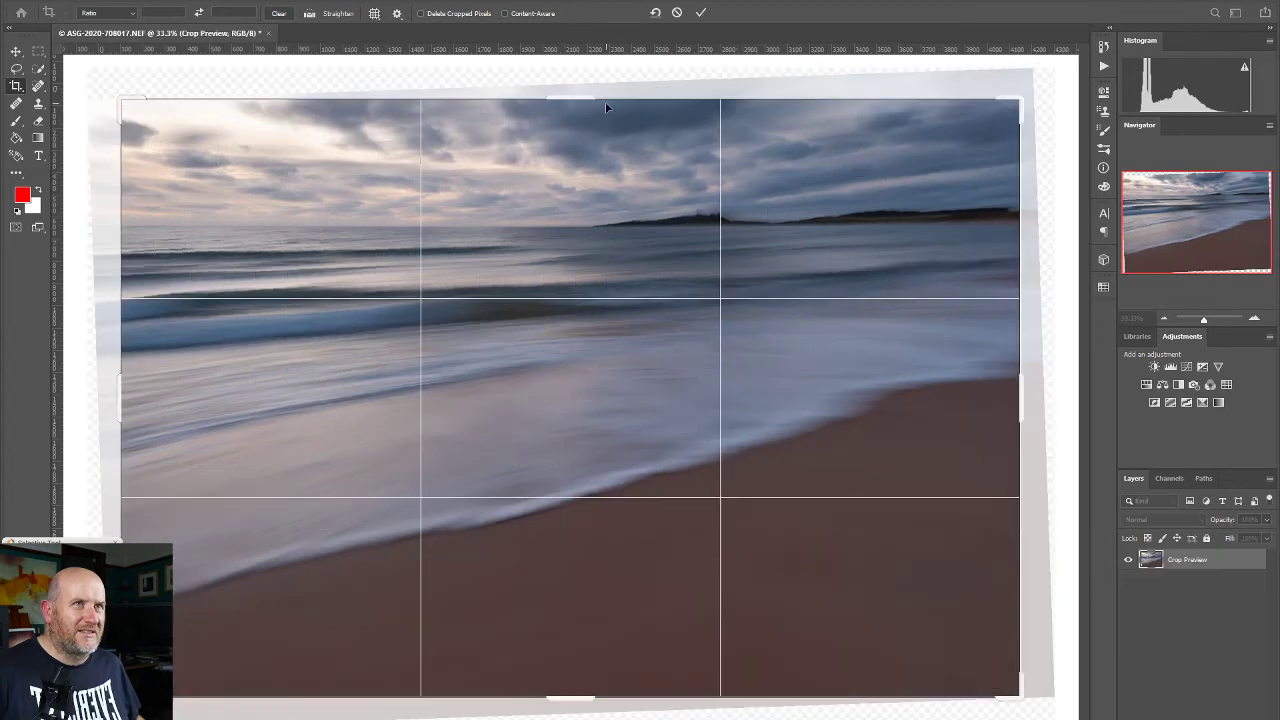
pyautogui.moveTo(568, 695); pyautogui.dragTo(670, 518)
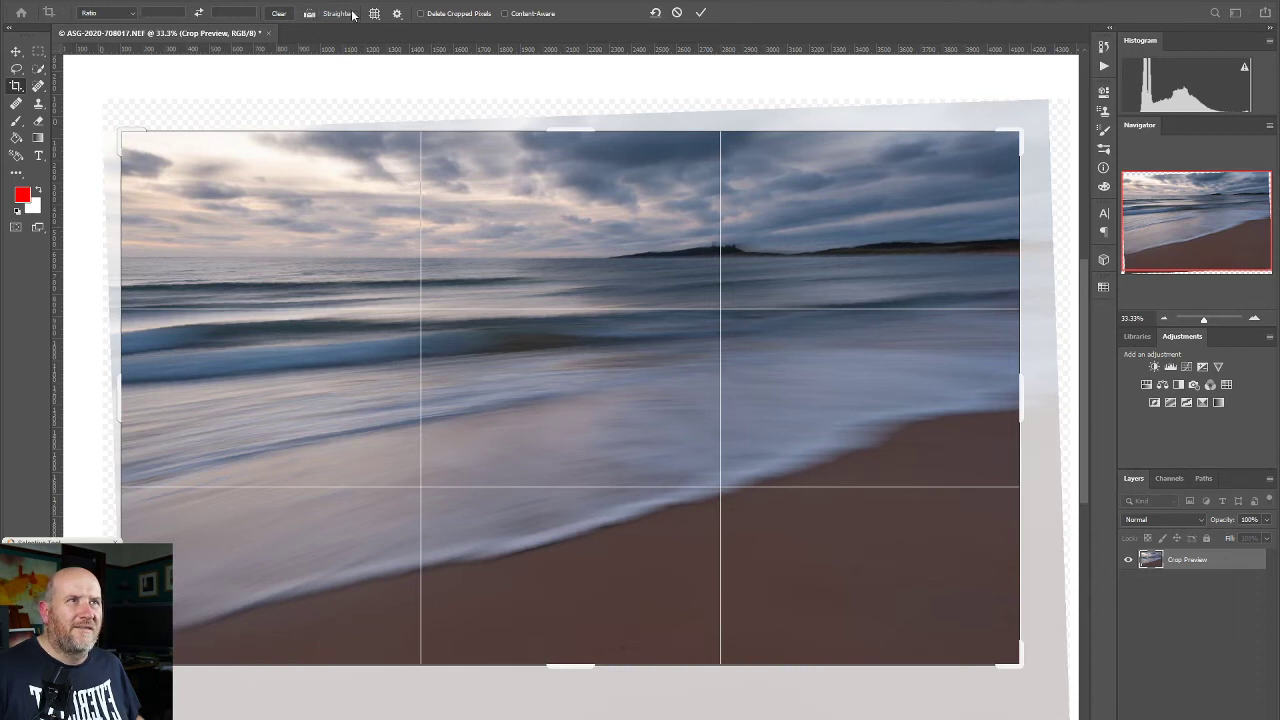
pyautogui.moveTo(628, 338)
pyautogui.mouseDown()
pyautogui.moveTo(632, 317)
pyautogui.moveTo(629, 336)
pyautogui.mouseUp()
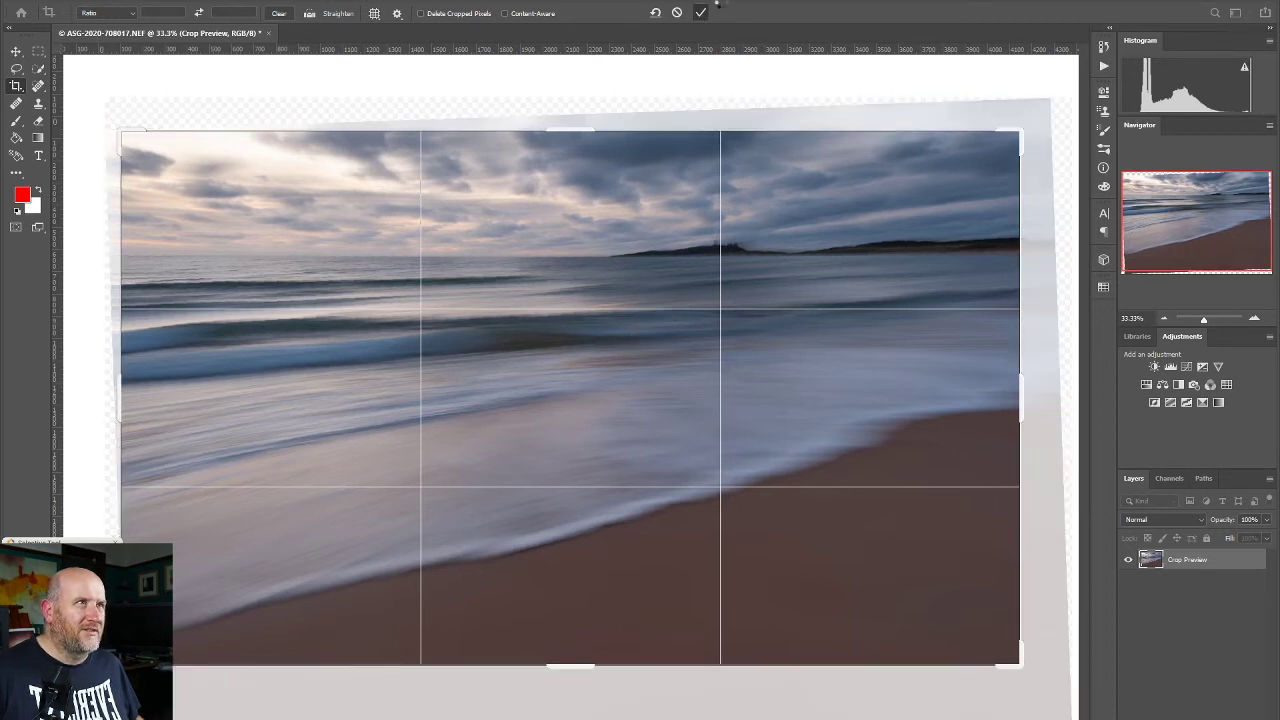
pyautogui.click(714, 6)
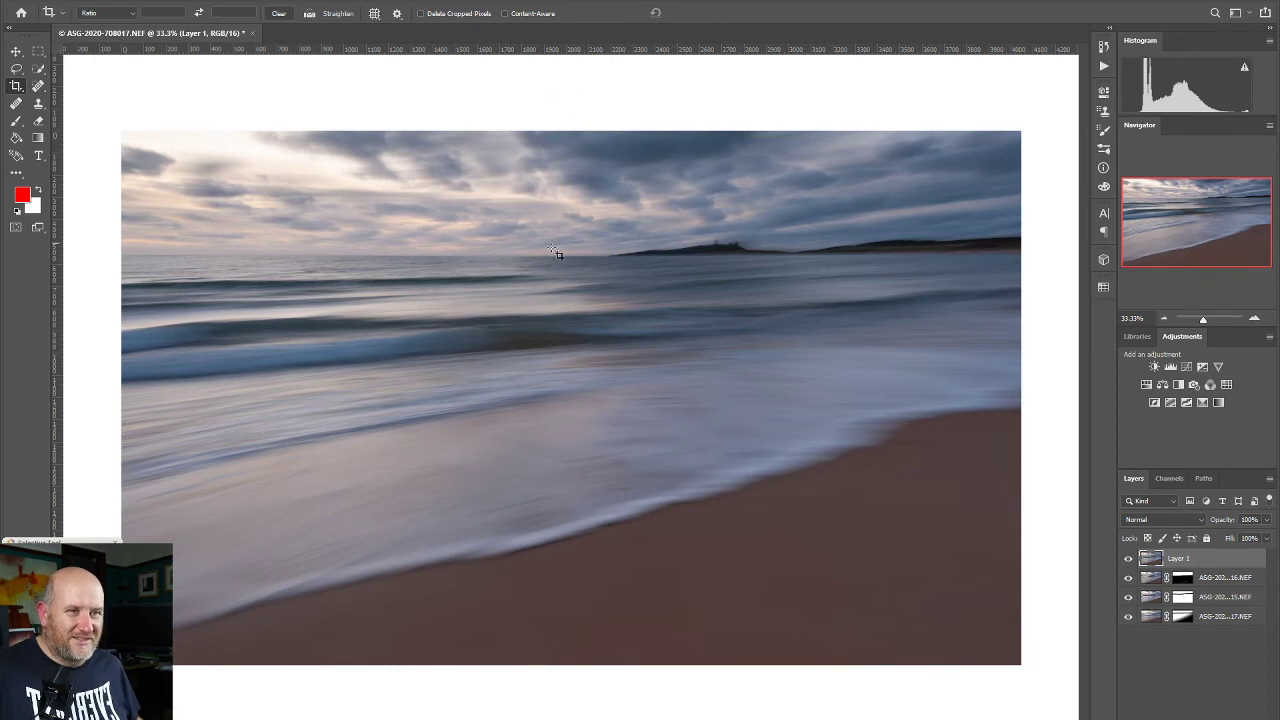
# Fill the thin transparent sliver along the lower left edge of Layer 1 with the Content-Aware Spot Healing Brush.
pyautogui.click(1256, 320)
pyautogui.moveTo(1169, 234); pyautogui.dragTo(1081, 289)
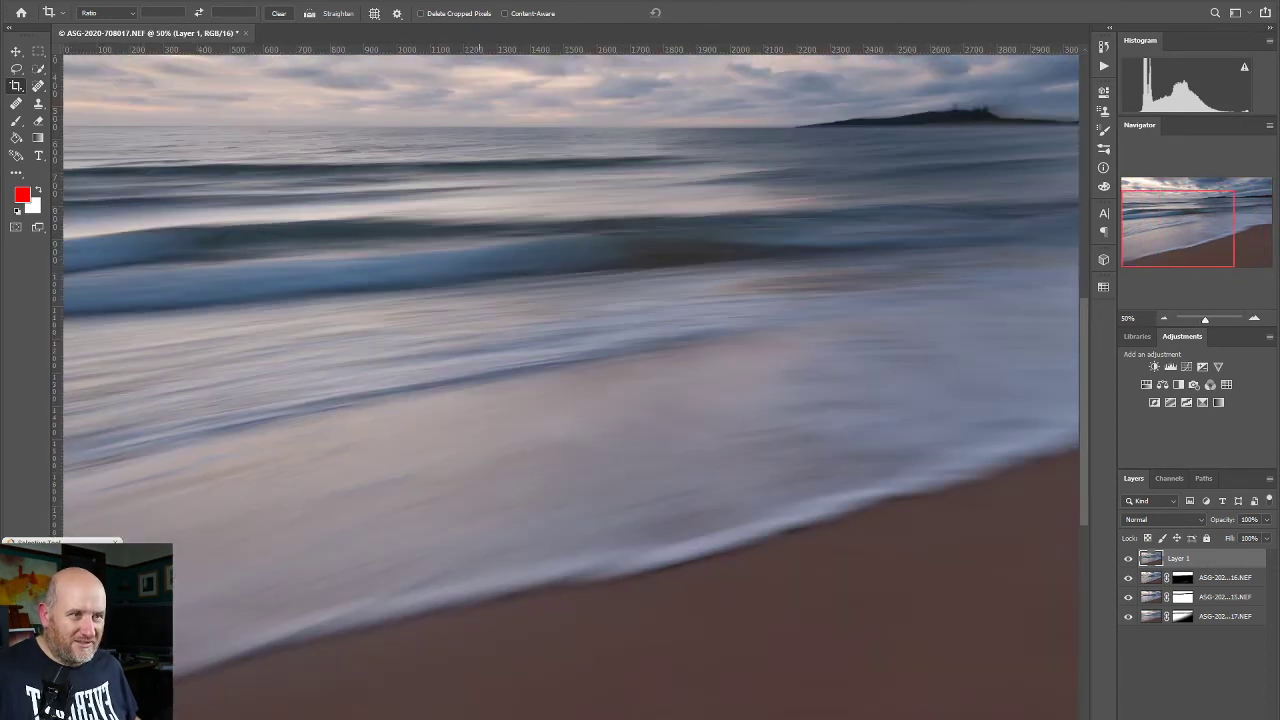
pyautogui.hscroll(-3, 411, 534)
pyautogui.scroll(-3, 411, 534)
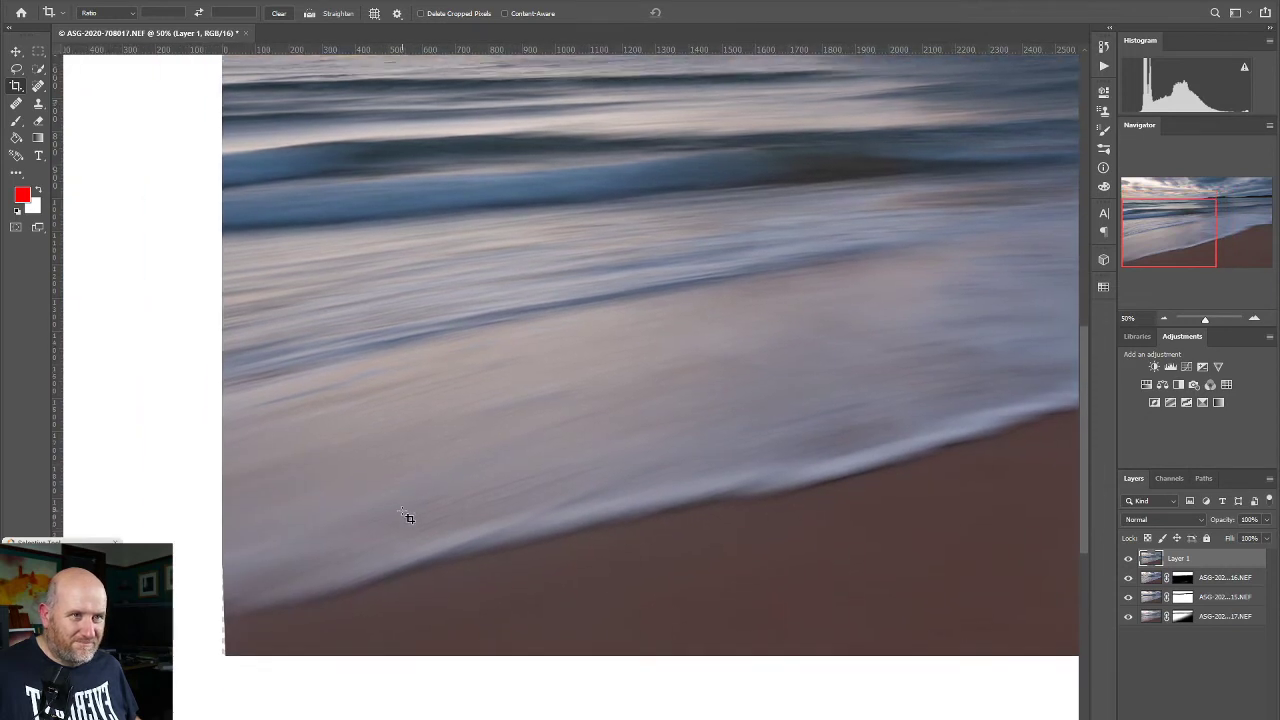
pyautogui.scroll(-1, 407, 517)
pyautogui.click(38, 86)
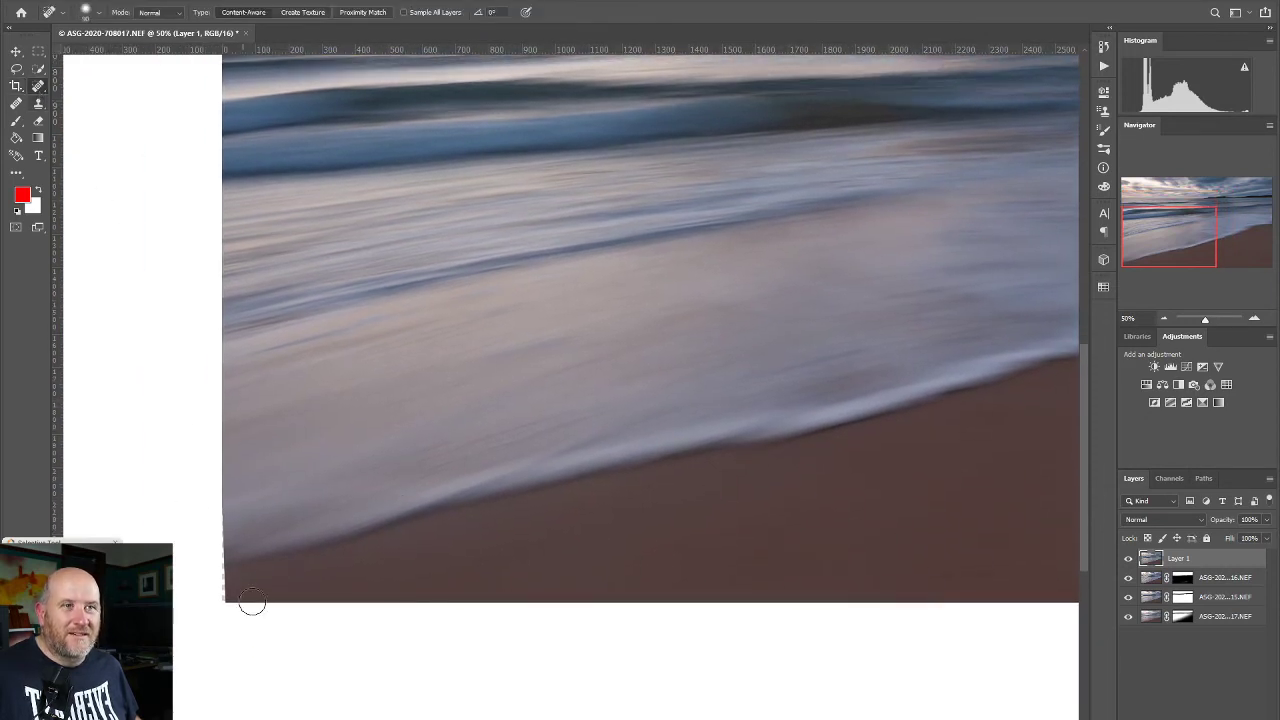
pyautogui.moveTo(217, 517); pyautogui.dragTo(223, 603)
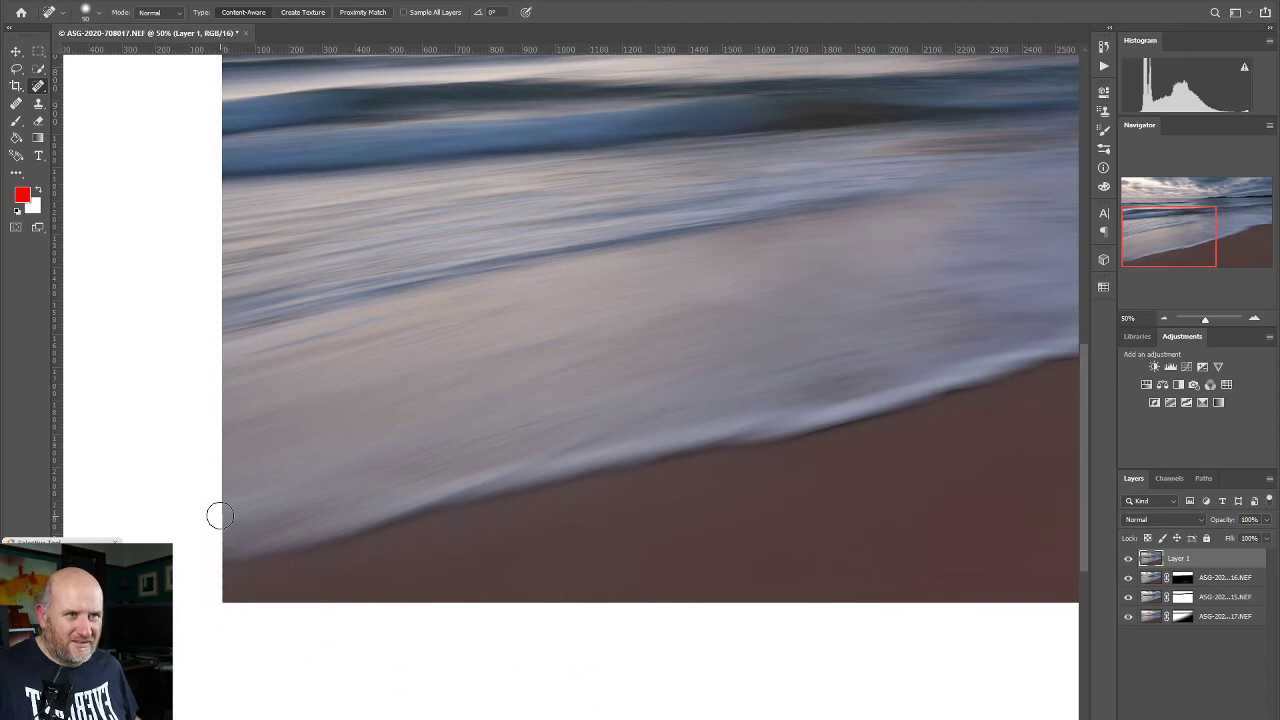
pyautogui.moveTo(217, 514); pyautogui.dragTo(220, 606)
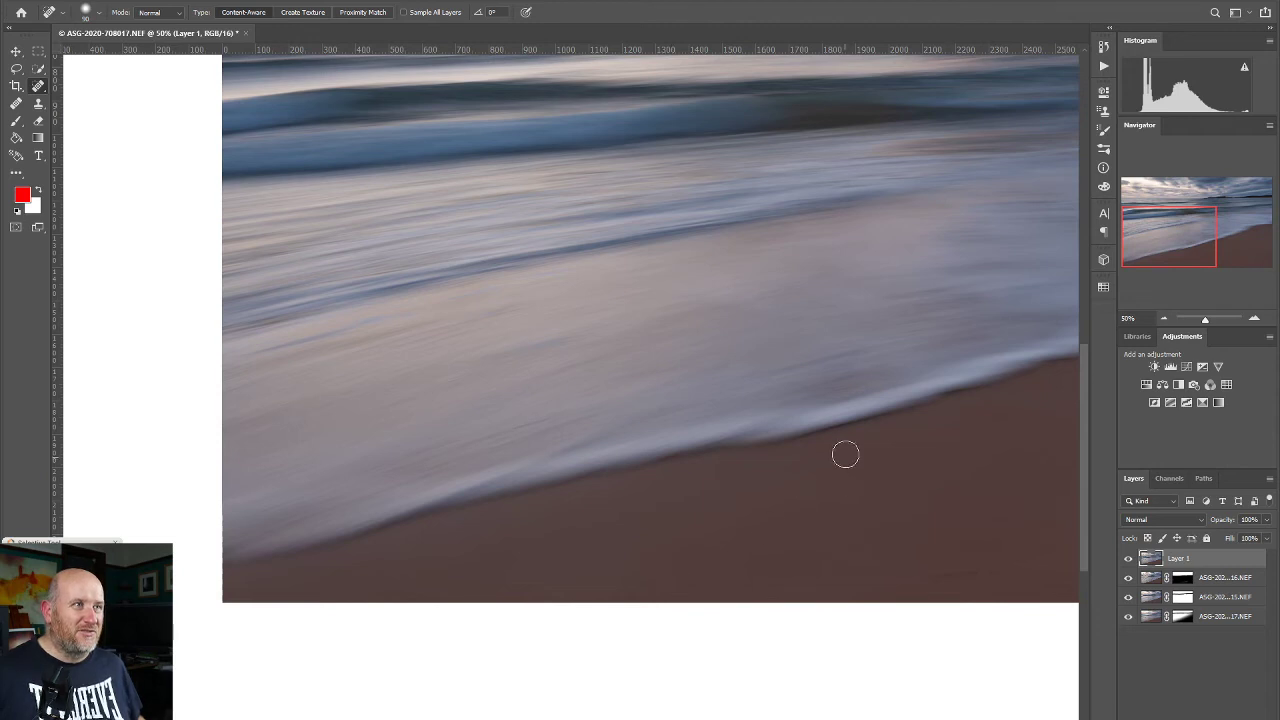
pyautogui.moveTo(1155, 241); pyautogui.dragTo(1200, 218)
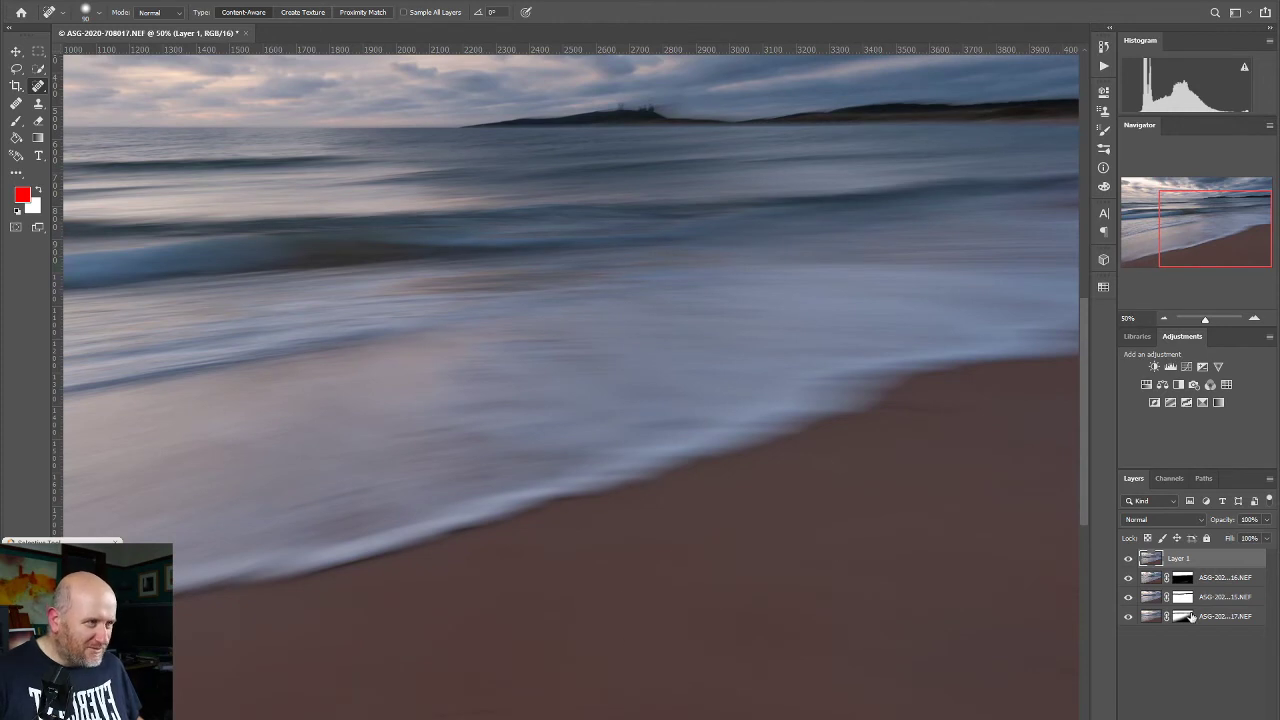
pyautogui.click(1153, 600)
pyautogui.moveTo(1194, 258); pyautogui.dragTo(1122, 238)
pyautogui.scroll(-1, 246, 606)
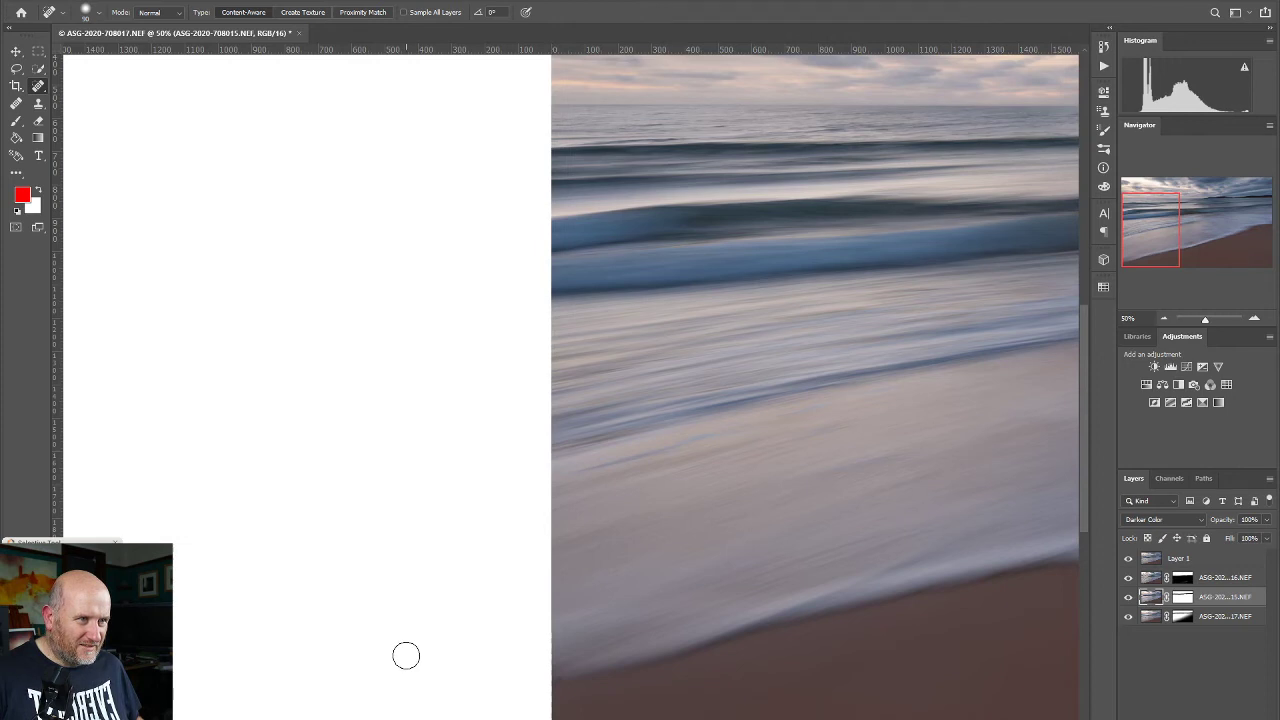
pyautogui.click(1165, 318)
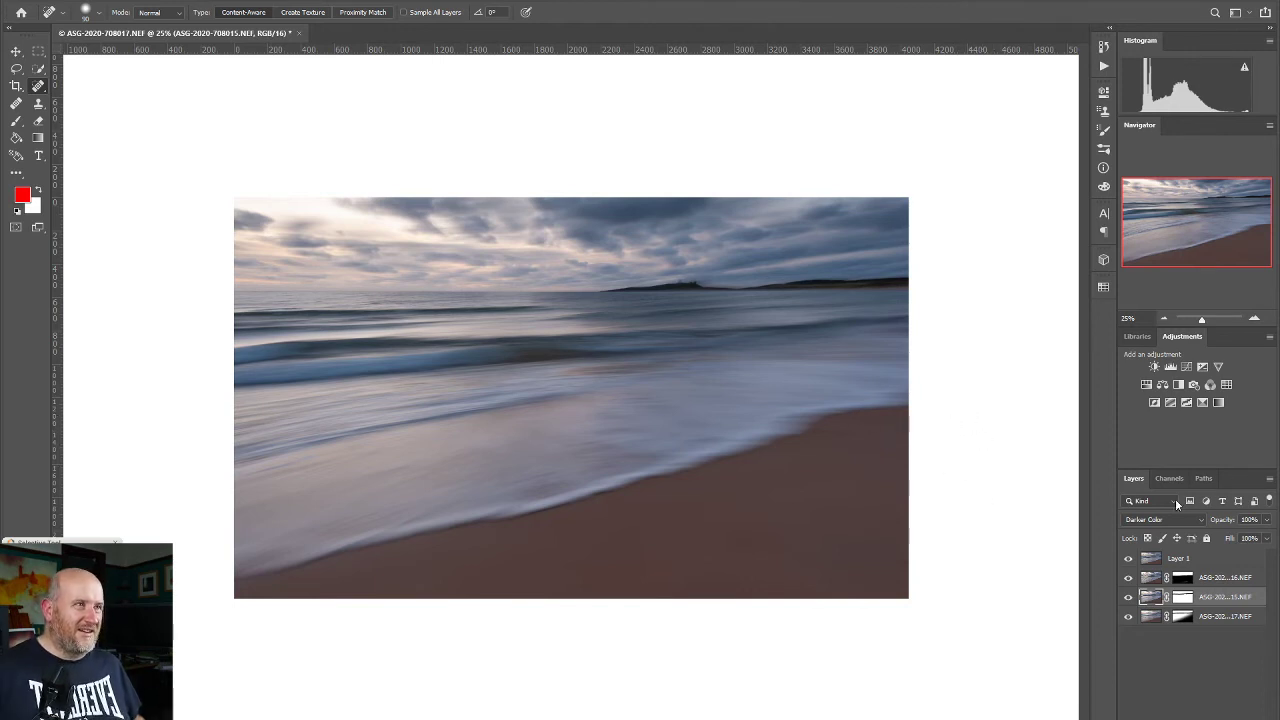
# Add a Curves adjustment above Layer 1 and raise its shadows and highlights to brighten the whole image.
pyautogui.click(1240, 559)
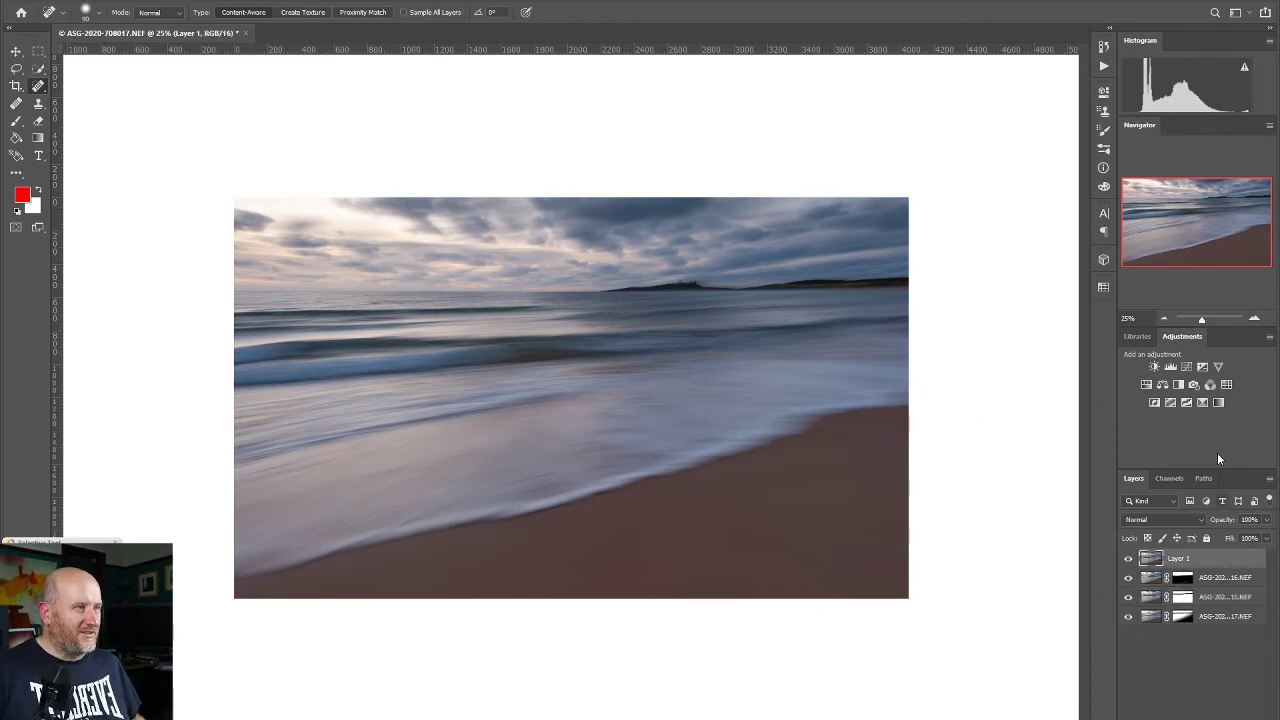
pyautogui.click(1187, 367)
pyautogui.moveTo(1036, 196); pyautogui.dragTo(1005, 217)
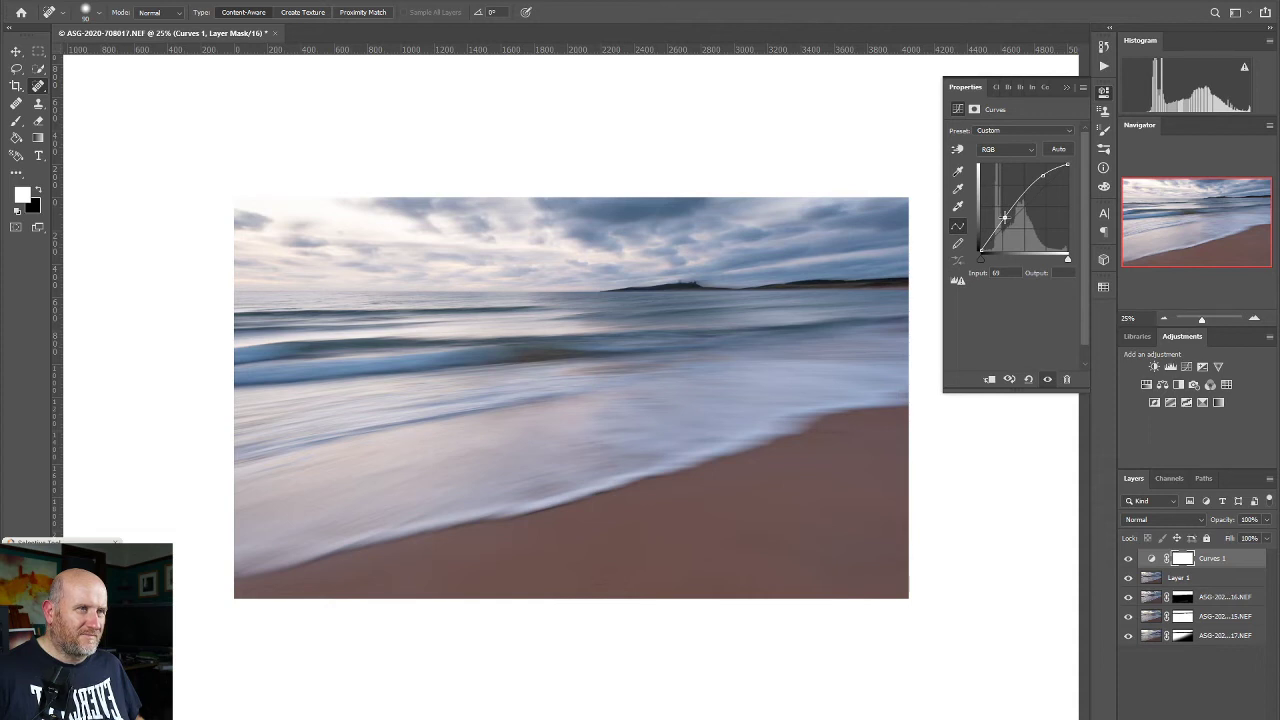
# Mask the Curves 1 brightening out of the sky with upward linear gradients in Multiply mode, blending around the horizon.
pyautogui.click(37, 138)
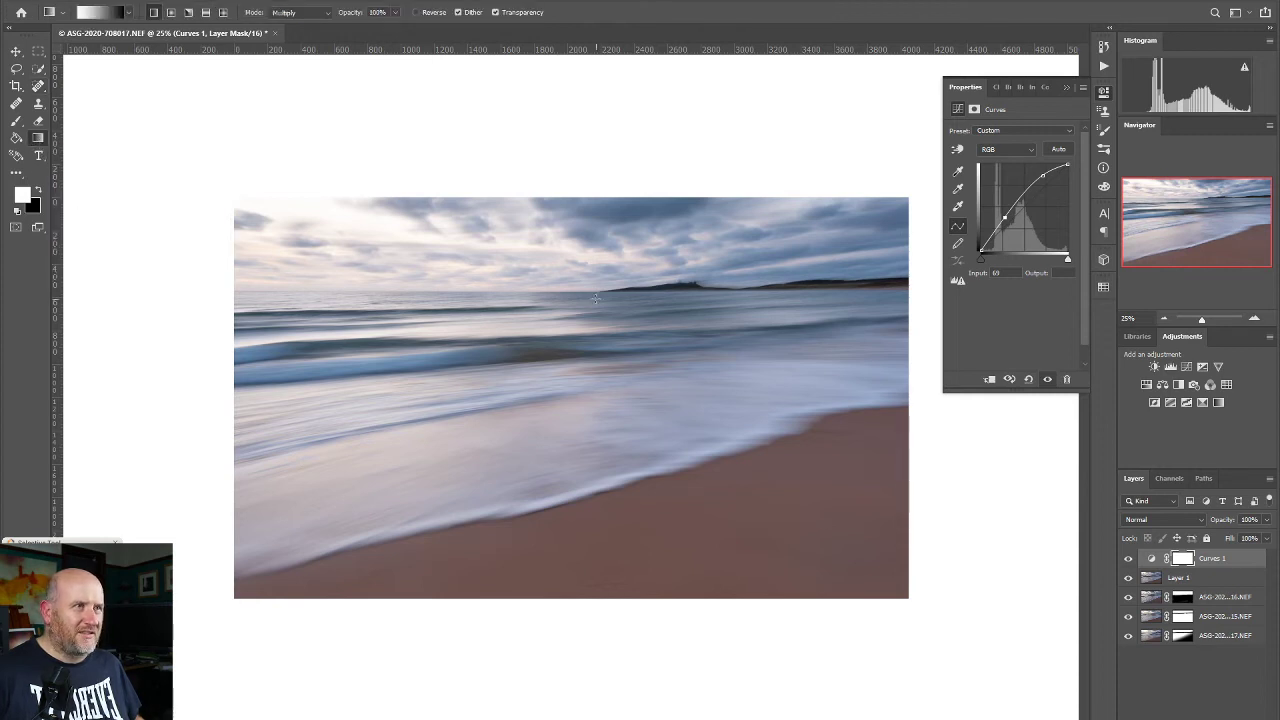
pyautogui.moveTo(591, 309); pyautogui.dragTo(605, 309)
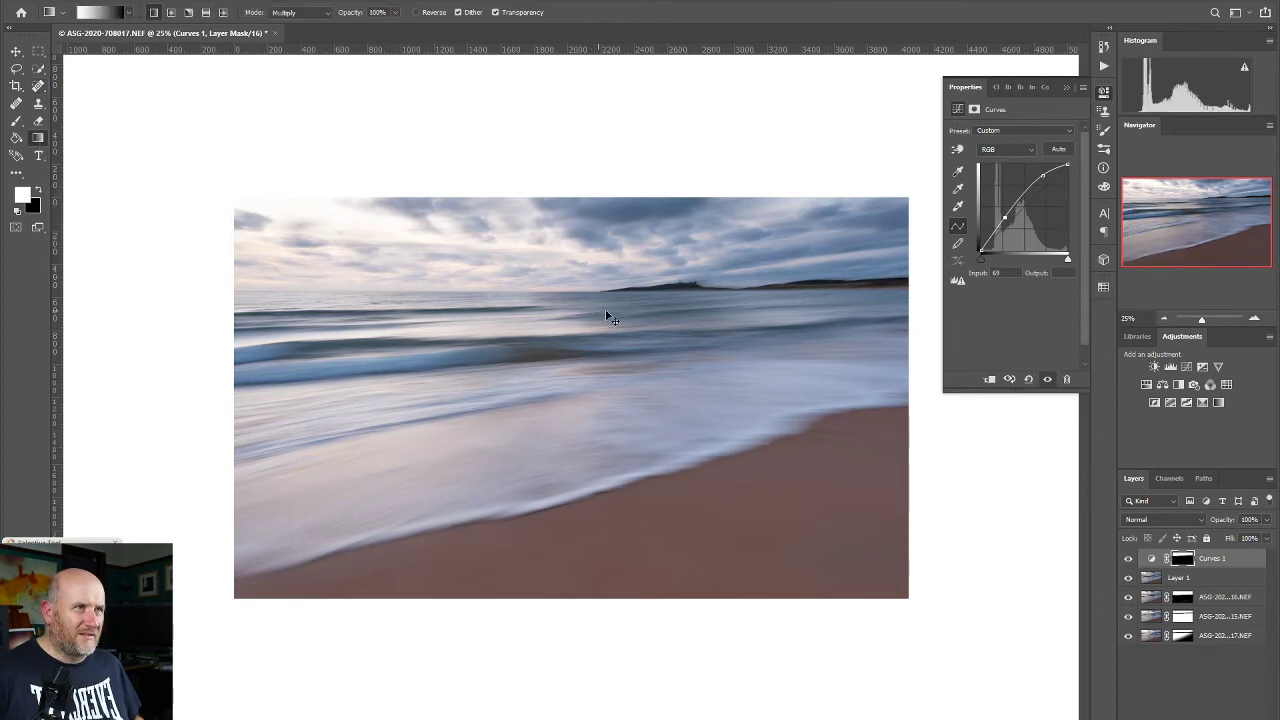
pyautogui.hotkey('ctrl', 'z')
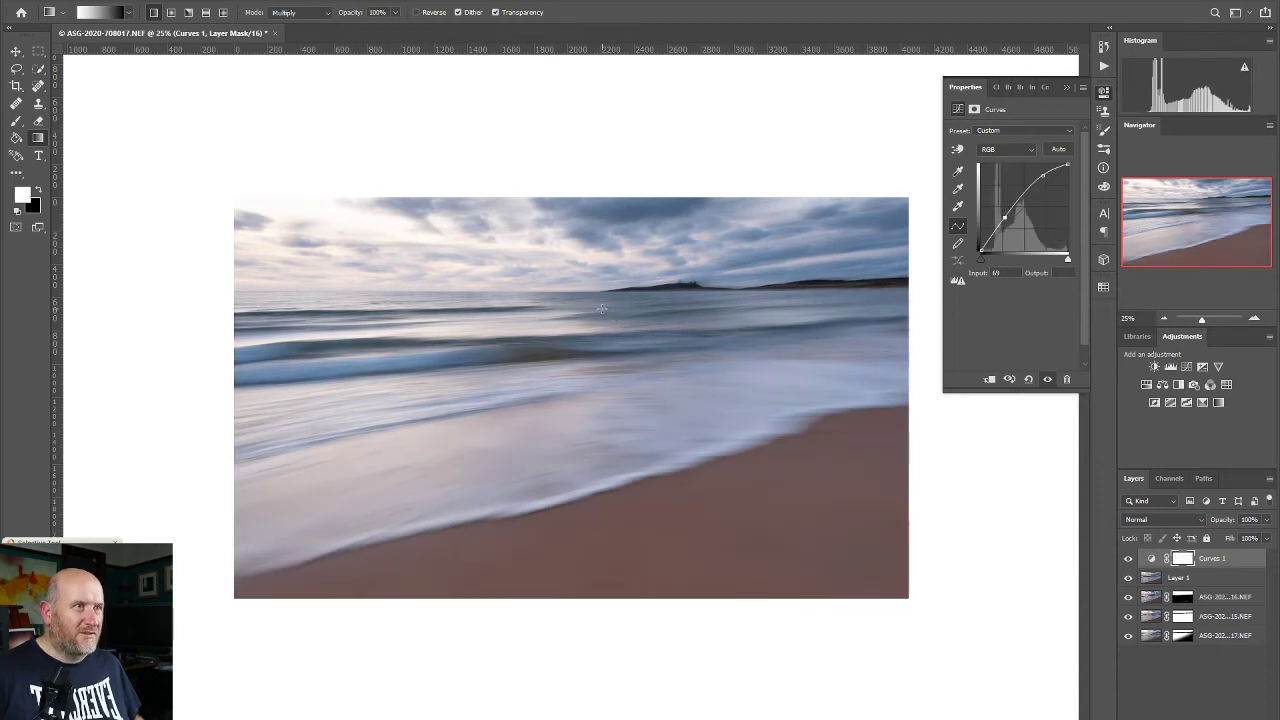
pyautogui.moveTo(600, 277); pyautogui.dragTo(605, 219)
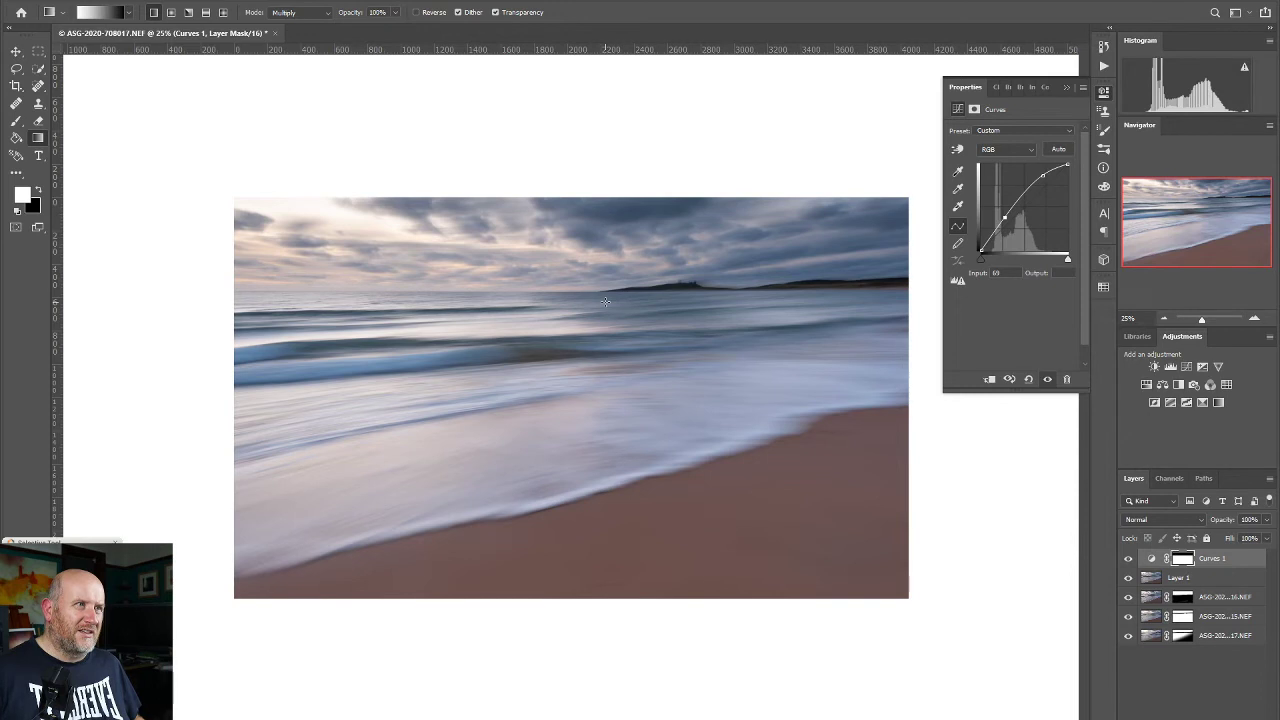
pyautogui.moveTo(604, 313); pyautogui.dragTo(604, 291)
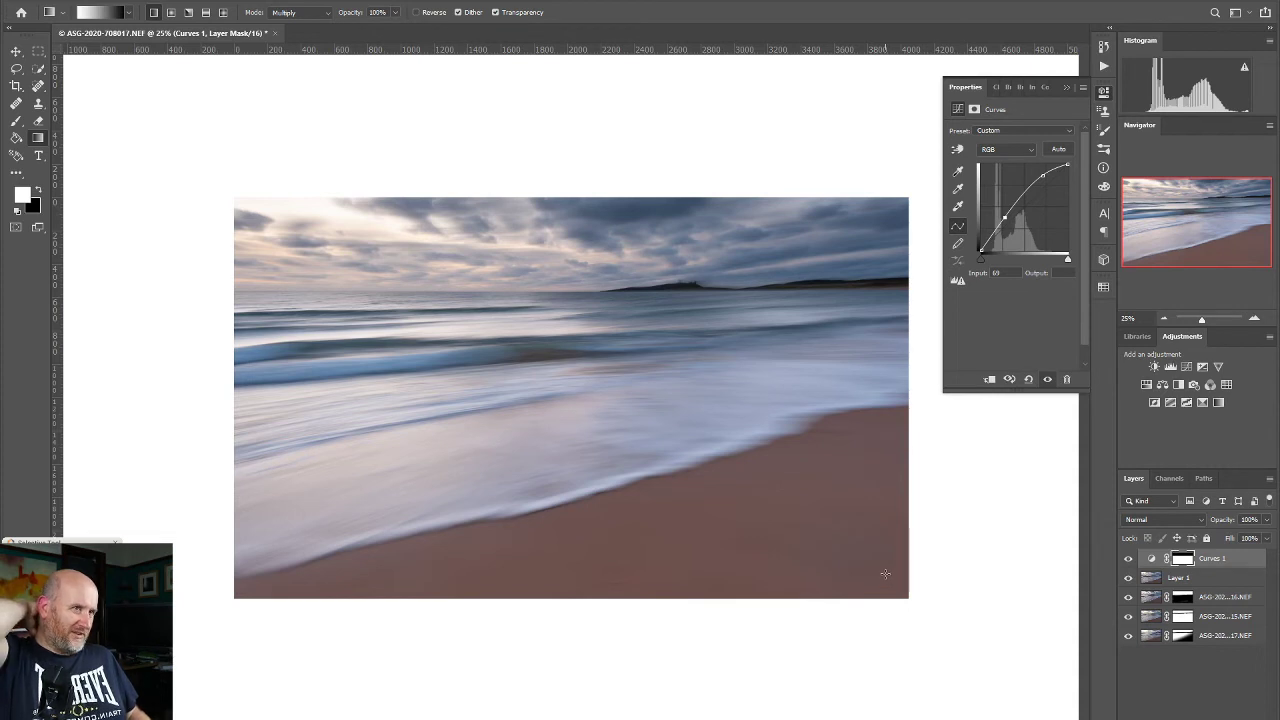
# Add a second Curves adjustment, adjusting its Blue curve and raising the Red curve's midtones to warm the image.
pyautogui.click(1187, 366)
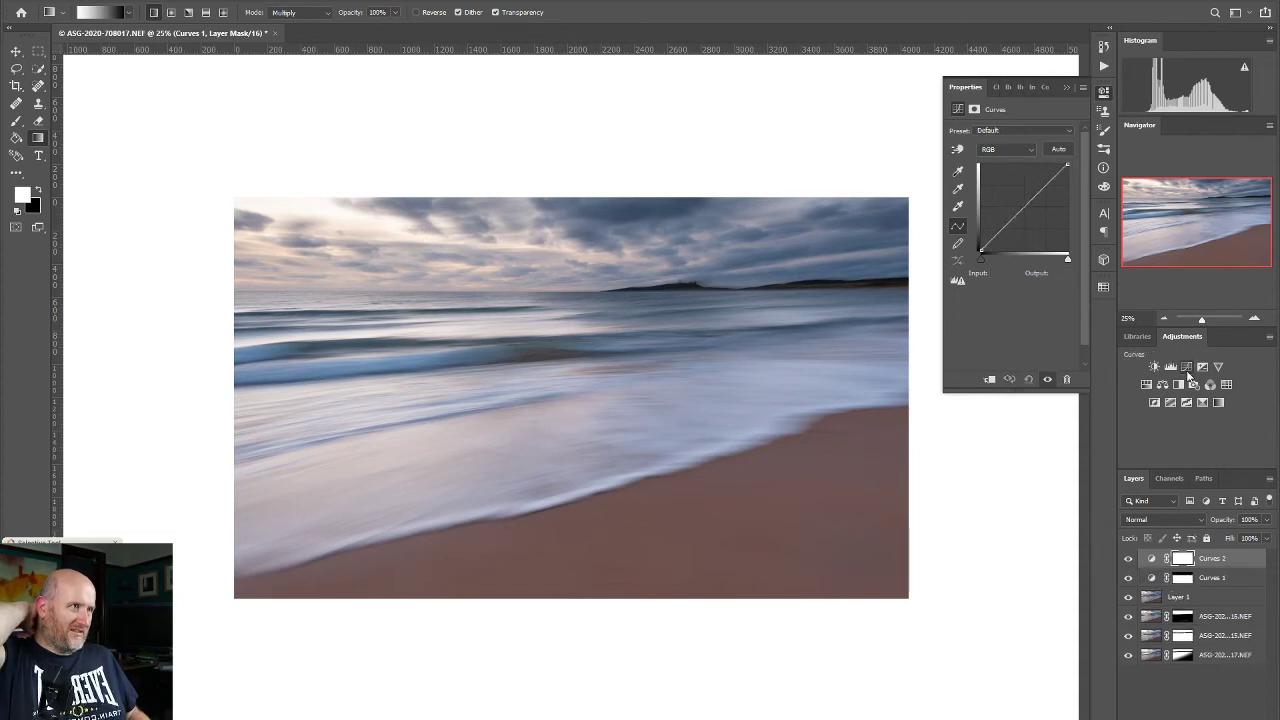
pyautogui.click(1005, 154)
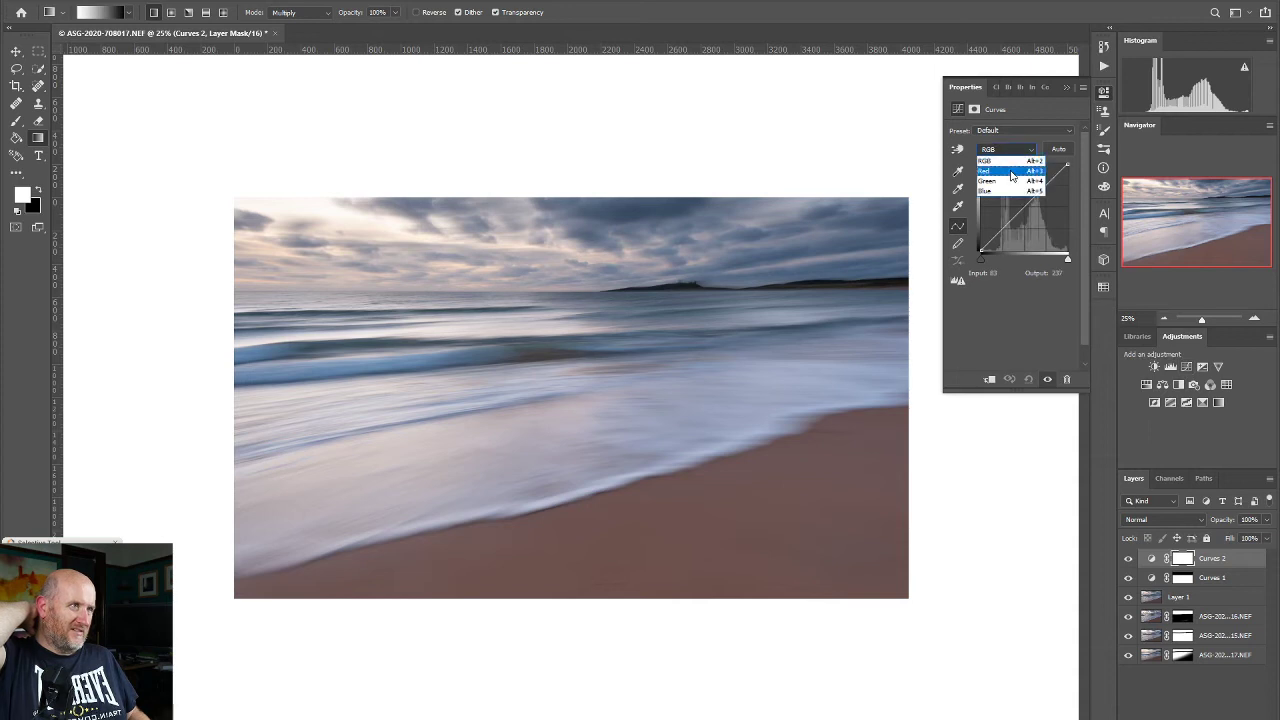
pyautogui.click(1011, 187)
pyautogui.click(1008, 150)
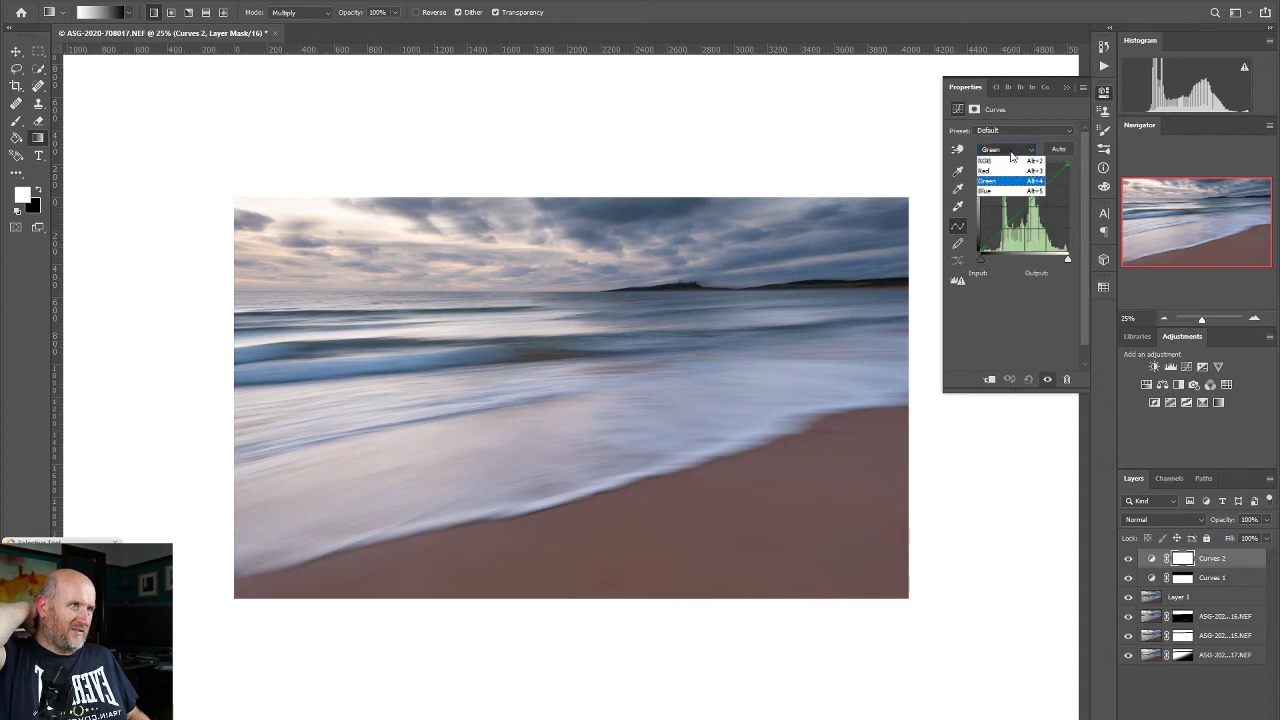
pyautogui.click(1011, 199)
pyautogui.moveTo(1030, 203)
pyautogui.mouseDown()
pyautogui.moveTo(1032, 191)
pyautogui.moveTo(1034, 228)
pyautogui.moveTo(1034, 175)
pyautogui.moveTo(1029, 197)
pyautogui.mouseUp()
pyautogui.click(1017, 150)
pyautogui.click(1000, 173)
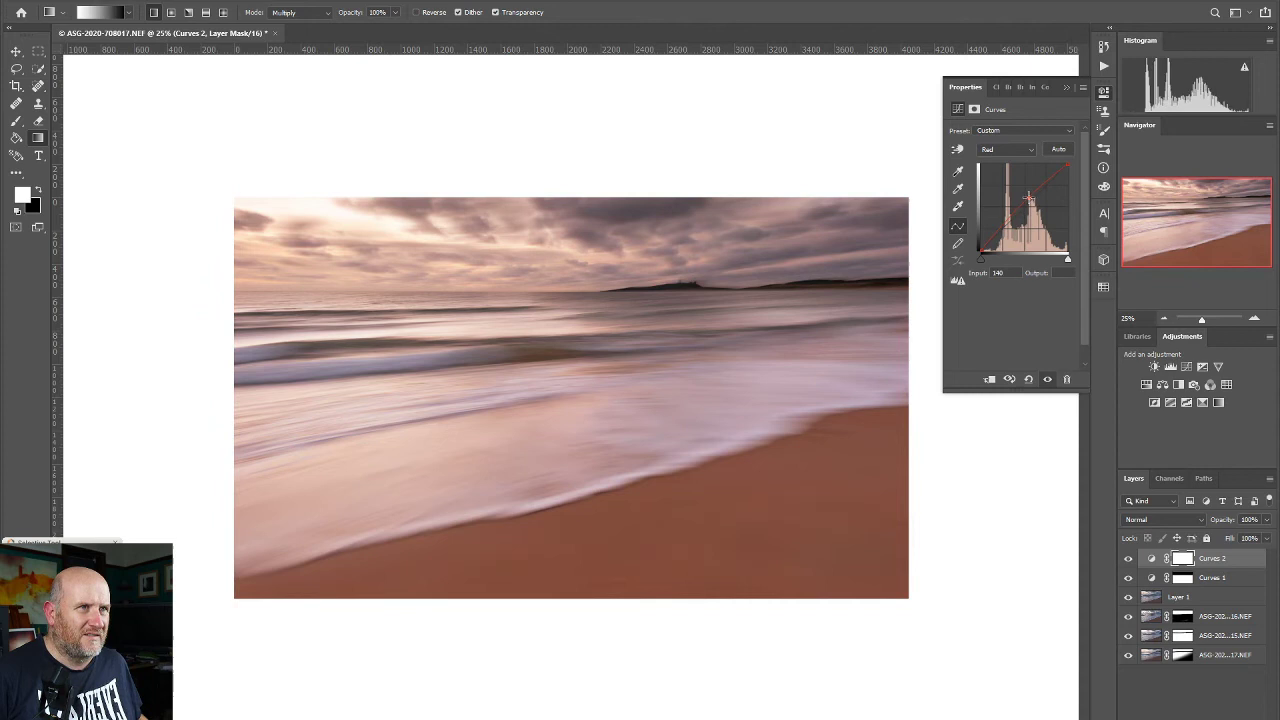
pyautogui.moveTo(1029, 198); pyautogui.dragTo(1030, 199)
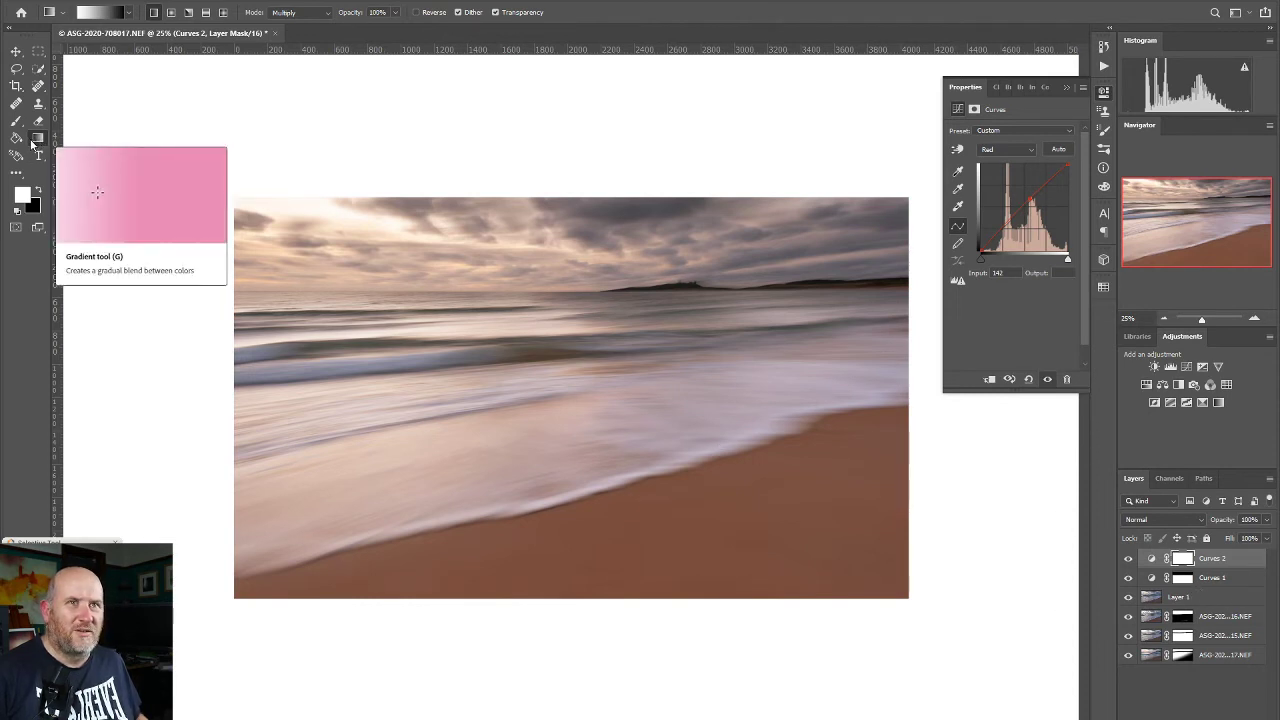
# Restrict the Curves 2 warming mainly to the sky with downward linear gradients on its mask, and set the layer's opacity to 84%.
pyautogui.moveTo(546, 292); pyautogui.dragTo(545, 354)
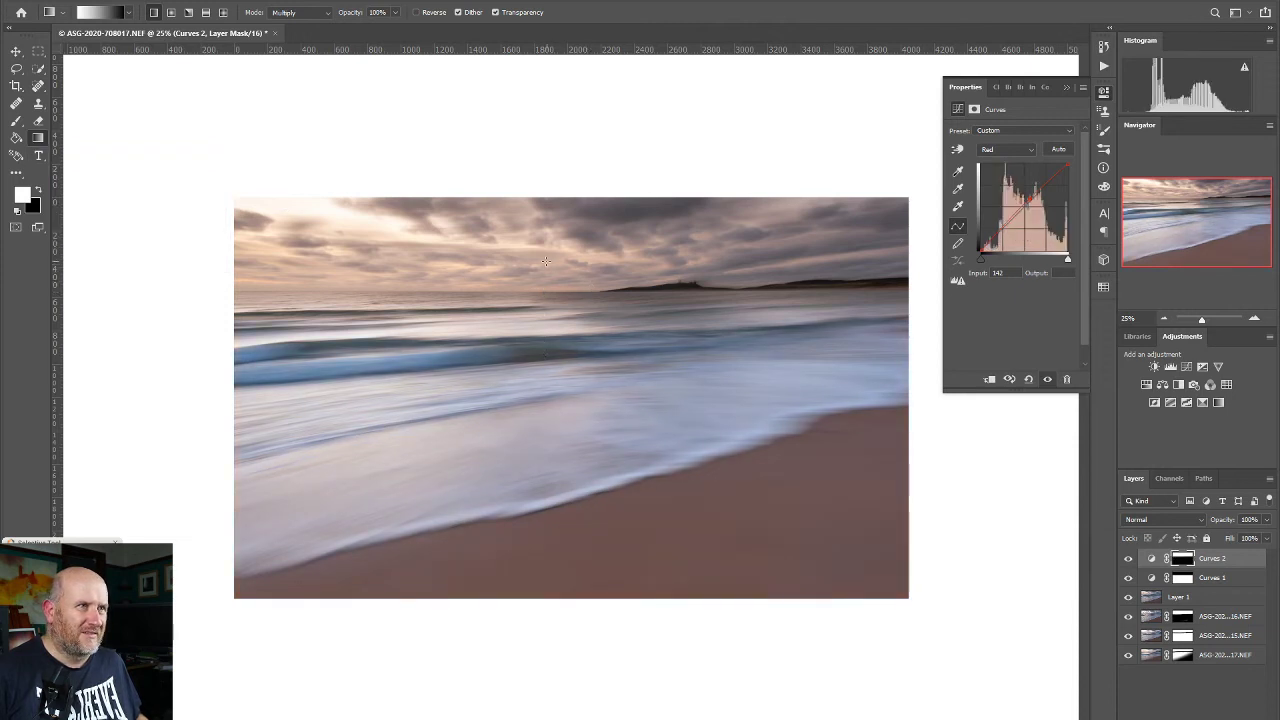
pyautogui.moveTo(504, 278); pyautogui.dragTo(573, 502)
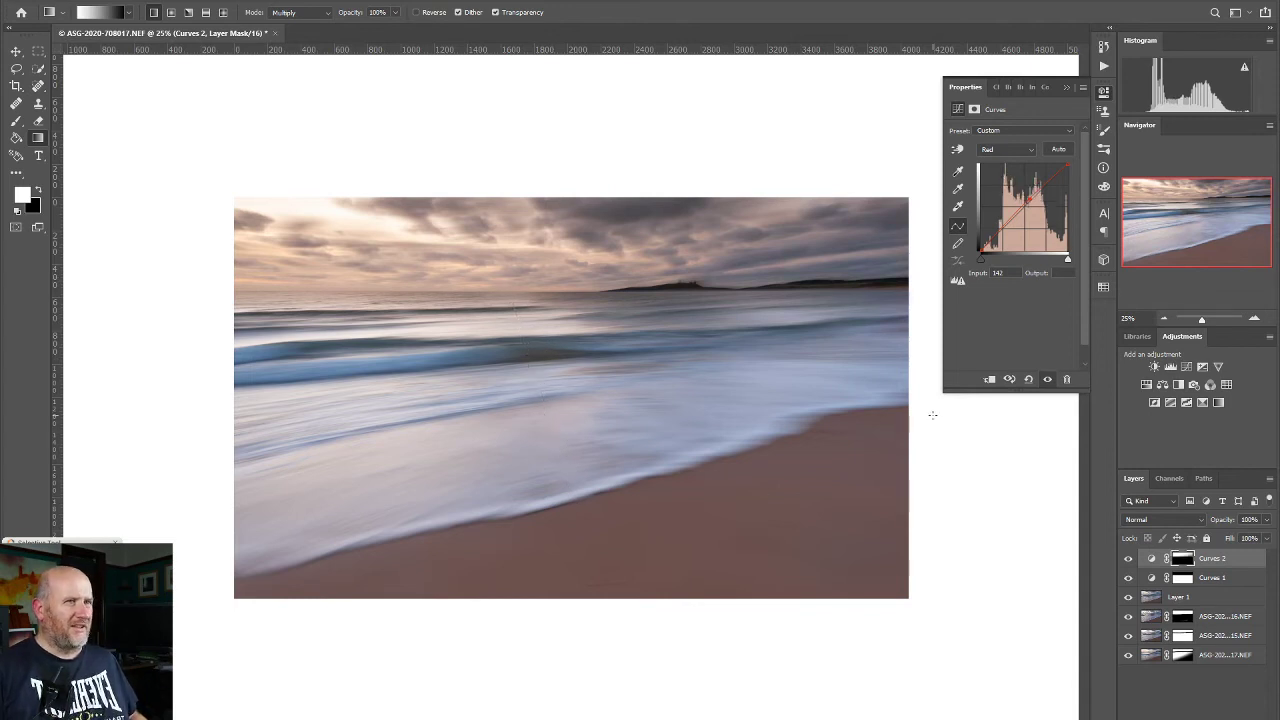
pyautogui.click(1128, 558)
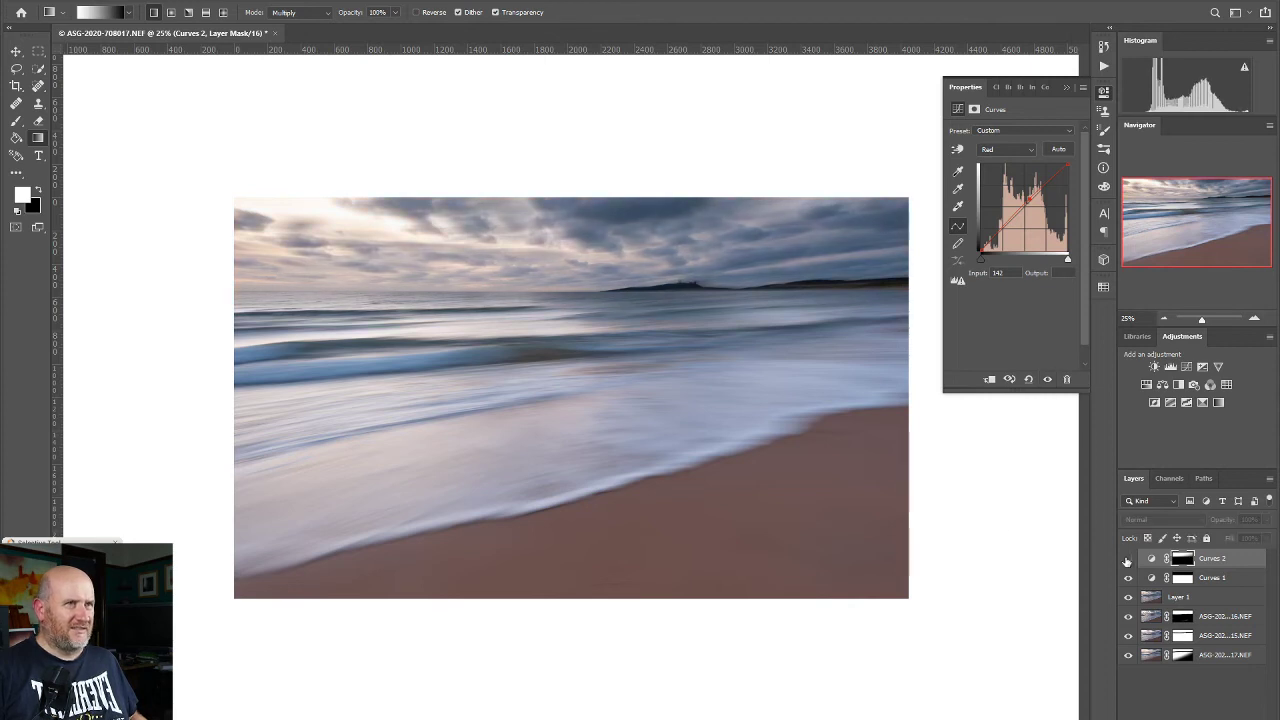
pyautogui.click(1266, 519)
pyautogui.moveTo(1268, 538); pyautogui.dragTo(1257, 537)
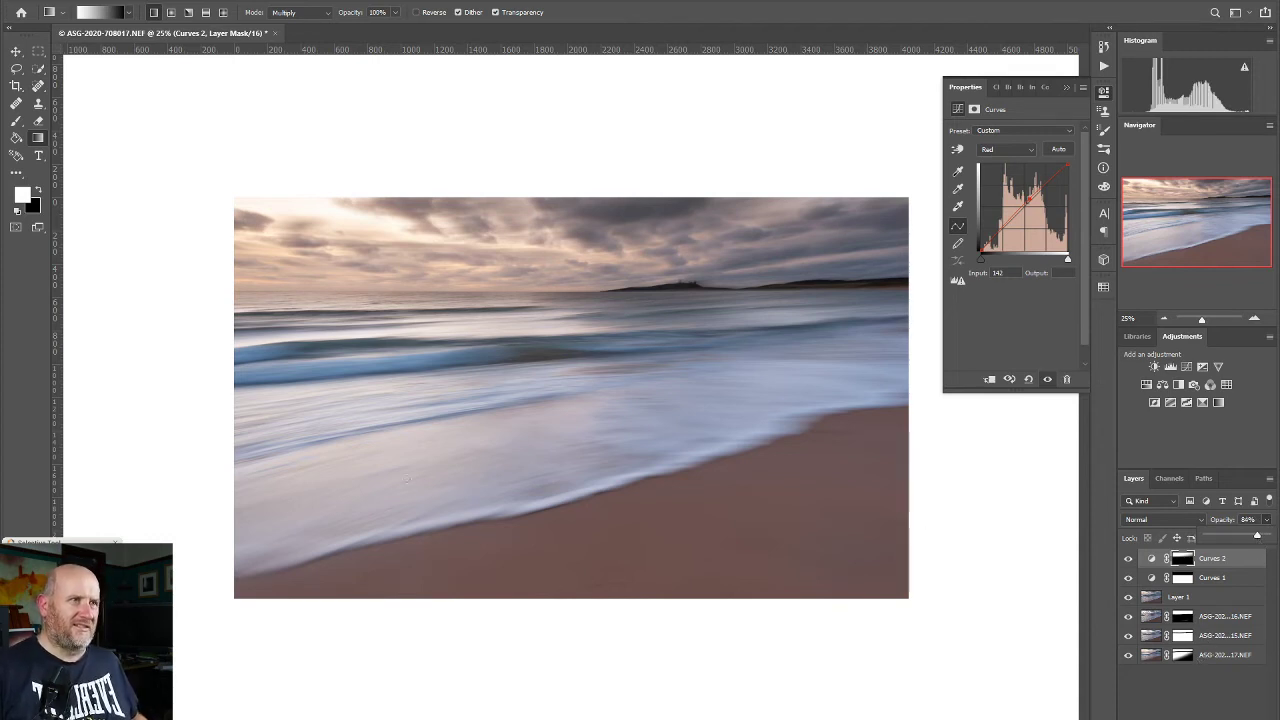
pyautogui.click(28, 3)
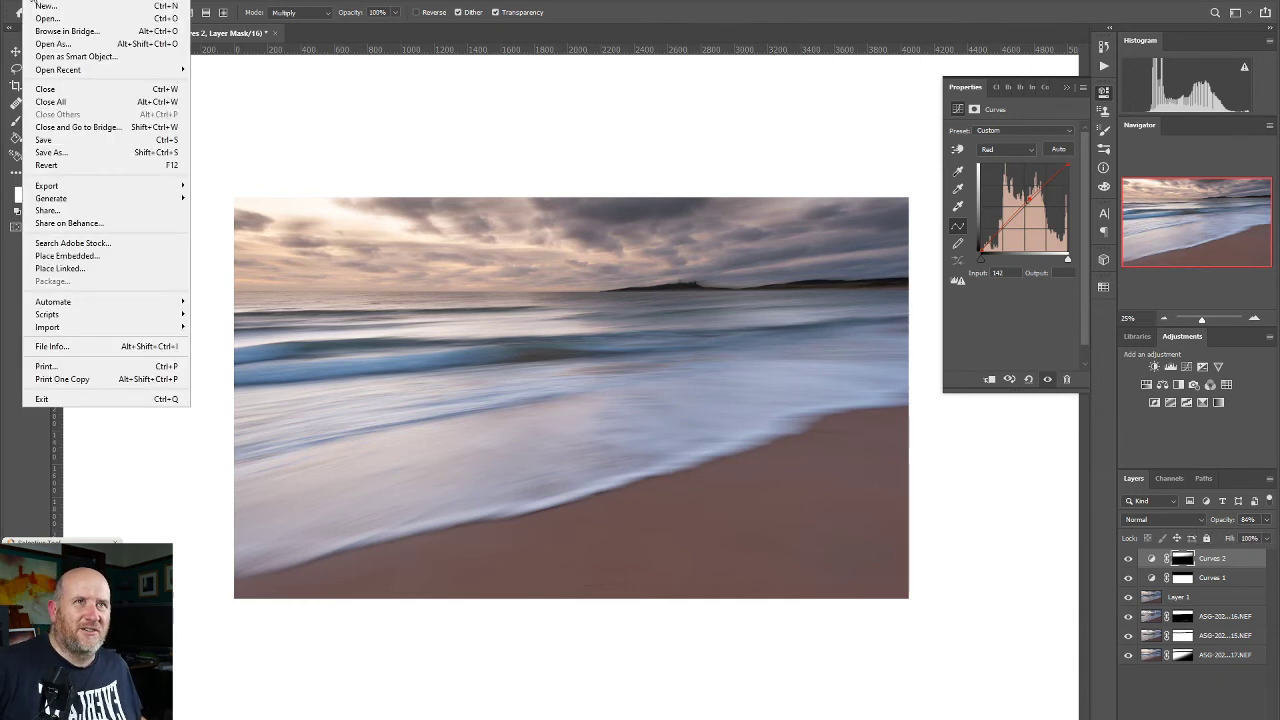
pyautogui.click(44, 141)
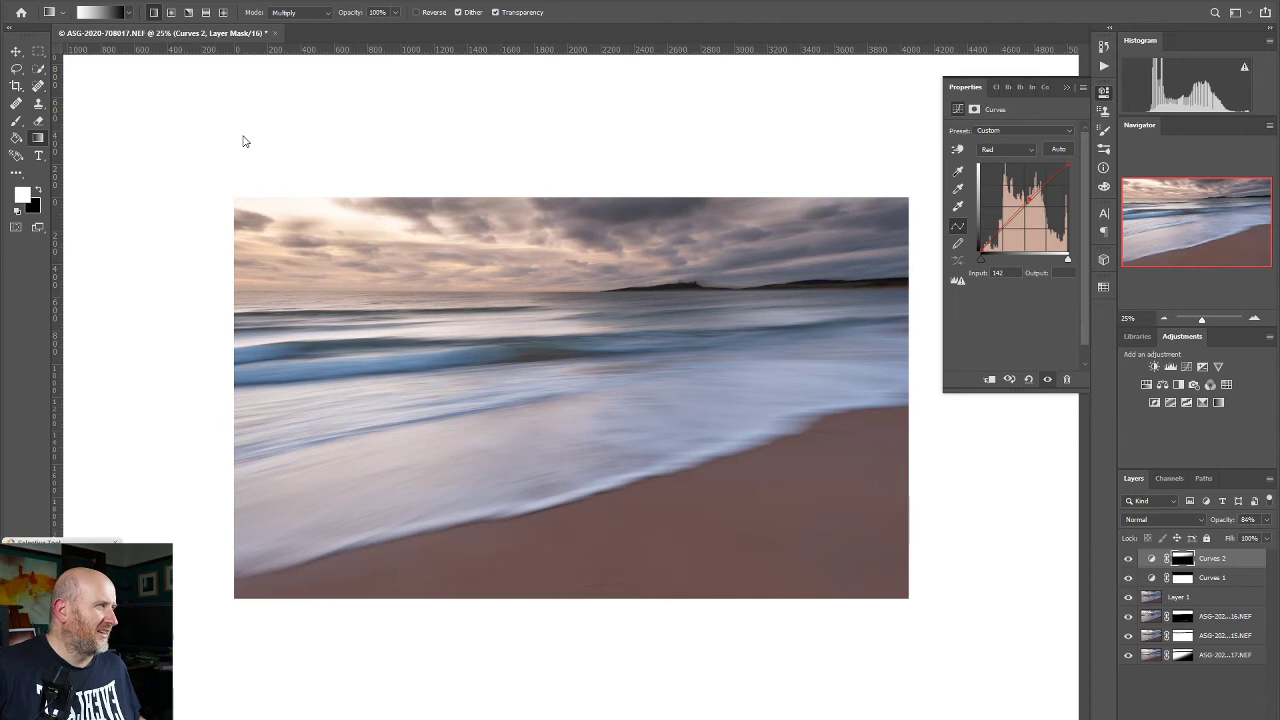
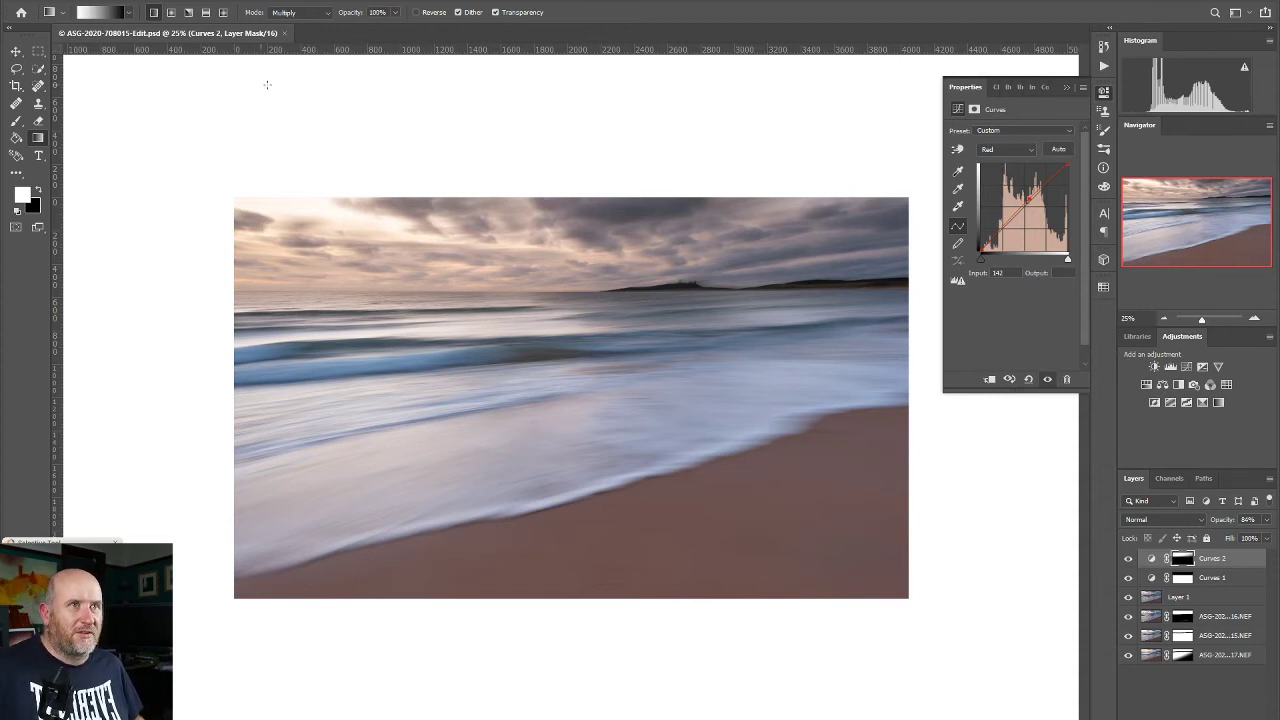
pyautogui.click(284, 33)
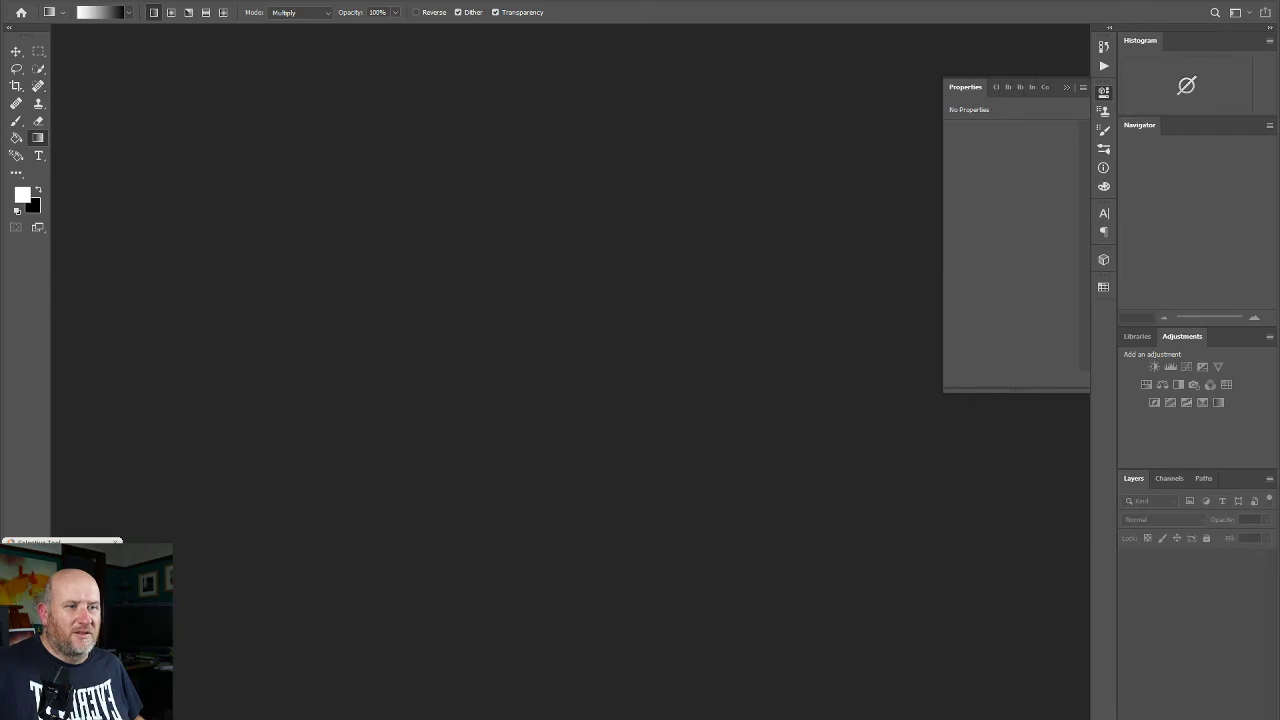
pyautogui.hotkey('alt', 'Tab')
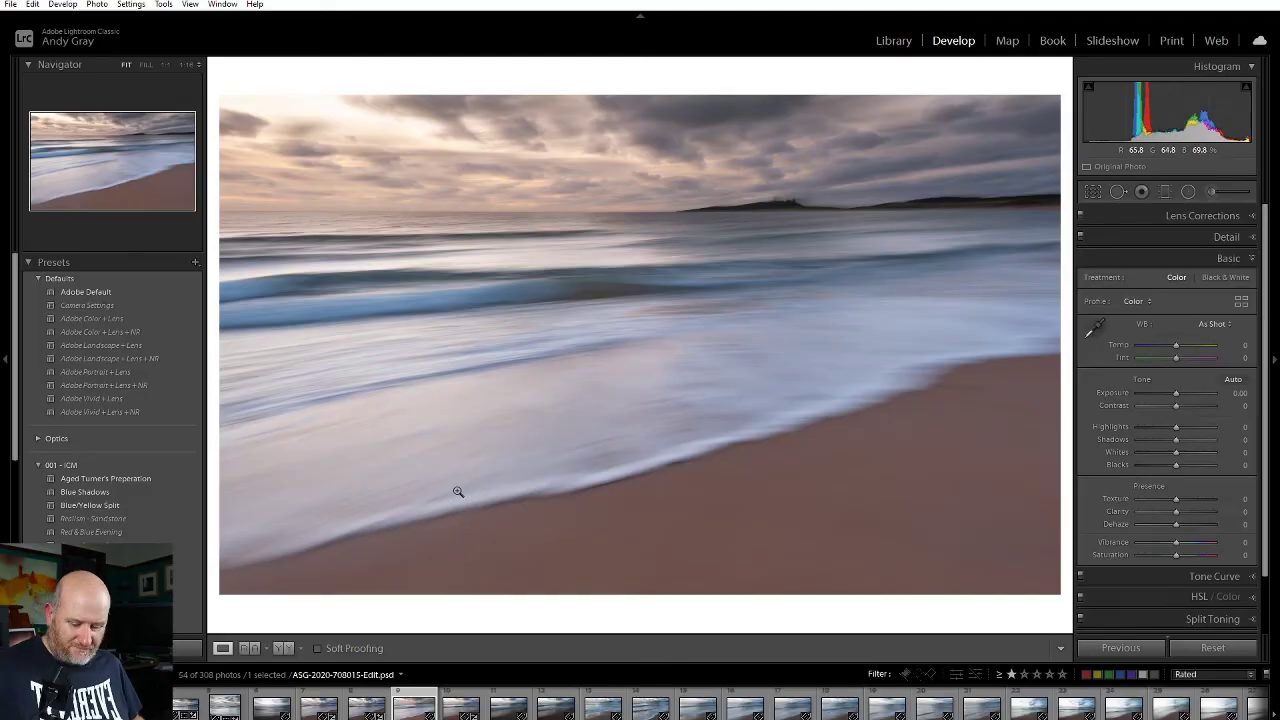
pyautogui.press('2')
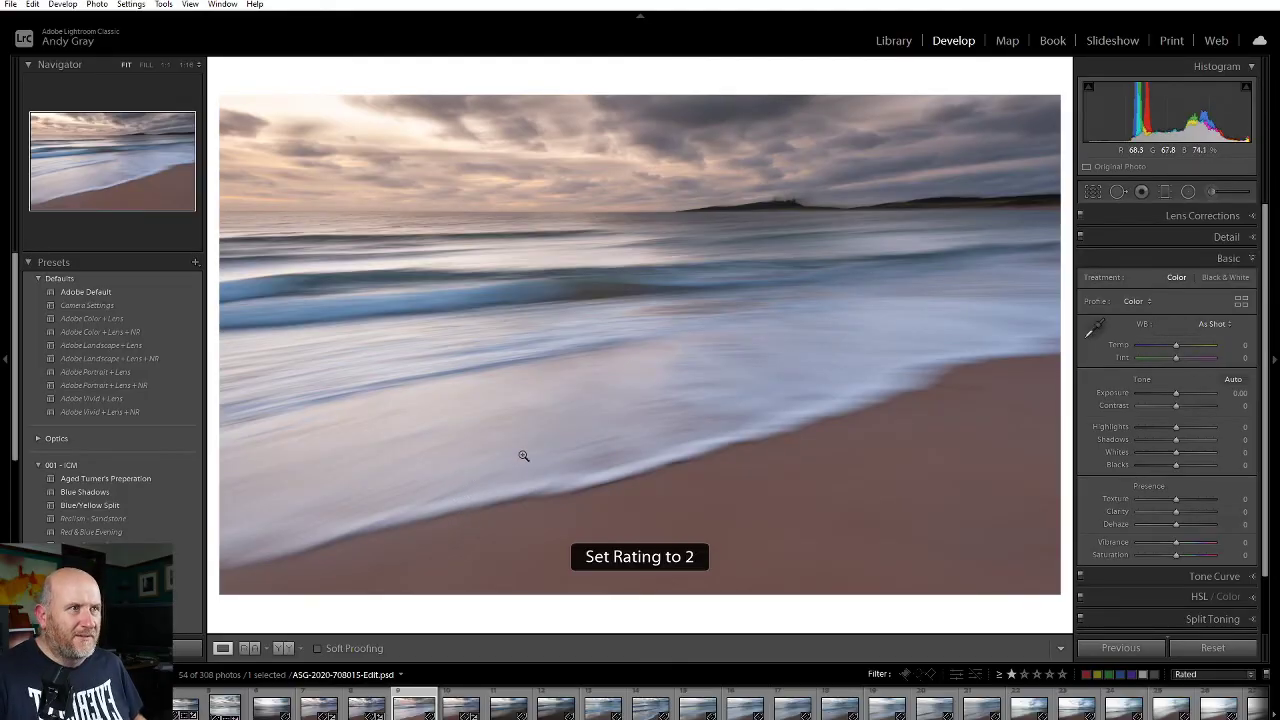
pyautogui.click(701, 238)
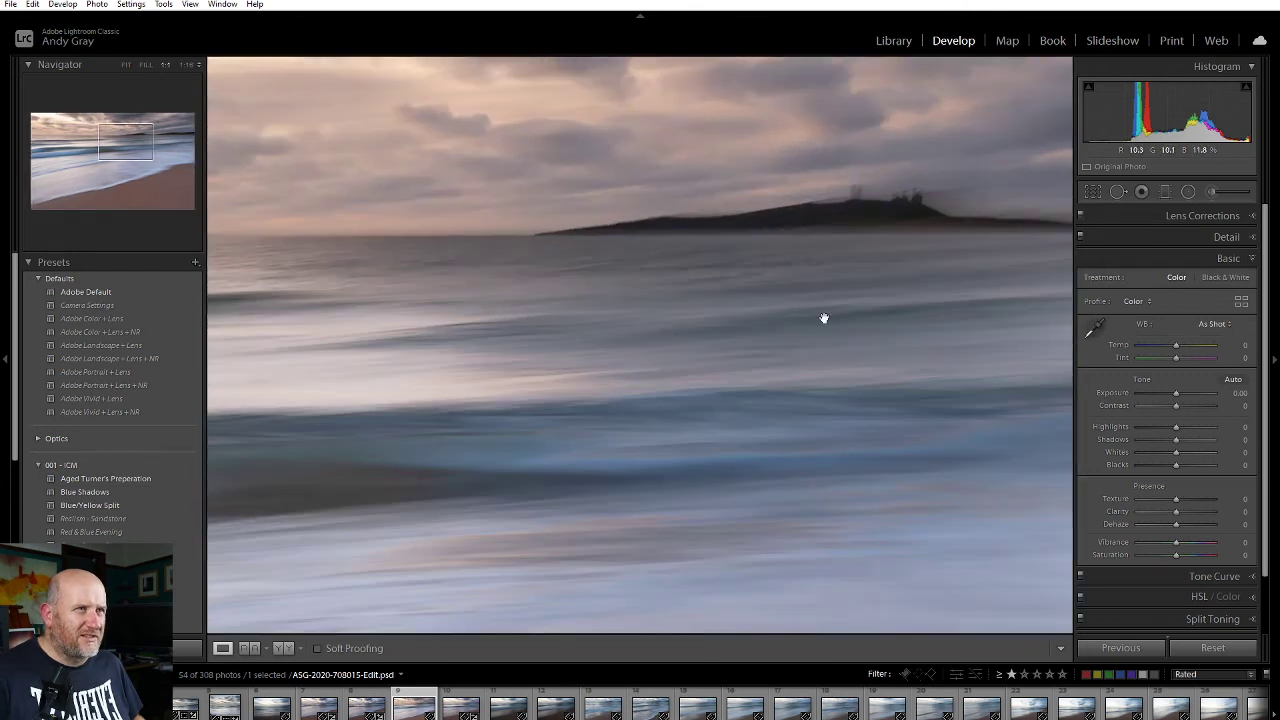
pyautogui.moveTo(824, 318); pyautogui.dragTo(694, 443)
pyautogui.moveTo(834, 471)
pyautogui.mouseDown()
pyautogui.moveTo(480, 480)
pyautogui.moveTo(407, 410)
pyautogui.moveTo(816, 413)
pyautogui.mouseUp()
pyautogui.moveTo(408, 406); pyautogui.dragTo(871, 403)
pyautogui.moveTo(636, 409); pyautogui.dragTo(594, 337)
pyautogui.click(575, 350)
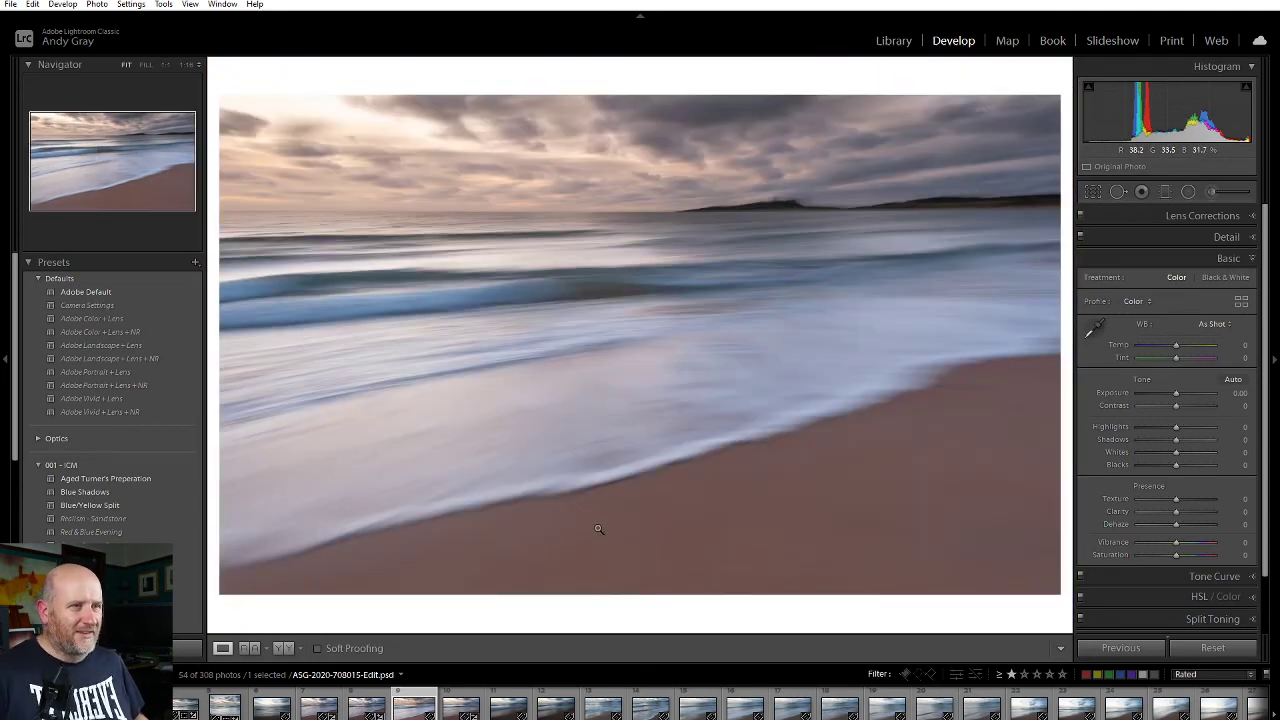
# Browse the seascape photos that follow the edited composite in the Library module.
pyautogui.click(890, 41)
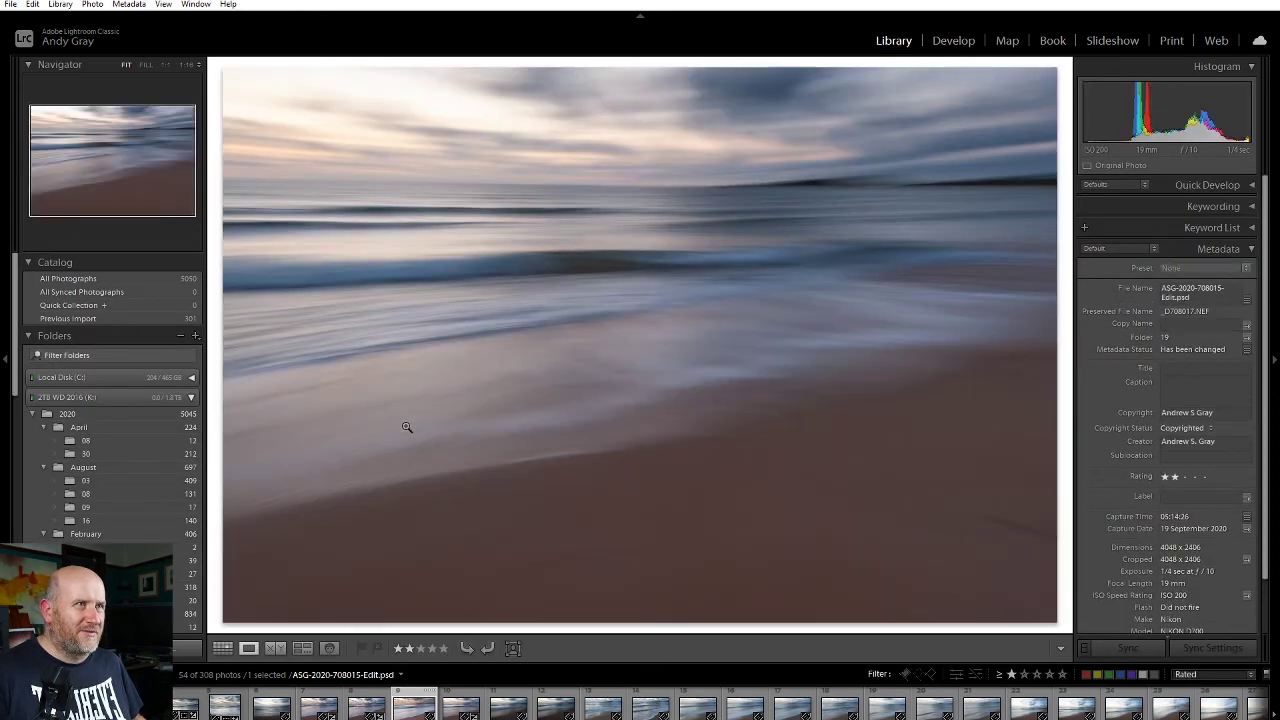
pyautogui.press('Right')
pyautogui.press('Right')
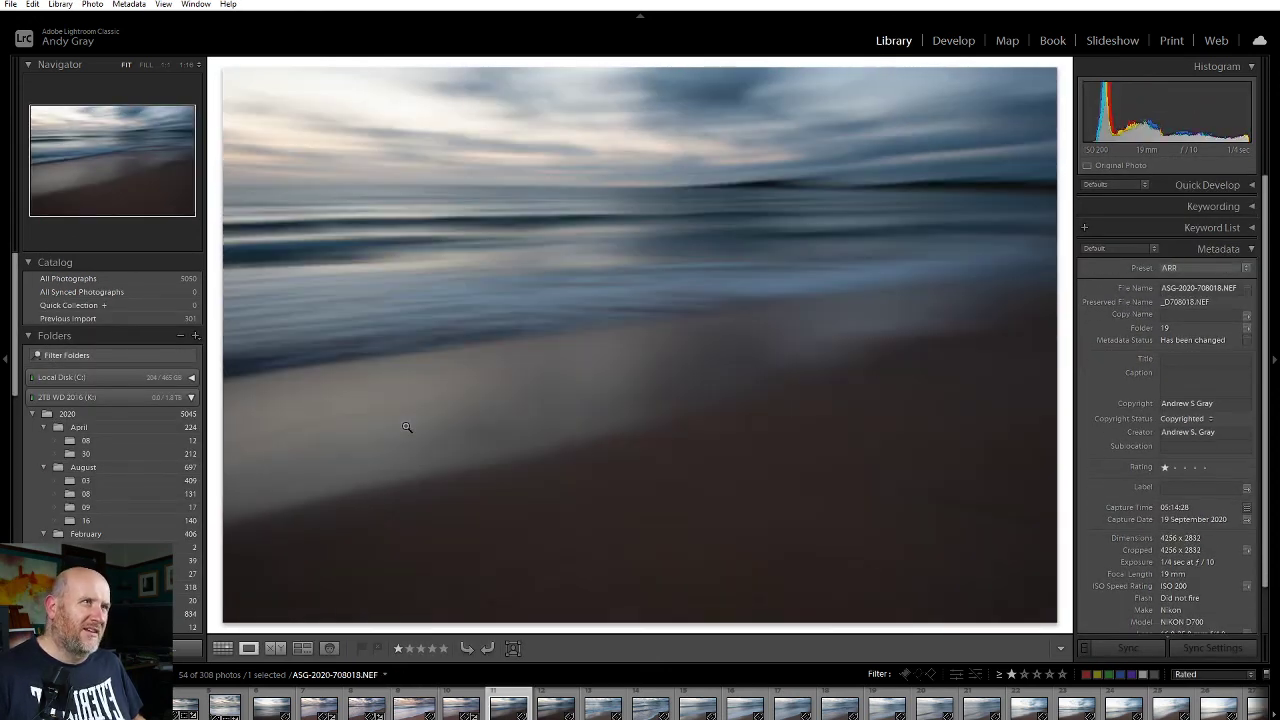
pyautogui.press('Right')
pyautogui.press('Right')
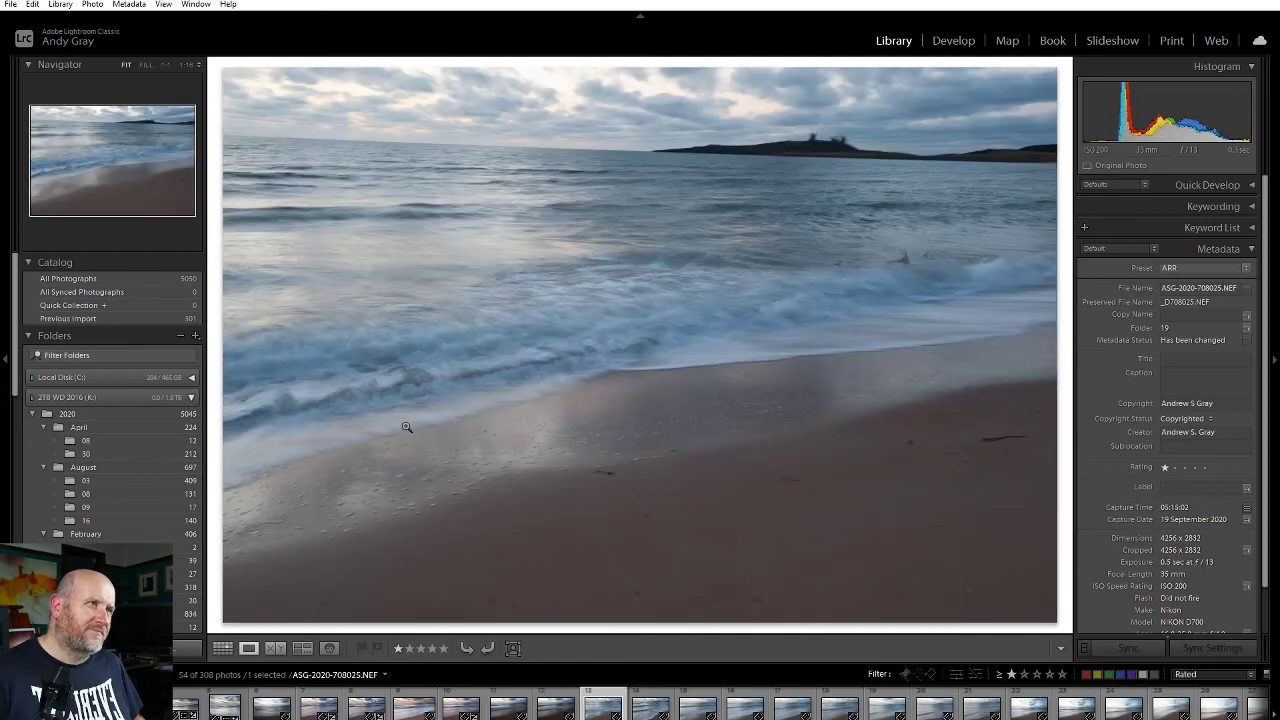
# Compare the blurred seascapes up to ASG-2020-708033.NEF and inspect that photo's horizon and waves up close.
pyautogui.press('Right')
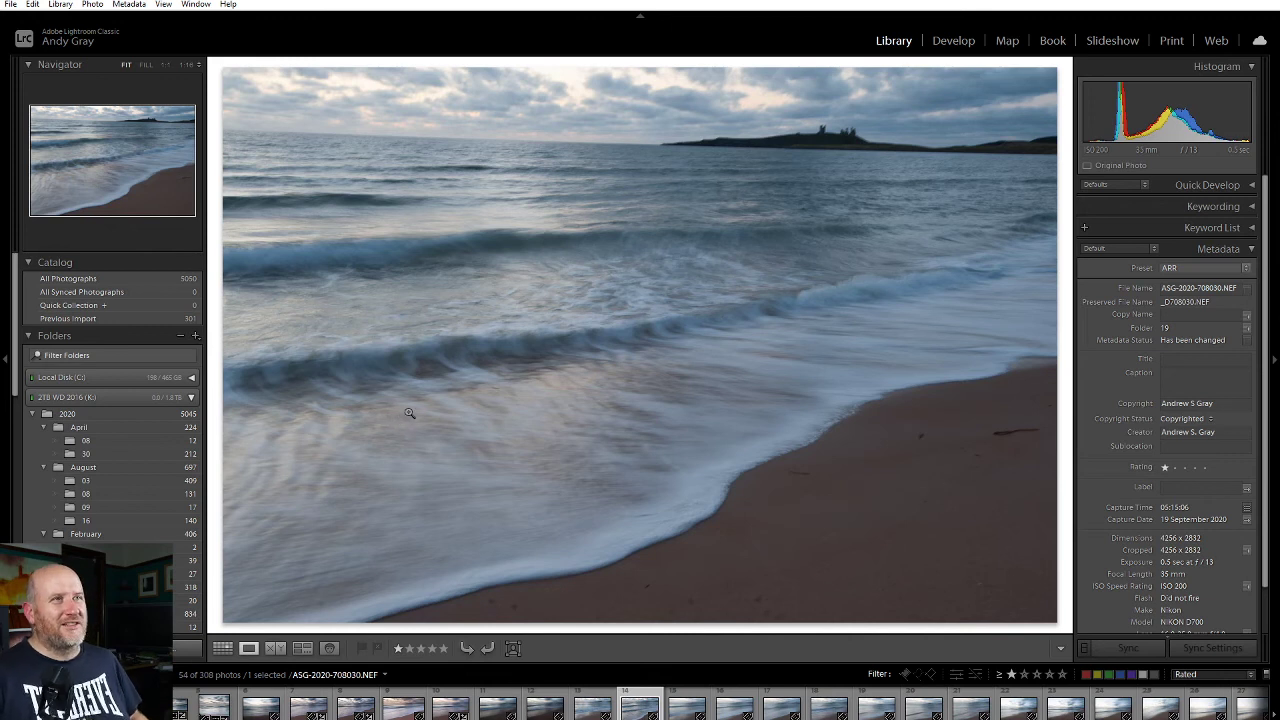
pyautogui.press('Right')
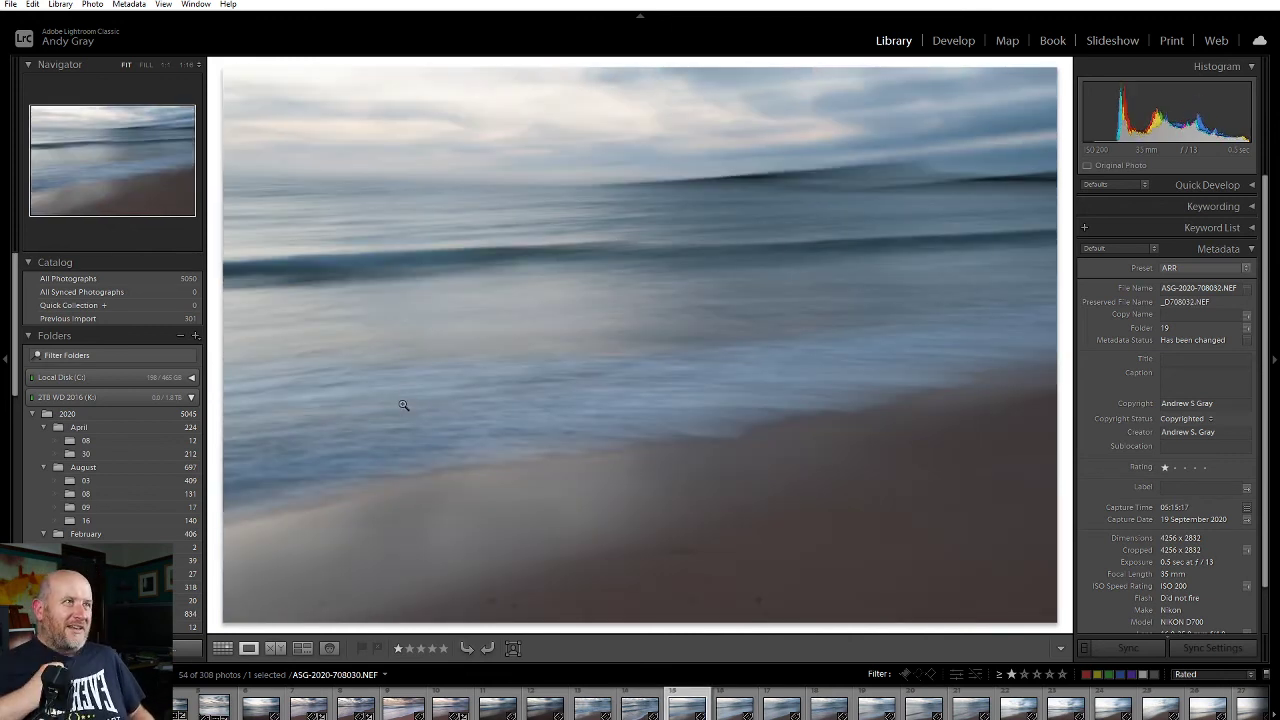
pyautogui.press('Left')
pyautogui.press('Left')
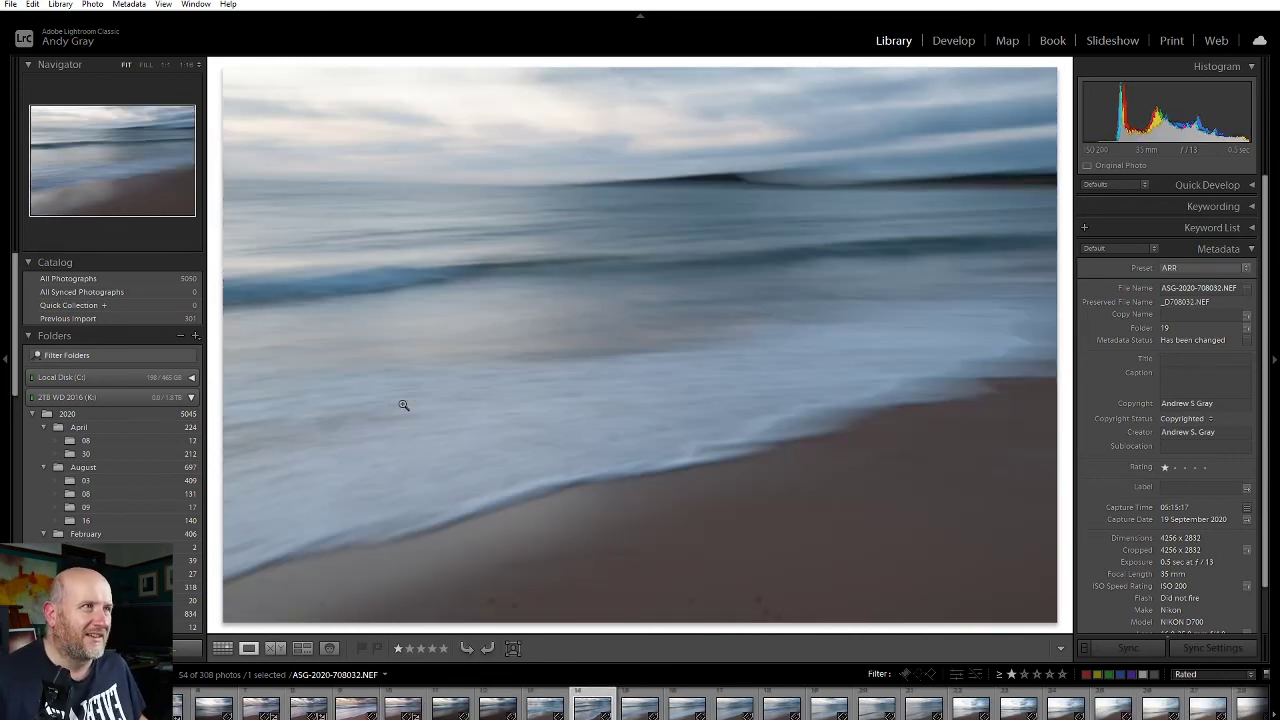
pyautogui.press('Right')
pyautogui.press('Right')
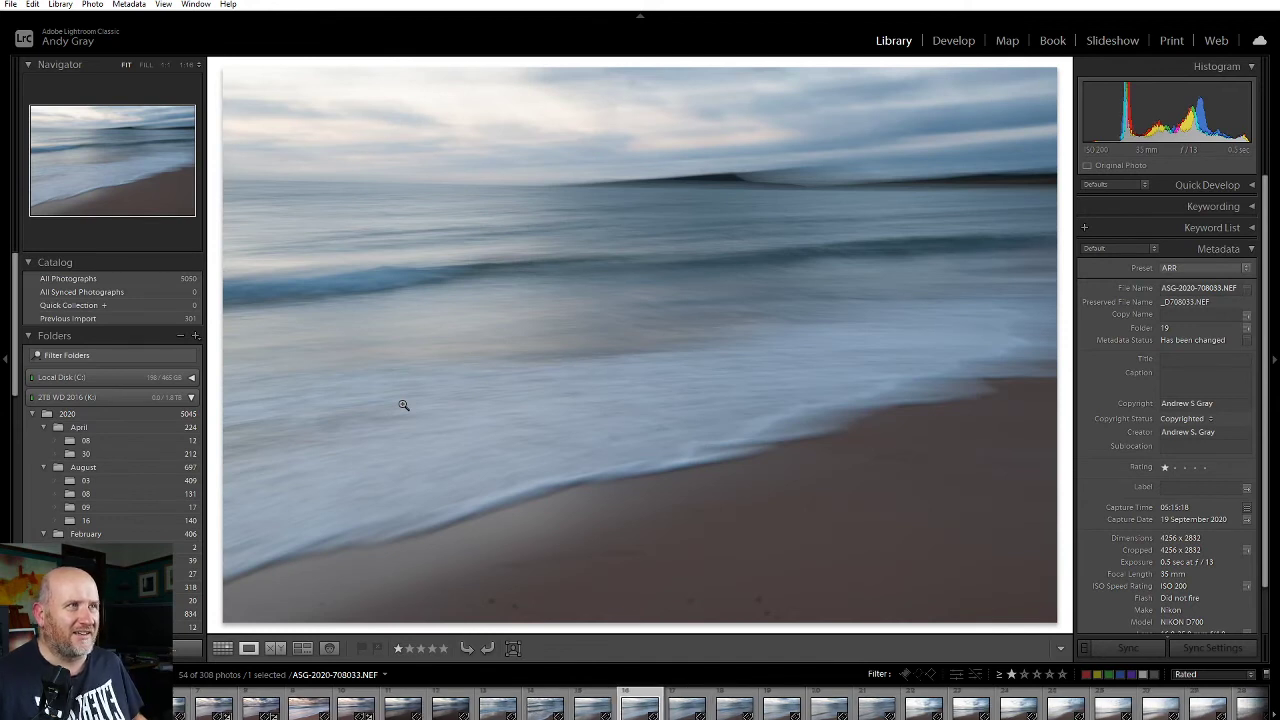
pyautogui.press('Right')
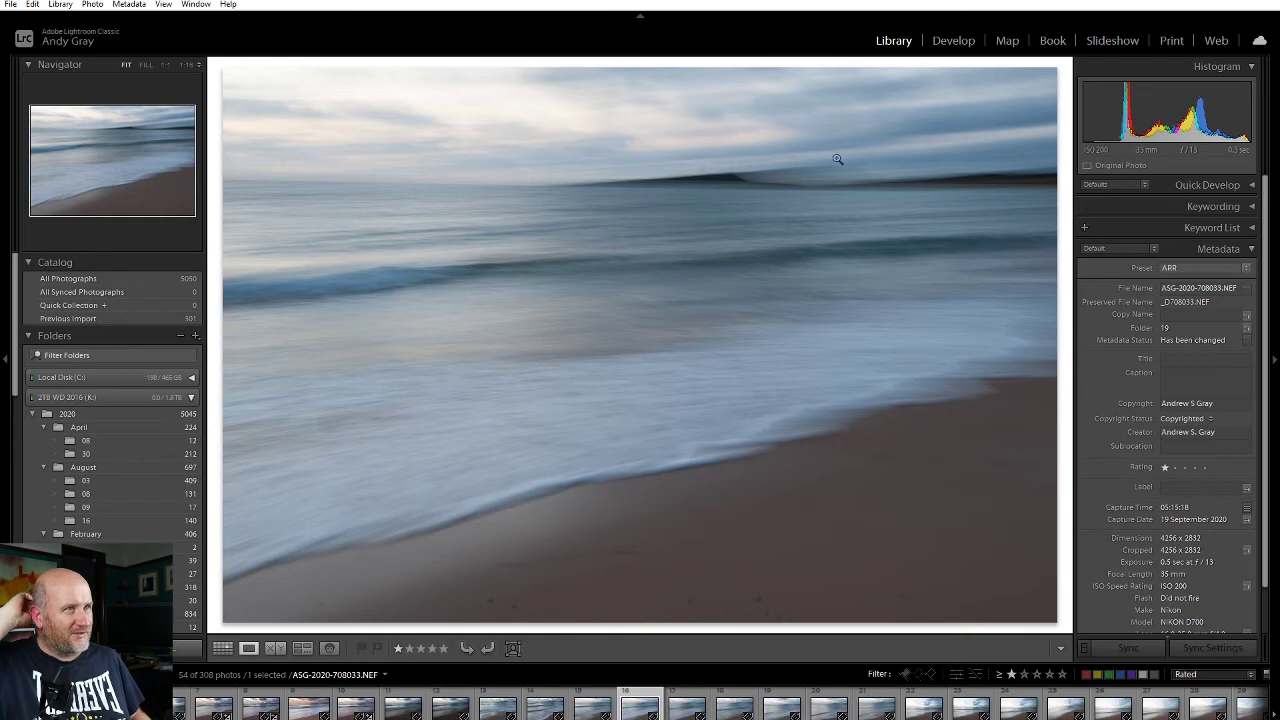
pyautogui.click(820, 183)
pyautogui.moveTo(786, 217); pyautogui.dragTo(627, 369)
pyautogui.click(507, 369)
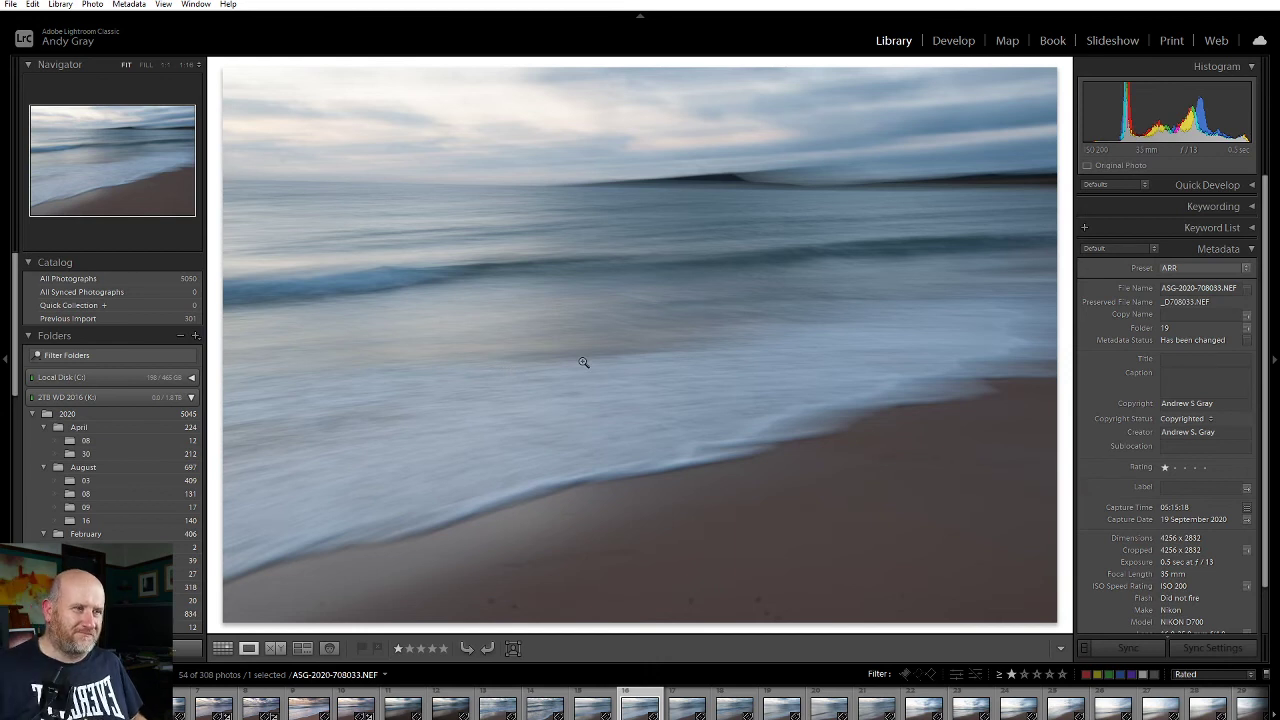
# Browse the one-star seascapes that follow, from ASG-2020-708034.NEF through to the three-star copy of ASG-2020-708169.NEF.
pyautogui.press('Right')
pyautogui.press('Right')
pyautogui.press('Right')
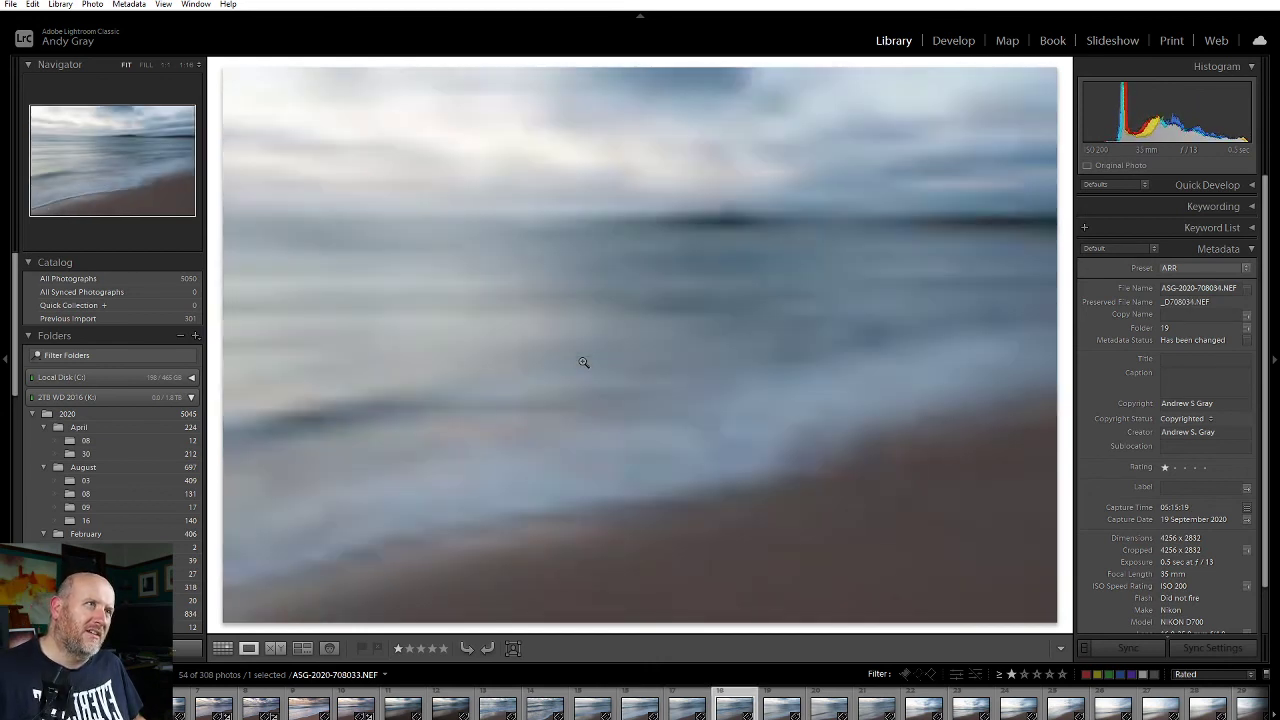
pyautogui.press('Right')
pyautogui.press('Right')
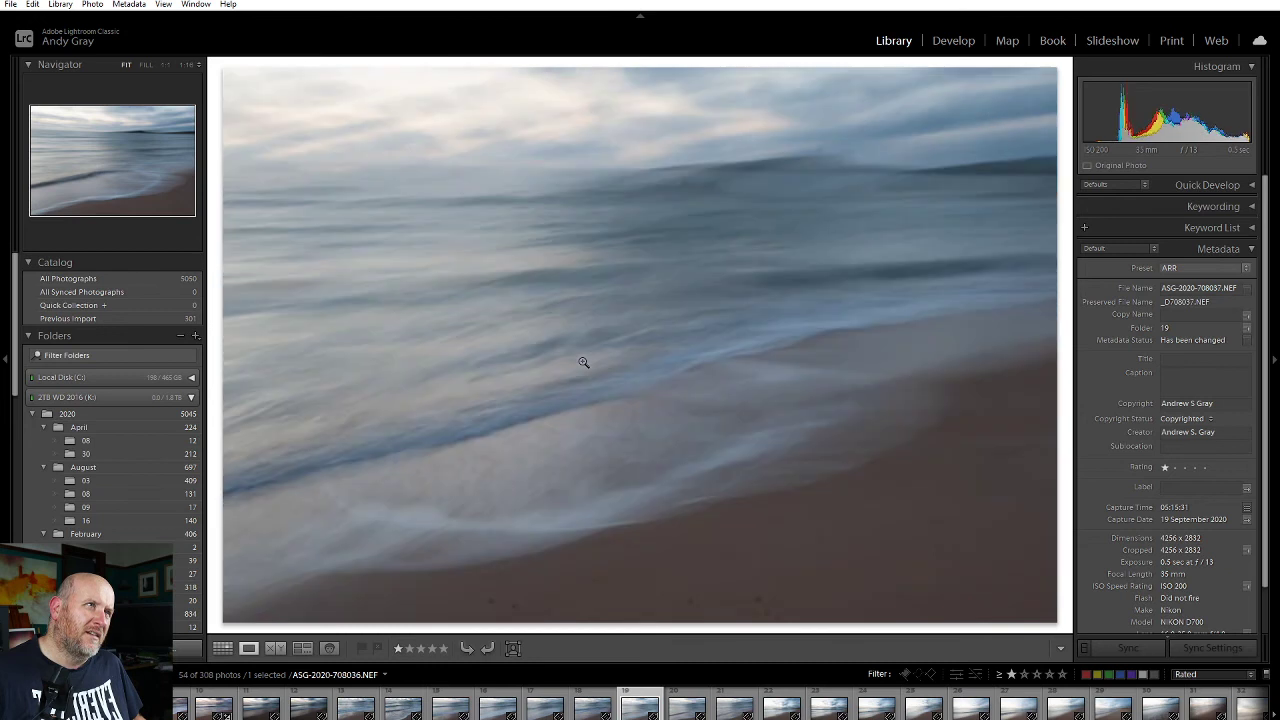
pyautogui.press('Right')
pyautogui.press('Right')
pyautogui.press('Right')
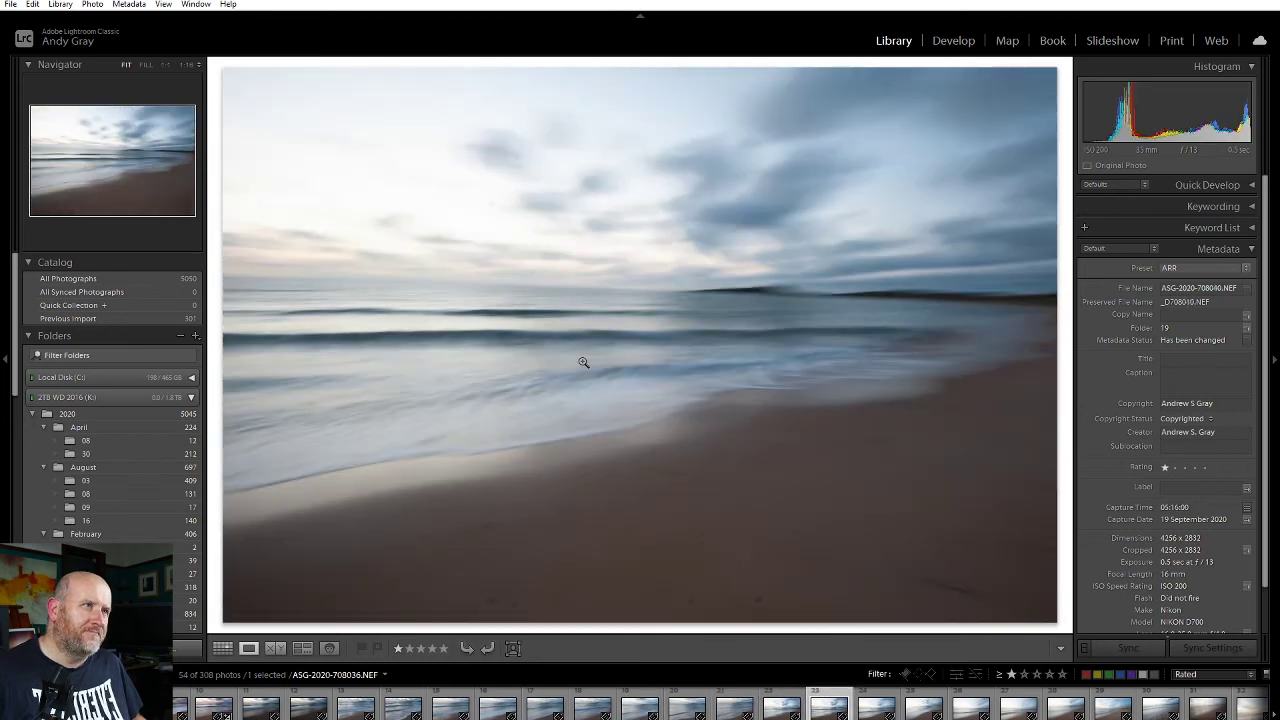
pyautogui.press('Right')
pyautogui.press('Right')
pyautogui.press('Right')
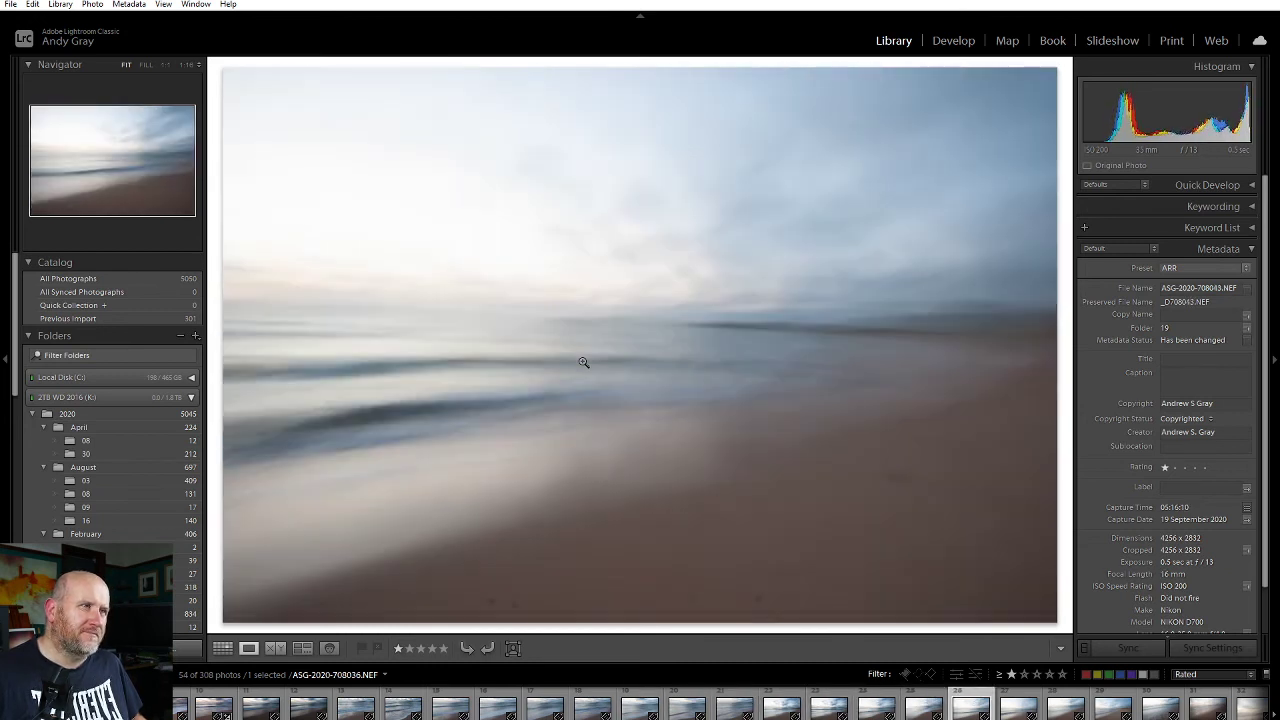
pyautogui.press('Right')
pyautogui.press('Right')
pyautogui.press('Right')
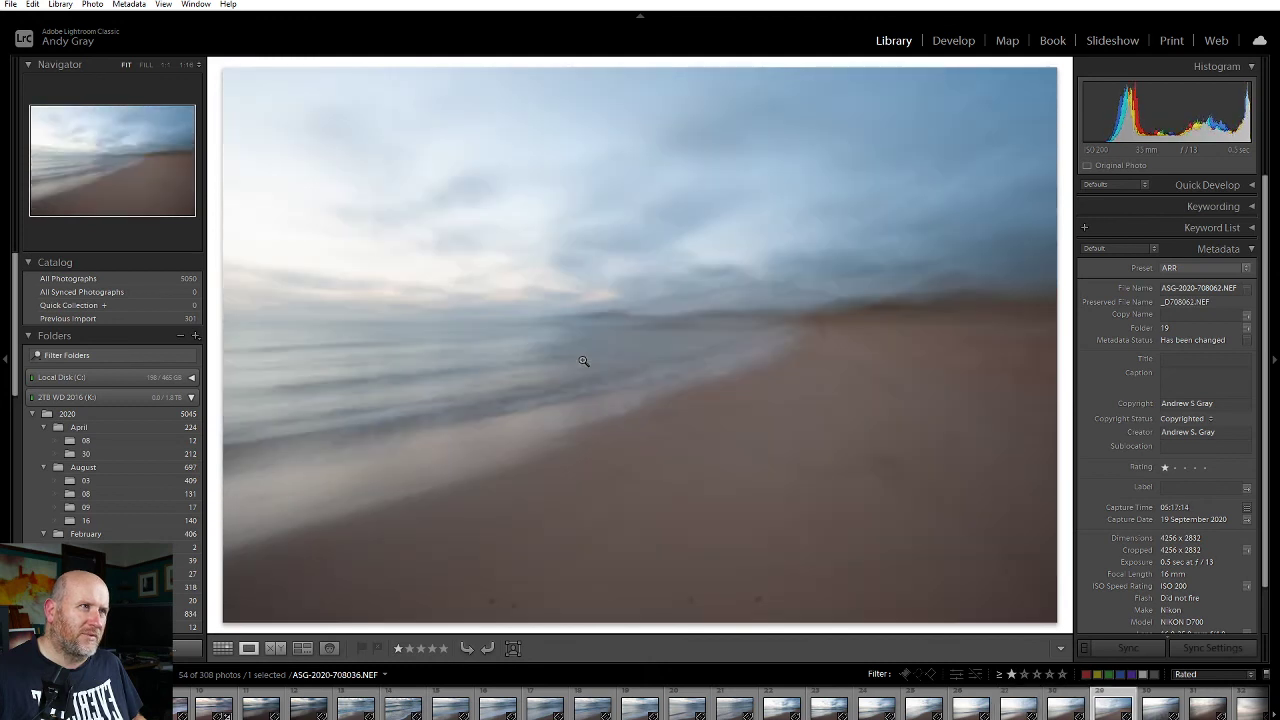
pyautogui.press('Right')
pyautogui.press('Right')
pyautogui.press('Right')
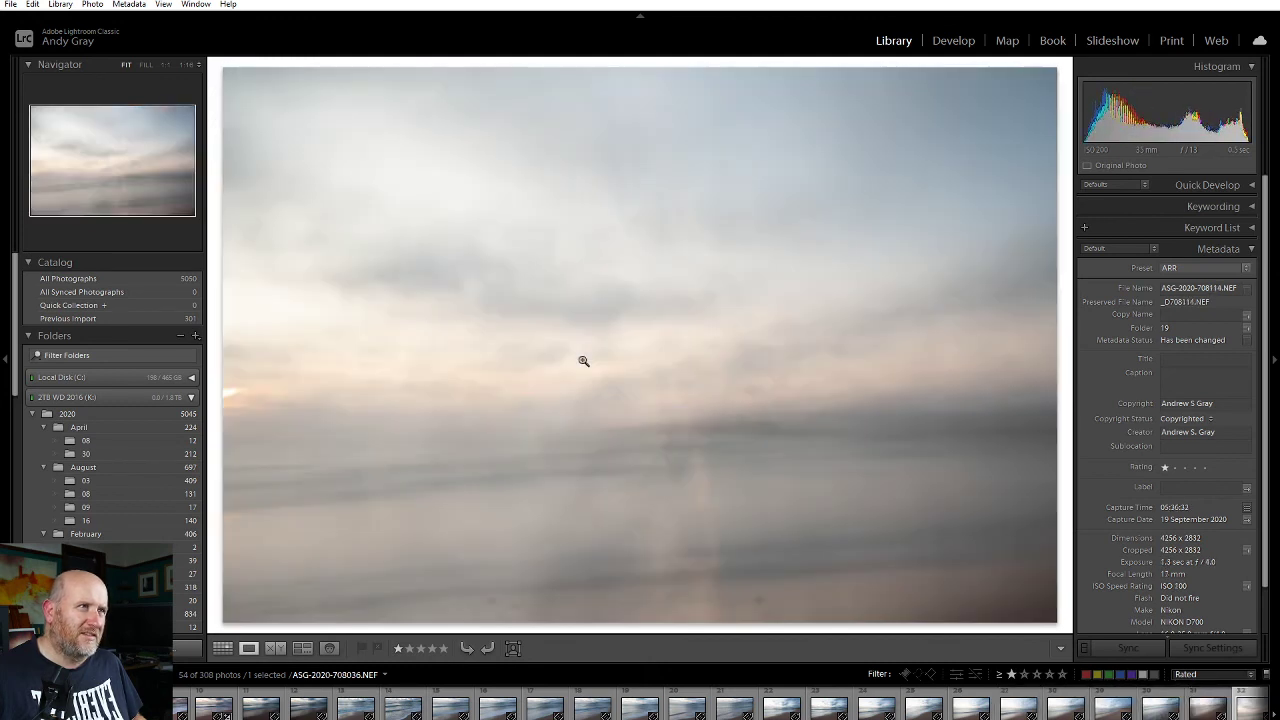
pyautogui.press('Right')
pyautogui.press('Right')
pyautogui.press('Right')
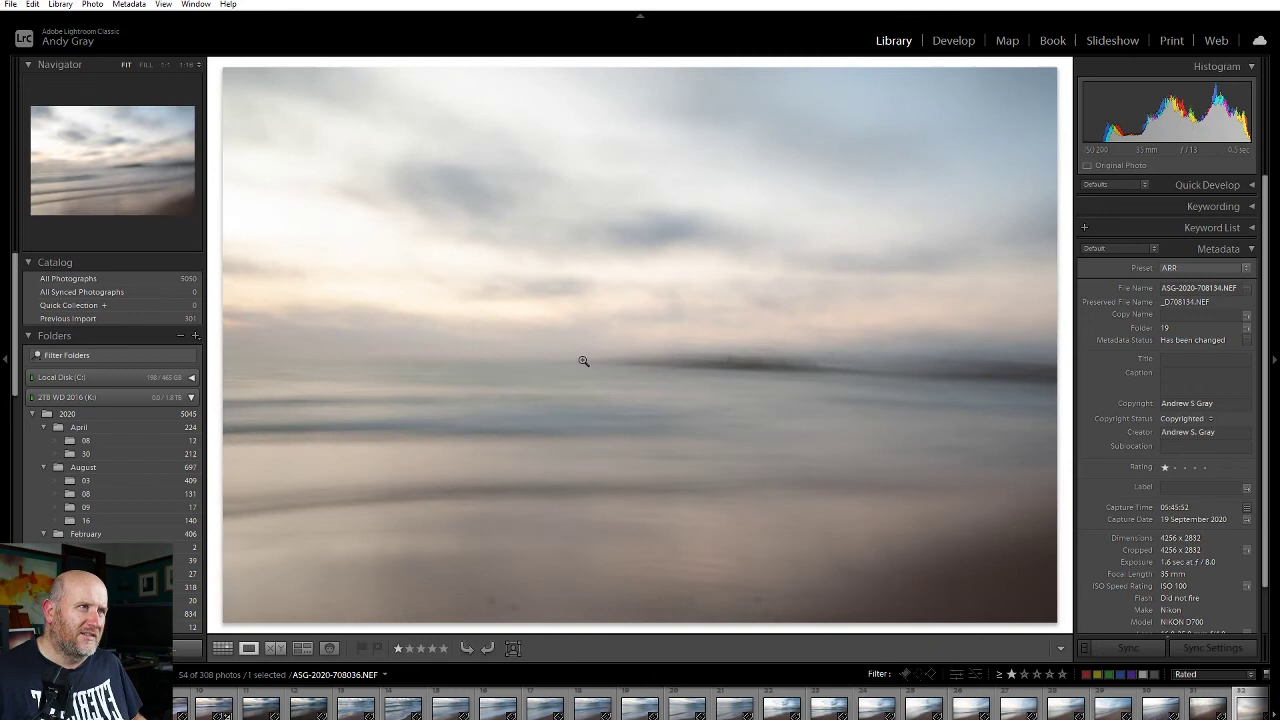
pyautogui.press('Right')
pyautogui.press('Right')
pyautogui.press('Right')
pyautogui.press('Right')
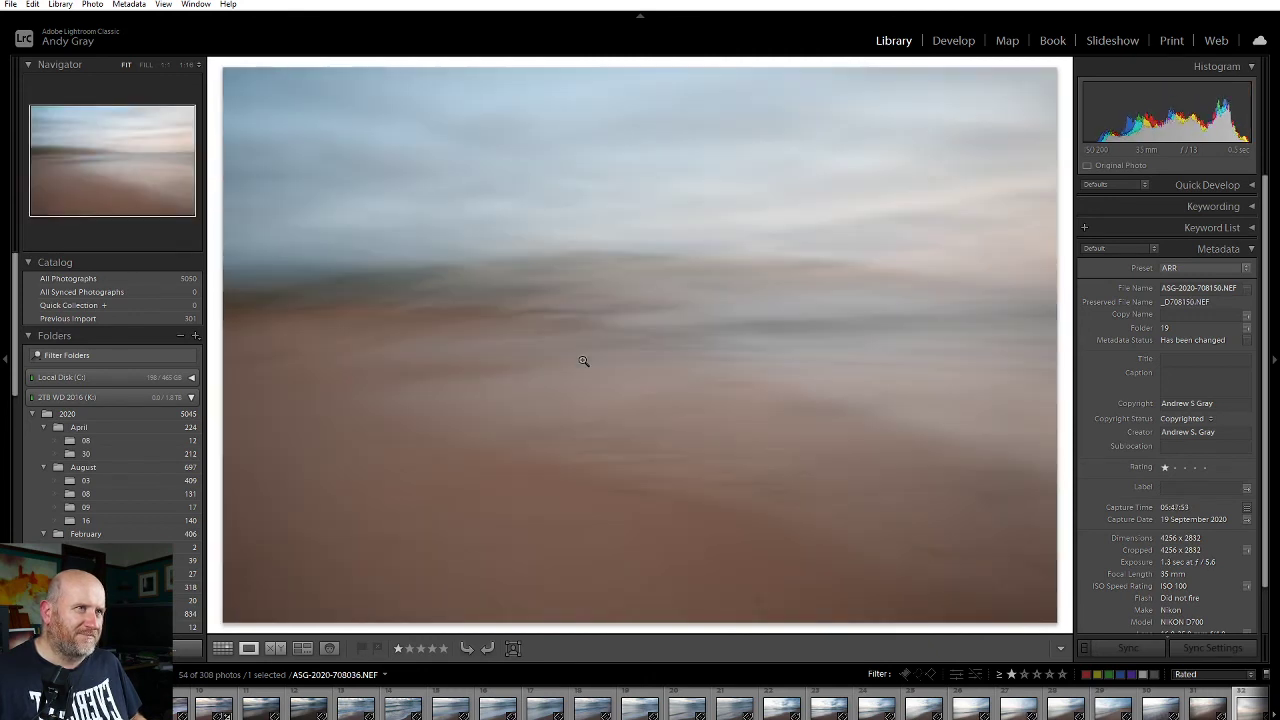
pyautogui.press('Right')
pyautogui.press('Right')
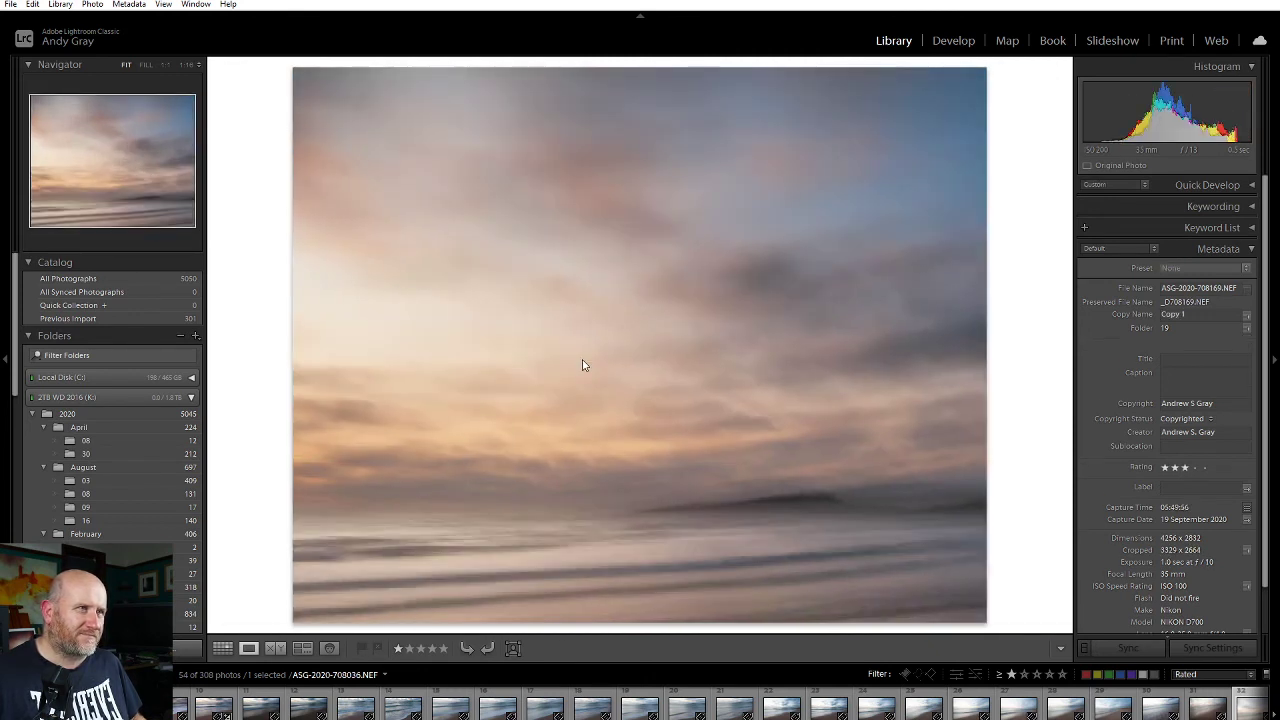
# Go back to ASG-2020-708033.NEF and open it in the Develop module.
pyautogui.scroll(5, 600, 710)
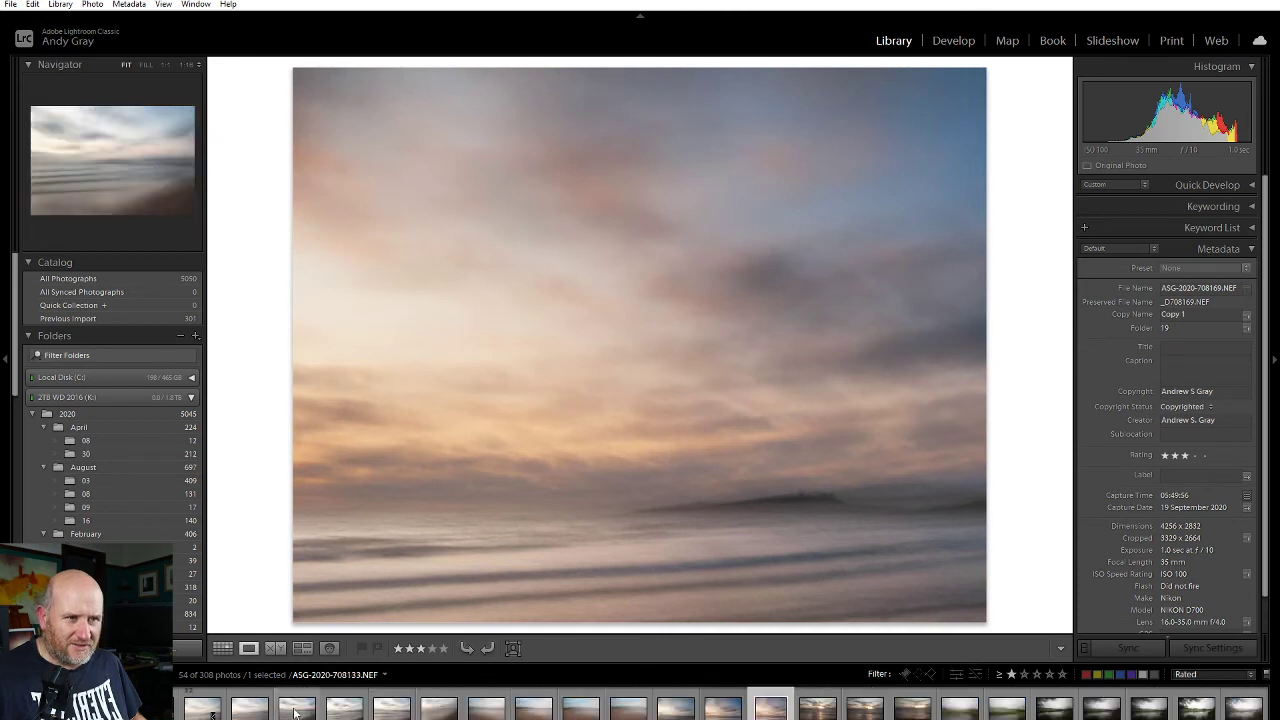
pyautogui.scroll(5, 622, 712)
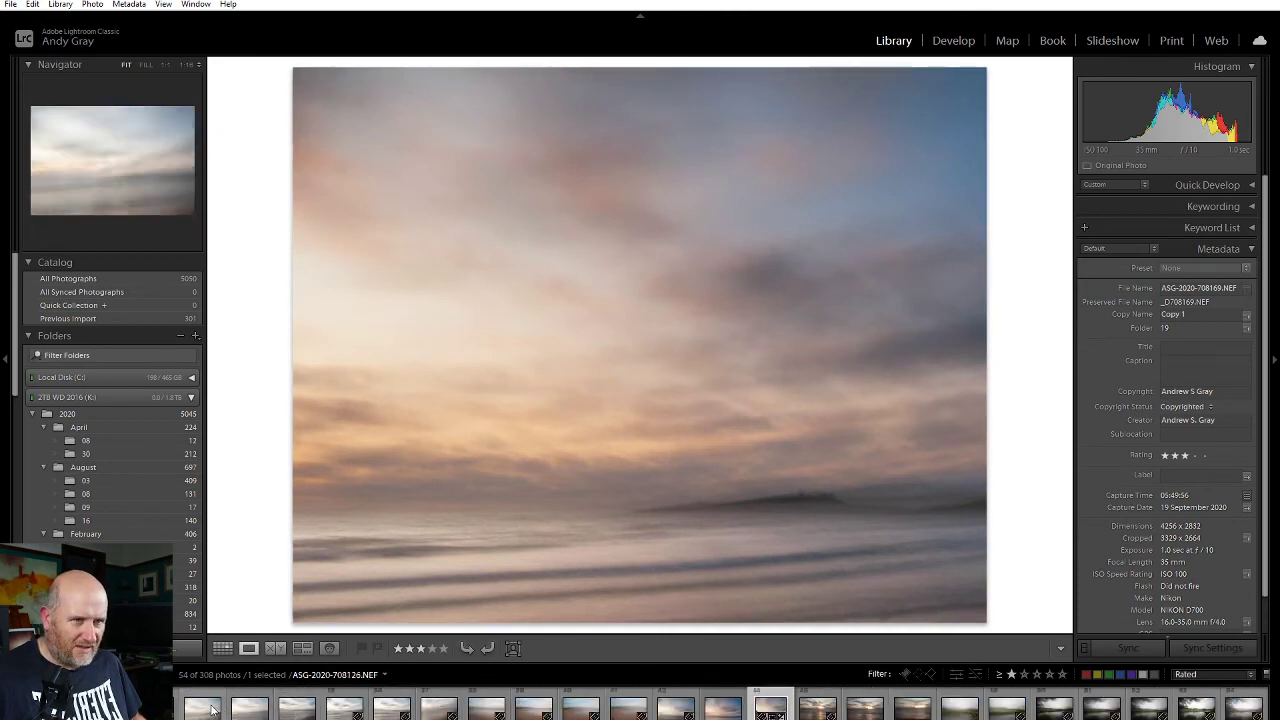
pyautogui.click(580, 708)
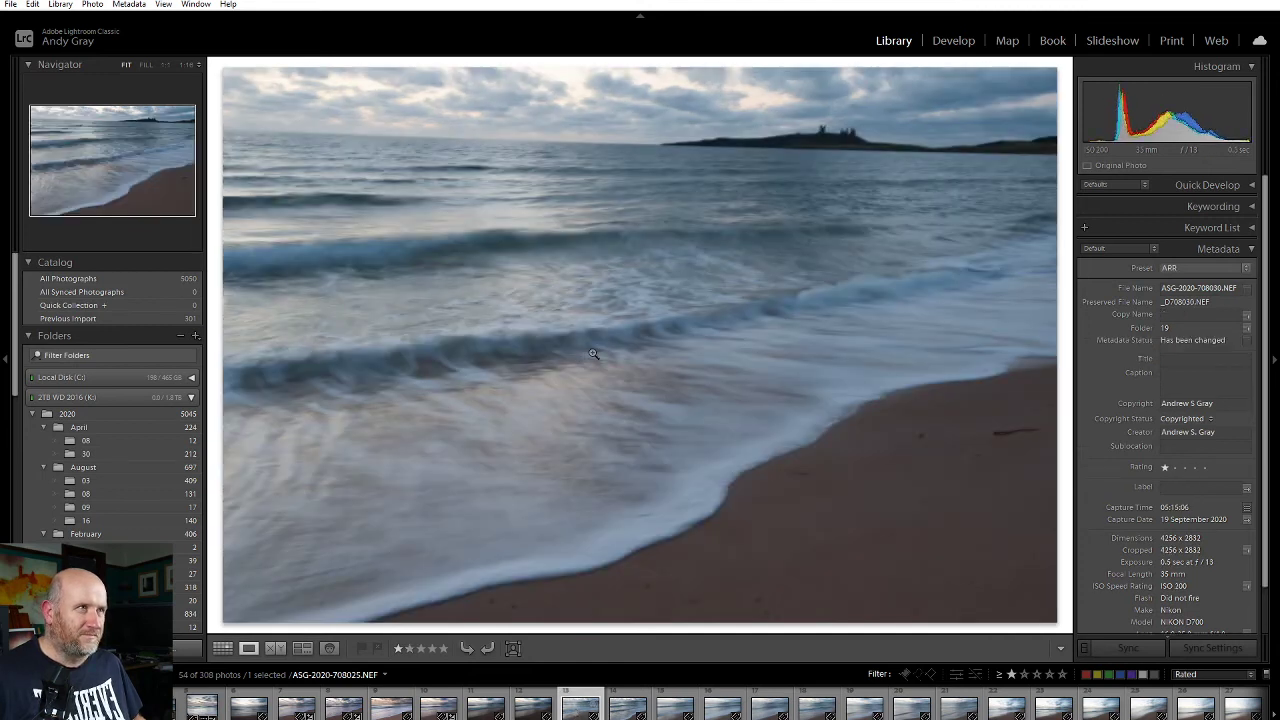
pyautogui.press('Right')
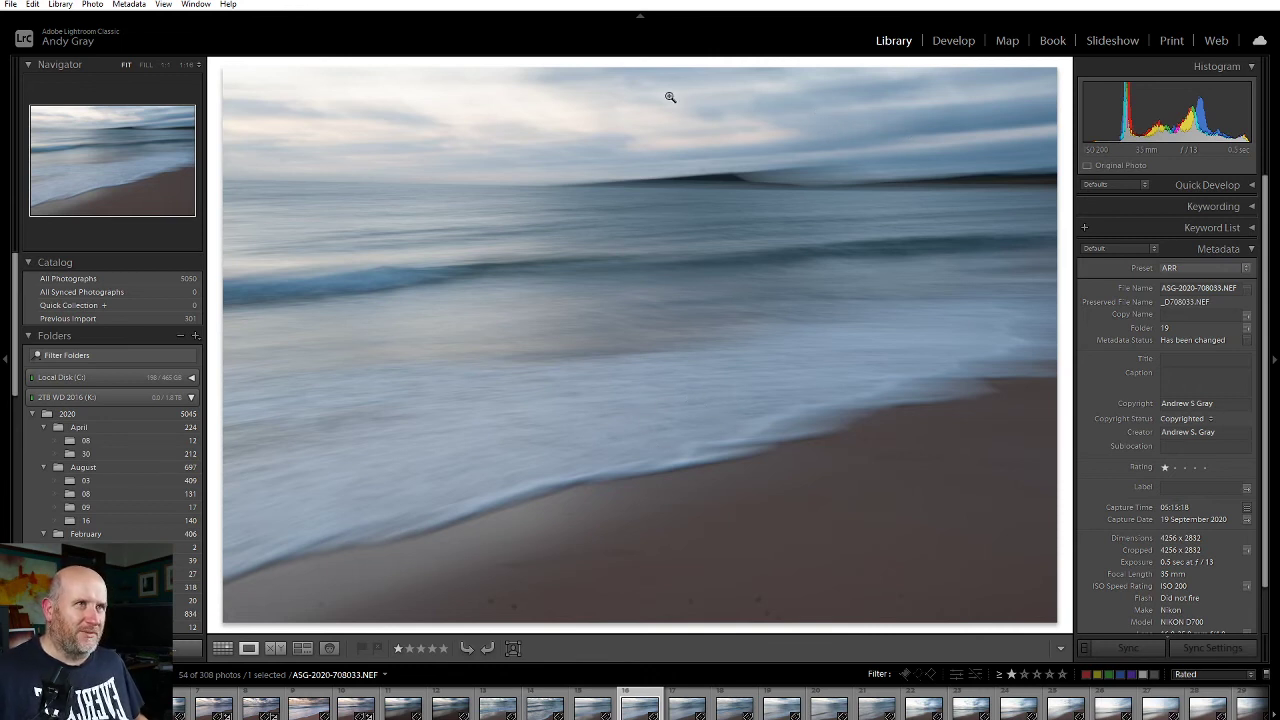
pyautogui.click(940, 45)
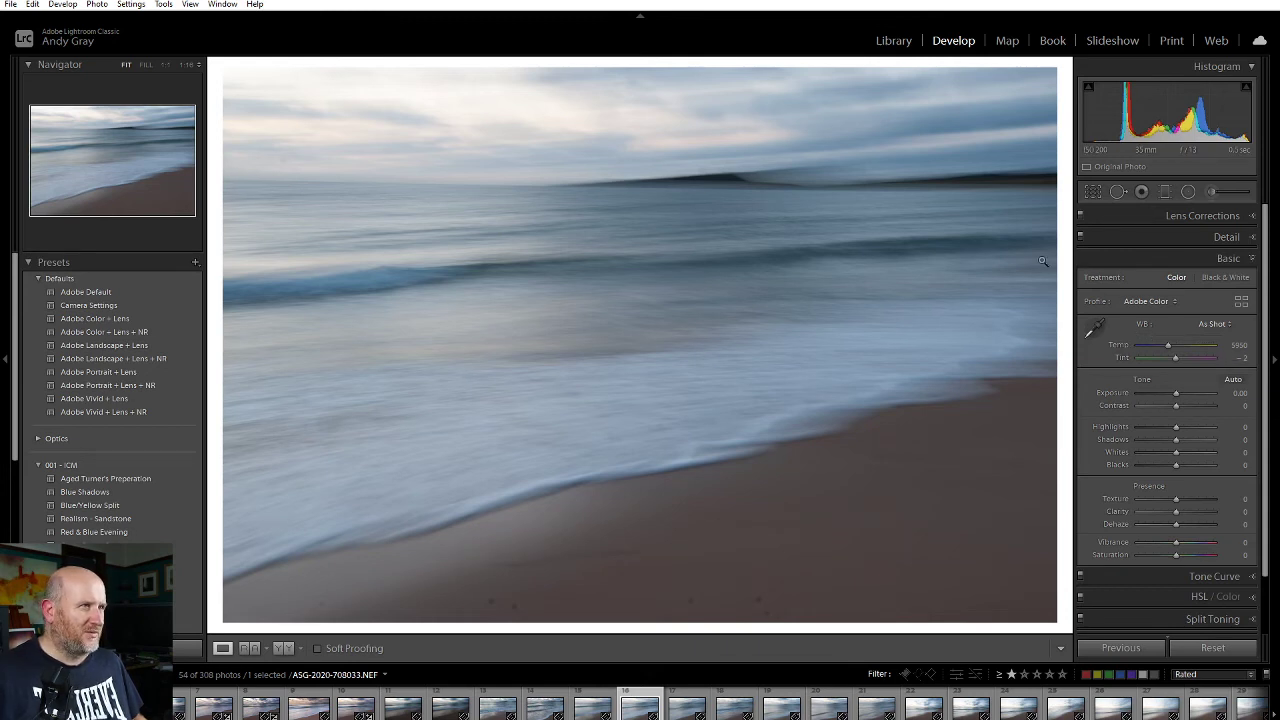
# Try to neutralise the white balance by sampling the white foam along the edge of the wave.
pyautogui.click(1093, 330)
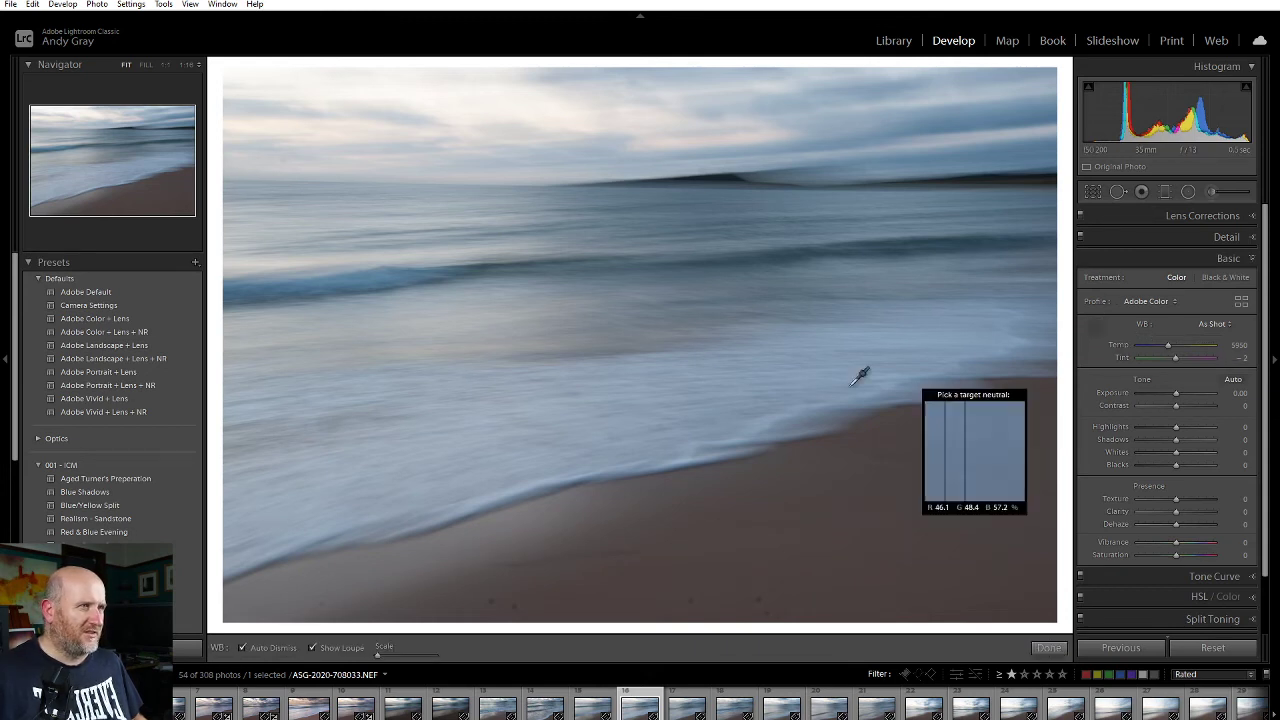
pyautogui.click(727, 439)
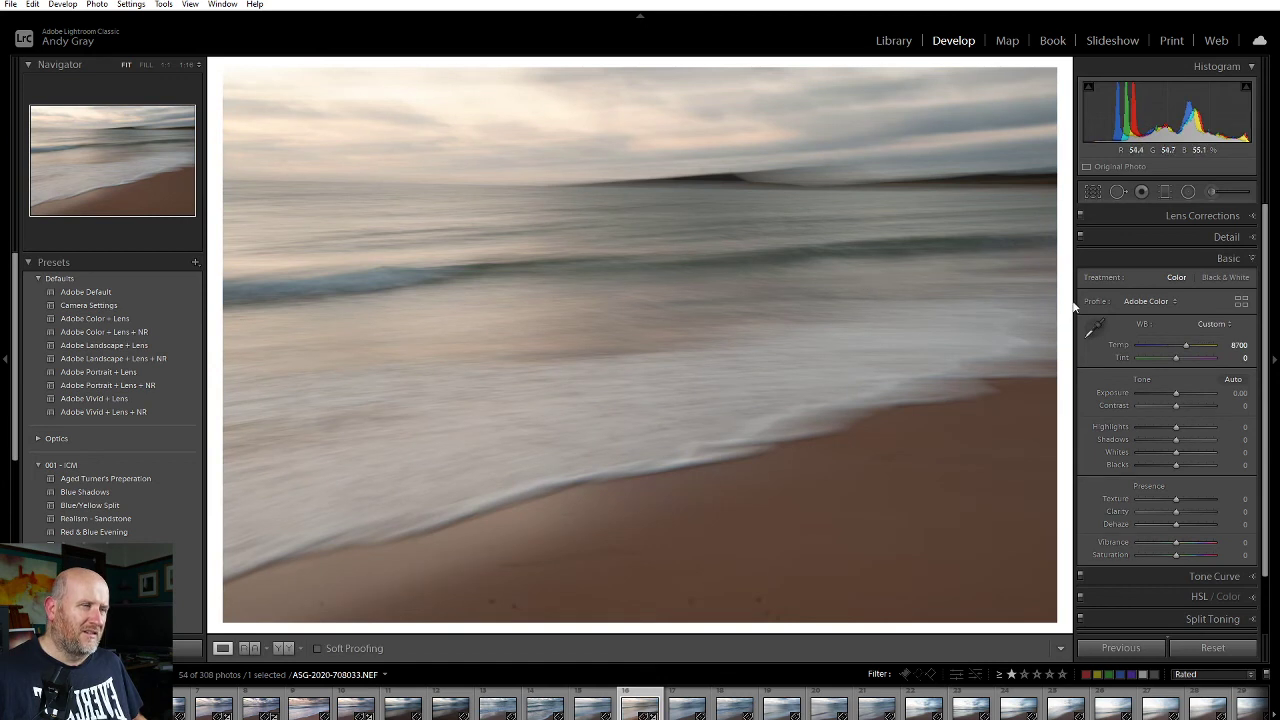
pyautogui.click(1093, 330)
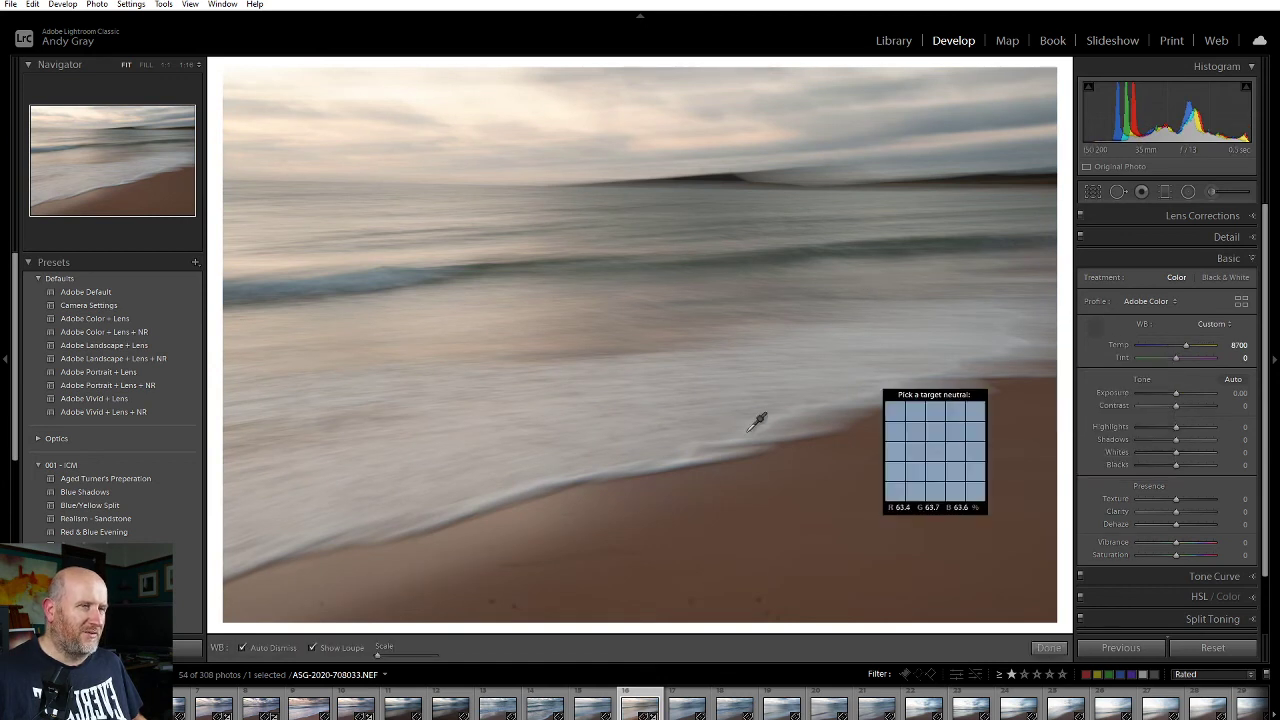
pyautogui.click(678, 465)
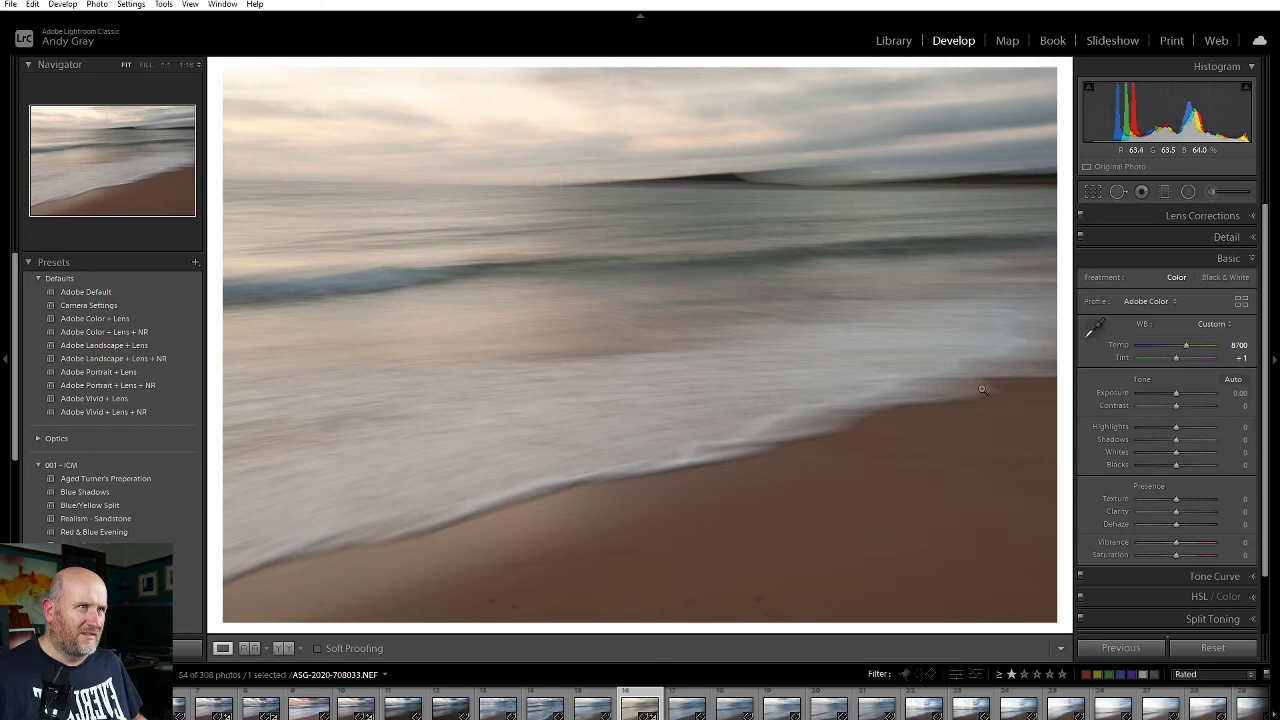
# Apply automatic tone with Whites raised to +81, and set the white balance to Auto.
pyautogui.click(1232, 380)
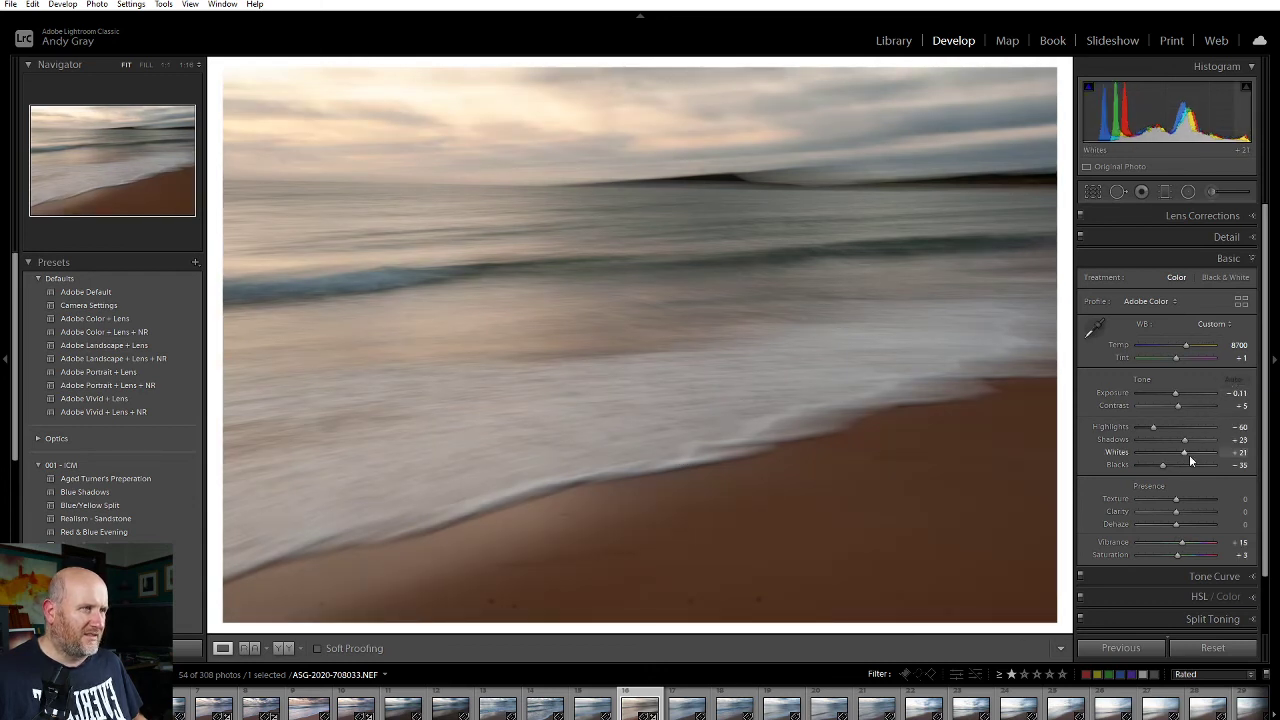
pyautogui.moveTo(1204, 456); pyautogui.dragTo(1208, 457)
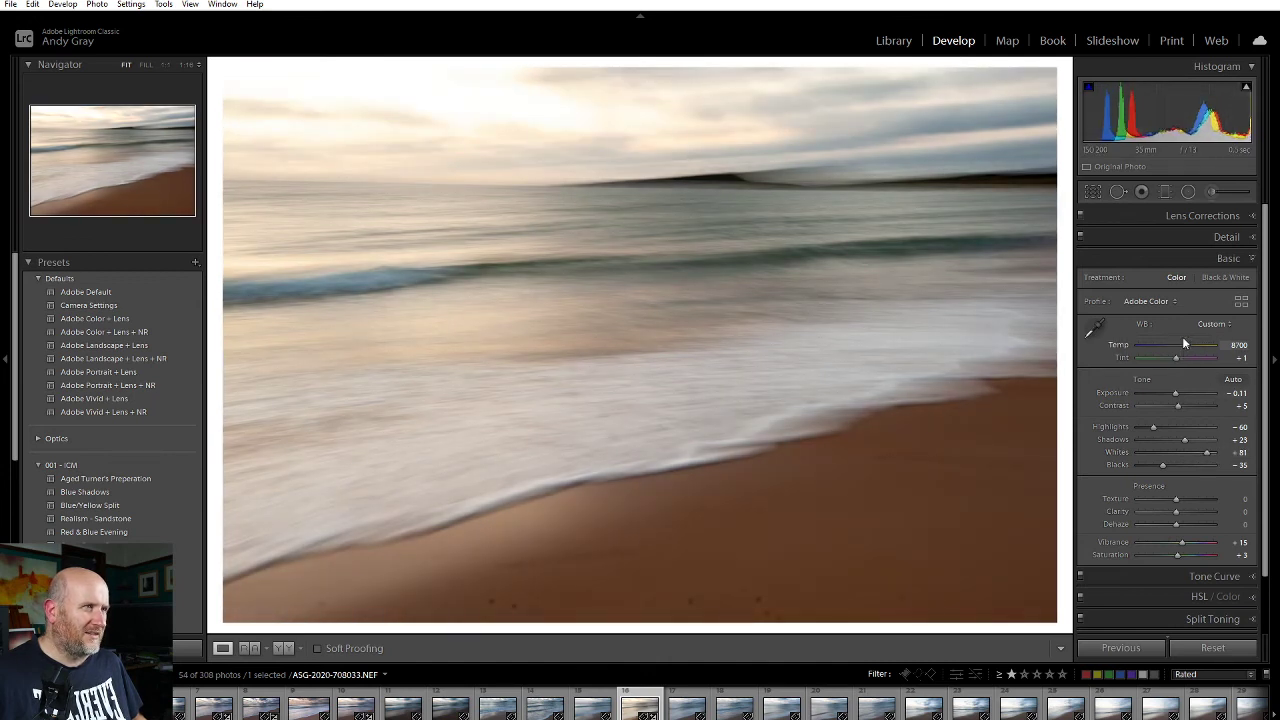
pyautogui.click(1210, 323)
pyautogui.click(1203, 355)
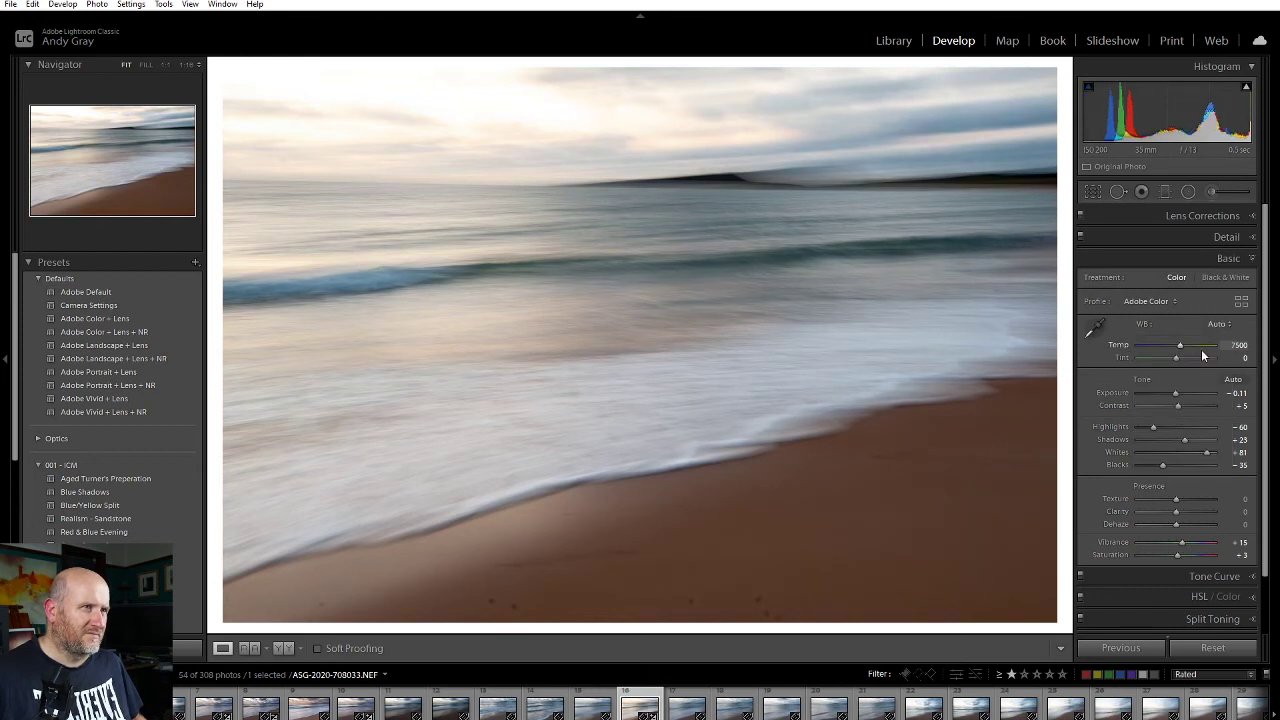
# Add a graduated filter down over the sky, reset its effect settings, and lower its Exposure to -1.26.
pyautogui.click(1165, 191)
pyautogui.moveTo(591, 123); pyautogui.dragTo(591, 233)
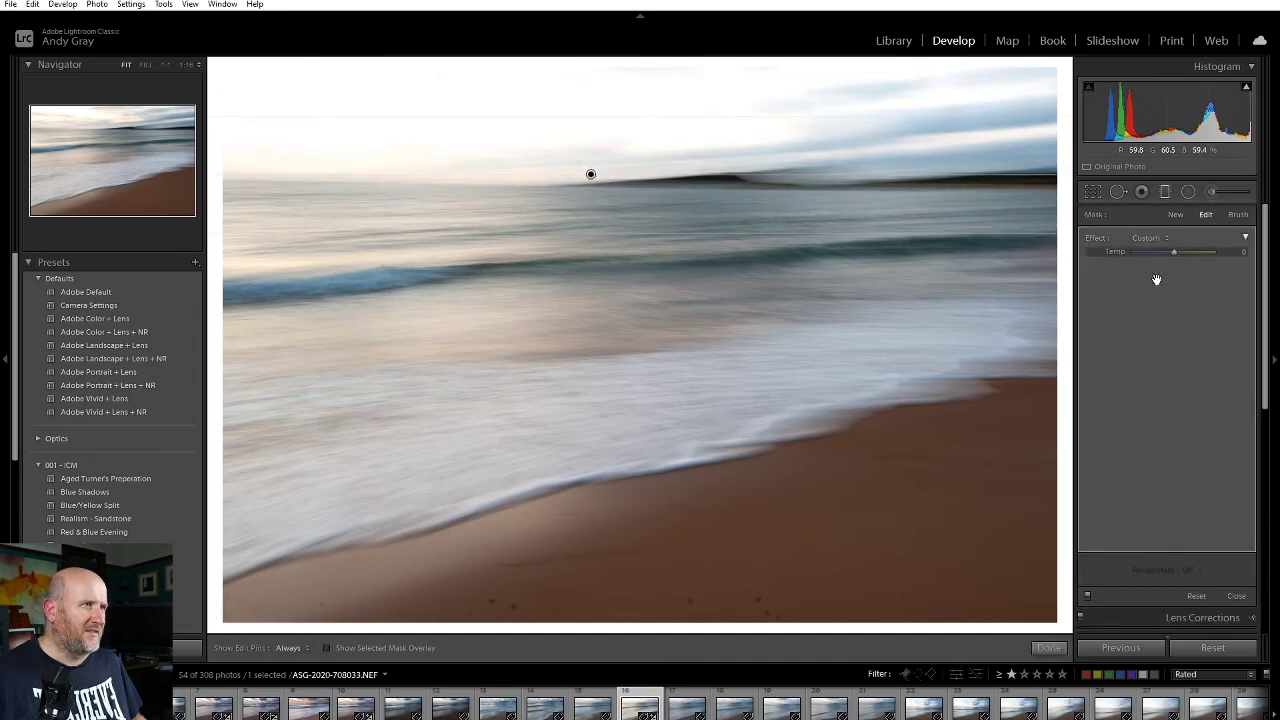
pyautogui.doubleClick(1096, 238)
pyautogui.moveTo(1174, 287); pyautogui.dragTo(1159, 289)
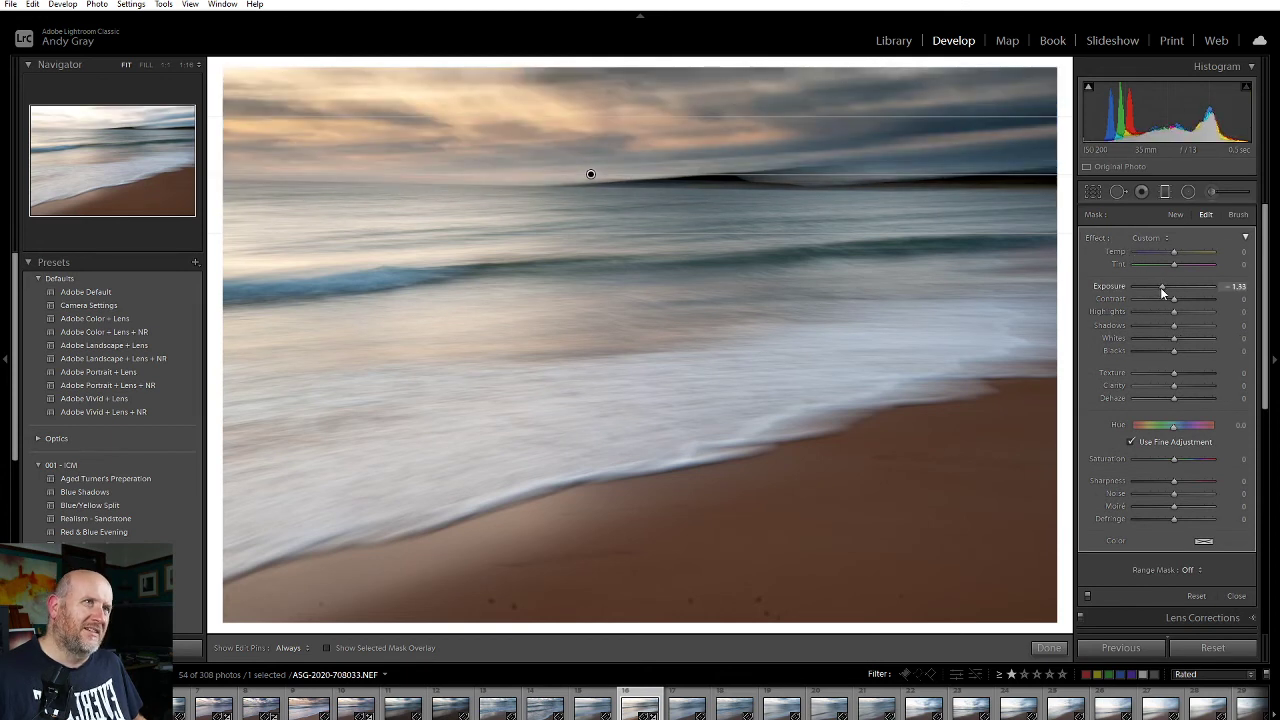
pyautogui.moveTo(1158, 287); pyautogui.dragTo(1160, 287)
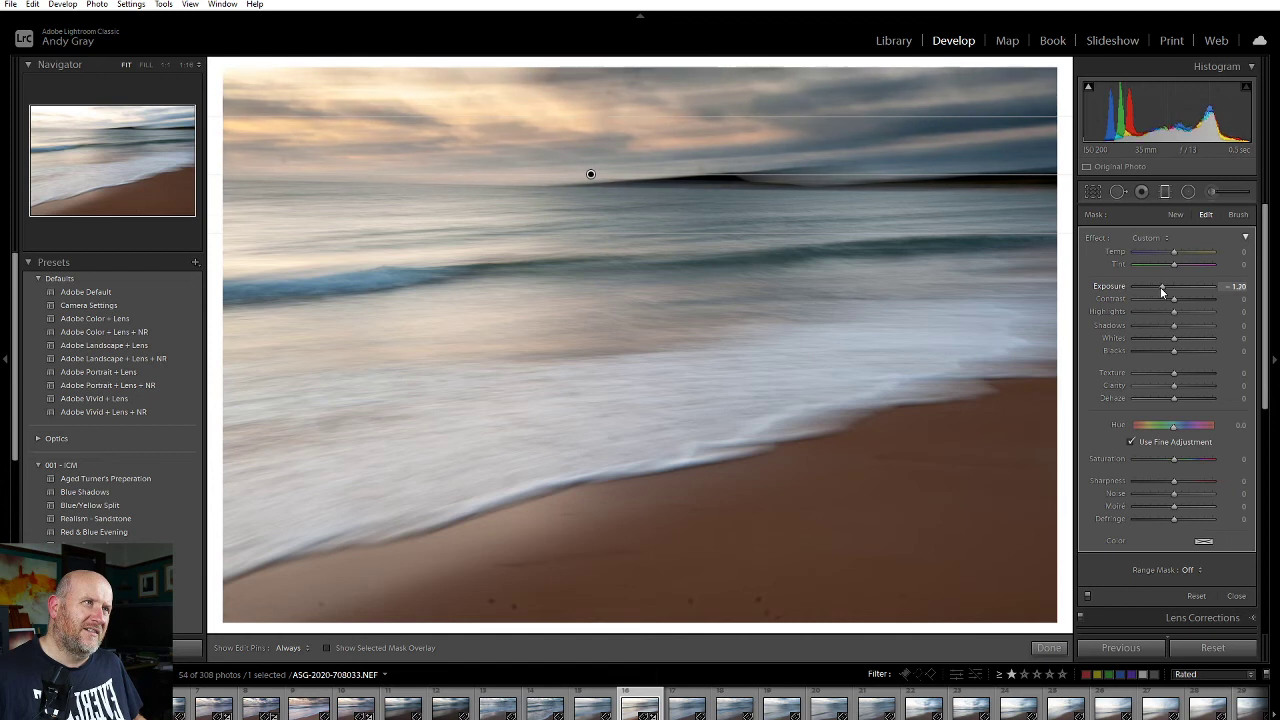
# Move the sky gradient down onto the horizon, tilt it slightly to match, and set its Exposure to -0.86.
pyautogui.moveTo(588, 172); pyautogui.dragTo(583, 187)
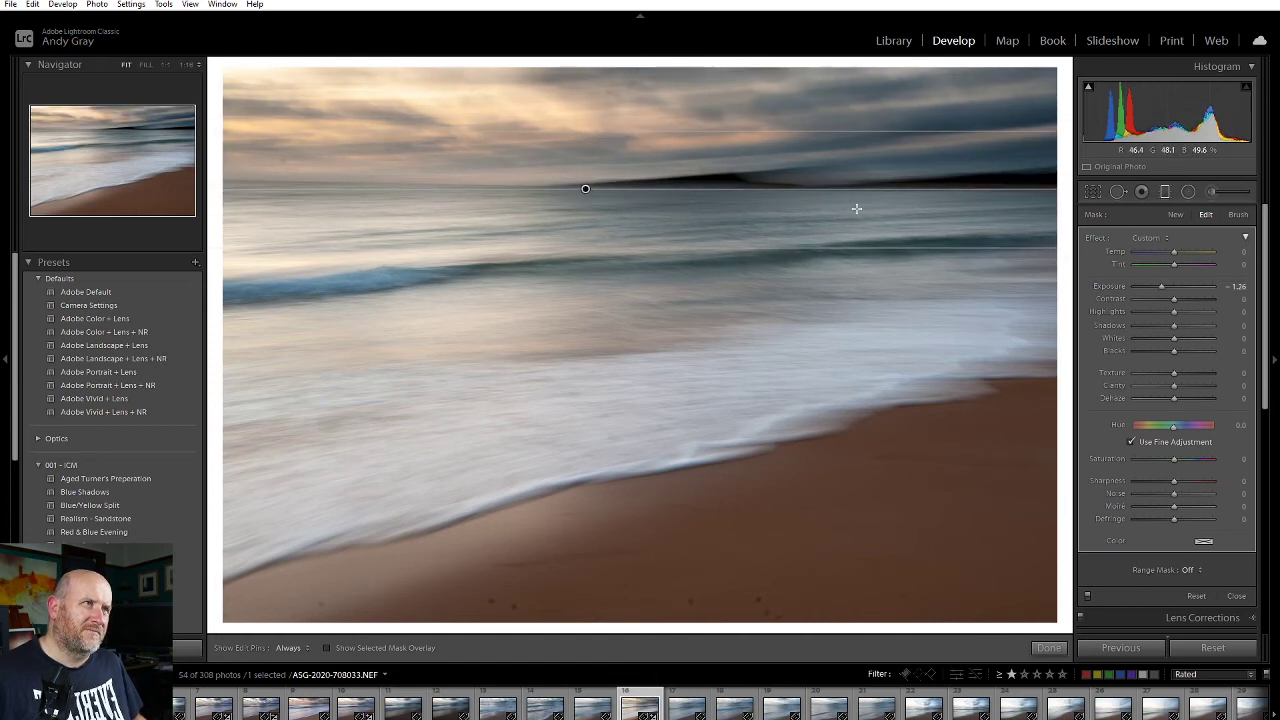
pyautogui.moveTo(869, 188); pyautogui.dragTo(874, 190)
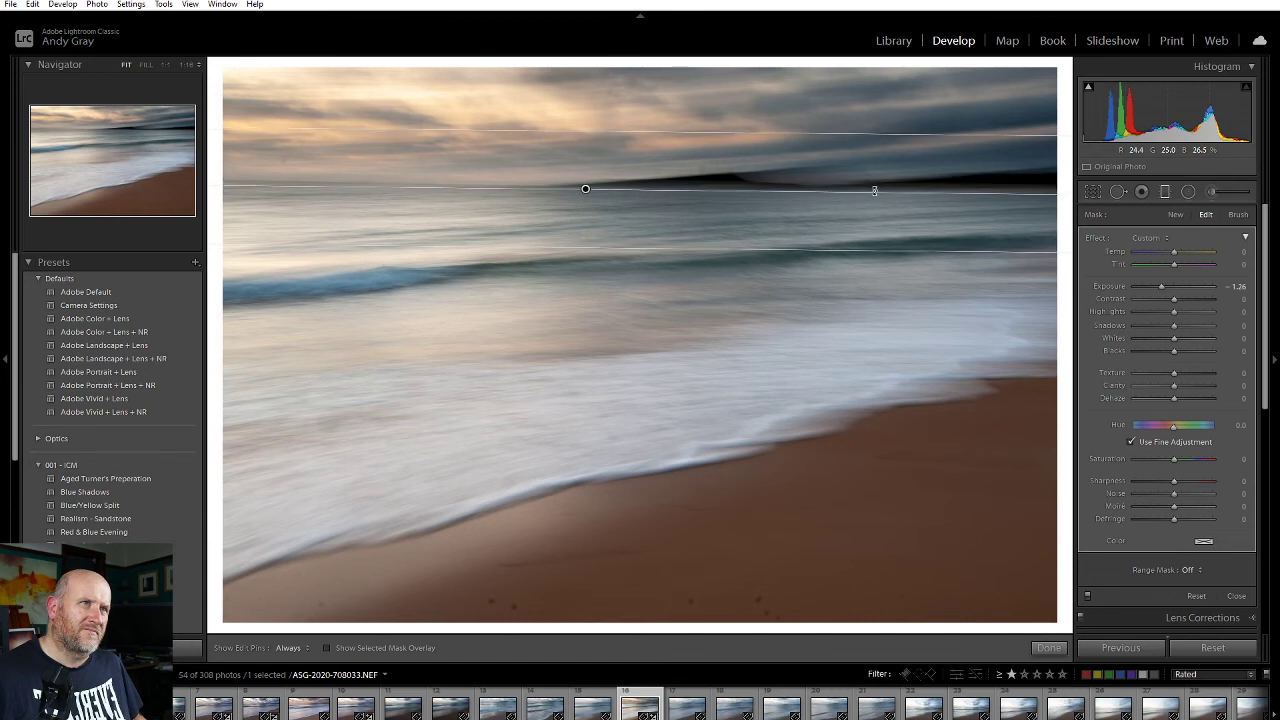
pyautogui.moveTo(1158, 288); pyautogui.dragTo(1164, 286)
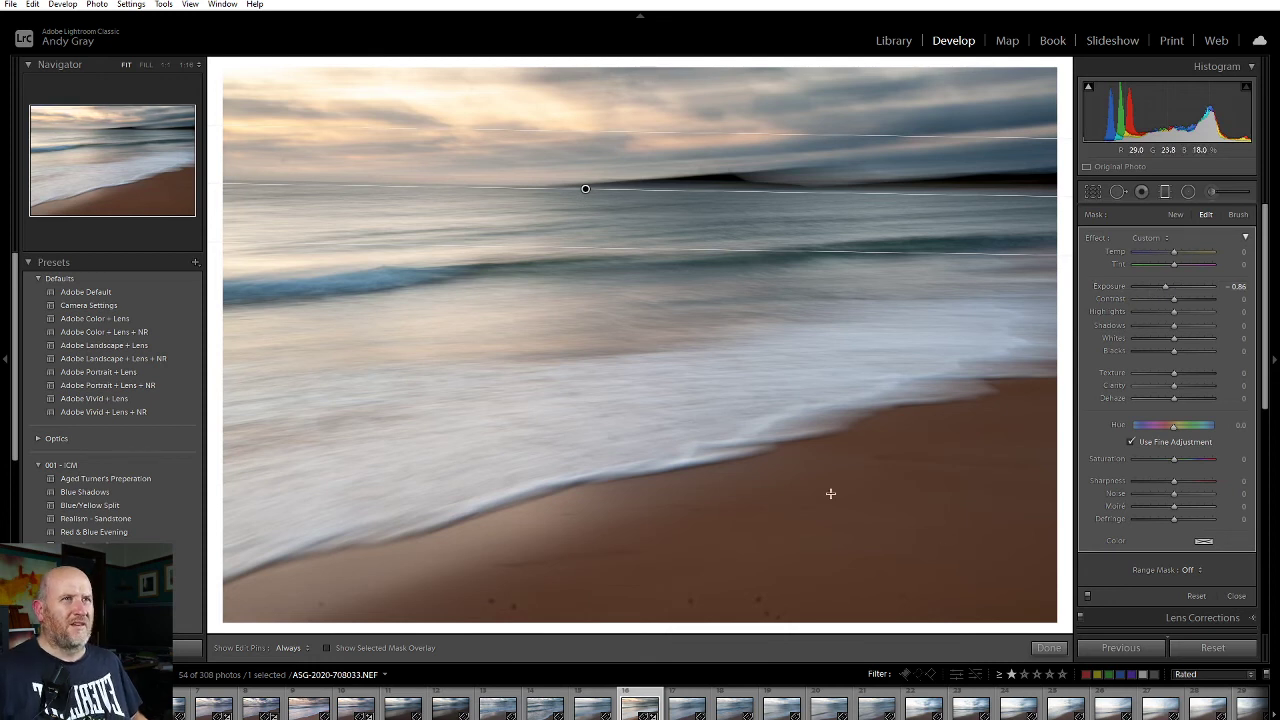
pyautogui.click(1046, 648)
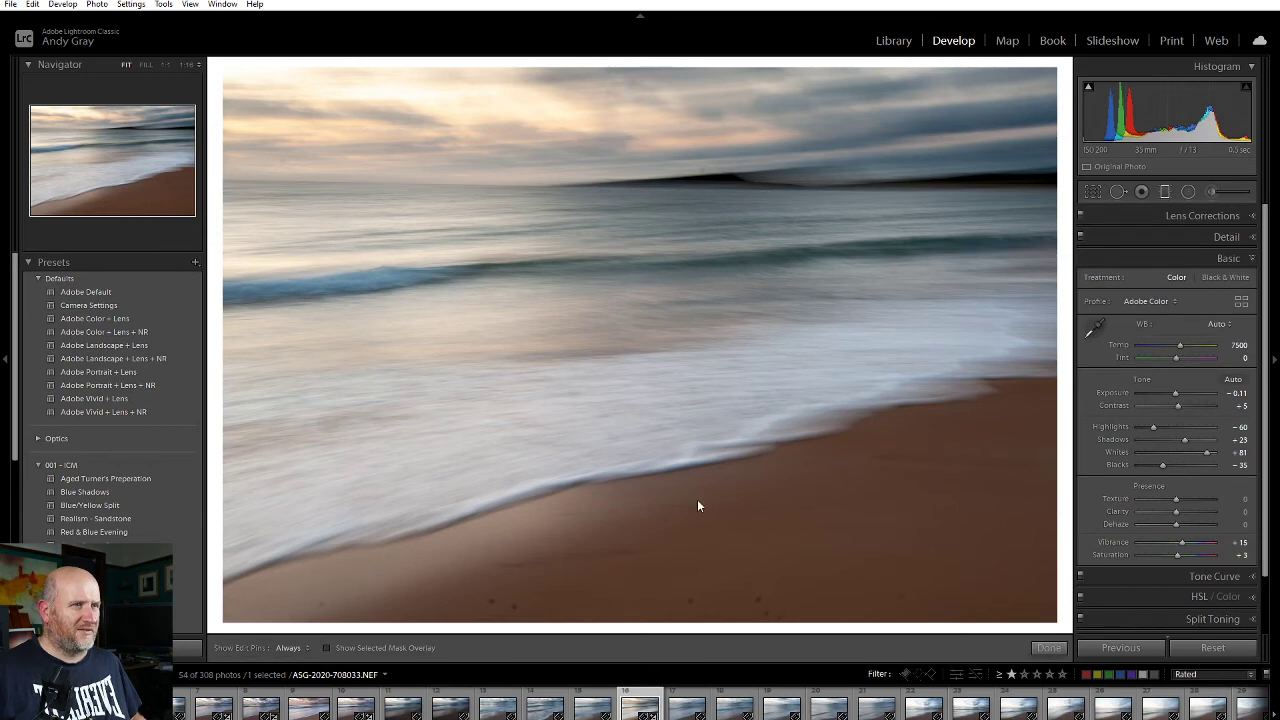
# Add a second graduated filter from the beach up towards the horizon, tilted with the shoreline, with Exposure 0.51 and Whites 35.
pyautogui.press('m')
pyautogui.moveTo(682, 530); pyautogui.dragTo(648, 243)
pyautogui.moveTo(665, 397); pyautogui.dragTo(647, 215)
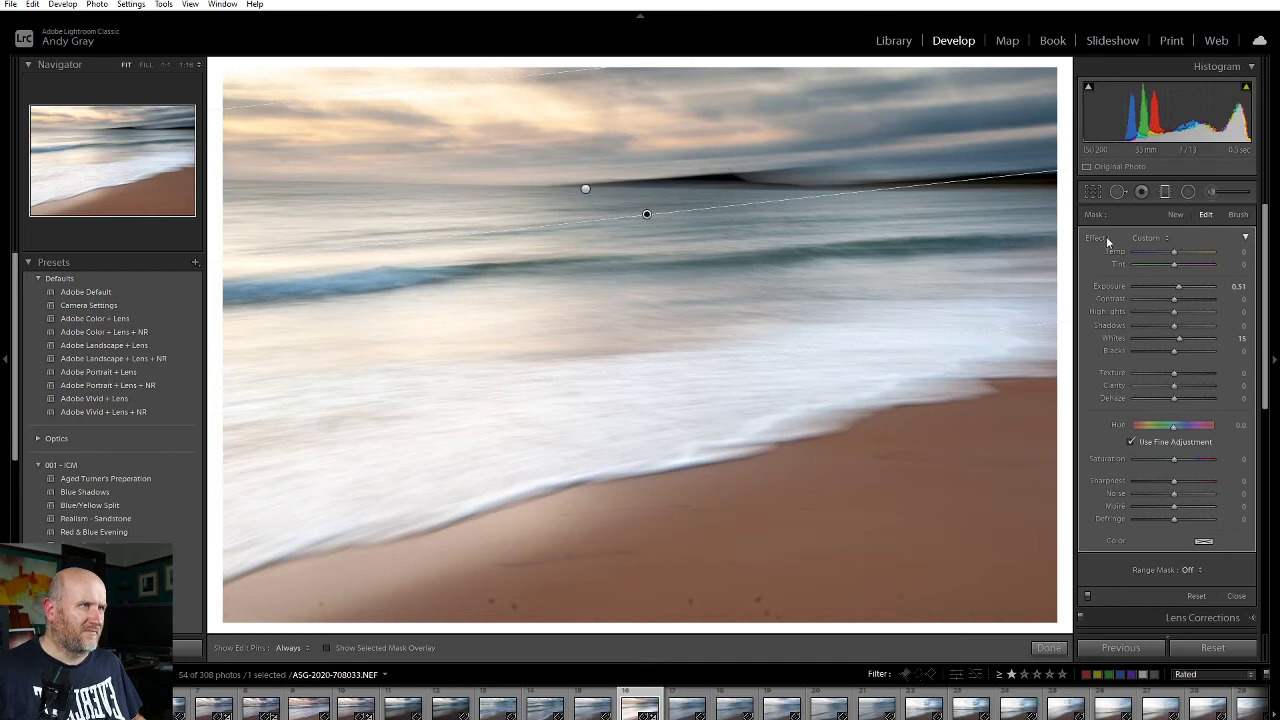
# Reset the beach gradient's effect settings, set its Exposure to 0.44, and move it down onto the edge of the sand.
pyautogui.doubleClick(1104, 239)
pyautogui.moveTo(1175, 290); pyautogui.dragTo(1178, 286)
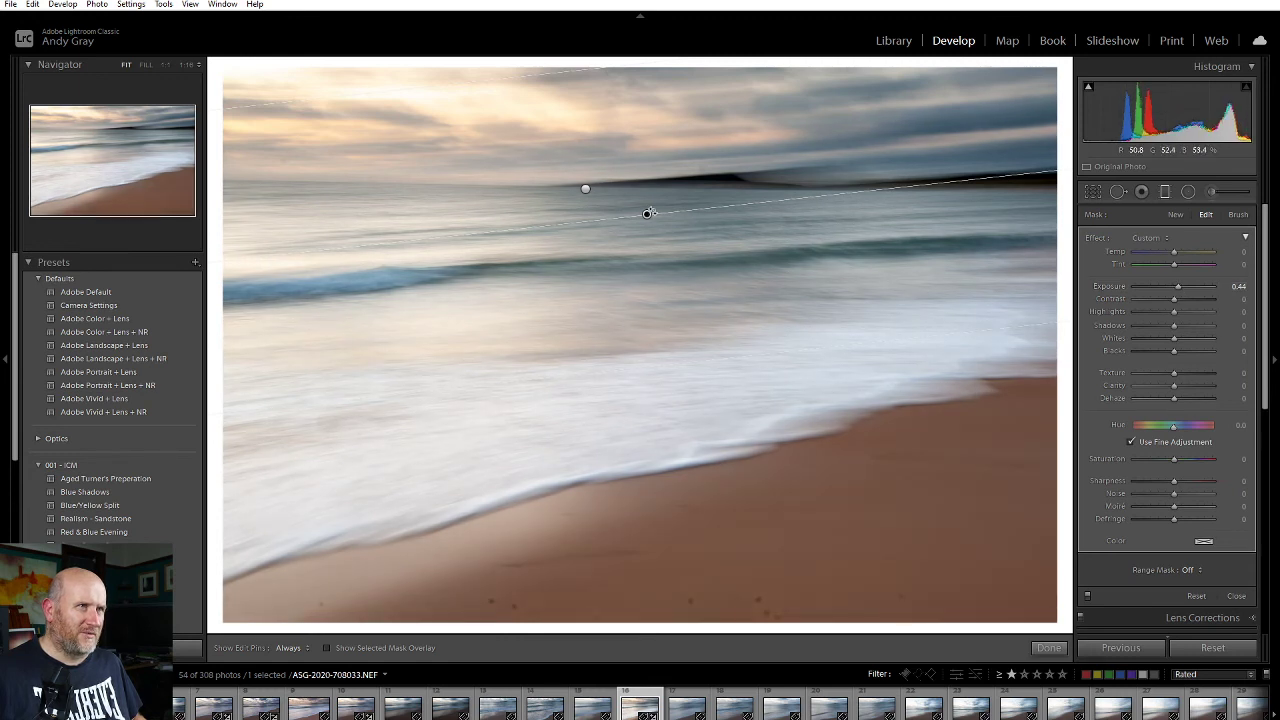
pyautogui.moveTo(647, 215); pyautogui.dragTo(651, 466)
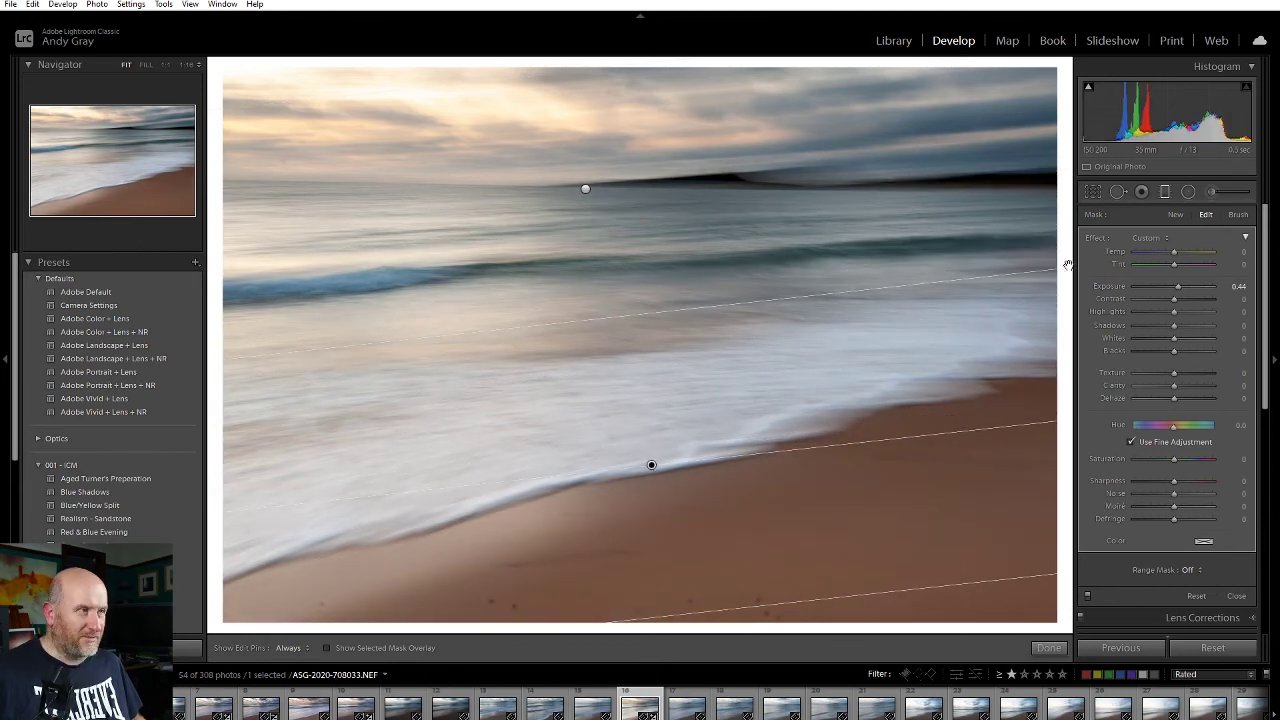
# Duplicate the beach gradient up onto the breaking wave and set the copy's Exposure to 0.10, Shadows to 15 and Temp to -11.
pyautogui.press('alt')
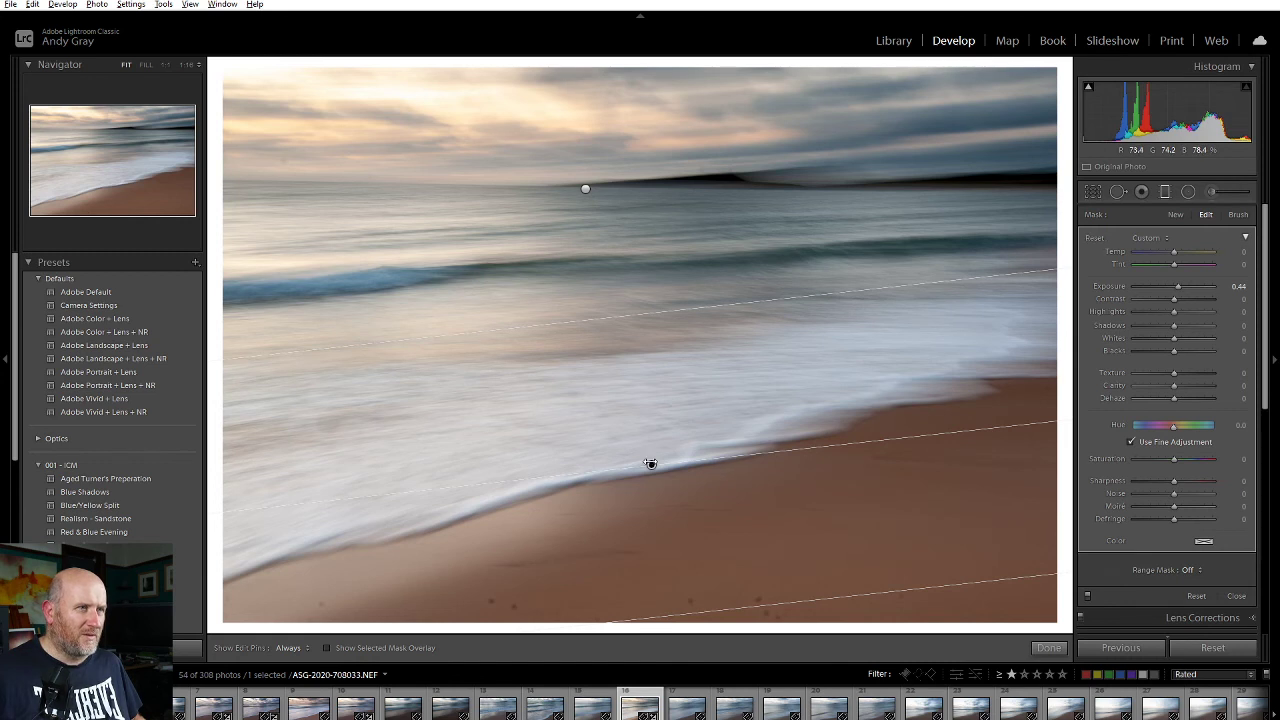
pyautogui.moveTo(642, 429); pyautogui.dragTo(612, 262)
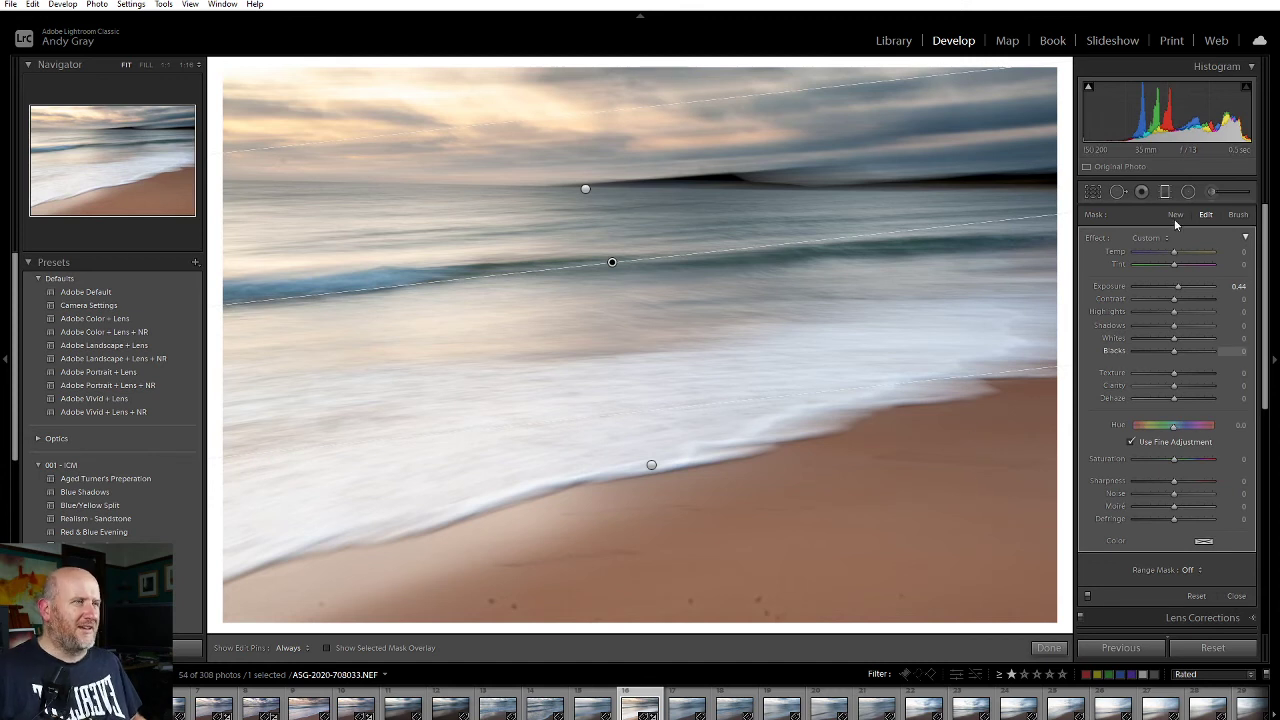
pyautogui.moveTo(1178, 287); pyautogui.dragTo(1177, 290)
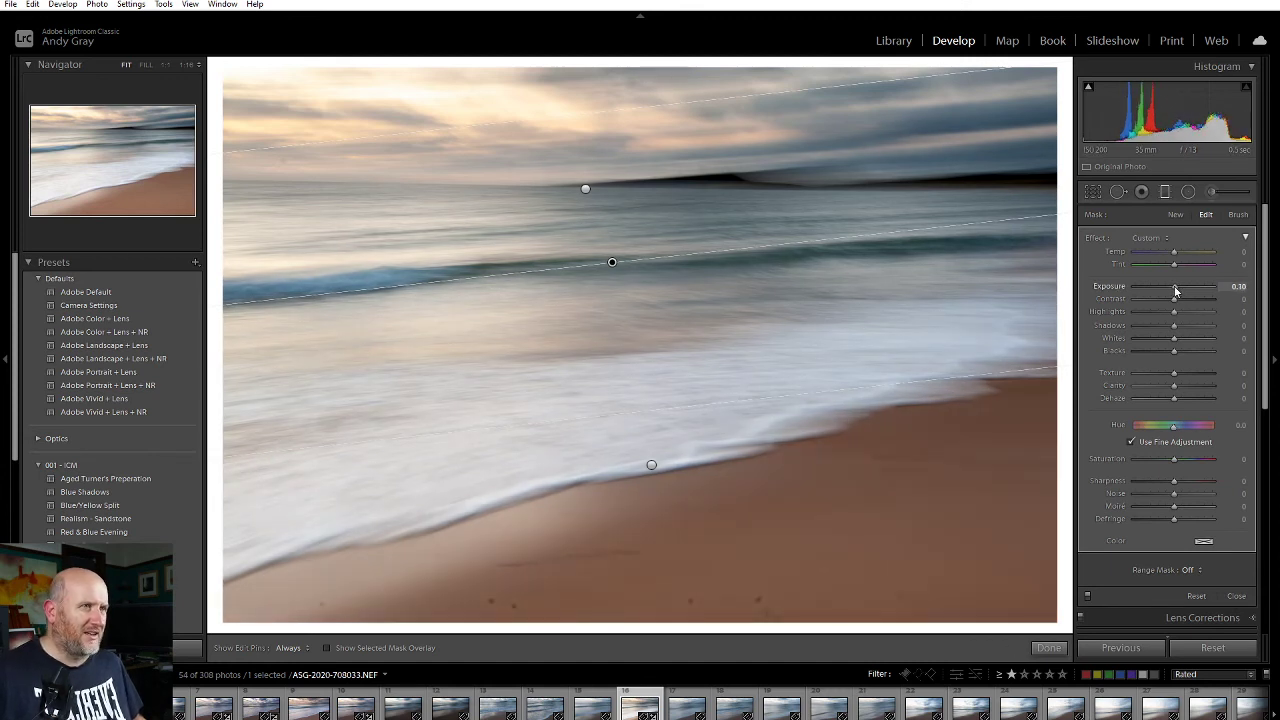
pyautogui.moveTo(1181, 329); pyautogui.dragTo(1179, 328)
pyautogui.moveTo(1171, 251); pyautogui.dragTo(1171, 259)
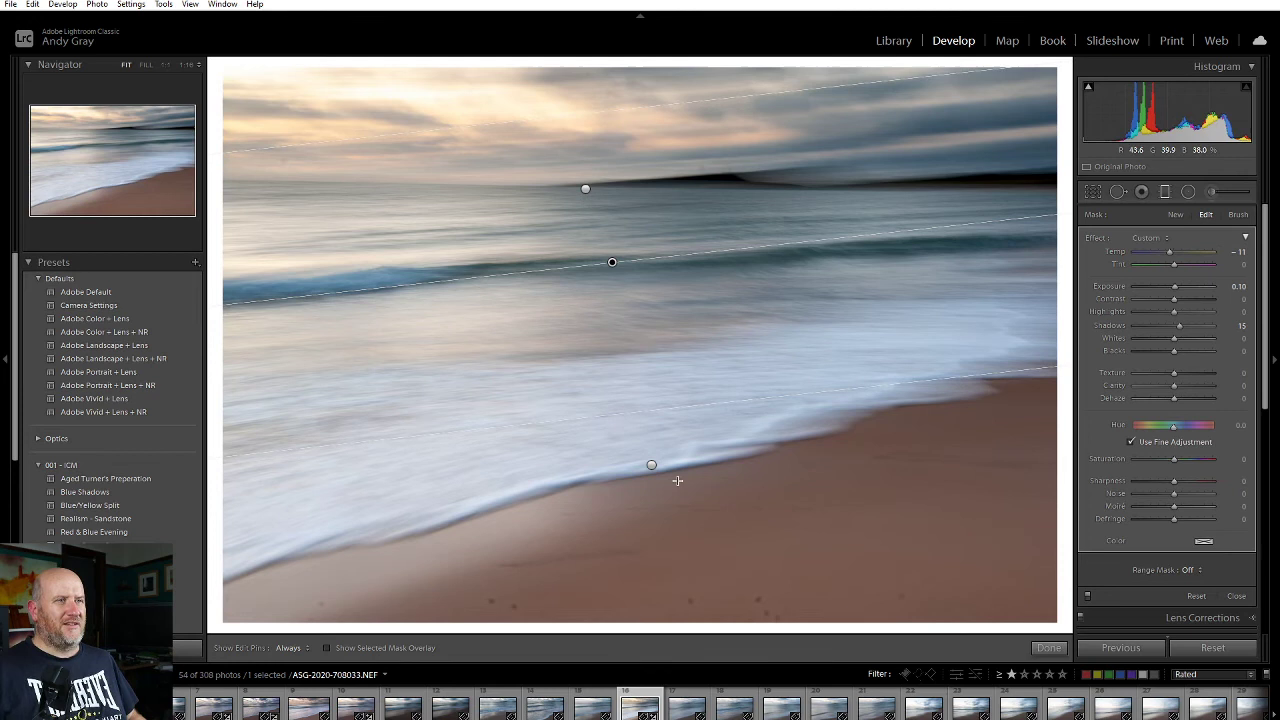
# Rotate the beach gradient to follow the slope of the shoreline and finish editing the graduated filters.
pyautogui.click(650, 467)
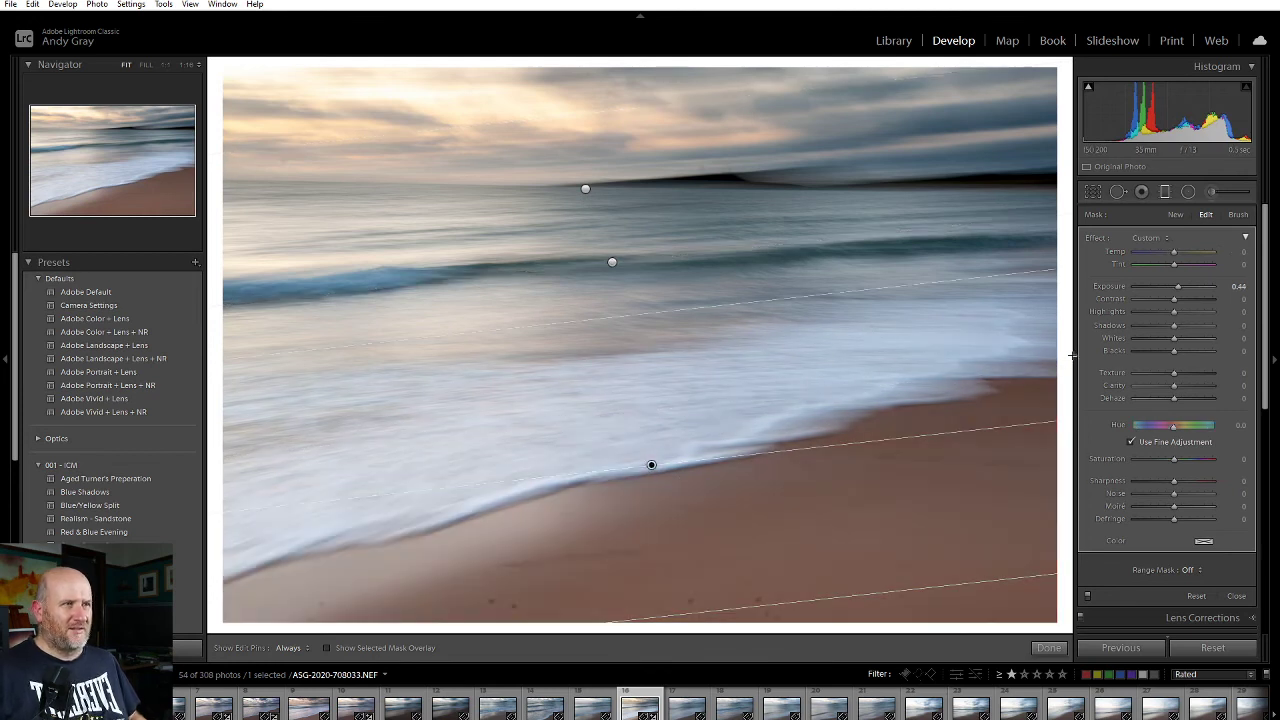
pyautogui.moveTo(1031, 423)
pyautogui.mouseDown()
pyautogui.moveTo(1032, 385)
pyautogui.moveTo(1041, 400)
pyautogui.mouseUp()
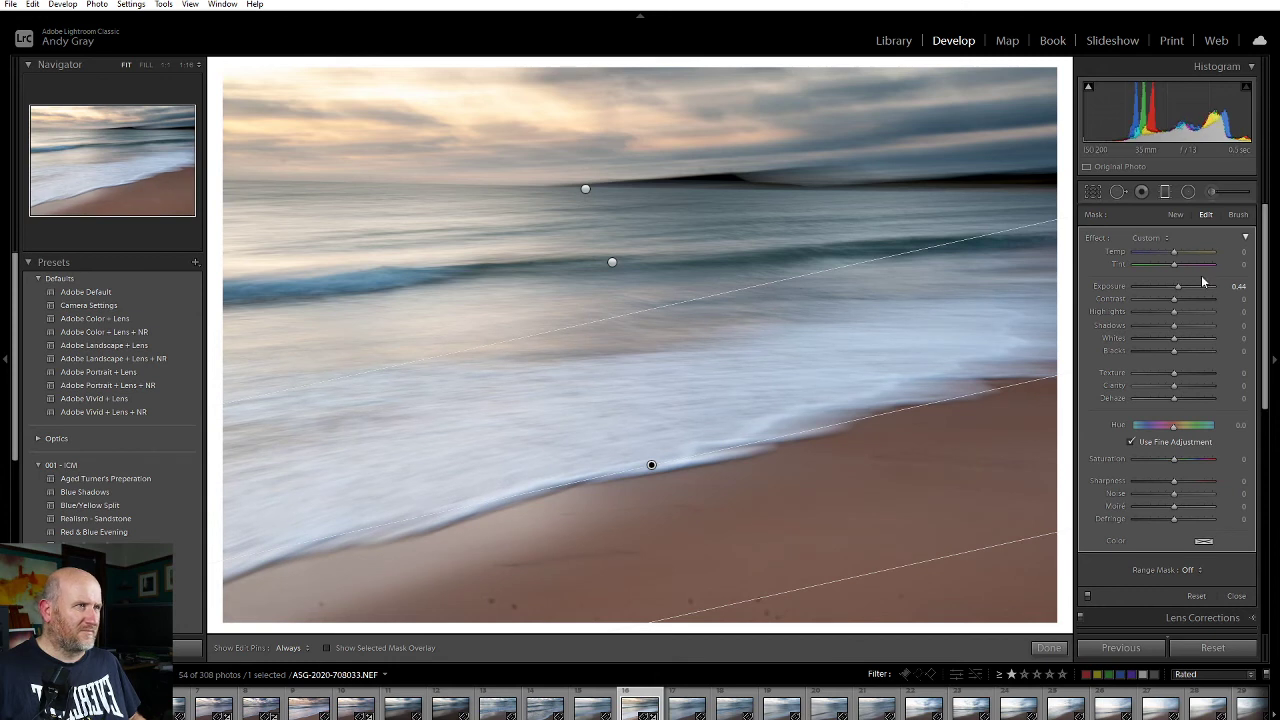
pyautogui.moveTo(1175, 264)
pyautogui.mouseDown()
pyautogui.moveTo(1194, 268)
pyautogui.moveTo(1174, 258)
pyautogui.mouseUp()
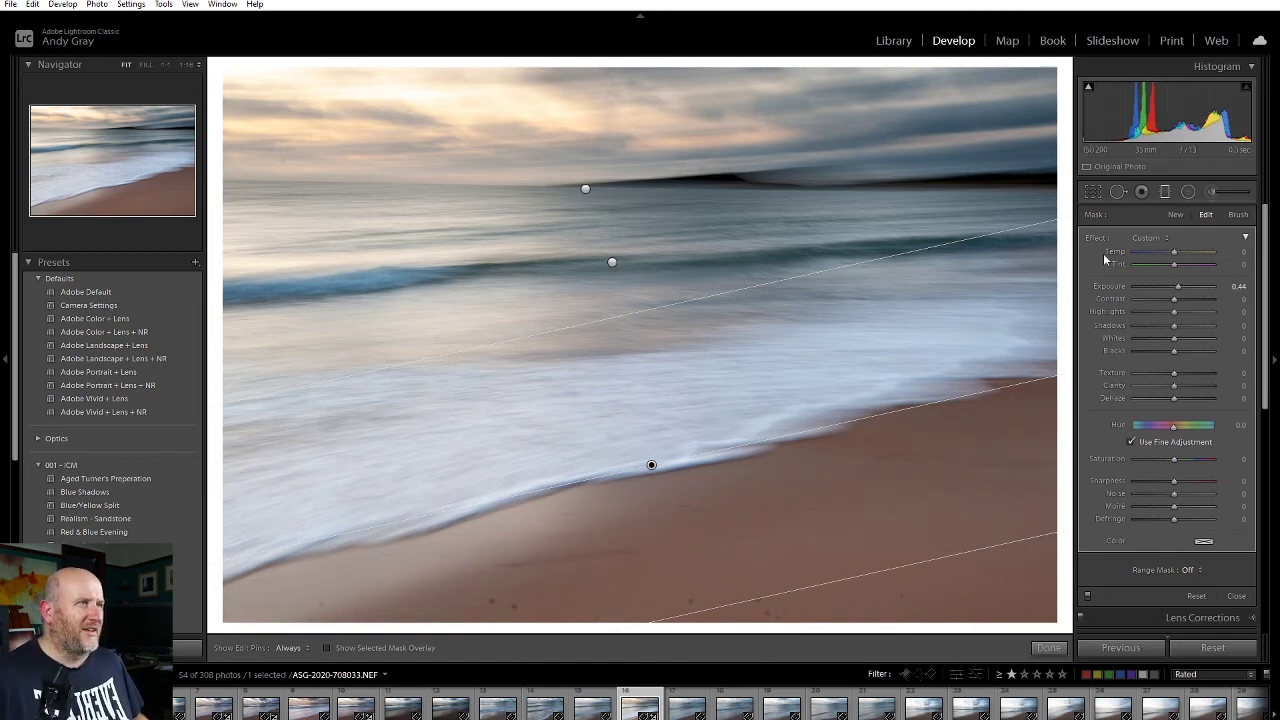
pyautogui.click(1047, 648)
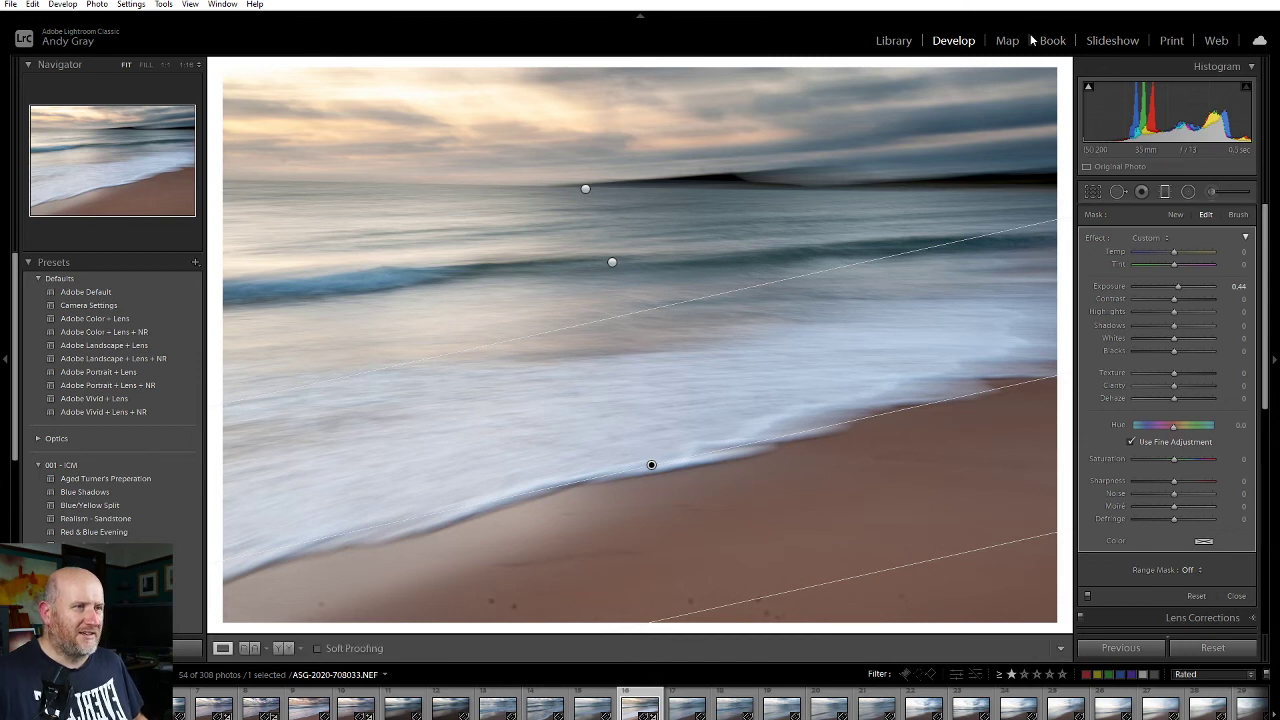
# Turn on spot visualization and heal the dark spots scattered across the foreground sand with spot removal.
pyautogui.click(1117, 192)
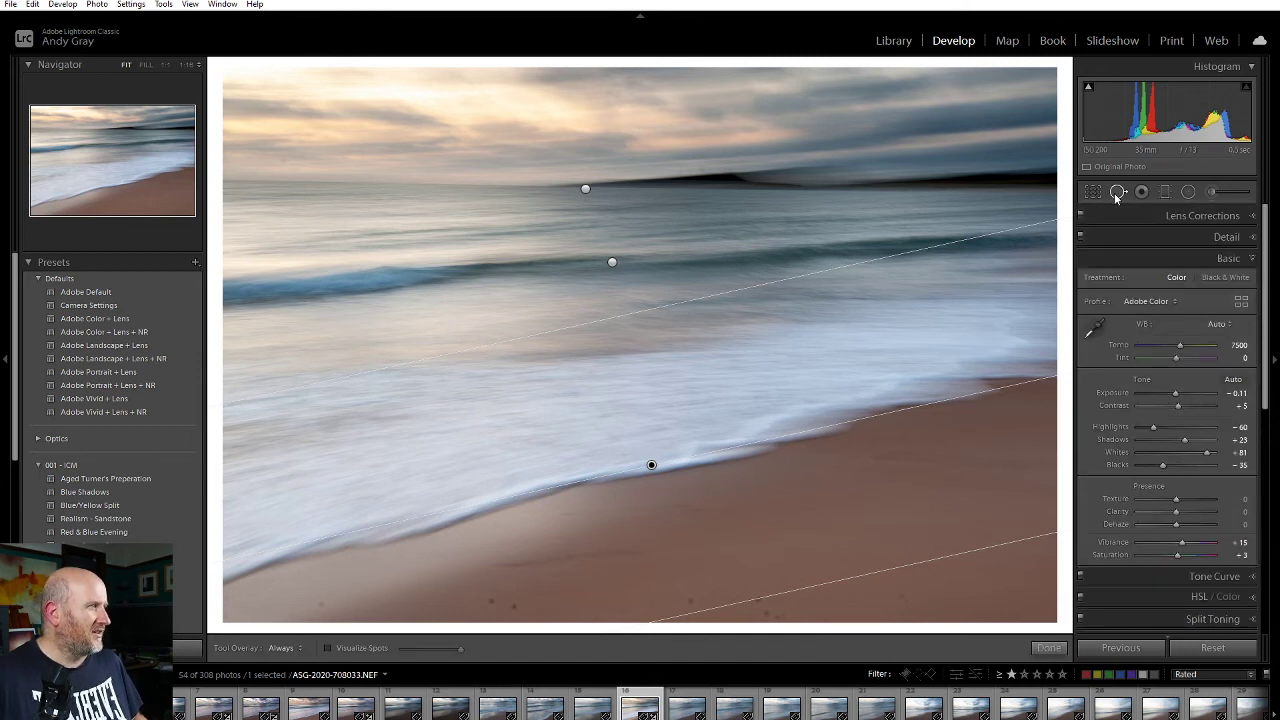
pyautogui.press('a')
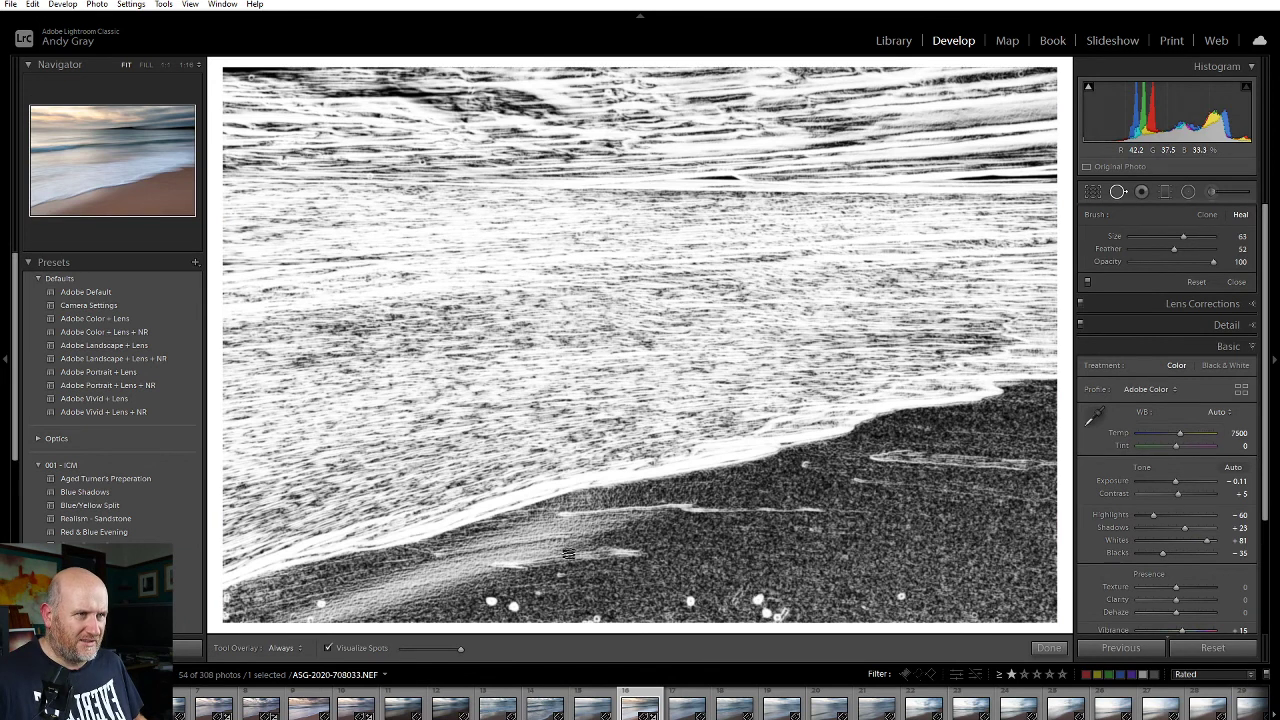
pyautogui.click(568, 553)
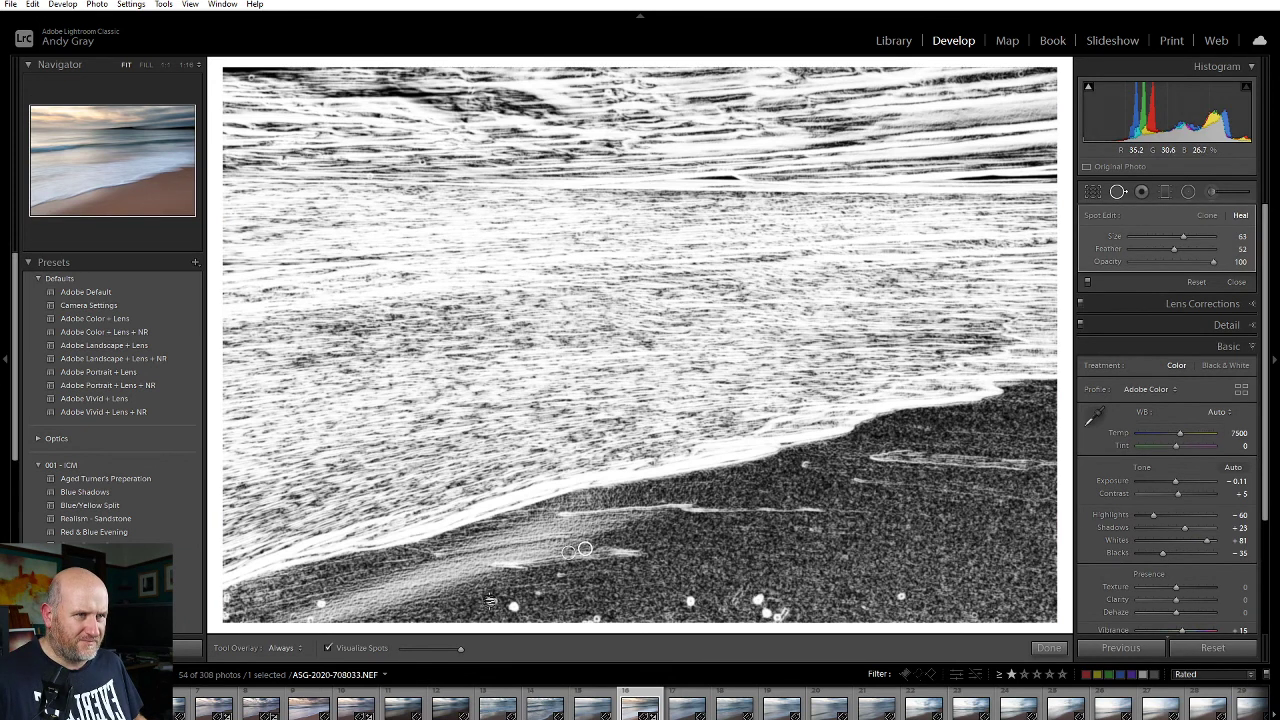
pyautogui.click(490, 600)
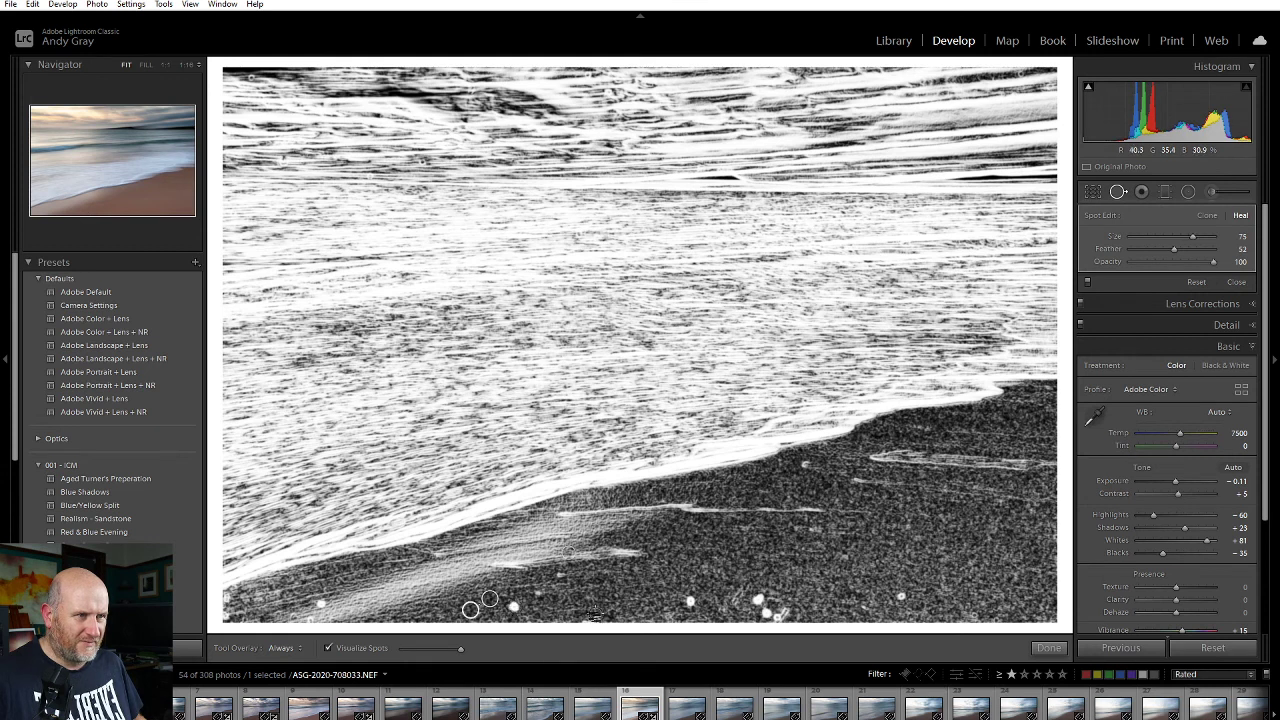
pyautogui.press('/')
pyautogui.click(760, 598)
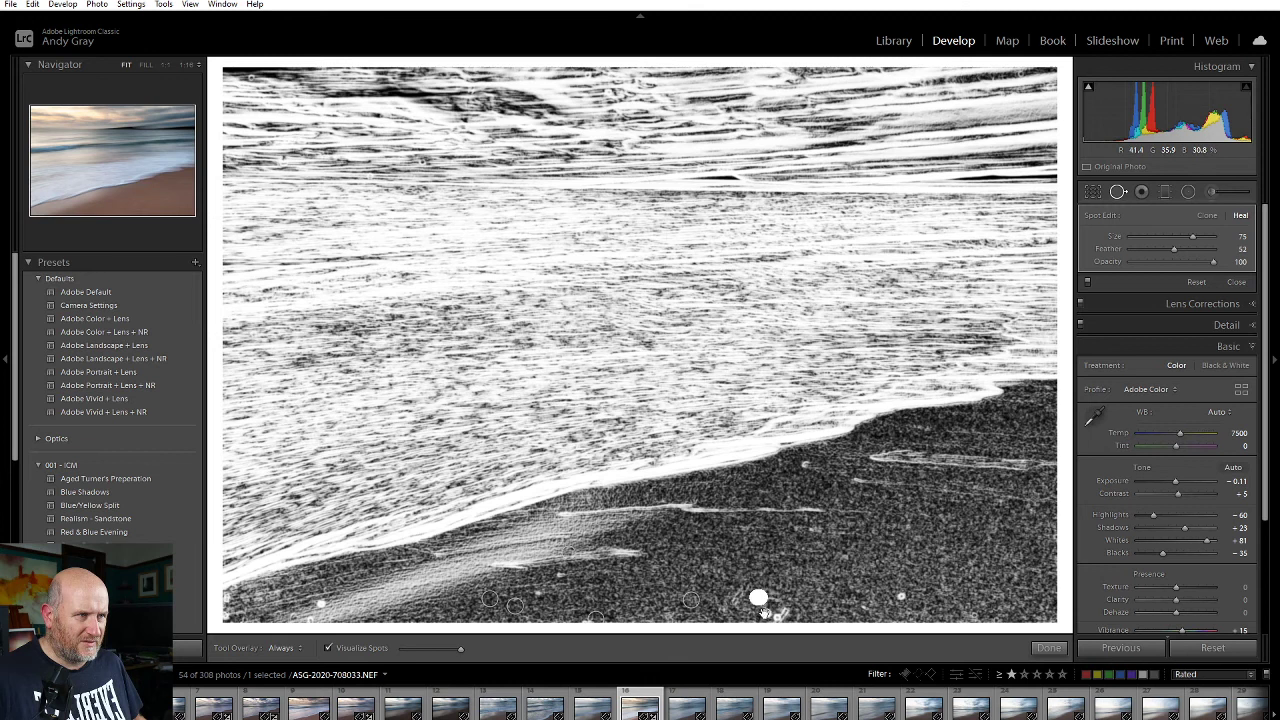
pyautogui.click(763, 612)
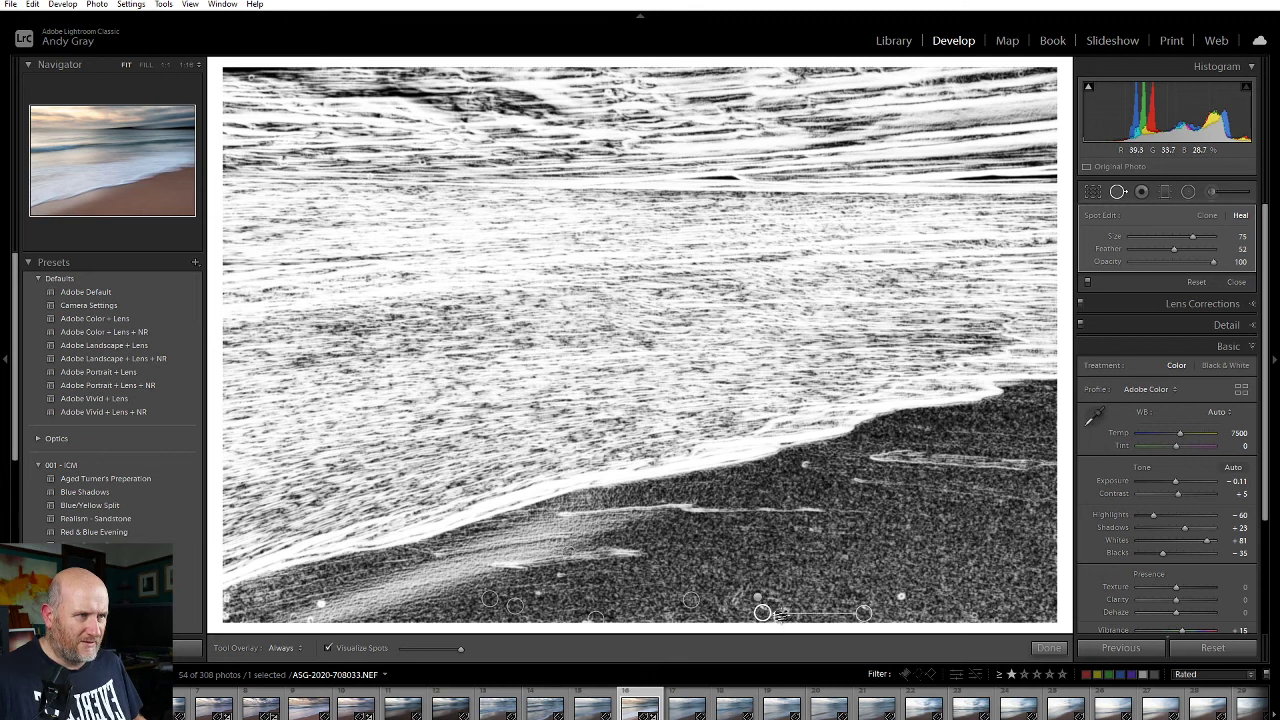
pyautogui.click(900, 598)
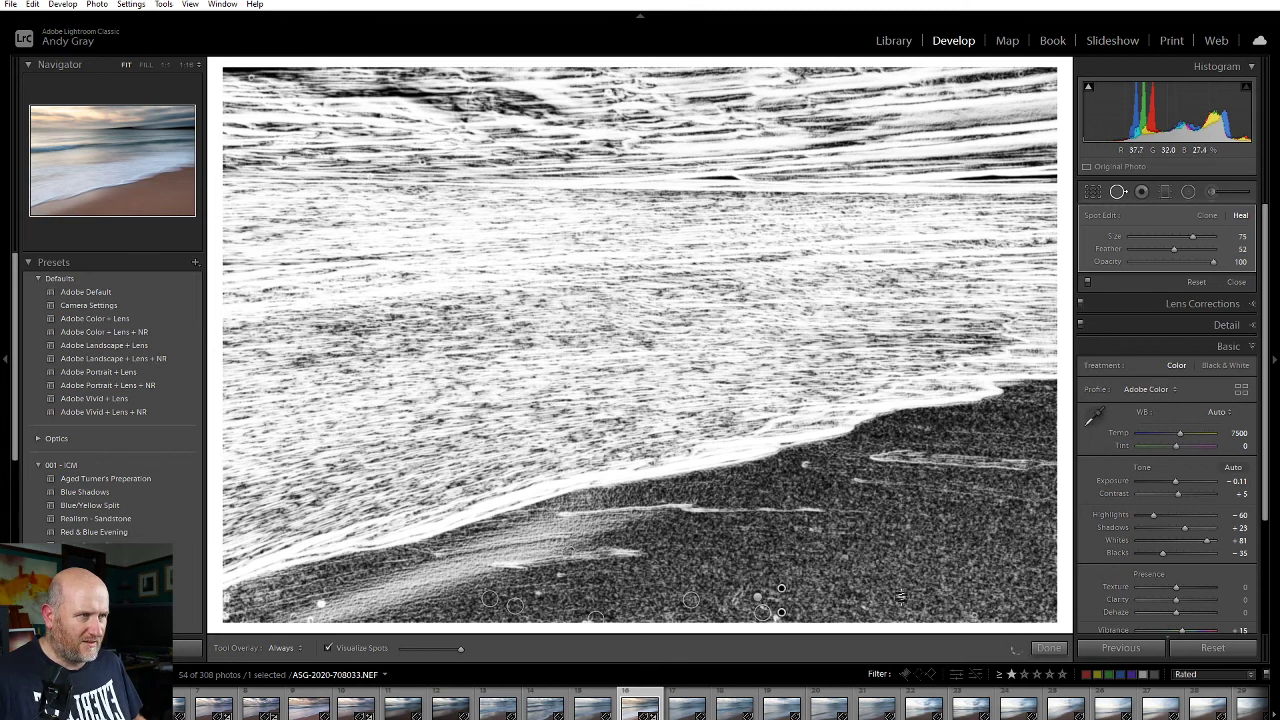
pyautogui.click(318, 602)
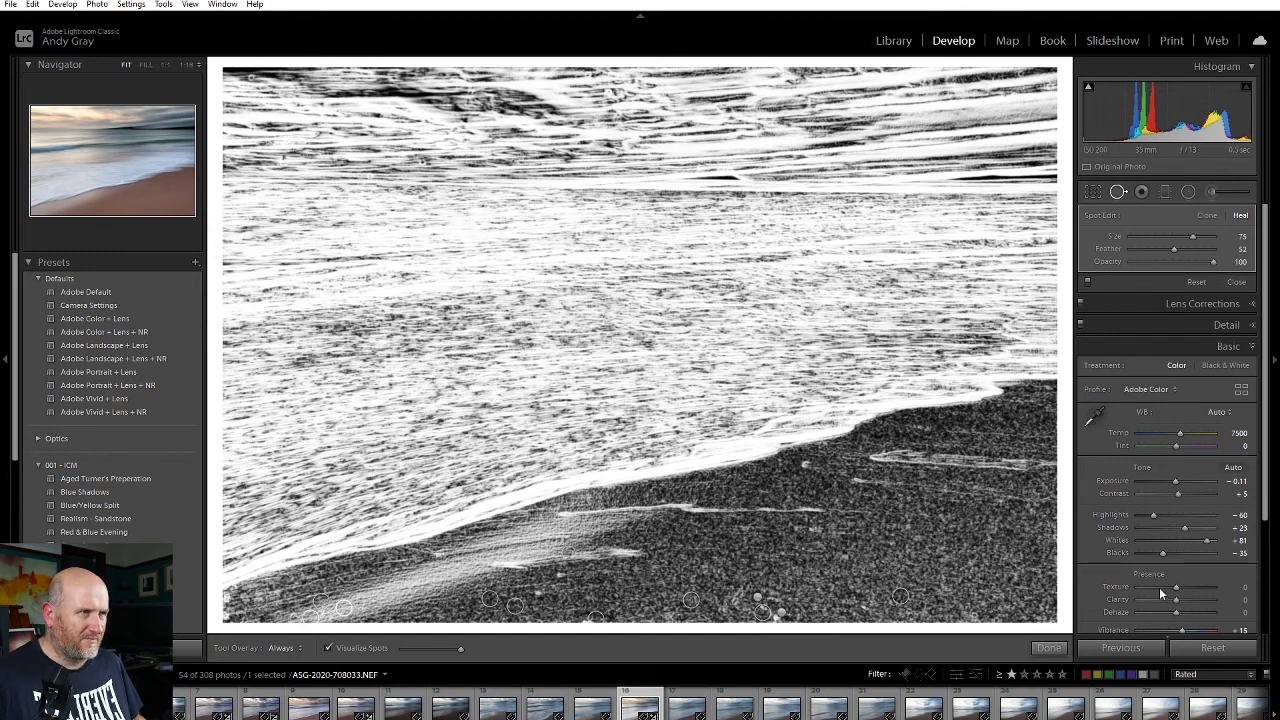
pyautogui.click(1048, 649)
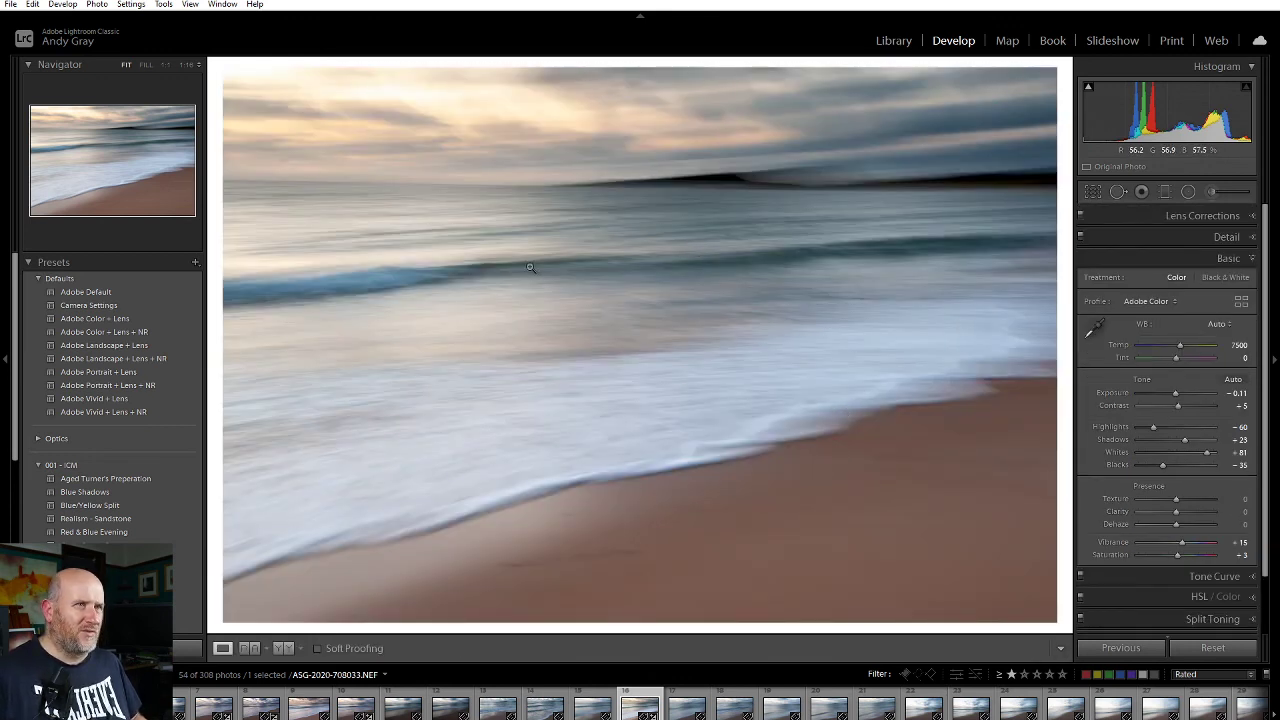
# Straighten the photo with a crop angle of -1.23, and enable lens profile corrections with chromatic aberration removal.
pyautogui.click(1093, 191)
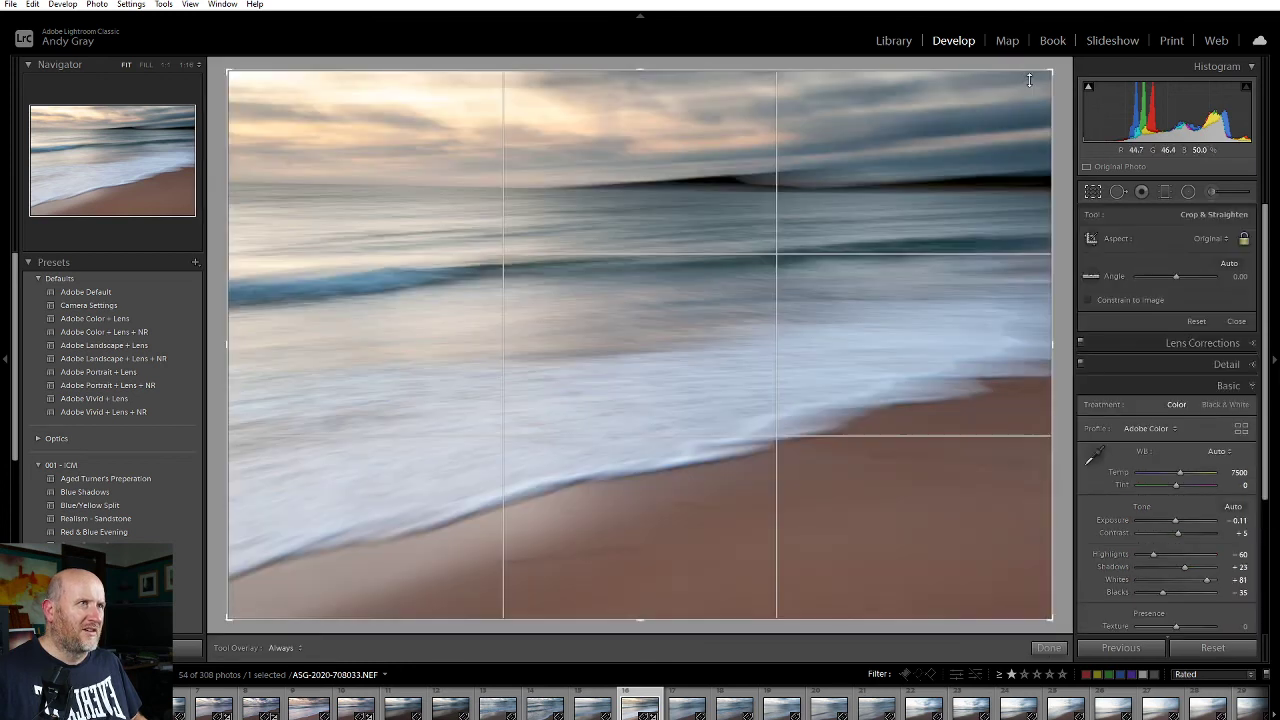
pyautogui.moveTo(1029, 80); pyautogui.dragTo(1061, 58)
pyautogui.click(1047, 648)
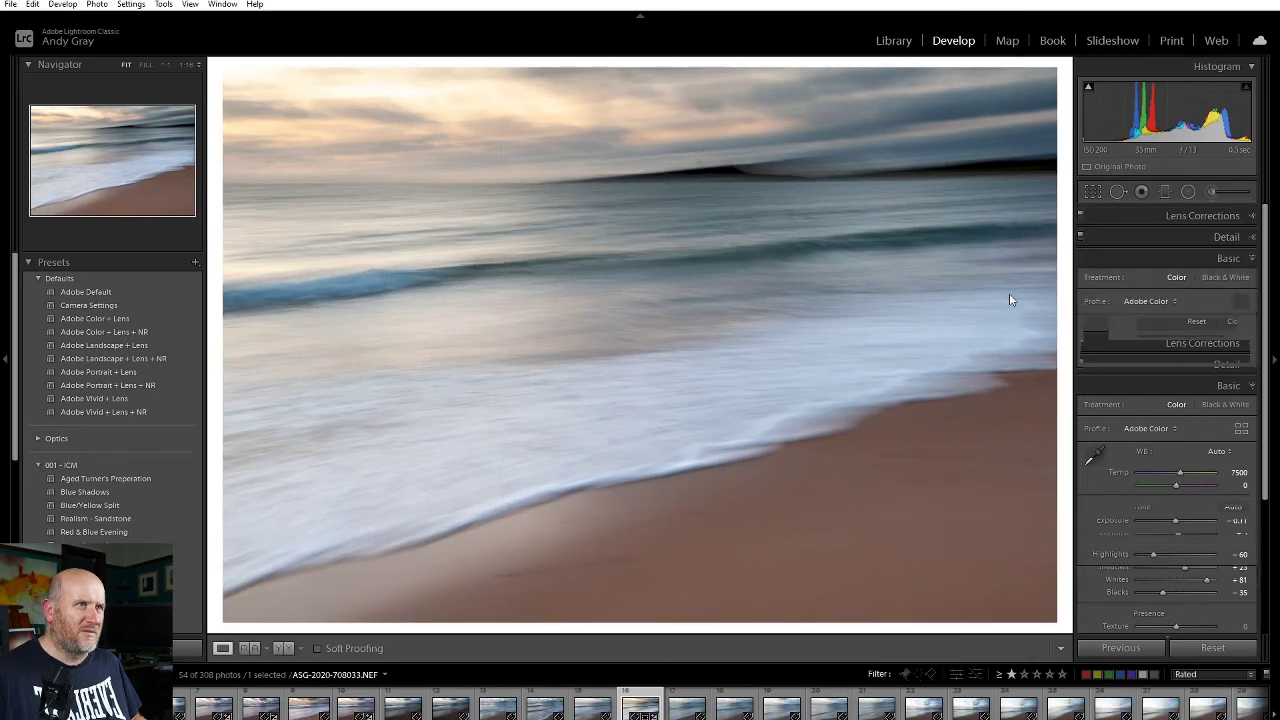
pyautogui.click(1205, 215)
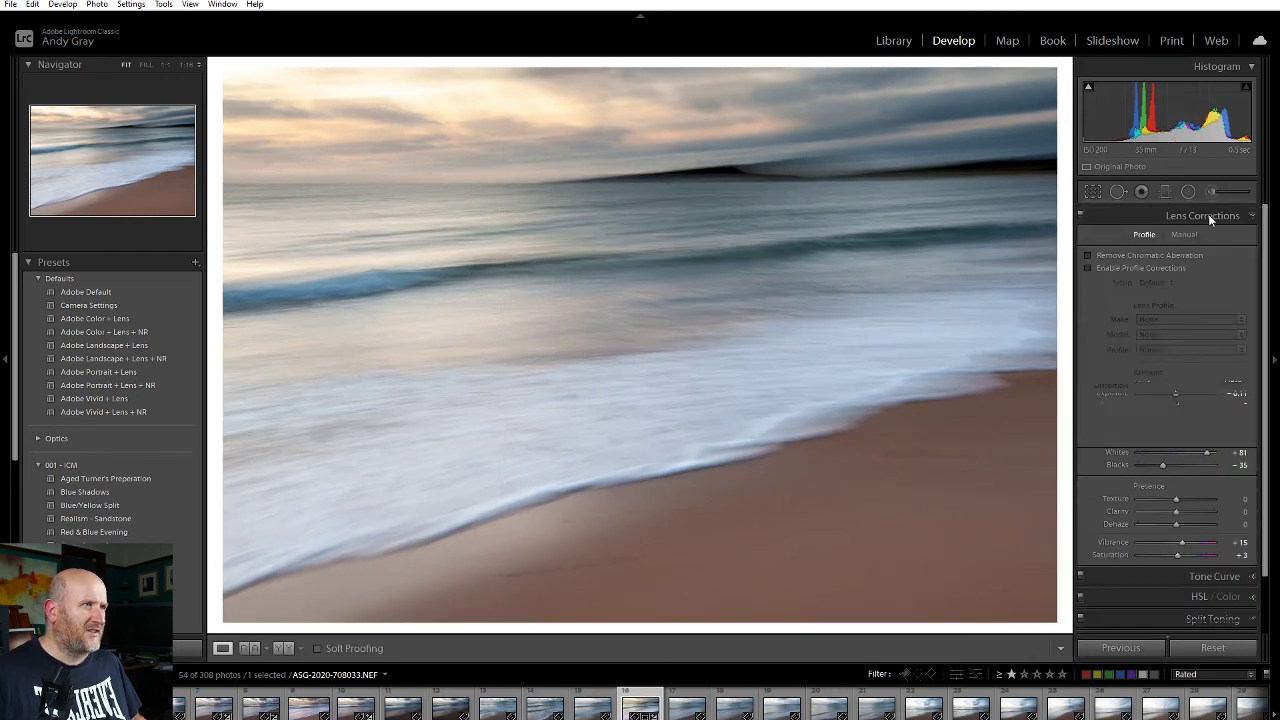
pyautogui.click(1157, 267)
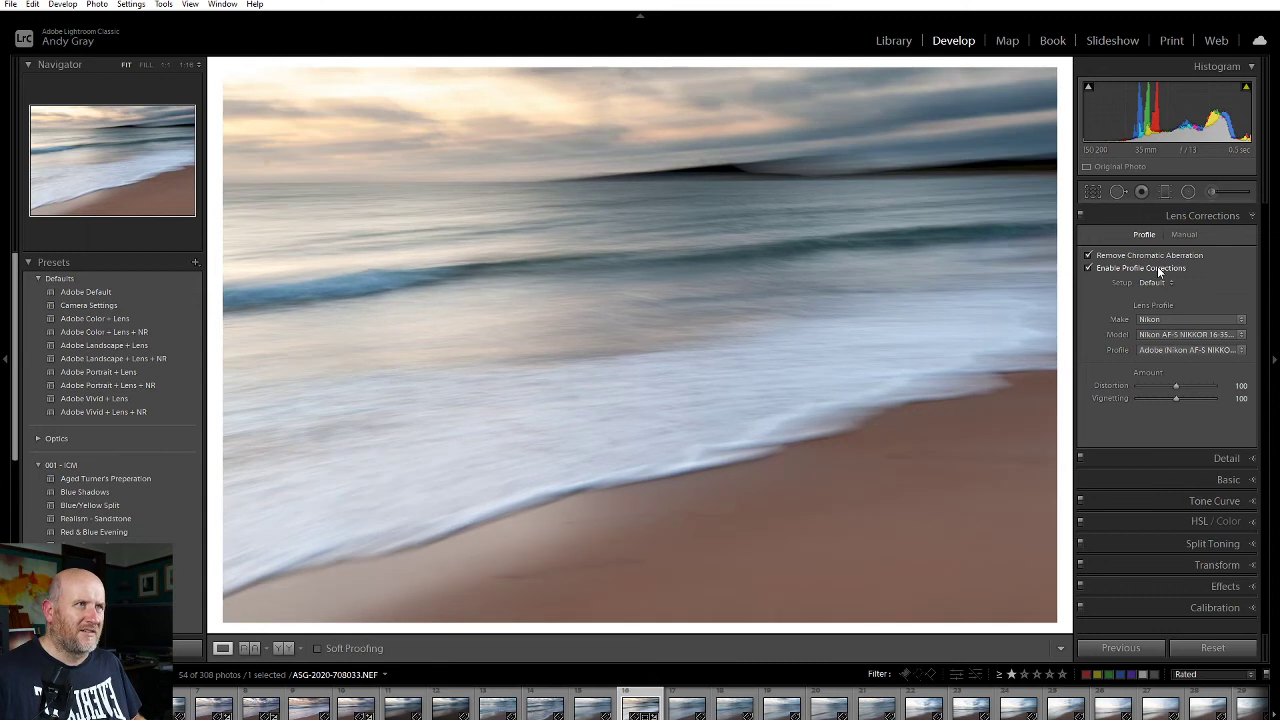
# Heal two spots in the sky just above the horizon with spot removal, using brush sizes 76 and 64.
pyautogui.click(1118, 192)
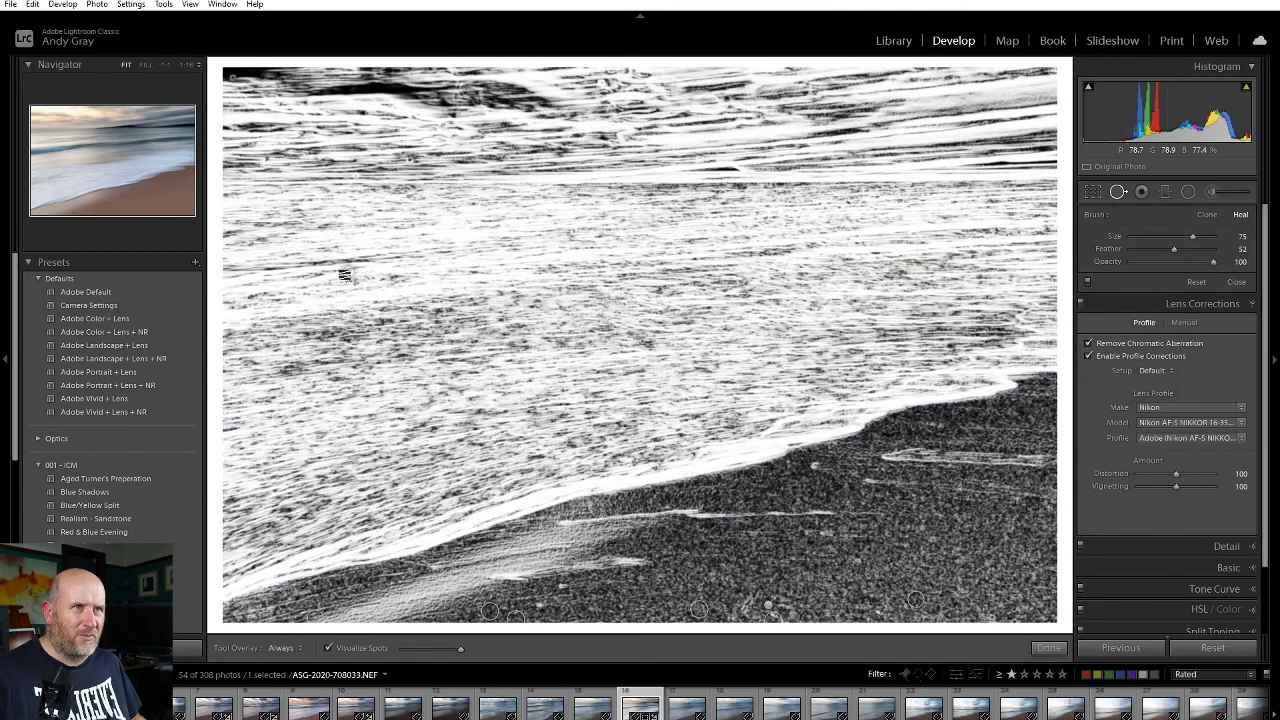
pyautogui.scroll(1, 264, 168)
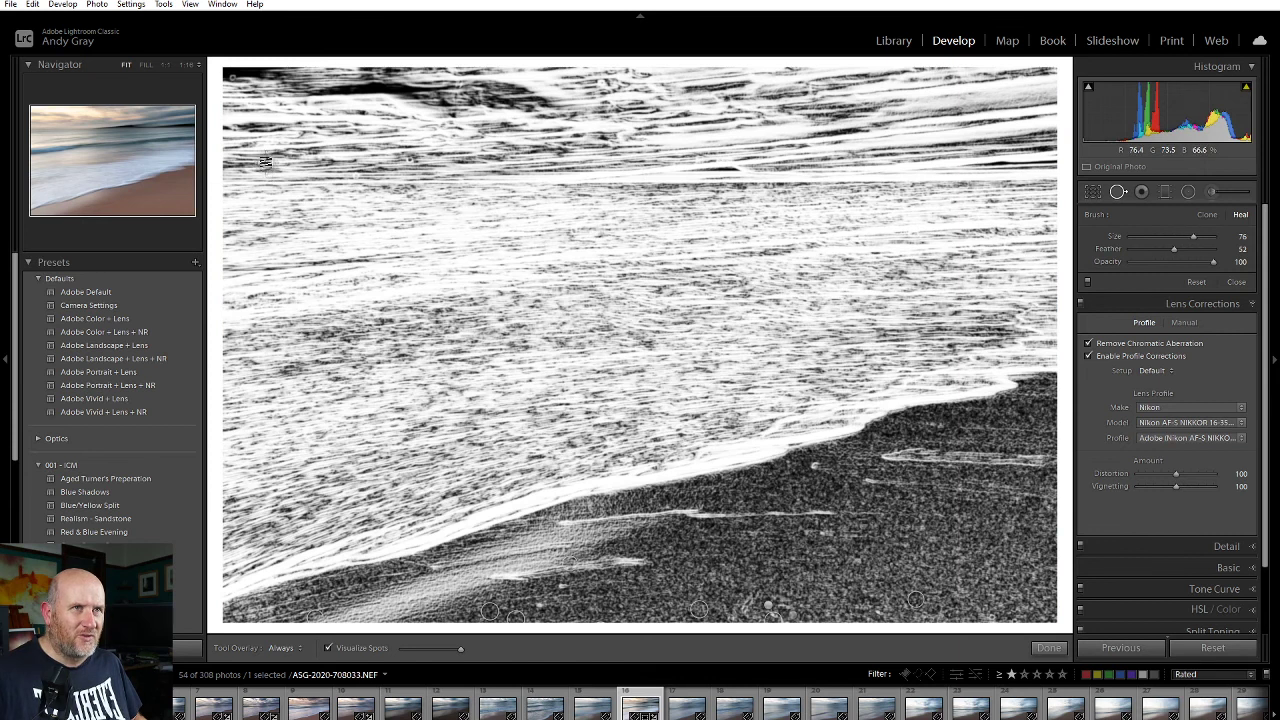
pyautogui.click(264, 160)
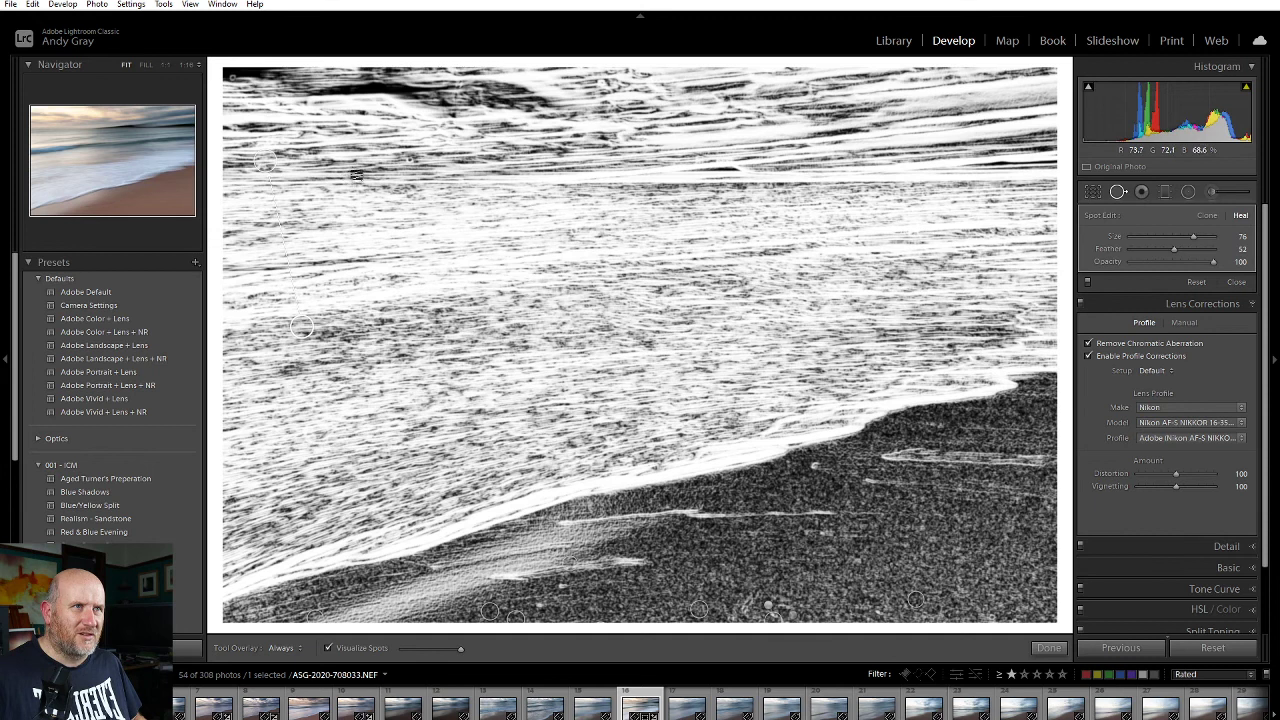
pyautogui.scroll(-3, 405, 159)
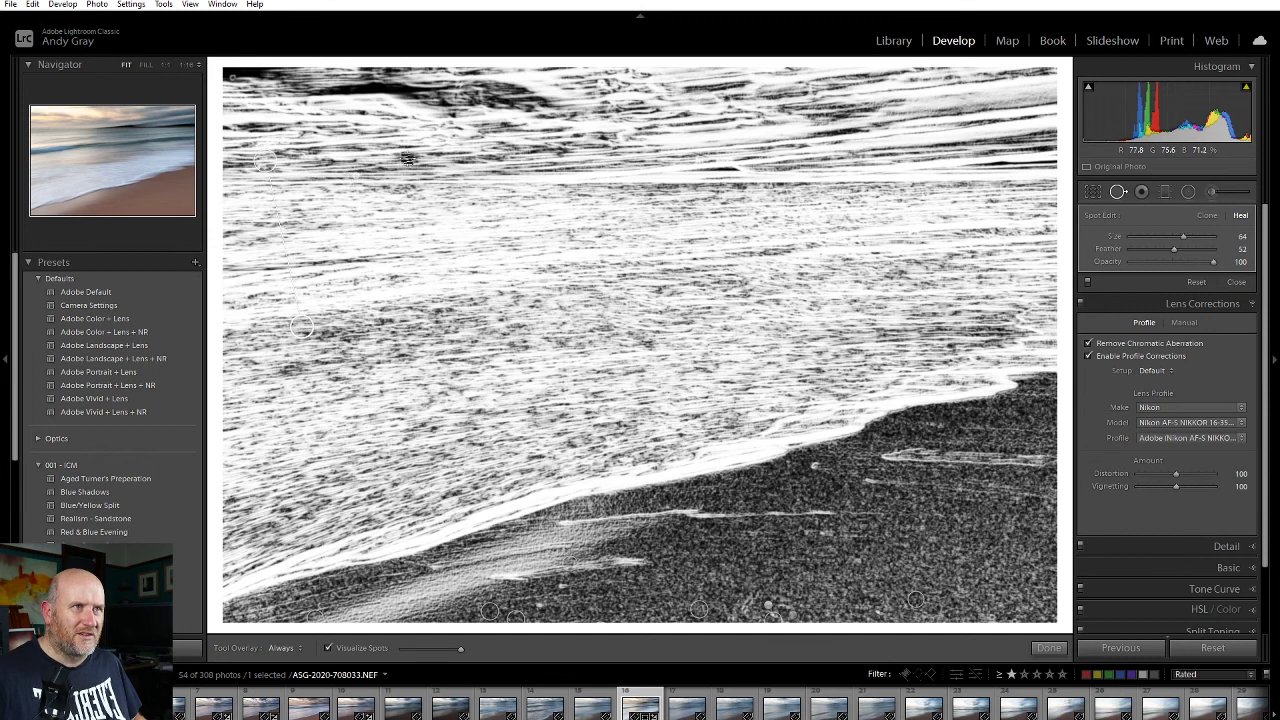
pyautogui.click(408, 158)
pyautogui.click(1048, 648)
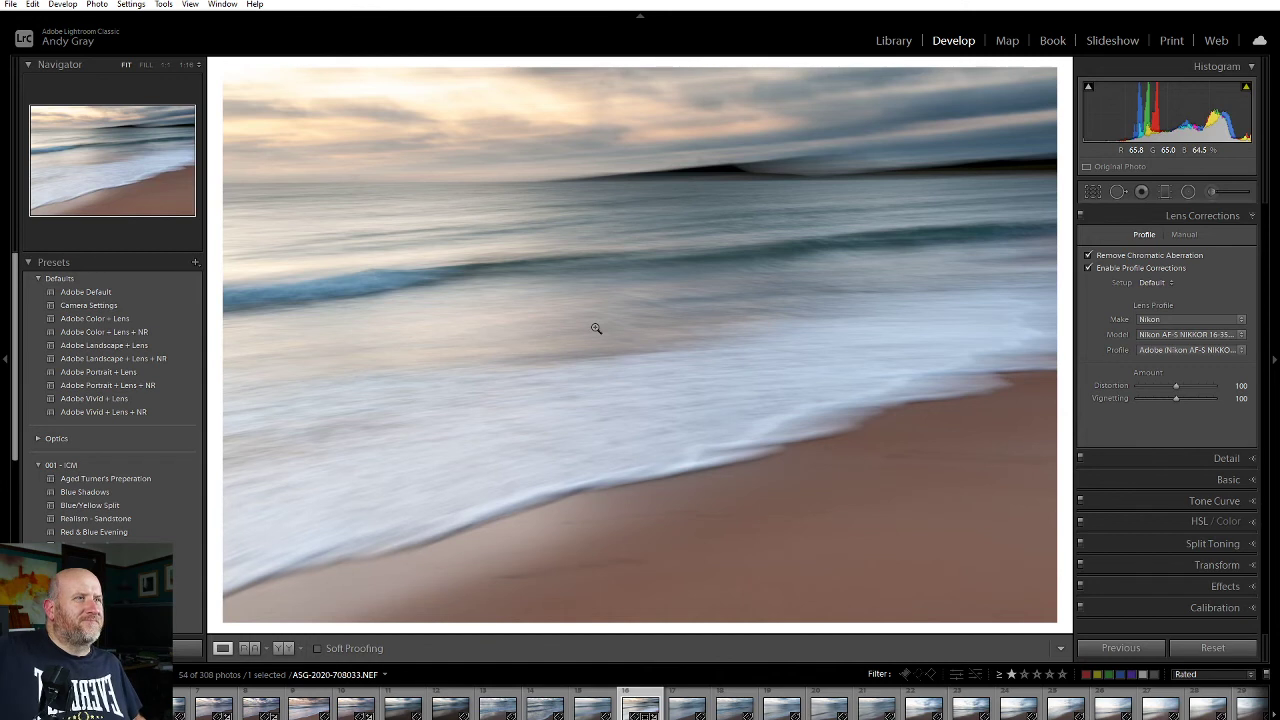
# Create a virtual copy of the photo and set its crop aspect ratio to 4 x 5 / 8 x 10.
pyautogui.rightClick(622, 442)
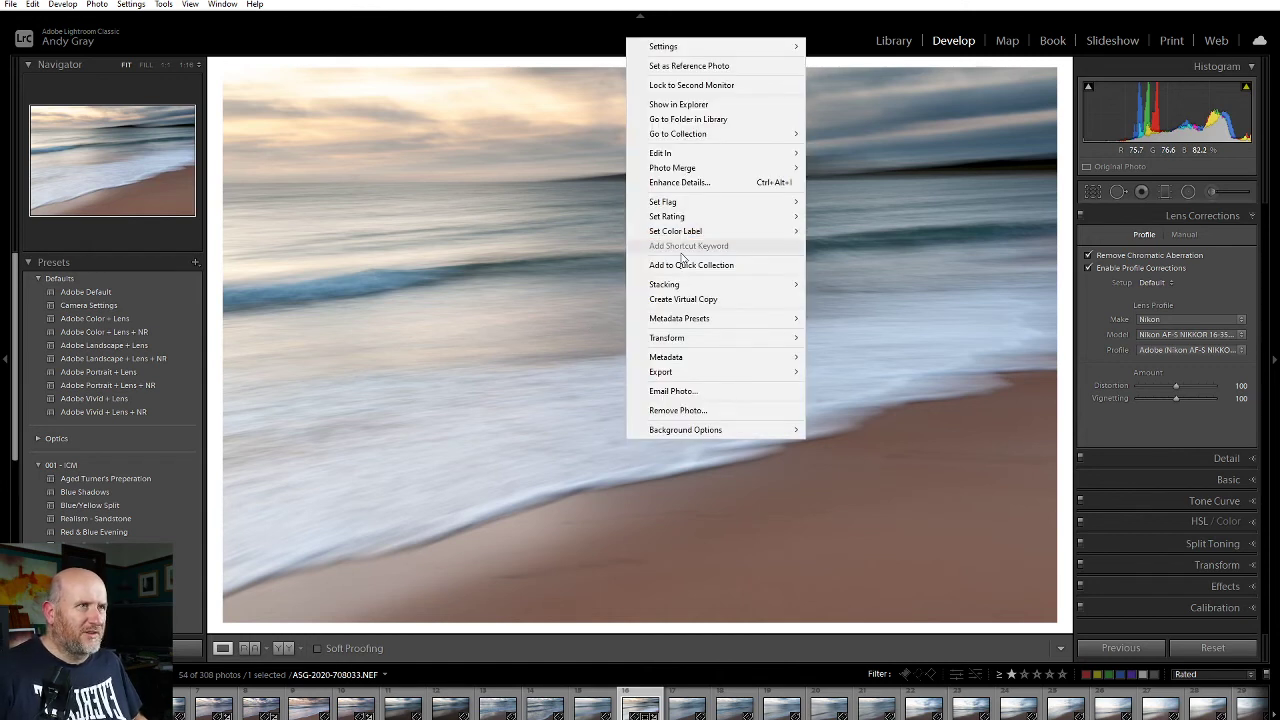
pyautogui.click(687, 299)
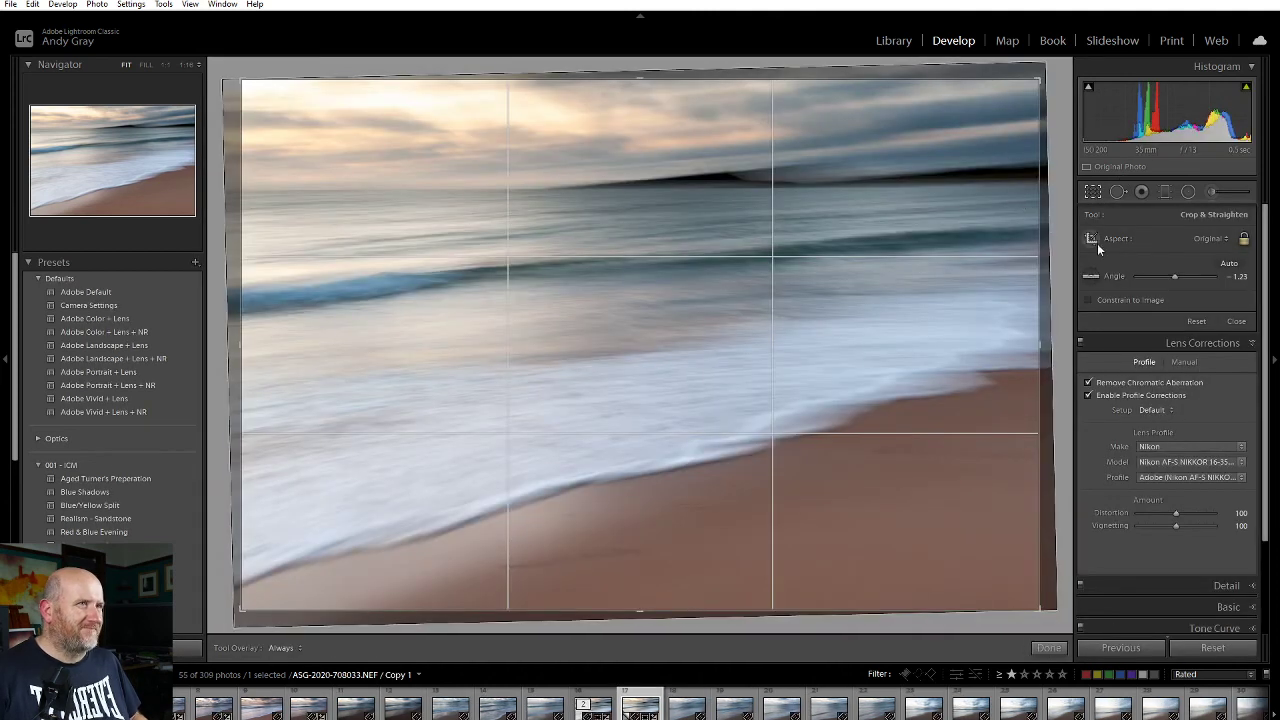
pyautogui.click(1206, 239)
pyautogui.click(1167, 318)
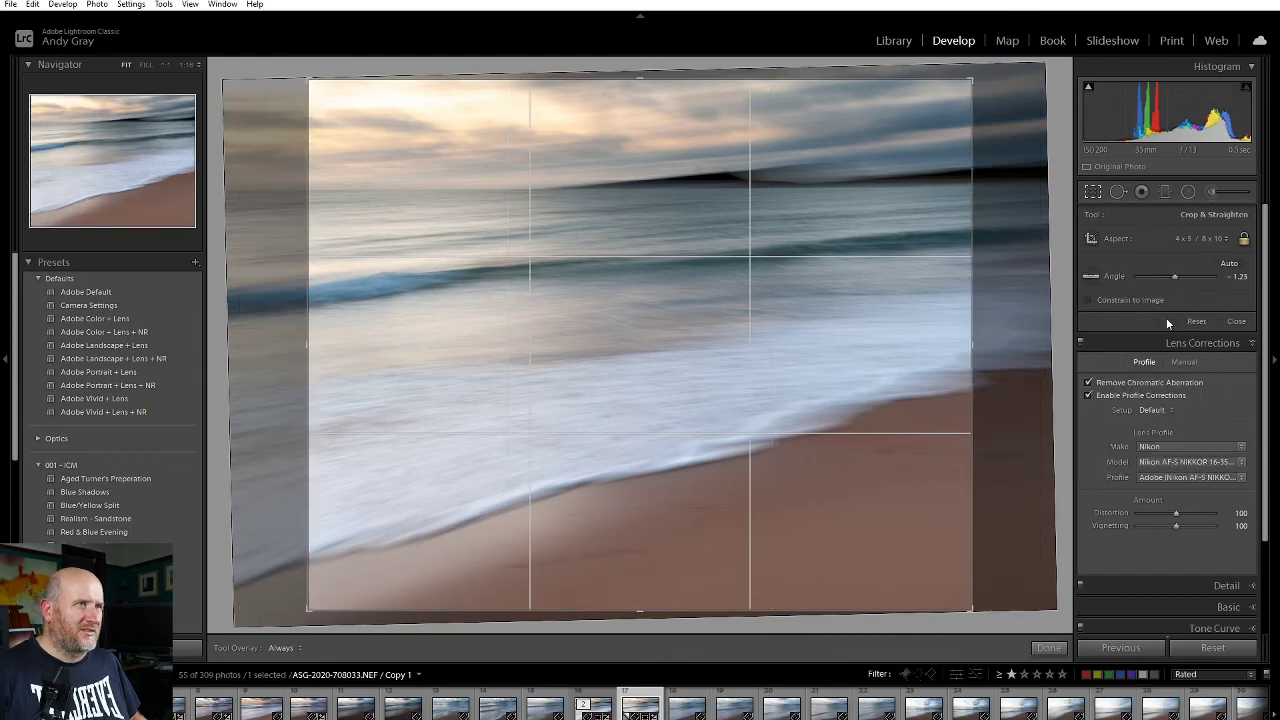
# Switch the crop to portrait orientation, tighten it, reposition it over the headland and shoreline, and apply it.
pyautogui.press('x')
pyautogui.moveTo(649, 310); pyautogui.dragTo(630, 353)
pyautogui.moveTo(640, 610); pyautogui.dragTo(646, 584)
pyautogui.moveTo(654, 457); pyautogui.dragTo(660, 484)
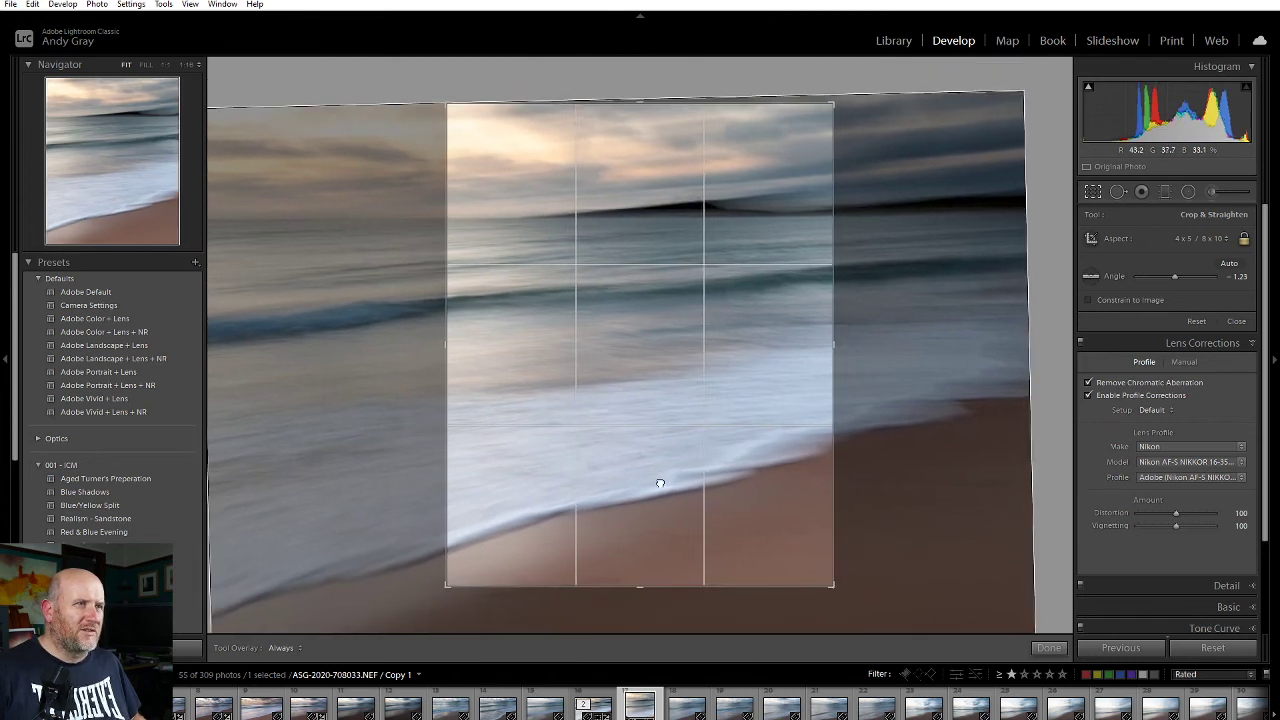
pyautogui.click(1048, 647)
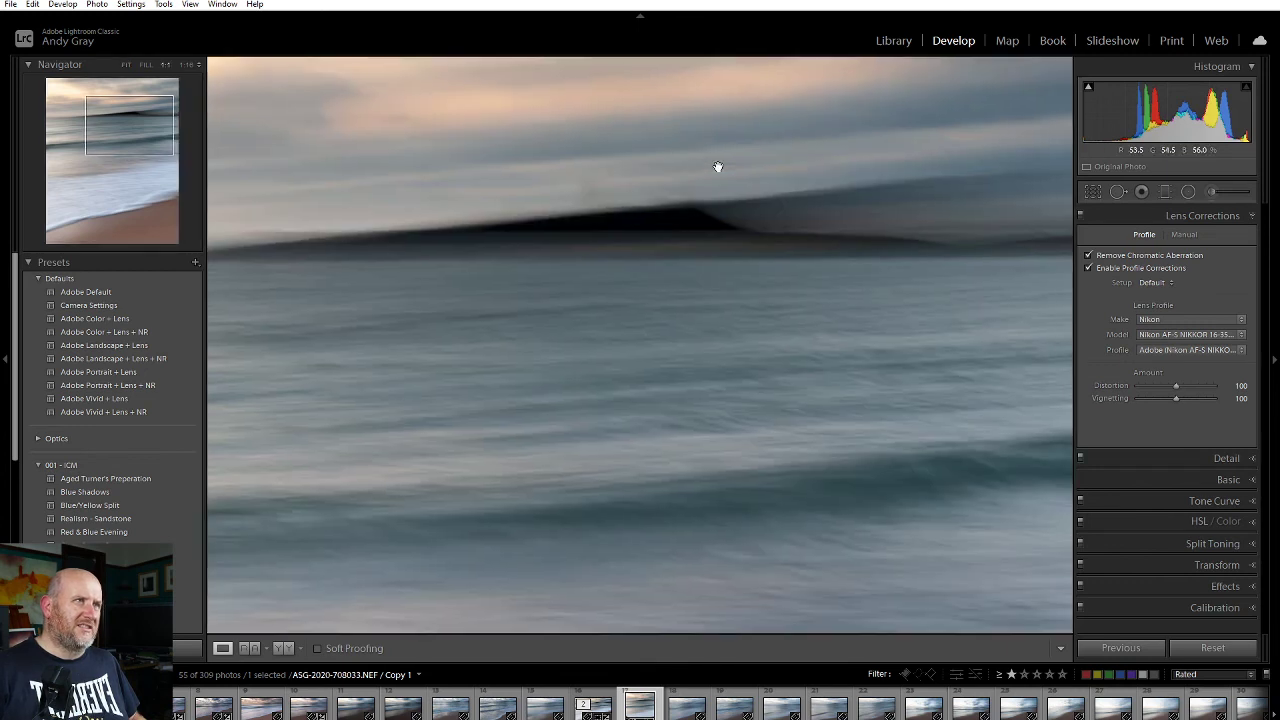
# Add a radial filter over the photo's upper-right sky and headland, with its effects reset and exposure set to 0.58.
pyautogui.click(720, 162)
pyautogui.click(832, 185)
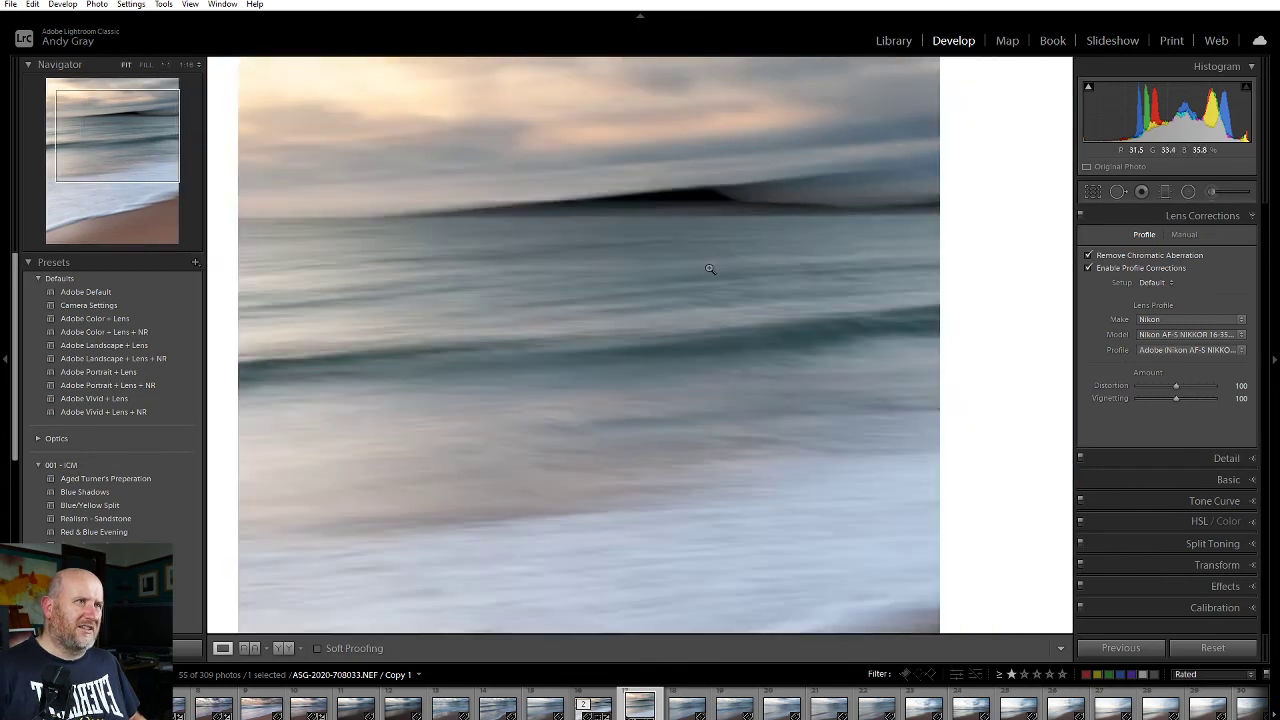
pyautogui.click(1187, 192)
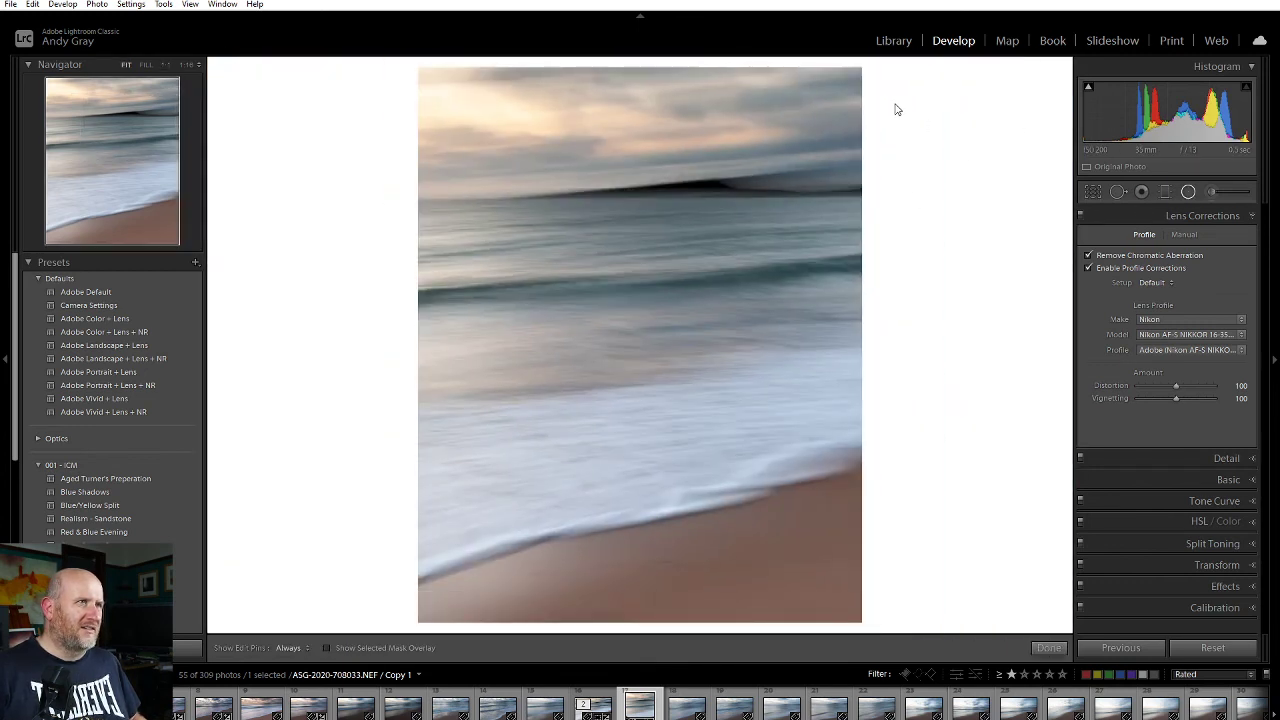
pyautogui.moveTo(875, 106); pyautogui.dragTo(523, 203)
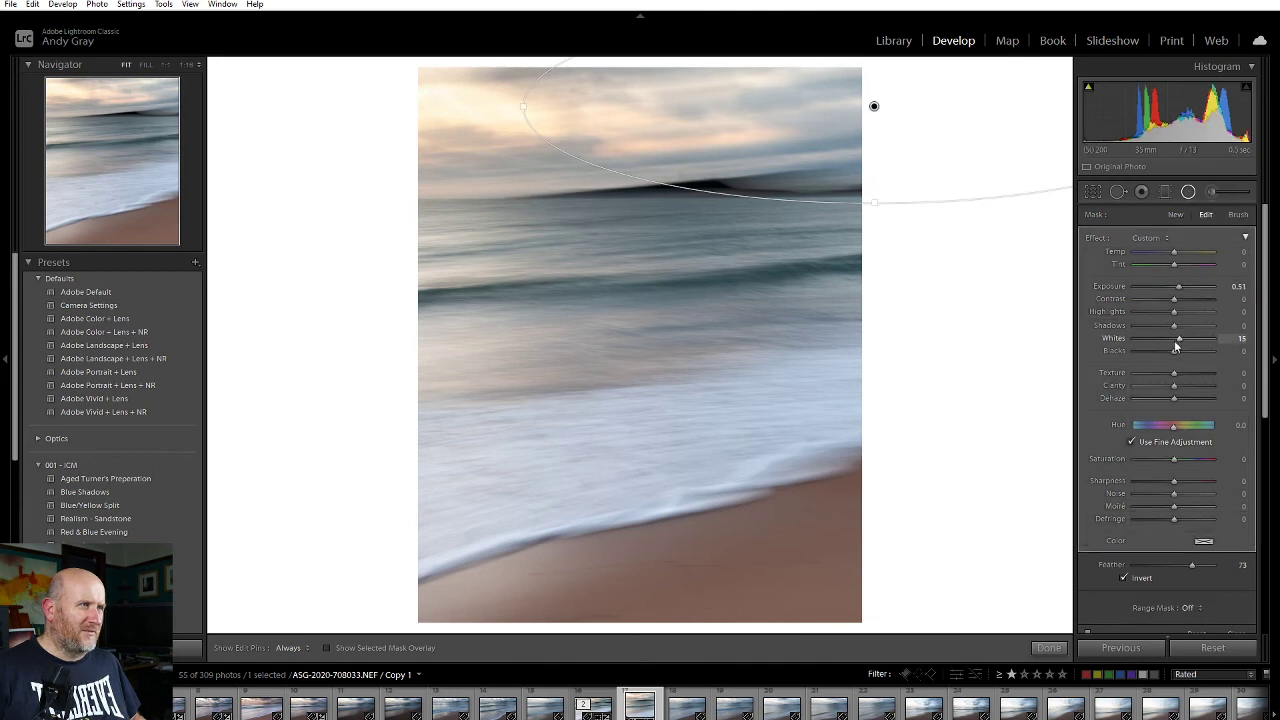
pyautogui.doubleClick(1095, 236)
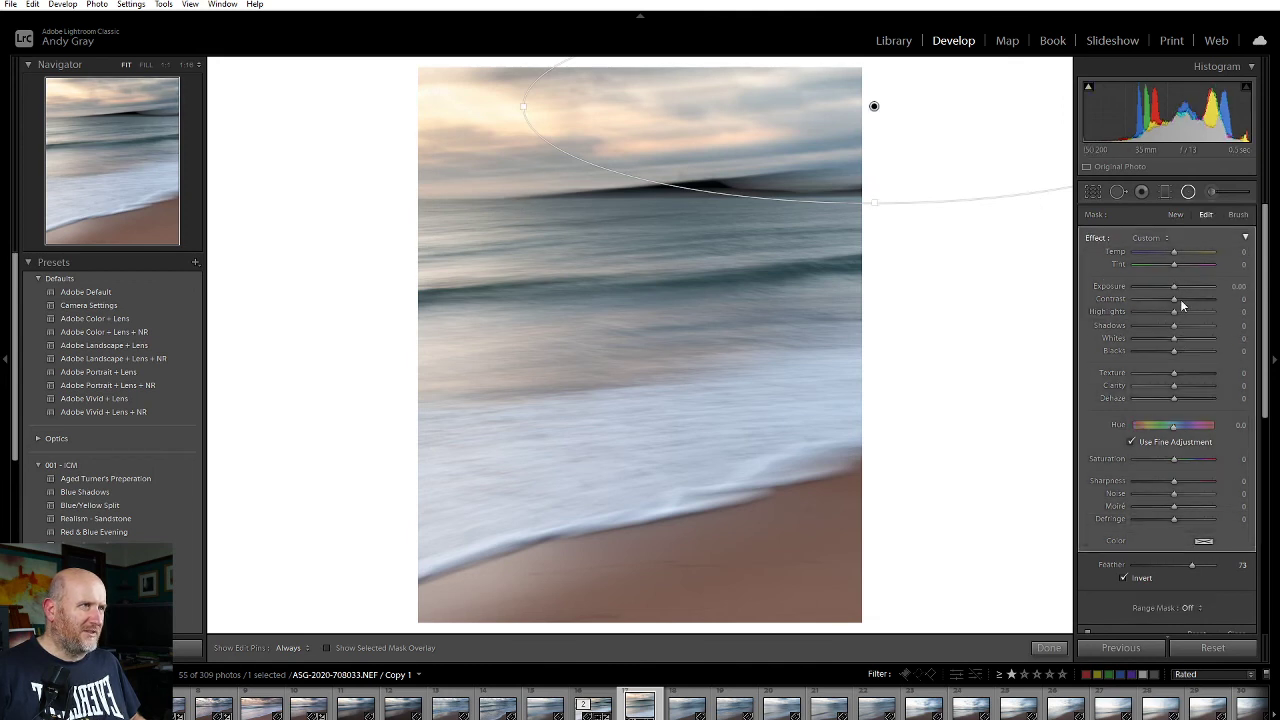
pyautogui.moveTo(1174, 282); pyautogui.dragTo(1180, 283)
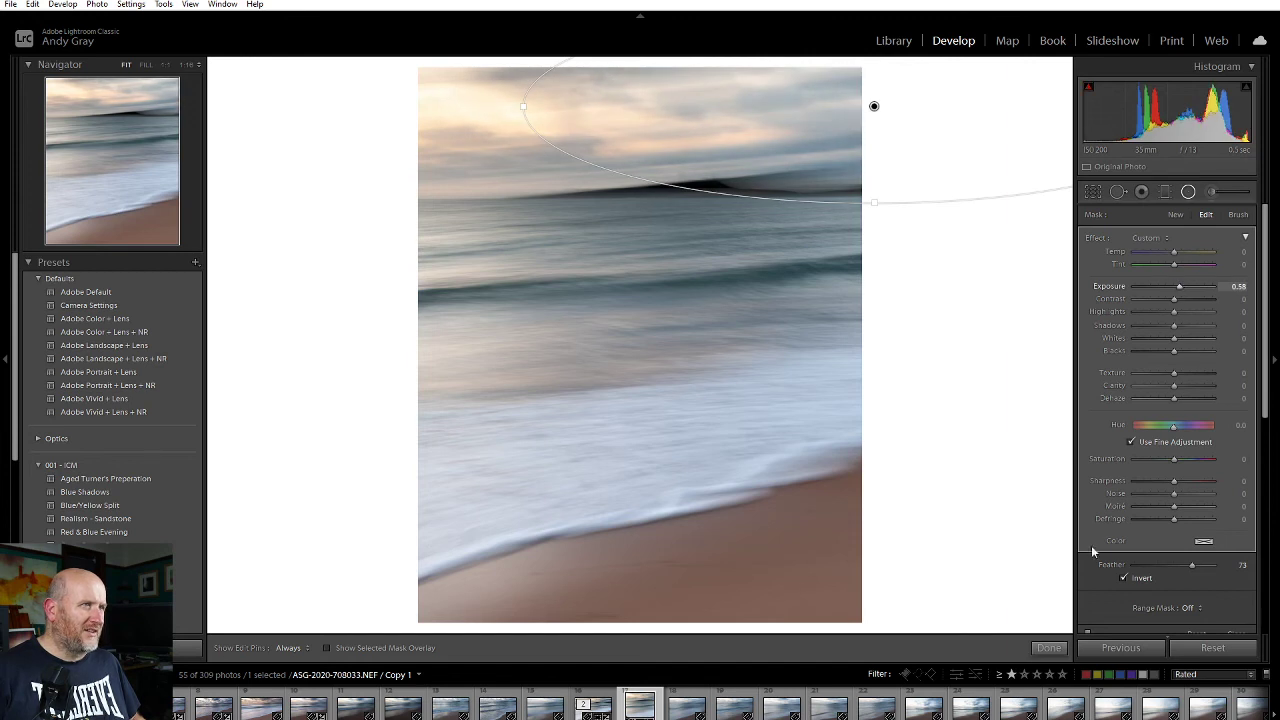
pyautogui.click(1048, 648)
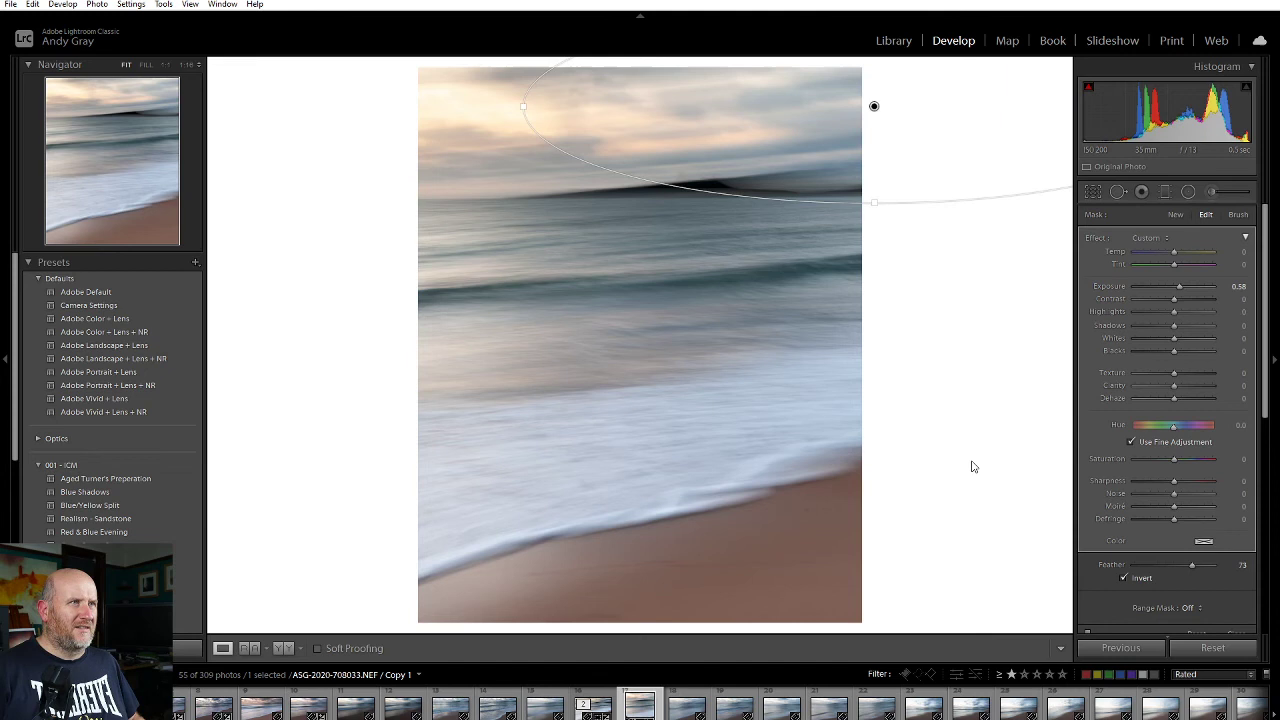
# Create another virtual copy of the photo, try its white balance at Daylight, and set it to As Shot.
pyautogui.rightClick(749, 354)
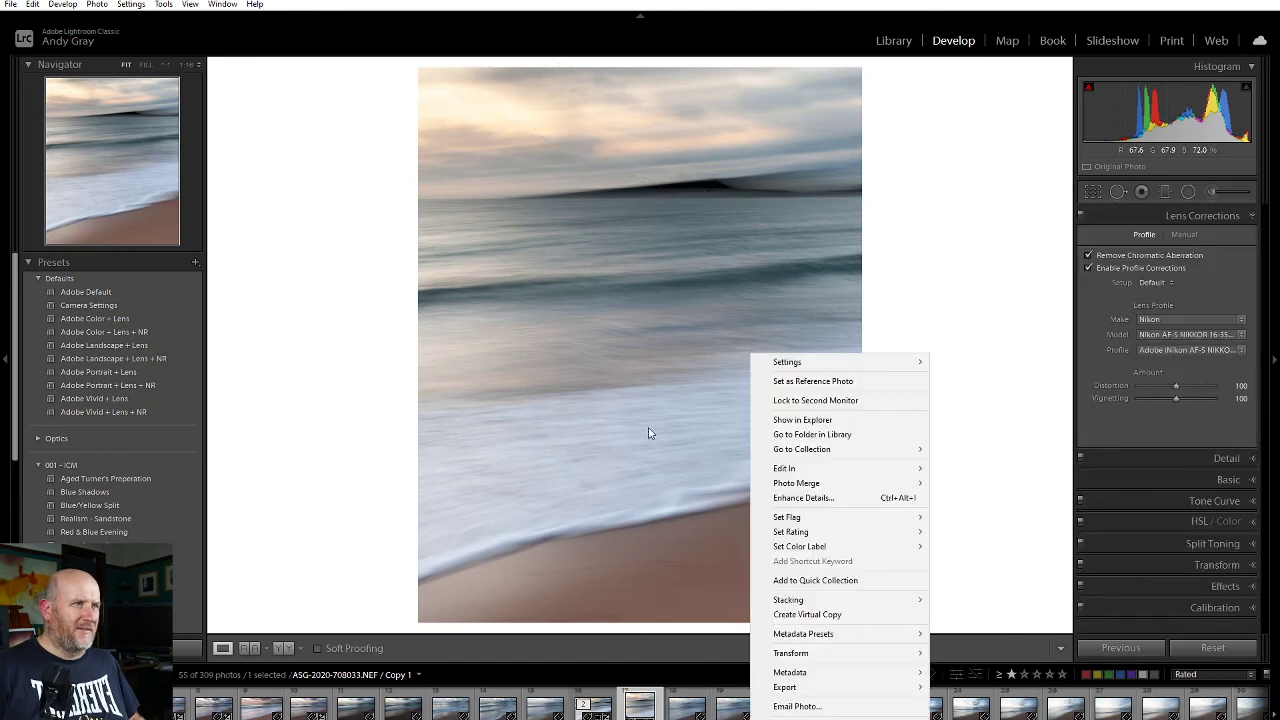
pyautogui.click(815, 614)
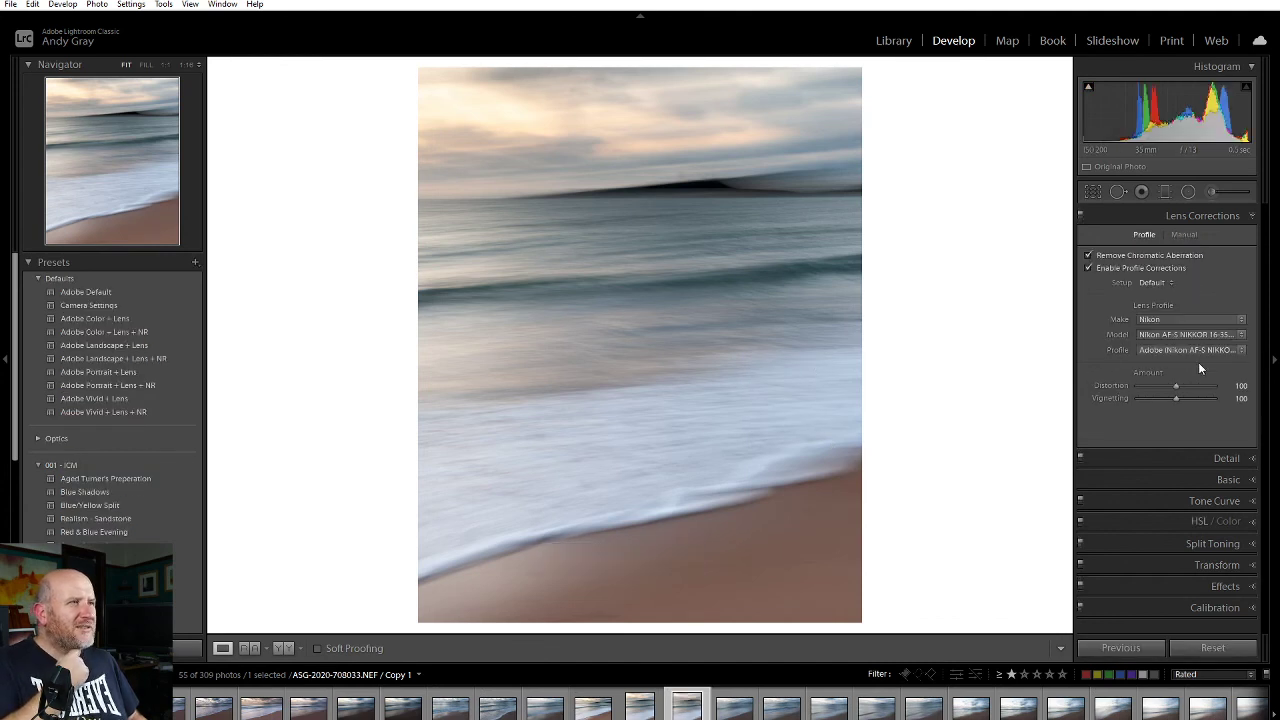
pyautogui.click(1210, 214)
pyautogui.click(1222, 259)
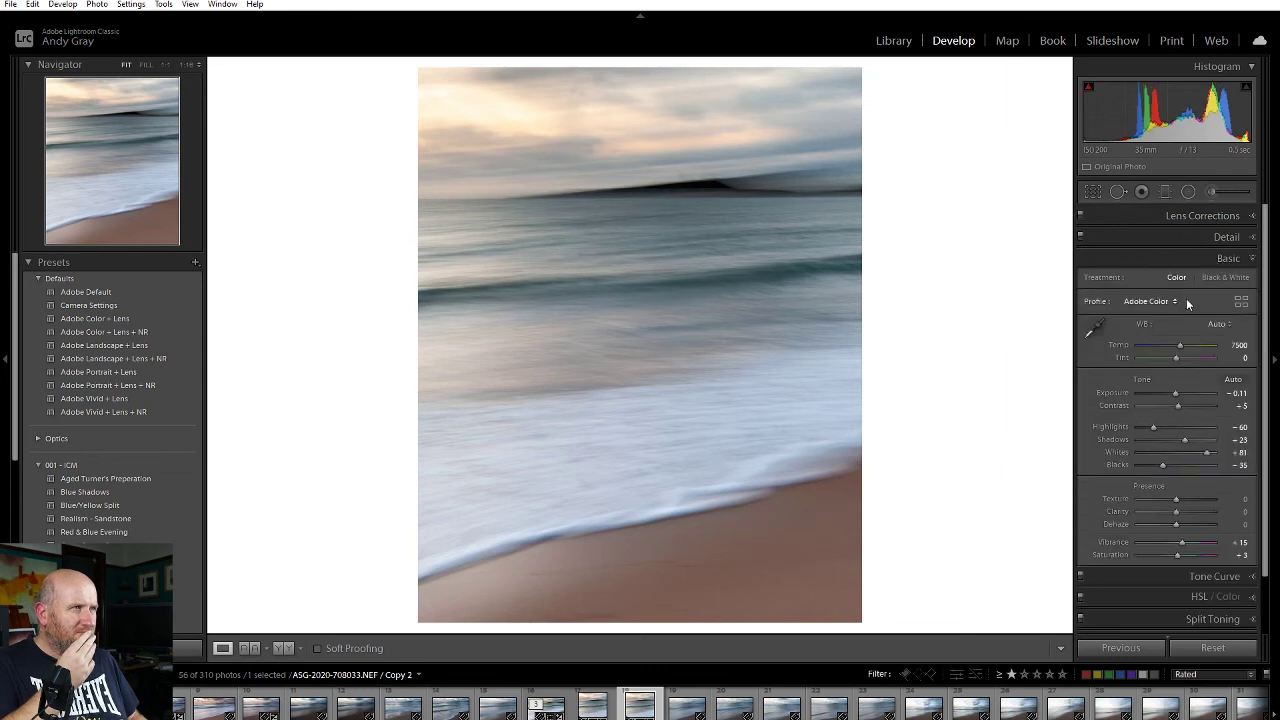
pyautogui.click(1214, 325)
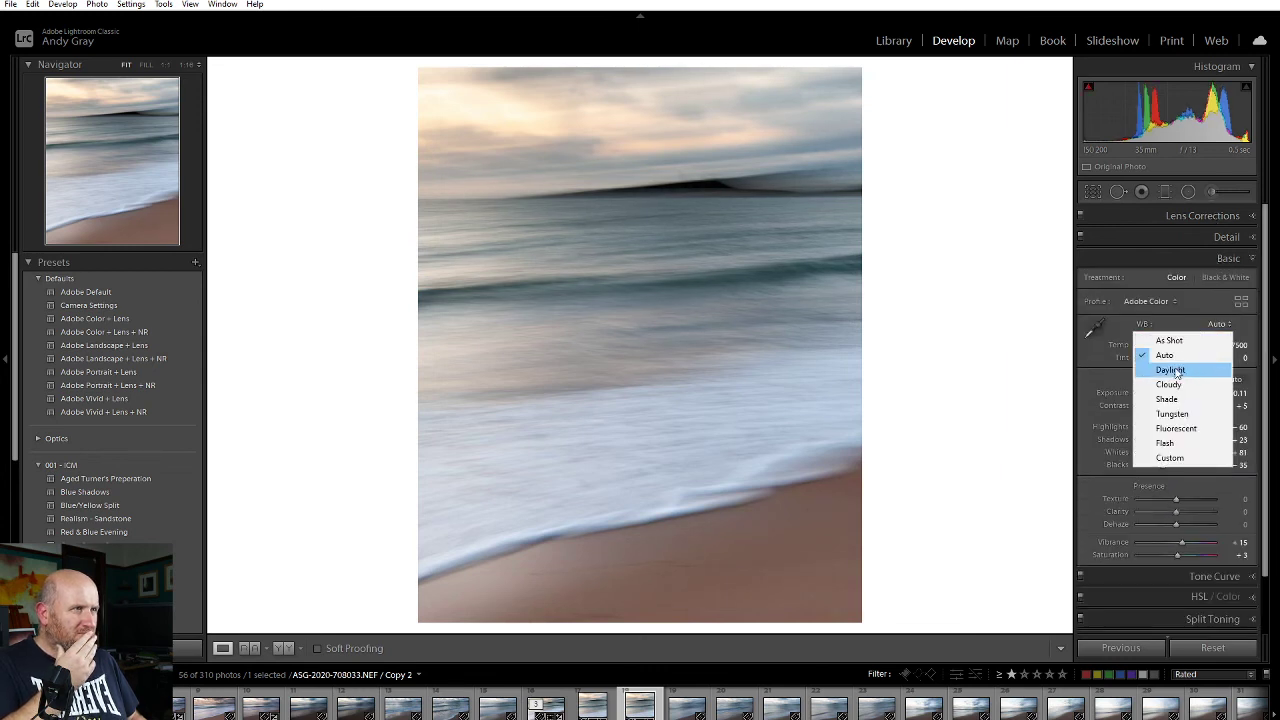
pyautogui.click(1174, 369)
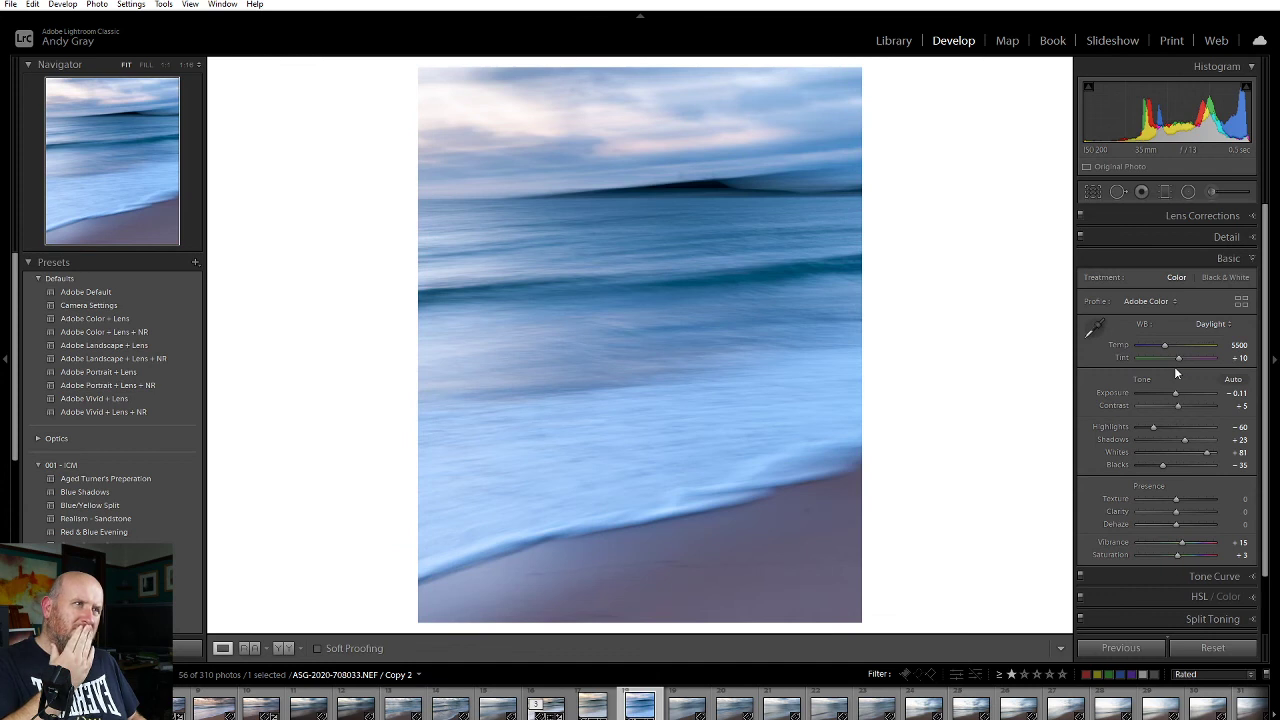
pyautogui.click(1210, 324)
pyautogui.click(1195, 341)
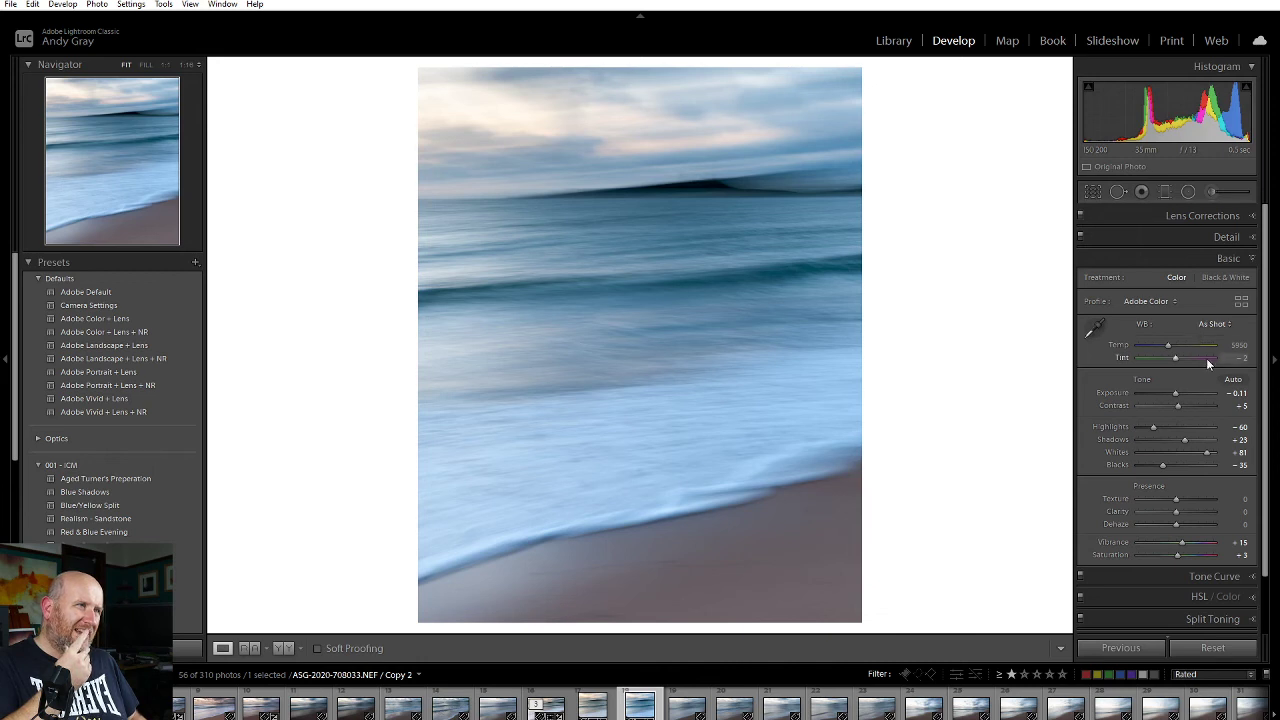
# Set the exposure of the graduated filter on the horizon to -0.72 and finish editing the filters.
pyautogui.click(1166, 193)
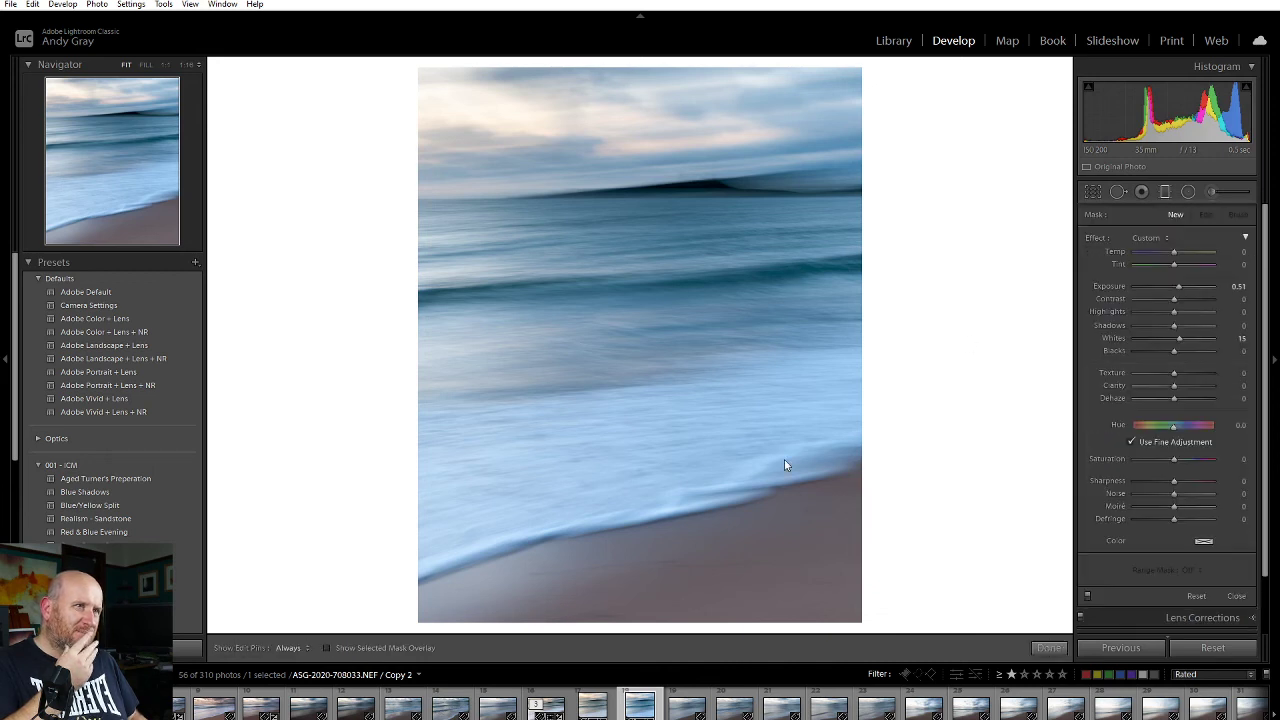
pyautogui.click(630, 514)
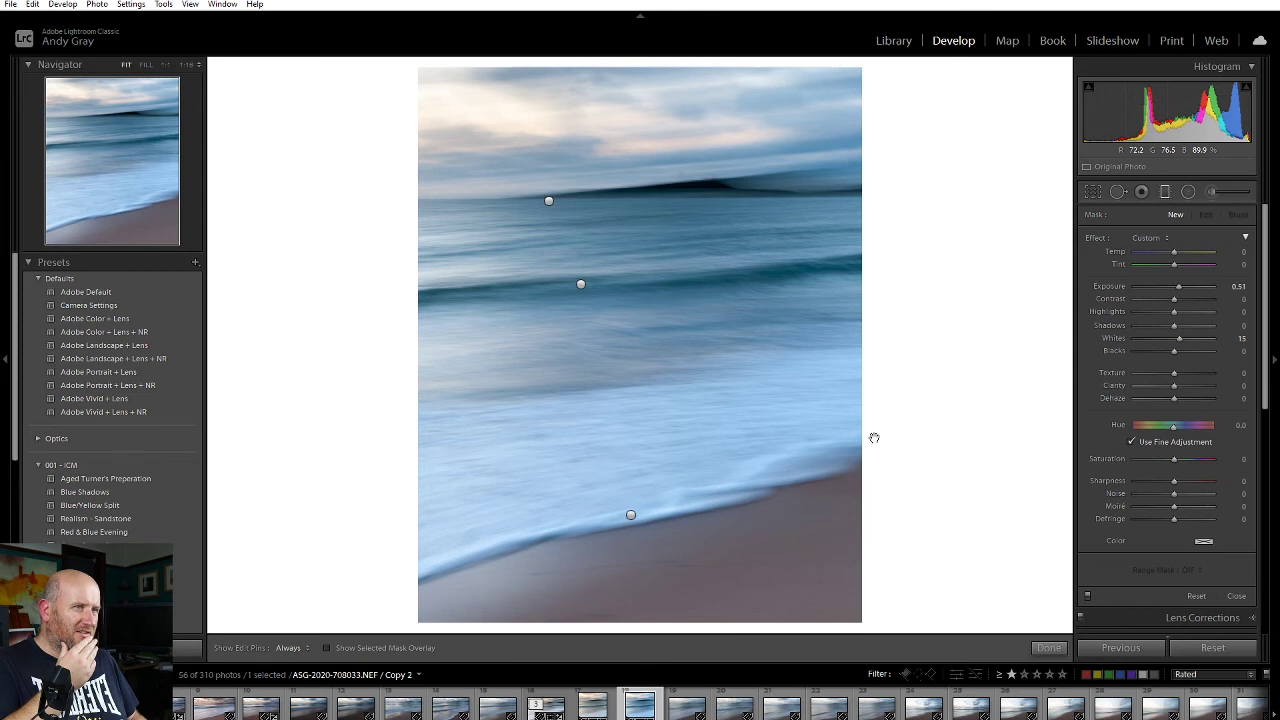
pyautogui.click(580, 284)
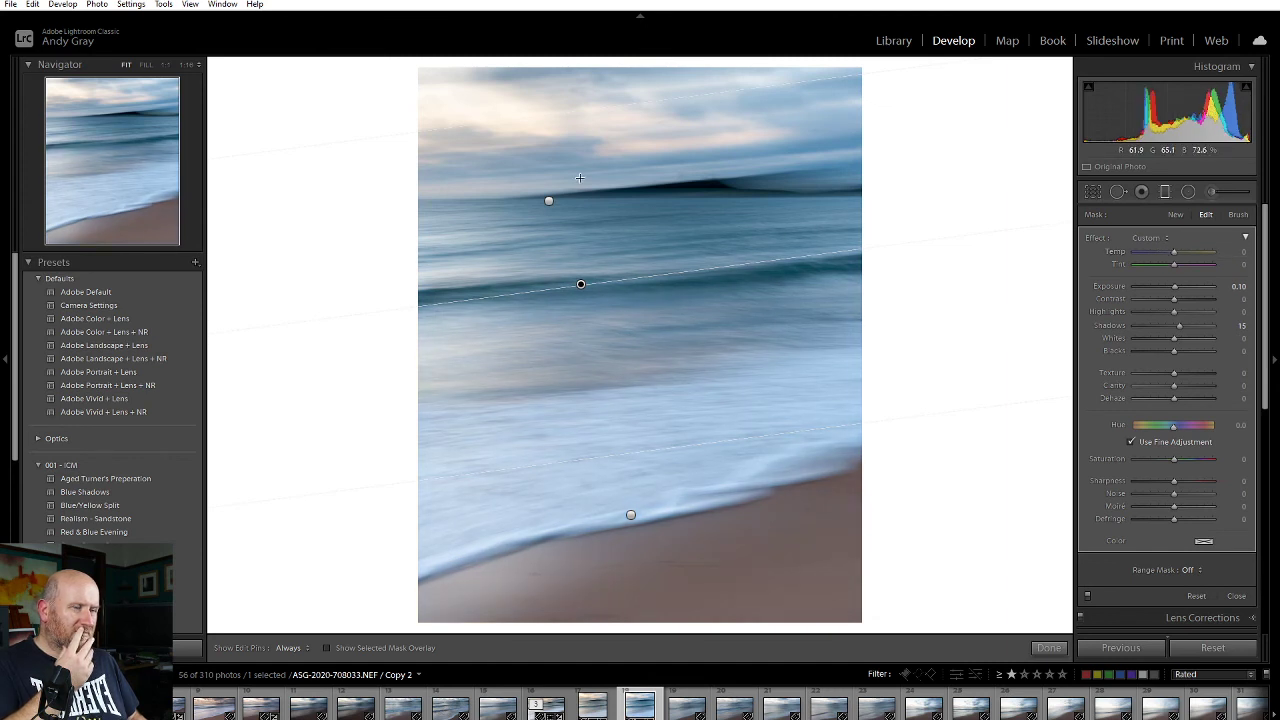
pyautogui.click(548, 200)
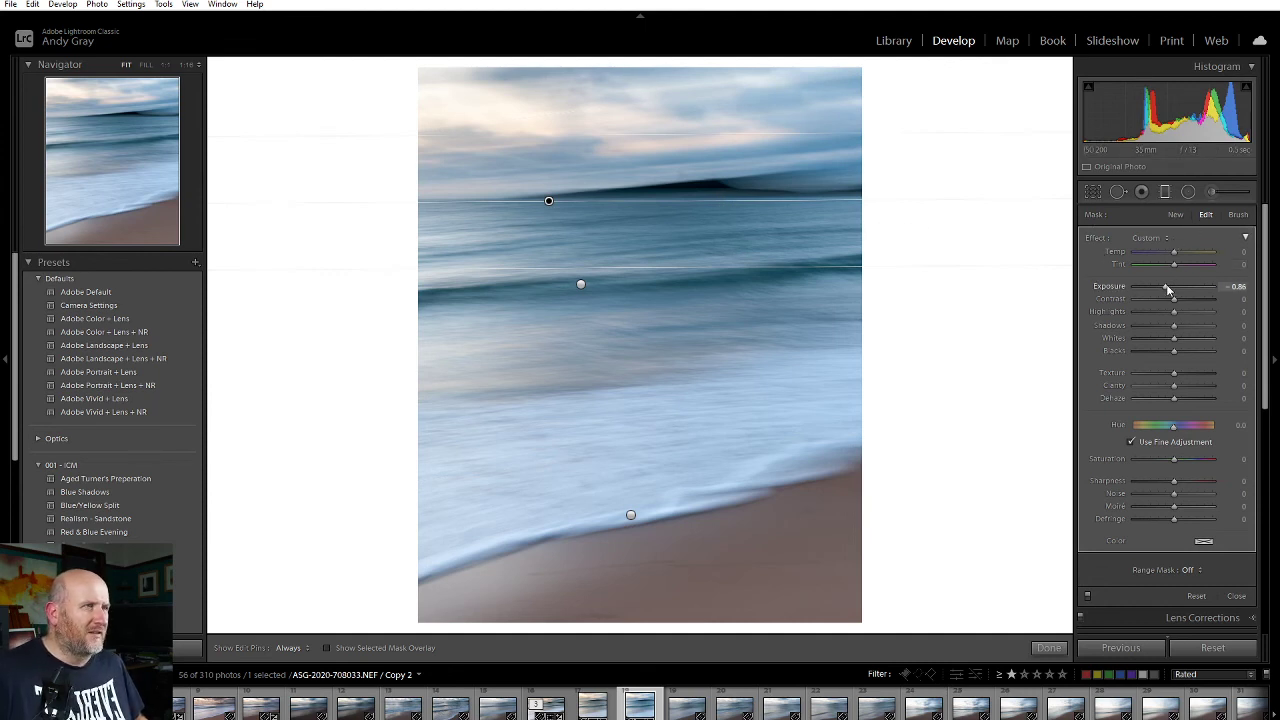
pyautogui.moveTo(1168, 288); pyautogui.dragTo(1171, 289)
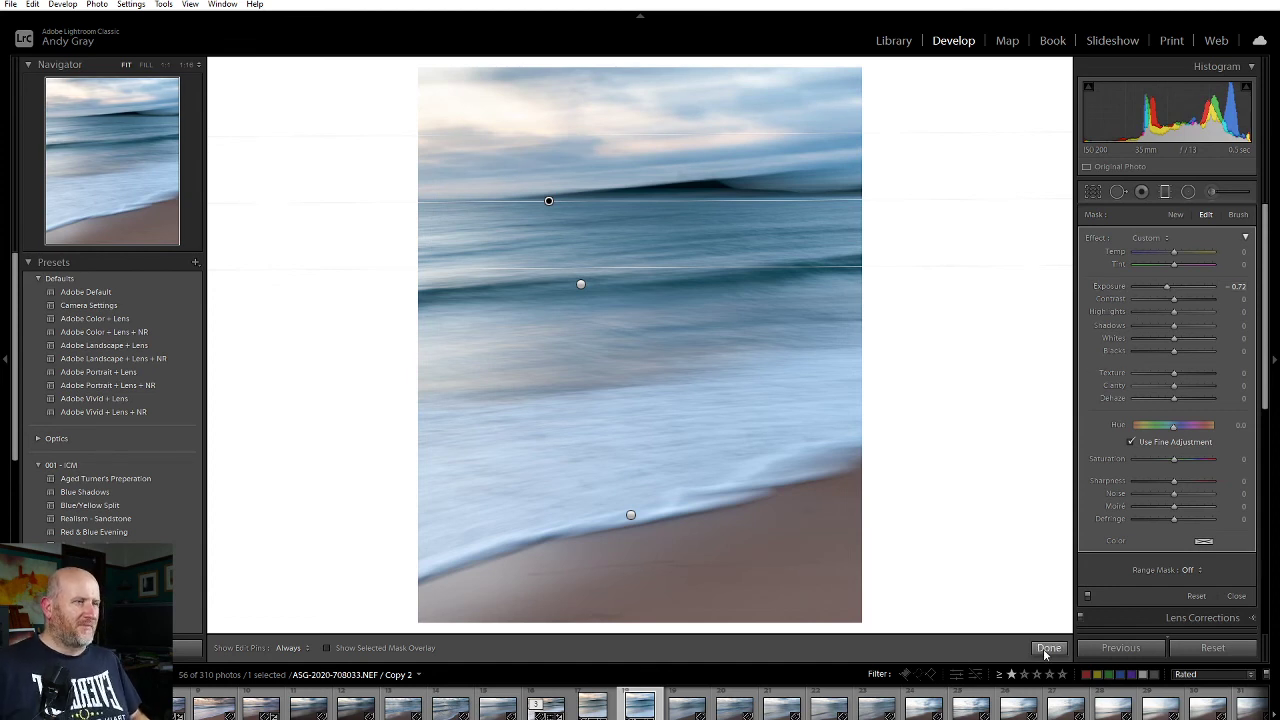
pyautogui.click(1047, 649)
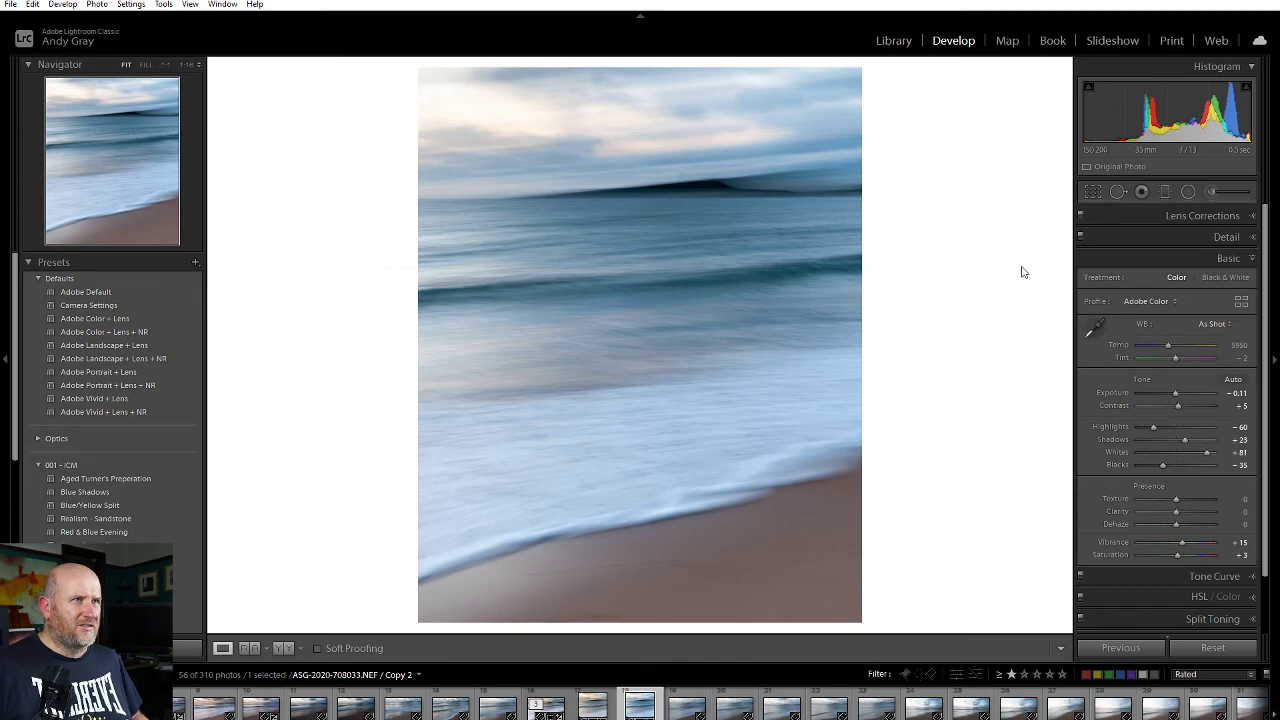
# Try the Adobe Landscape profile on the virtual copy and restore Adobe Color.
pyautogui.click(1150, 302)
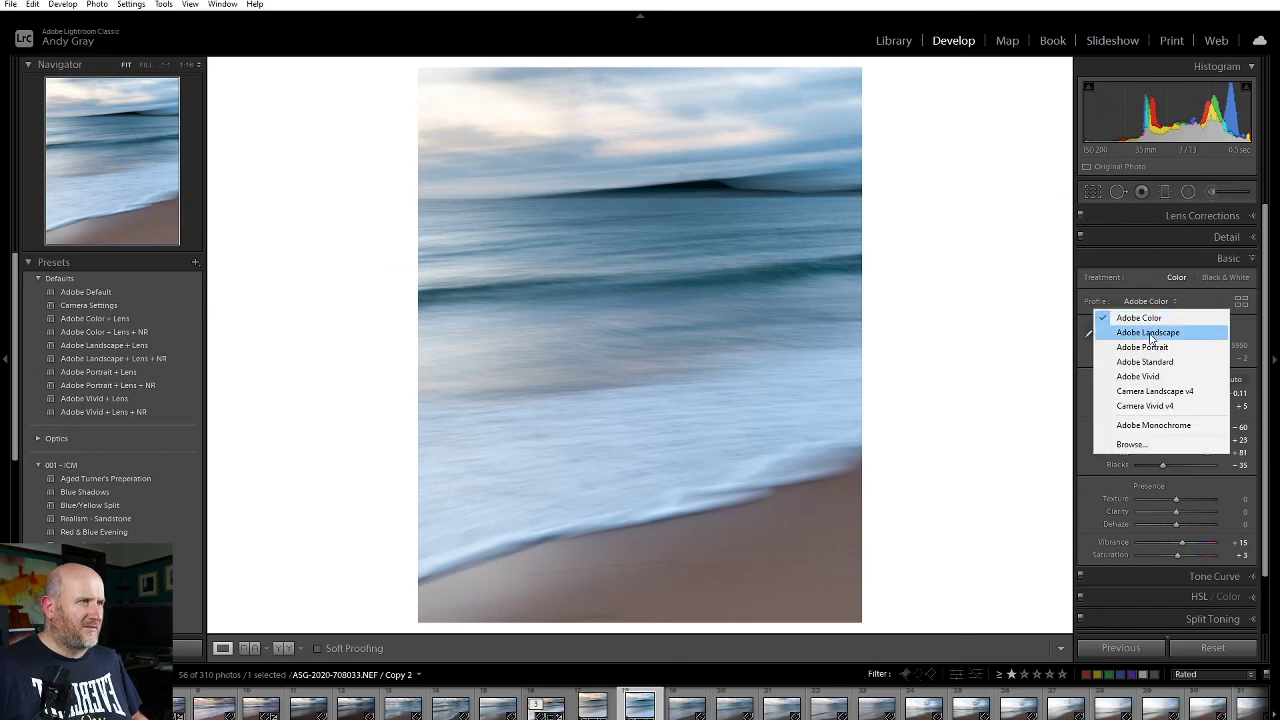
pyautogui.click(1149, 332)
pyautogui.click(1150, 302)
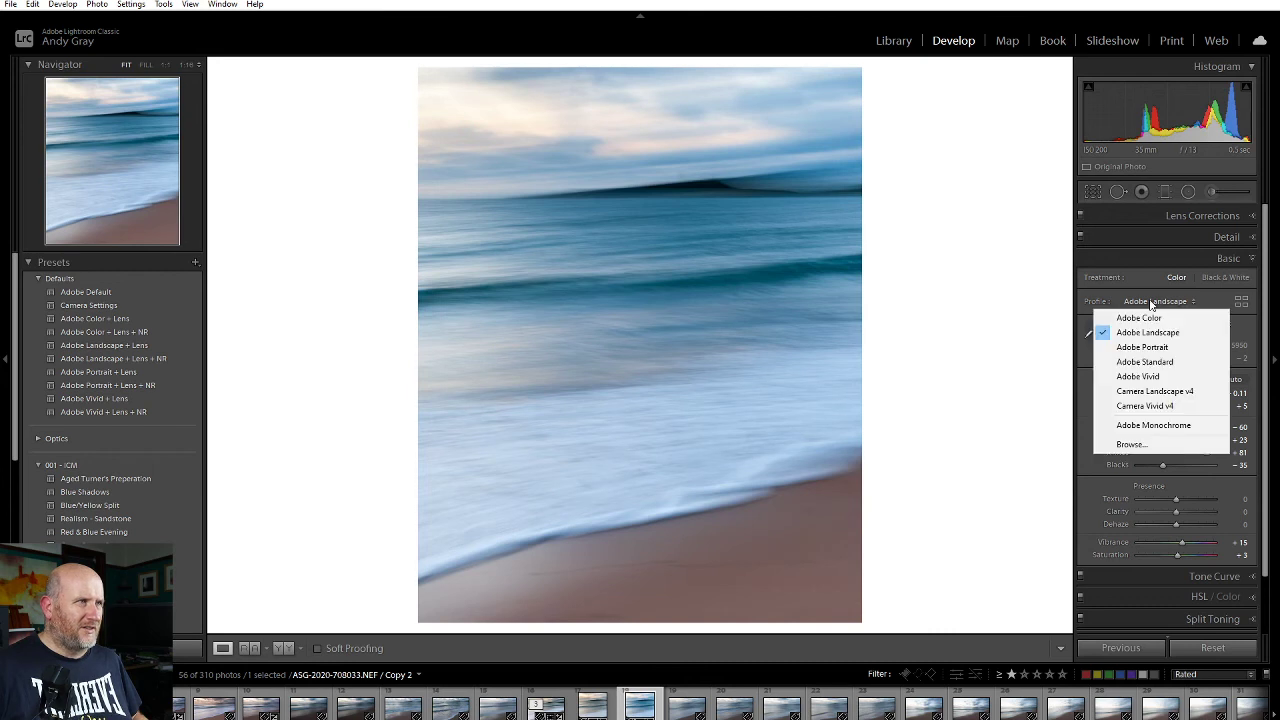
pyautogui.click(1152, 319)
# Try the Auto, Daylight and Cloudy white balances on the virtual copy and return it to As Shot.
pyautogui.click(1220, 330)
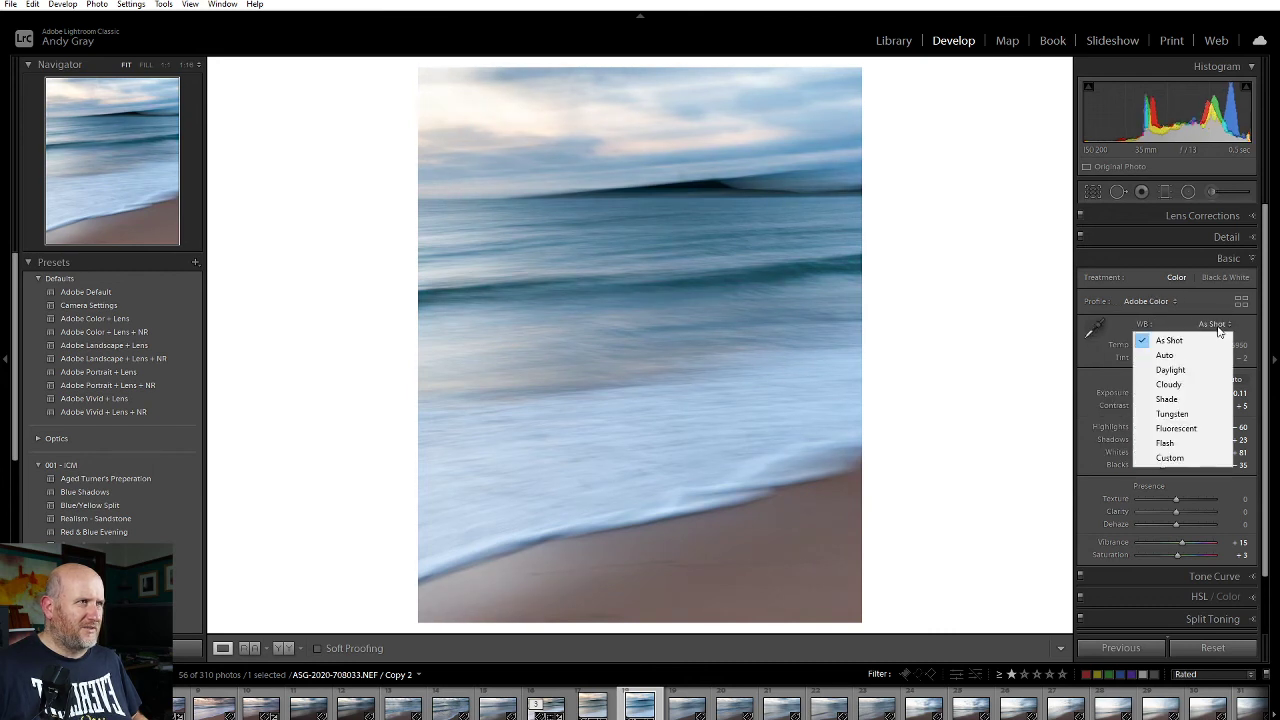
pyautogui.click(1221, 356)
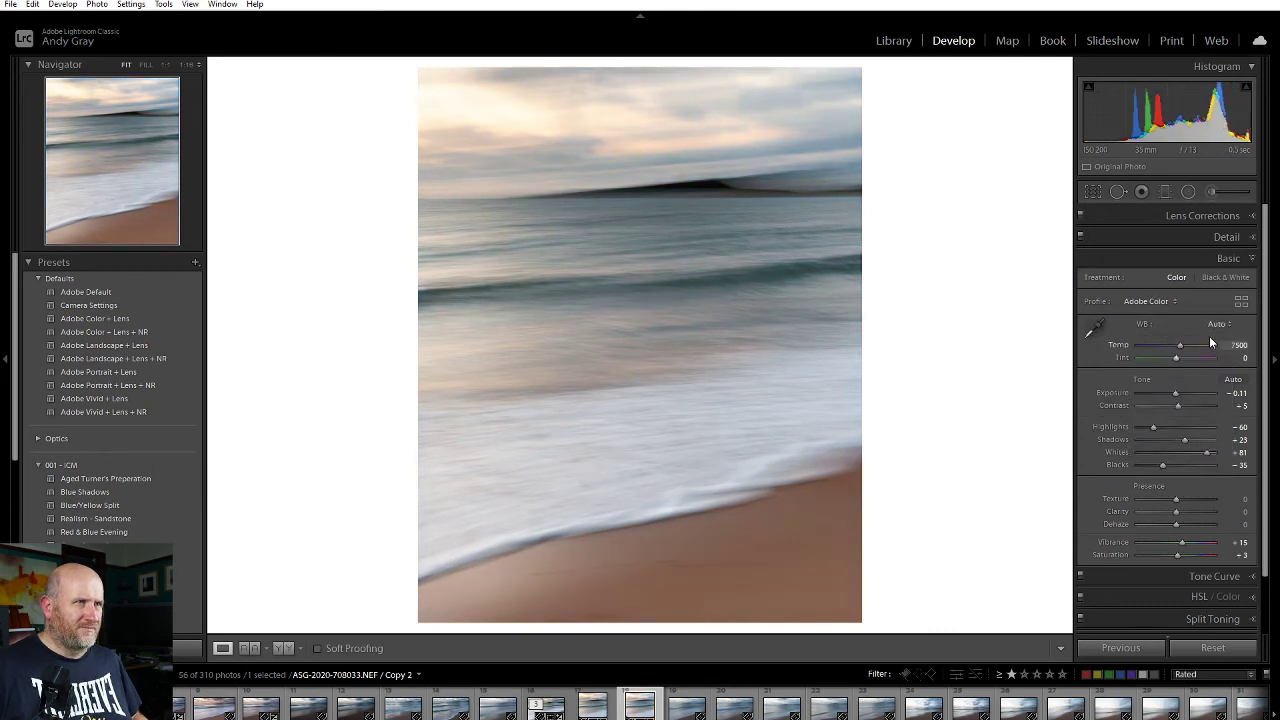
pyautogui.click(1214, 324)
pyautogui.click(1206, 369)
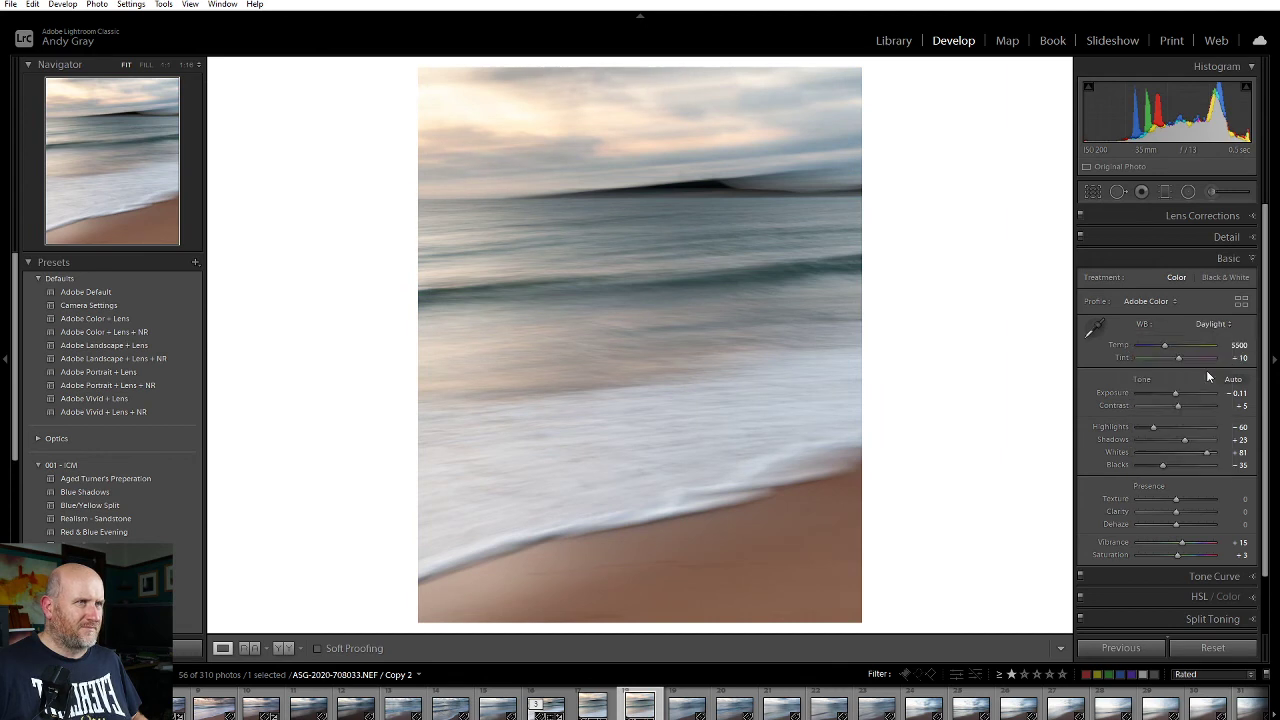
pyautogui.click(1208, 326)
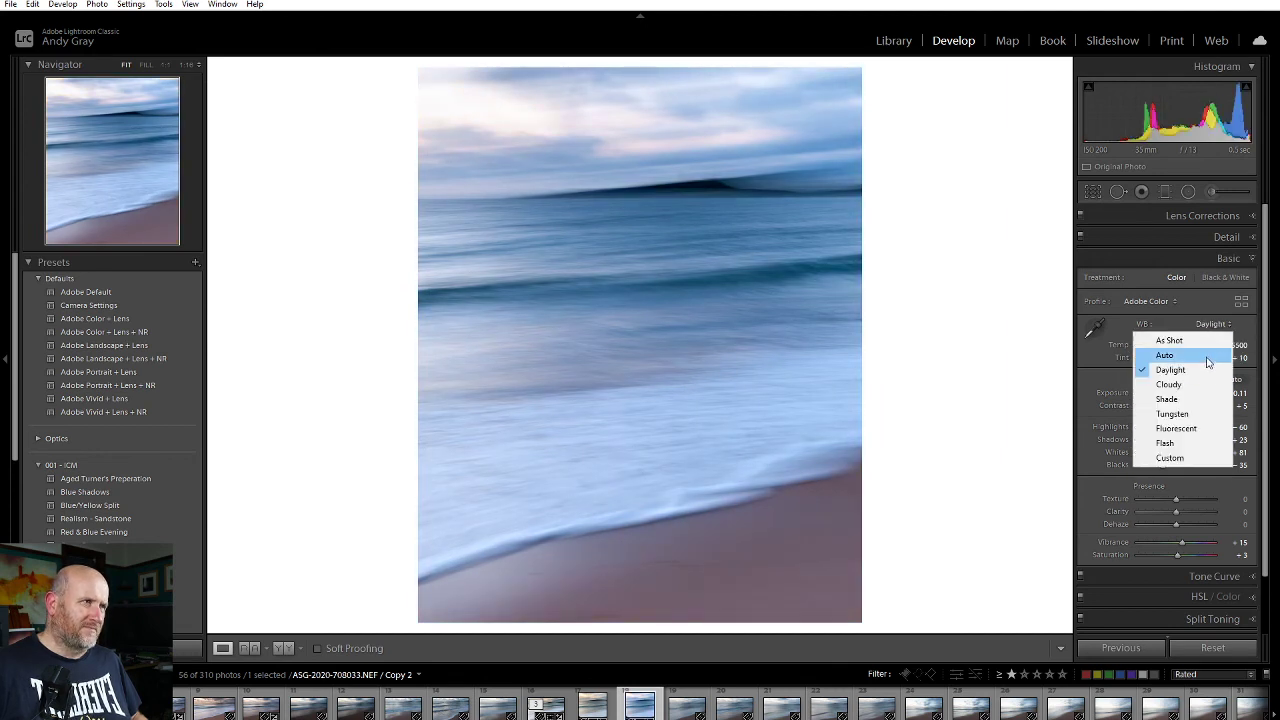
pyautogui.click(1205, 381)
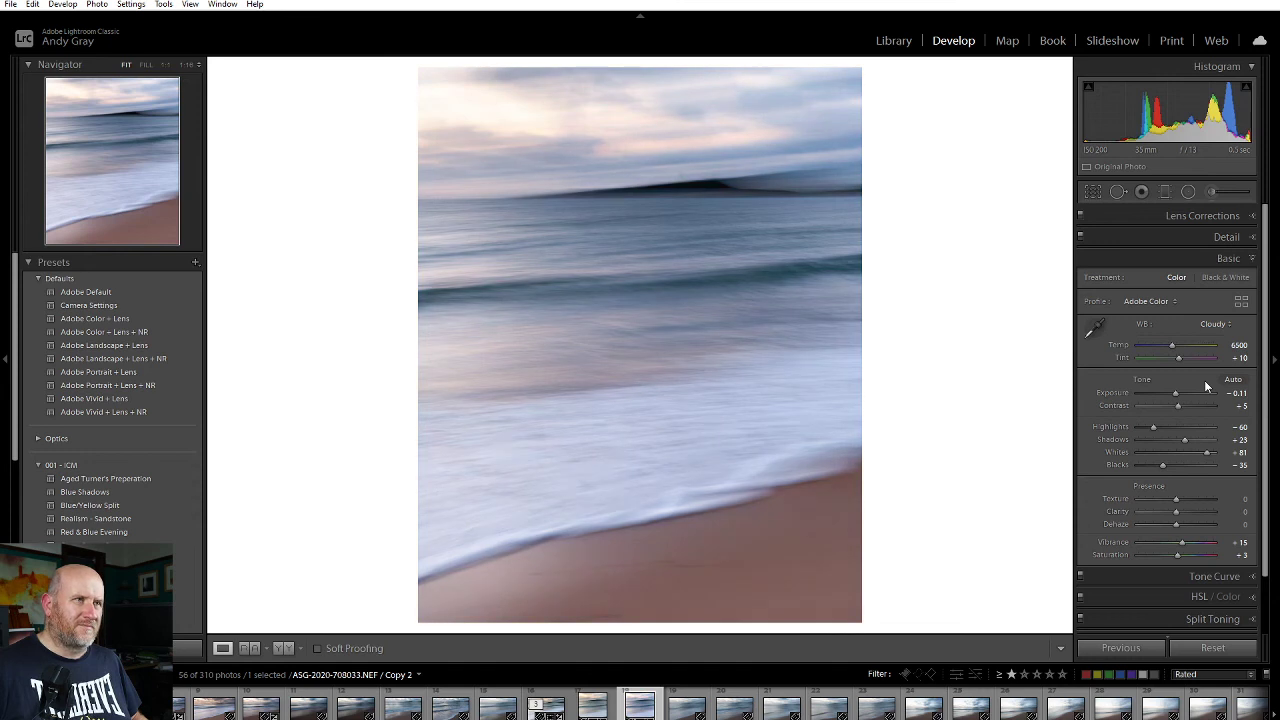
pyautogui.click(1214, 325)
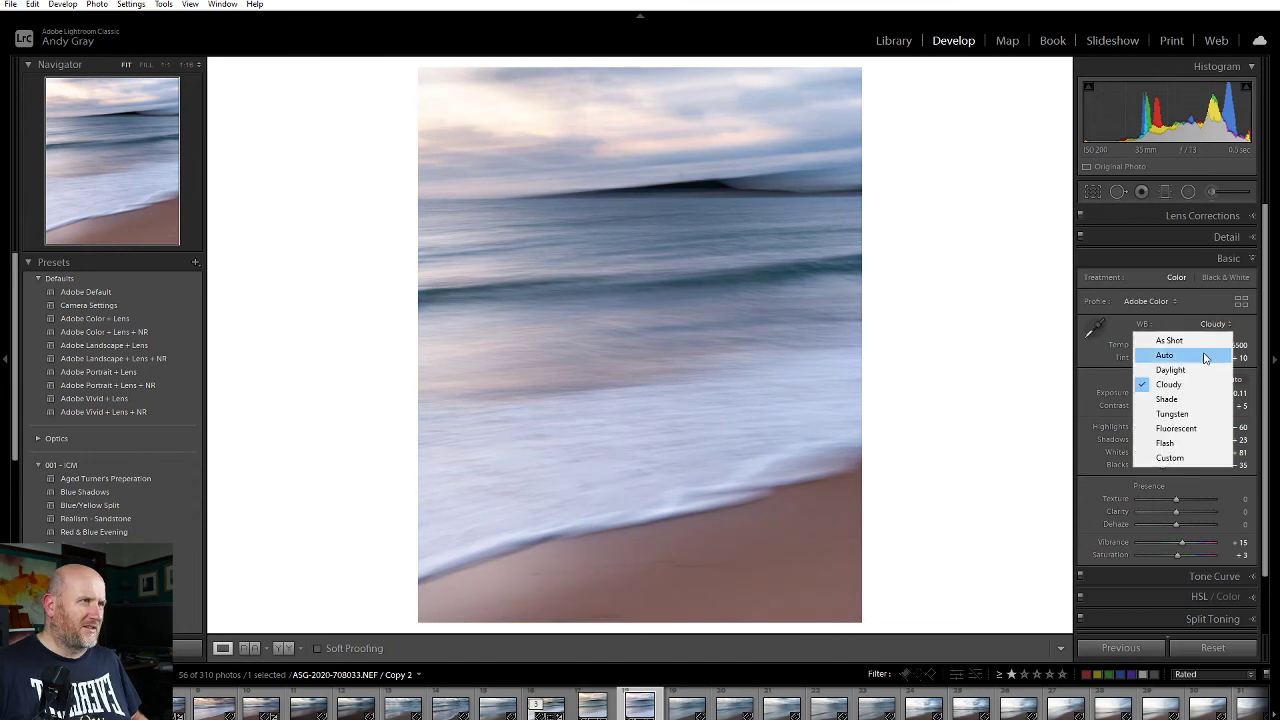
pyautogui.click(1180, 355)
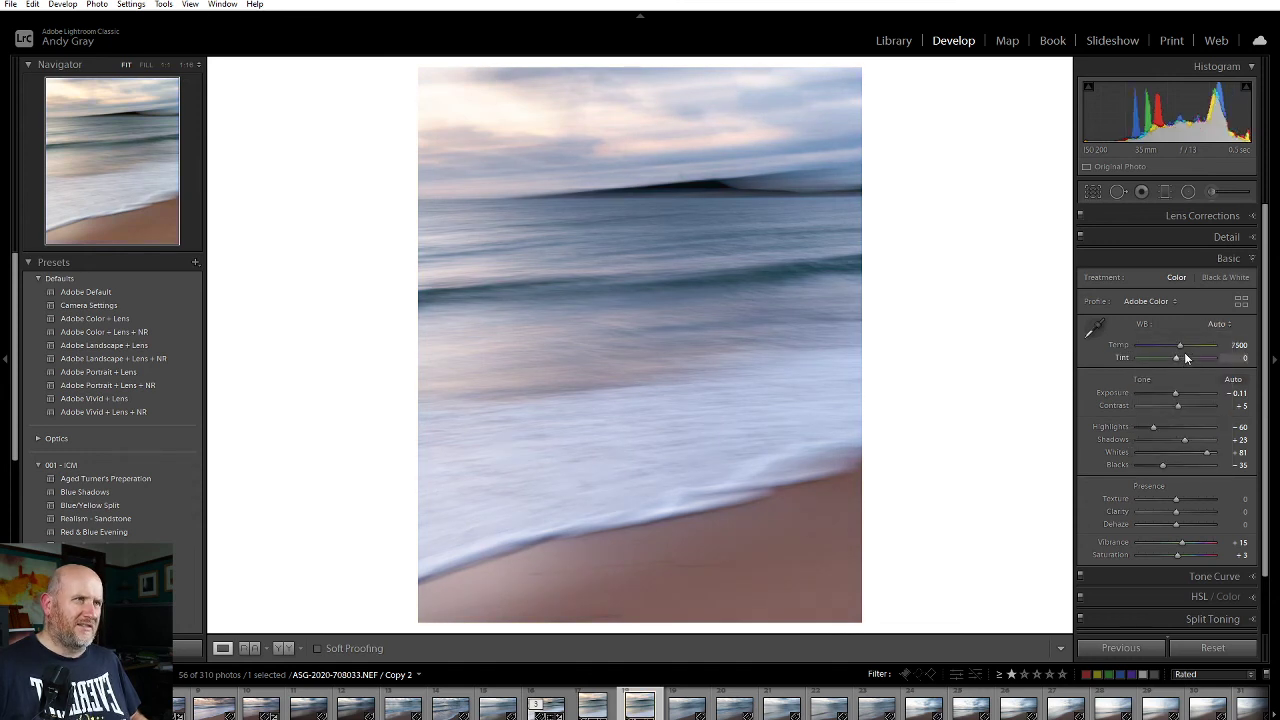
pyautogui.click(1210, 322)
pyautogui.click(1200, 337)
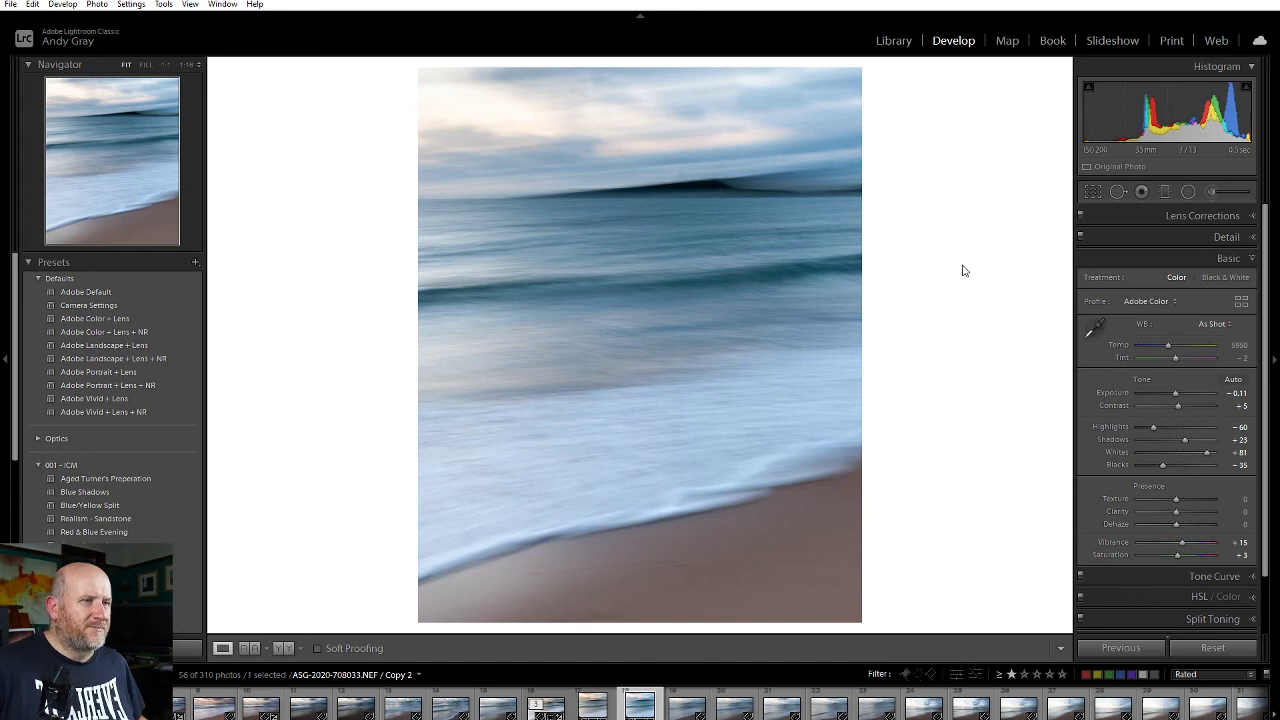
# Compare the warm Copy 1 with the cooler Copy 2 by switching between them in the Library.
pyautogui.click(894, 41)
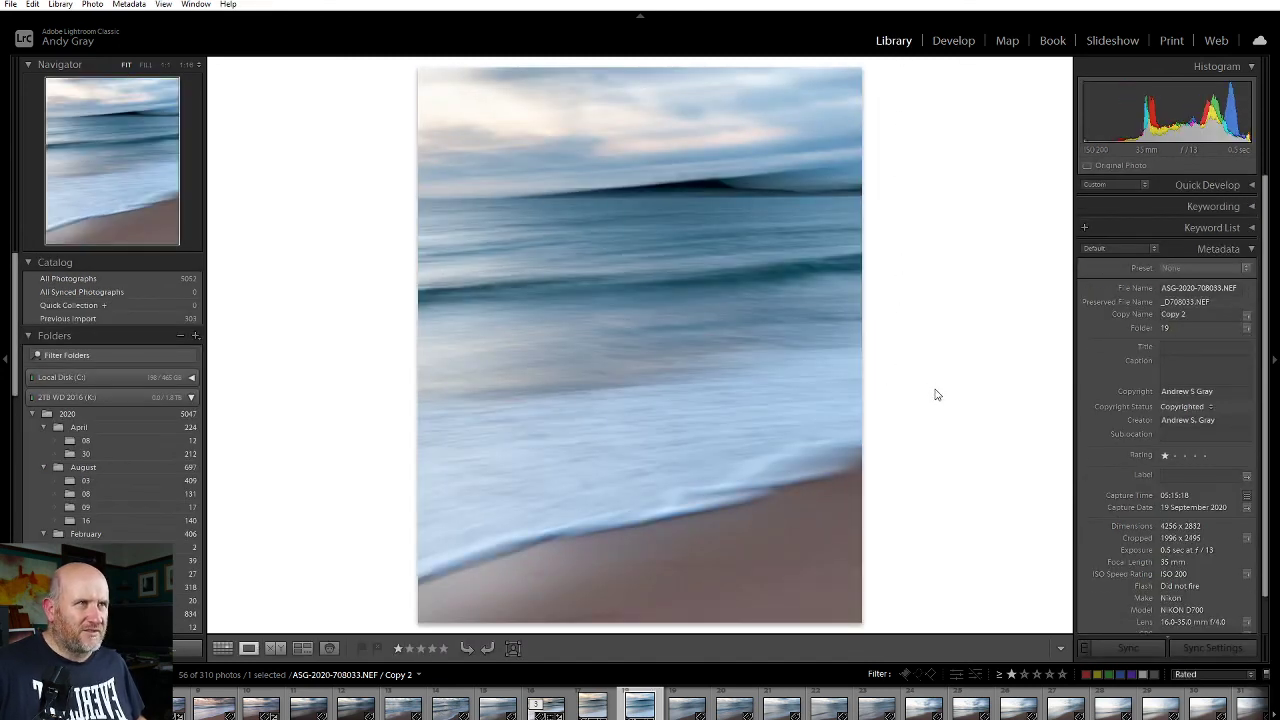
pyautogui.press('Left')
pyautogui.press('Left')
pyautogui.press('Right')
pyautogui.press('Right')
pyautogui.press('Left')
pyautogui.press('Right')
pyautogui.press('Left')
pyautogui.press('Right')
pyautogui.press('Left')
pyautogui.press('Right')
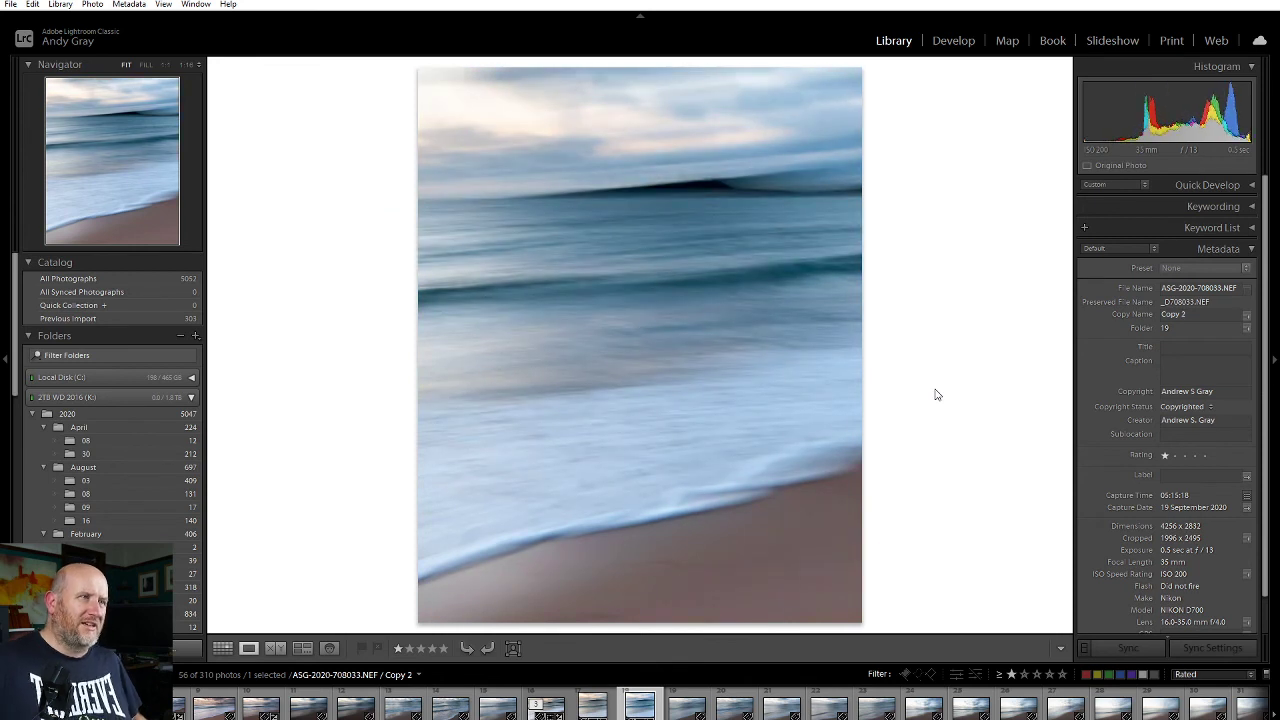
pyautogui.press('Left')
pyautogui.press('Right')
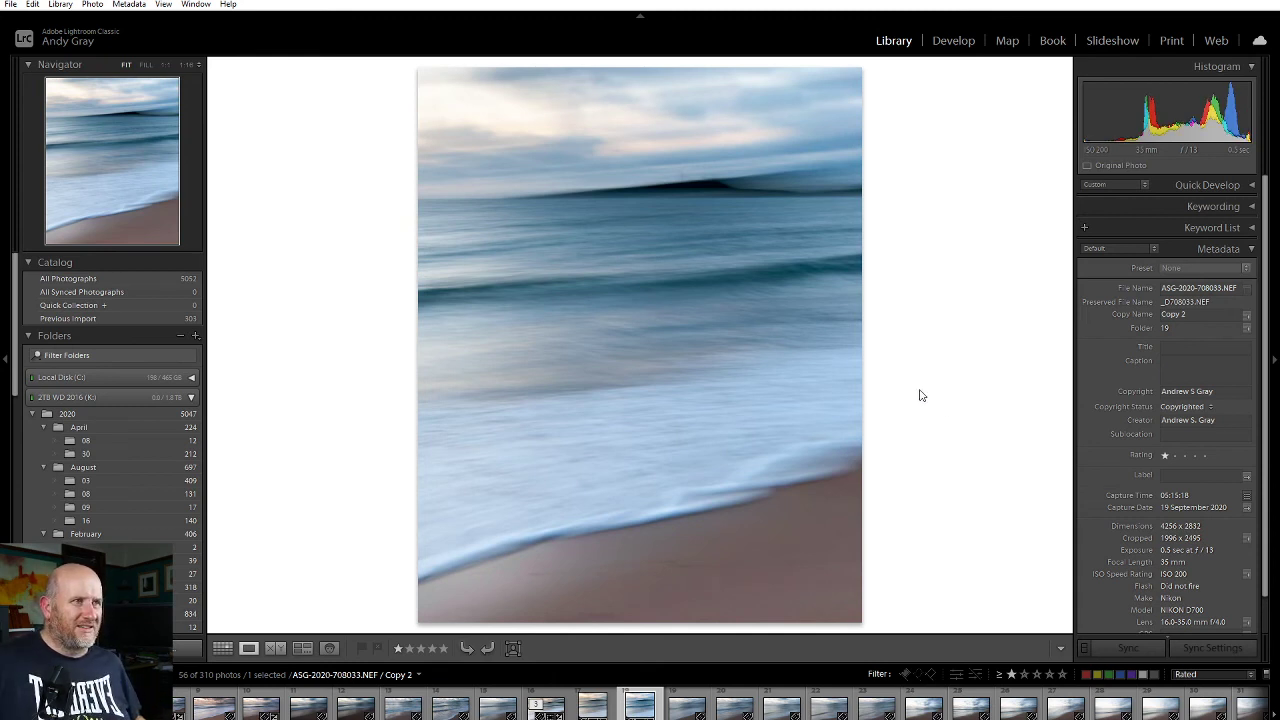
pyautogui.press('Left')
pyautogui.press('Right')
pyautogui.press('Left')
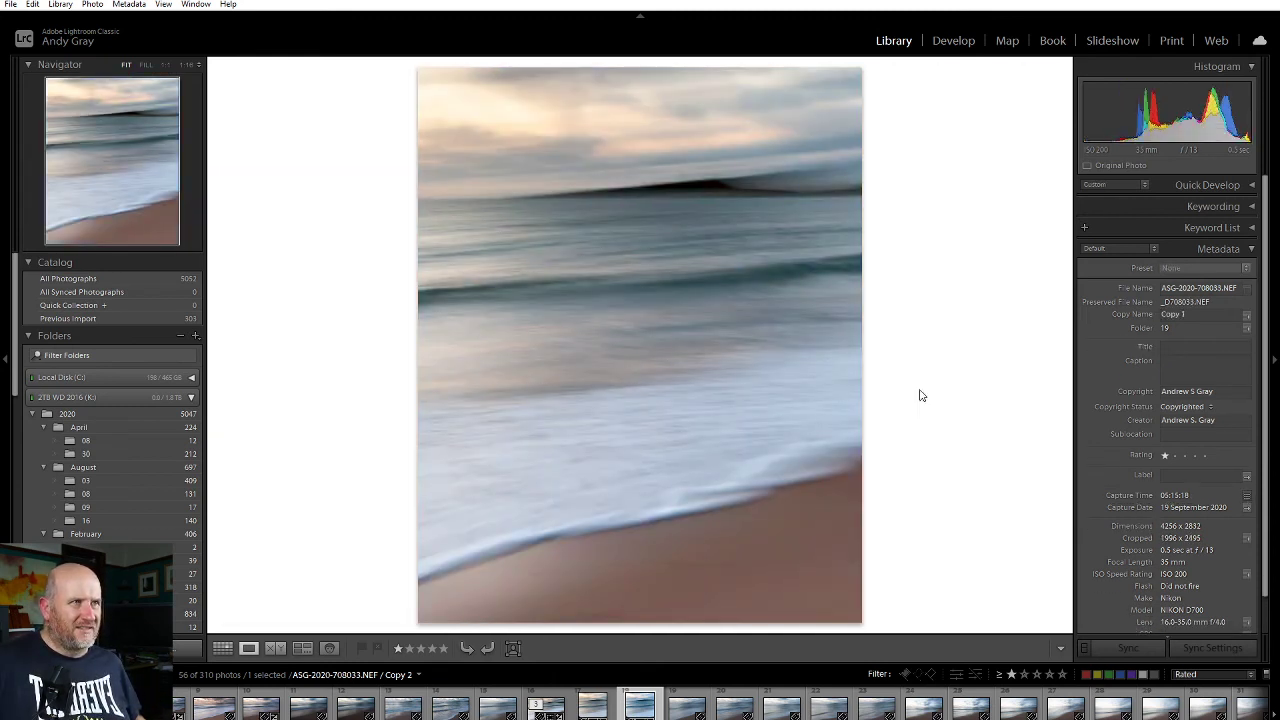
# Inspect the headland in Copy 1 up close, and return to the full view of Copy 2.
pyautogui.click(691, 180)
pyautogui.moveTo(691, 180); pyautogui.dragTo(629, 271)
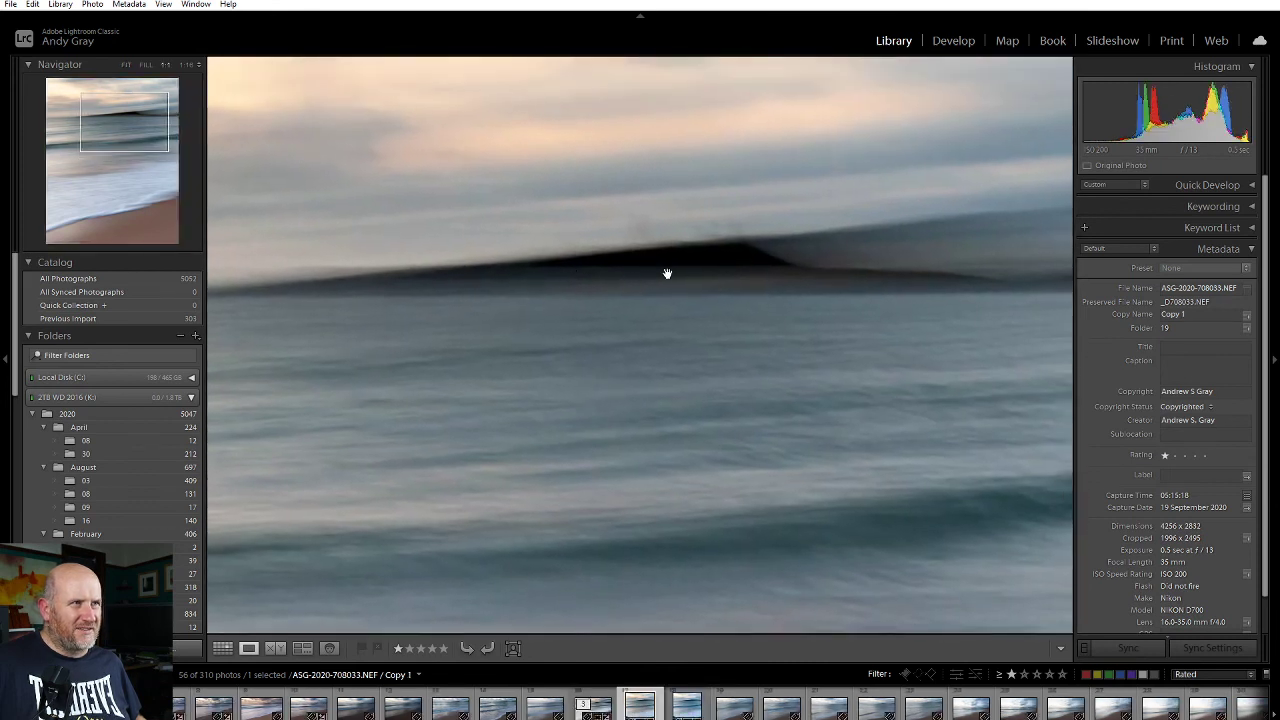
pyautogui.click(518, 352)
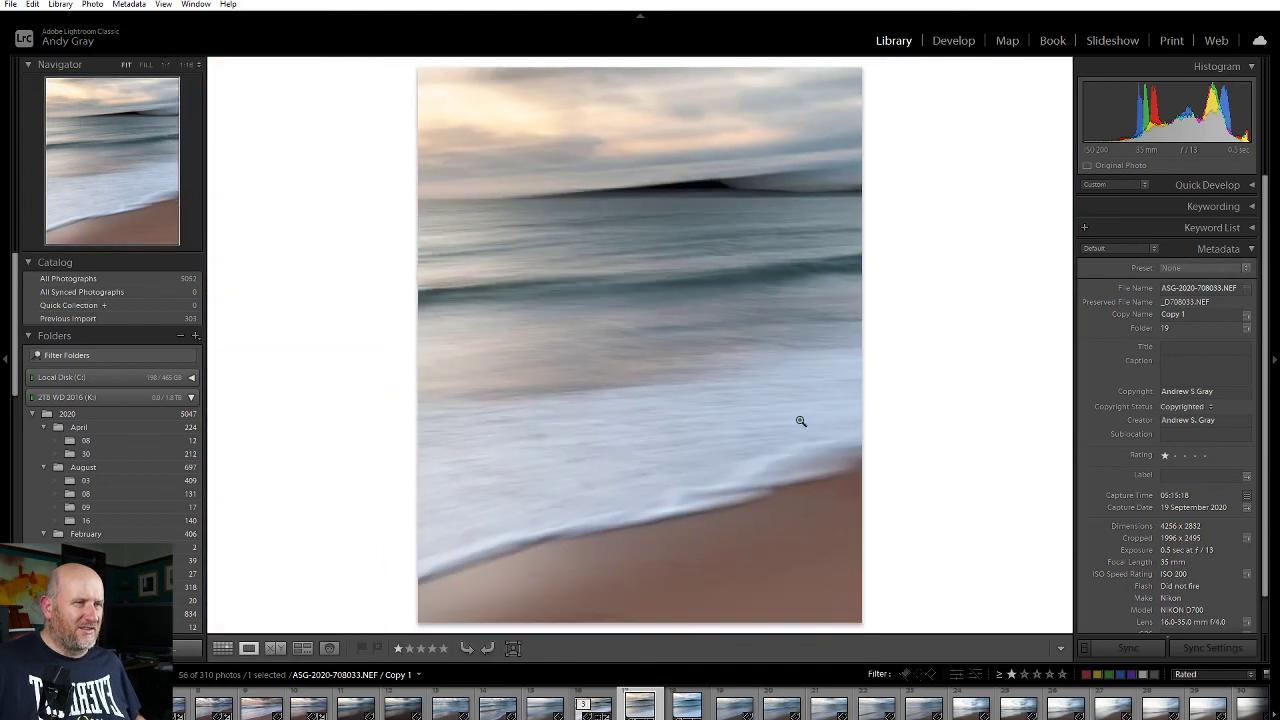
pyautogui.press('Right')
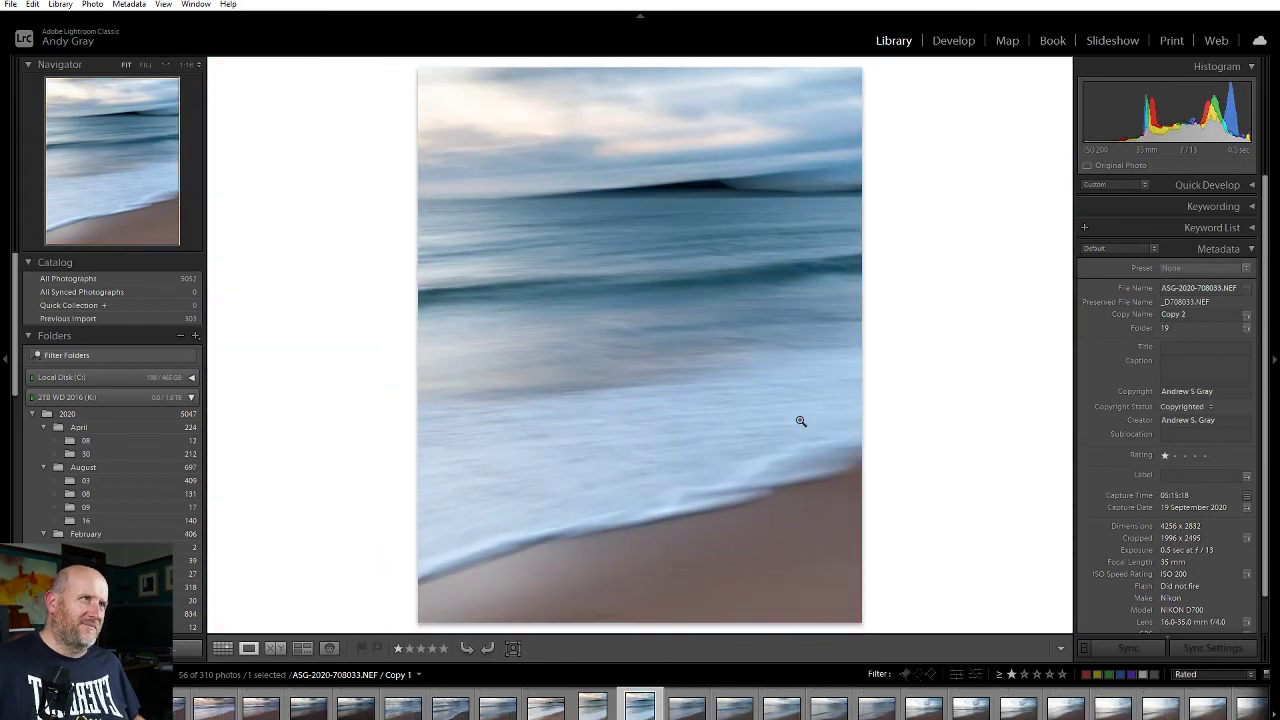
# Compare the two portrait virtual copies of ASG-2020-708033.NEF once more and rate both Copy 2 and Copy 1 two stars.
pyautogui.press('Right')
pyautogui.press('Left')
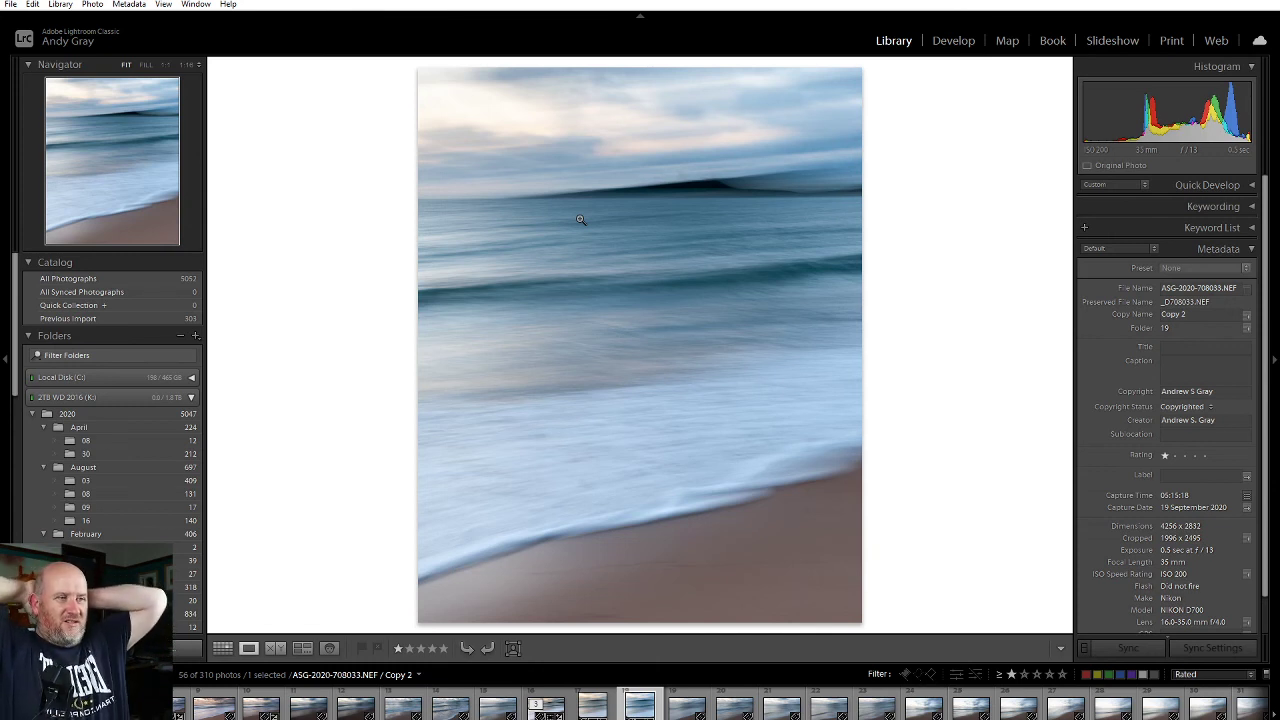
pyautogui.press('2')
pyautogui.click(585, 708)
pyautogui.press('2')
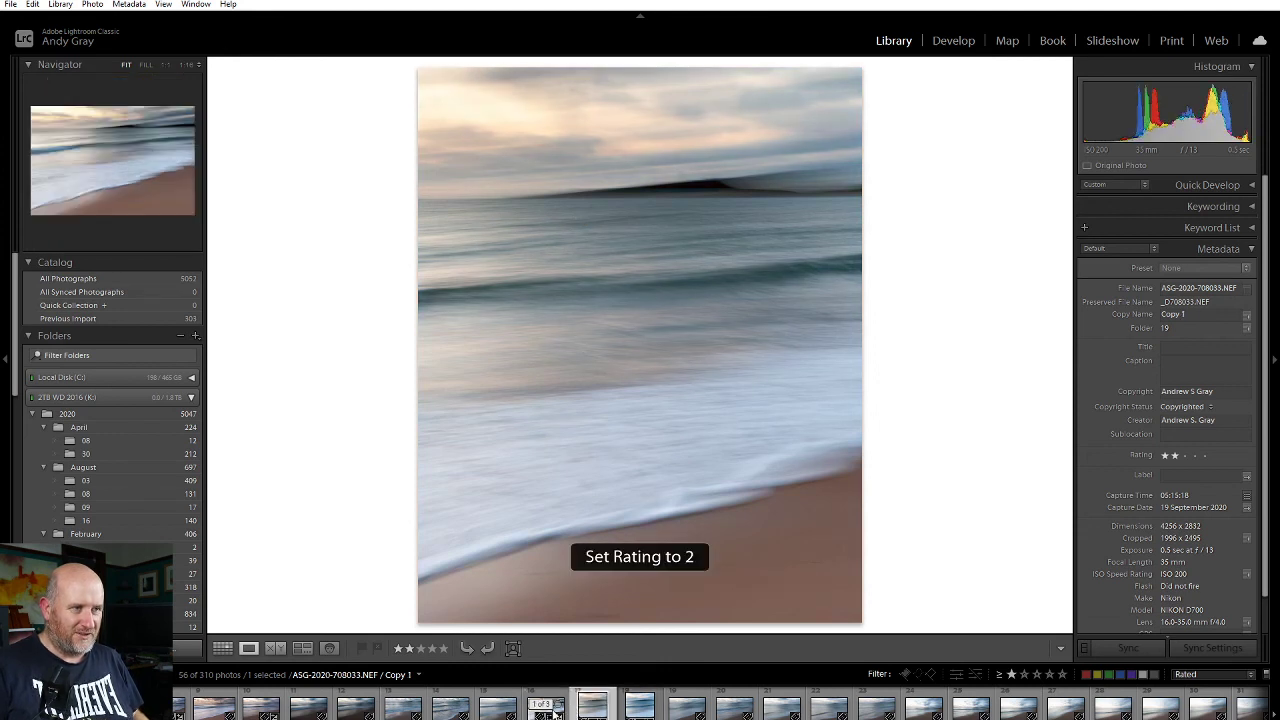
# Look back through the earlier edited seascapes and rate the original wide-cropped ASG-2020-708011.NEF two stars.
pyautogui.click(546, 697)
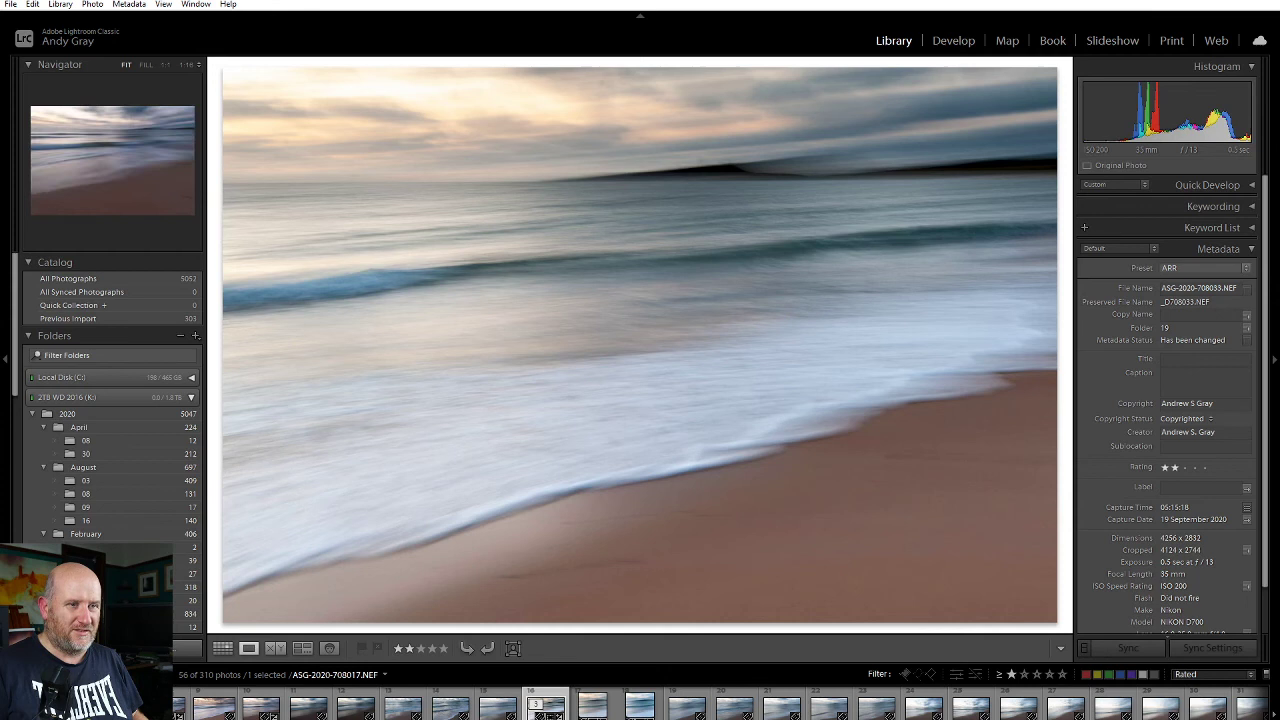
pyautogui.scroll(4, 720, 705)
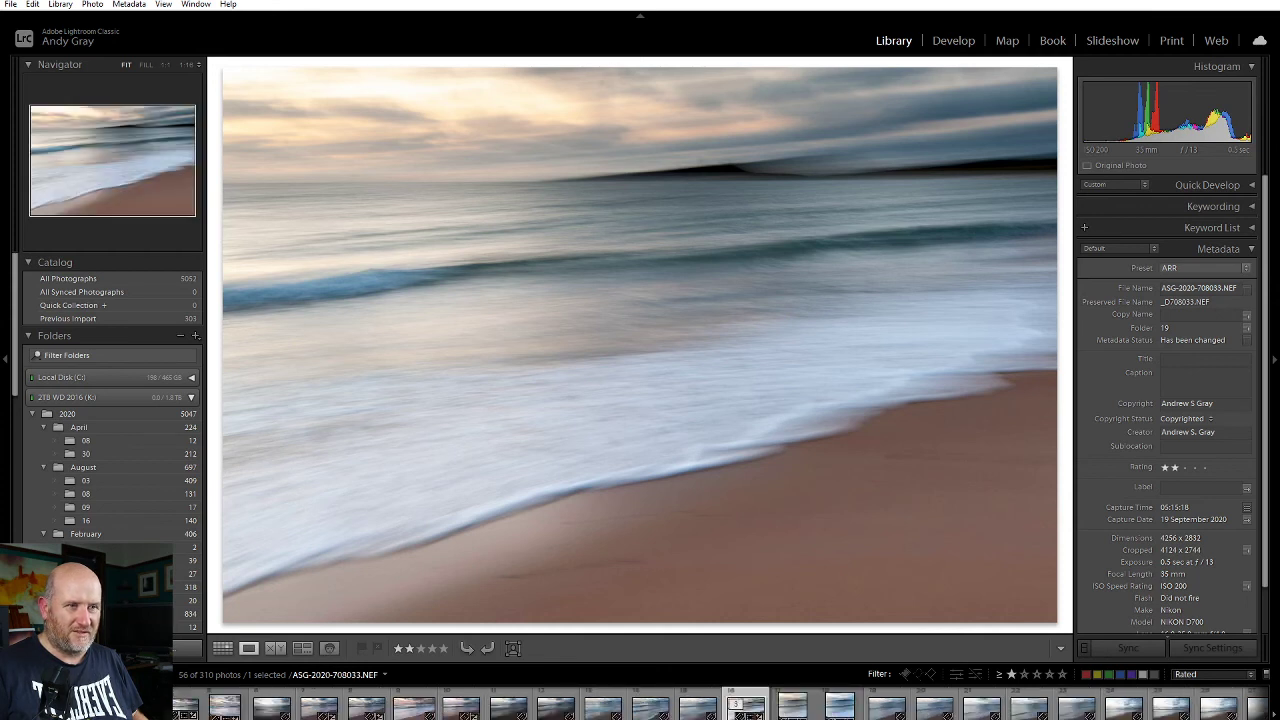
pyautogui.click(418, 697)
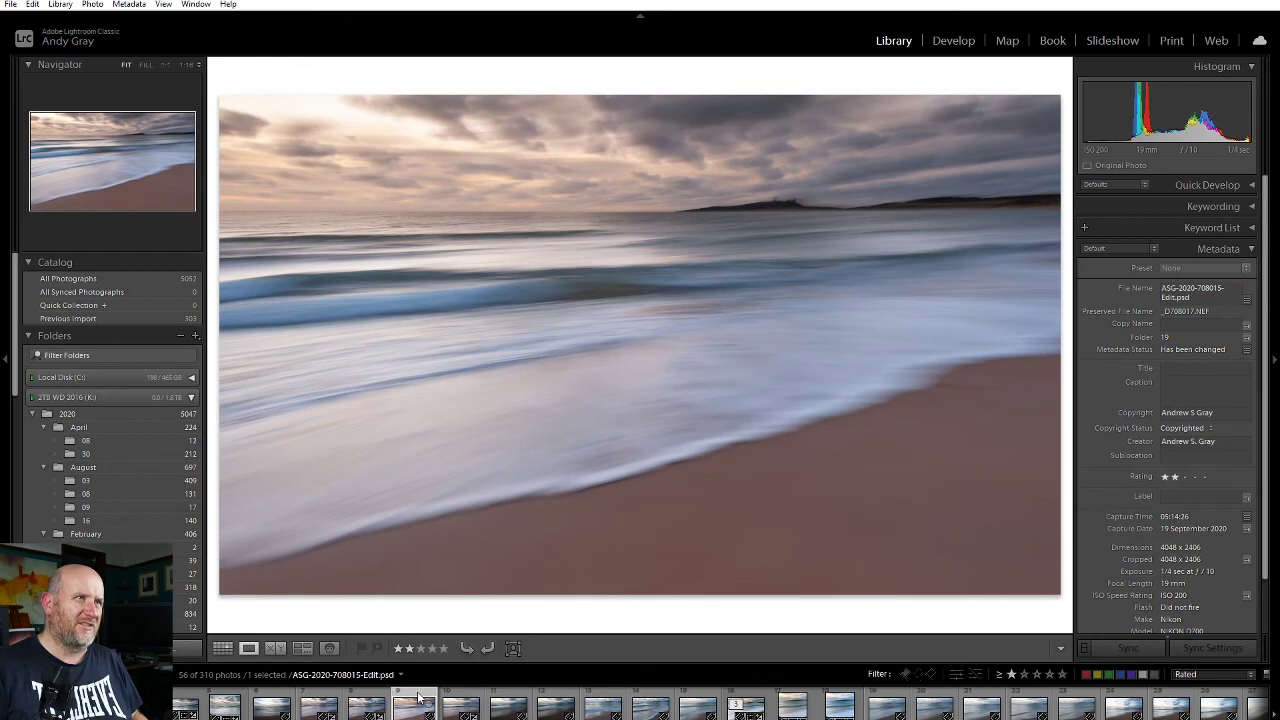
pyautogui.click(224, 703)
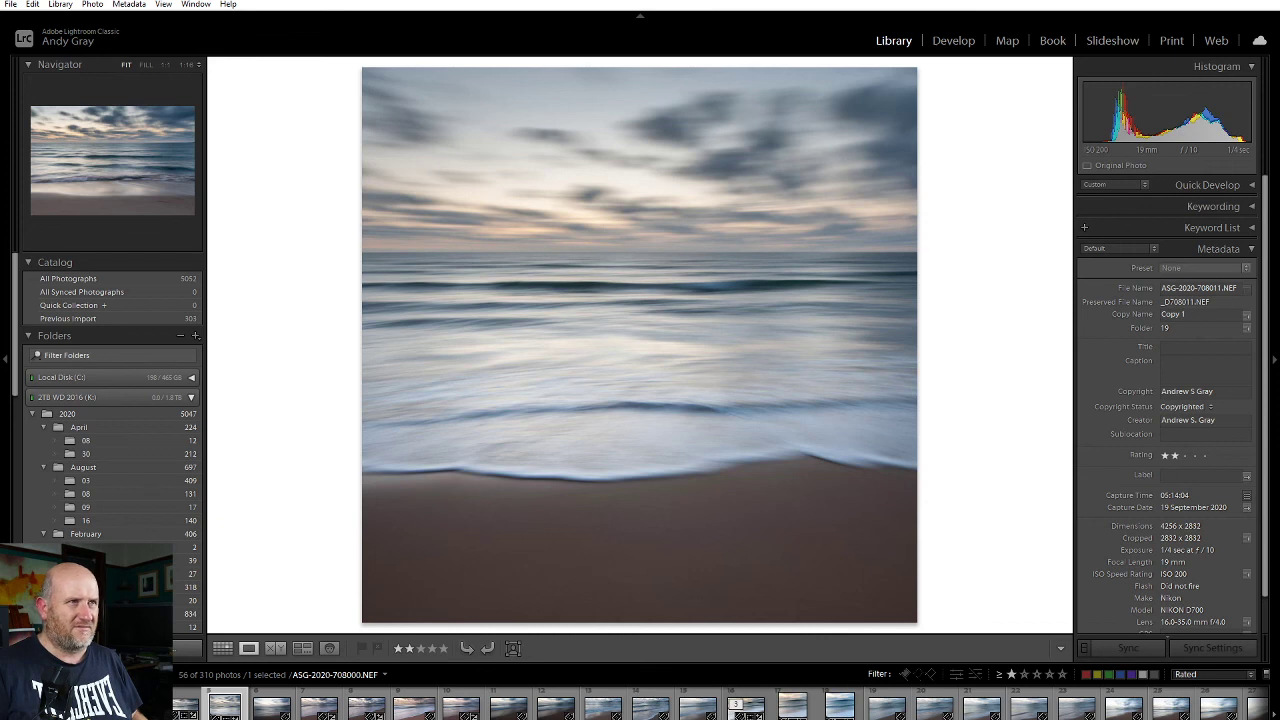
pyautogui.click(183, 697)
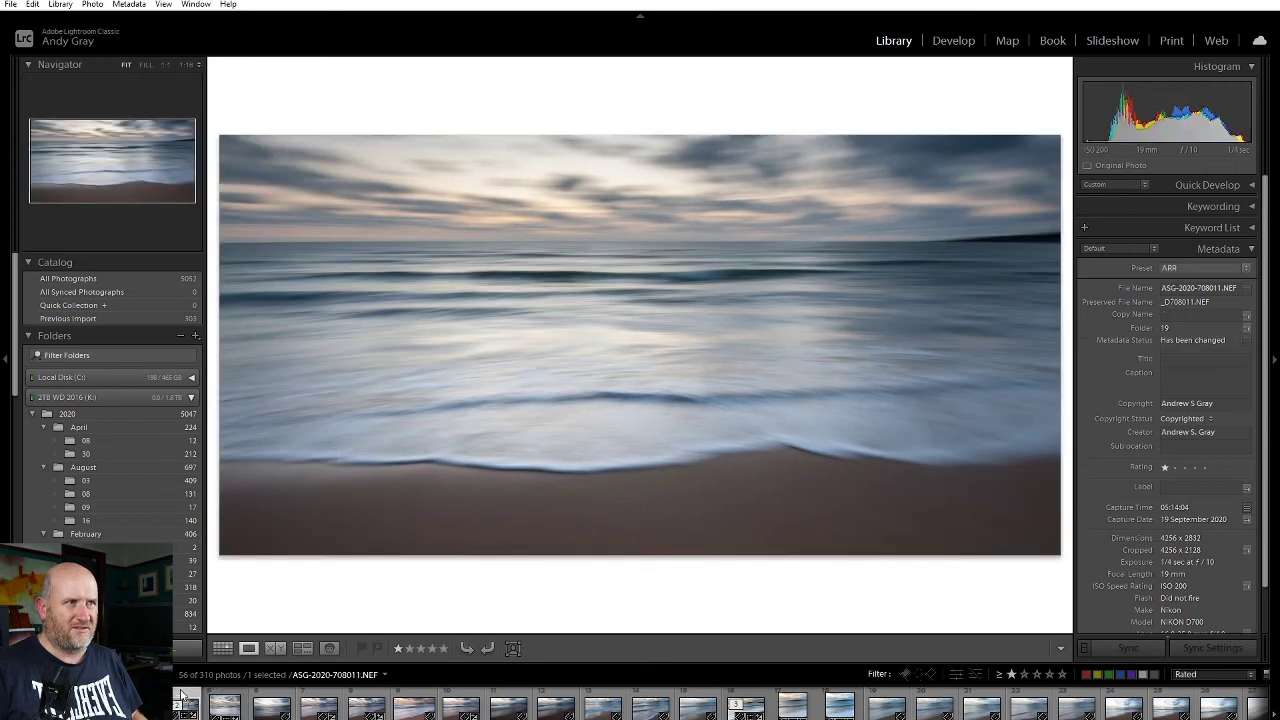
pyautogui.press('2')
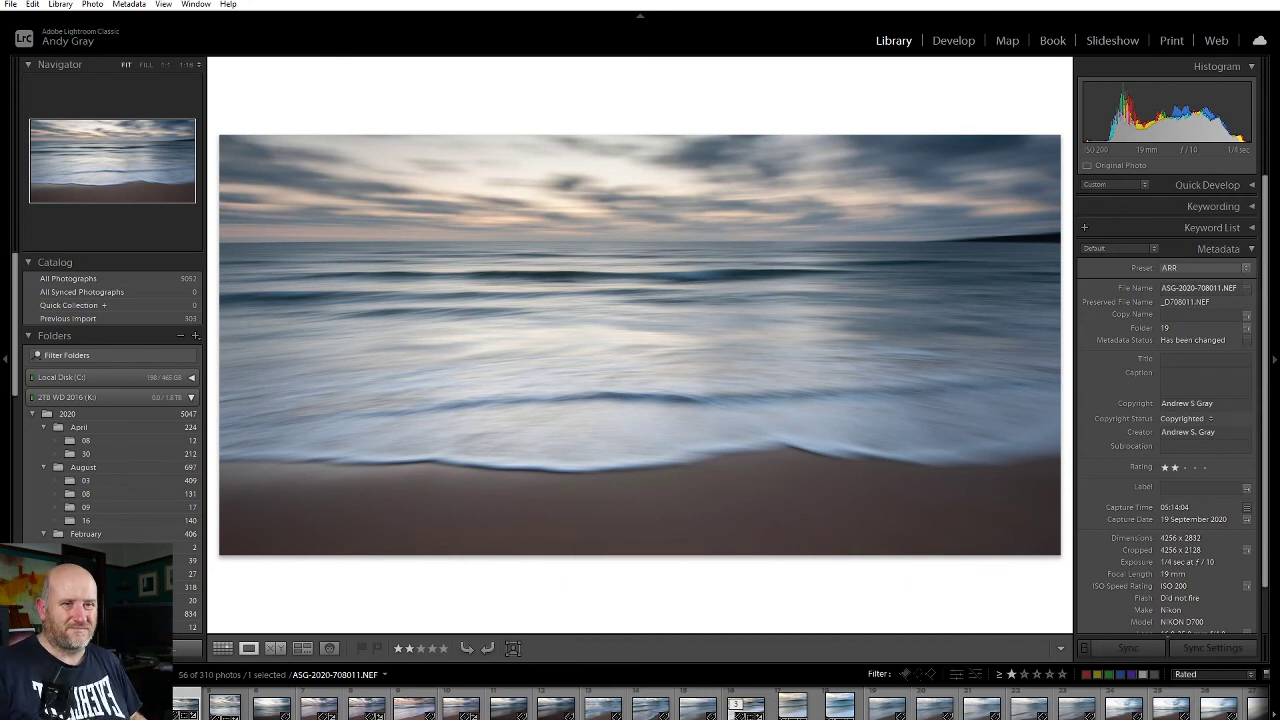
pyautogui.press('Left')
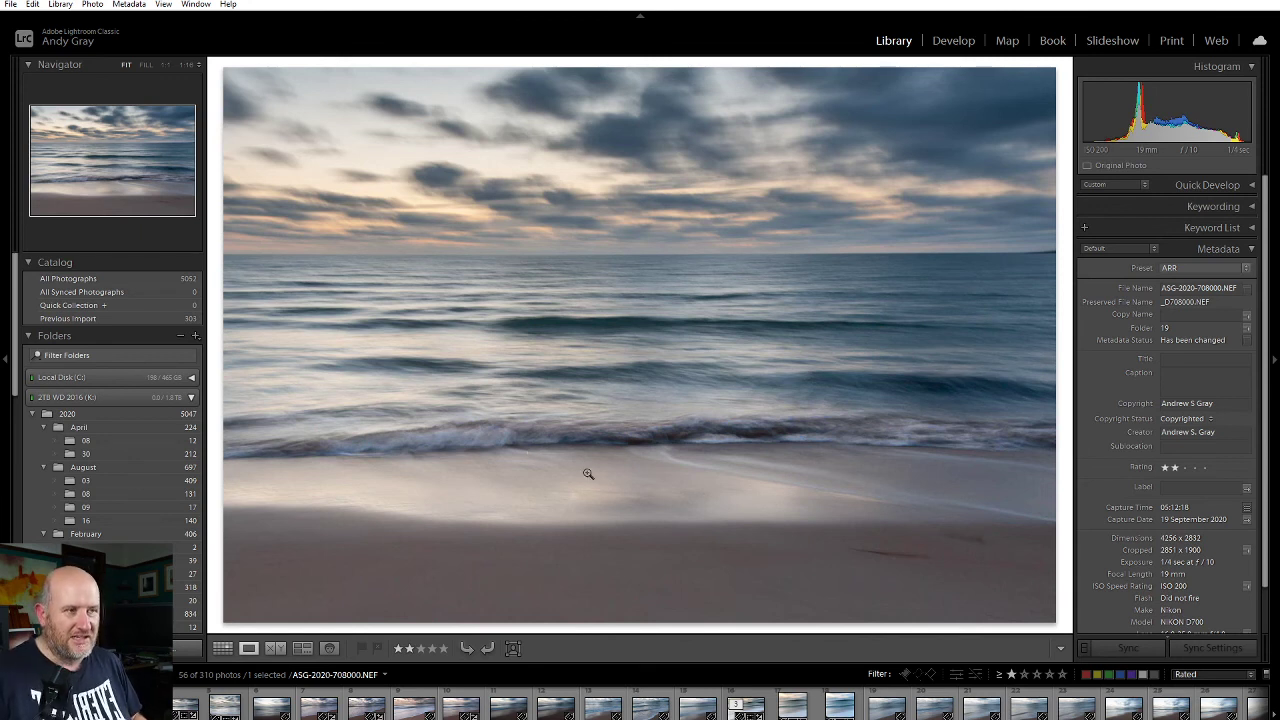
pyautogui.click(776, 709)
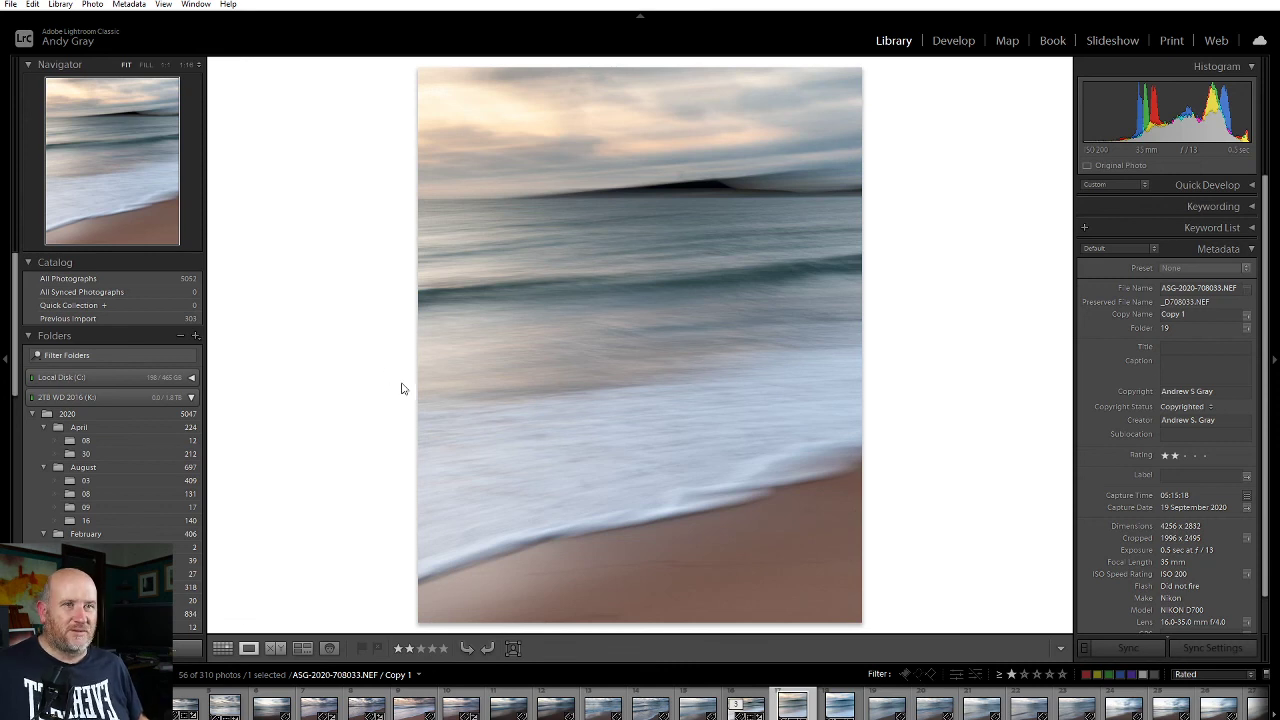
pyautogui.press('Right')
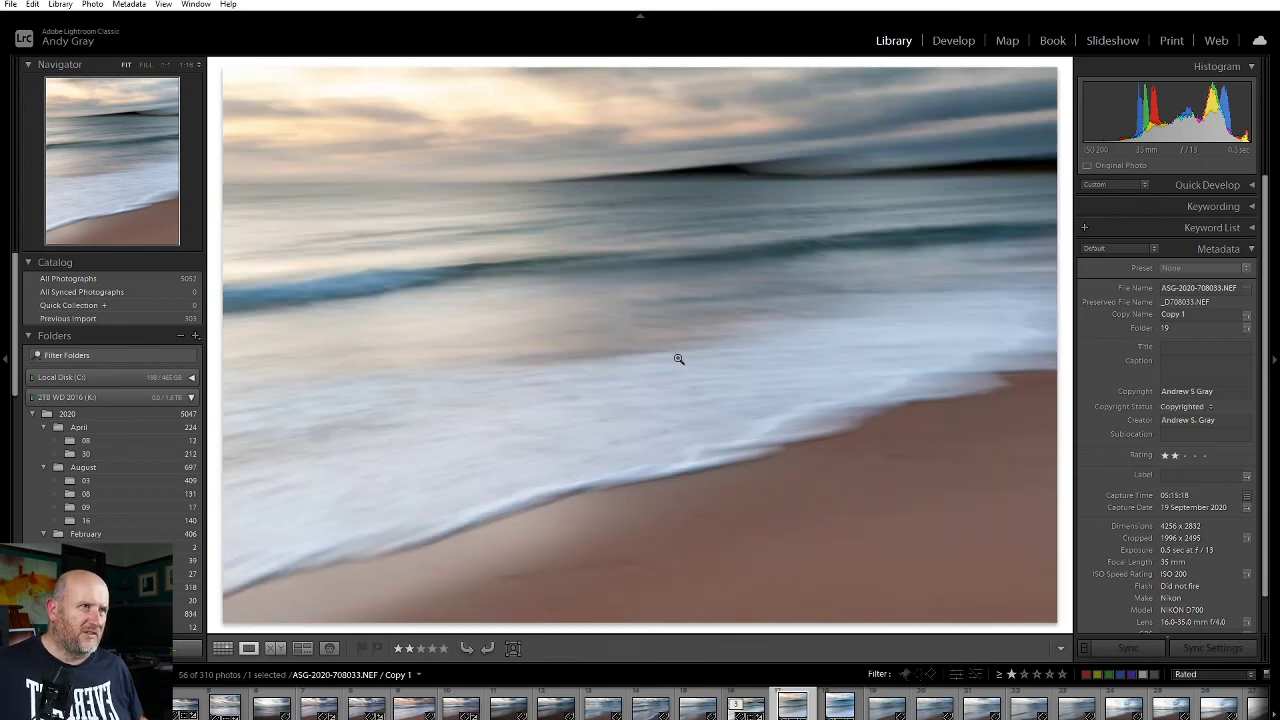
pyautogui.press('Left')
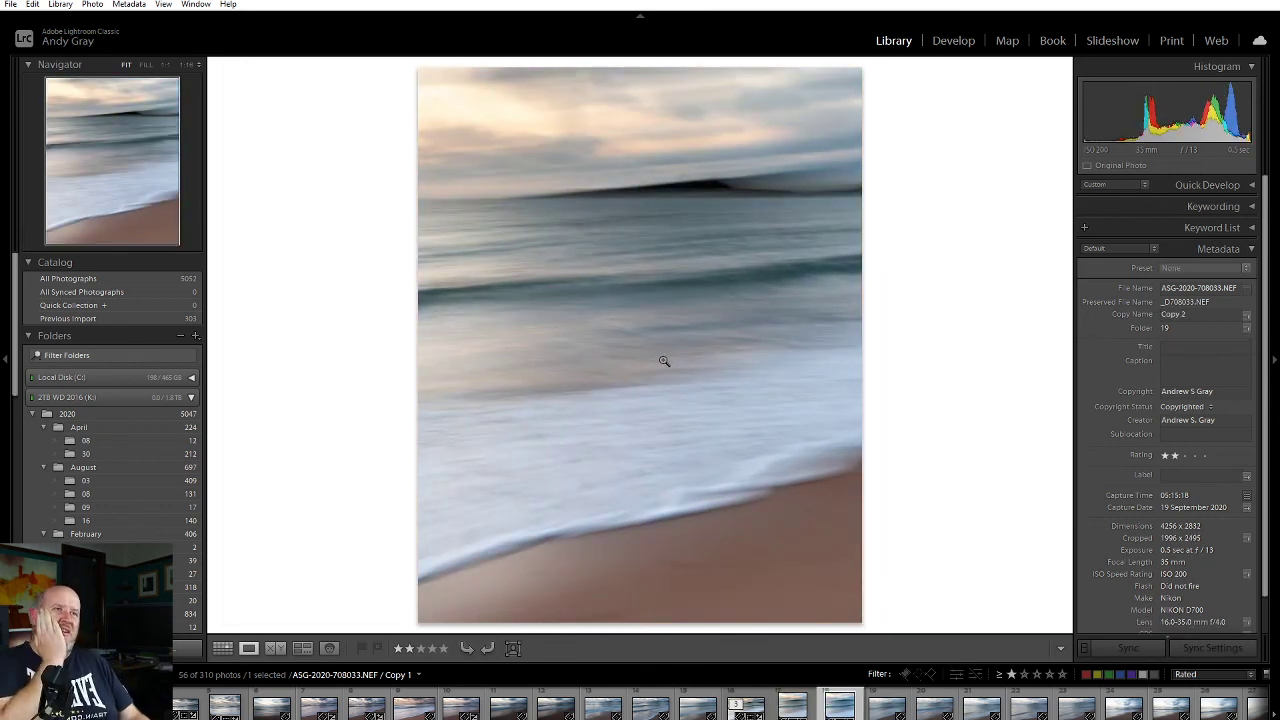
pyautogui.press('Left')
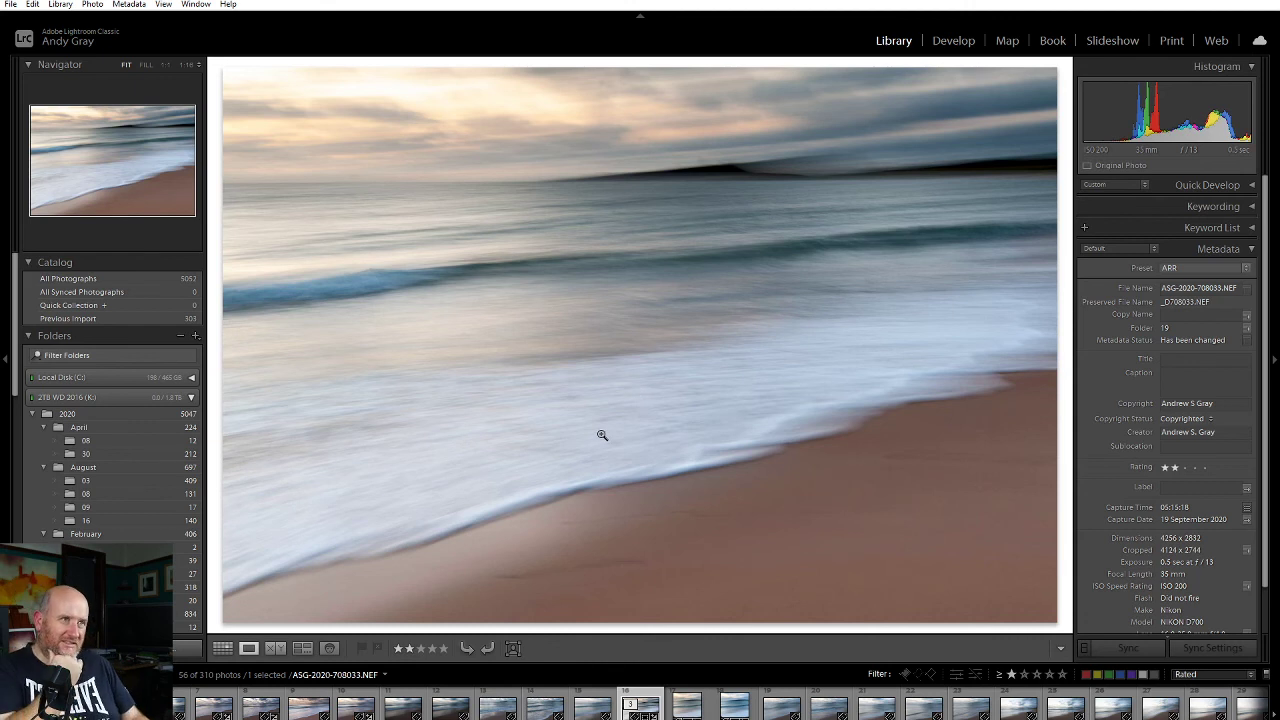
pyautogui.press('Left')
pyautogui.press('Right')
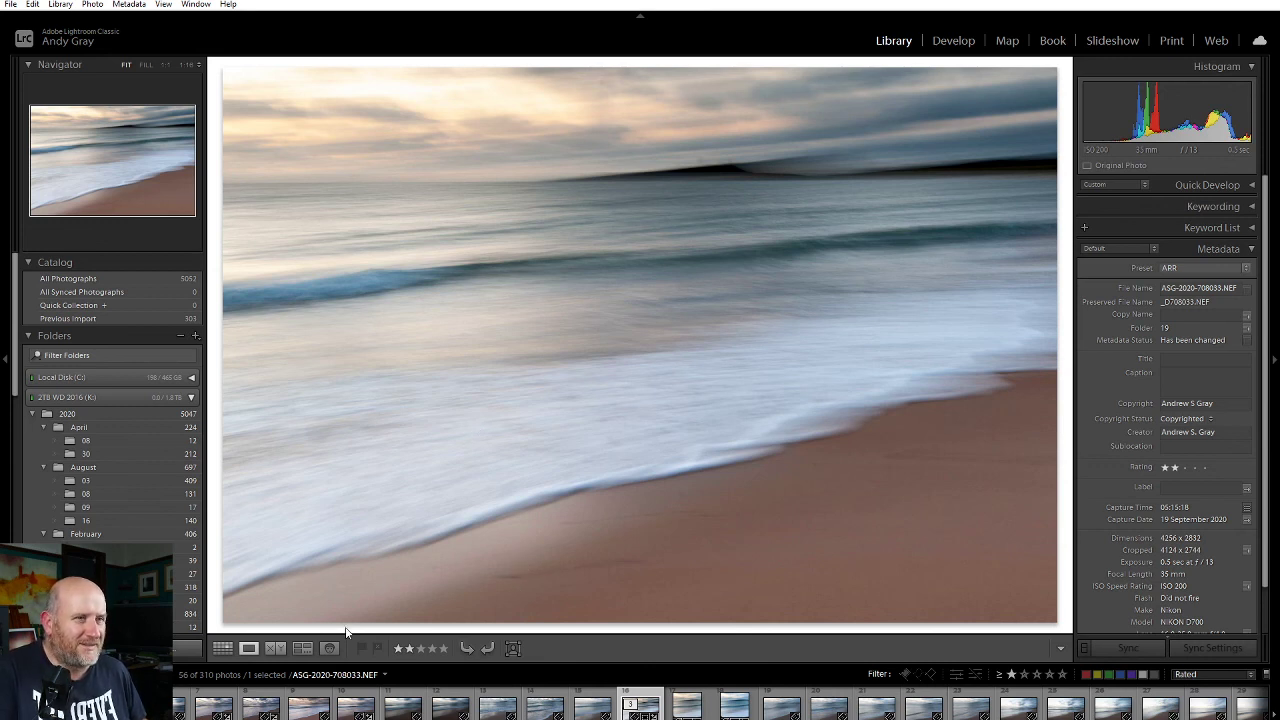
pyautogui.click(309, 705)
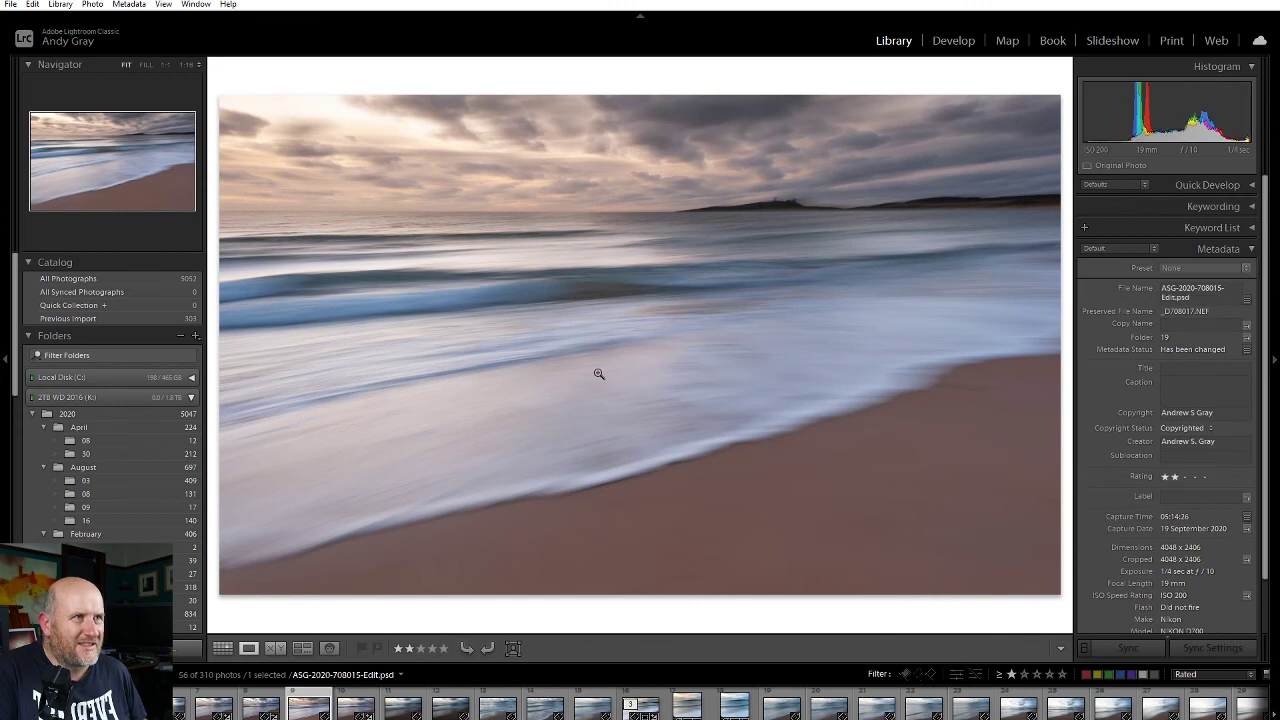